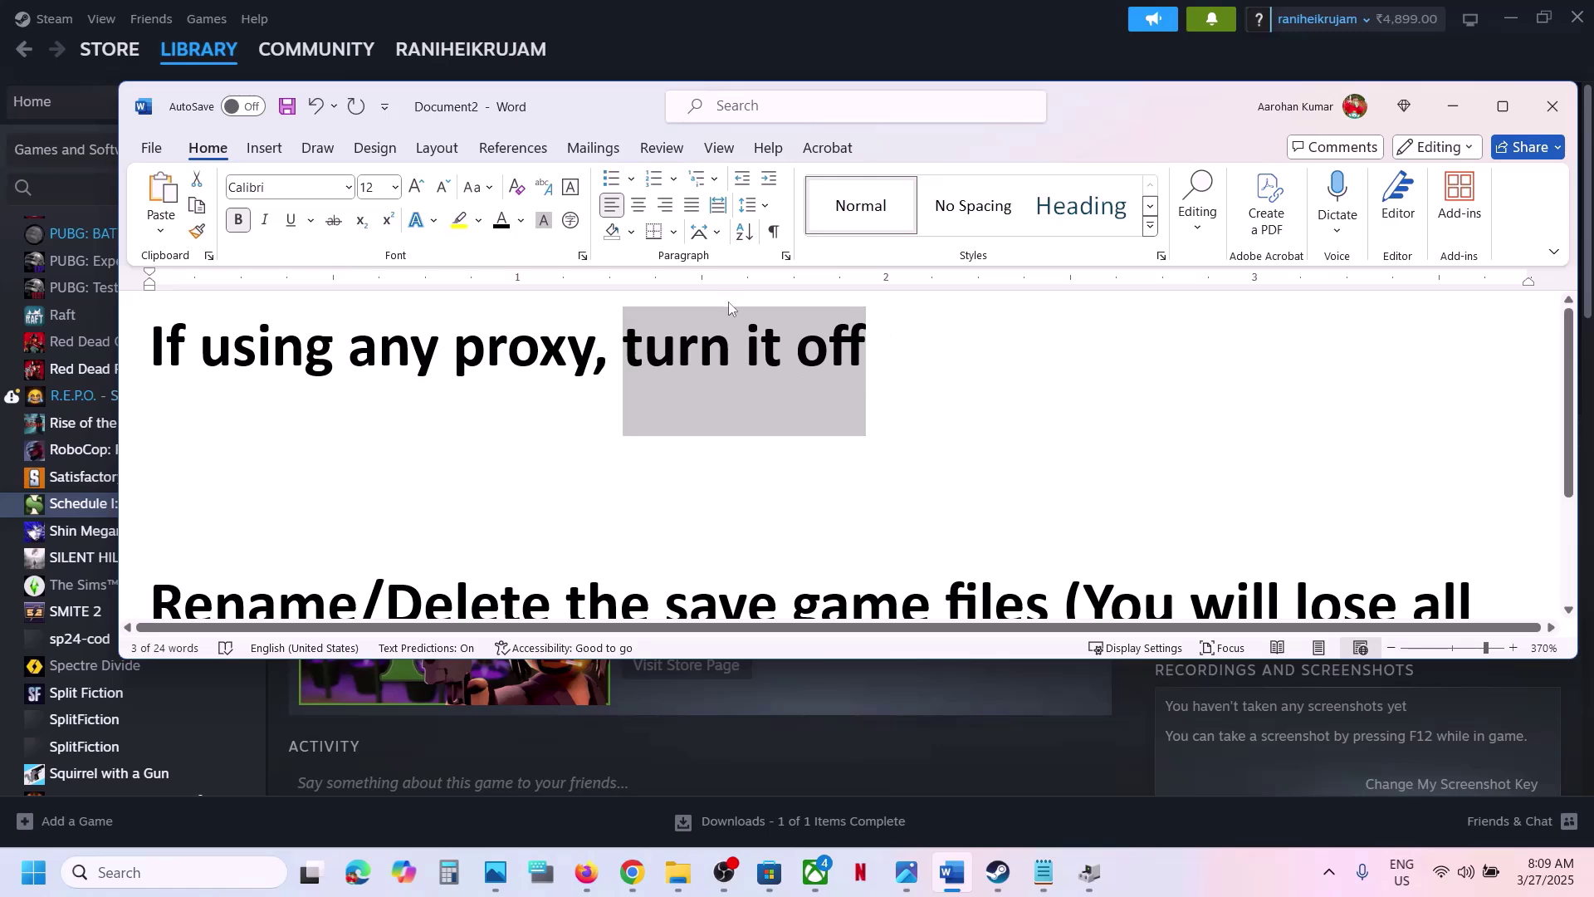
# Switch to Windows Settings and check under the network proxy settings whether a manual proxy server is in use, leaving it unchanged
pyautogui.click(787, 27)
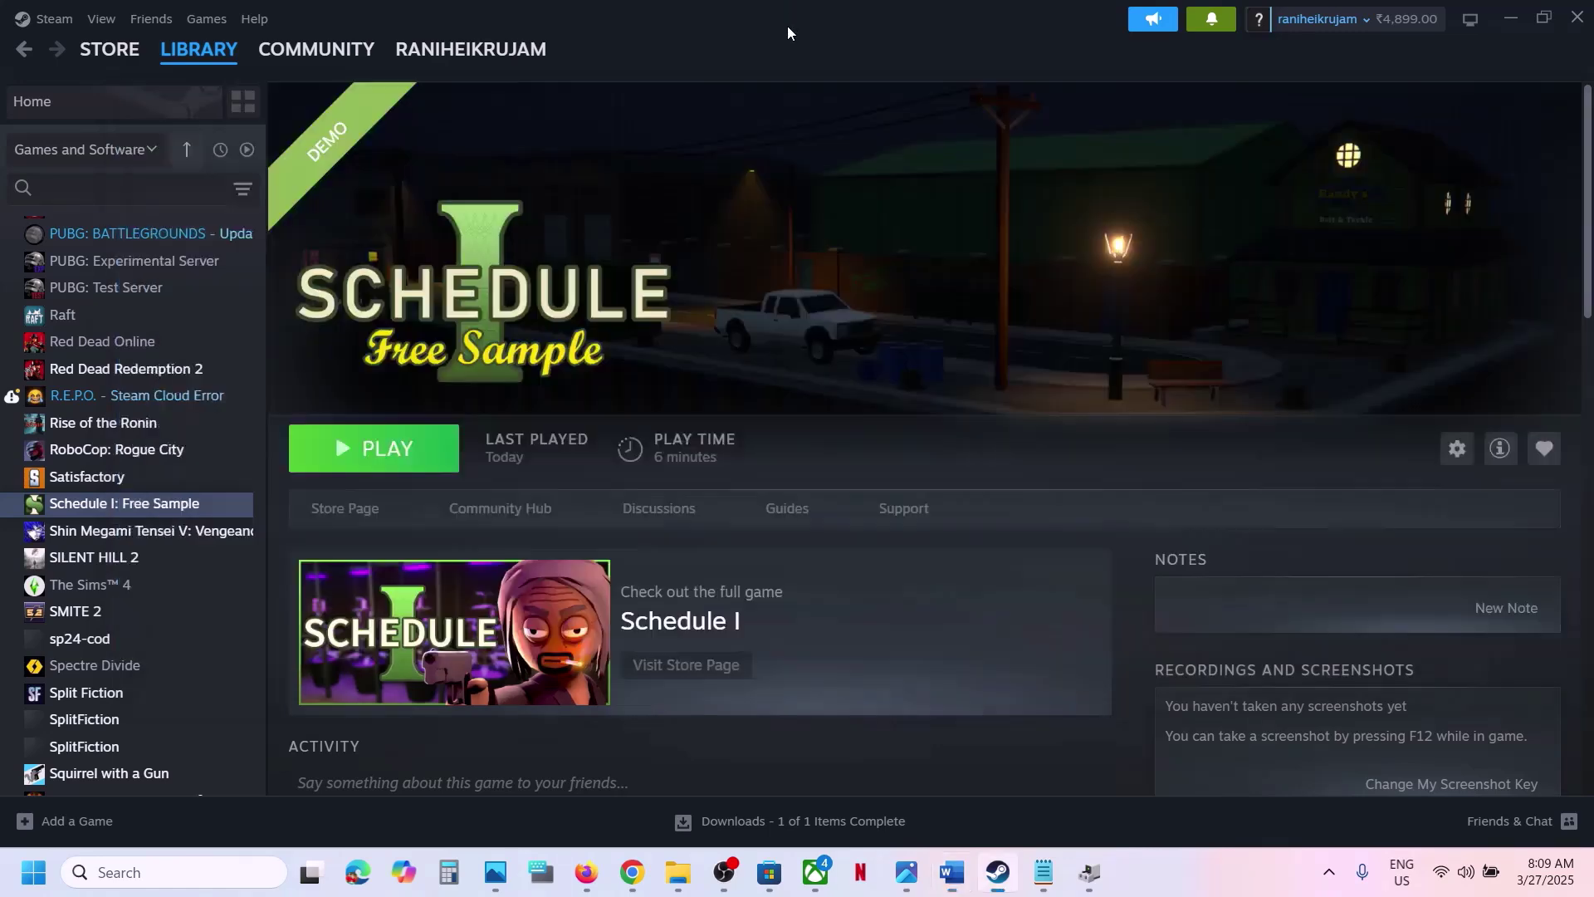
pyautogui.press('super+i')
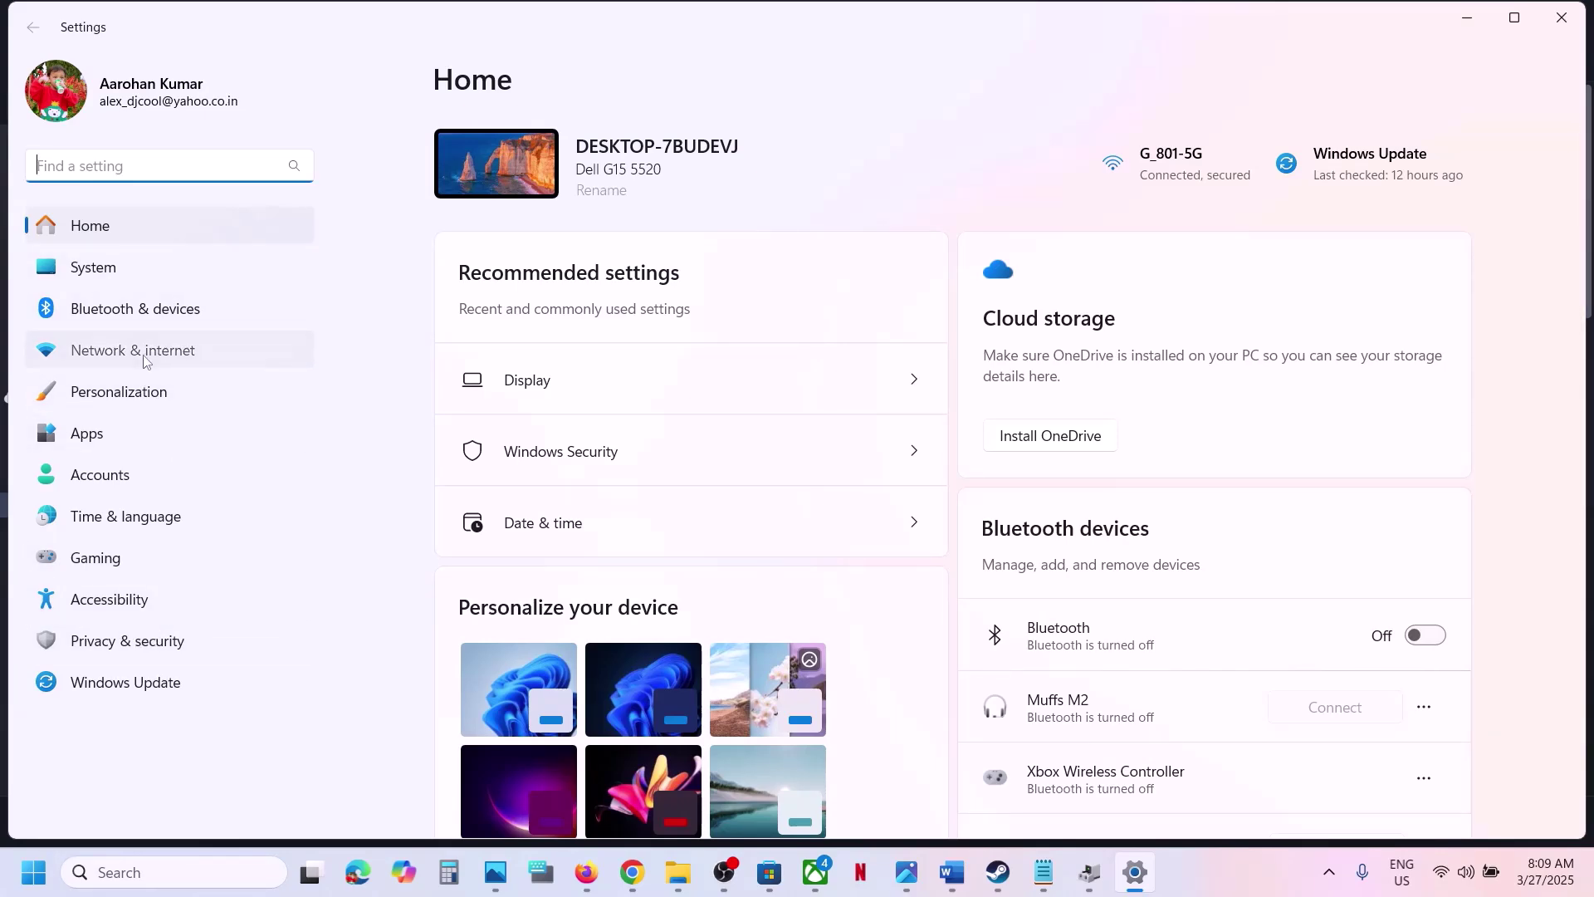
pyautogui.click(143, 357)
pyautogui.scroll(-1, 659, 560)
pyautogui.click(571, 613)
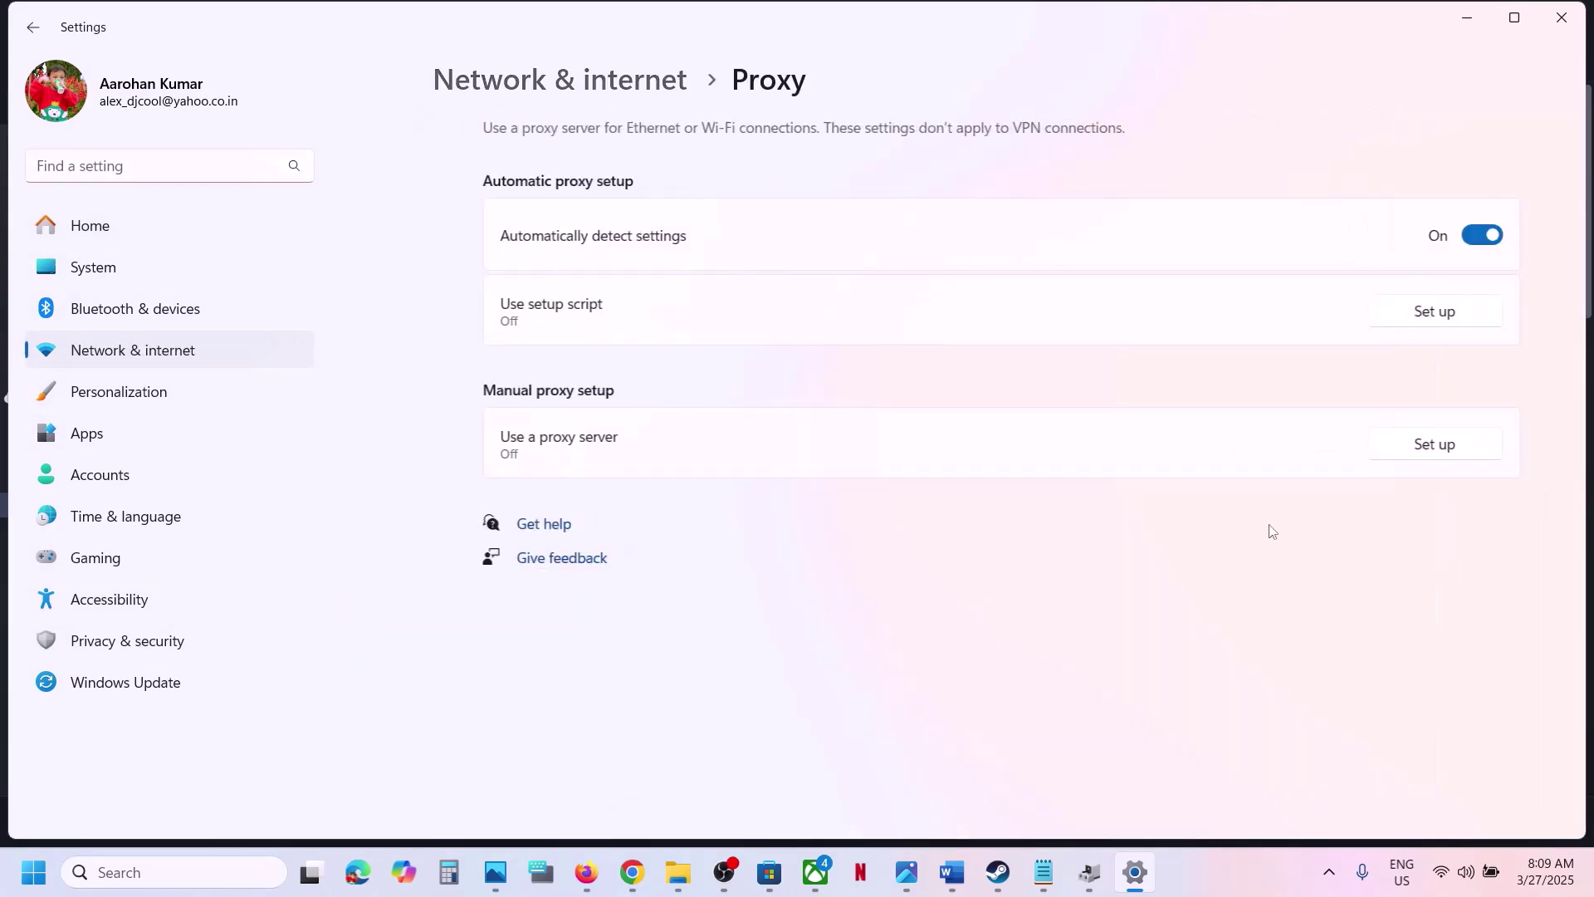
pyautogui.click(1379, 449)
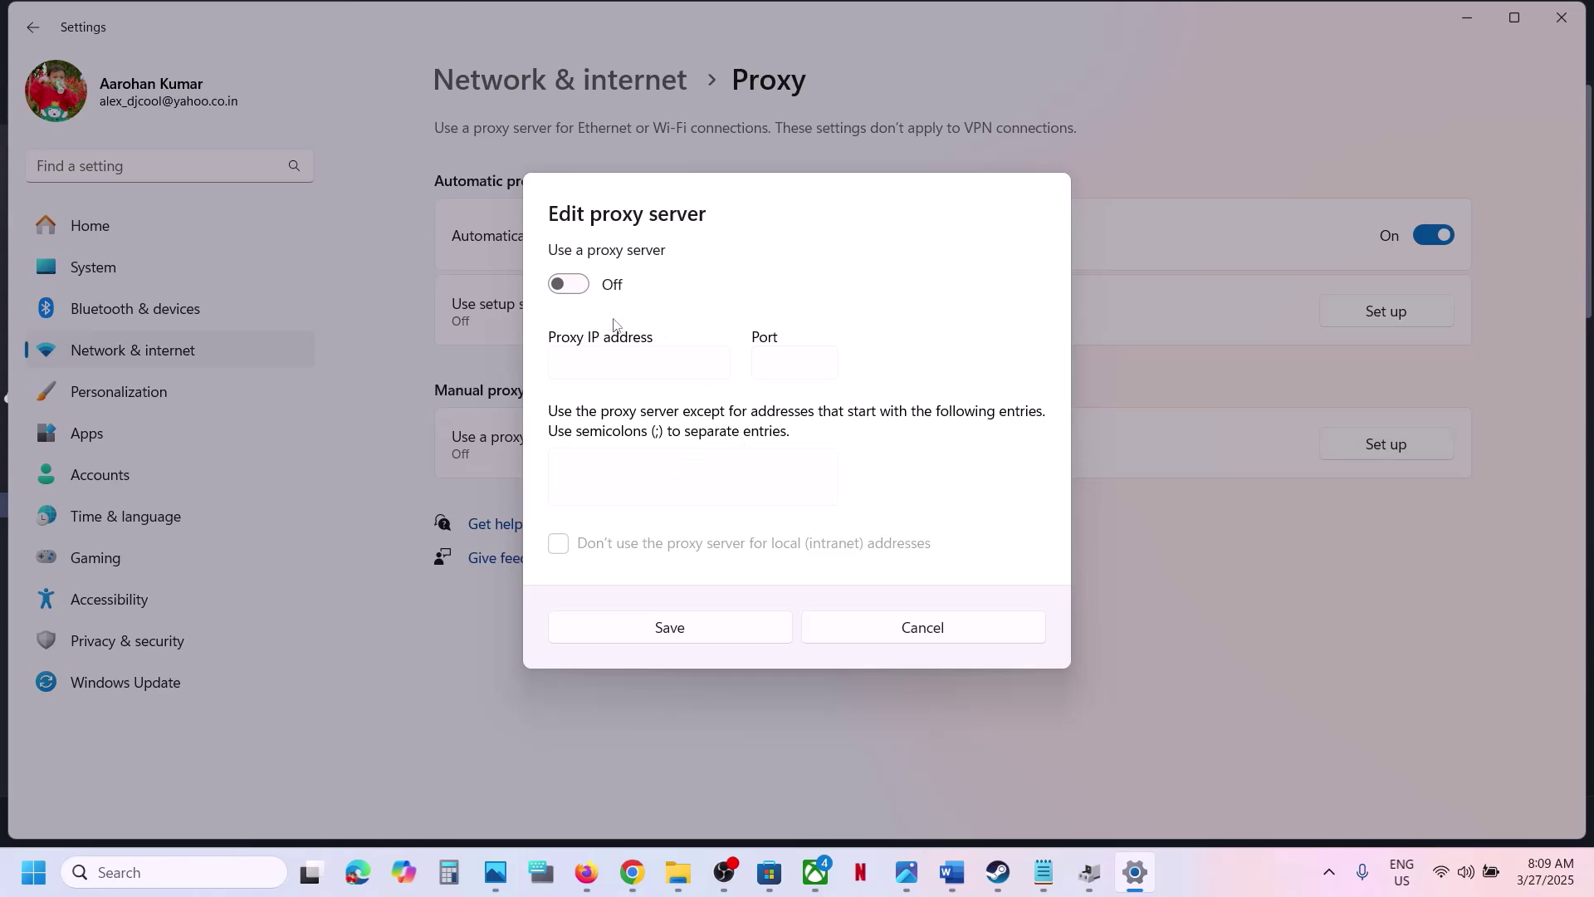
pyautogui.click(894, 623)
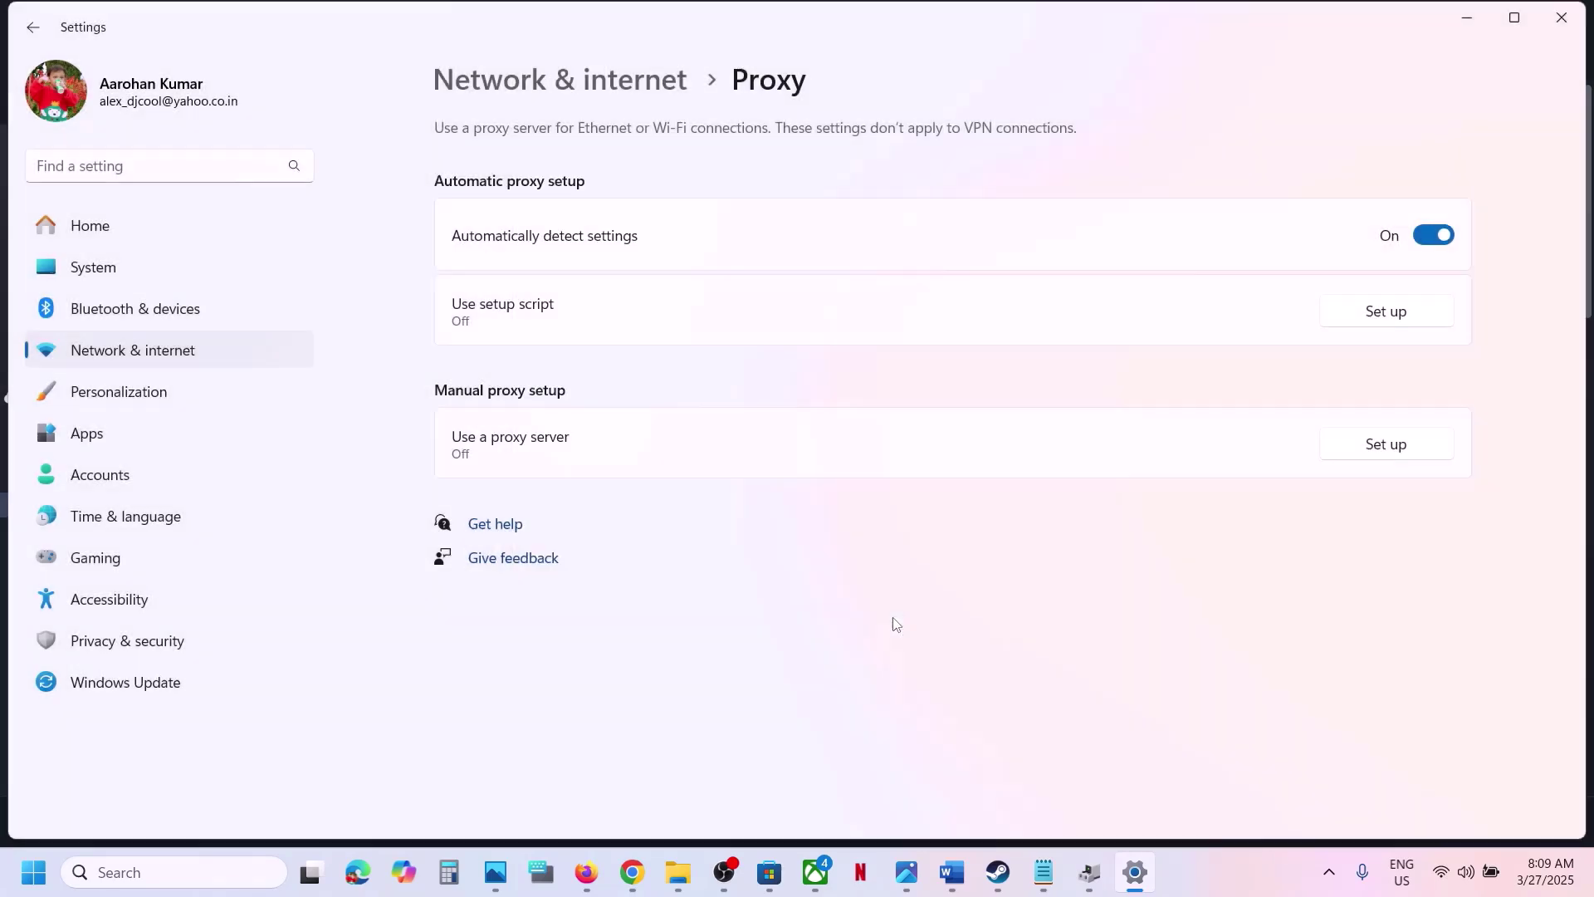
pyautogui.click(1562, 18)
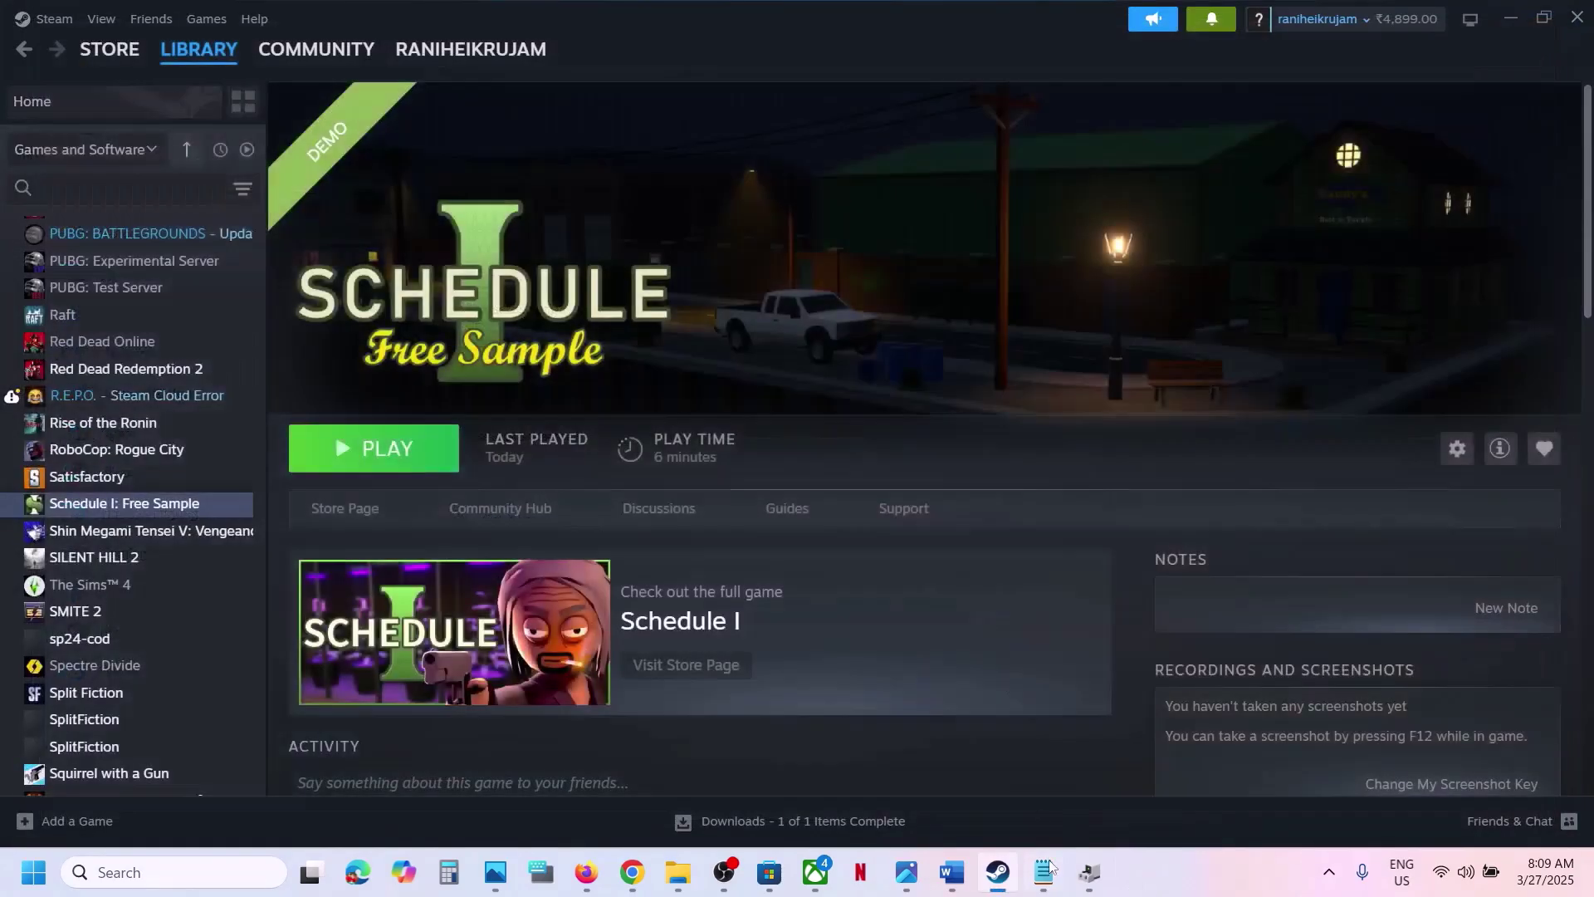
# Switch to the Word notes and highlight the instruction to rename or delete the save game files and its backup warning
pyautogui.click(952, 872)
pyautogui.scroll(-2, 503, 571)
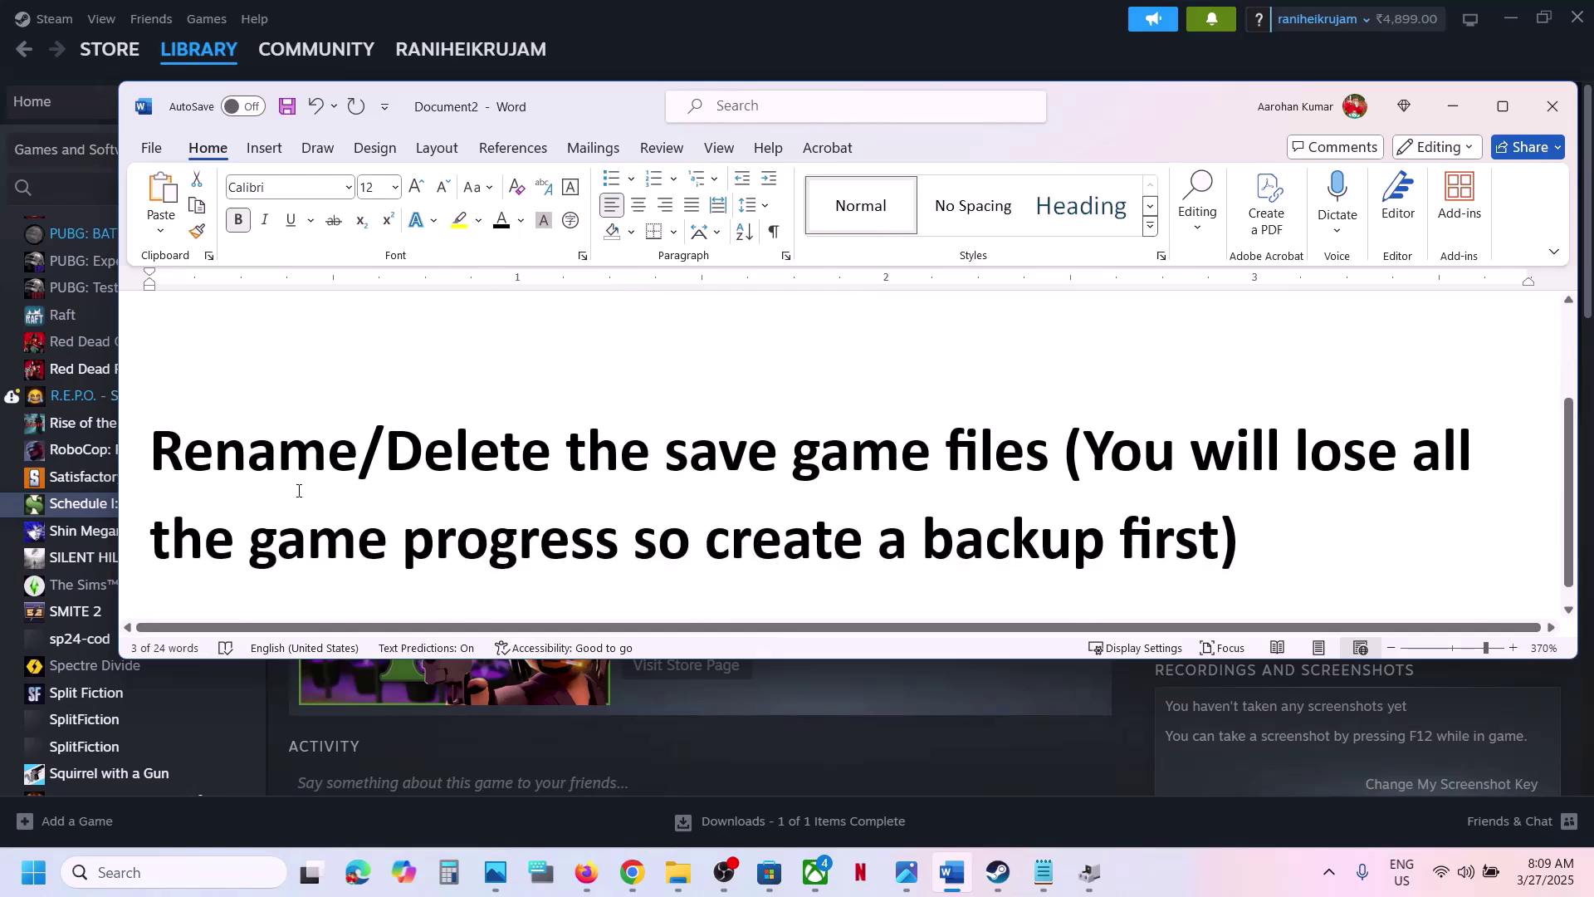
pyautogui.moveTo(193, 461); pyautogui.dragTo(1073, 462)
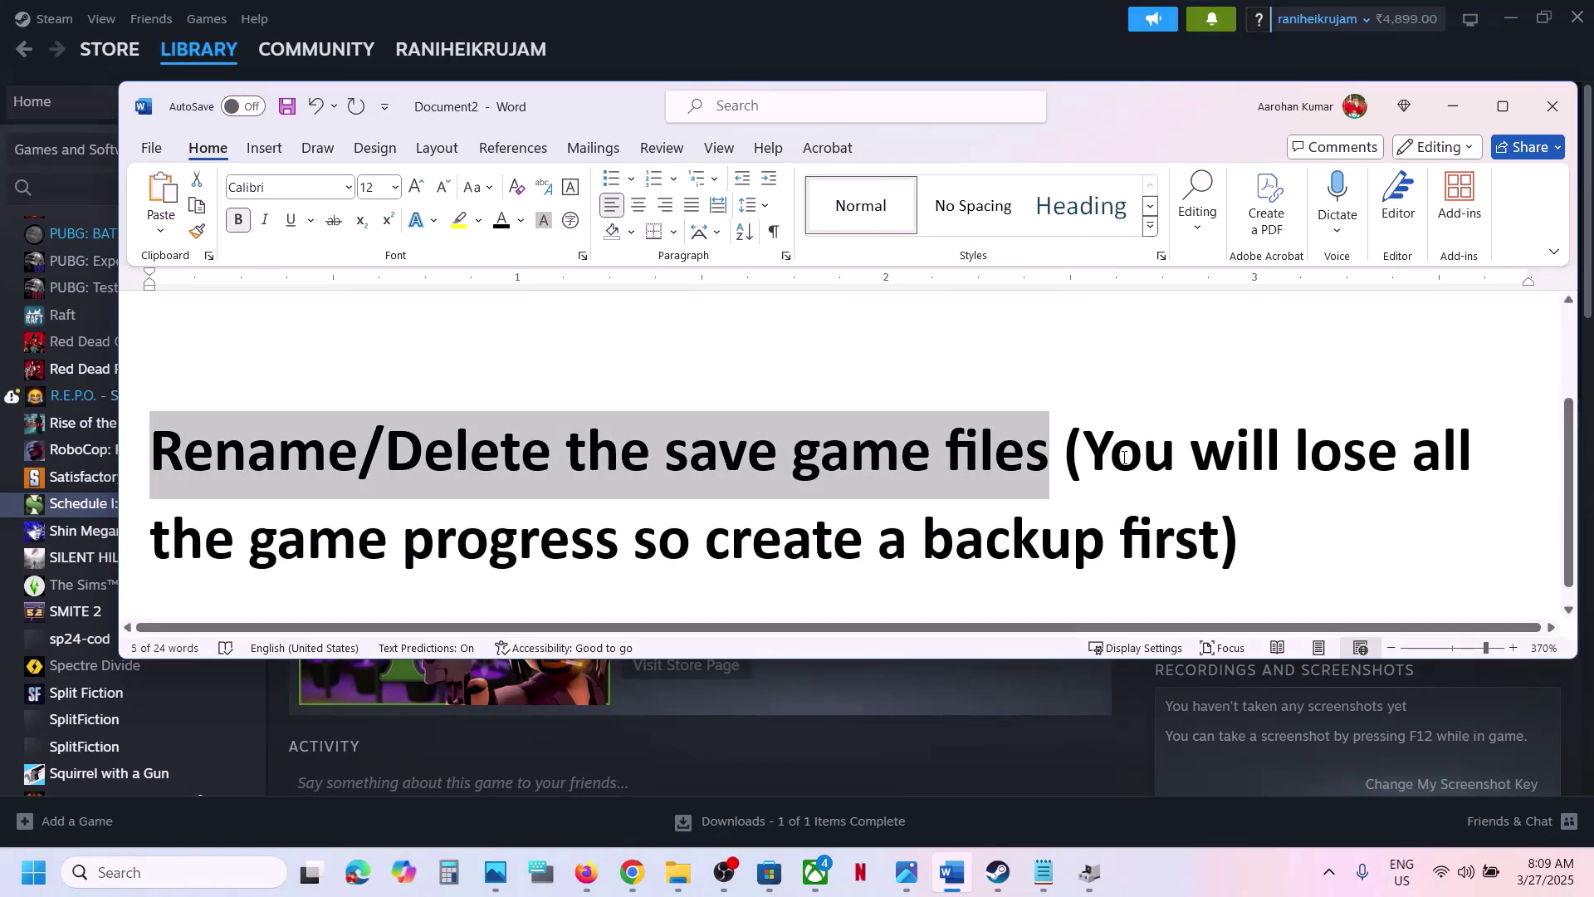
pyautogui.moveTo(1096, 456); pyautogui.dragTo(633, 546)
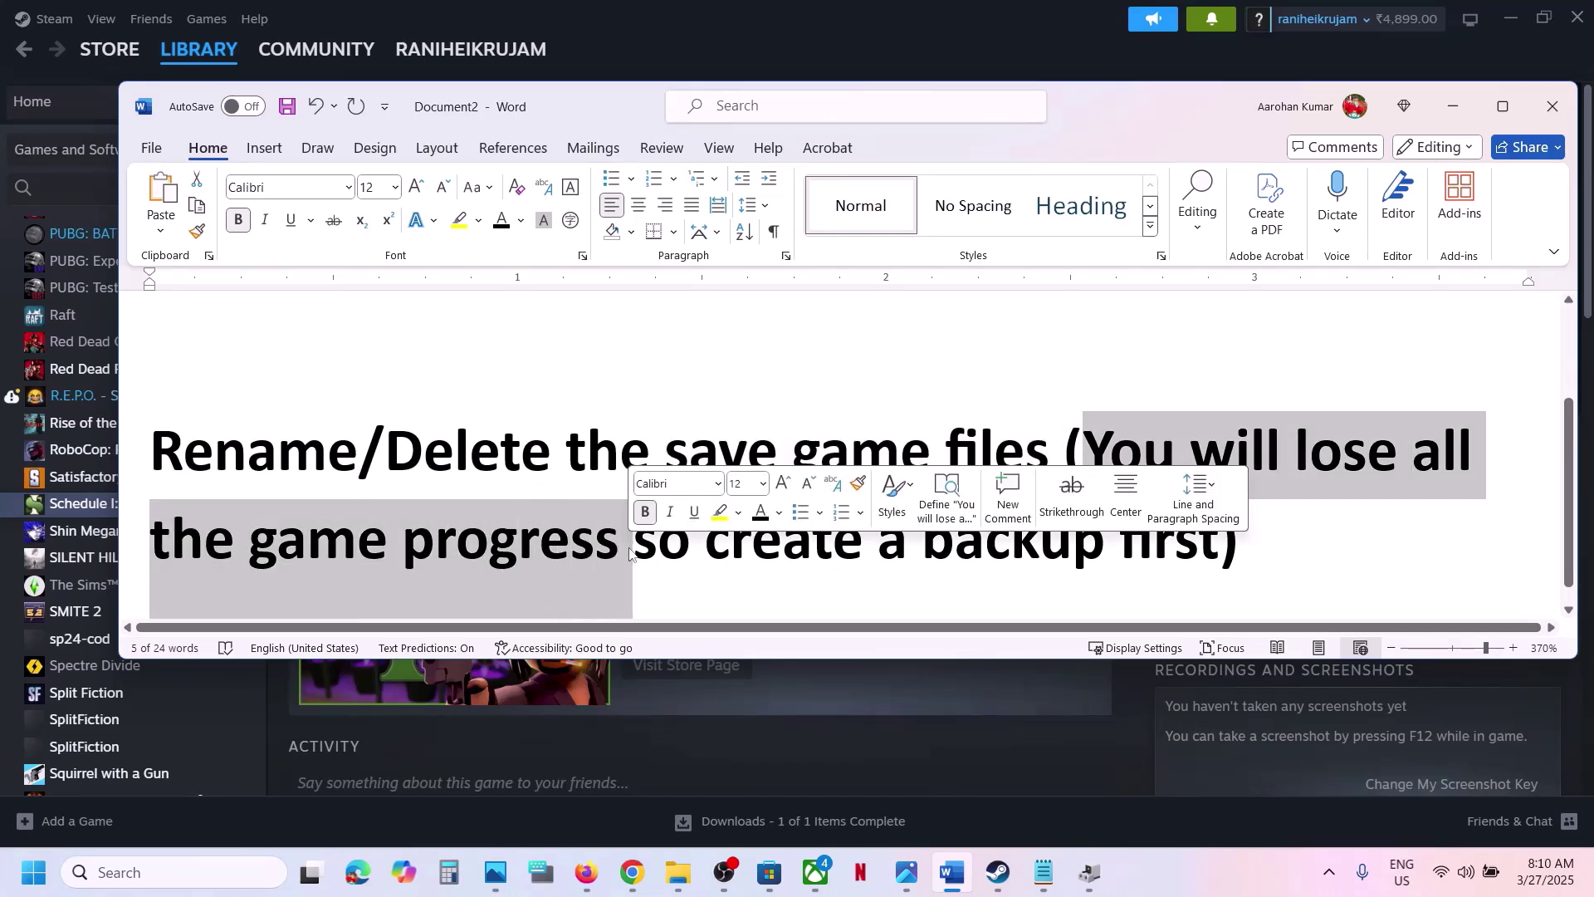
pyautogui.click(631, 550)
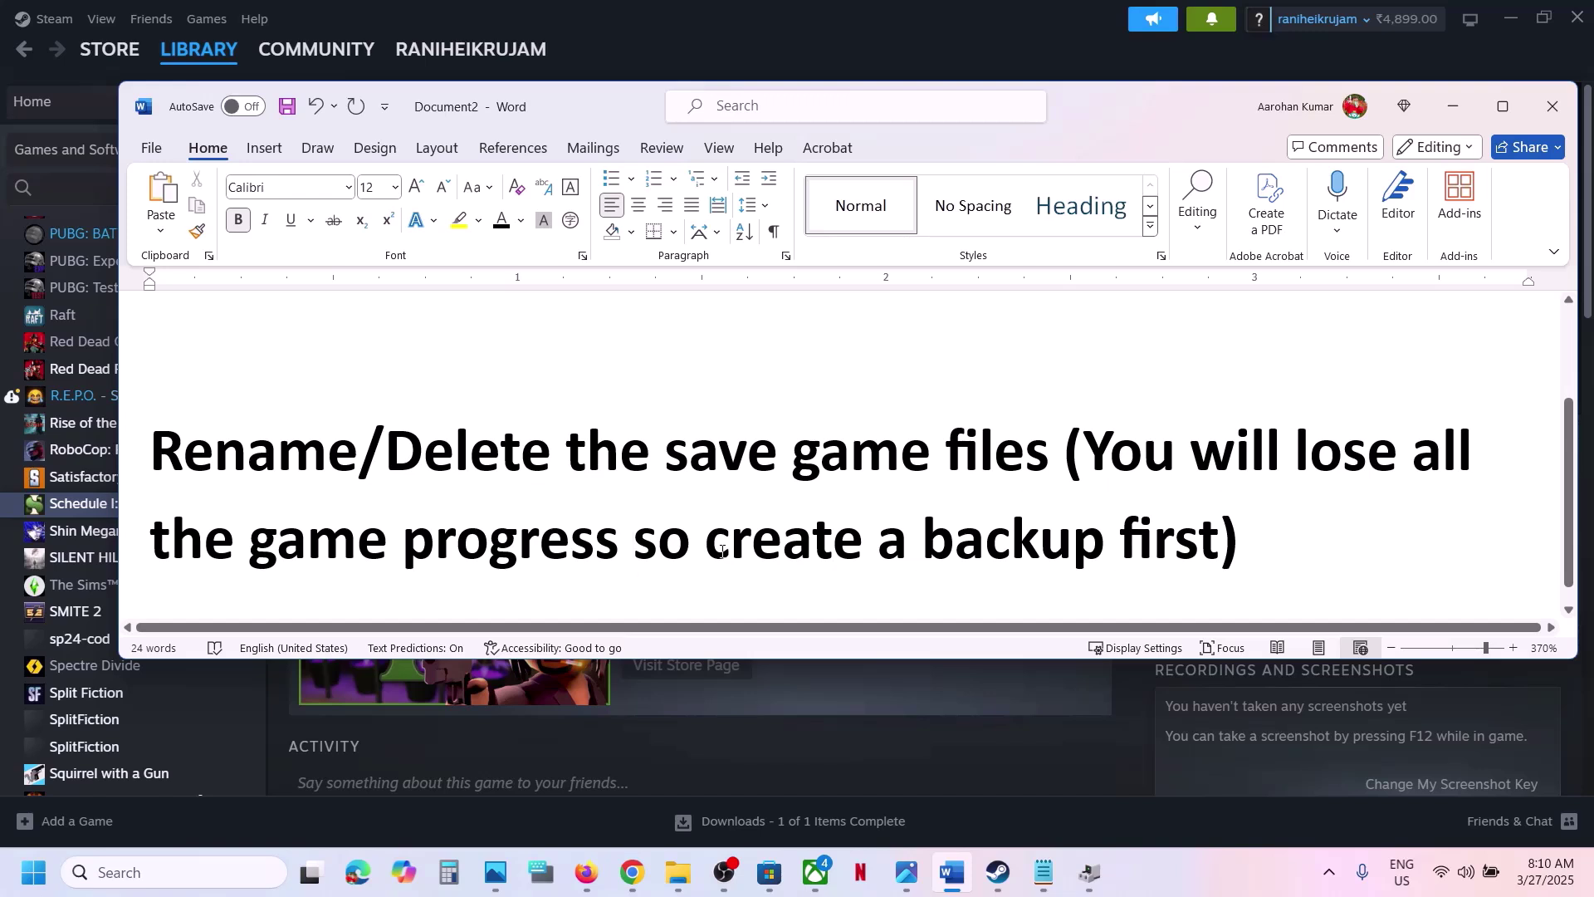
pyautogui.moveTo(721, 550); pyautogui.dragTo(1218, 548)
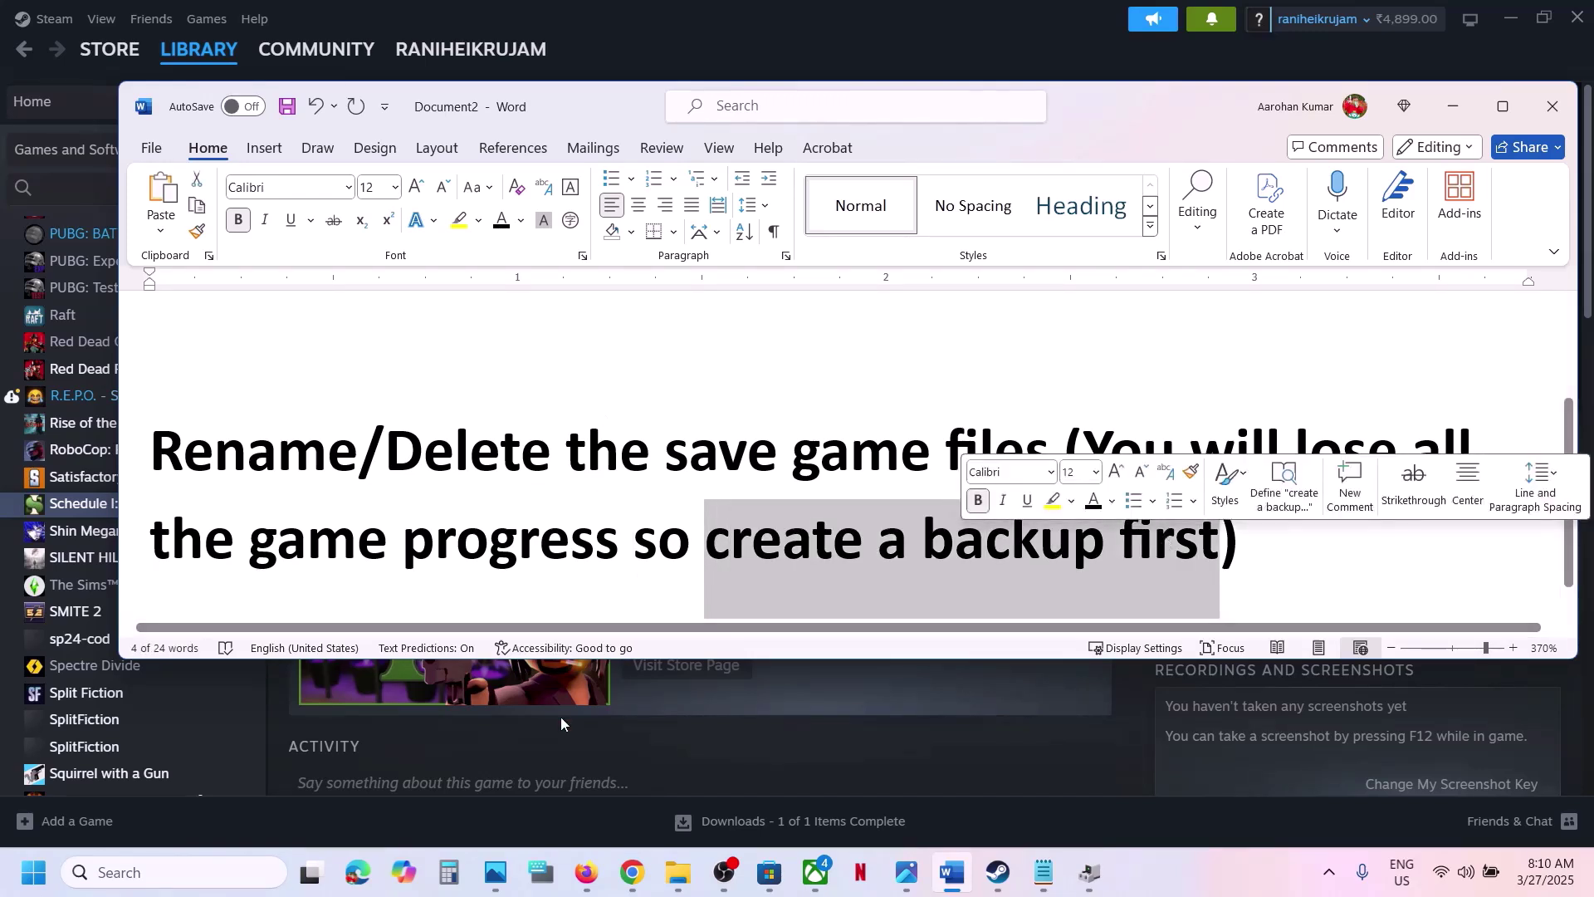
# Open a new File Explorer window and browse to the user's profile folder under Users on the C: drive
pyautogui.rightClick(678, 872)
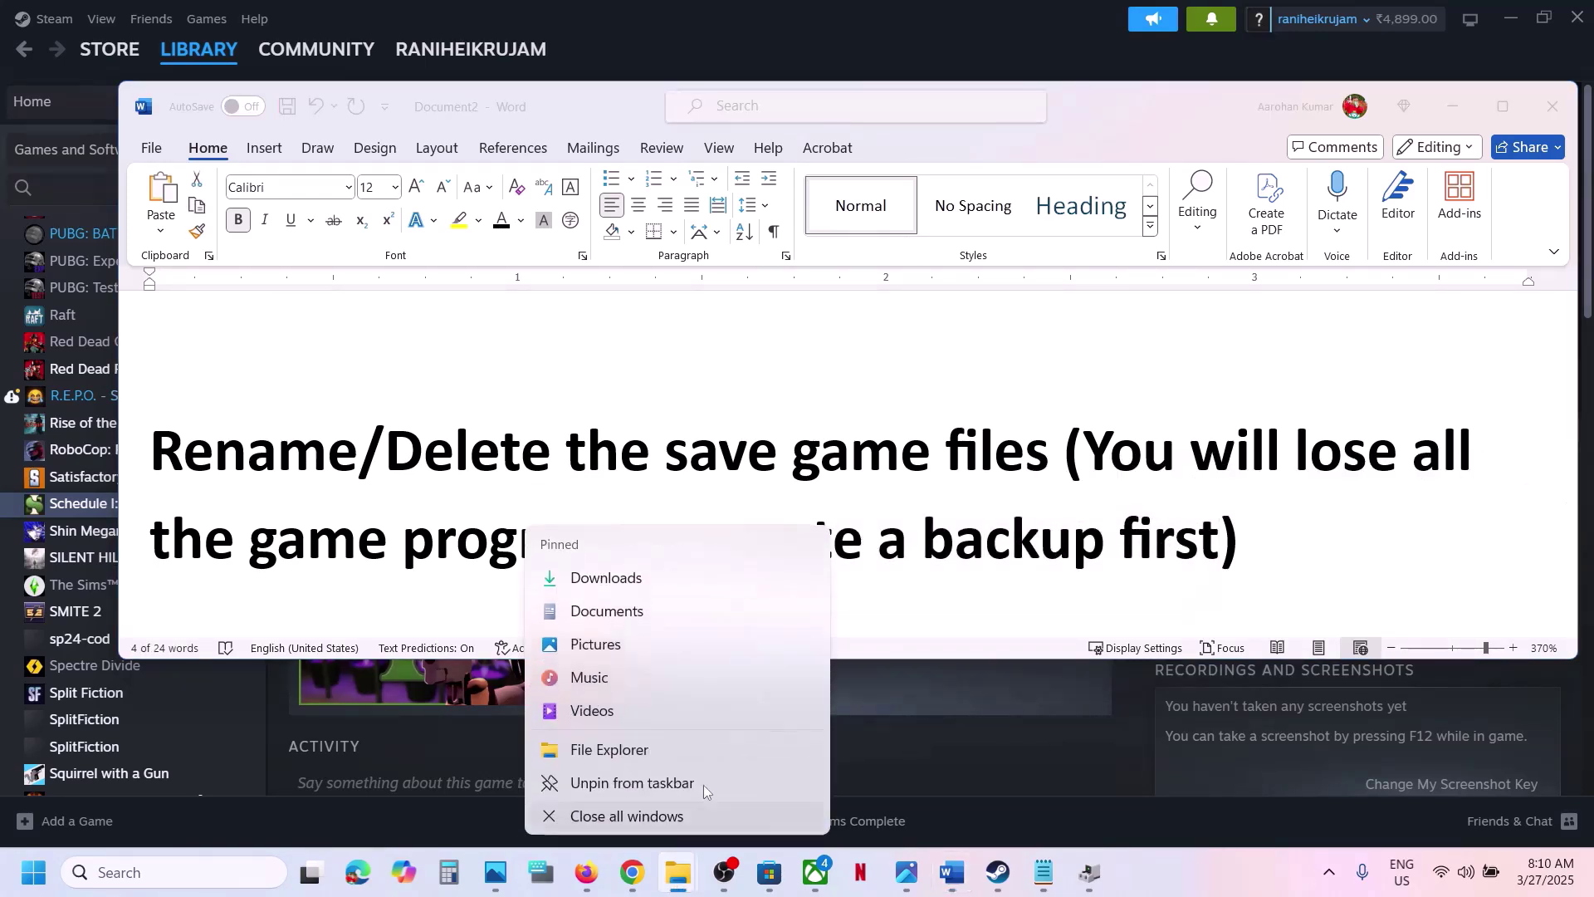
pyautogui.click(601, 751)
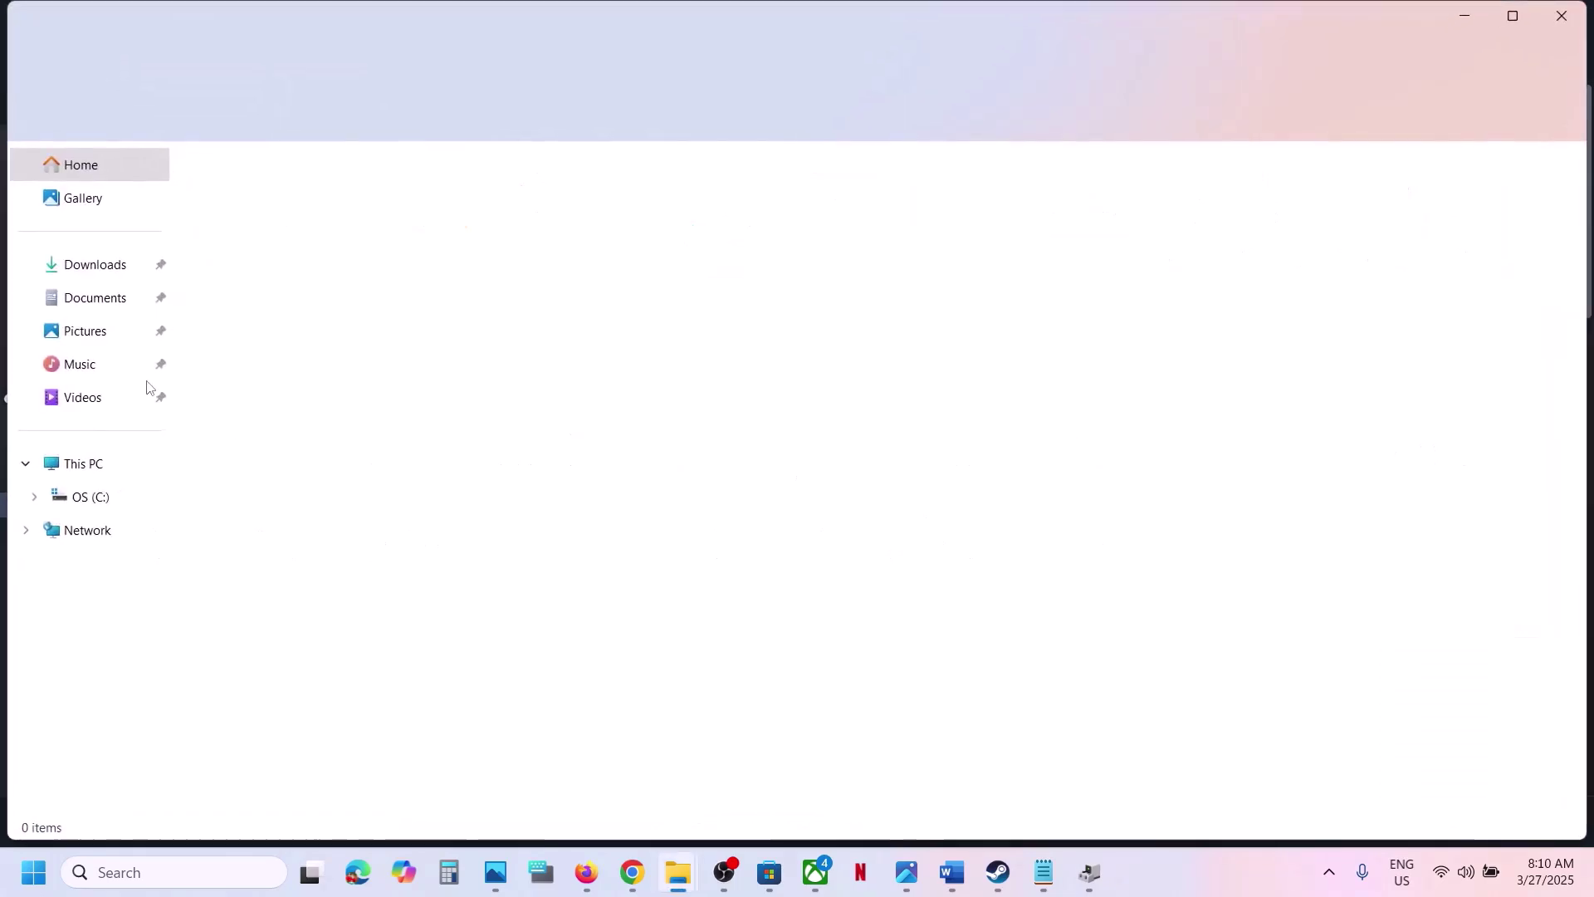
pyautogui.click(83, 462)
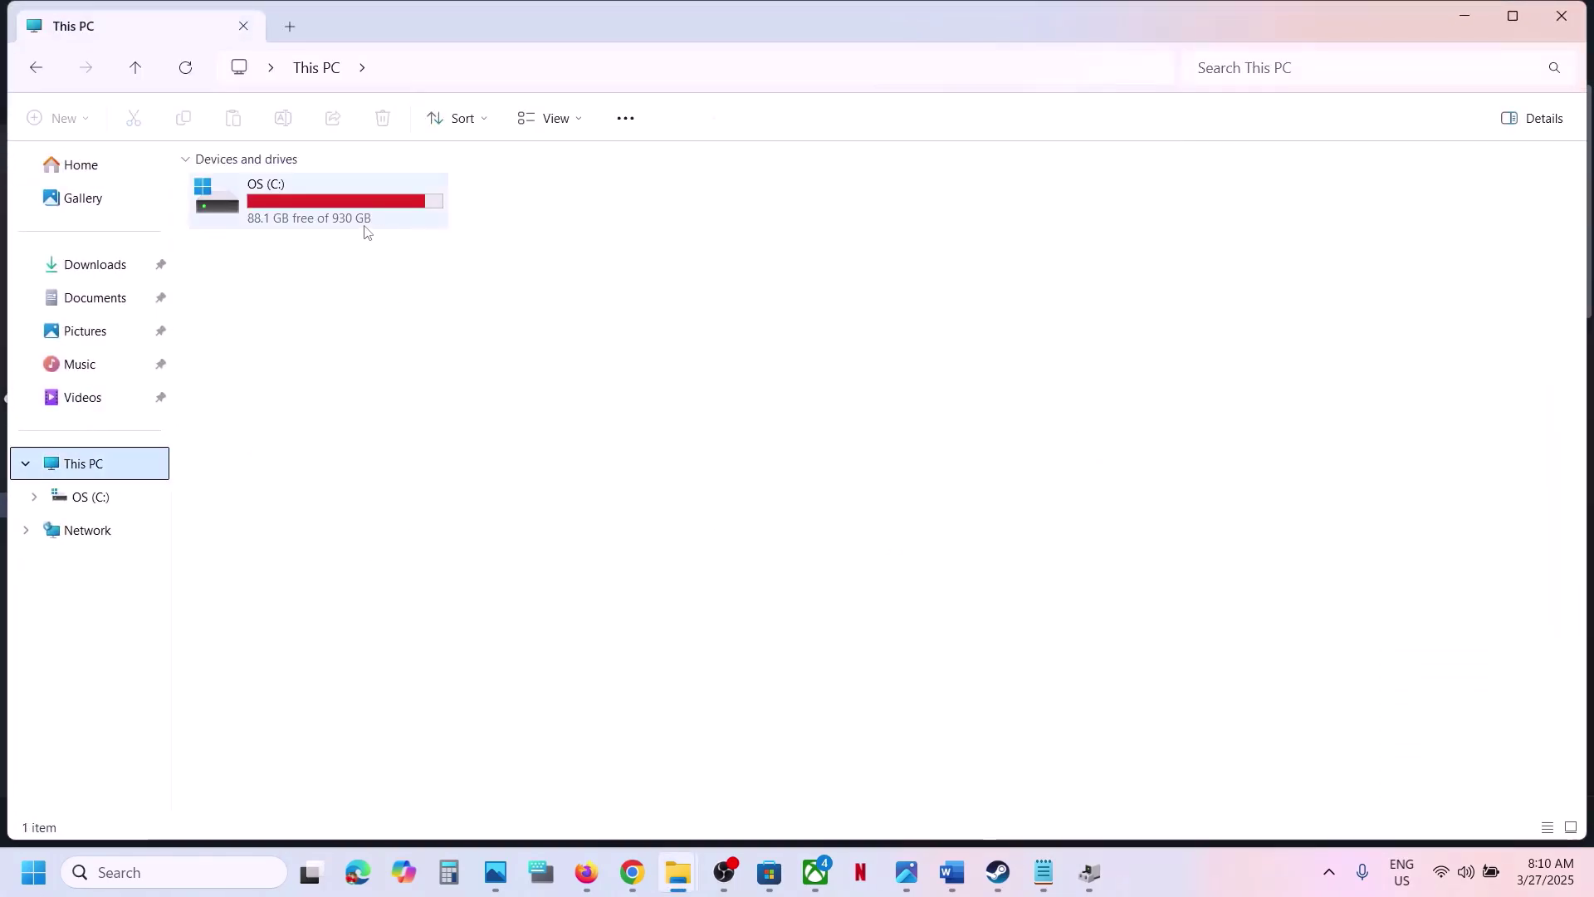
pyautogui.doubleClick(363, 228)
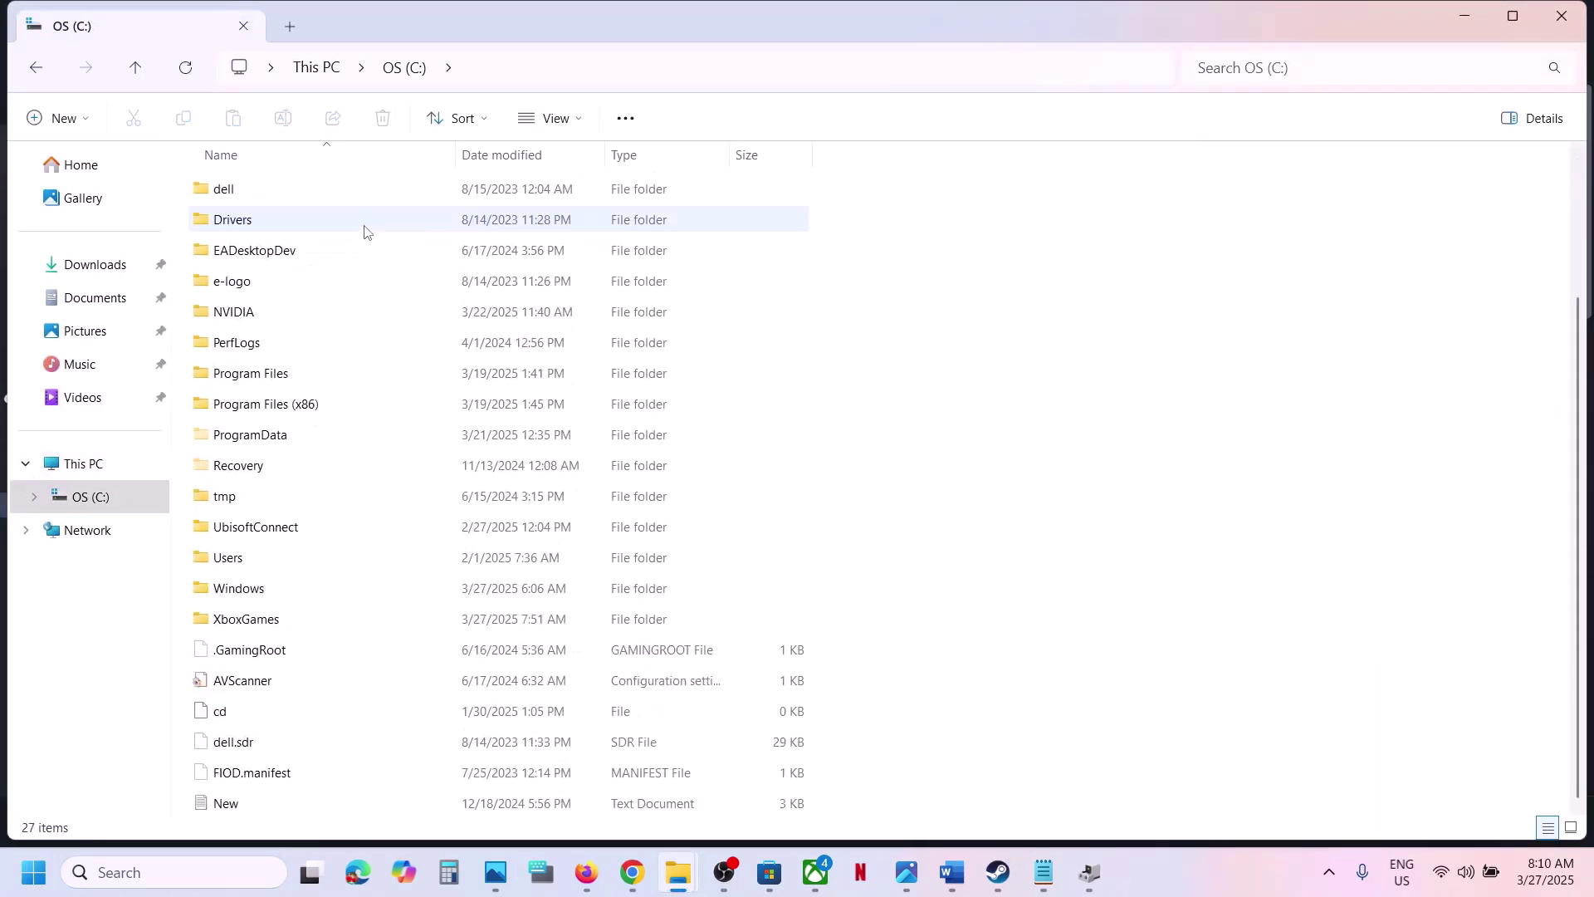
pyautogui.doubleClick(240, 563)
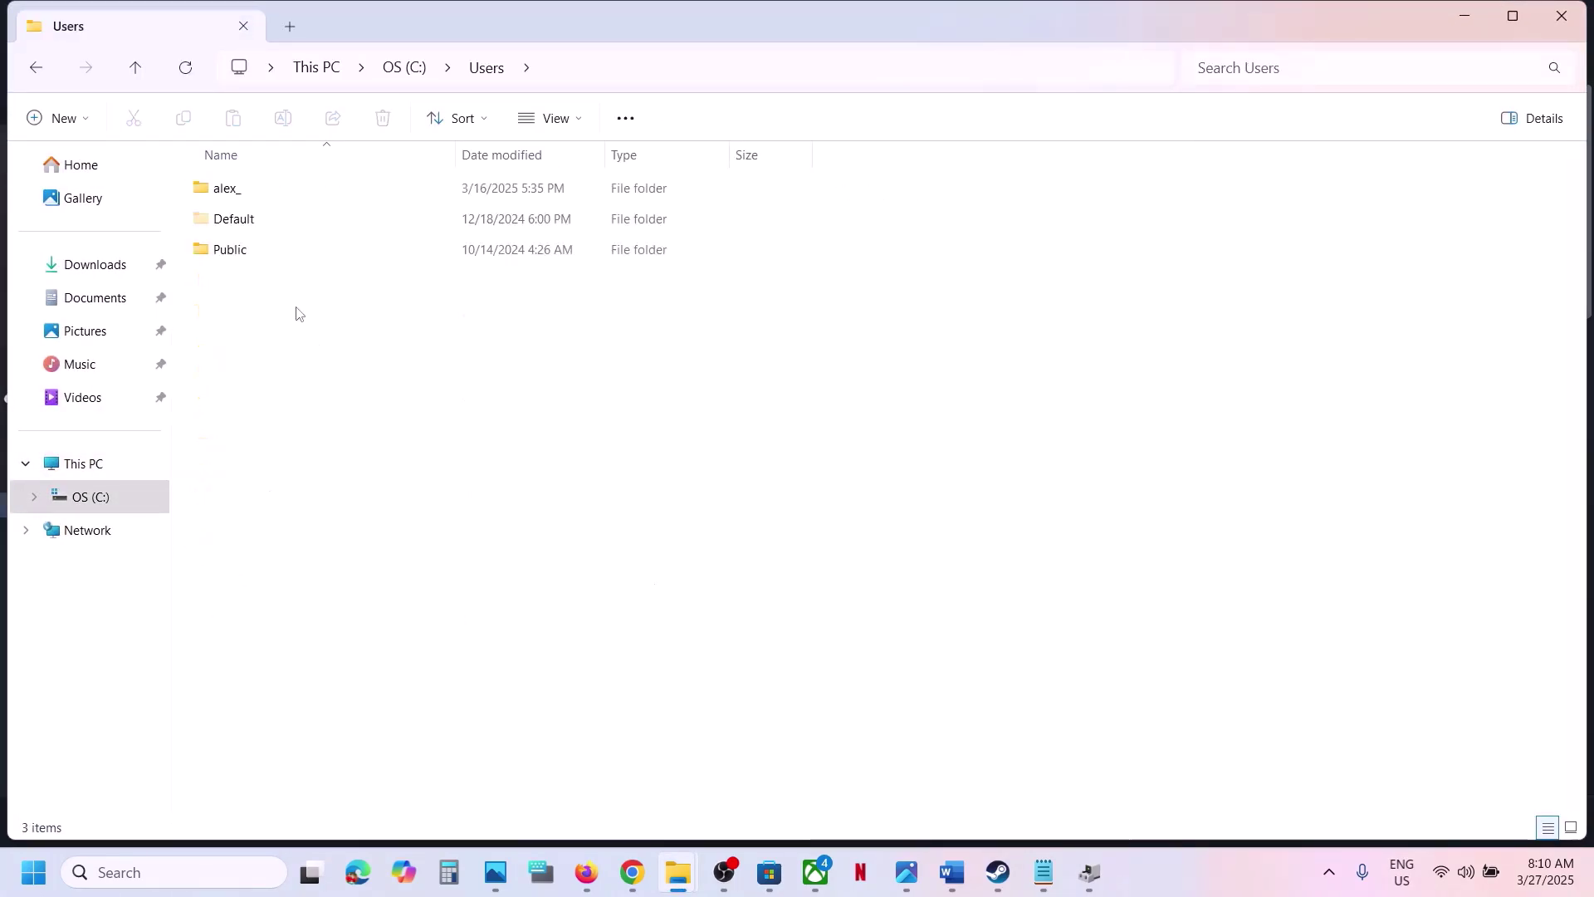
pyautogui.doubleClick(227, 189)
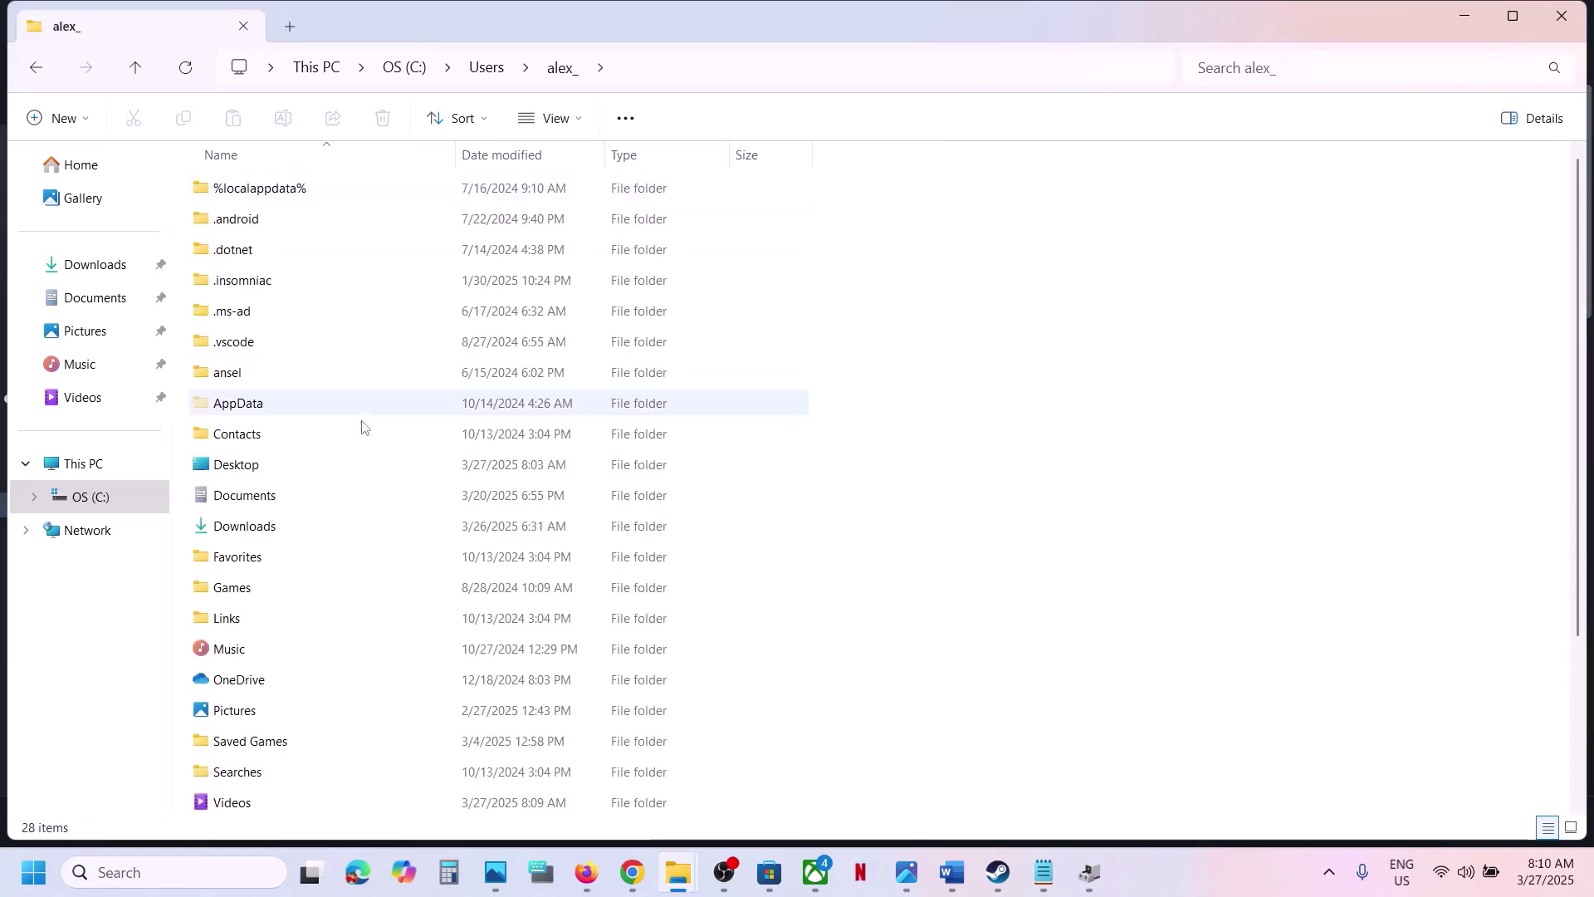
# Check whether hidden items are set to show, and open the LocalLow folder inside AppData
pyautogui.click(250, 430)
pyautogui.click(240, 412)
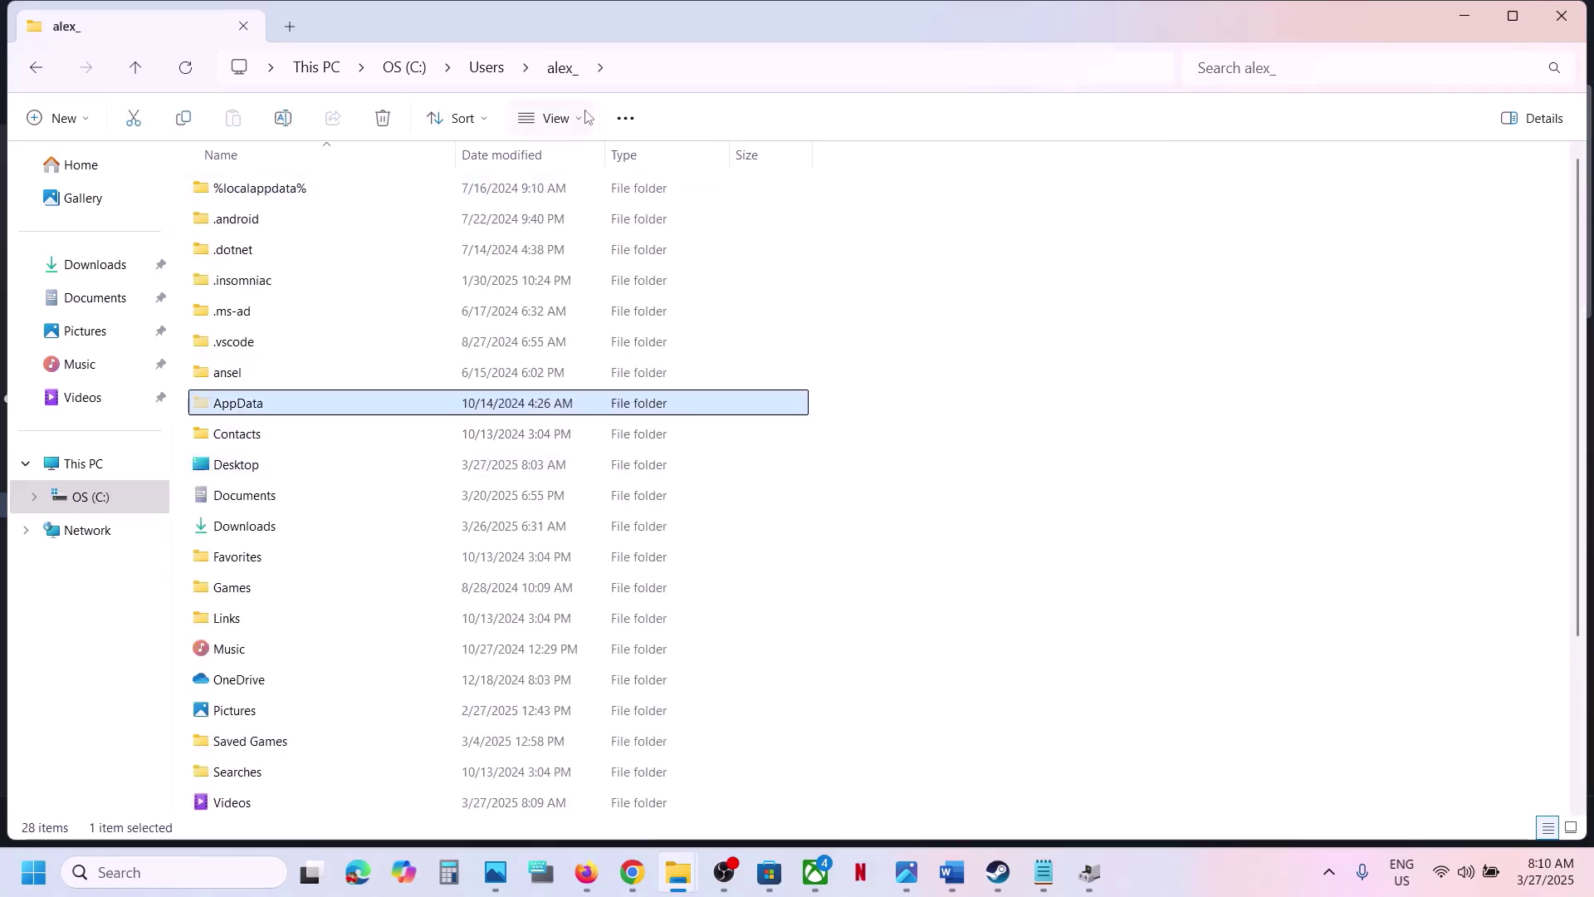
pyautogui.click(552, 118)
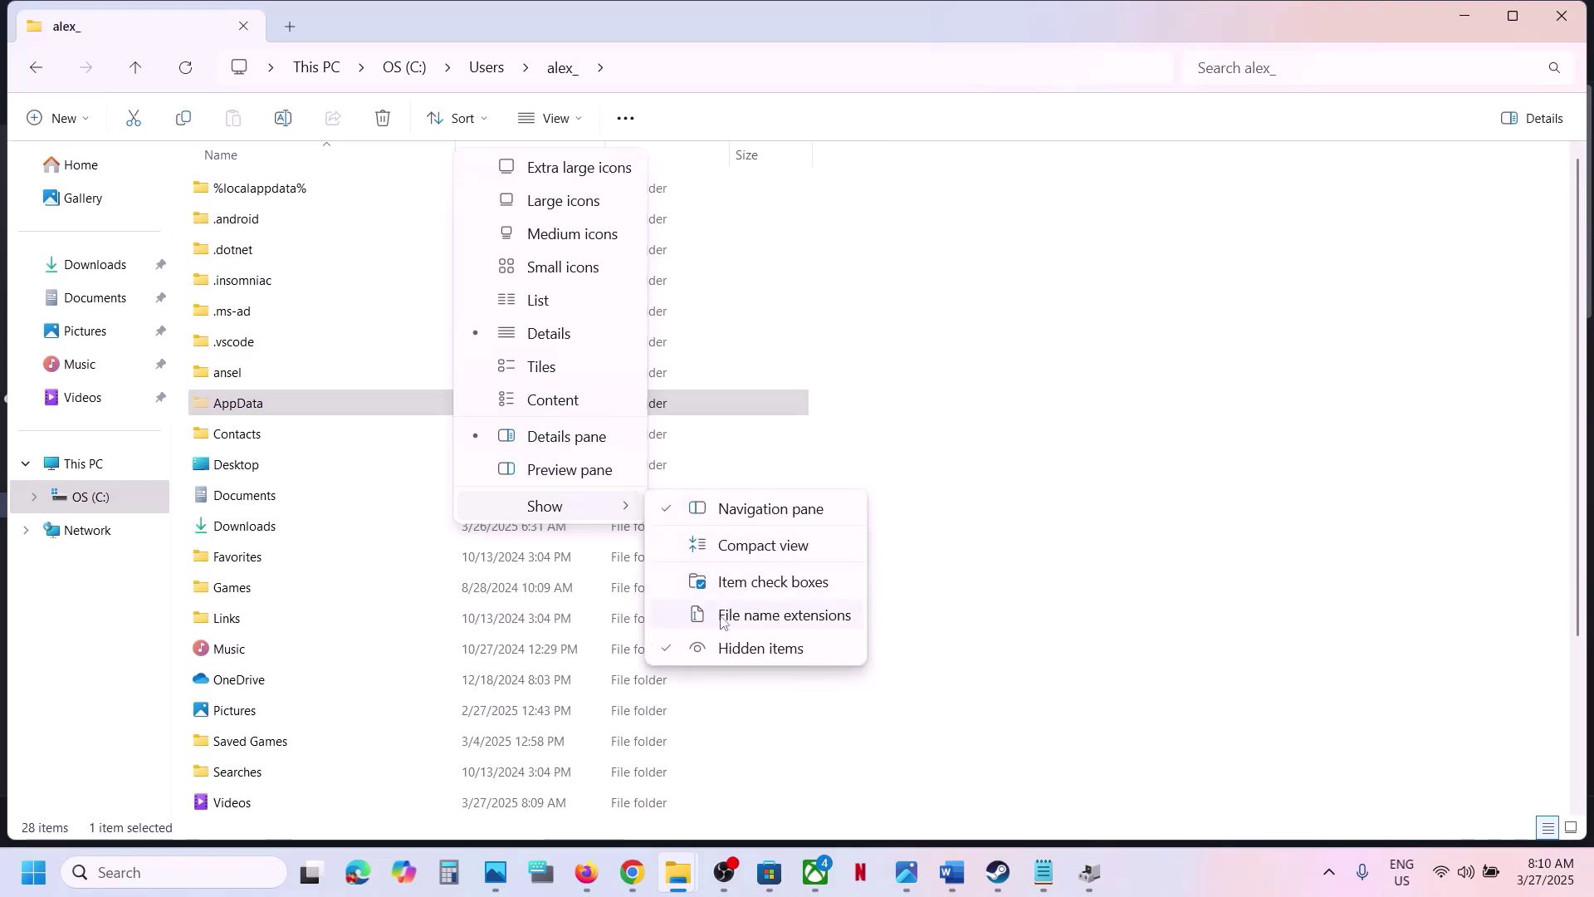
pyautogui.doubleClick(290, 409)
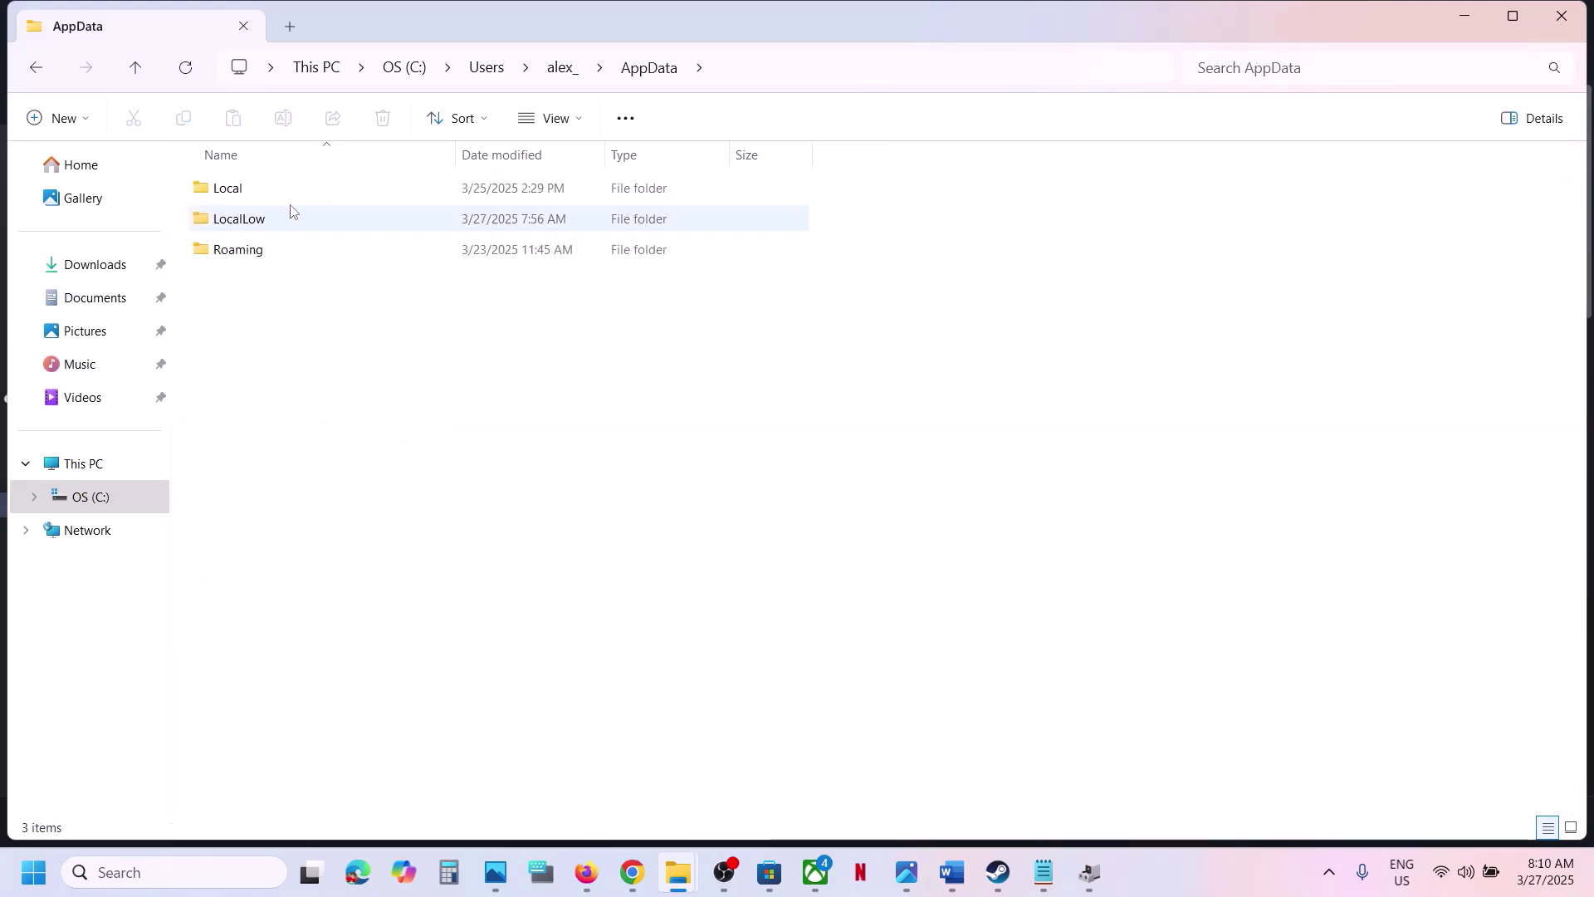
pyautogui.click(257, 218)
pyautogui.doubleClick(257, 218)
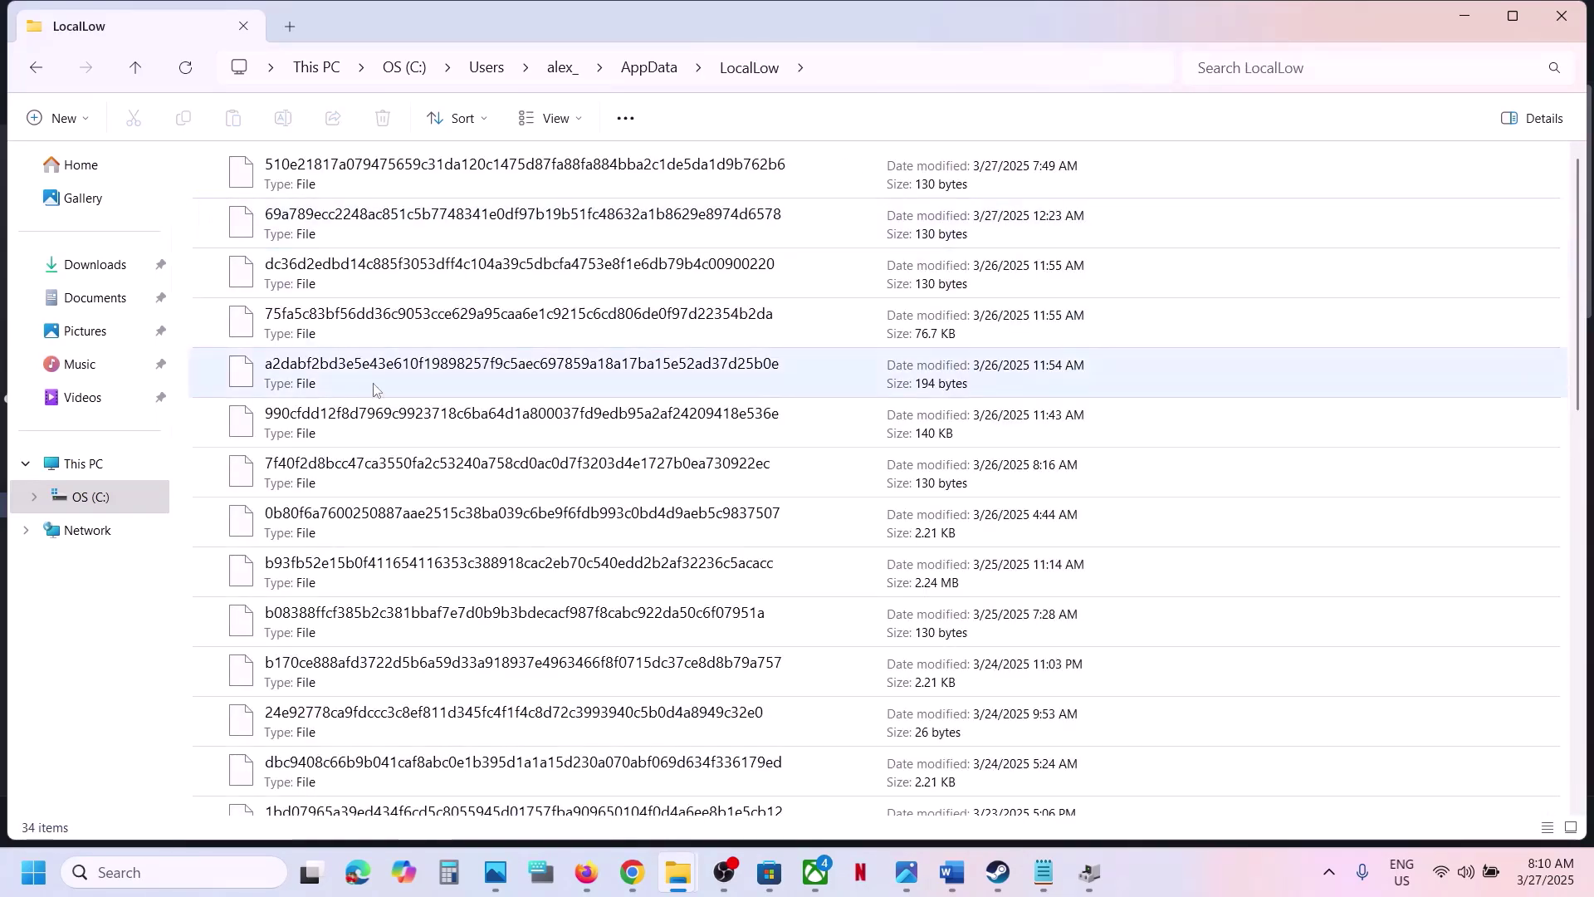
# Open the TVGS folder and its Schedule I Free Sample subfolder to view the save game files
pyautogui.scroll(-10, 331, 472)
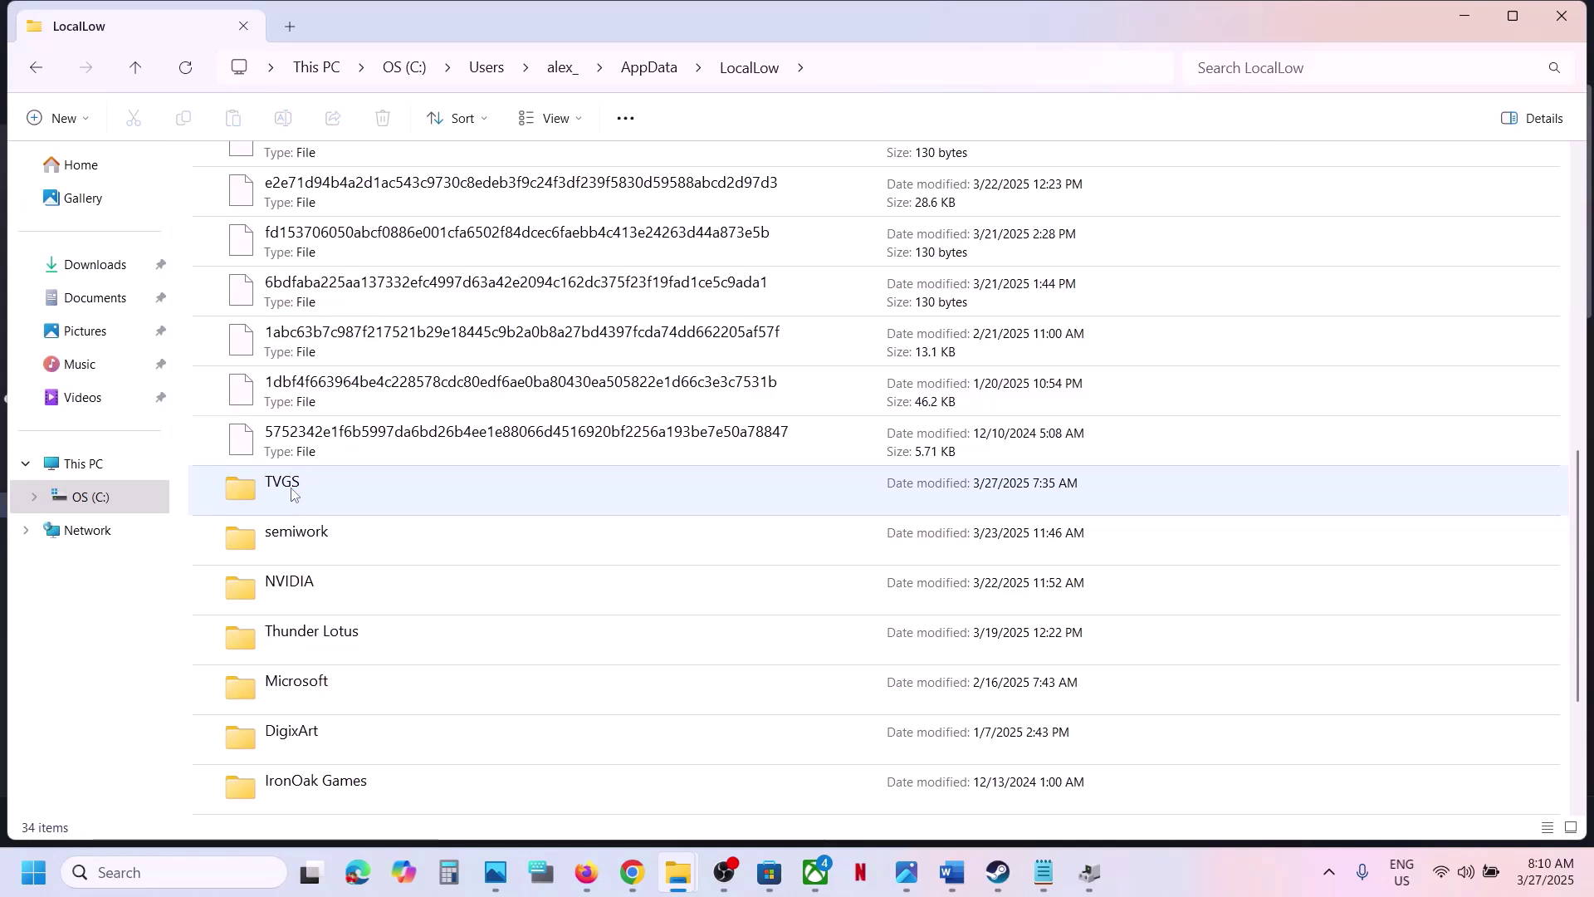
pyautogui.doubleClick(292, 490)
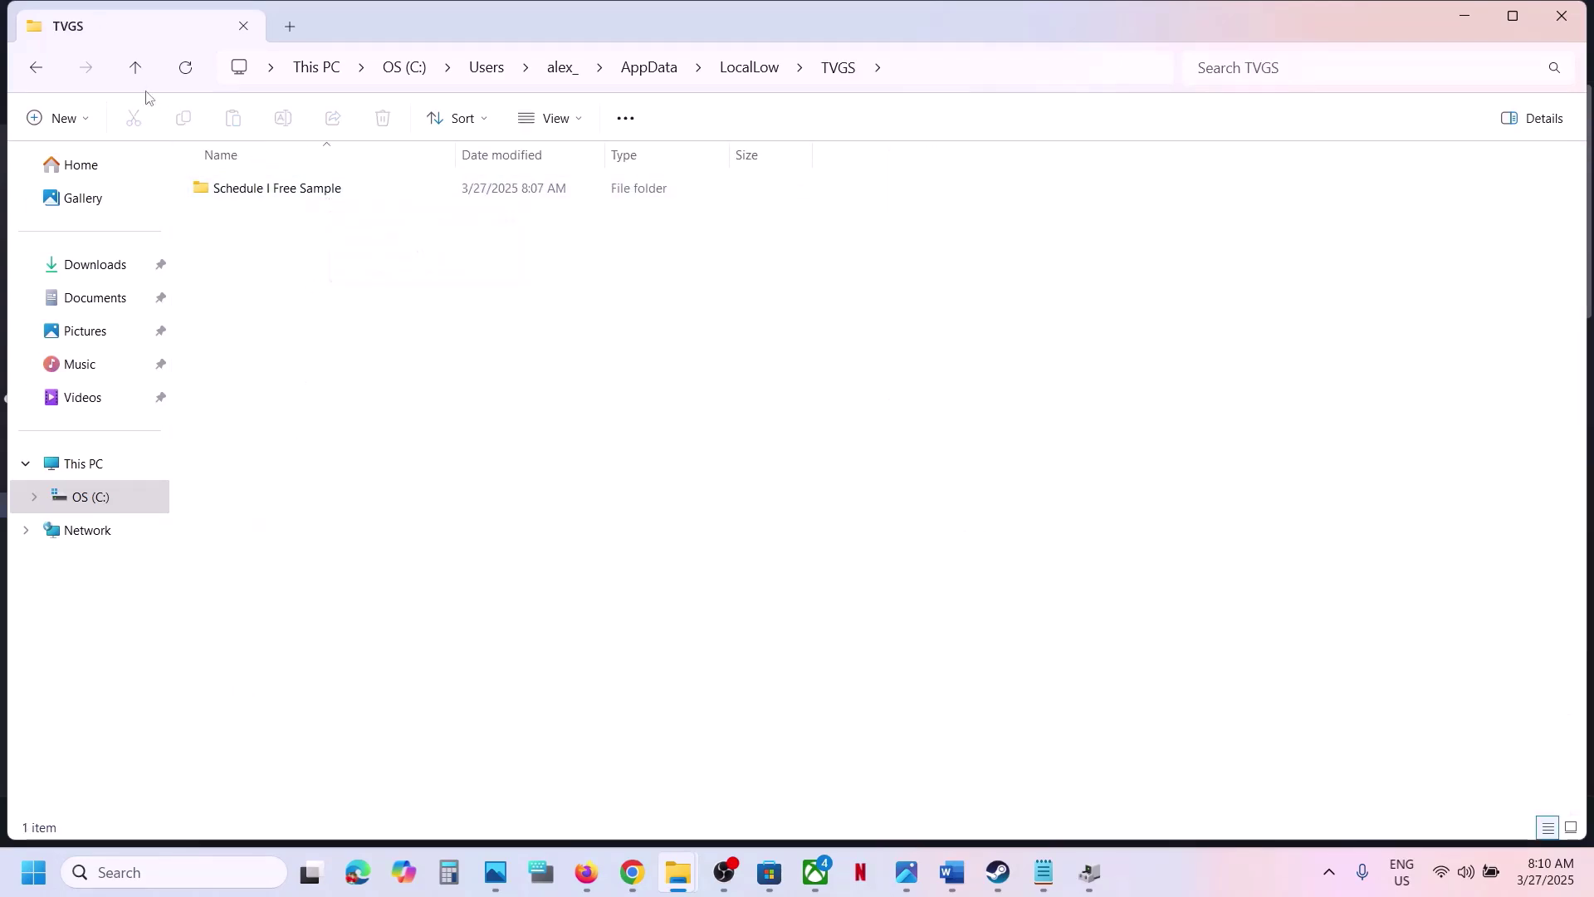
pyautogui.doubleClick(261, 191)
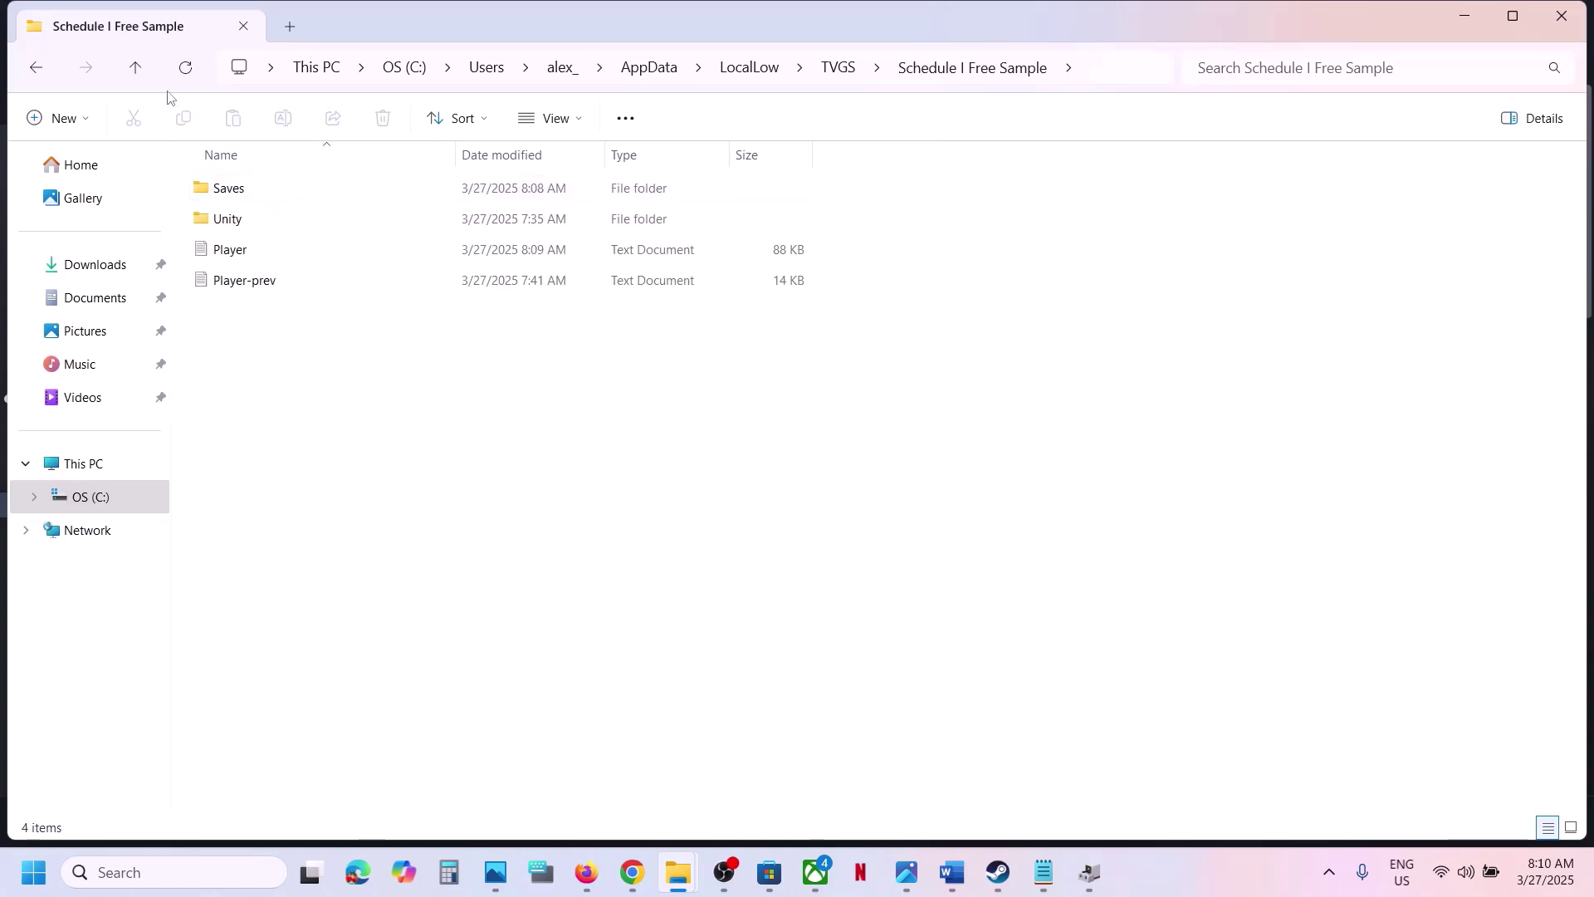
# Return to the LocalLow folder and copy the TVGS folder
pyautogui.click(137, 69)
pyautogui.click(137, 69)
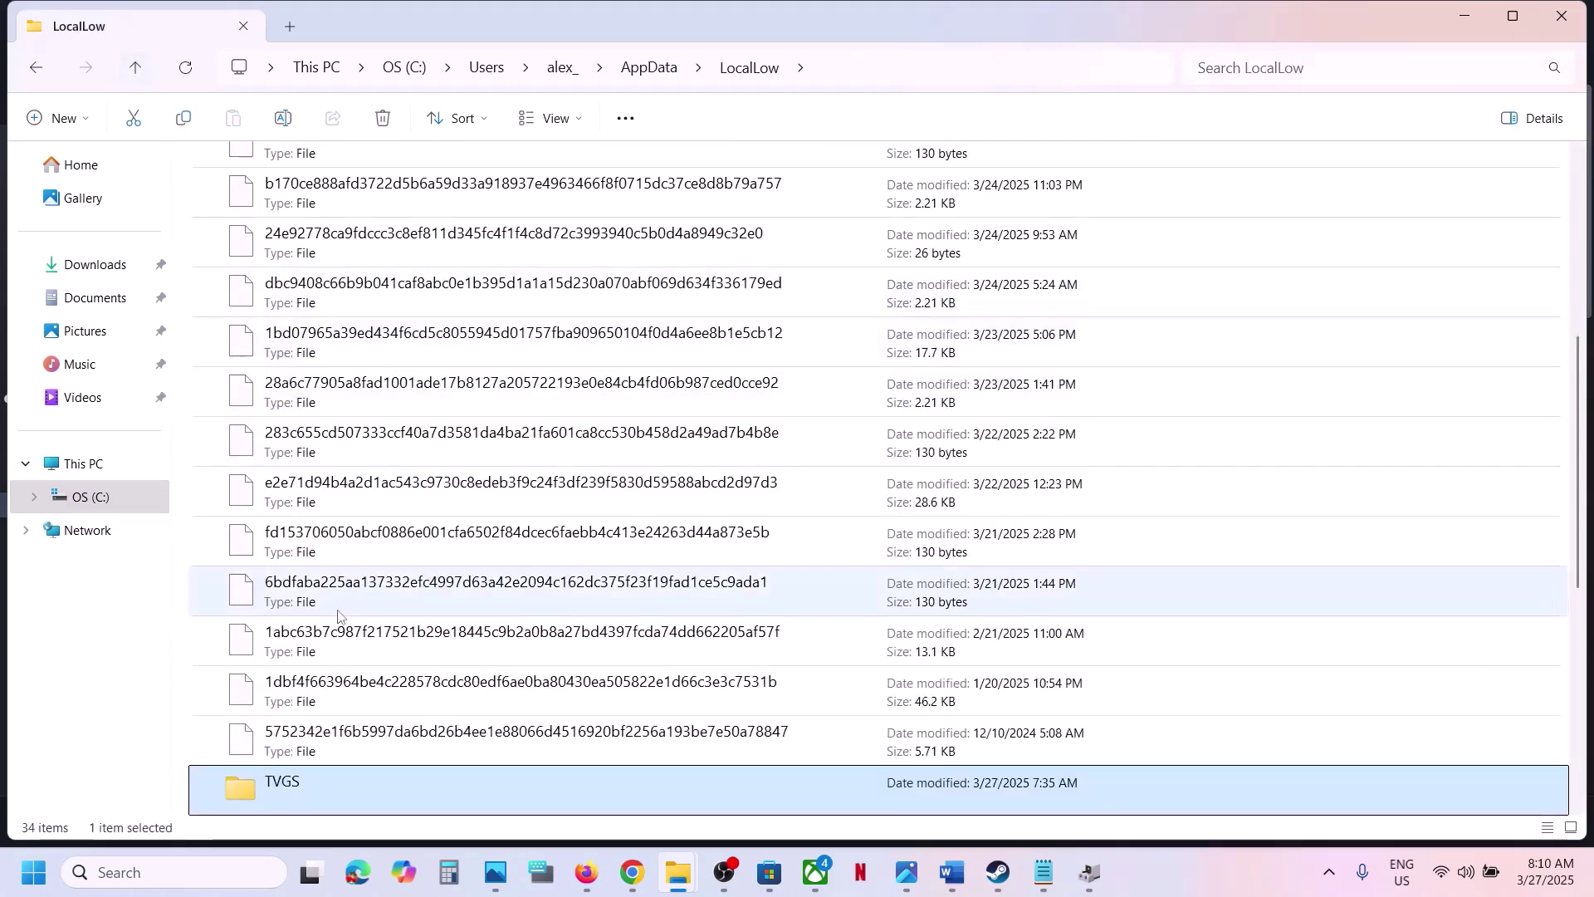
pyautogui.scroll(-3, 338, 615)
pyautogui.rightClick(338, 421)
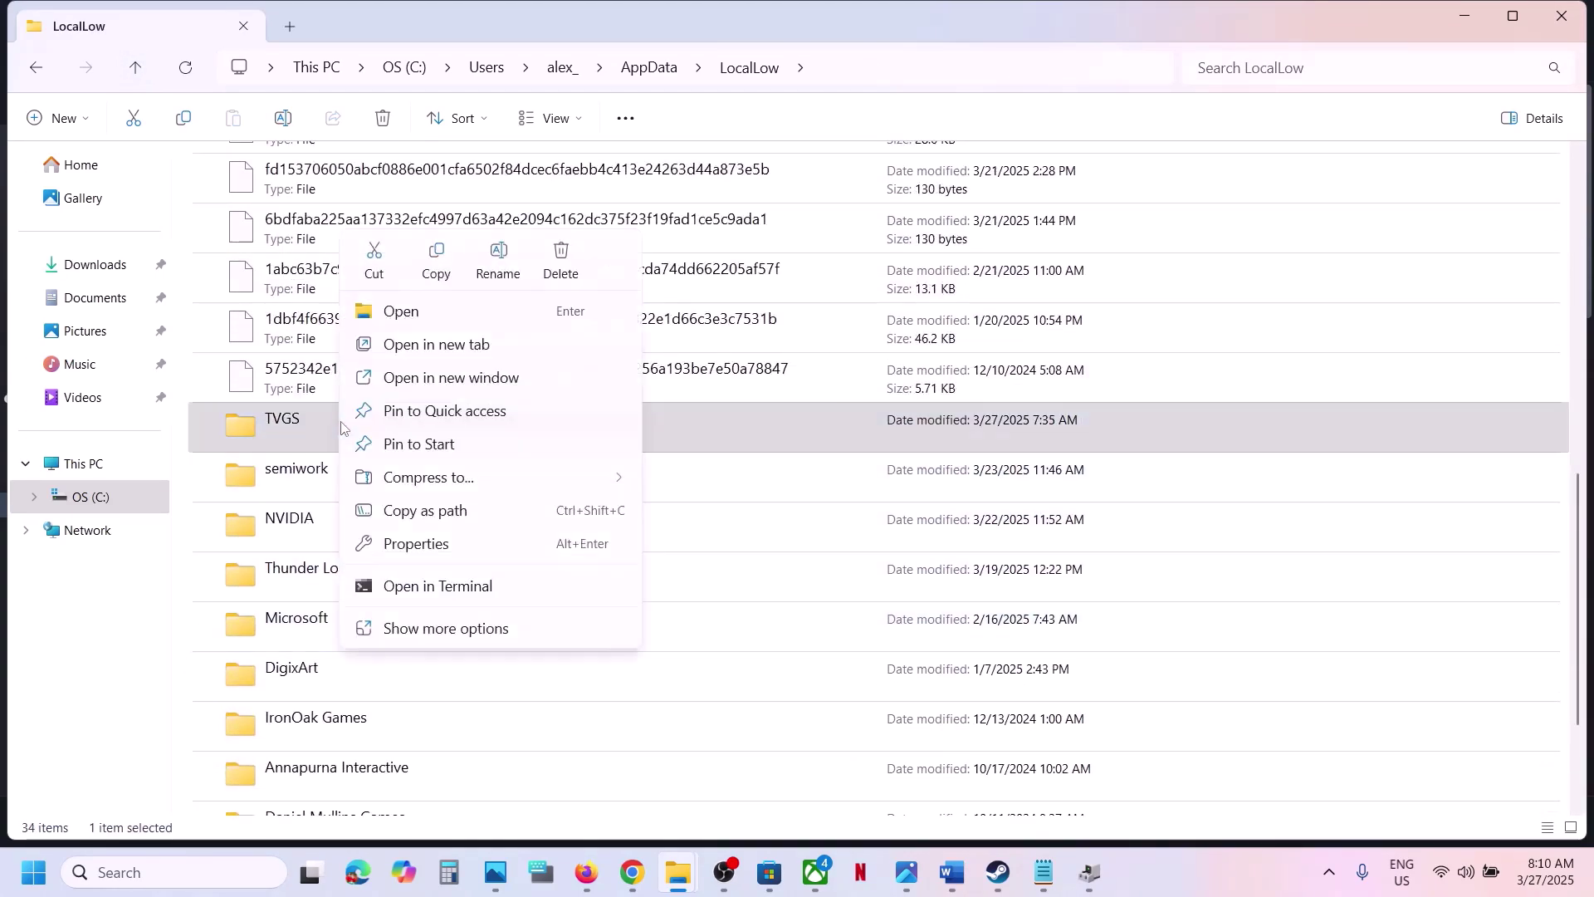
pyautogui.press('Escape')
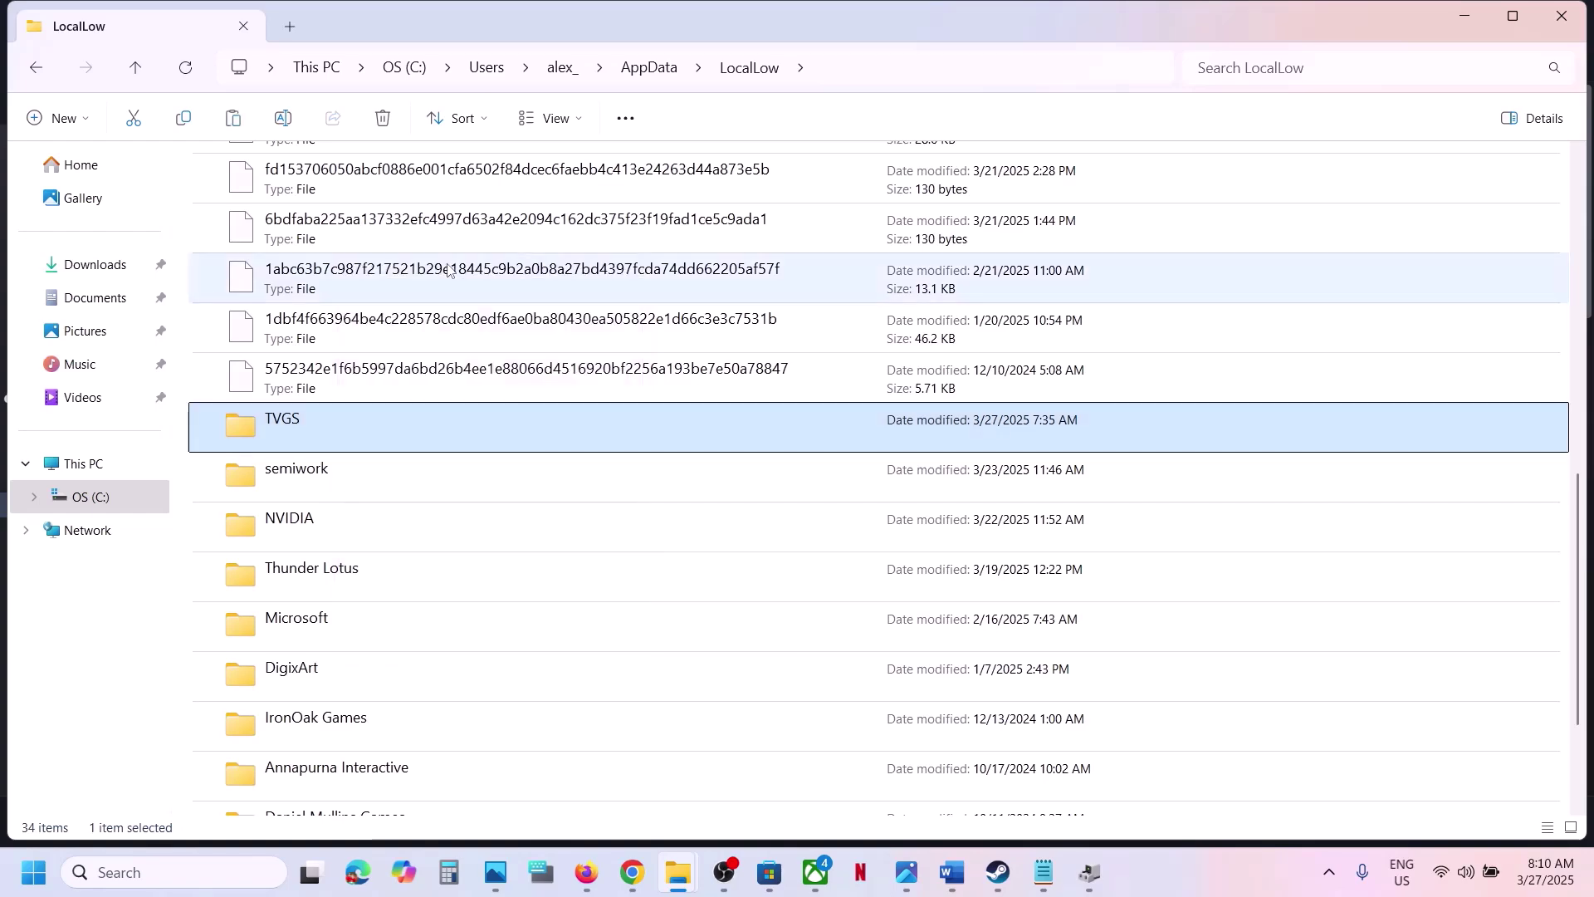
# Paste the TVGS folder onto the desktop as a backup and move it to an empty area away from the other icons
pyautogui.press('super+d')
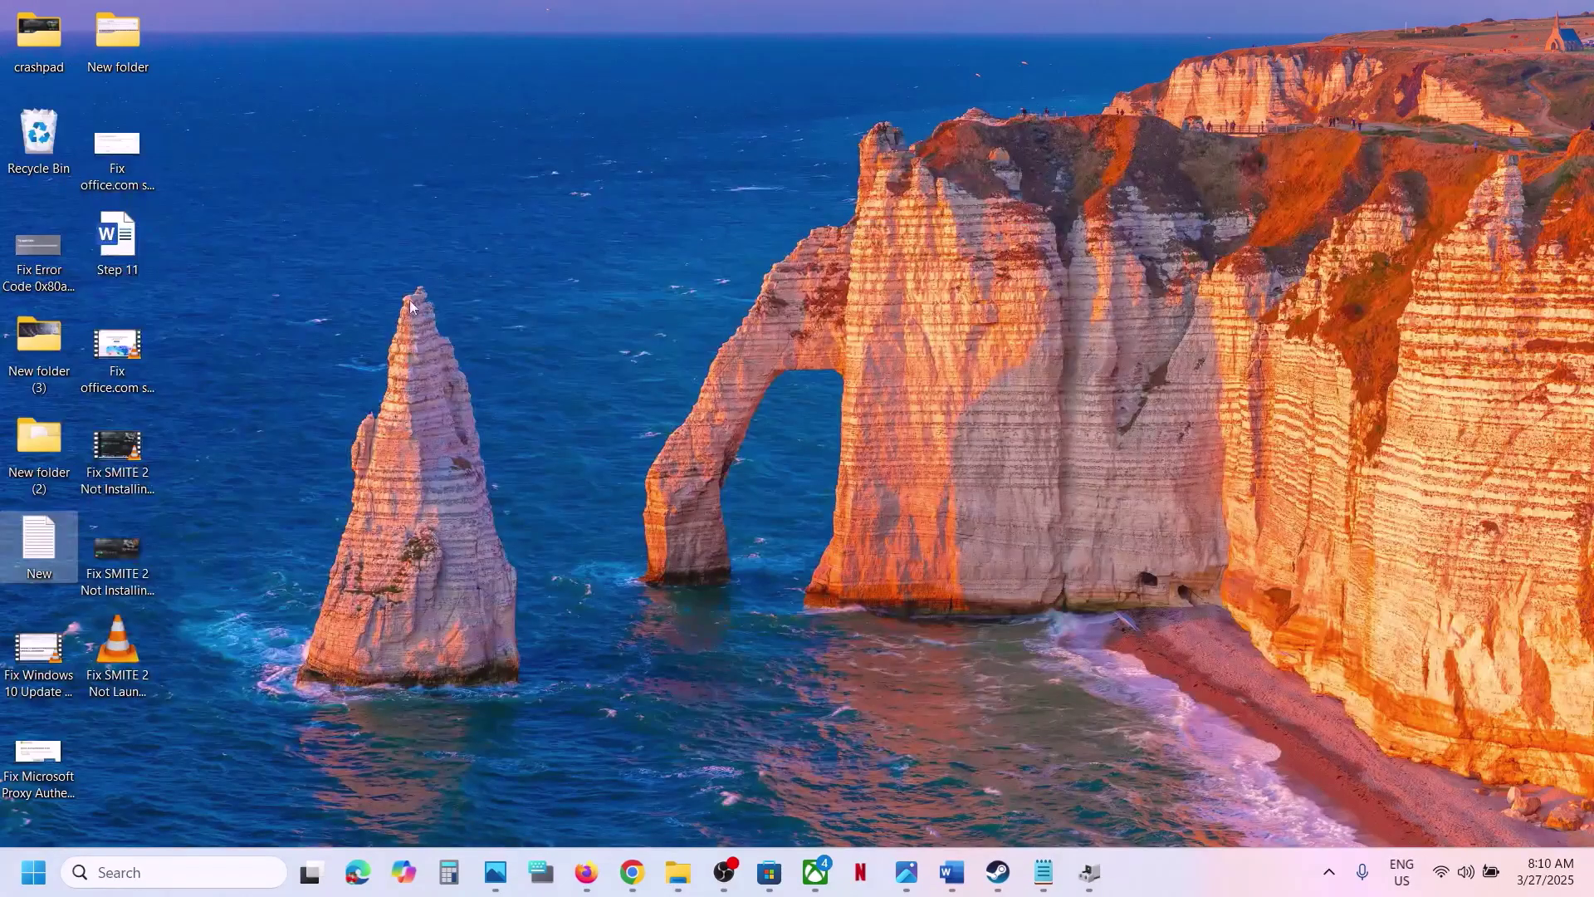
pyautogui.press('super+d')
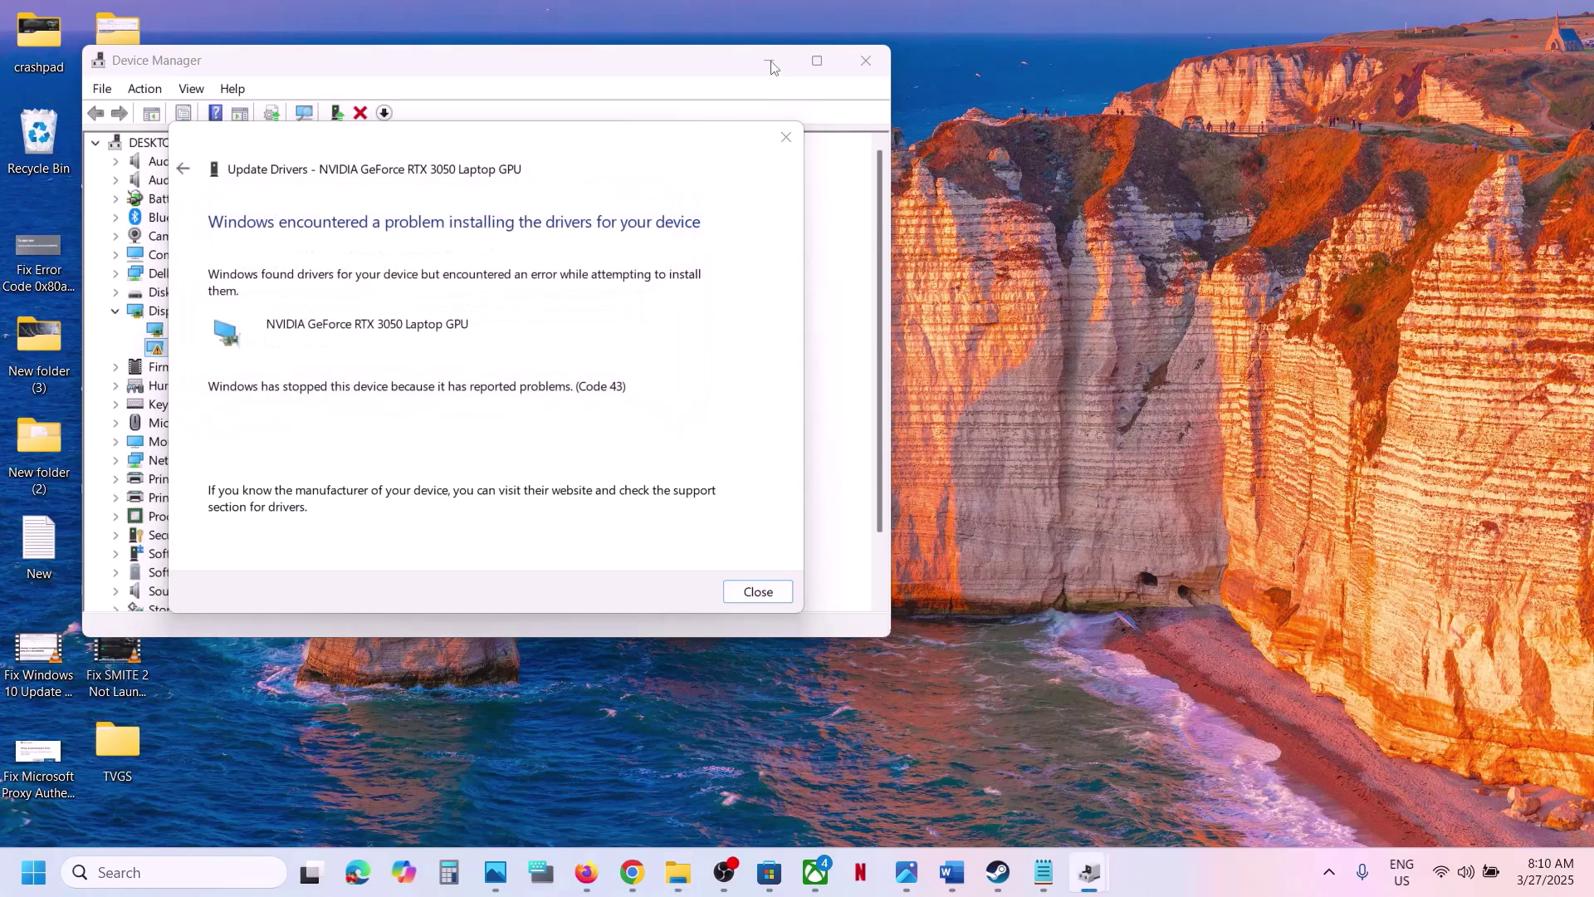
pyautogui.press('Return')
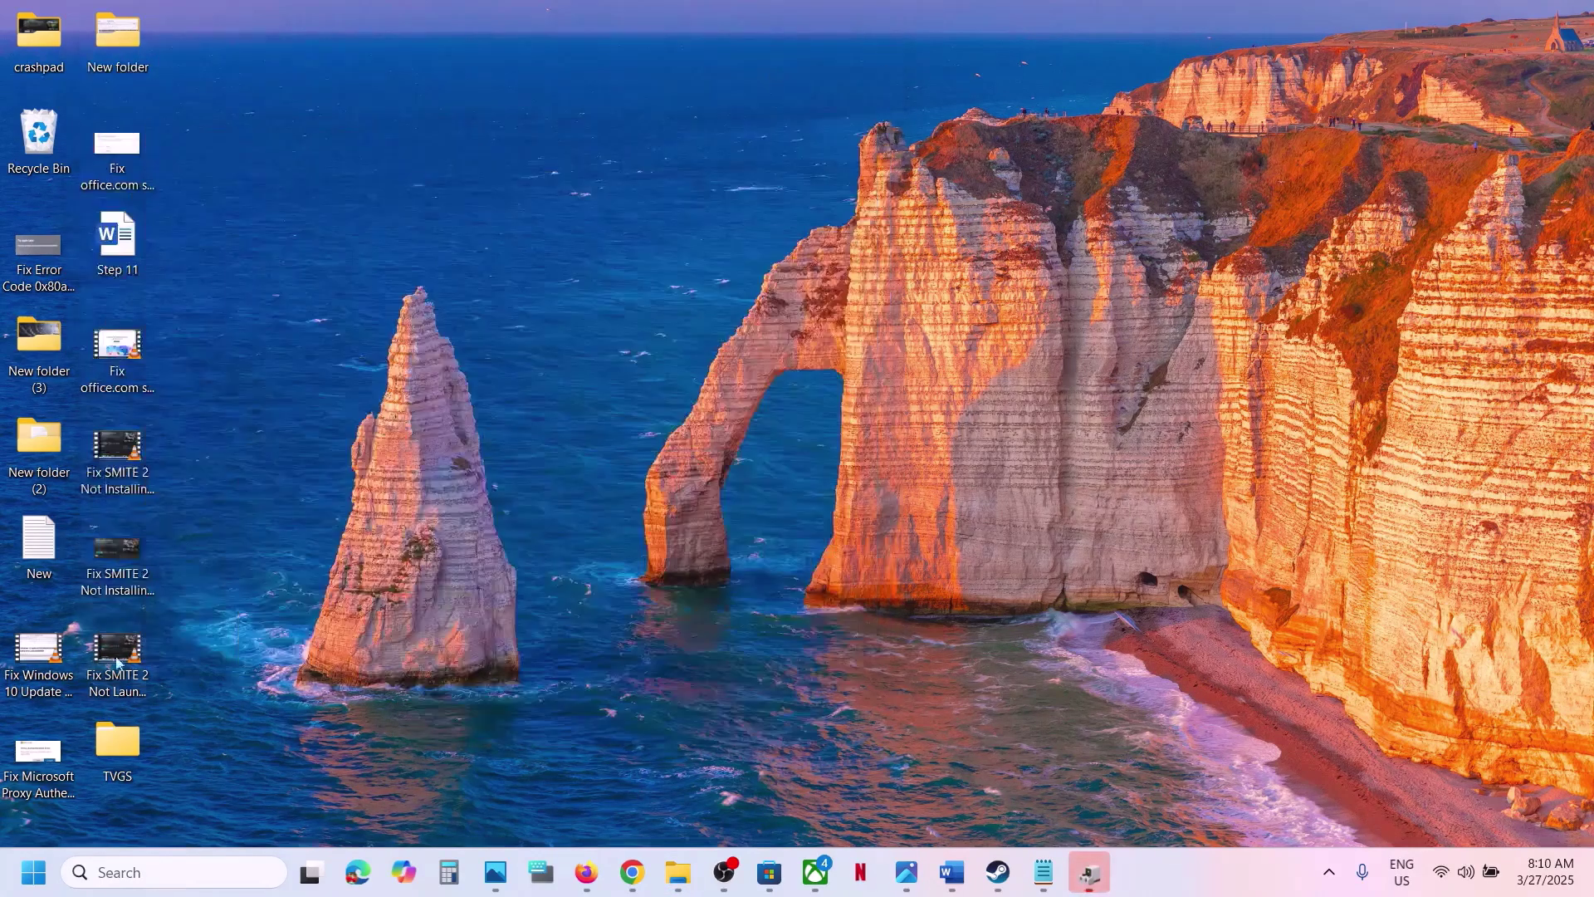
pyautogui.click(769, 61)
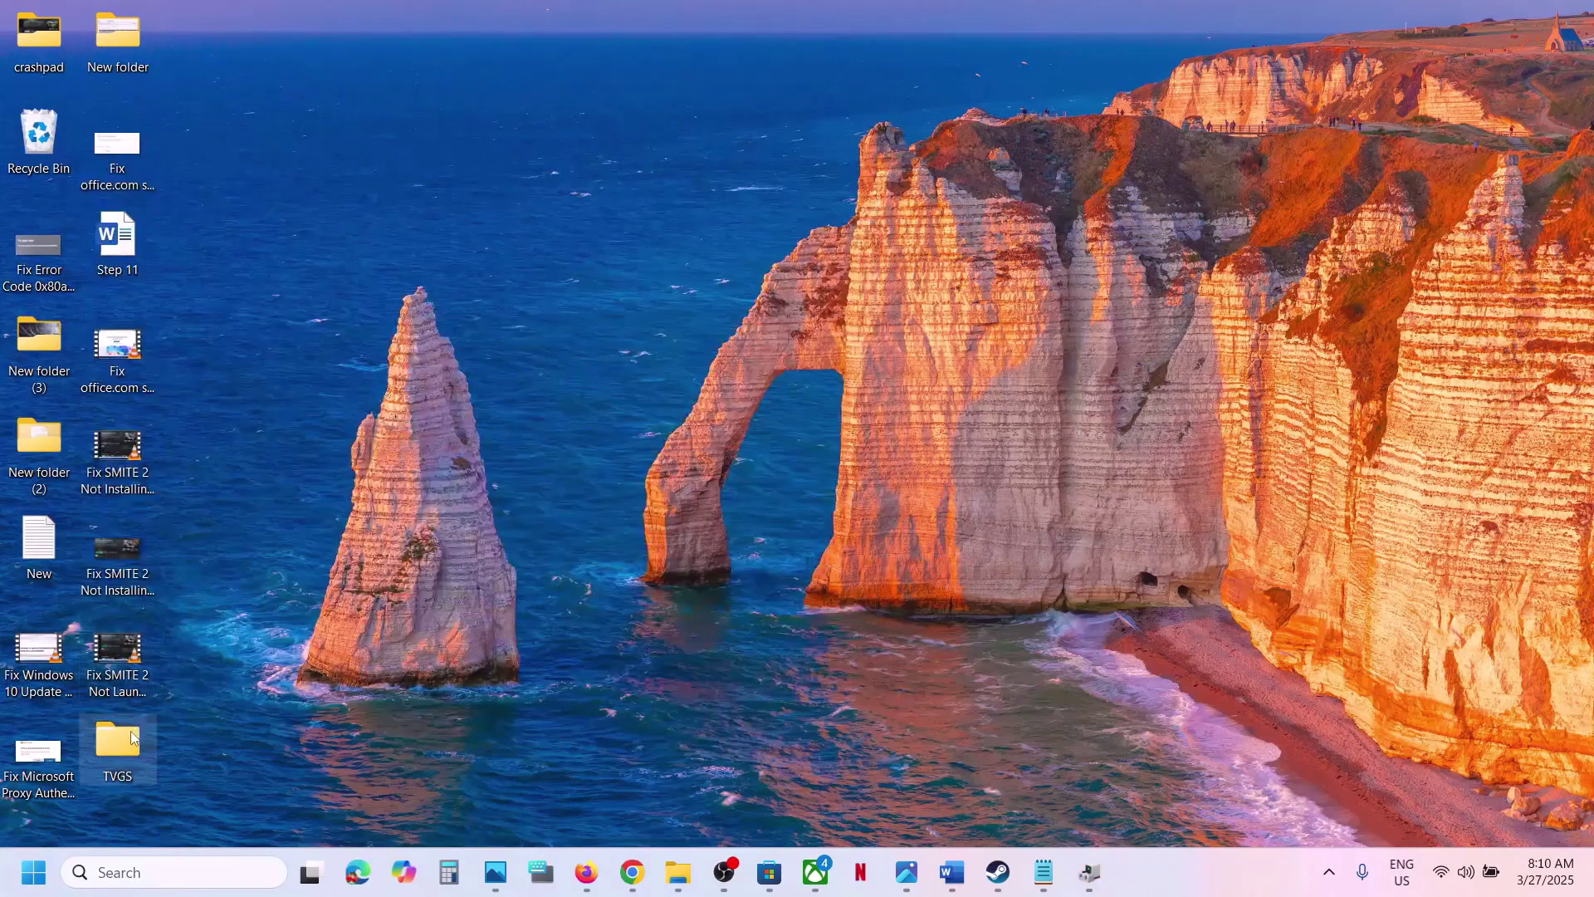
pyautogui.moveTo(133, 738); pyautogui.dragTo(685, 342)
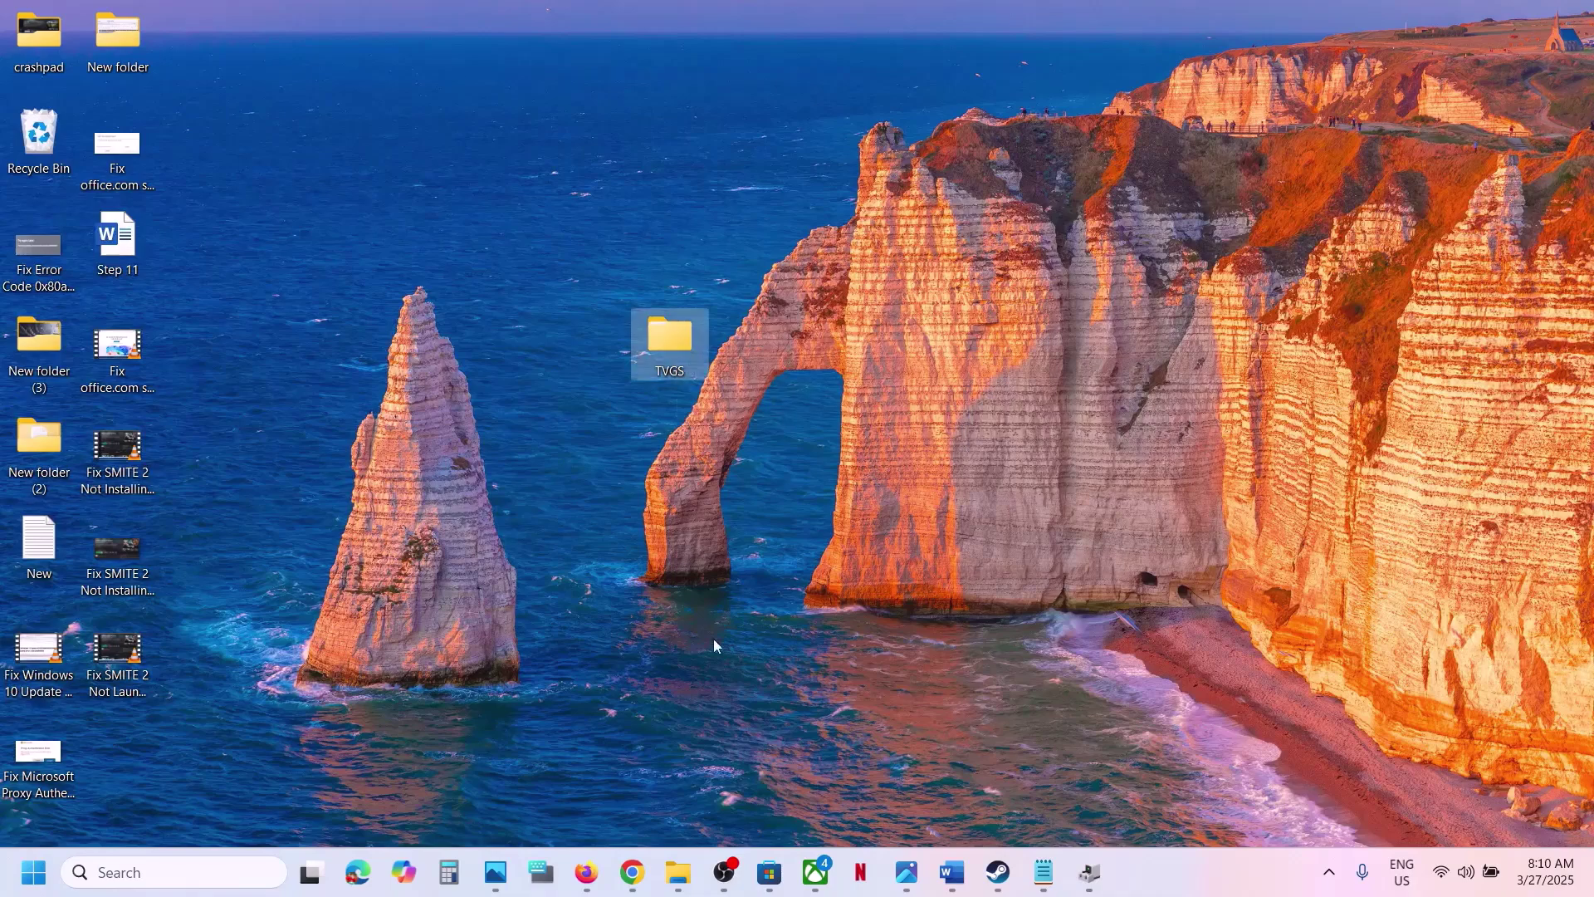
# Switch to the LocalLow folder in File Explorer and rename the original TVGS folder to TVGS.old
pyautogui.click(998, 872)
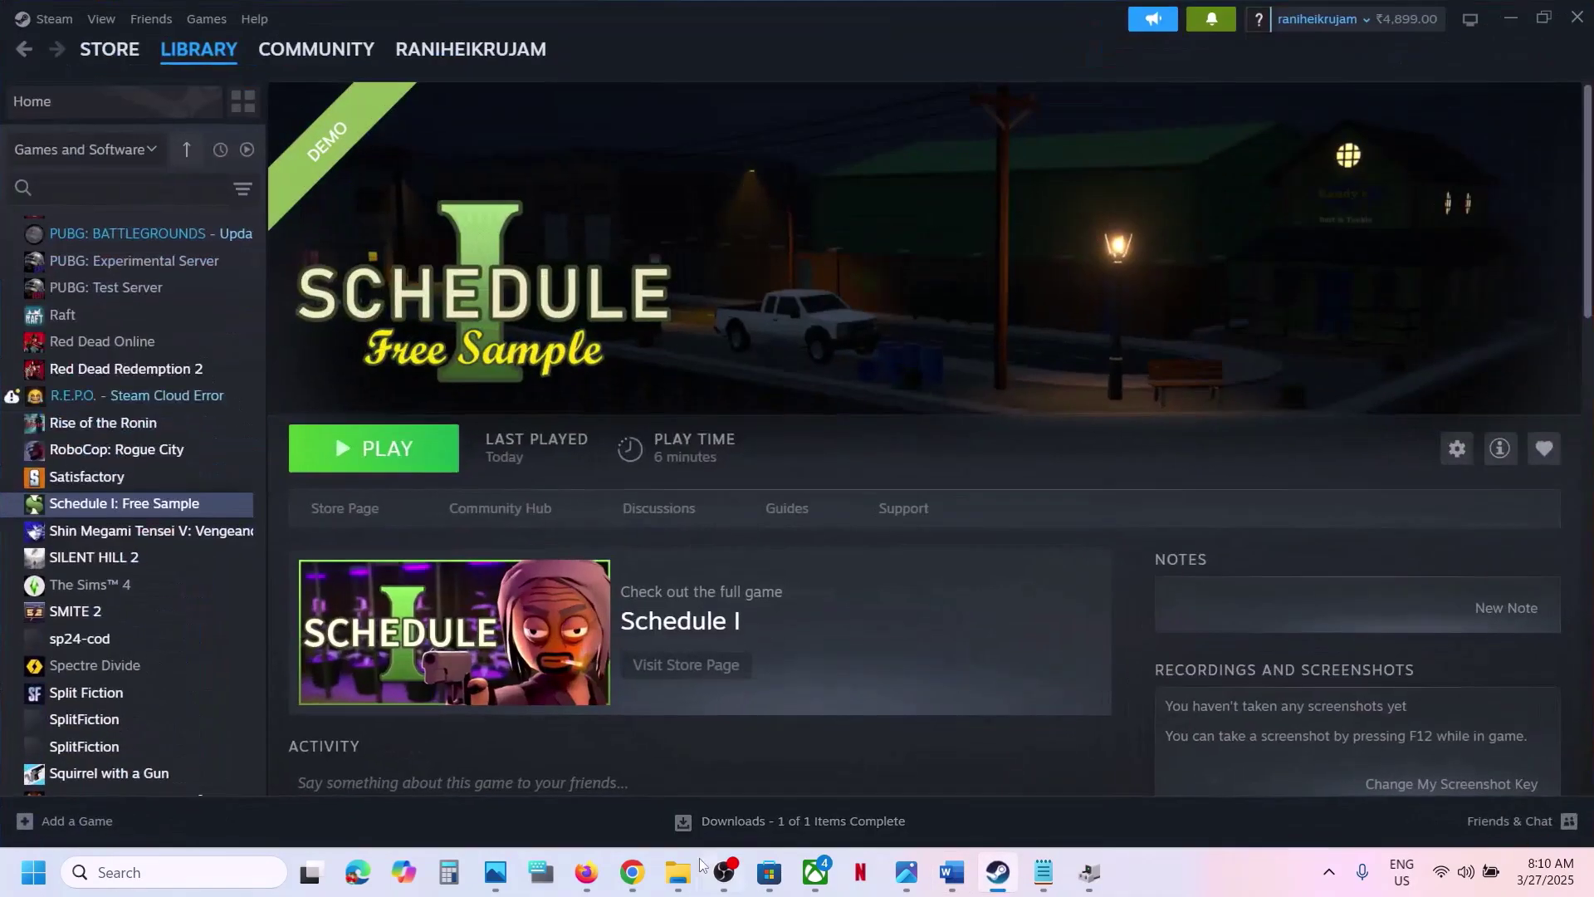
pyautogui.moveTo(700, 863)
pyautogui.click(901, 788)
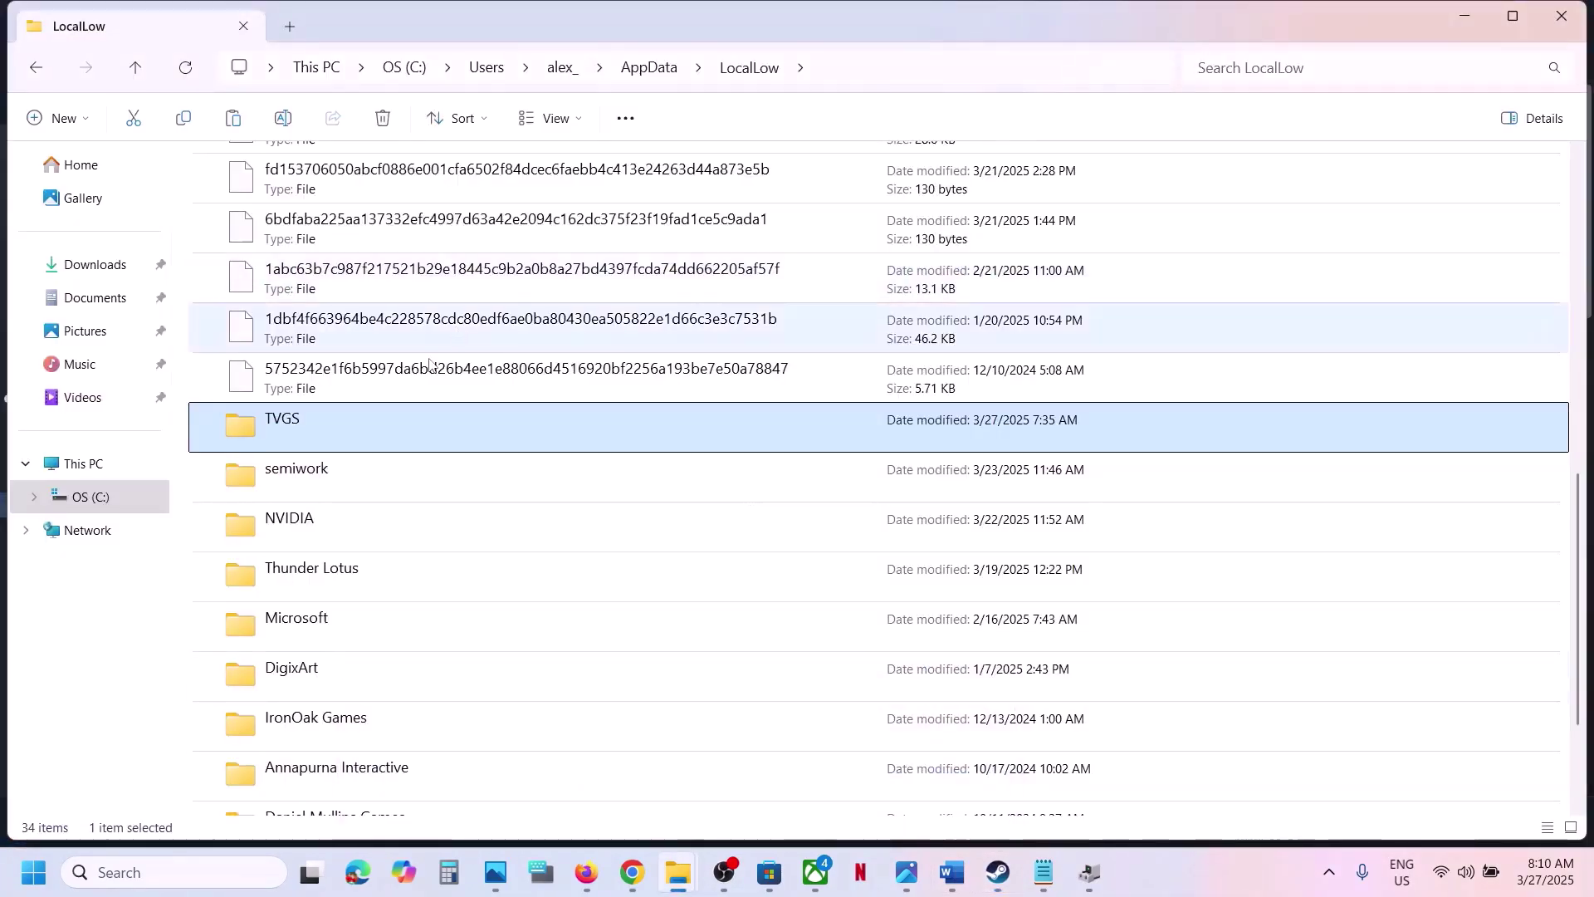
pyautogui.rightClick(347, 427)
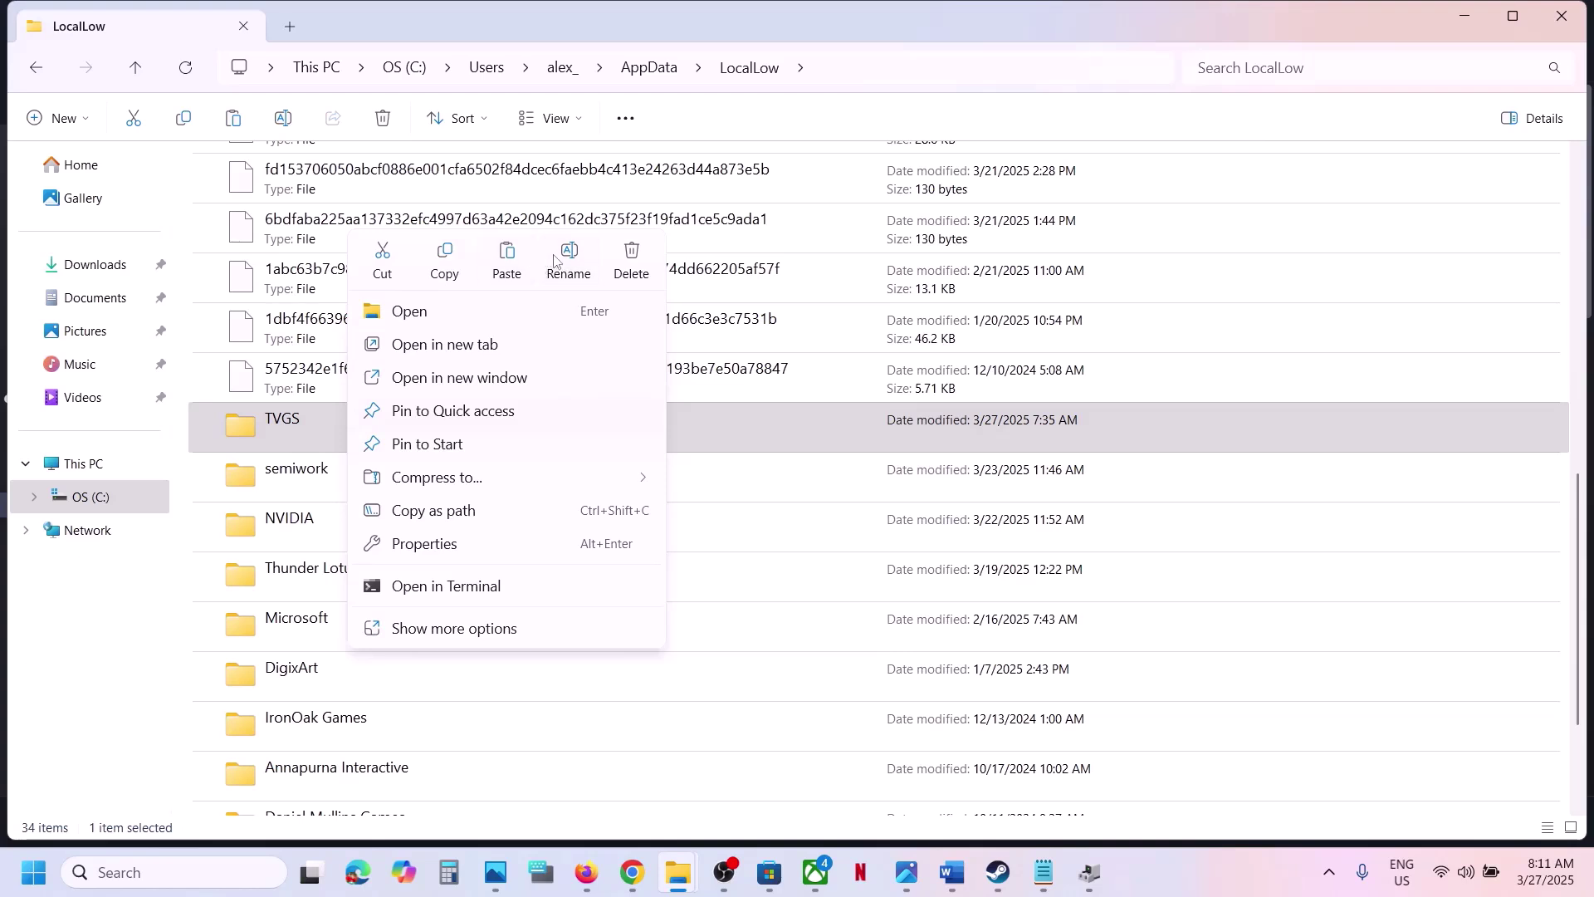
pyautogui.click(560, 261)
pyautogui.click(319, 417)
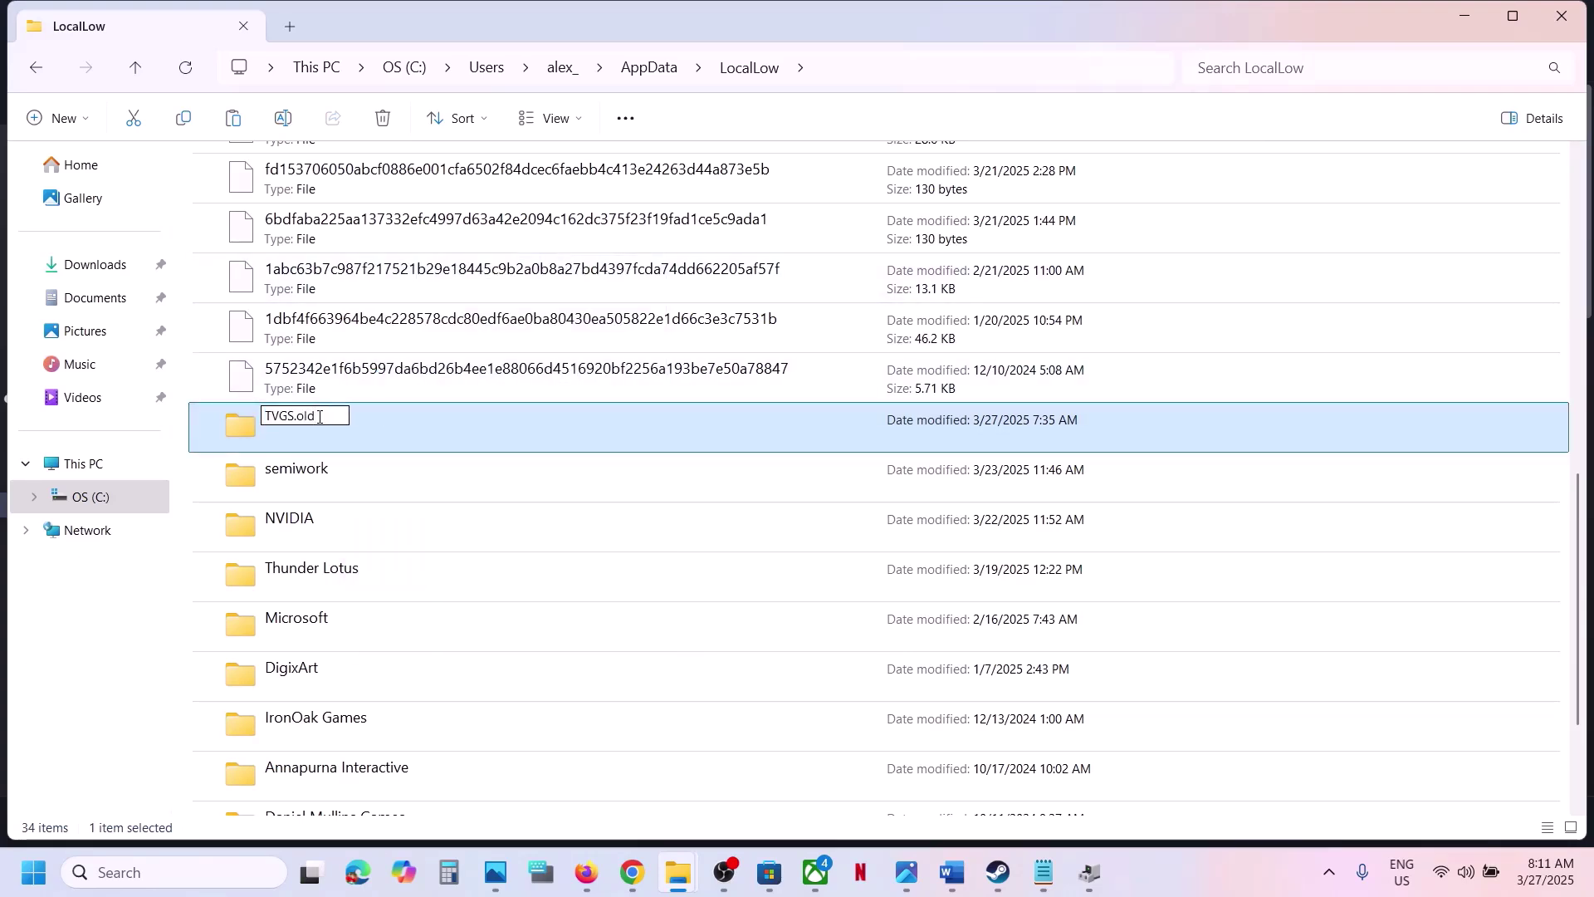
pyautogui.click(1350, 519)
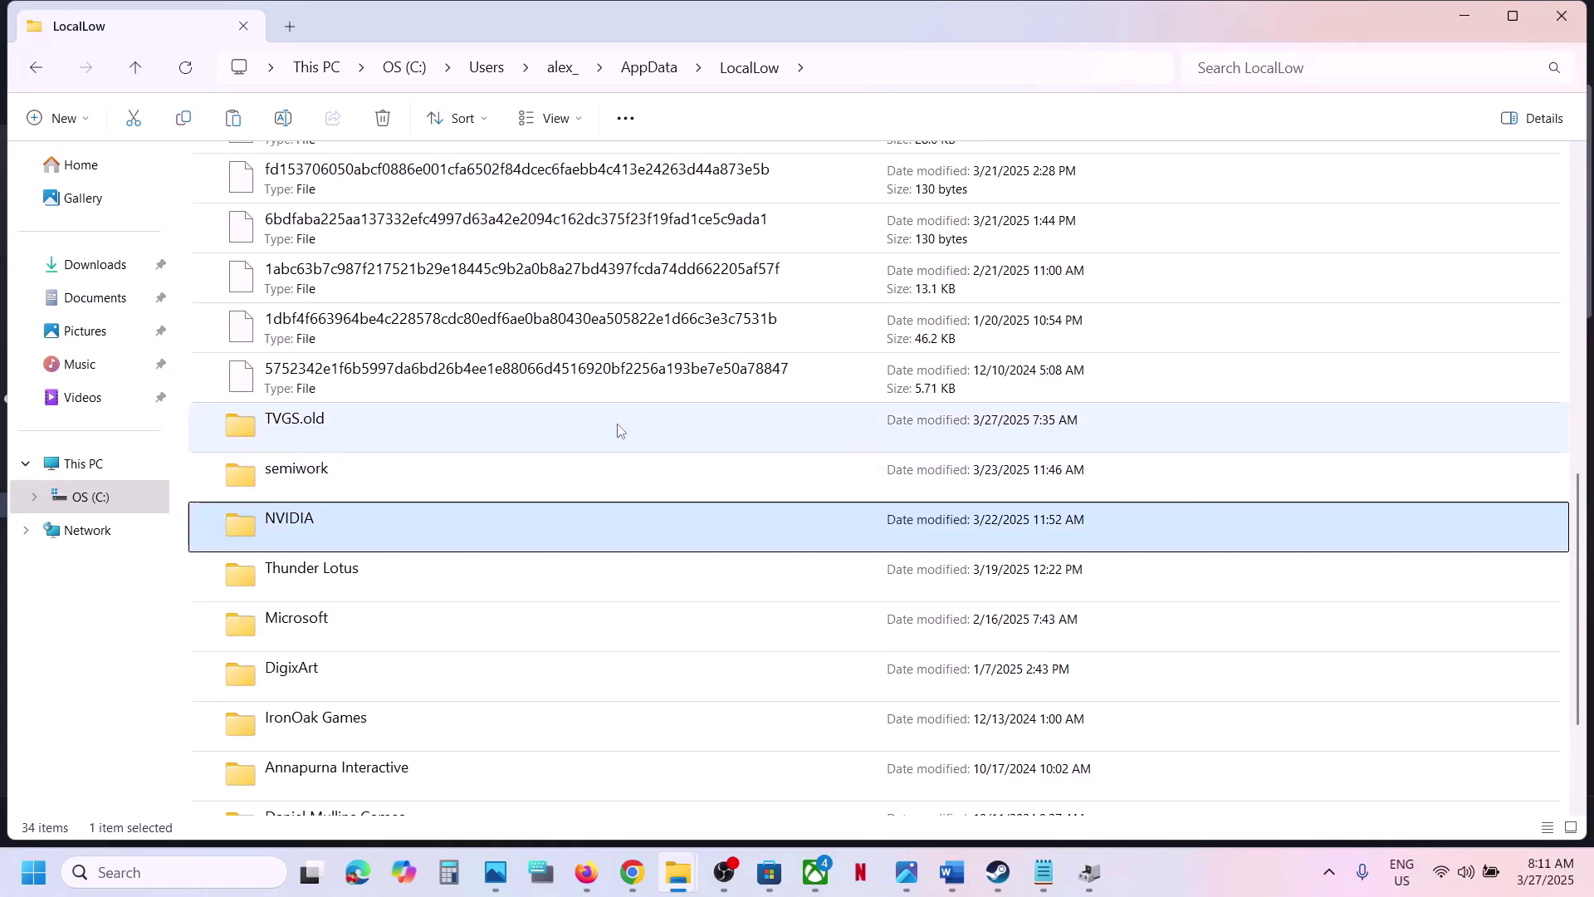
pyautogui.click(615, 429)
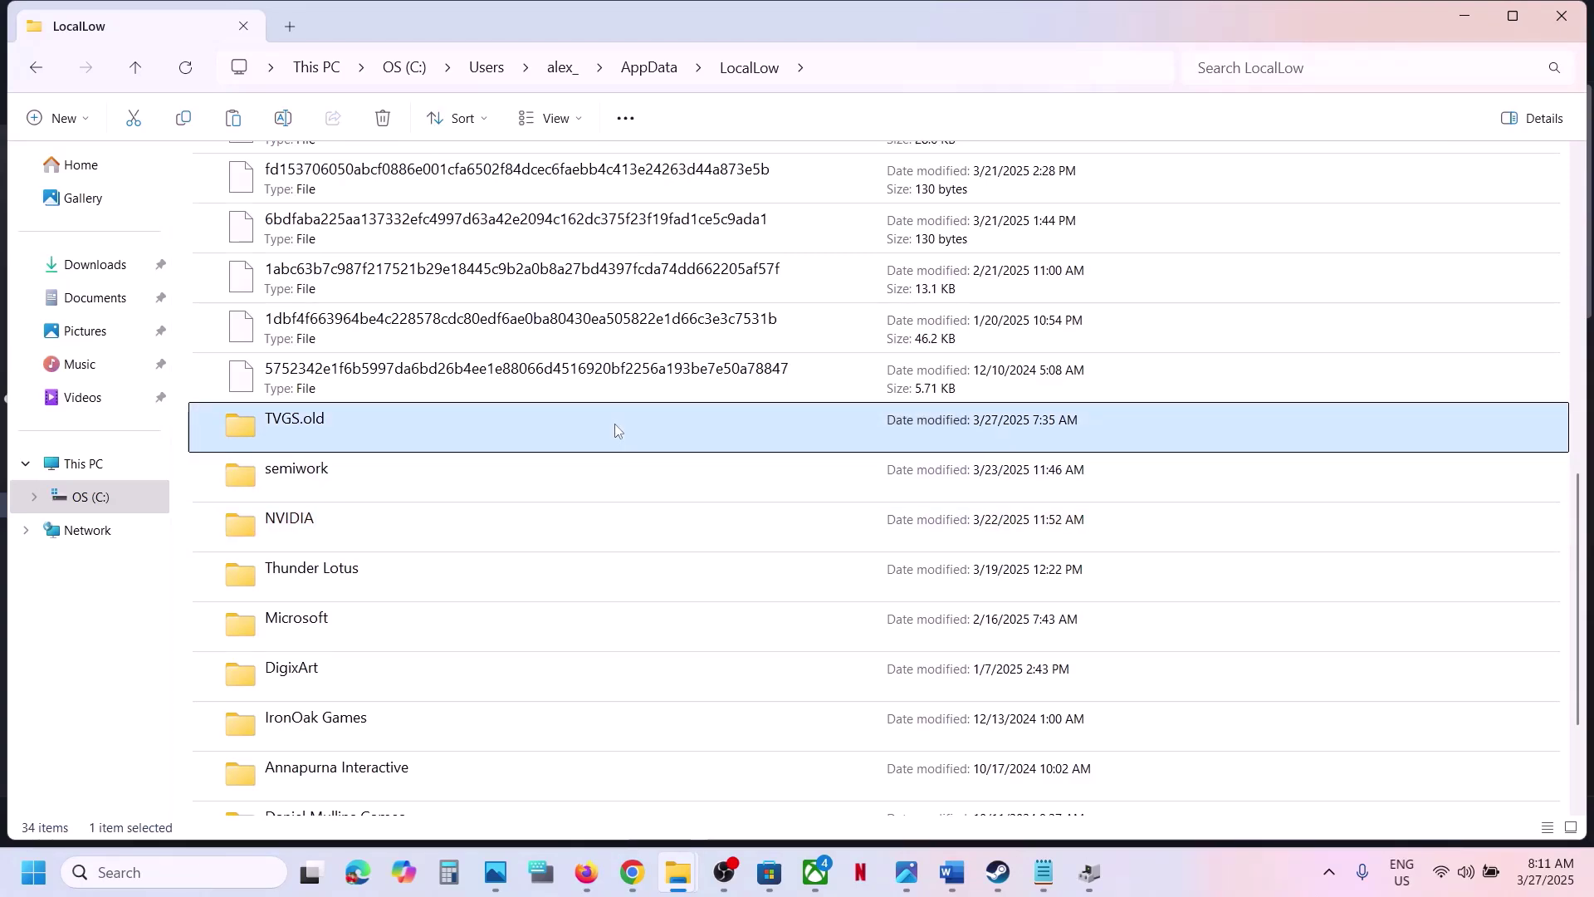
# Switch to the Word notes, highlight the phrase "Rename/Delete the save game files", and return to Steam
pyautogui.click(997, 873)
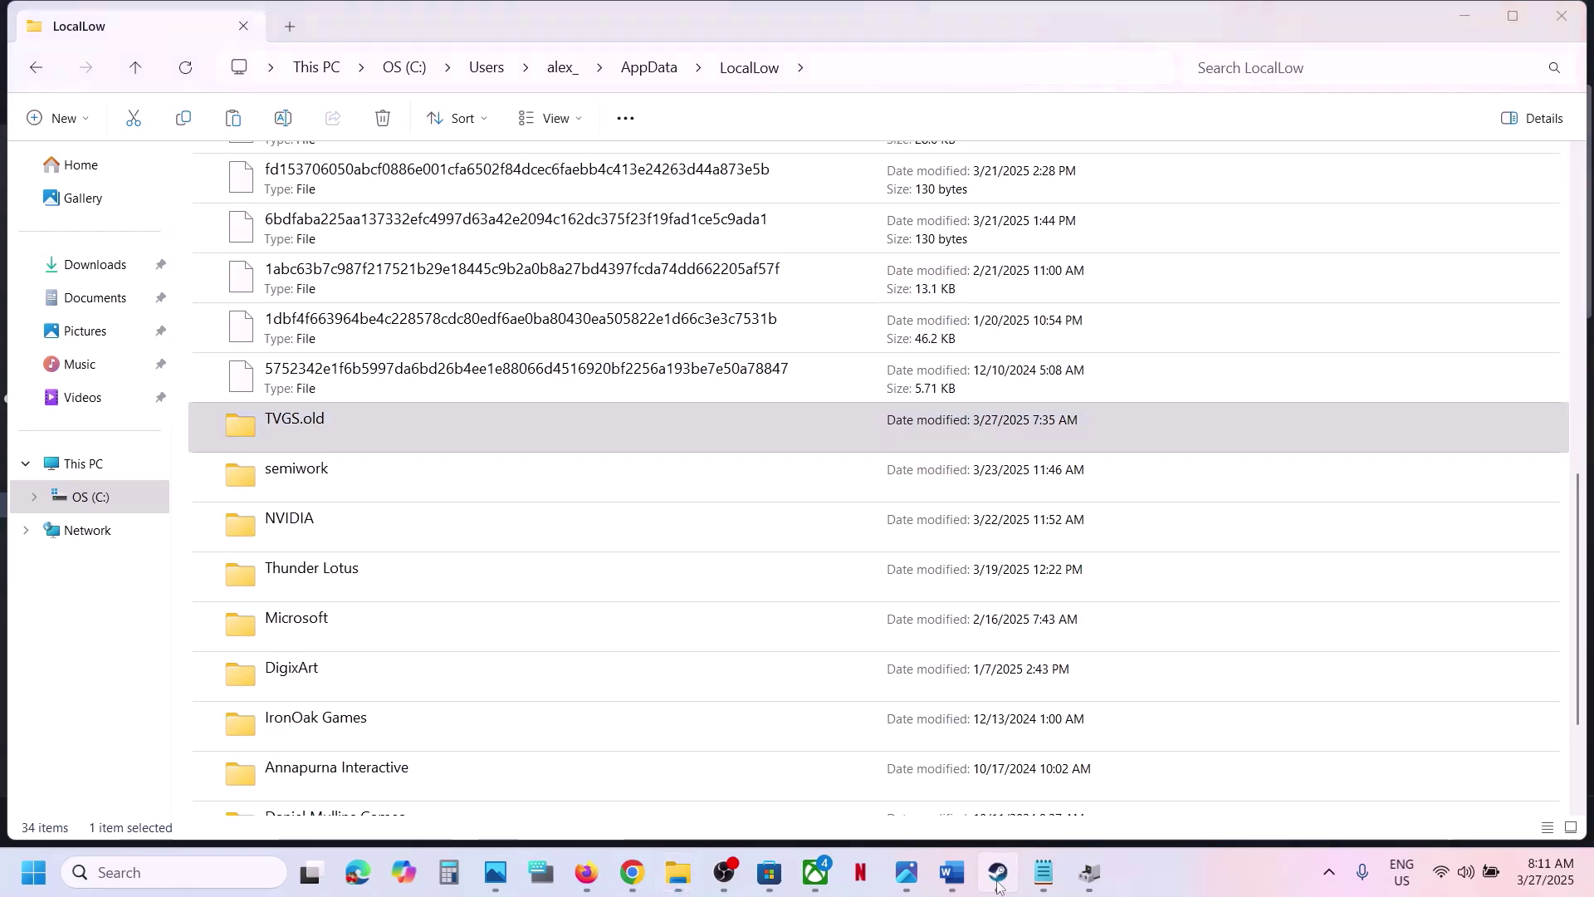
pyautogui.click(951, 872)
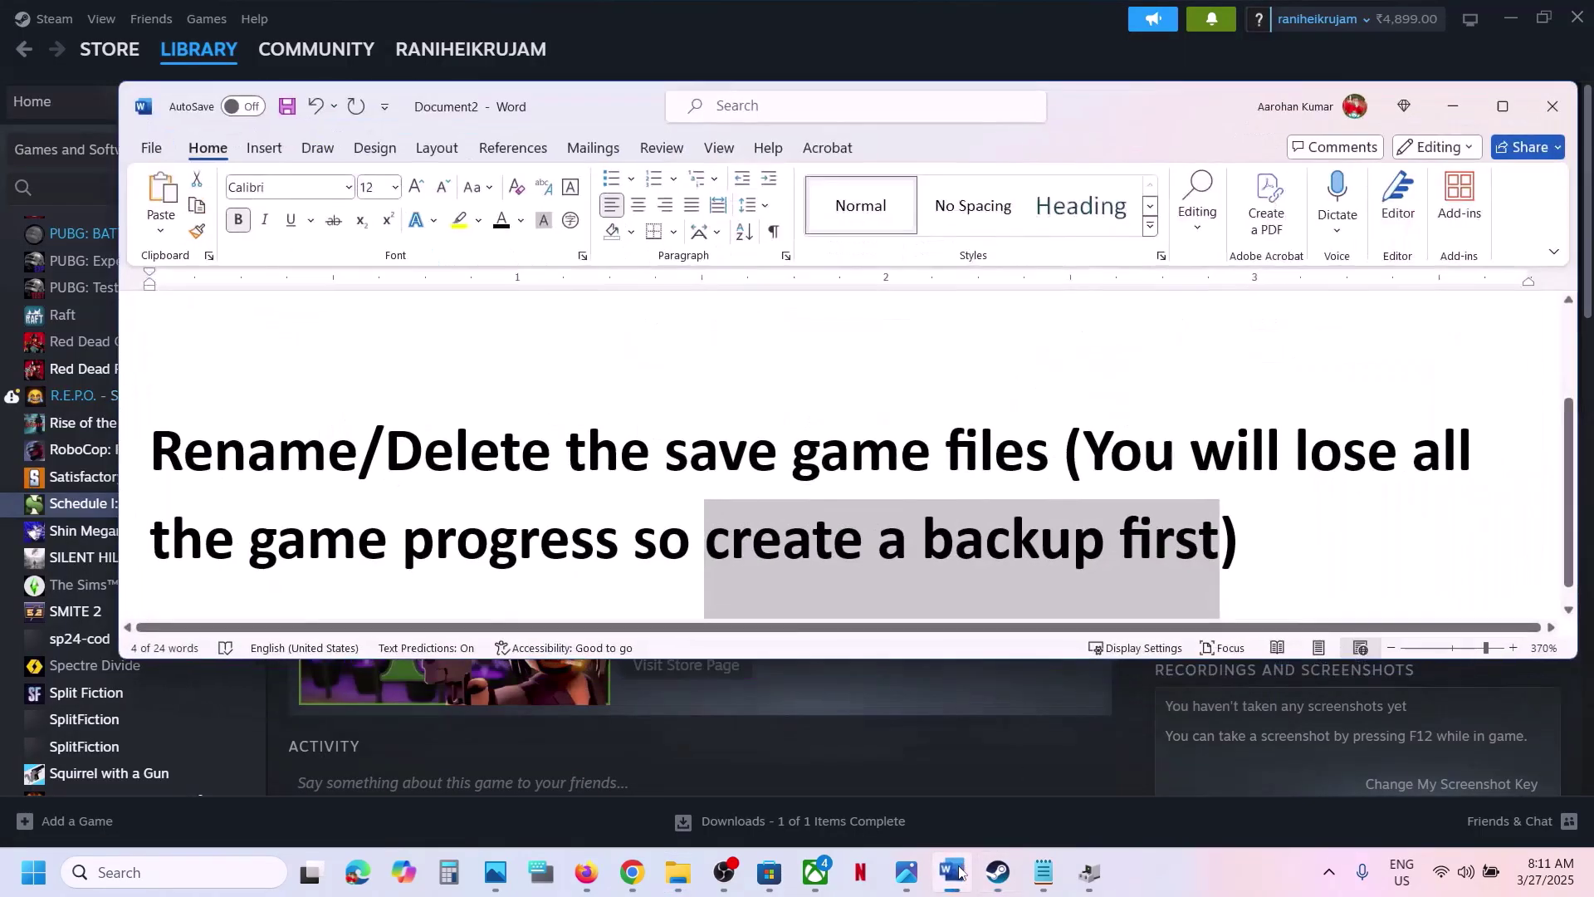
pyautogui.moveTo(299, 463); pyautogui.dragTo(1054, 455)
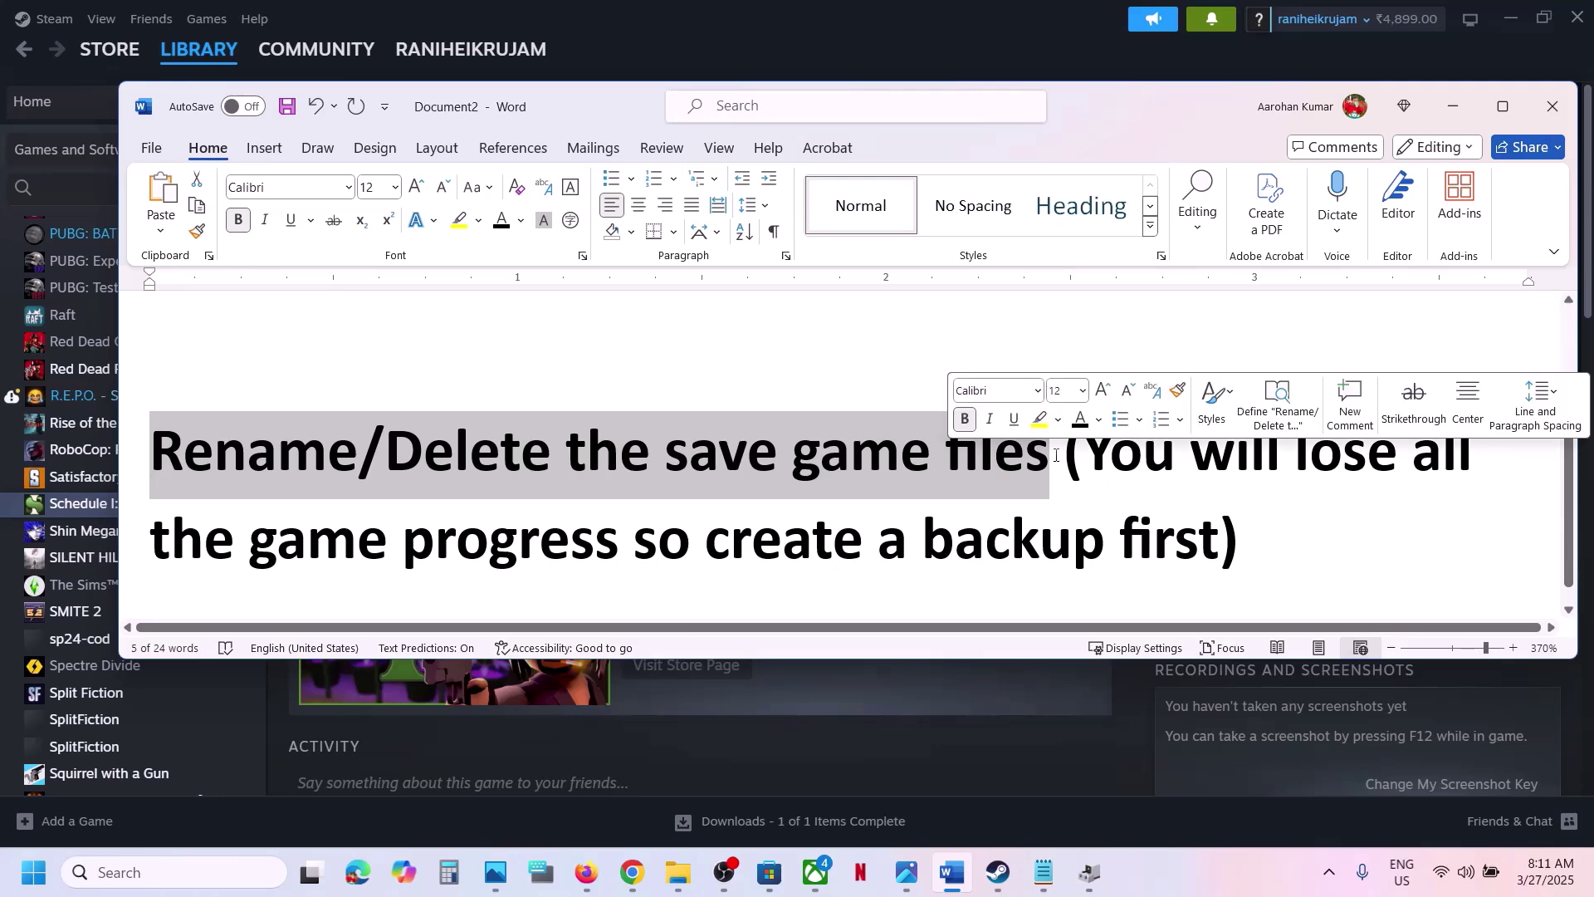
pyautogui.click(947, 38)
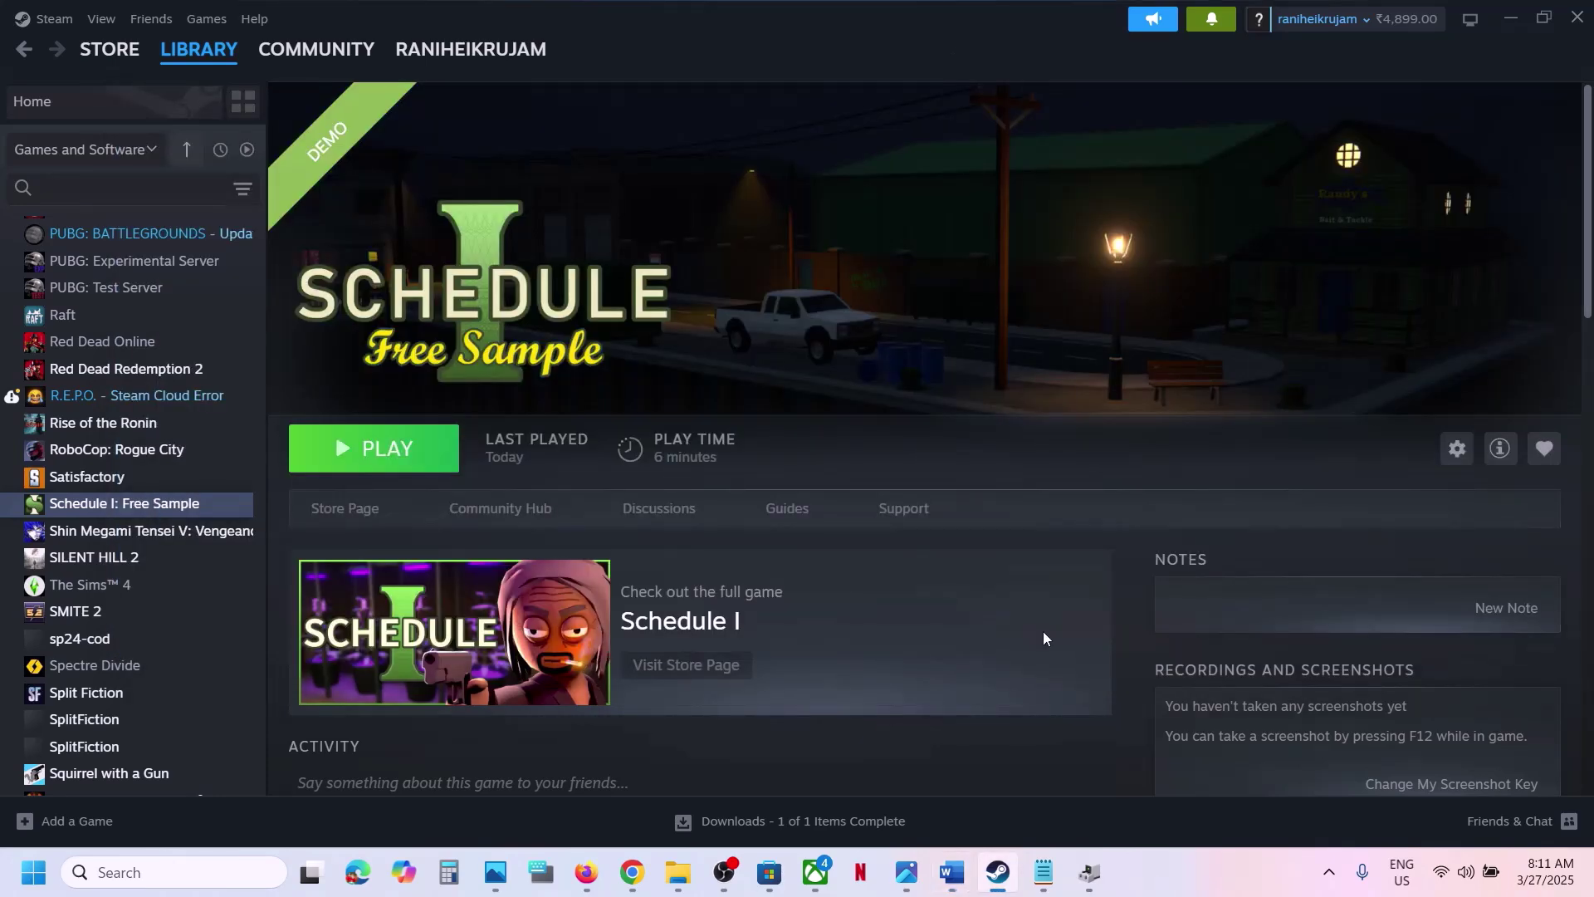
pyautogui.click(1164, 853)
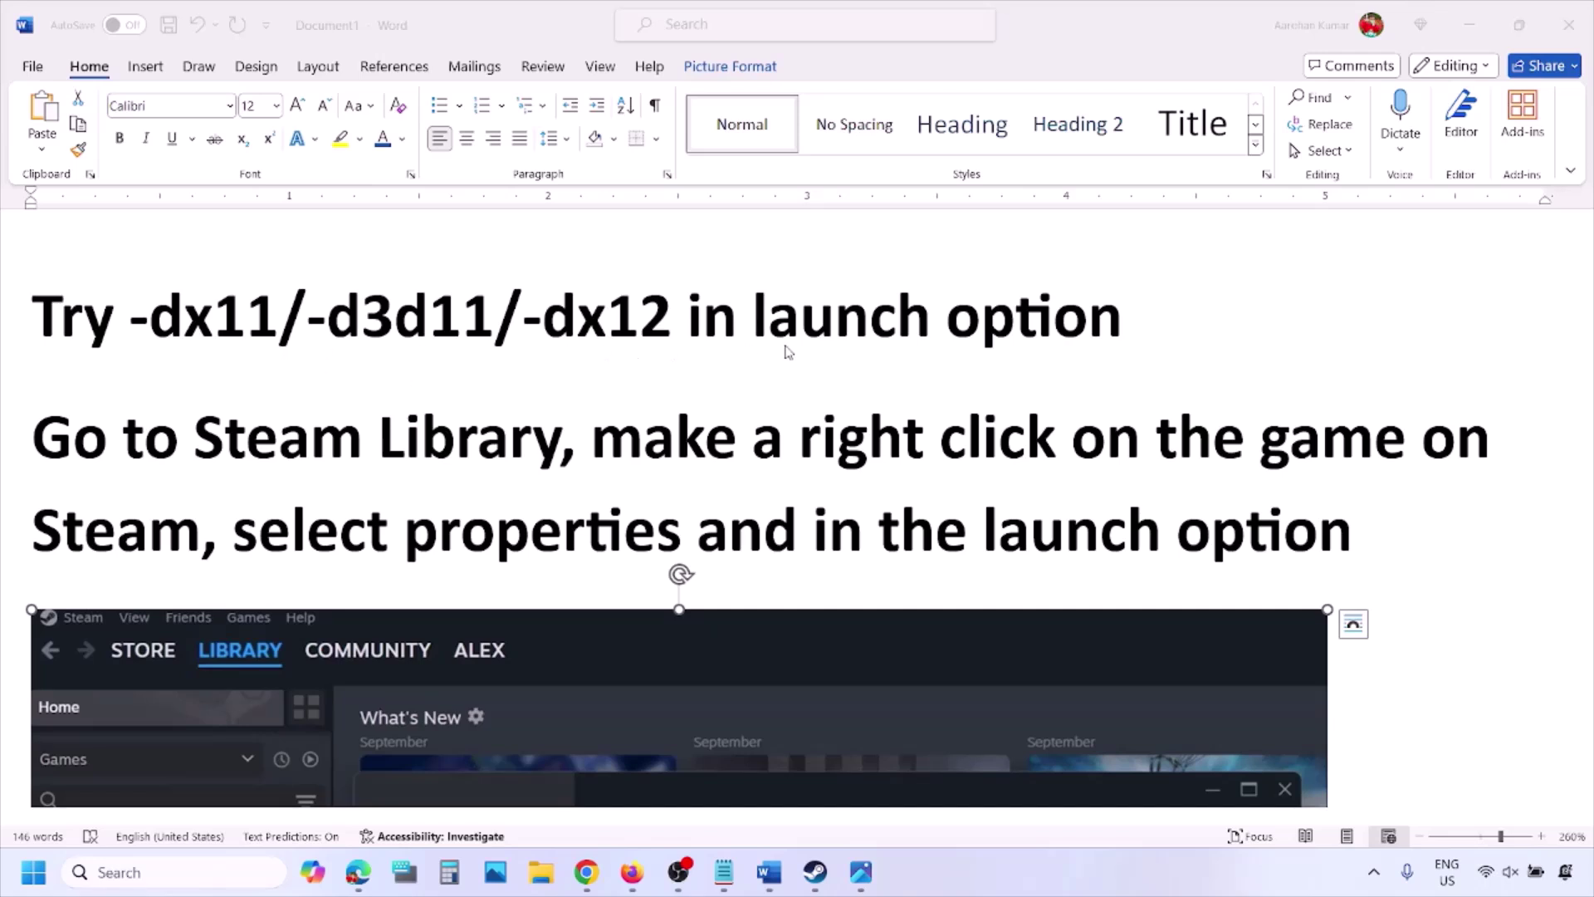
# Read the Word instructions on opening the game's properties in the Steam Library and using the -dx11 launch option
pyautogui.scroll(-3, 426, 490)
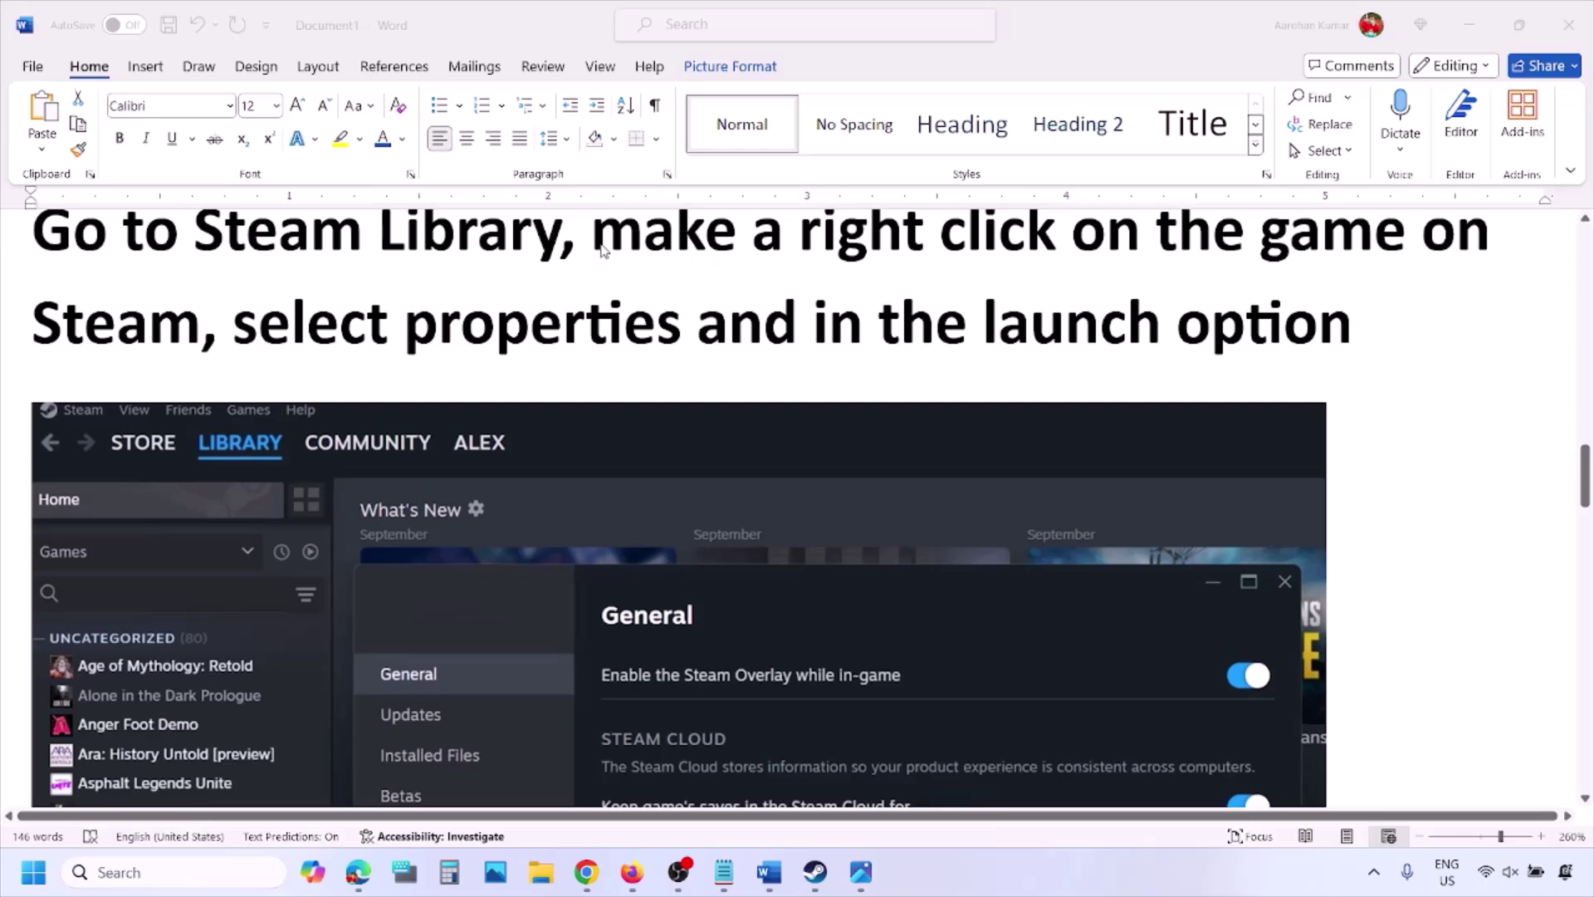
pyautogui.moveTo(597, 249); pyautogui.dragTo(1421, 249)
pyautogui.moveTo(235, 324); pyautogui.dragTo(695, 323)
pyautogui.scroll(-6, 686, 332)
pyautogui.scroll(2, 686, 332)
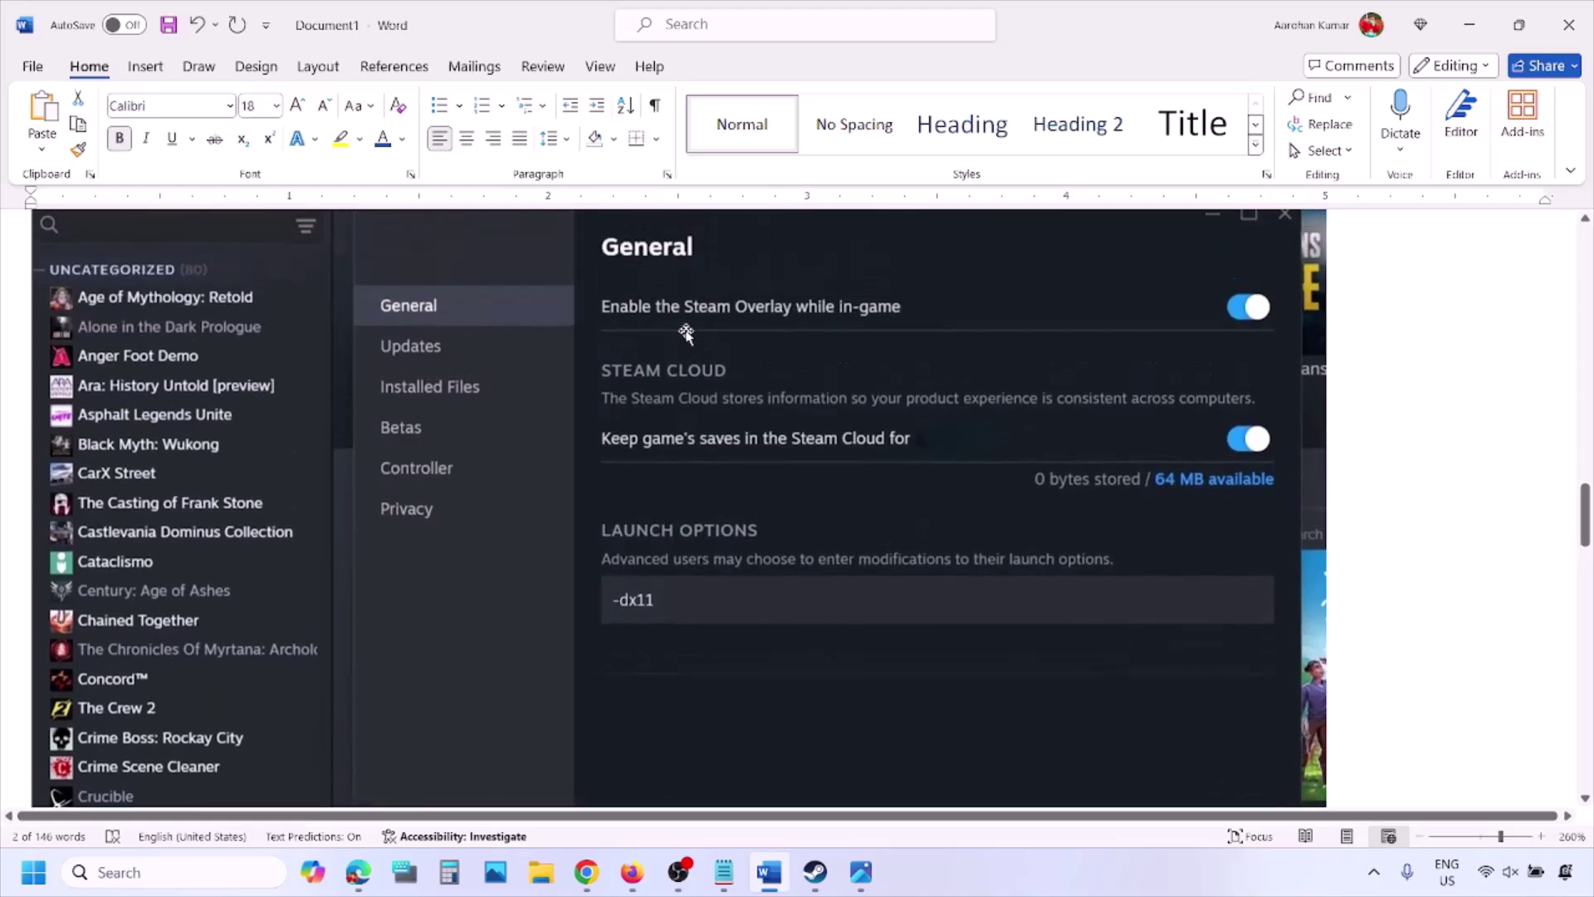
pyautogui.rightClick(686, 331)
pyautogui.click(625, 604)
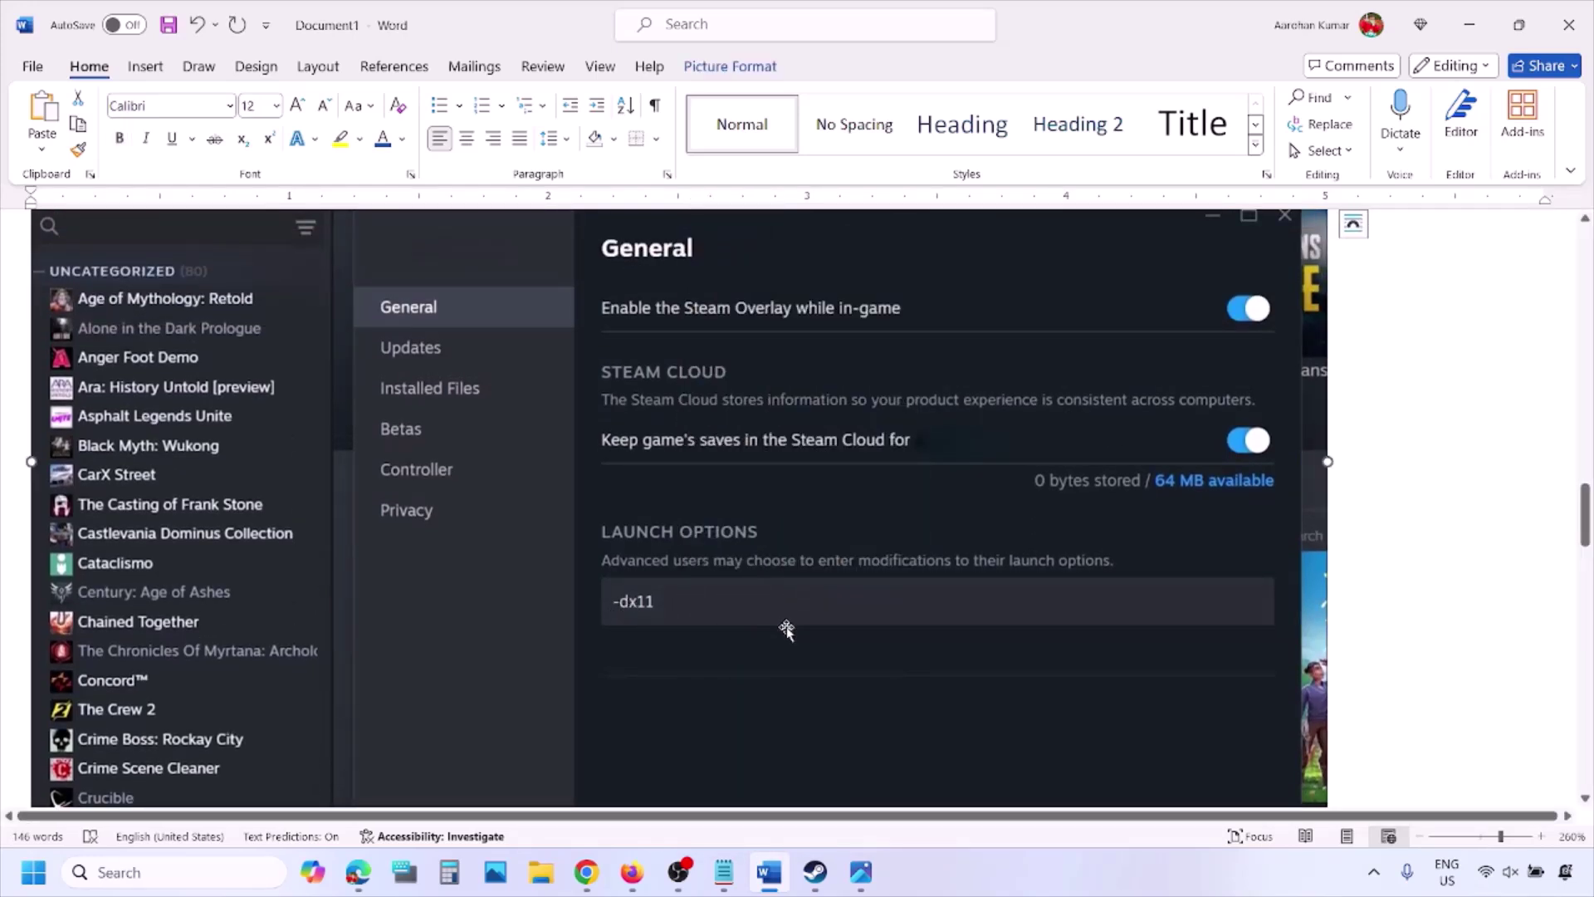
# Examine the example images further down the document for the -d3d11 and -dx12 launch options
pyautogui.scroll(-10, 786, 629)
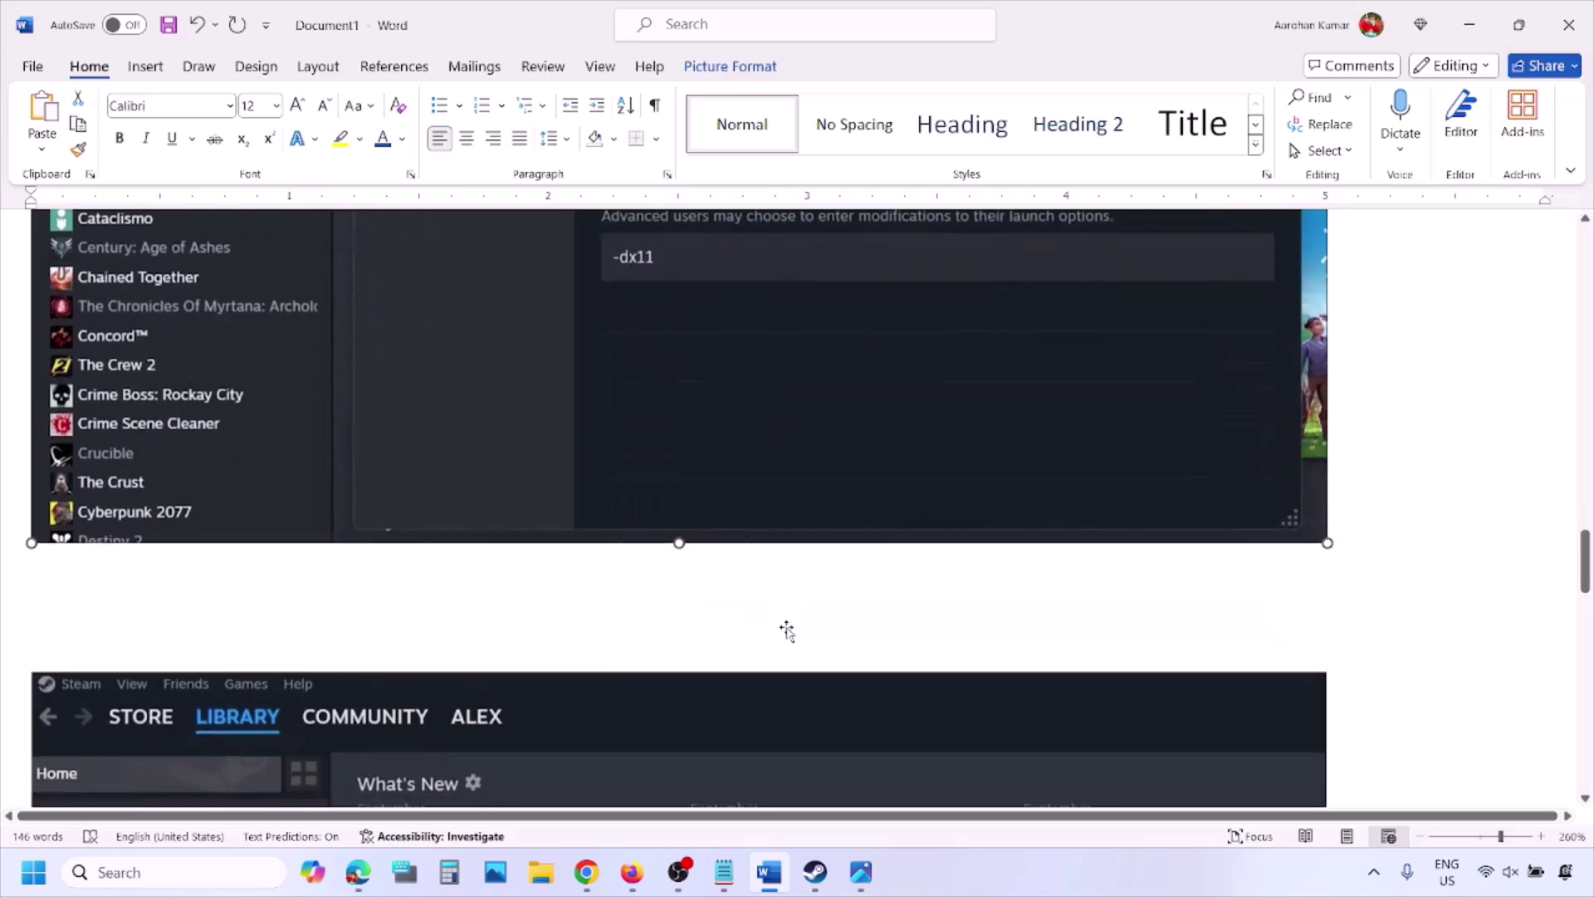
pyautogui.scroll(-5, 787, 628)
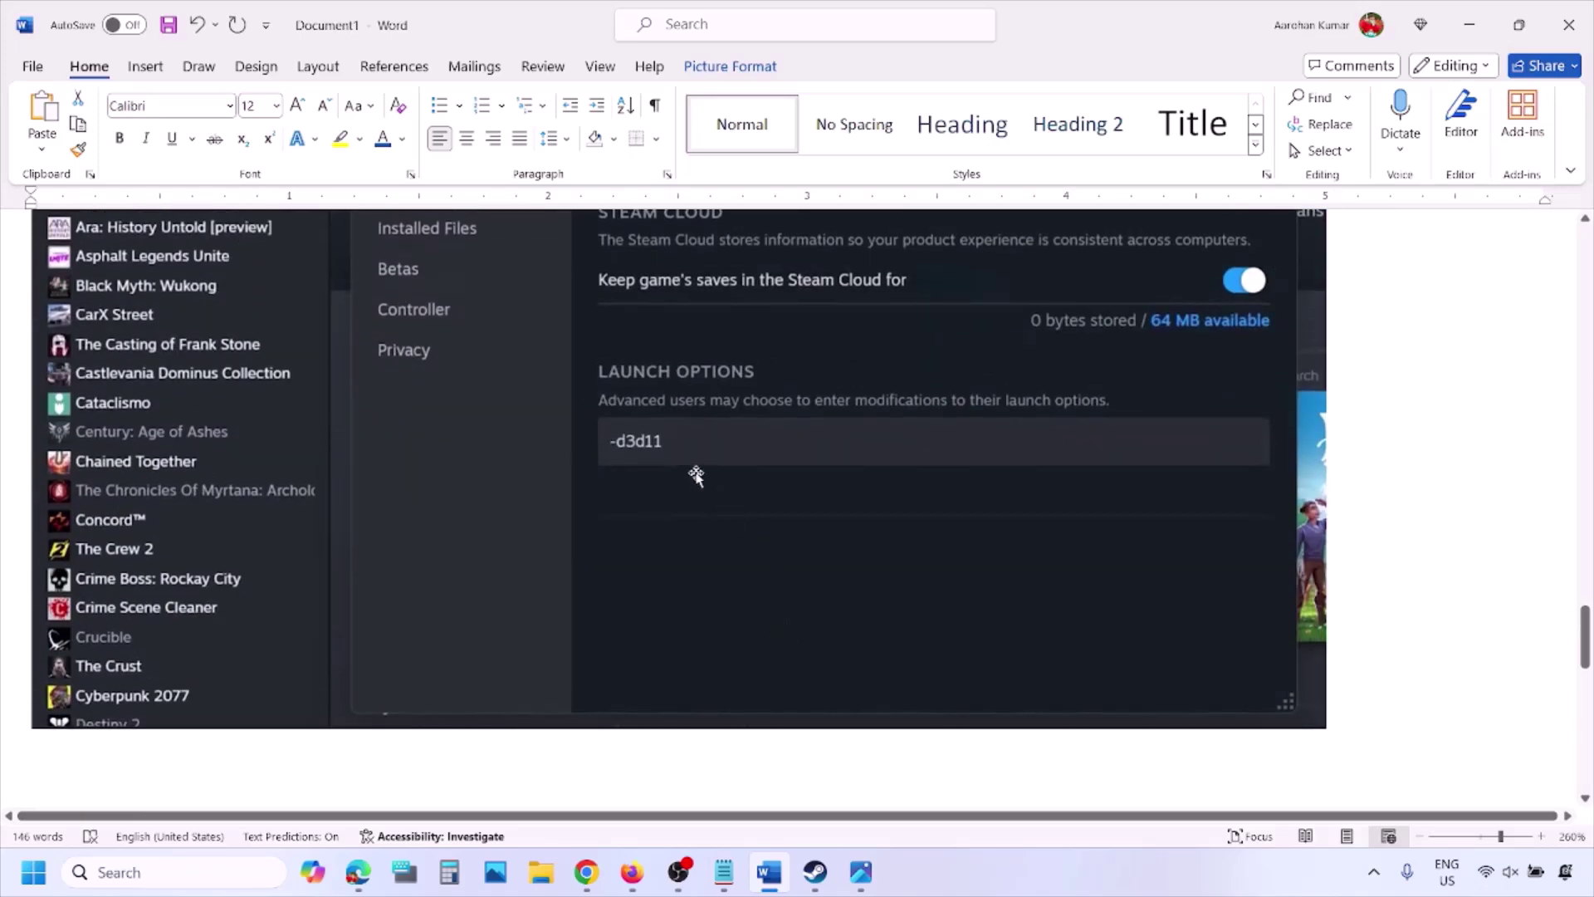
pyautogui.scroll(1, 694, 473)
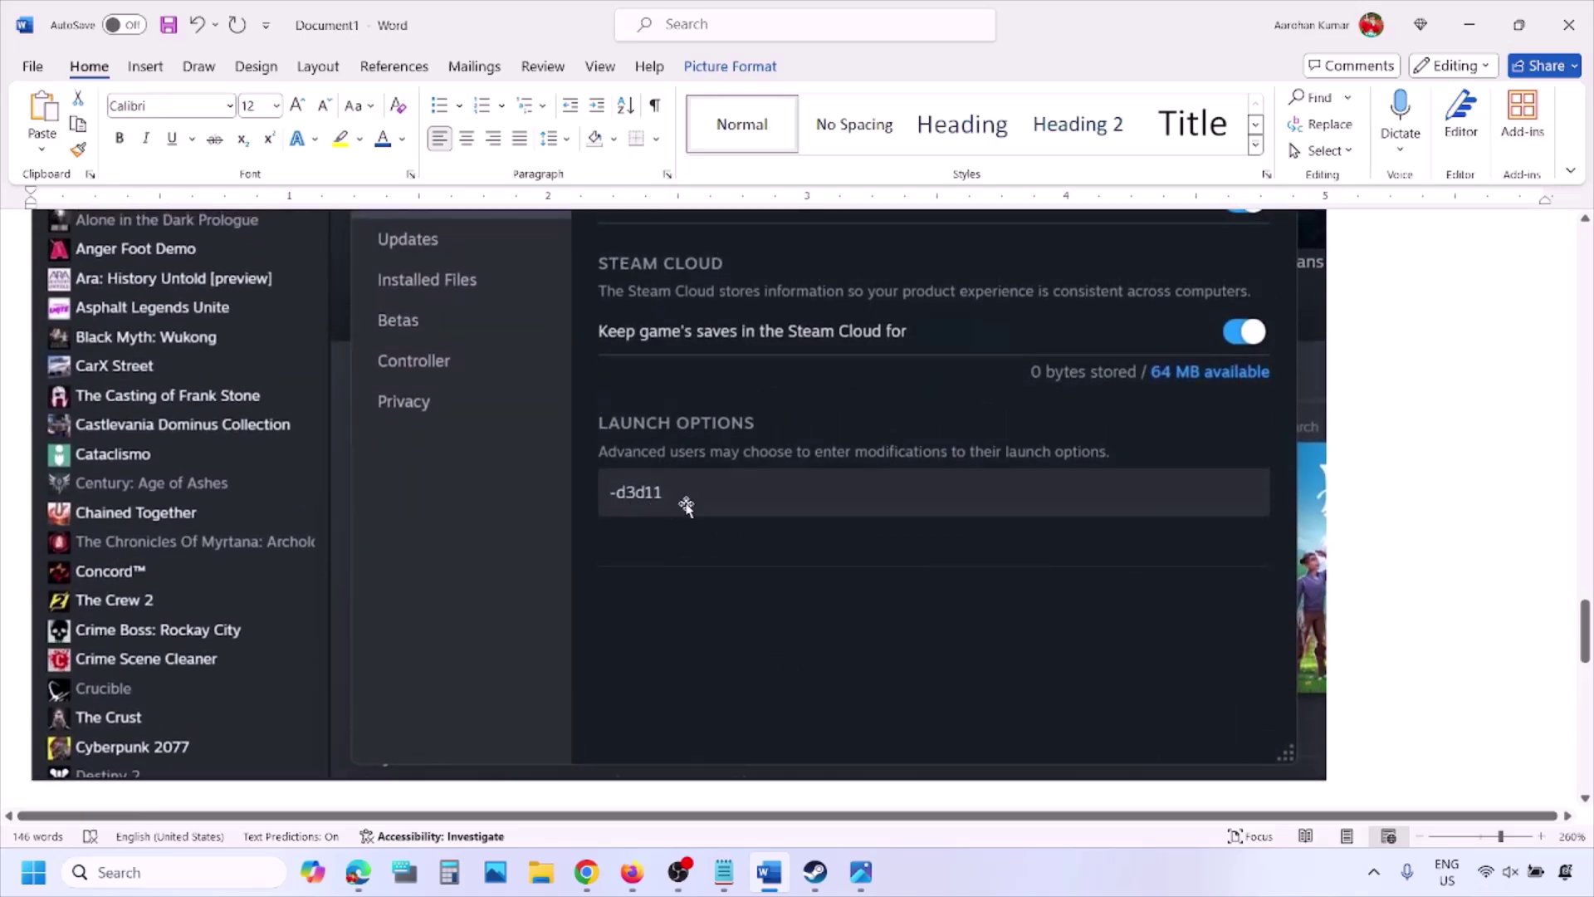
pyautogui.scroll(-10, 715, 508)
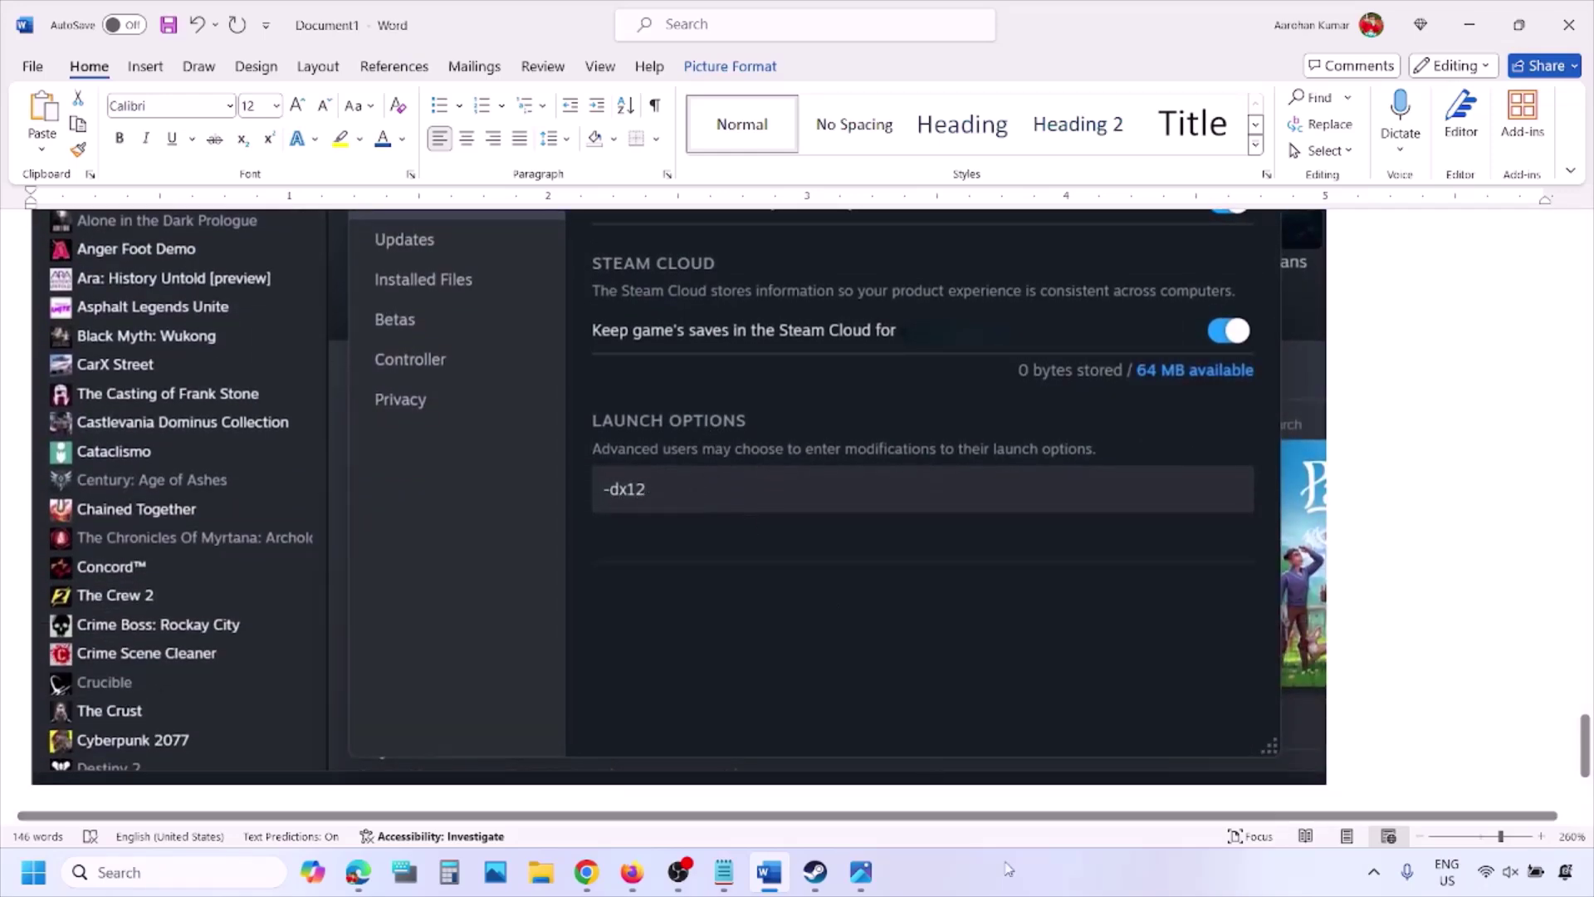
# Leave the document, show the Restart option in the Windows power options without using it, and switch back to Word
pyautogui.click(768, 872)
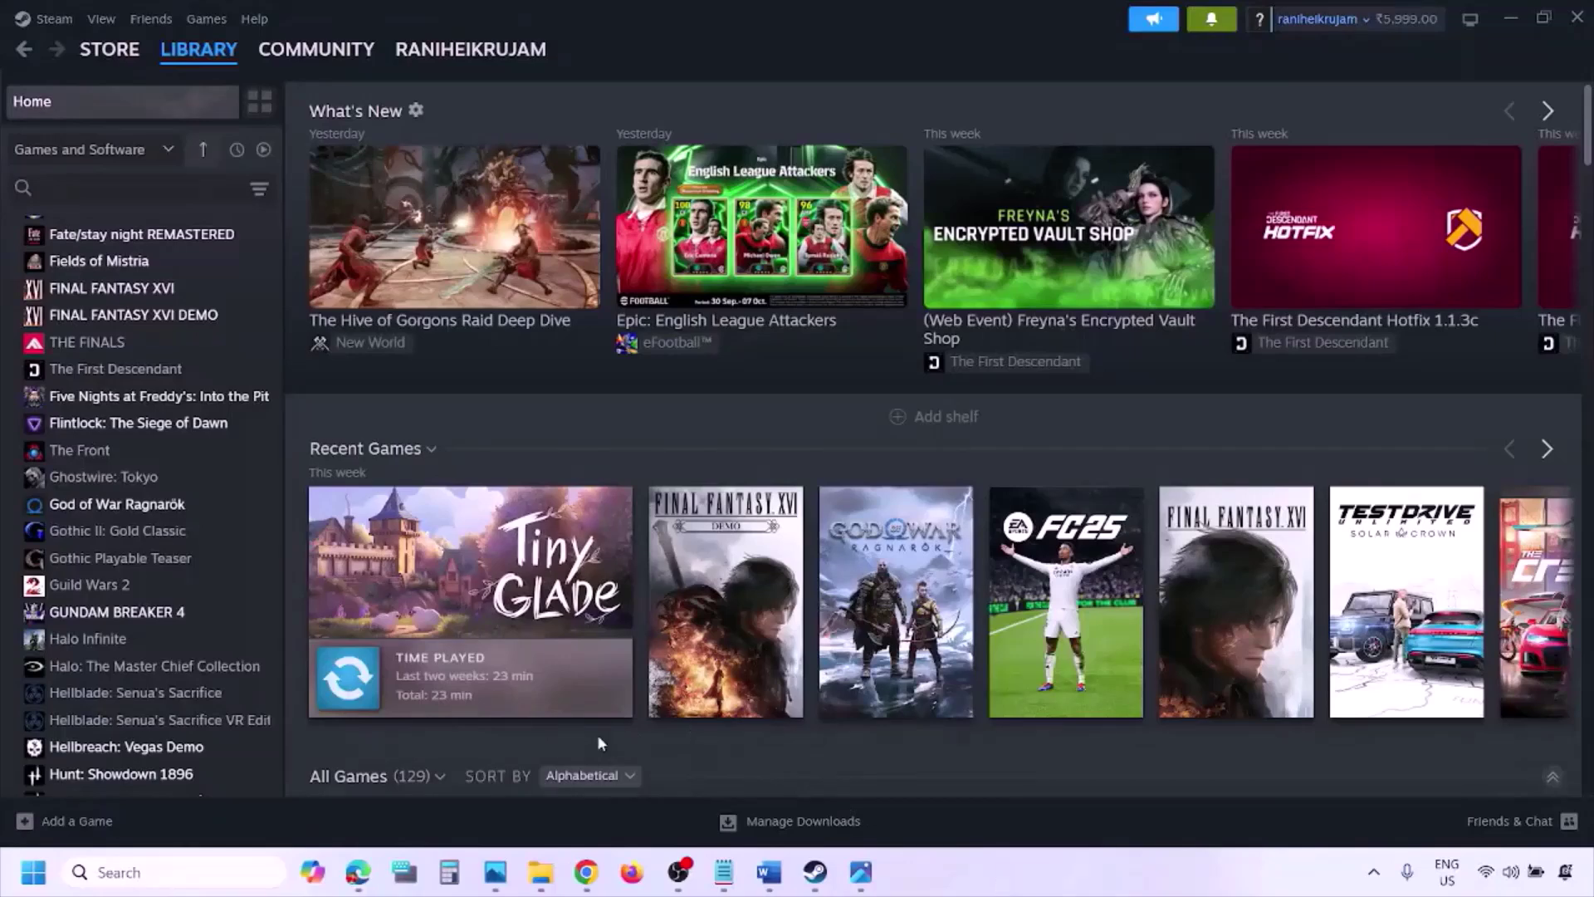
pyautogui.press('super')
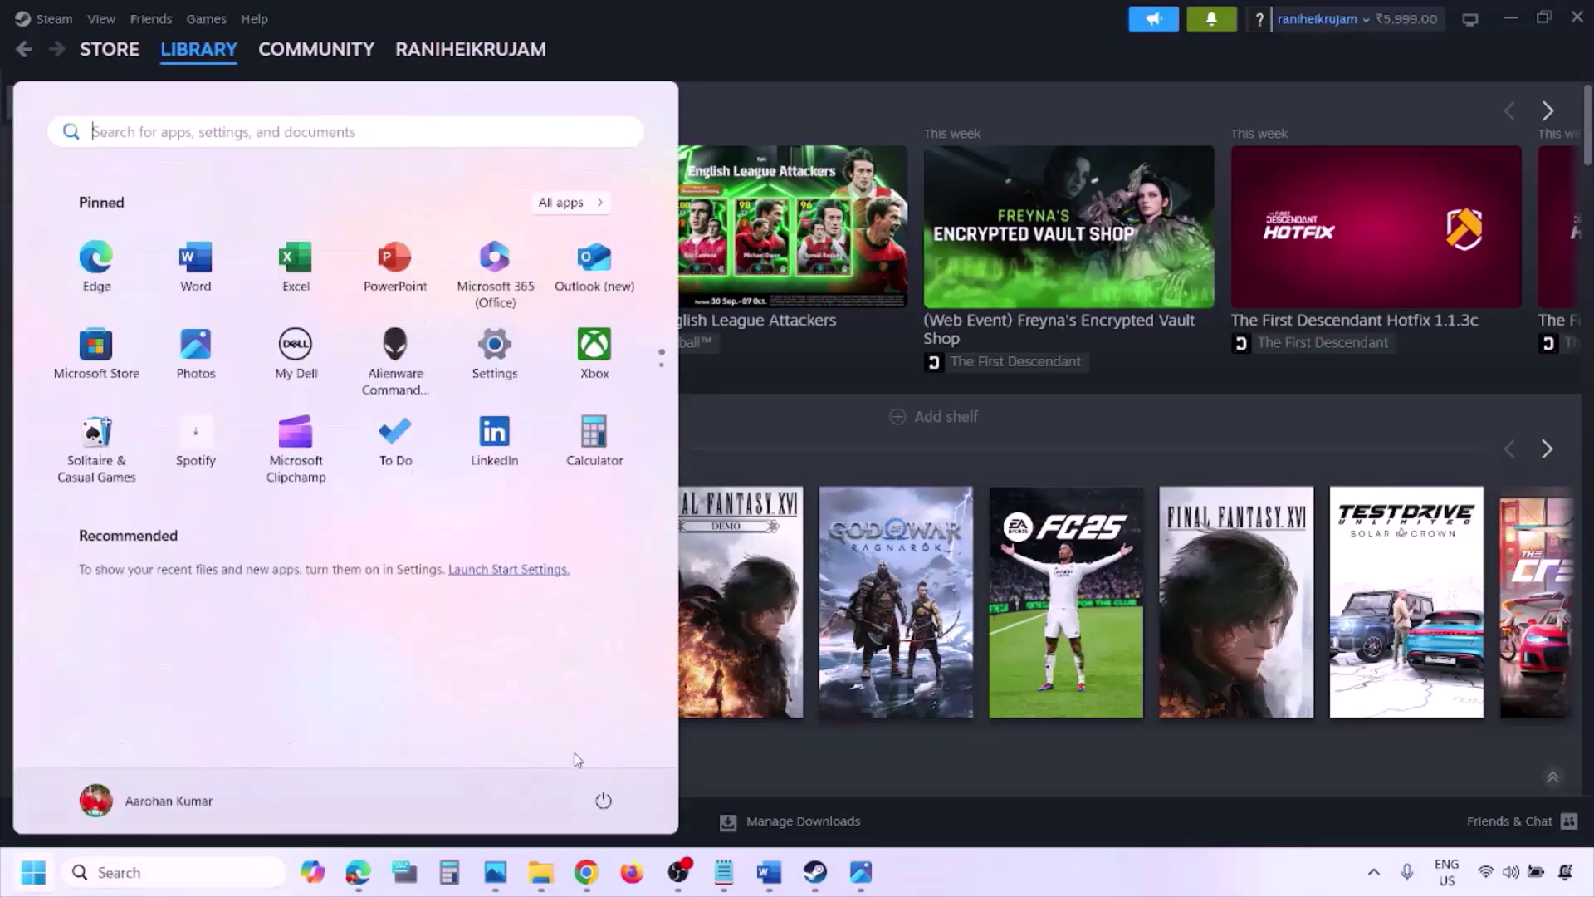
pyautogui.click(603, 800)
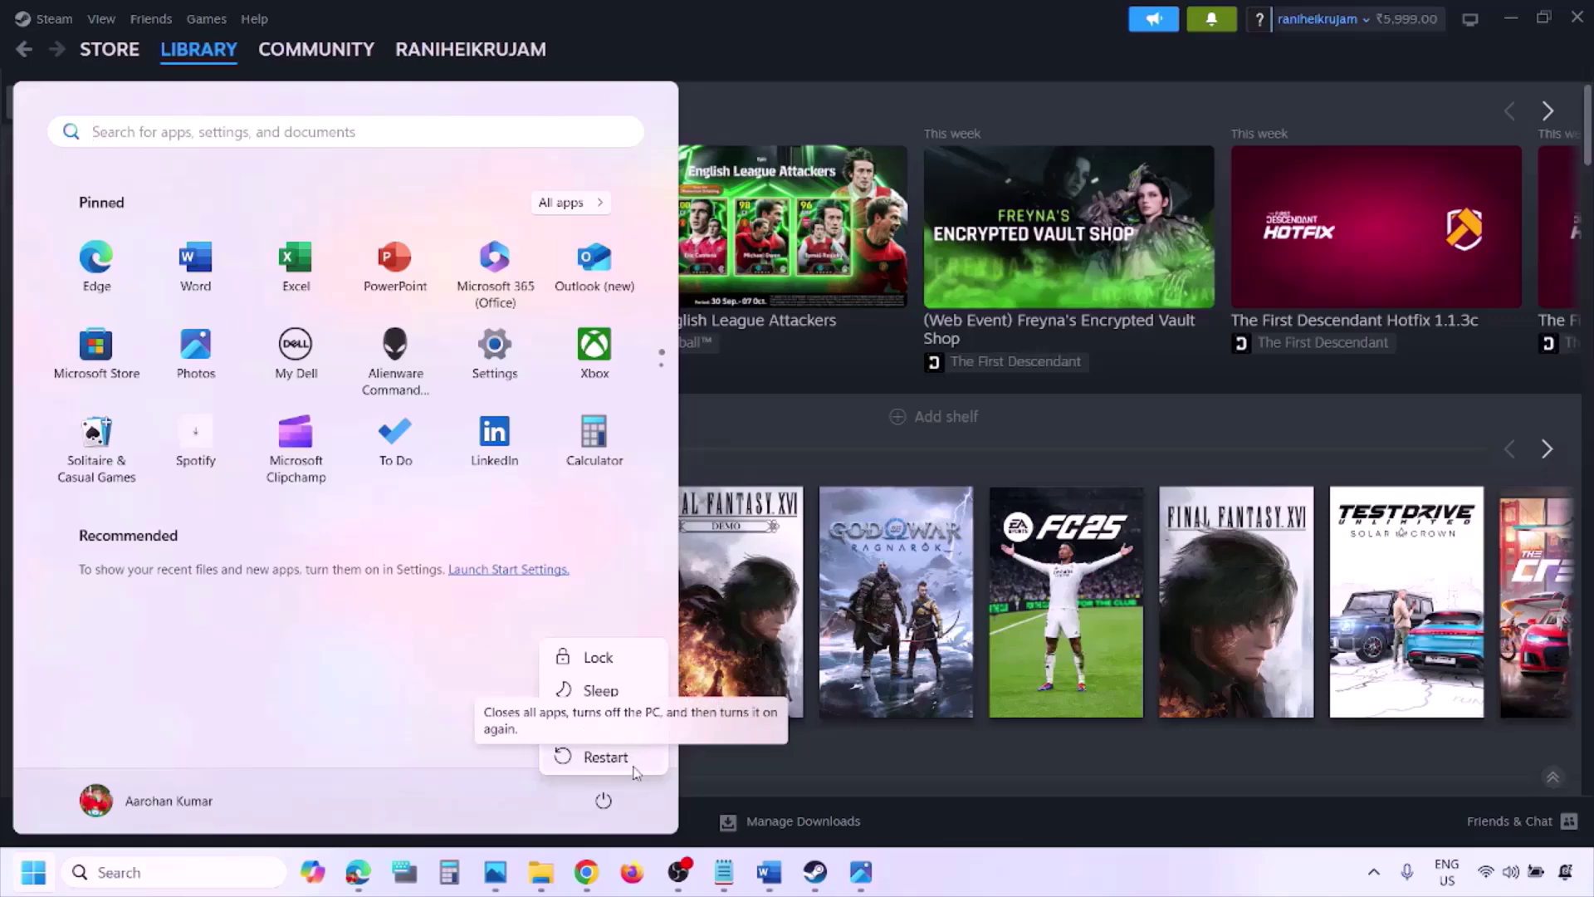
pyautogui.click(772, 878)
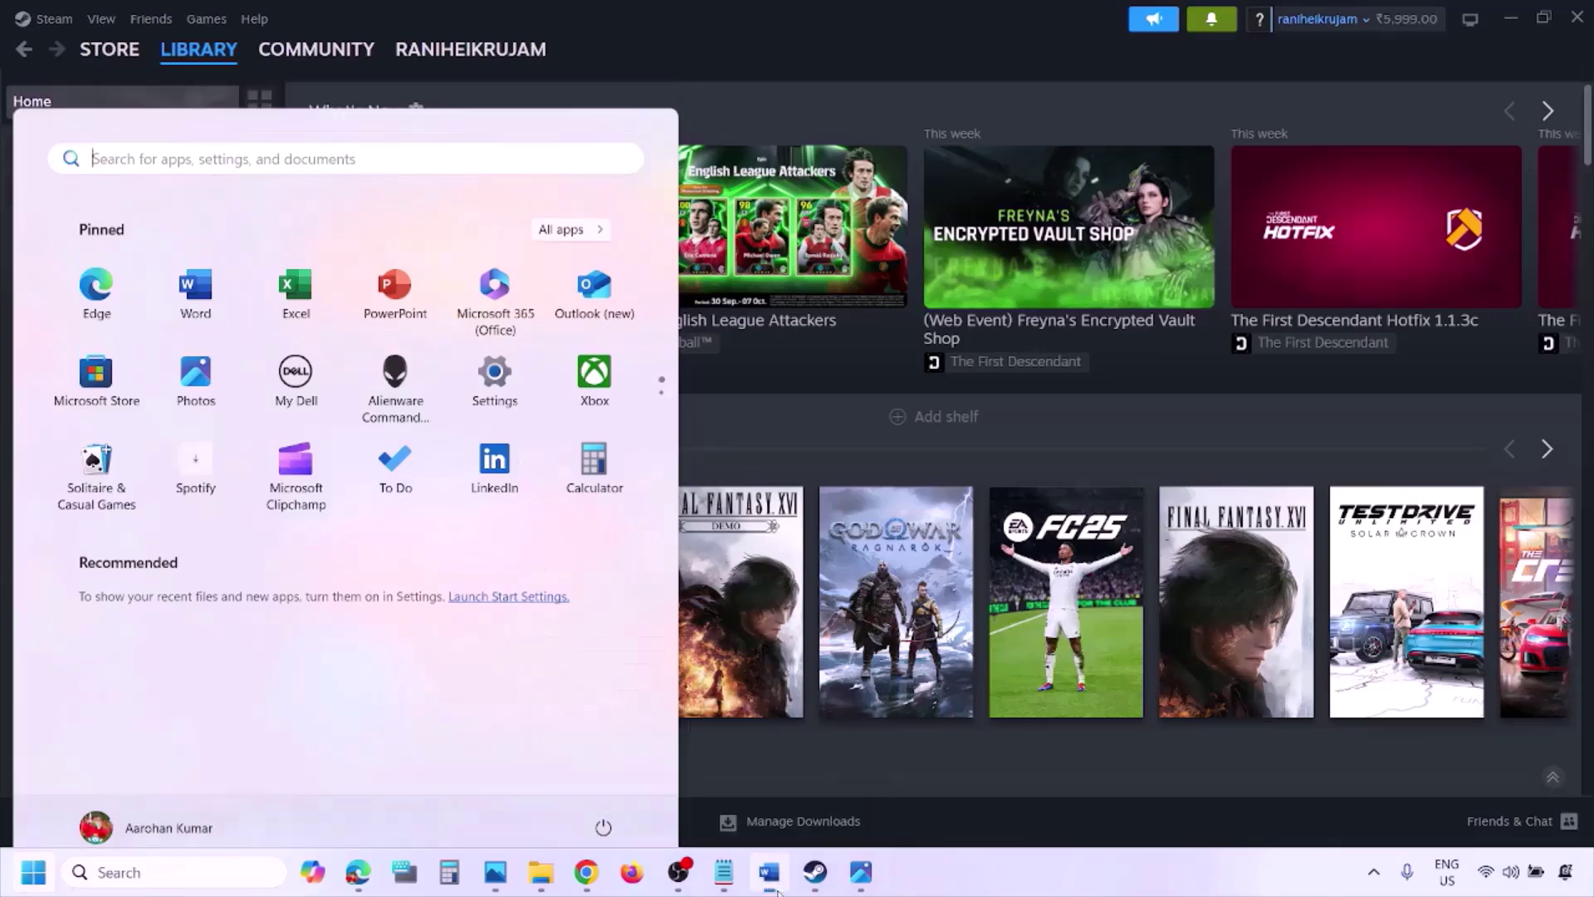
# Examine 1.png and 2.png in Photos for how to browse the game's local files and reach the executable's Properties
pyautogui.moveTo(276, 602); pyautogui.dragTo(451, 656)
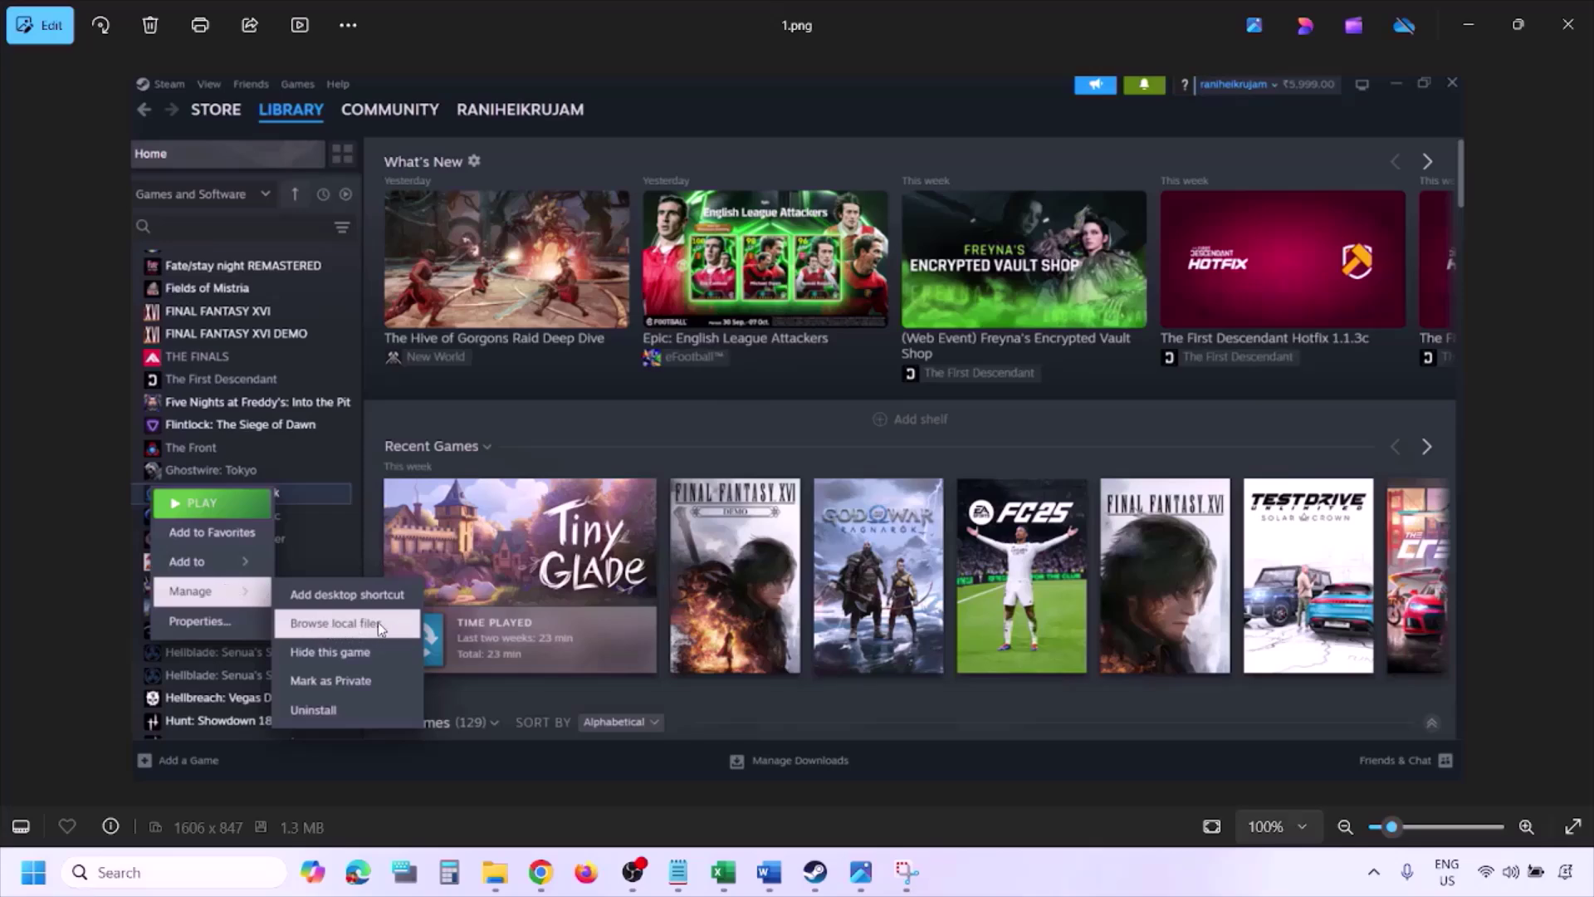
pyautogui.scroll(2, 377, 621)
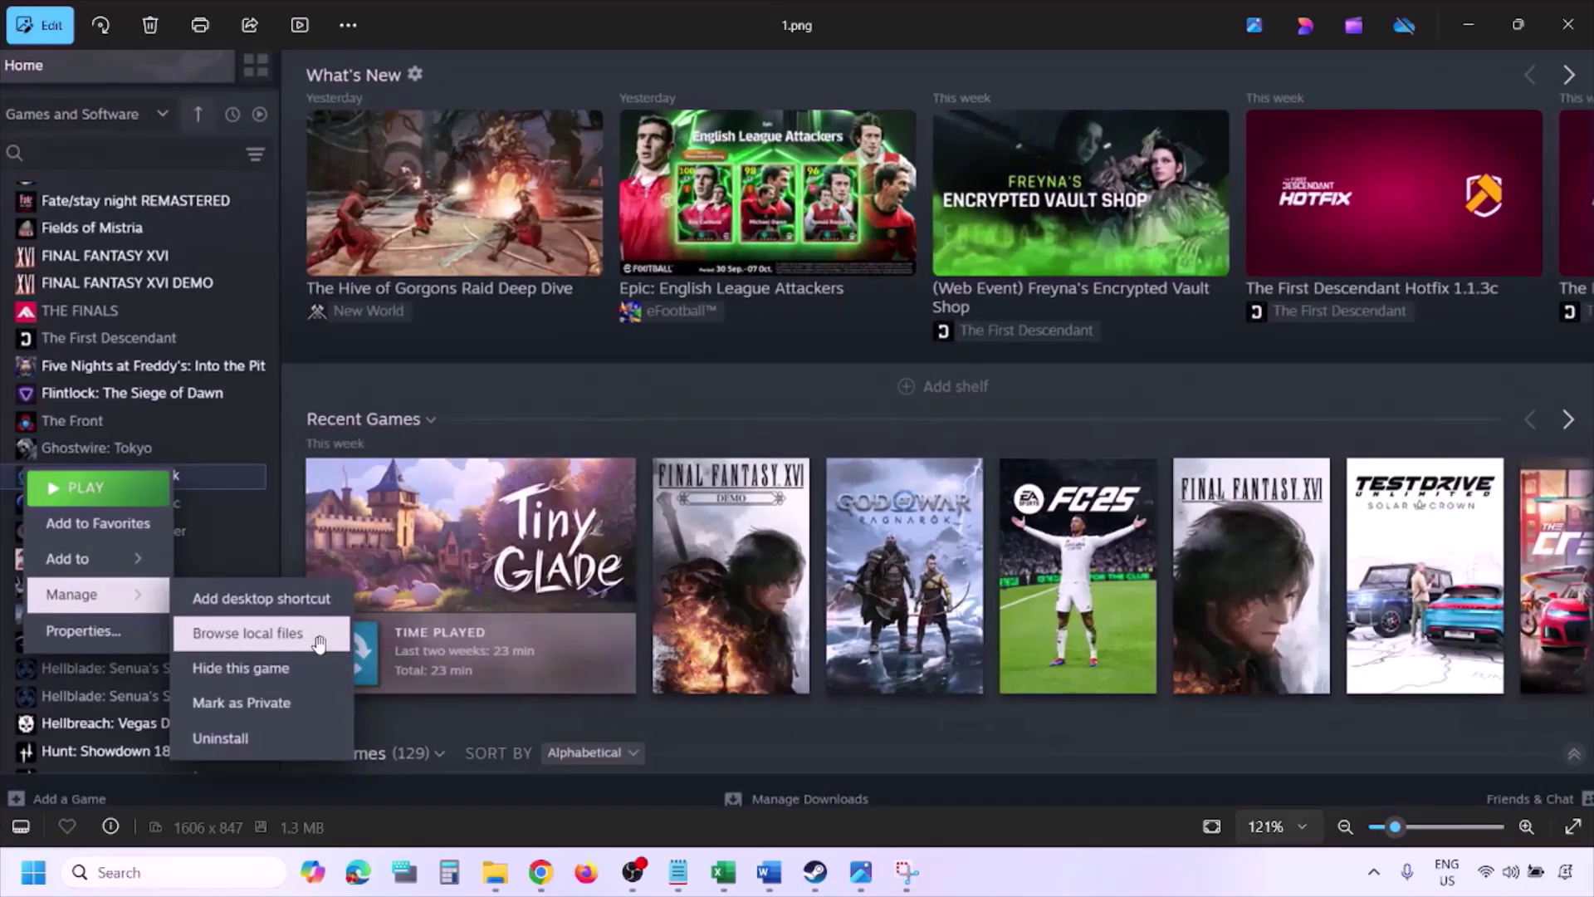
pyautogui.scroll(-2, 318, 642)
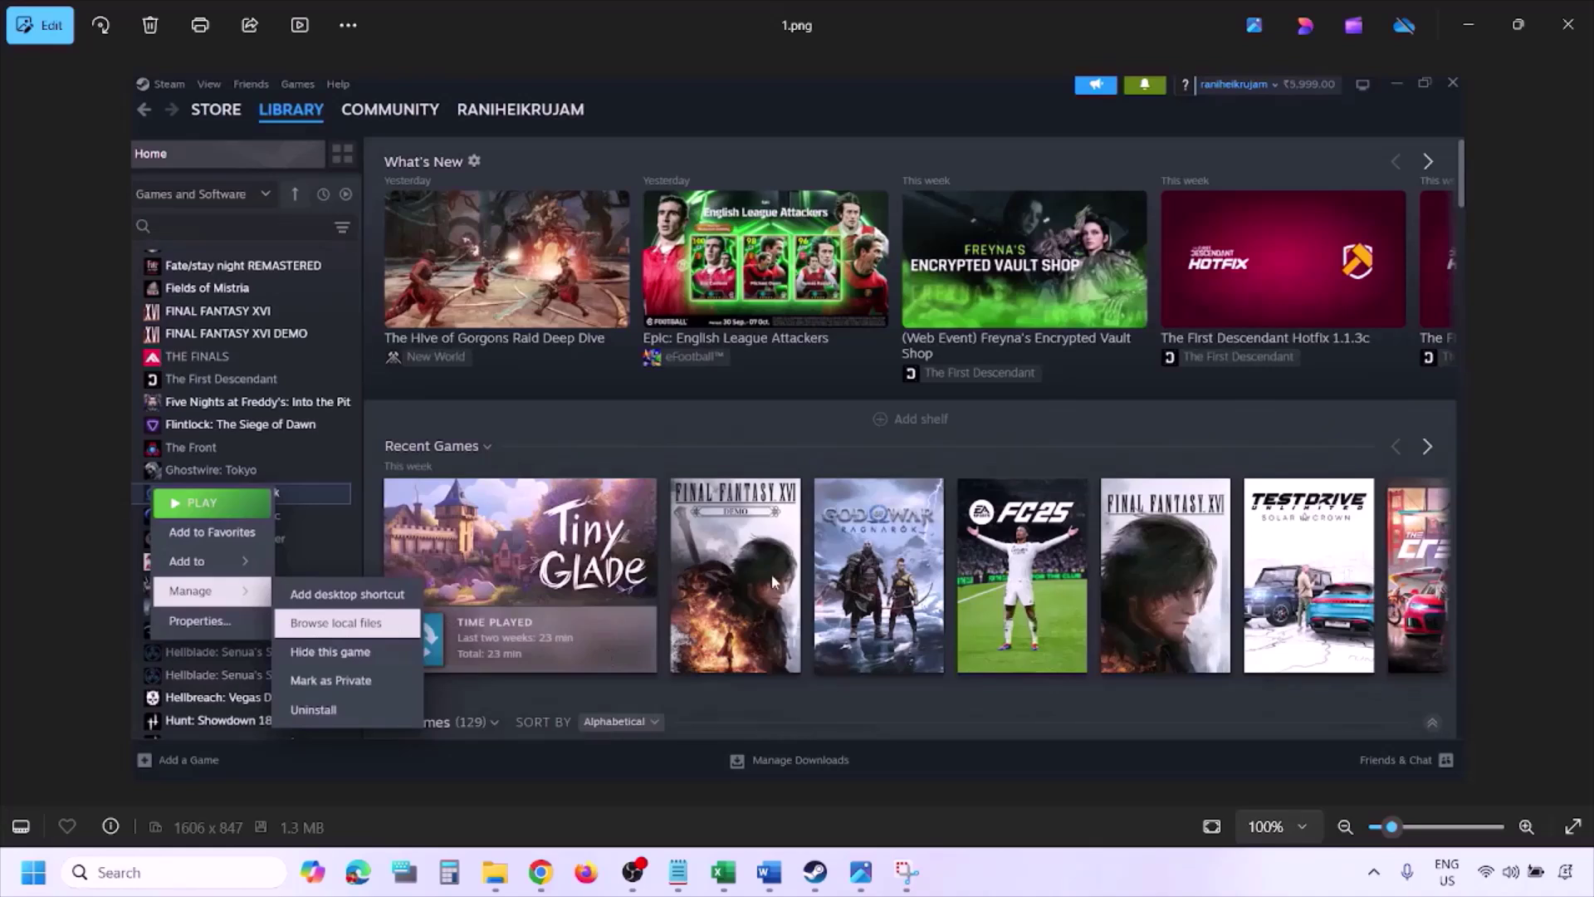
pyautogui.press('Right')
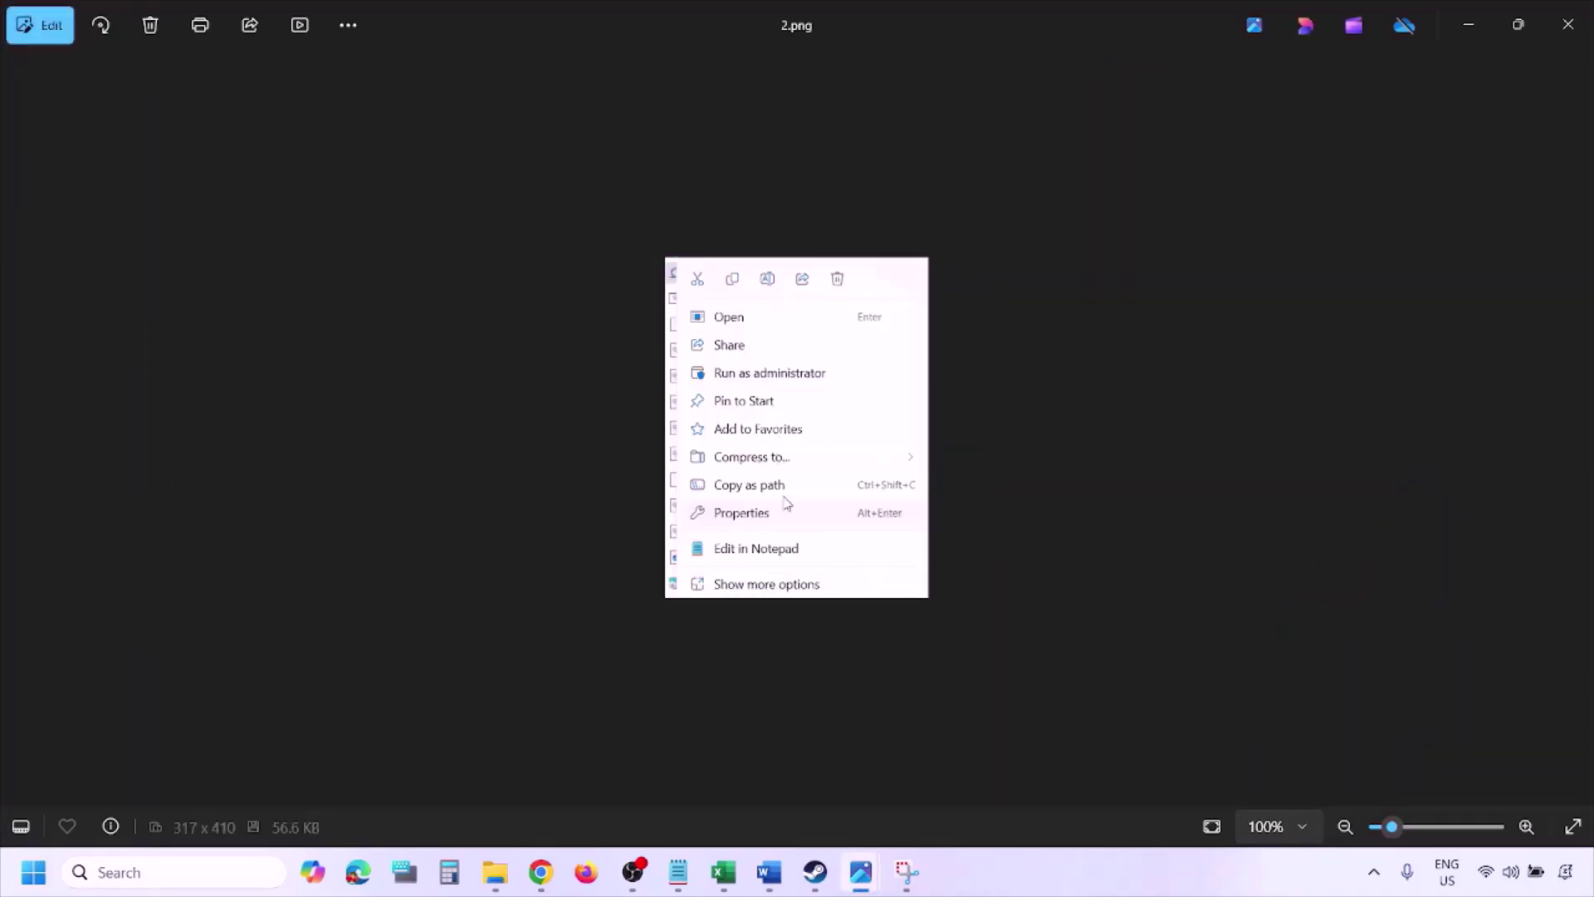
pyautogui.scroll(4, 786, 503)
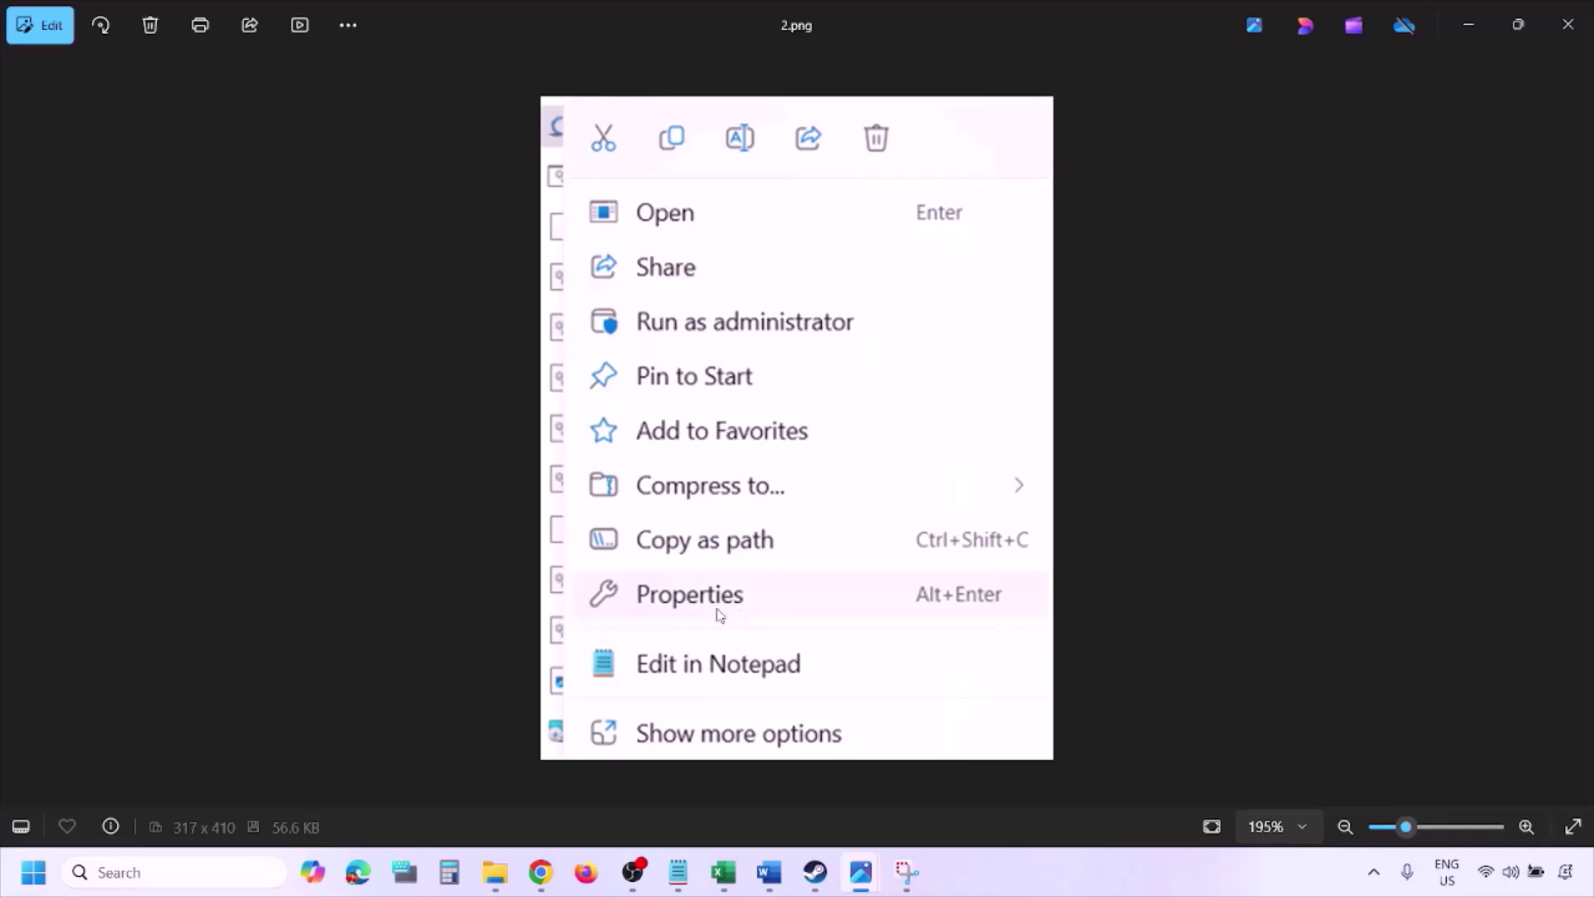
pyautogui.scroll(-4, 733, 611)
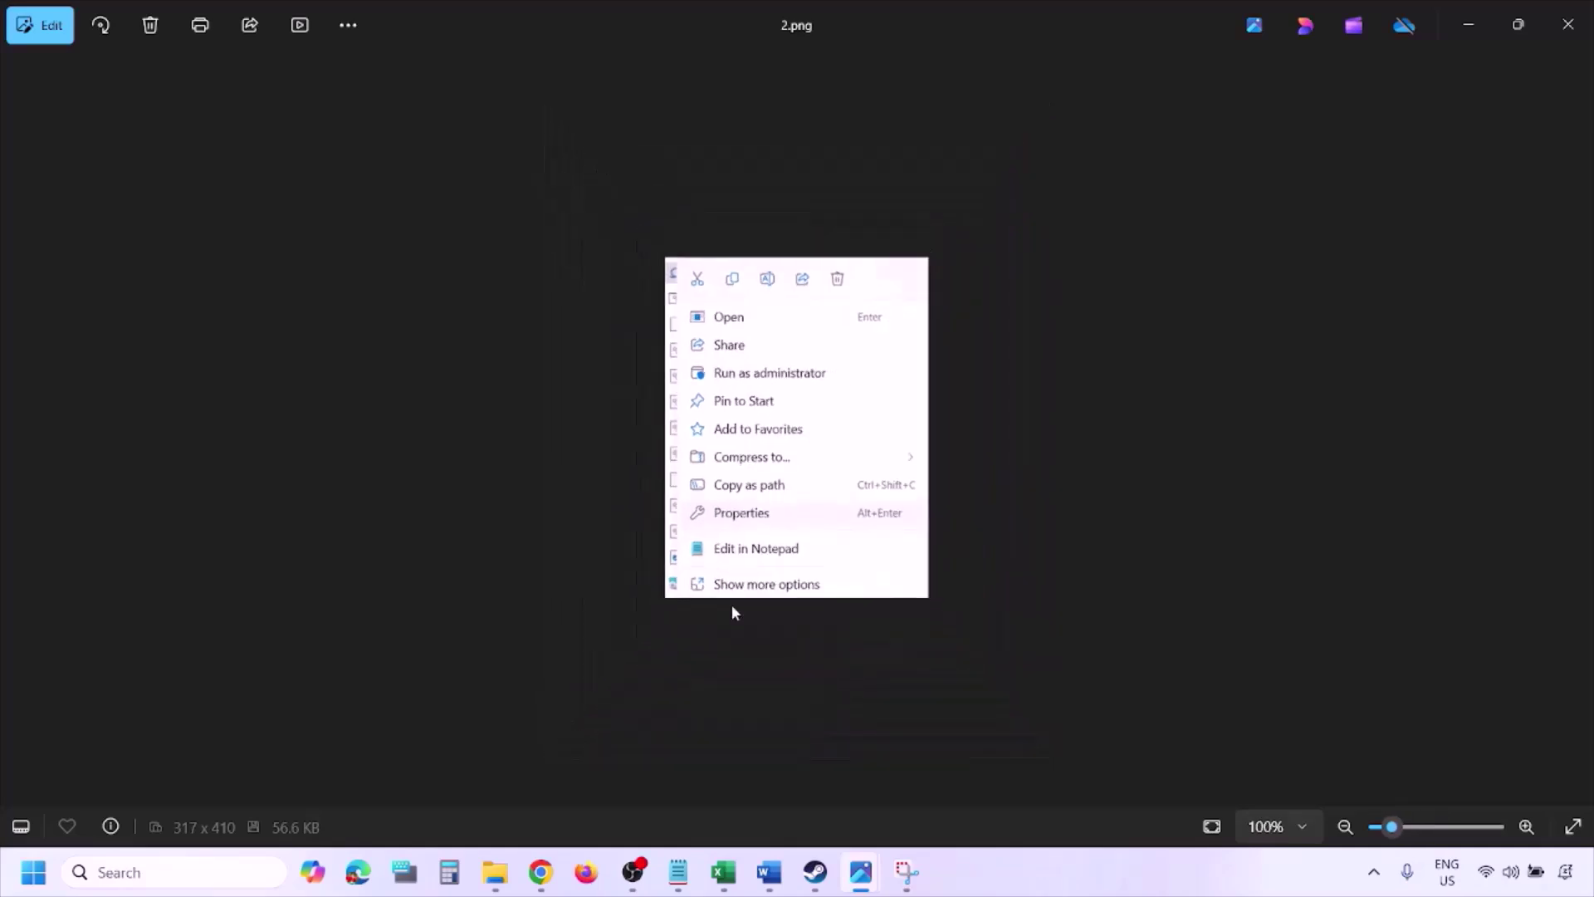
# Examine the compatibility settings in 3.png and 4.png for running the program as an administrator and in Windows 8 compatibility mode
pyautogui.press('Right')
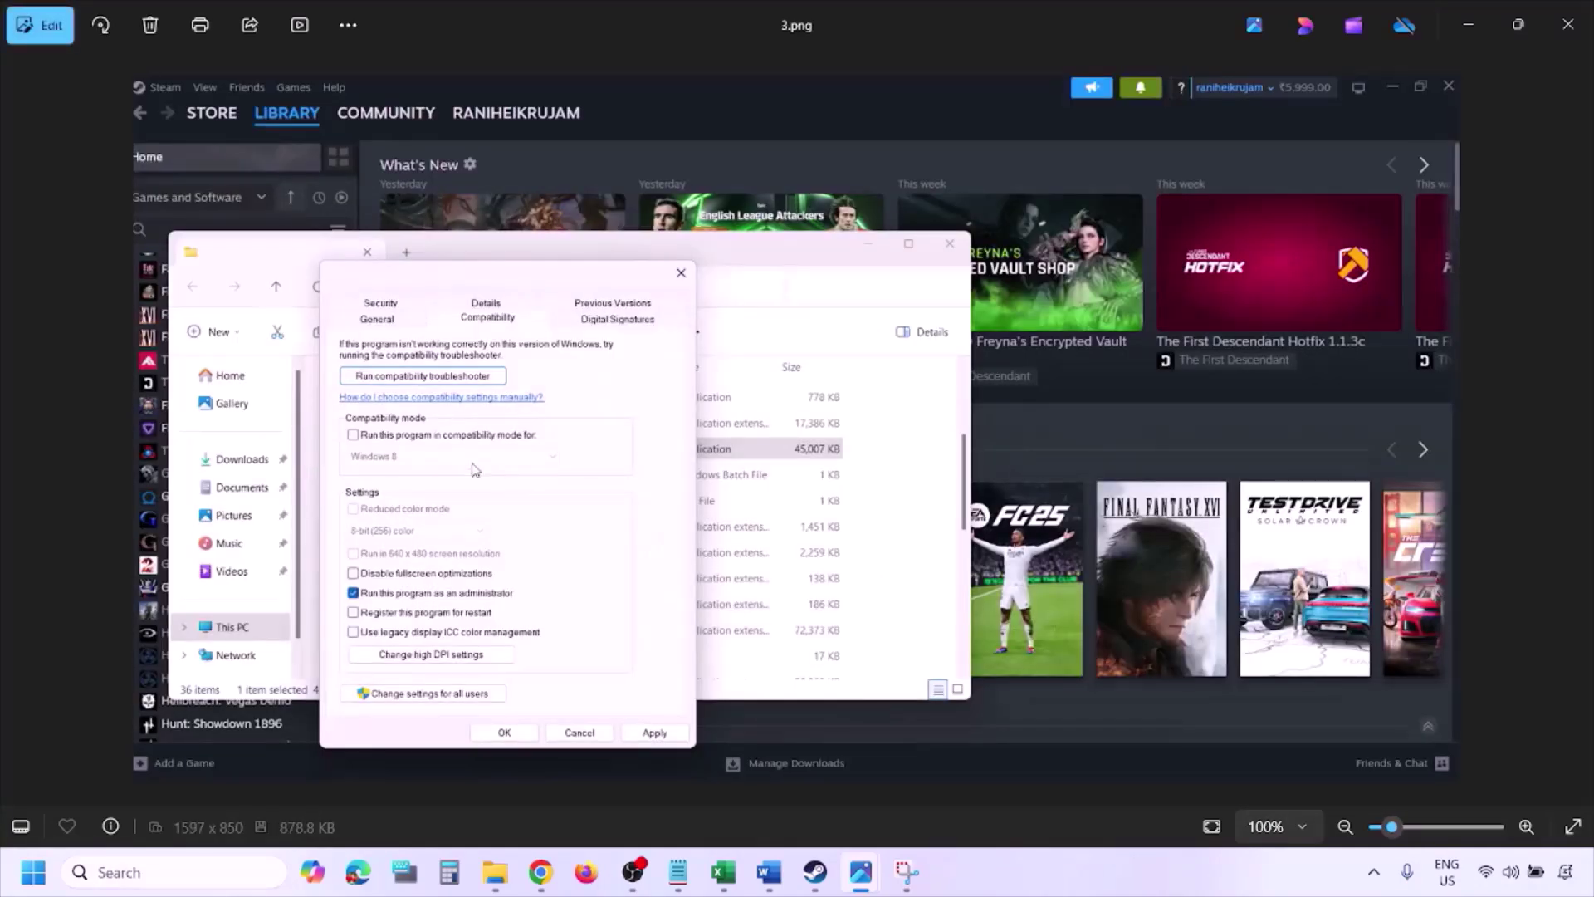
pyautogui.scroll(2, 474, 470)
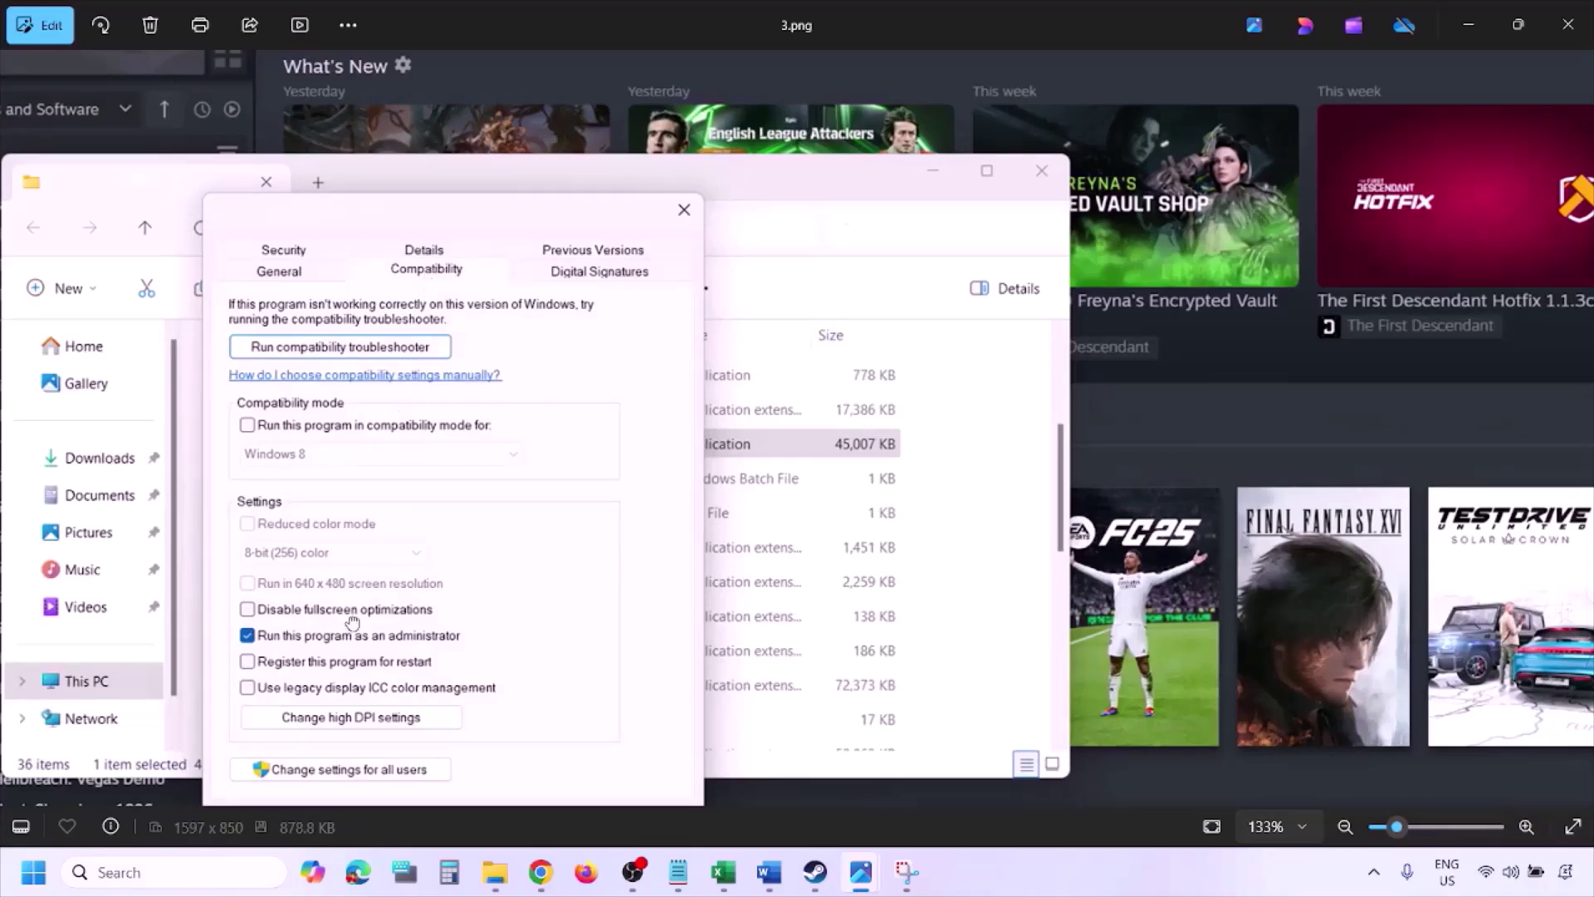
pyautogui.moveTo(352, 623); pyautogui.dragTo(353, 546)
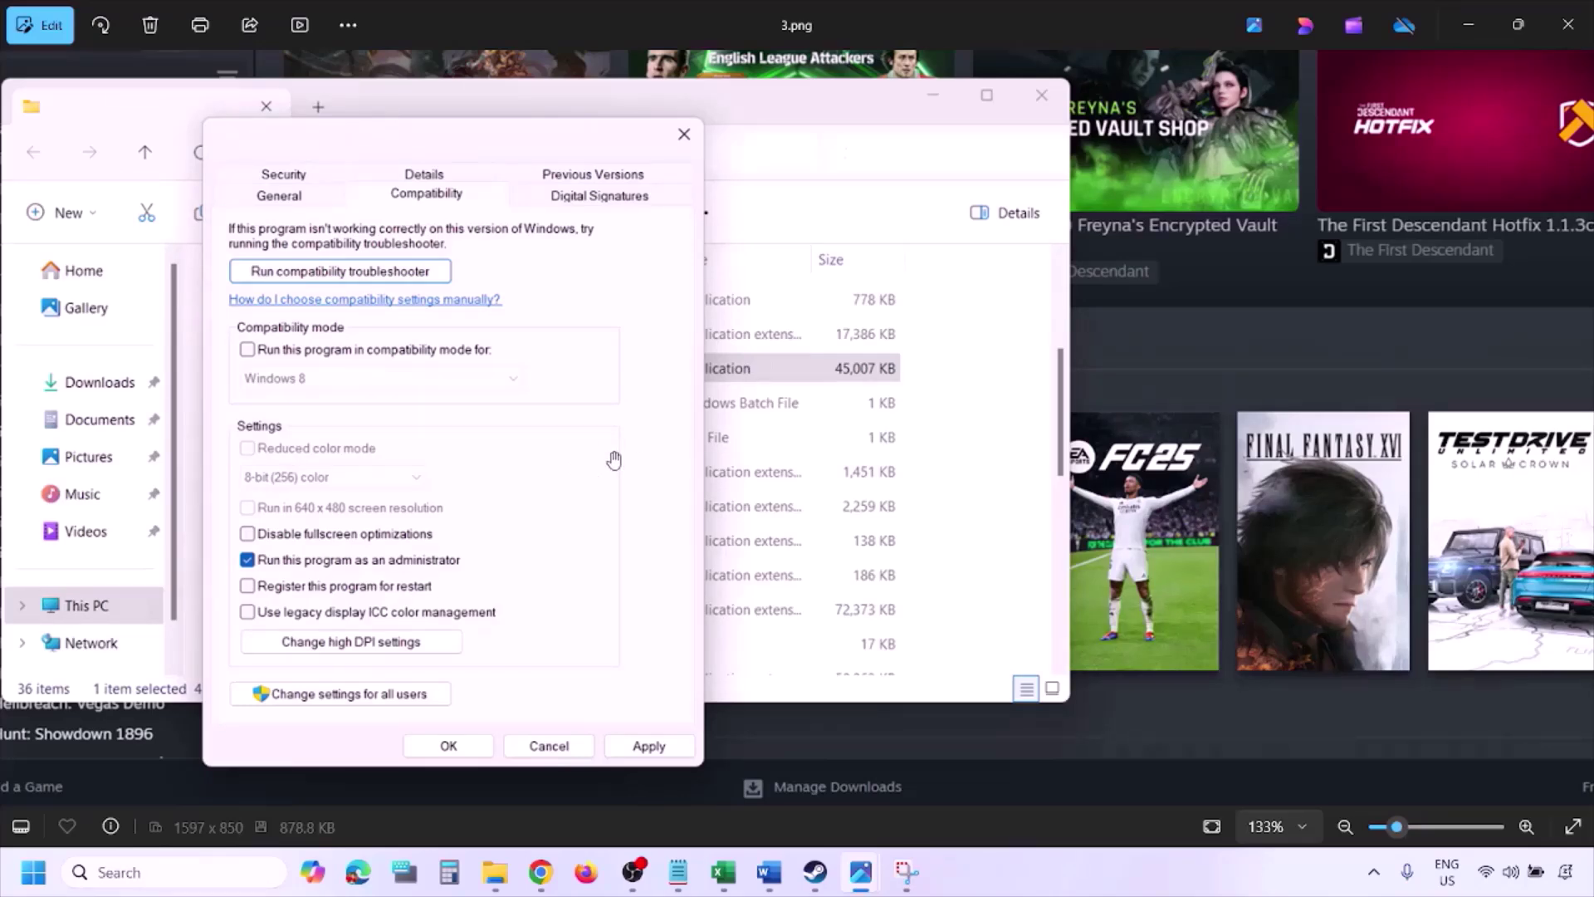
pyautogui.scroll(-2, 614, 459)
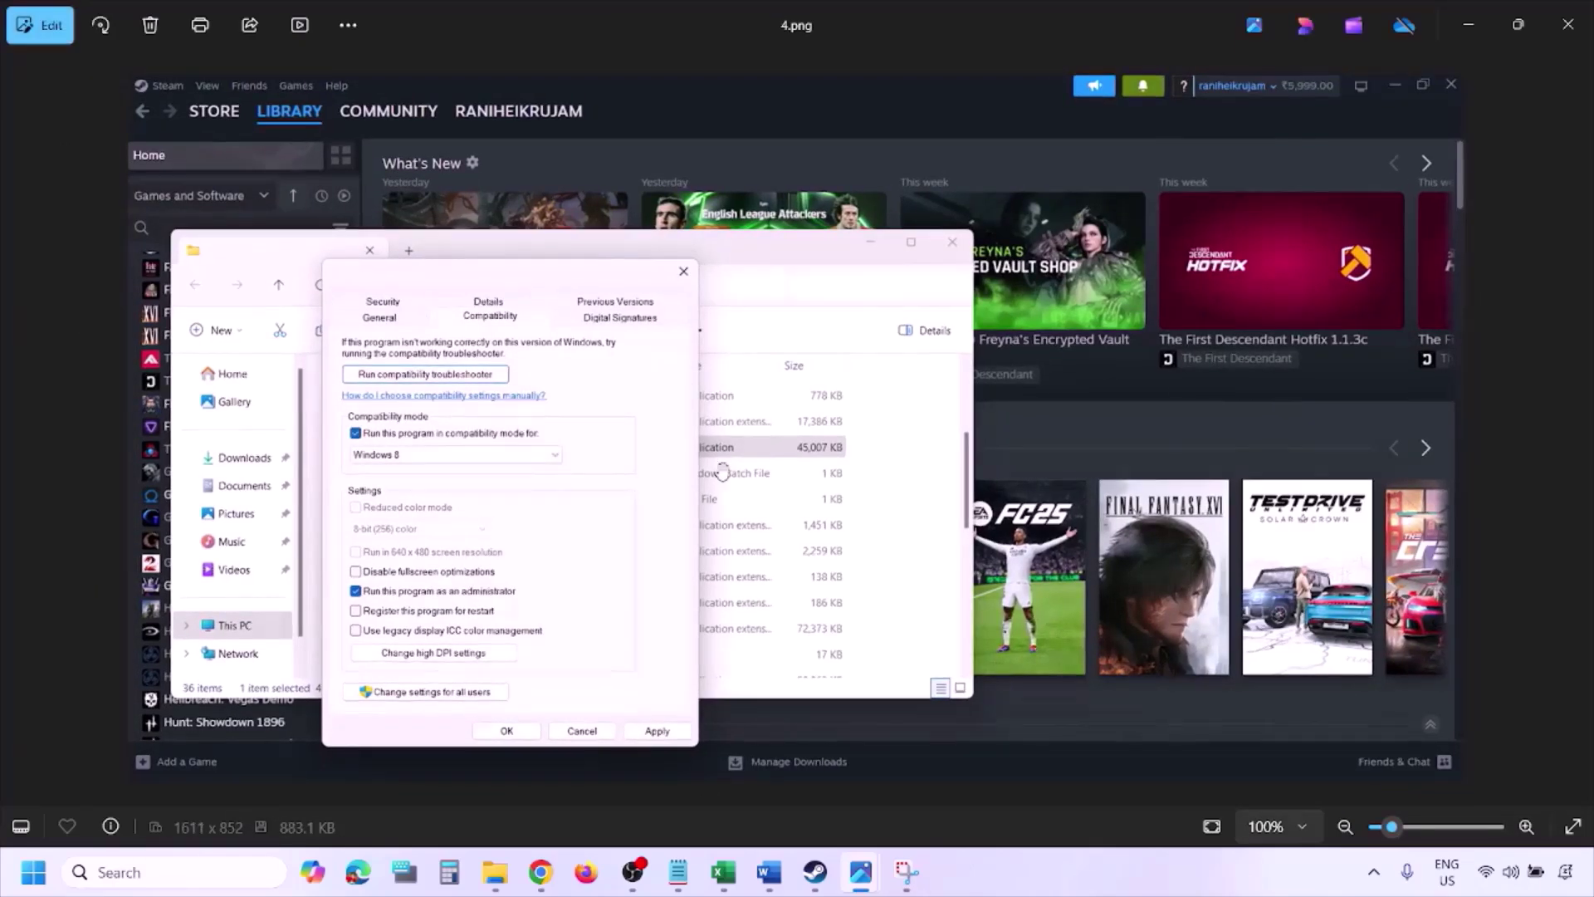
pyautogui.scroll(3, 720, 470)
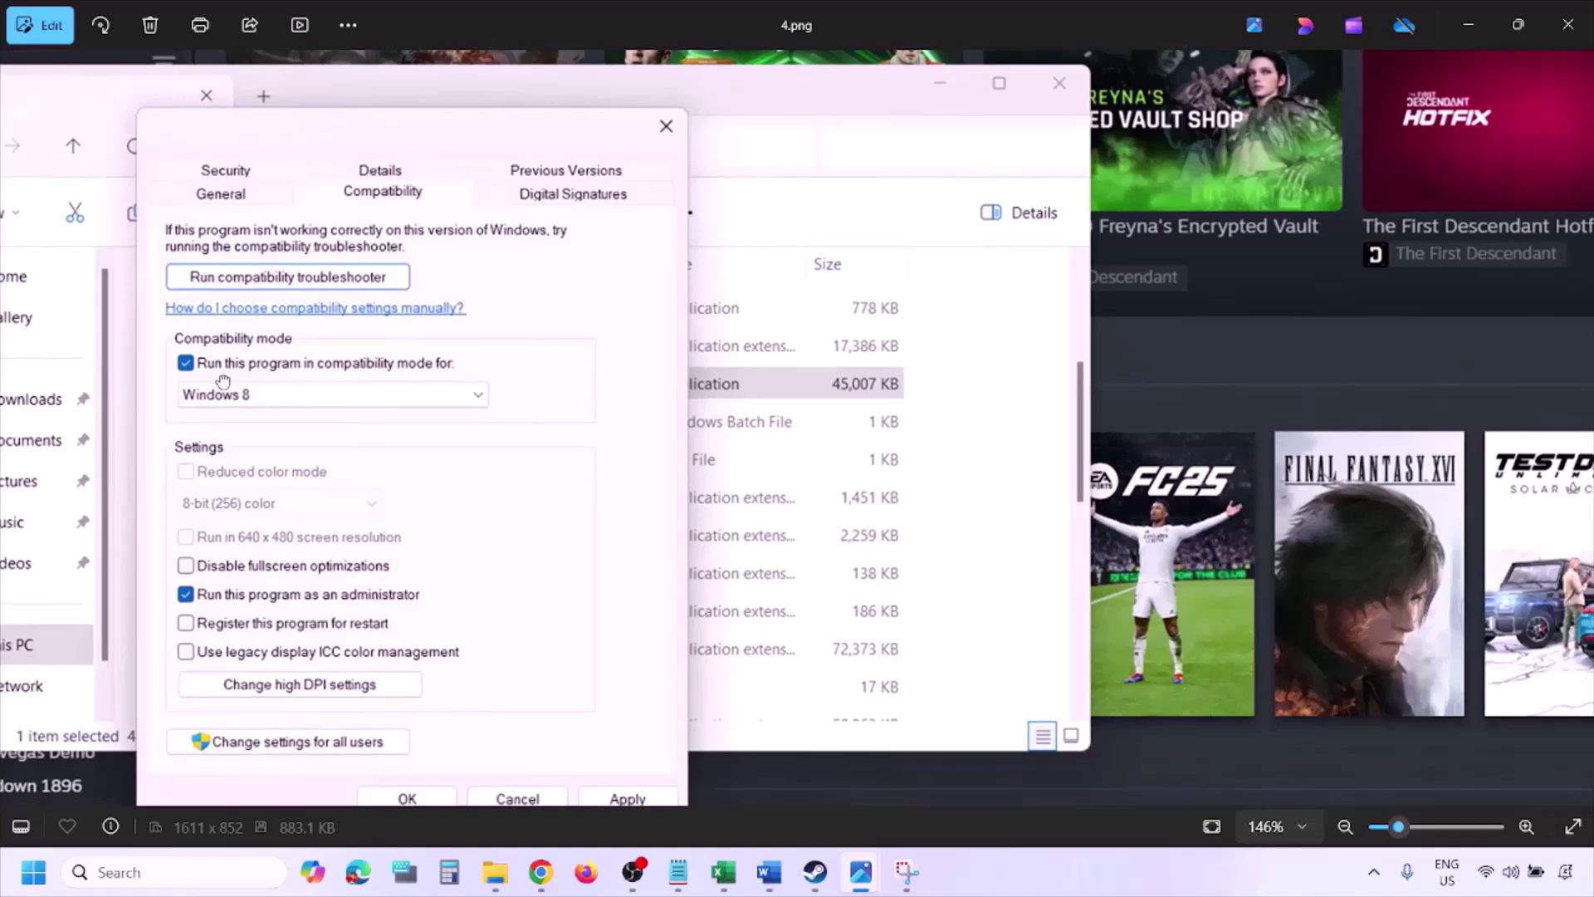
pyautogui.moveTo(212, 445); pyautogui.dragTo(224, 385)
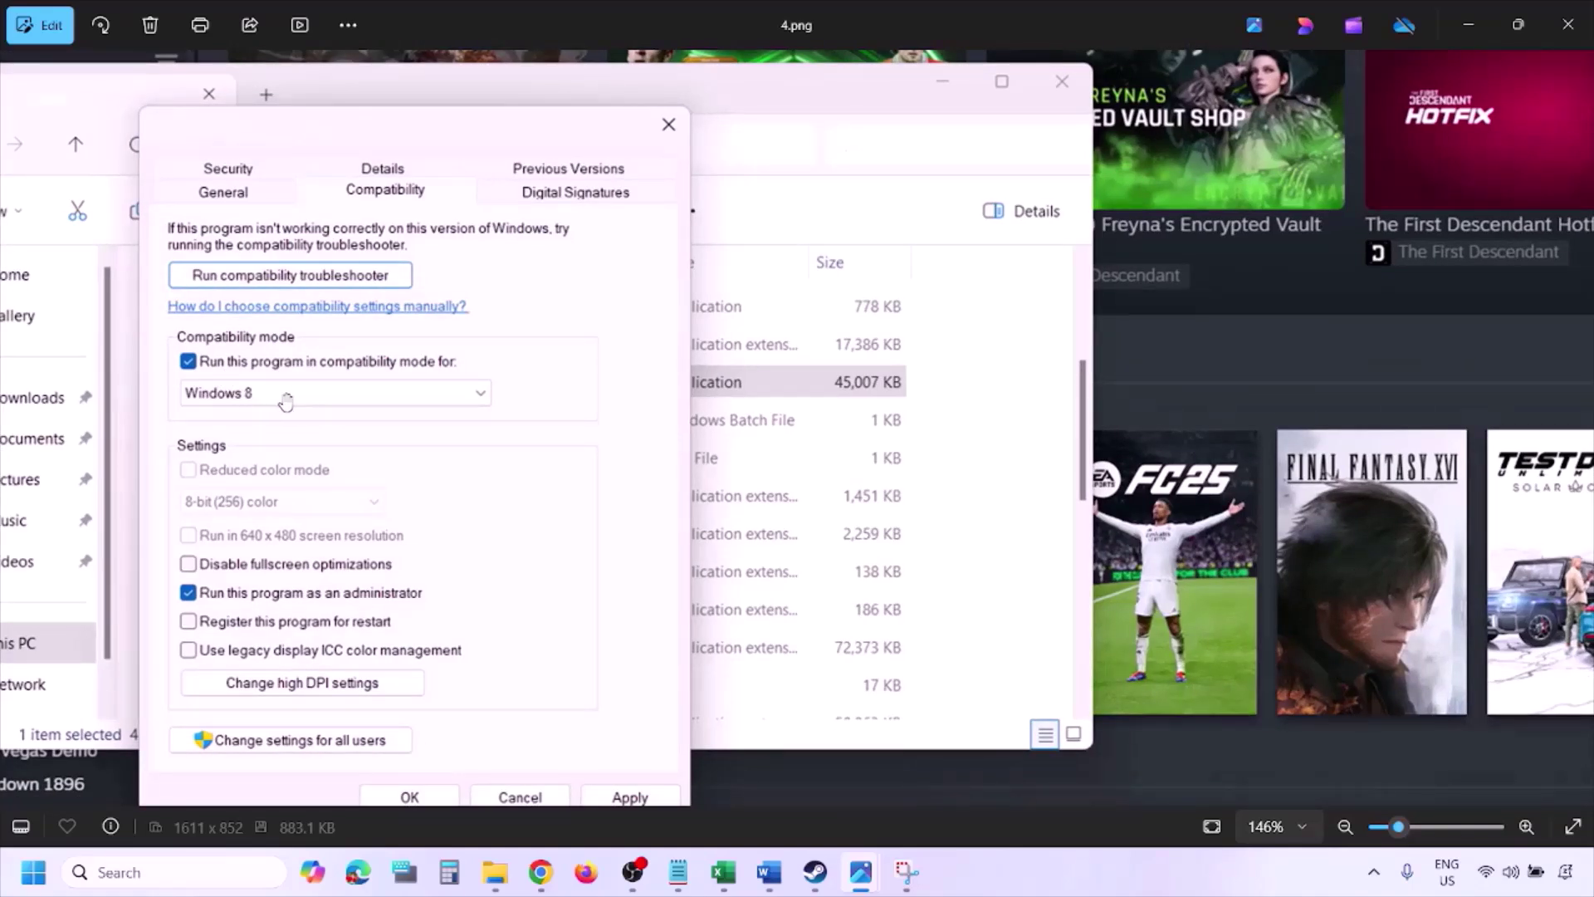
pyautogui.moveTo(612, 620); pyautogui.dragTo(623, 572)
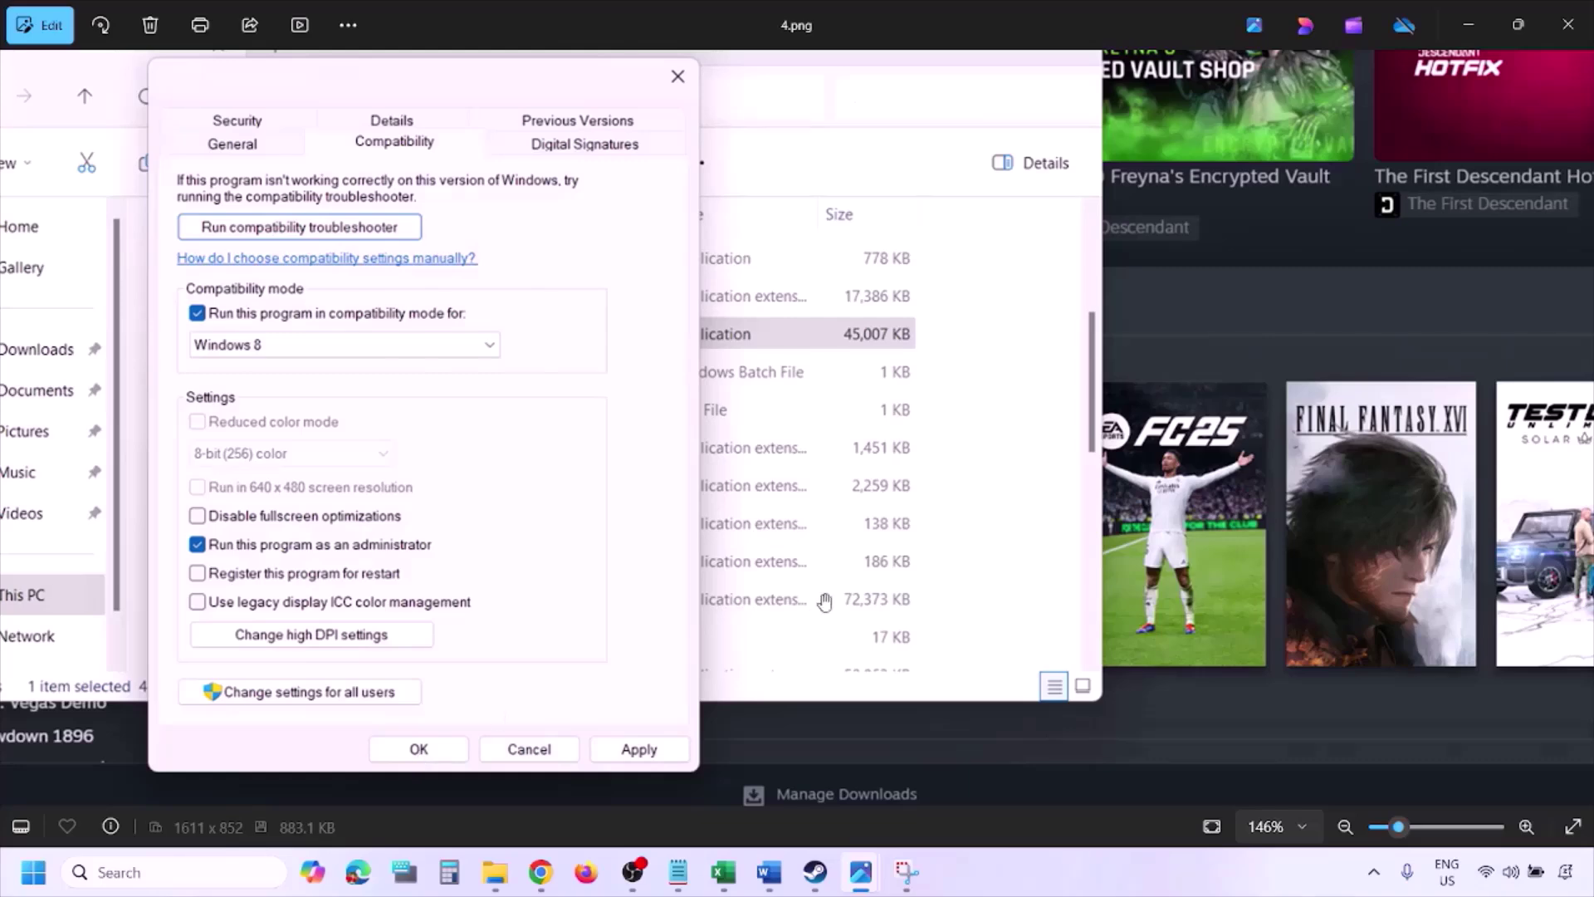
# Examine 5.png for the Windows 7 choice in the executable's compatibility mode options
pyautogui.scroll(-2, 851, 591)
pyautogui.press('Right')
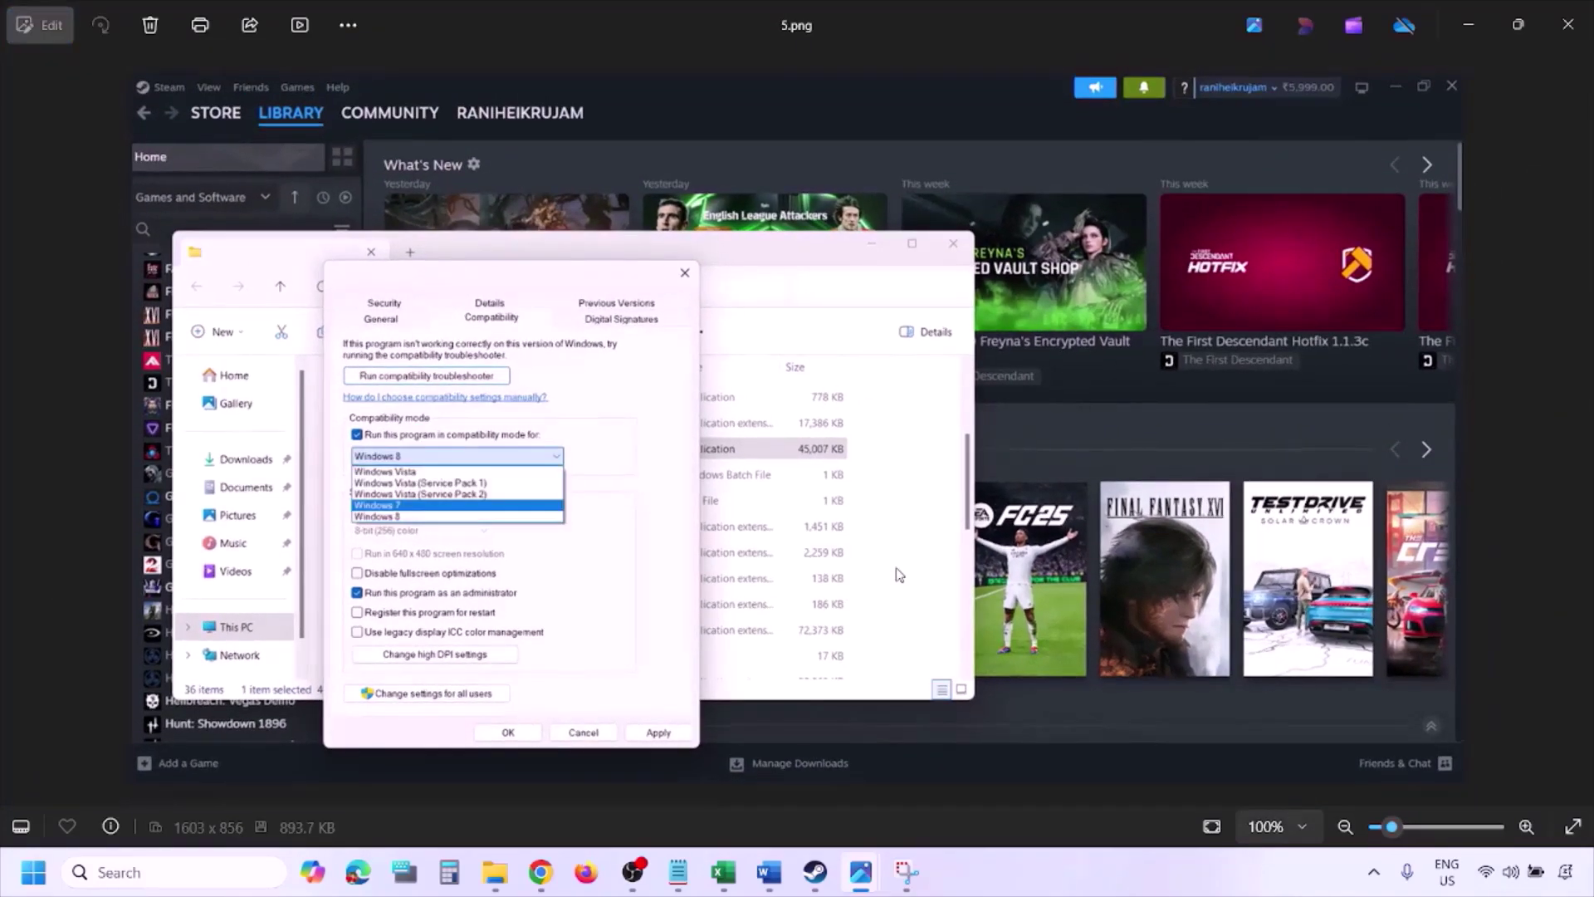
pyautogui.scroll(2, 517, 494)
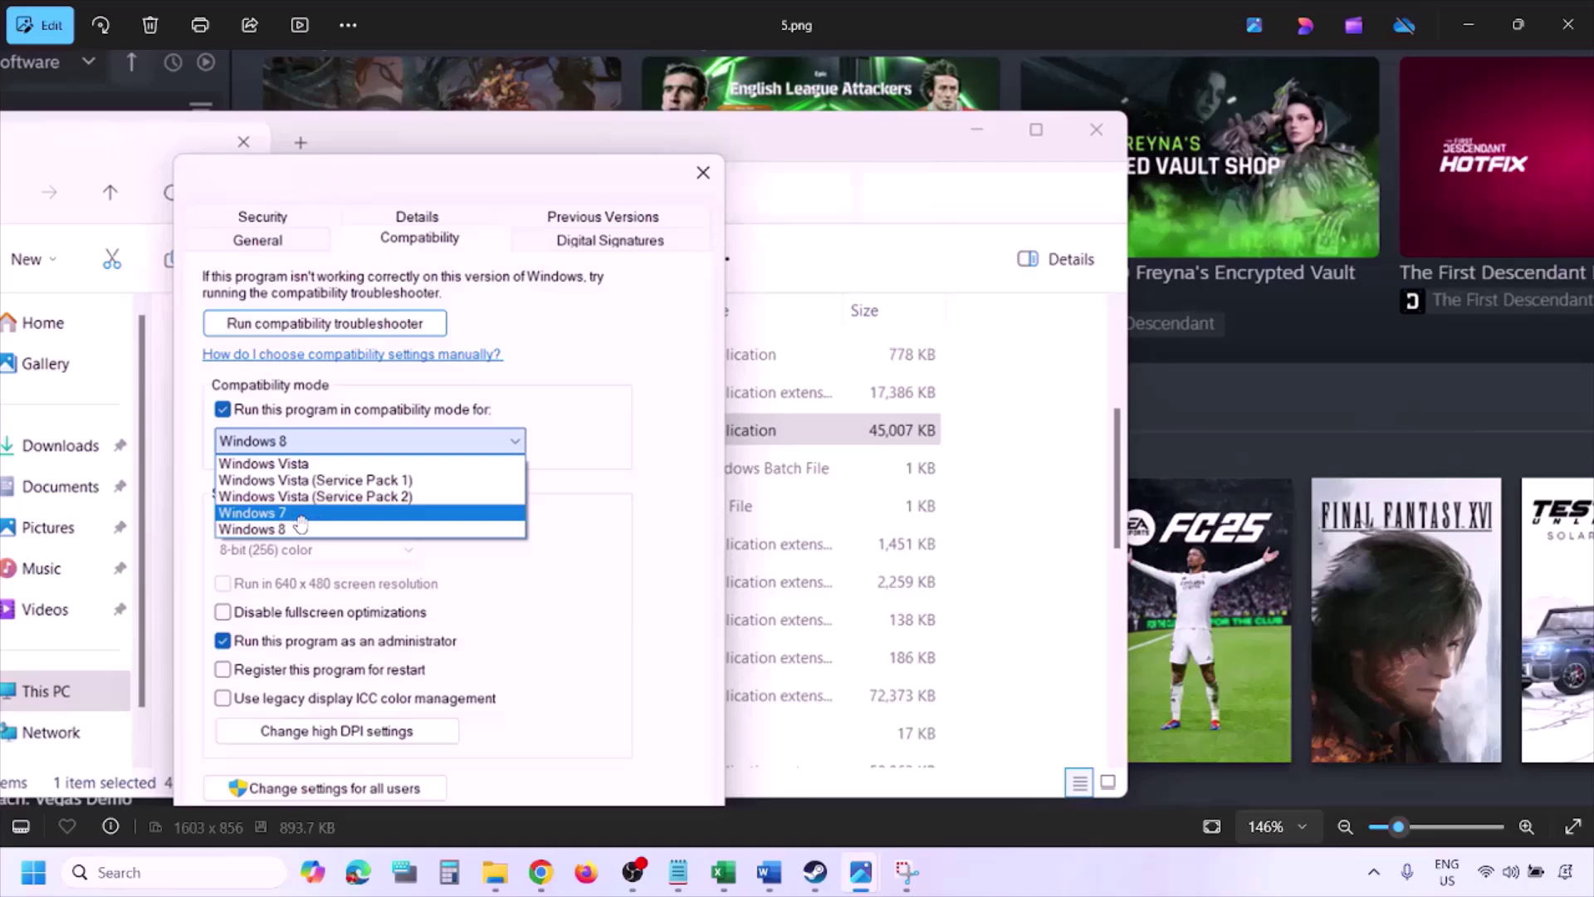
pyautogui.scroll(-2, 650, 715)
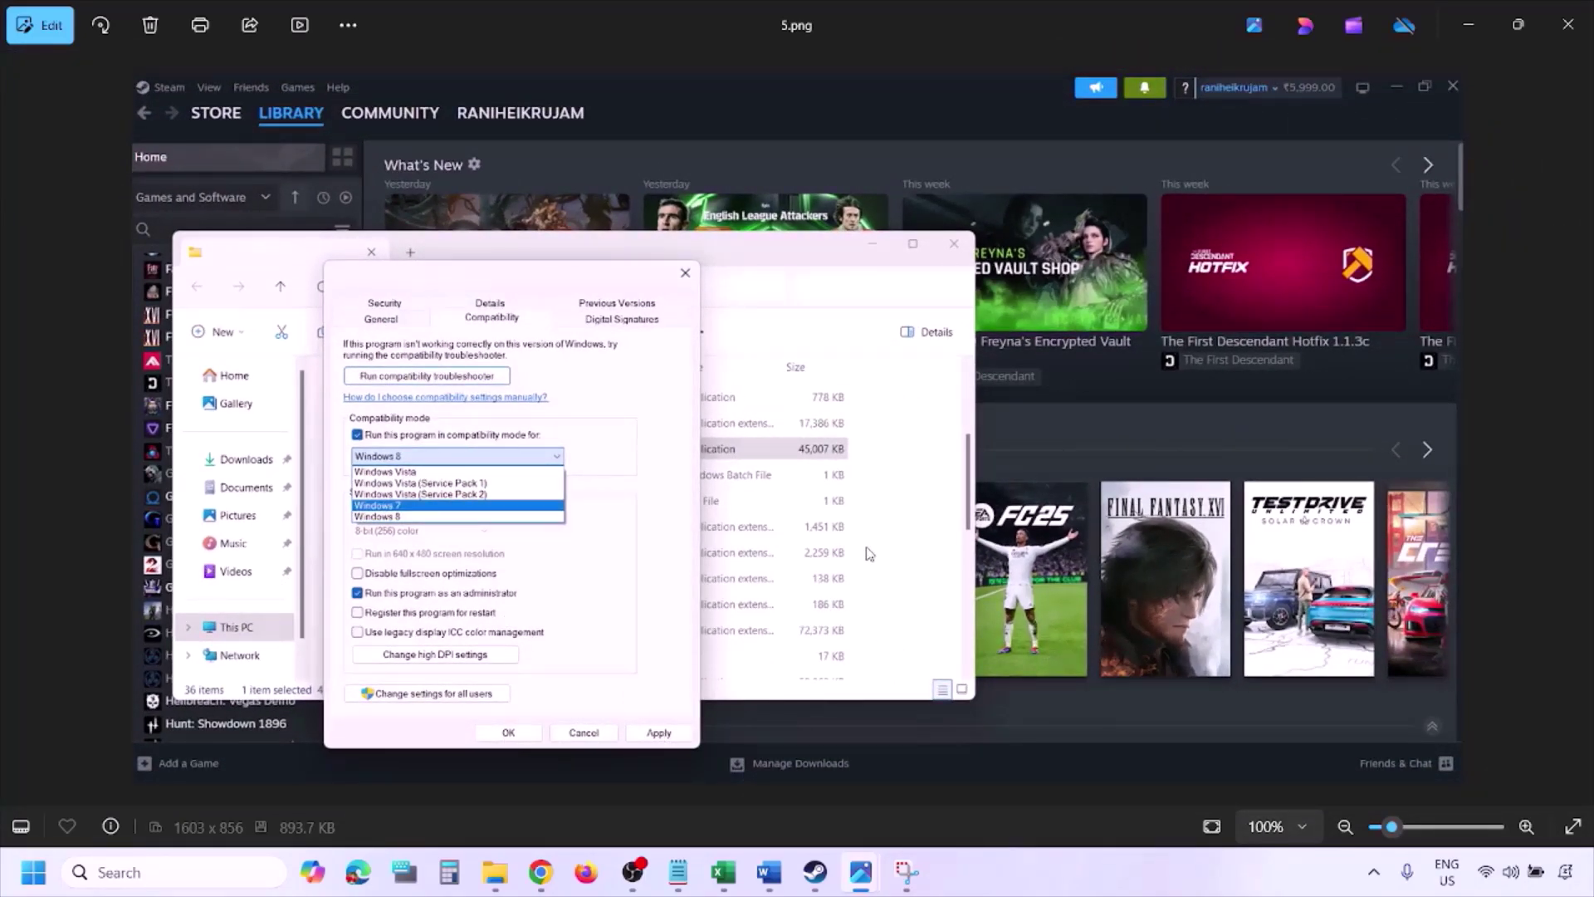
# Examine 6.png for disabling fullscreen optimizations together with Windows 7 compatibility mode and running as an administrator
pyautogui.press('Right')
pyautogui.scroll(3, 531, 489)
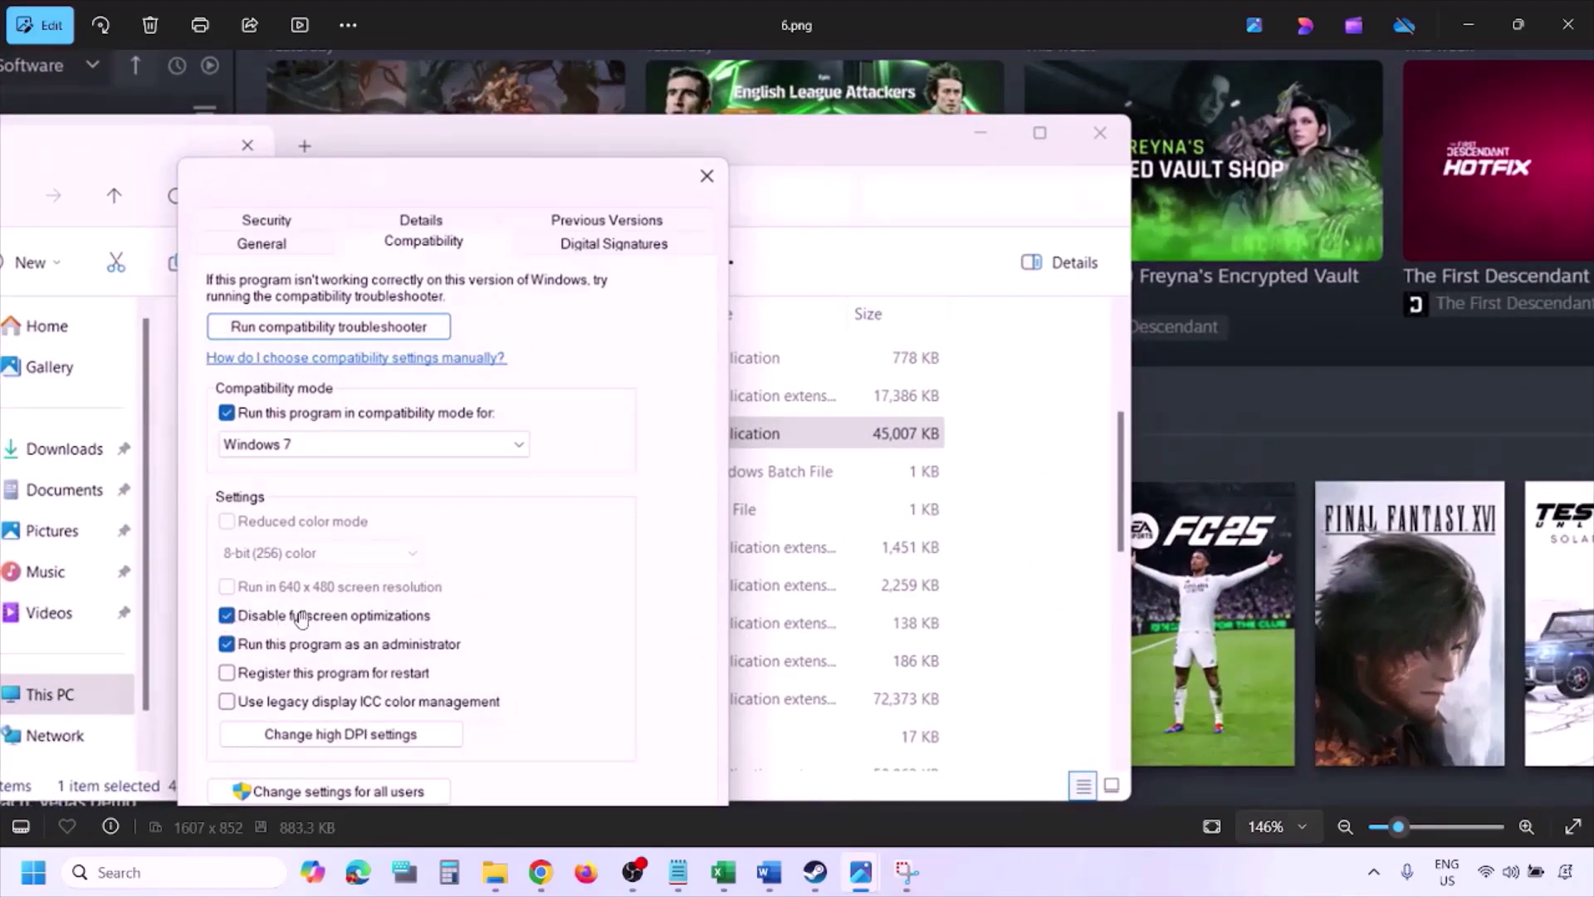
pyautogui.moveTo(448, 591); pyautogui.dragTo(523, 420)
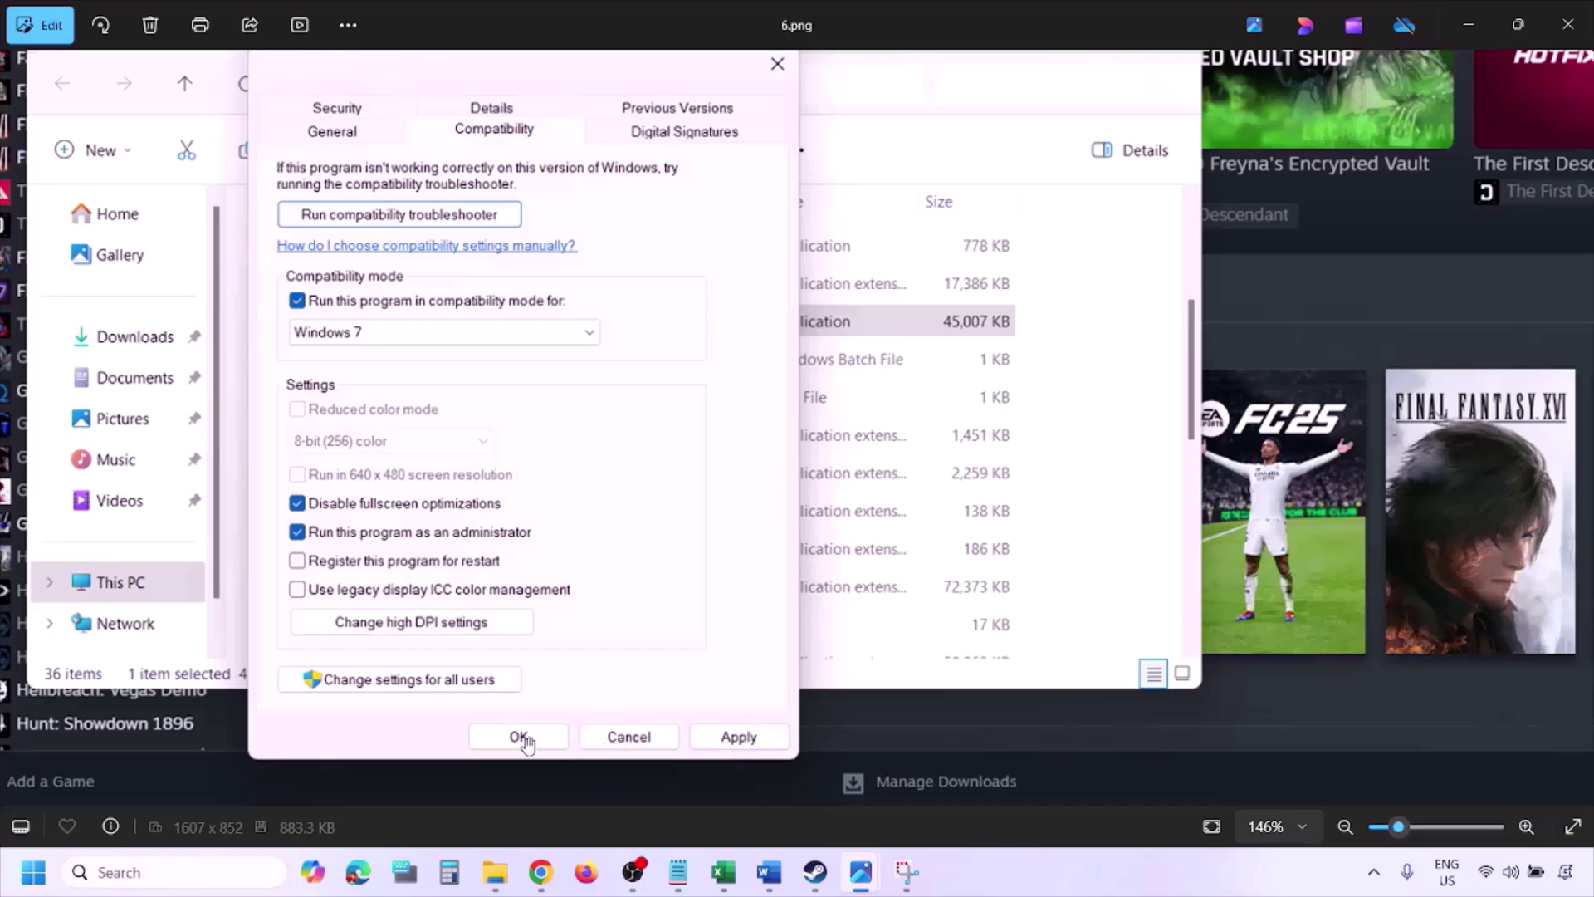
pyautogui.scroll(-5, 553, 737)
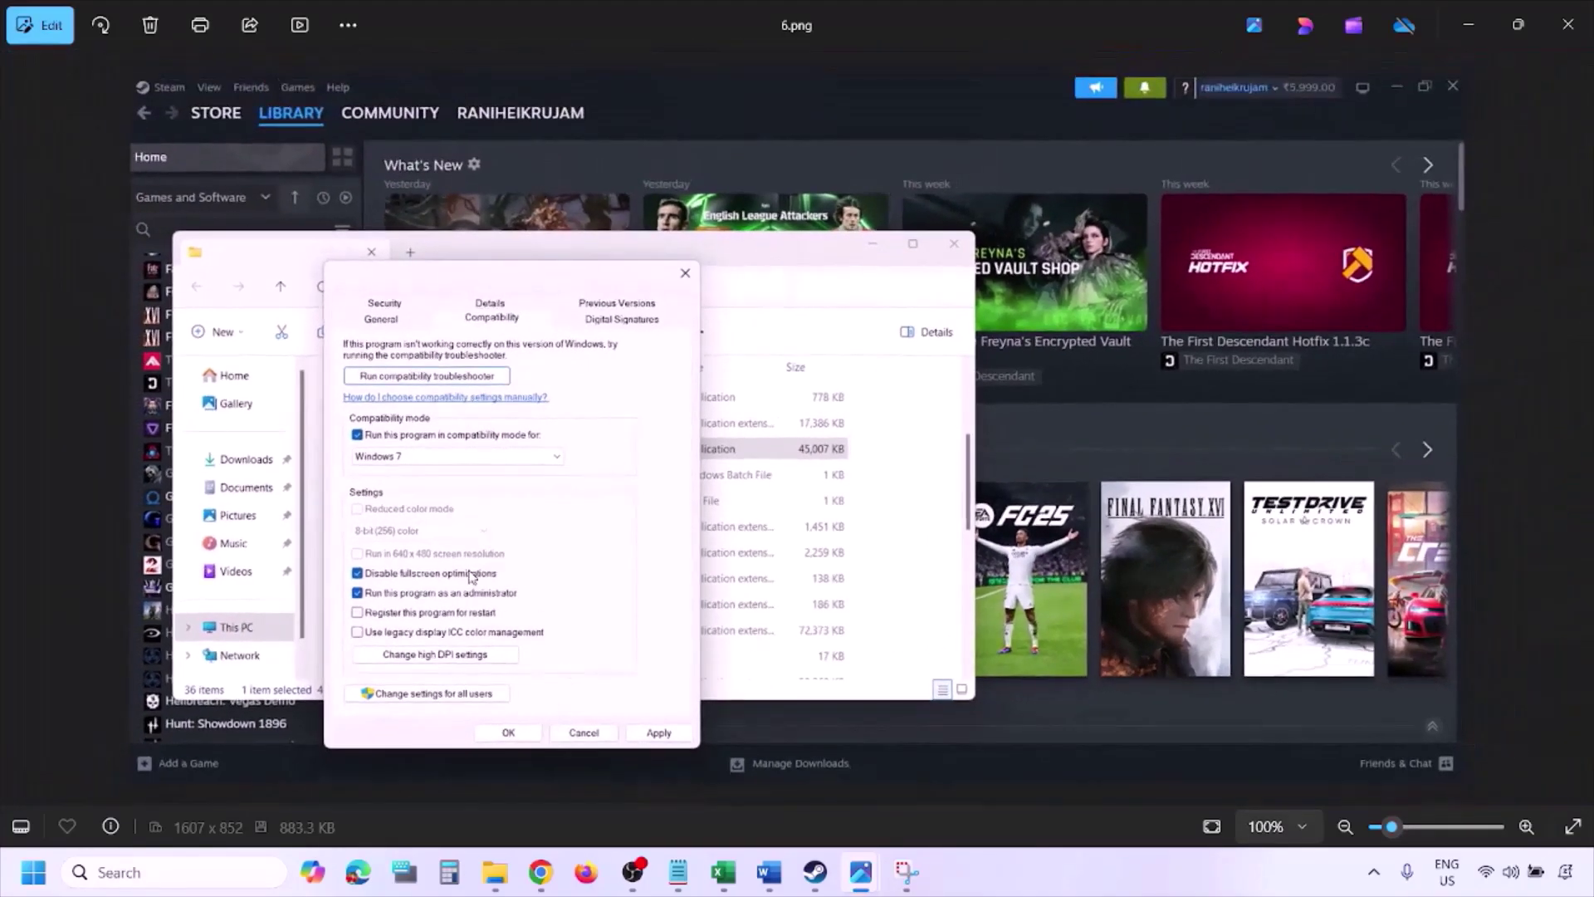
pyautogui.scroll(4, 439, 568)
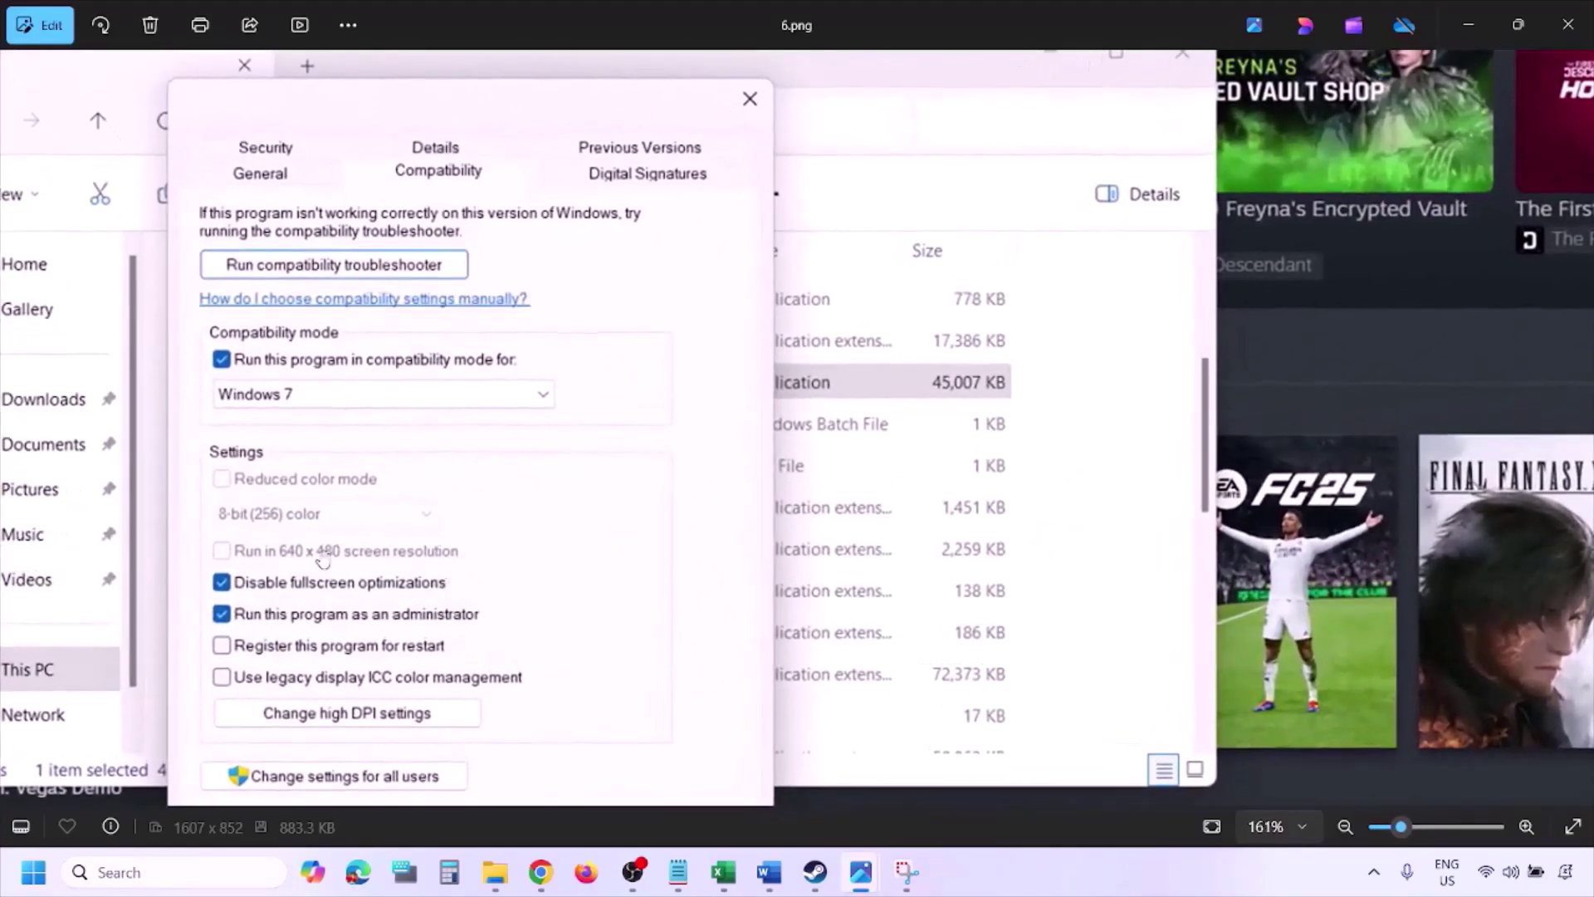
pyautogui.moveTo(309, 550); pyautogui.dragTo(391, 534)
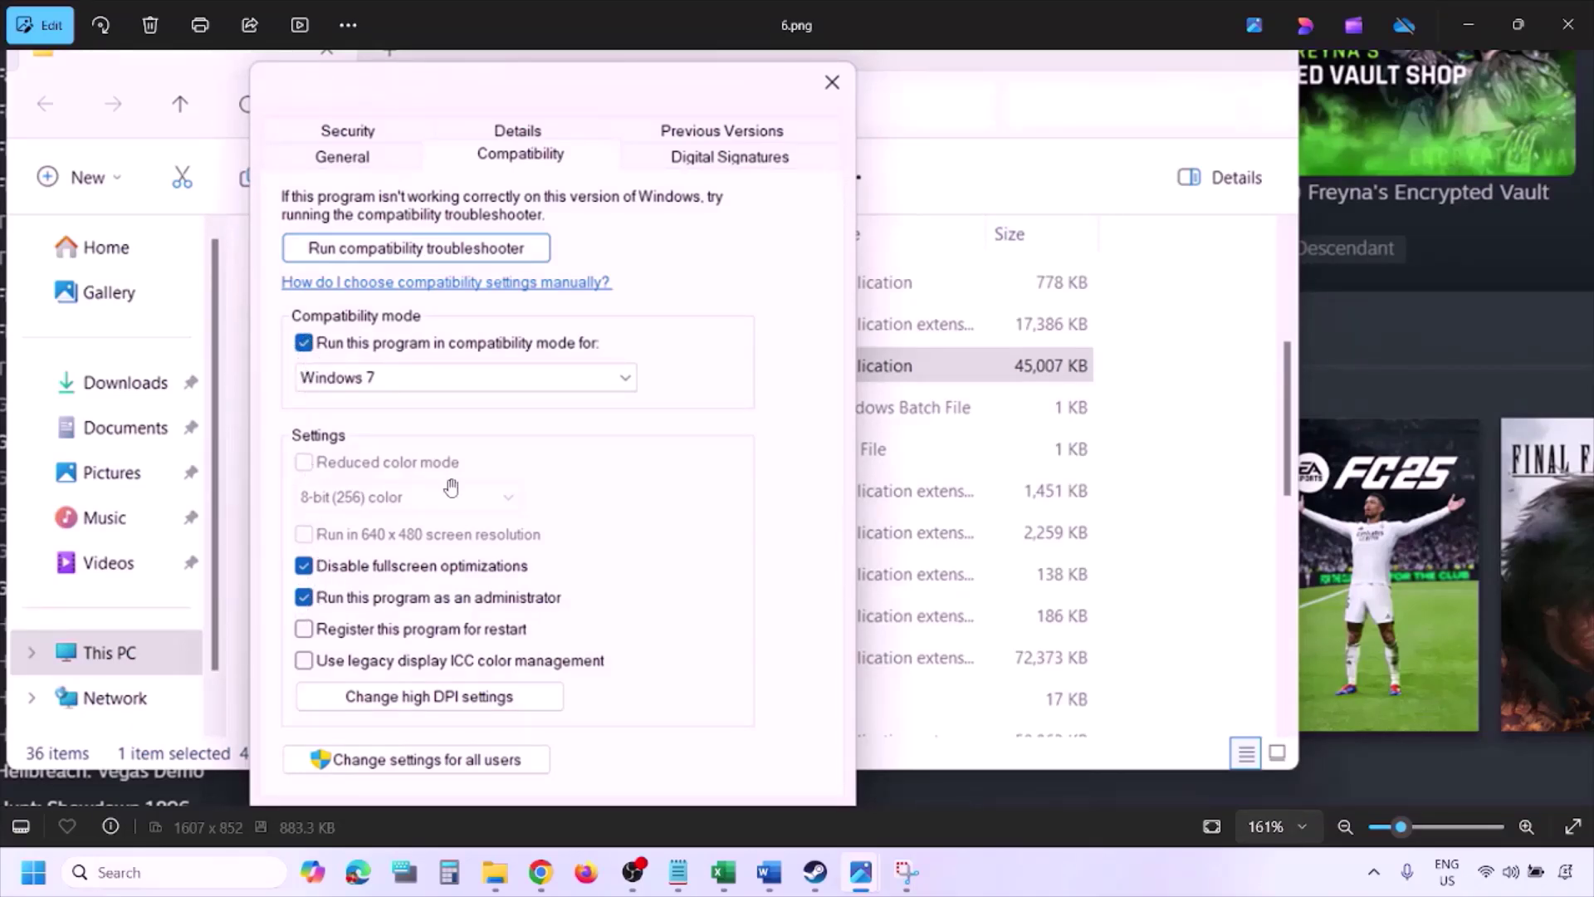
pyautogui.scroll(-3, 451, 490)
pyautogui.scroll(-1, 451, 486)
# Examine 7.png, which shows the executable's compatibility mode, fullscreen and administrator options cleared
pyautogui.press('Right')
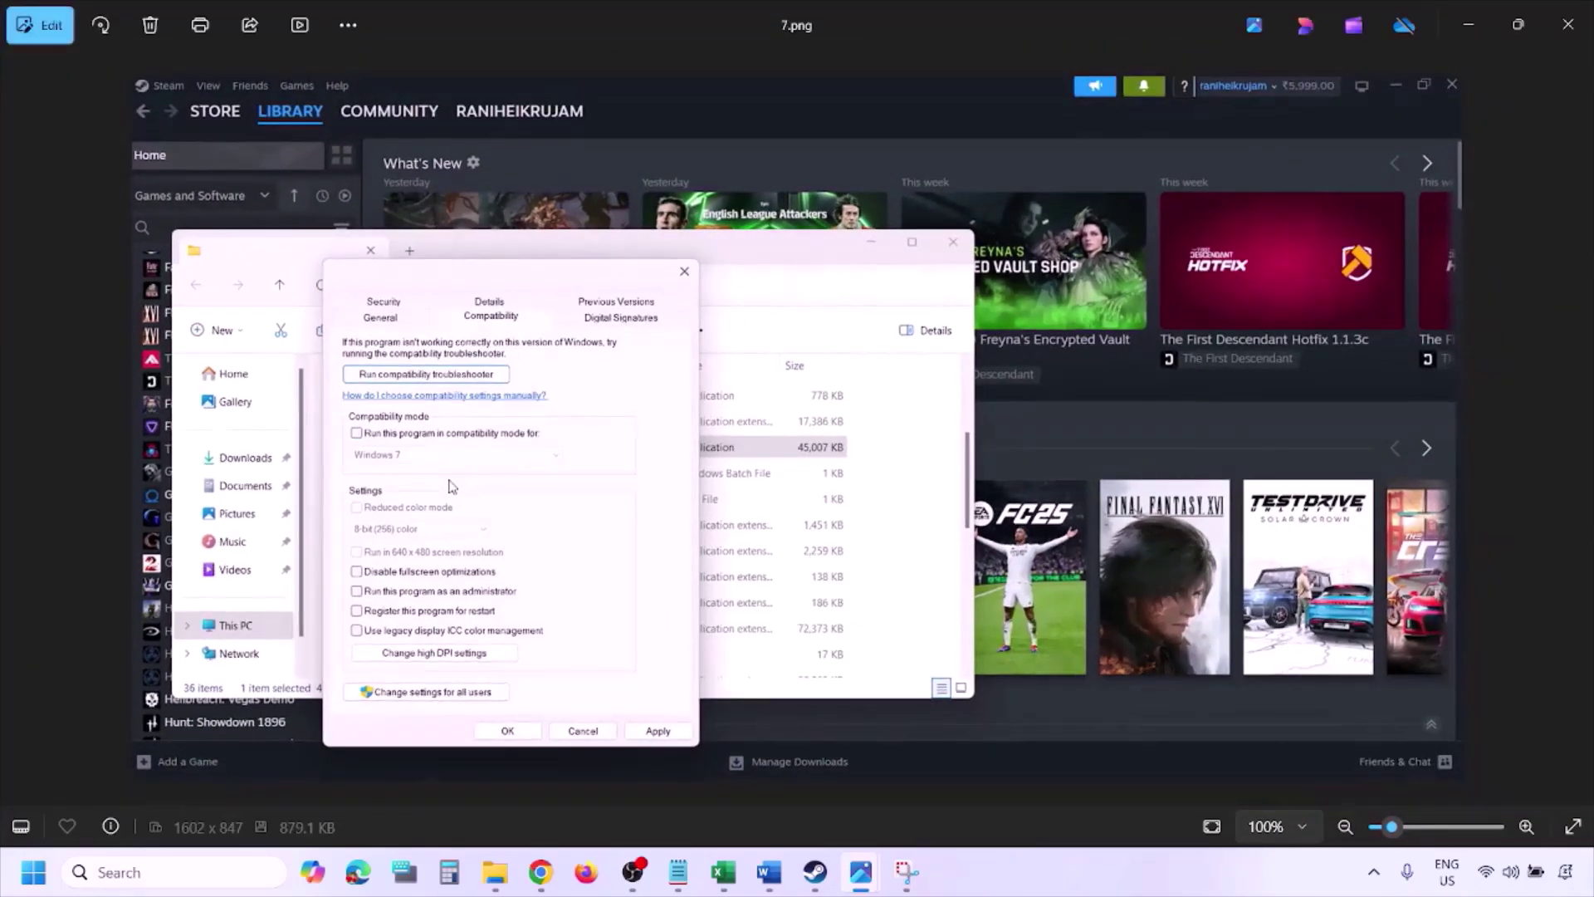
pyautogui.scroll(5, 450, 486)
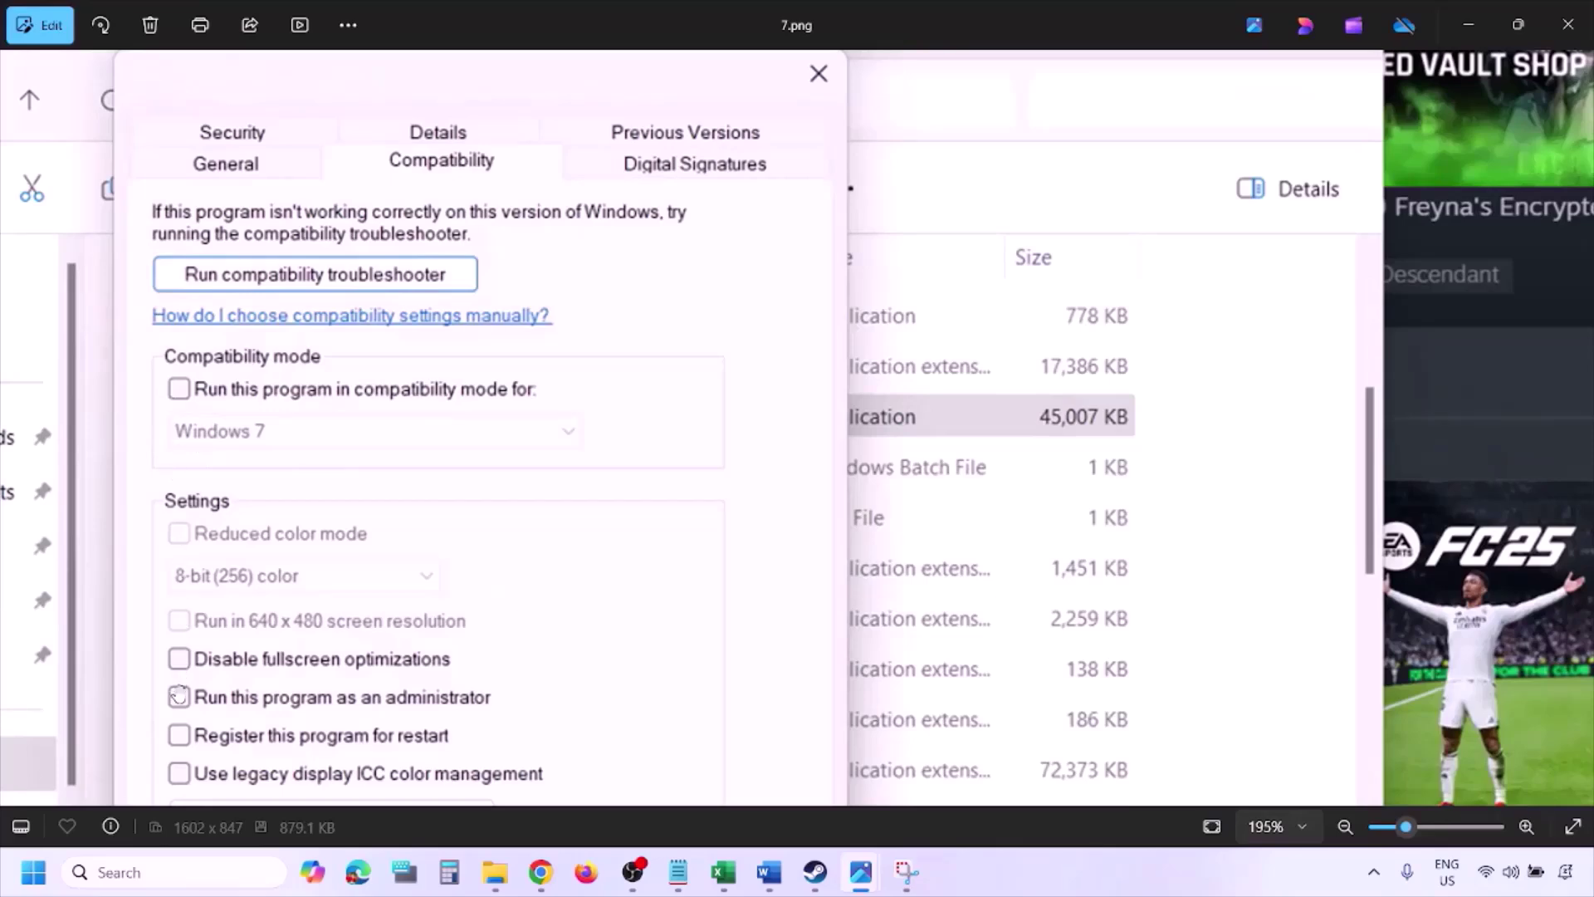
pyautogui.scroll(-1, 255, 538)
pyautogui.scroll(-2, 256, 538)
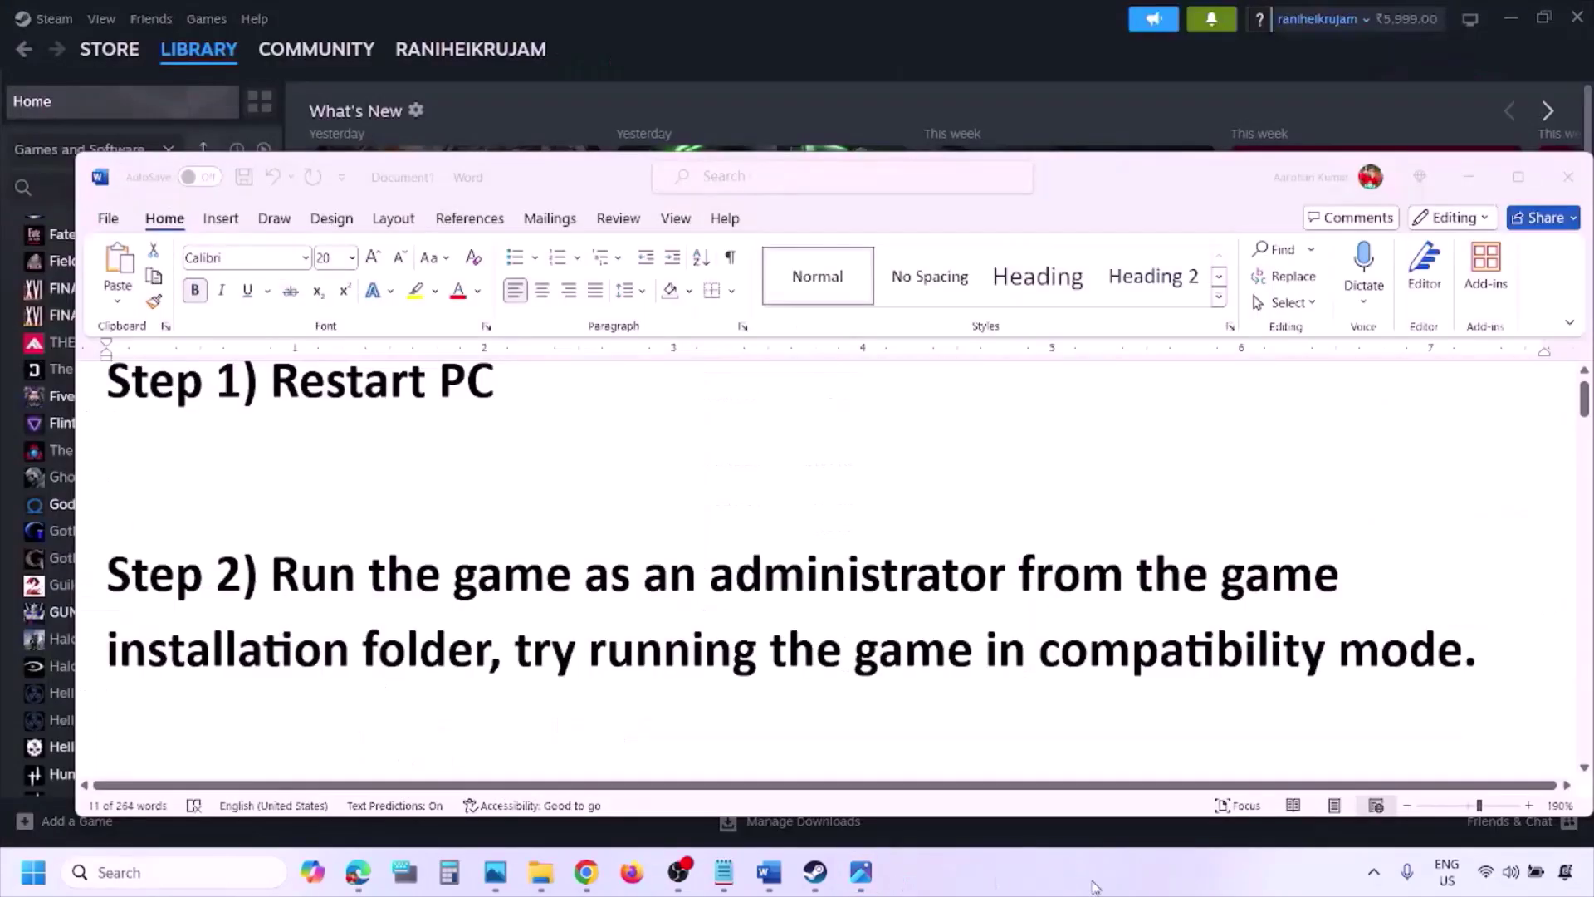
# Review Step 3 about verifying the game files and examine 0.png for how to reach the game's Properties in Steam
pyautogui.scroll(-3, 866, 616)
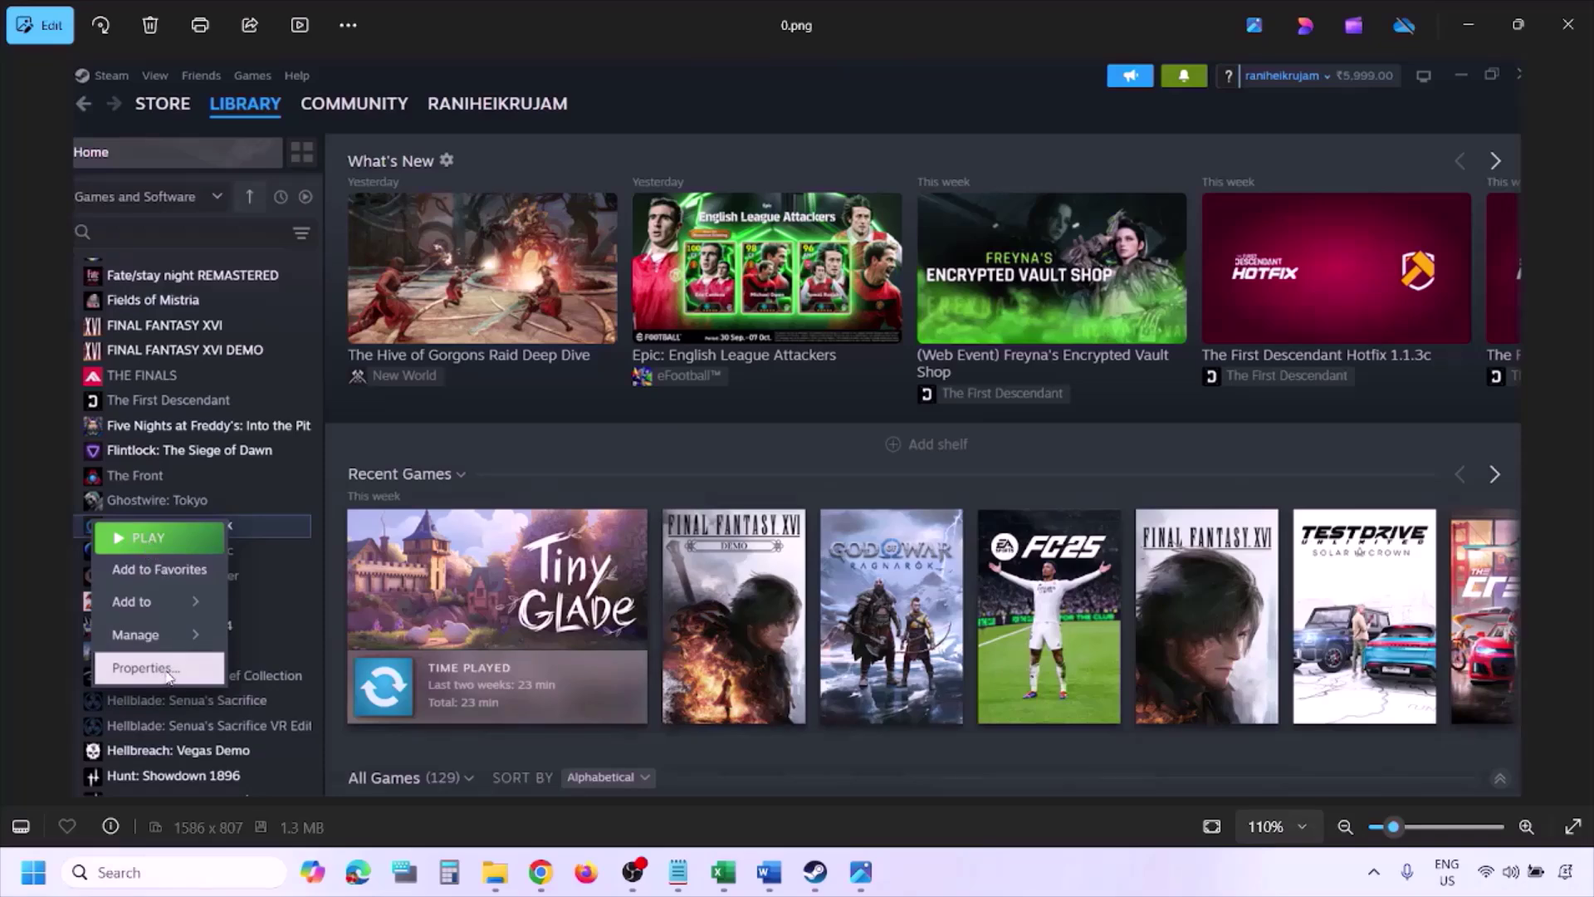
pyautogui.hotkey('ctrl', '-')
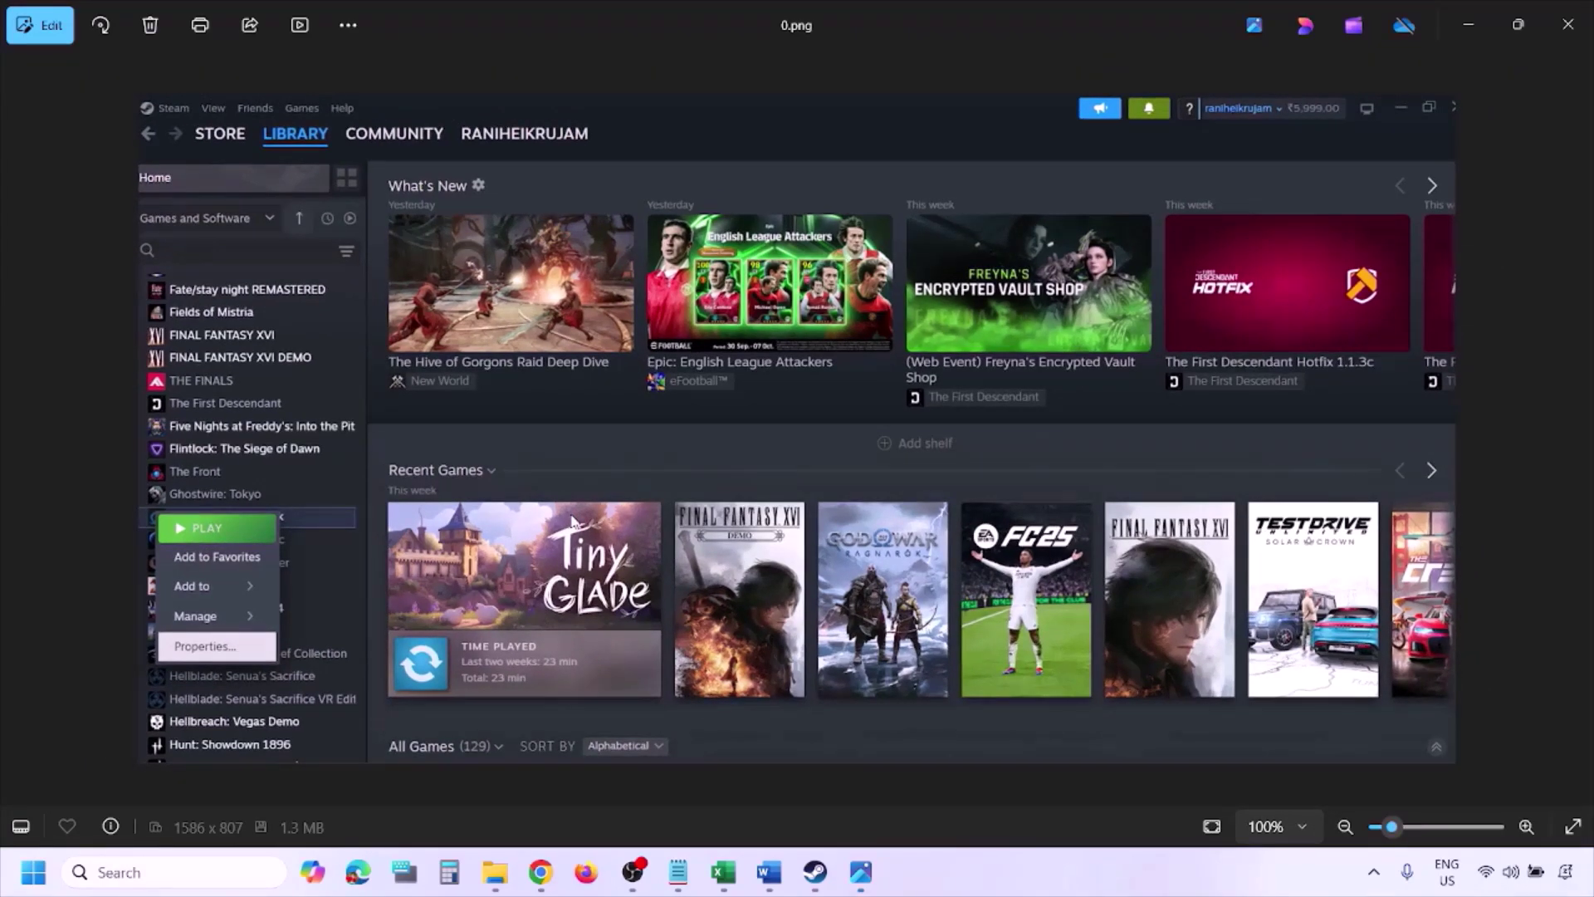
pyautogui.click(572, 521)
pyautogui.press('Right')
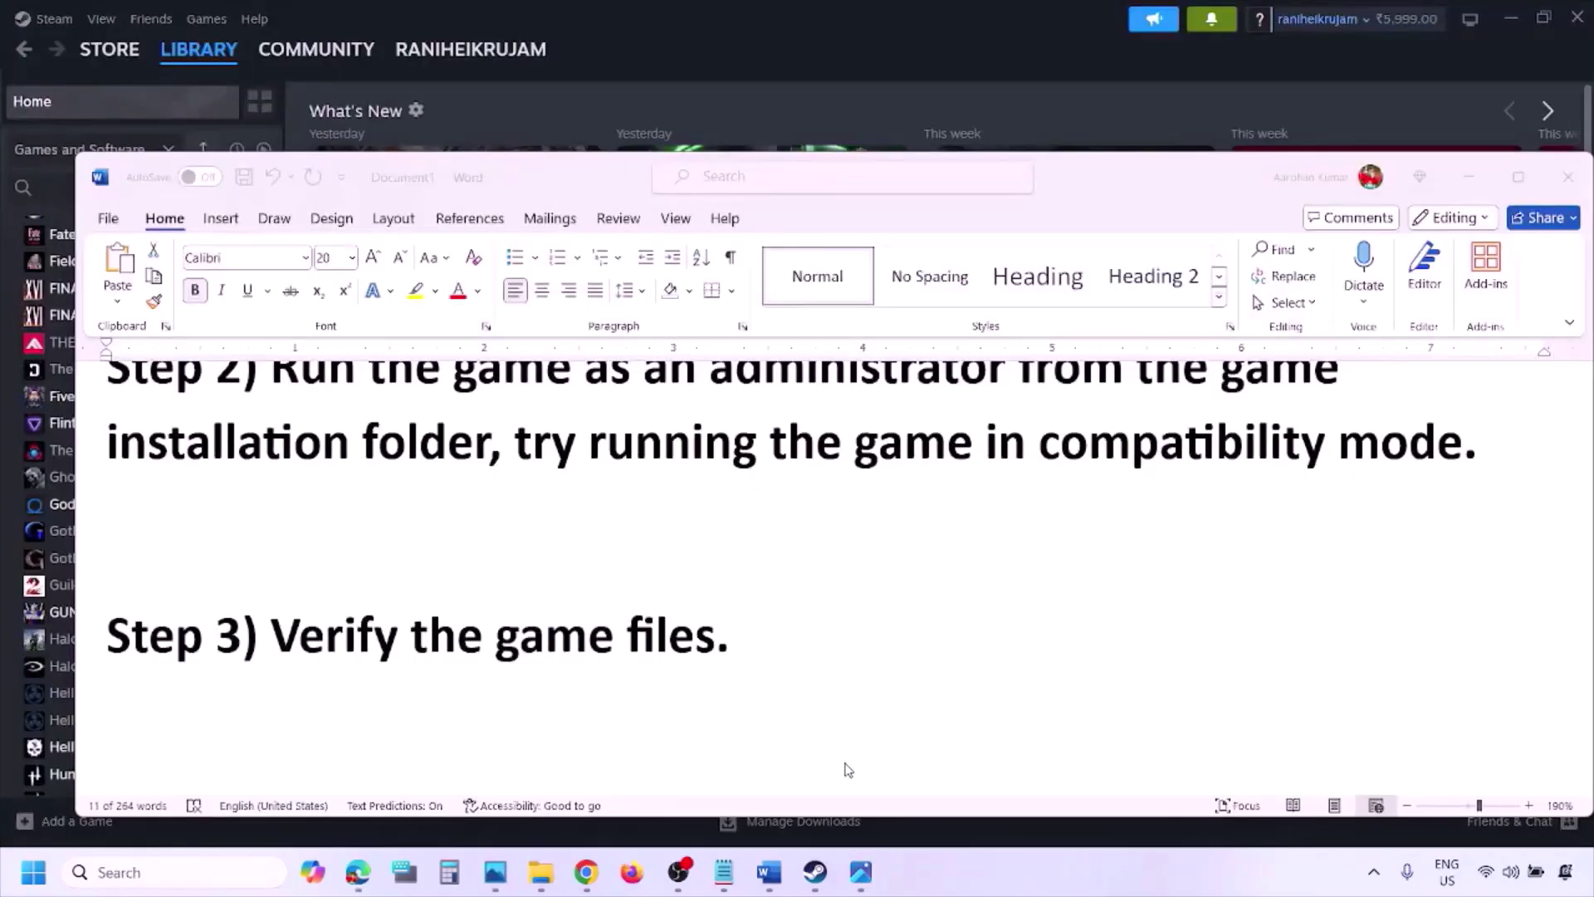
# Read Step 4 about allowing the game exe file through the antivirus program, Windows Security and Firewall, and leave the document
pyautogui.scroll(-3, 847, 770)
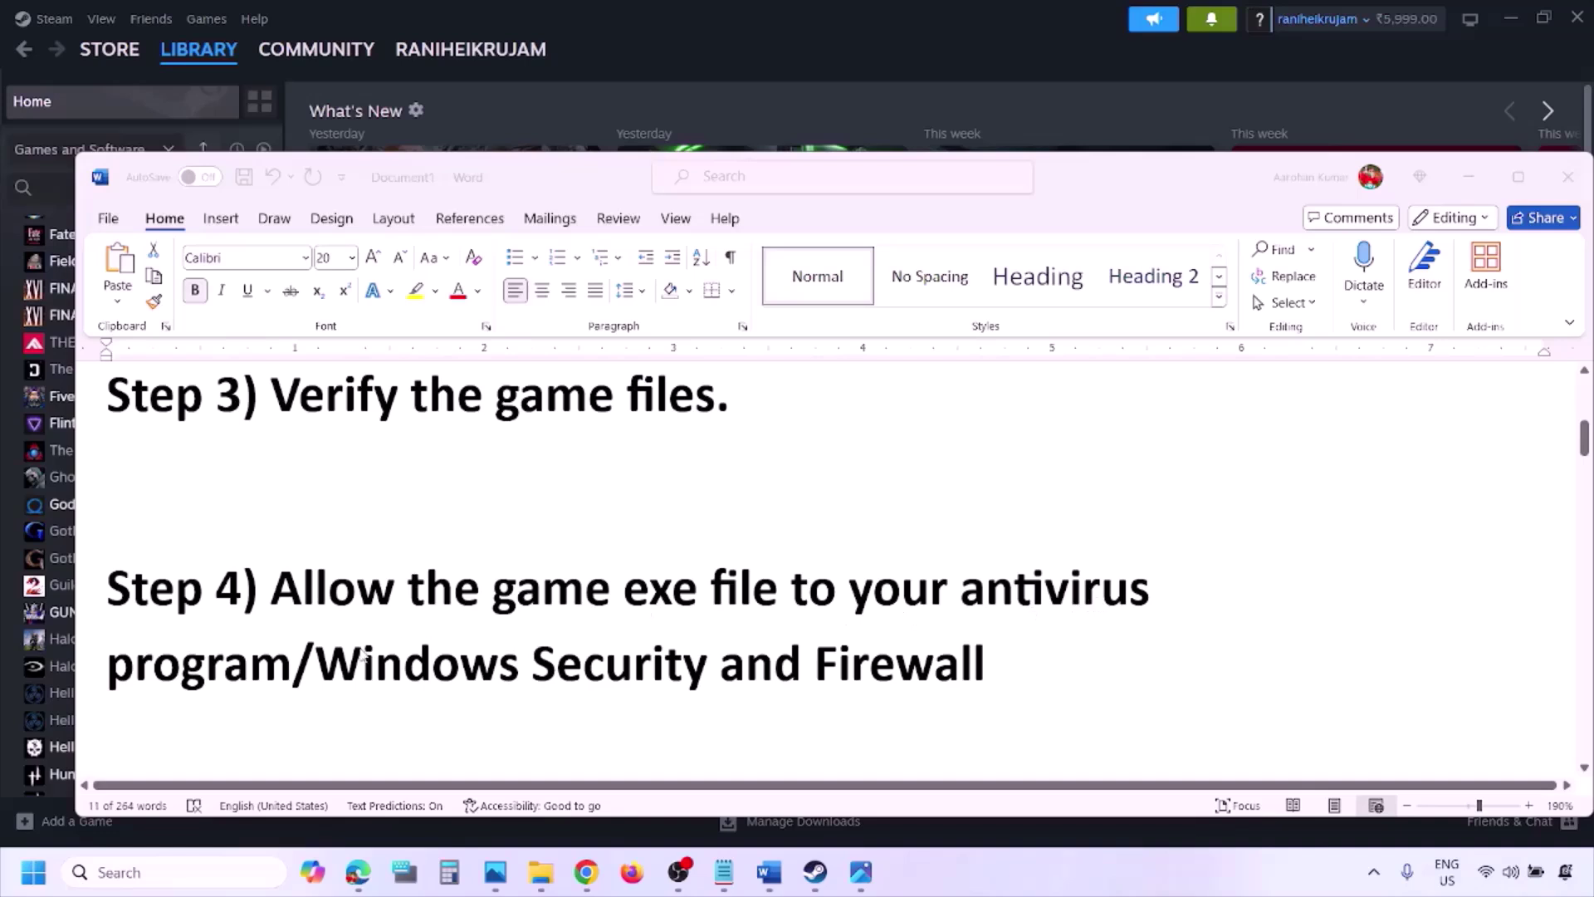
pyautogui.click(292, 662)
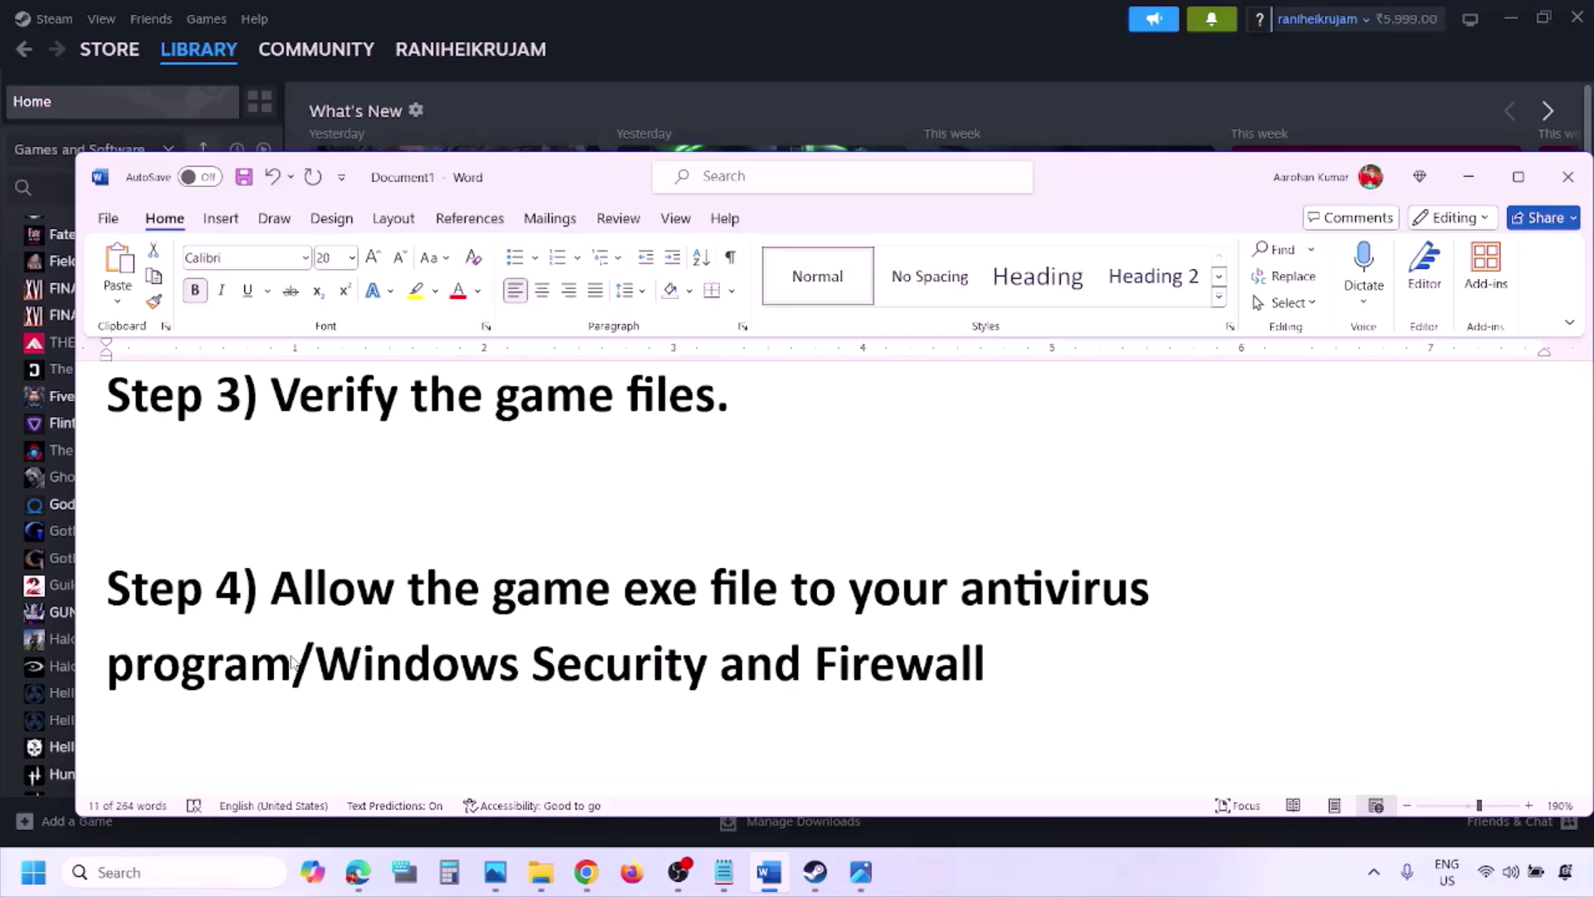
pyautogui.moveTo(322, 664); pyautogui.dragTo(717, 664)
pyautogui.click(1060, 888)
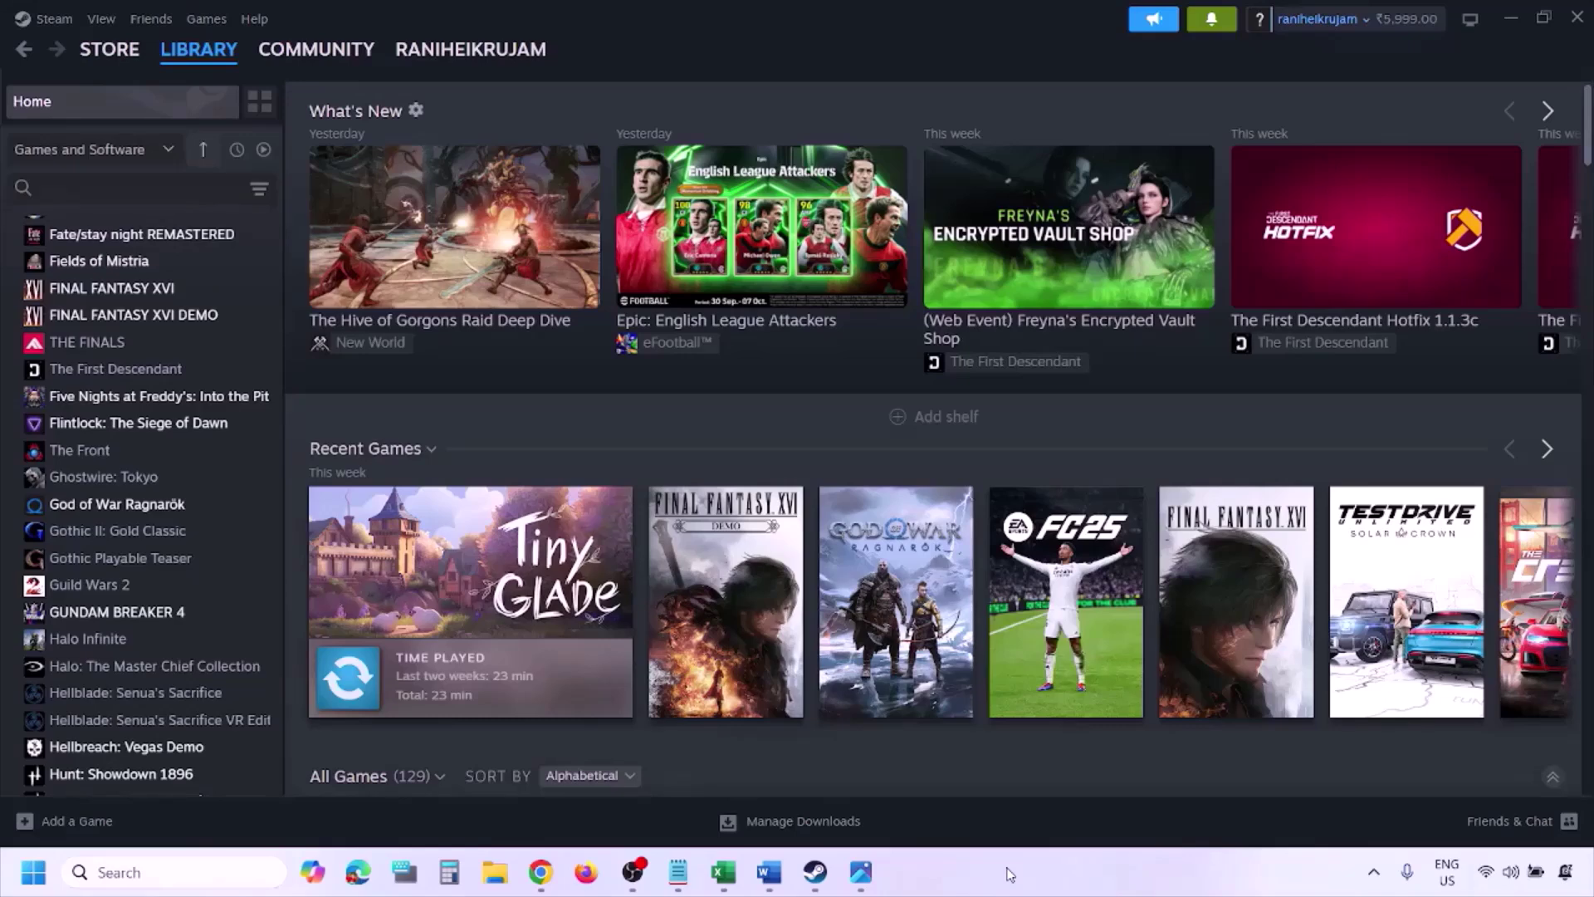
# Open Virus & threat protection in Windows Security by way of the Privacy & security settings
pyautogui.press('super+i')
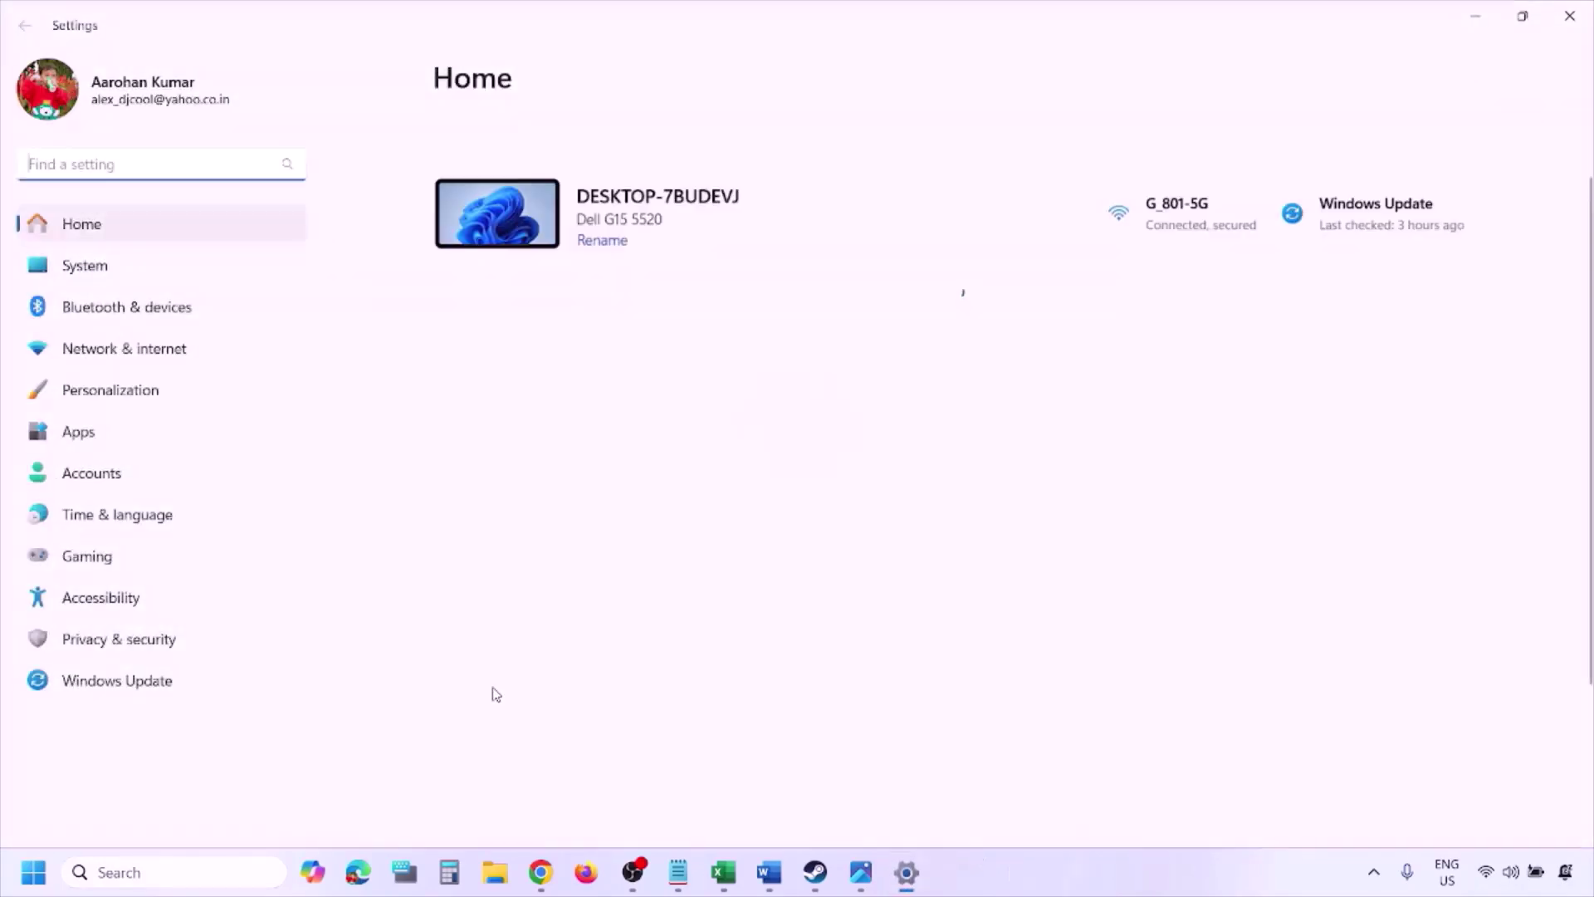
pyautogui.click(166, 650)
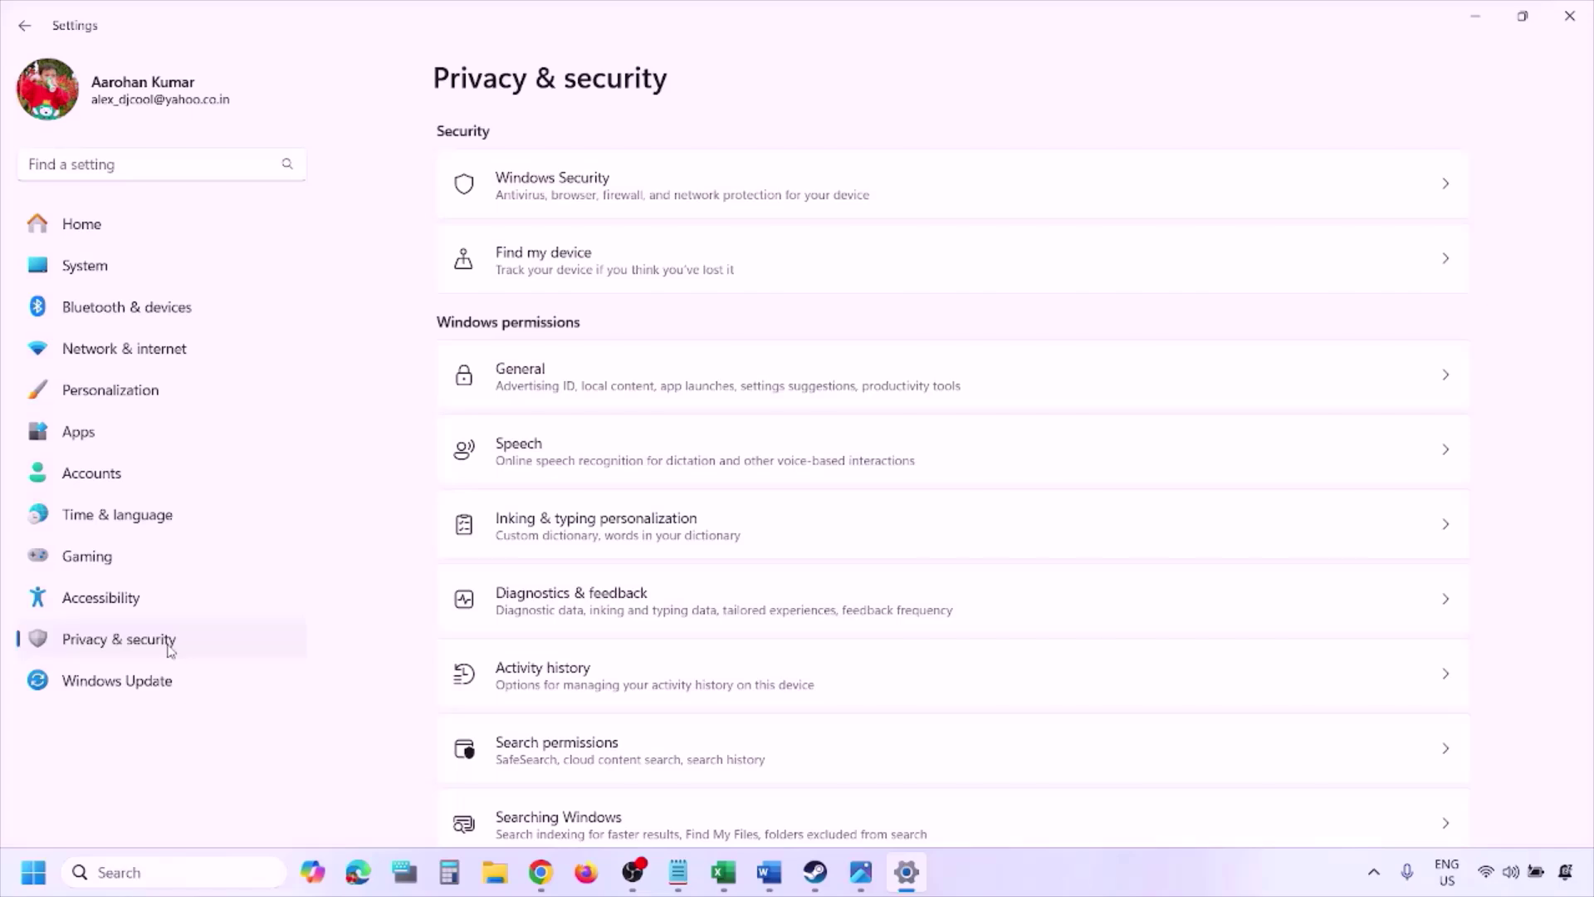
pyautogui.click(575, 198)
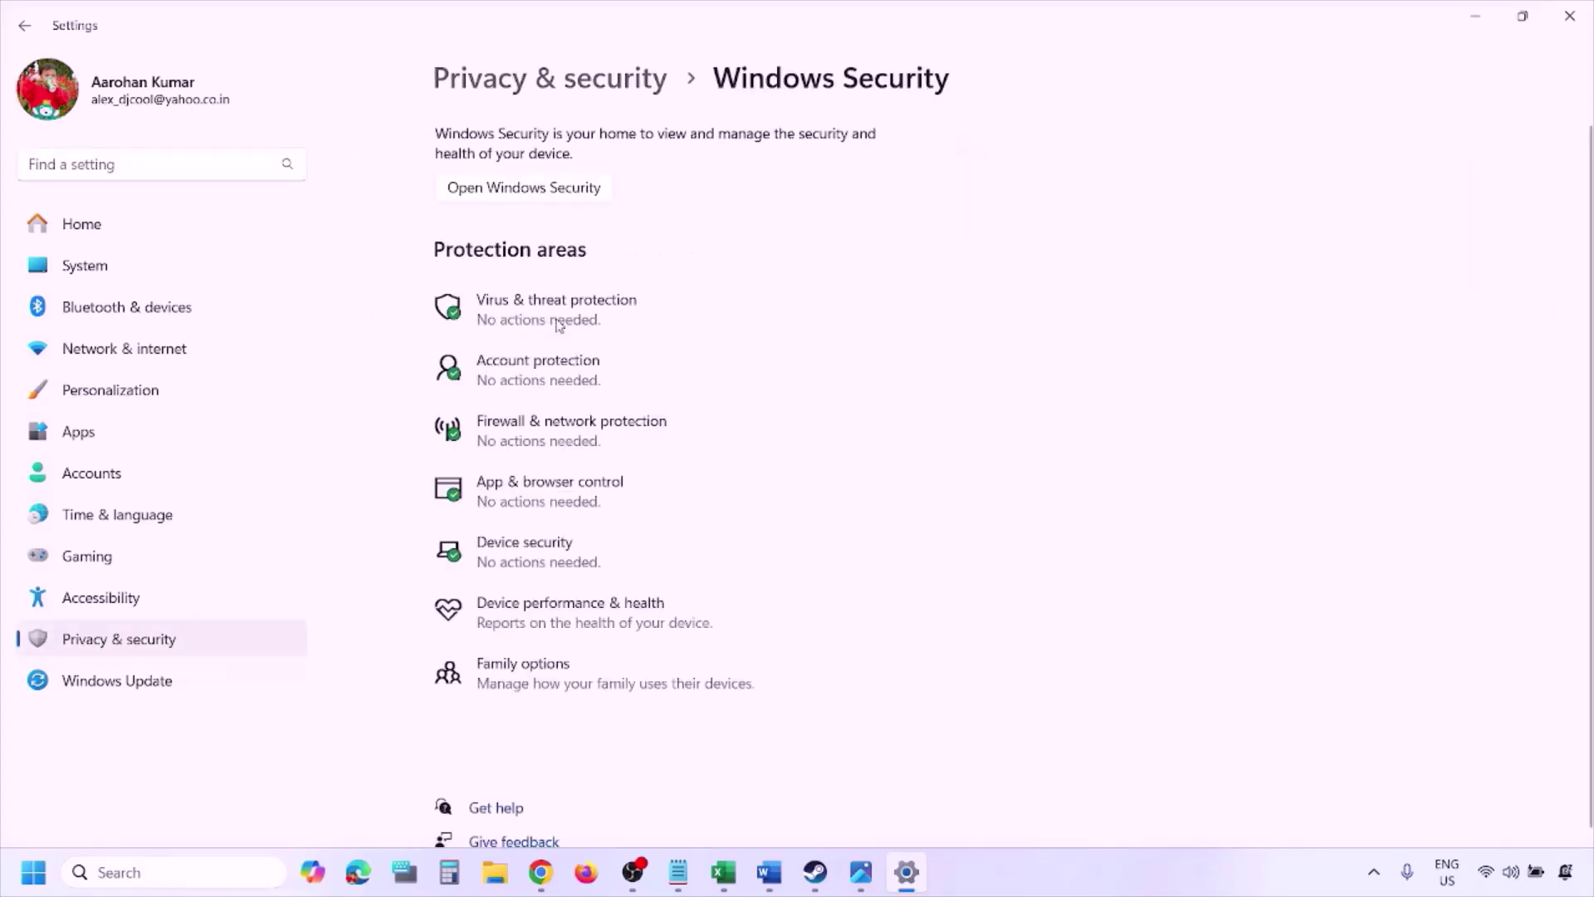
pyautogui.click(584, 323)
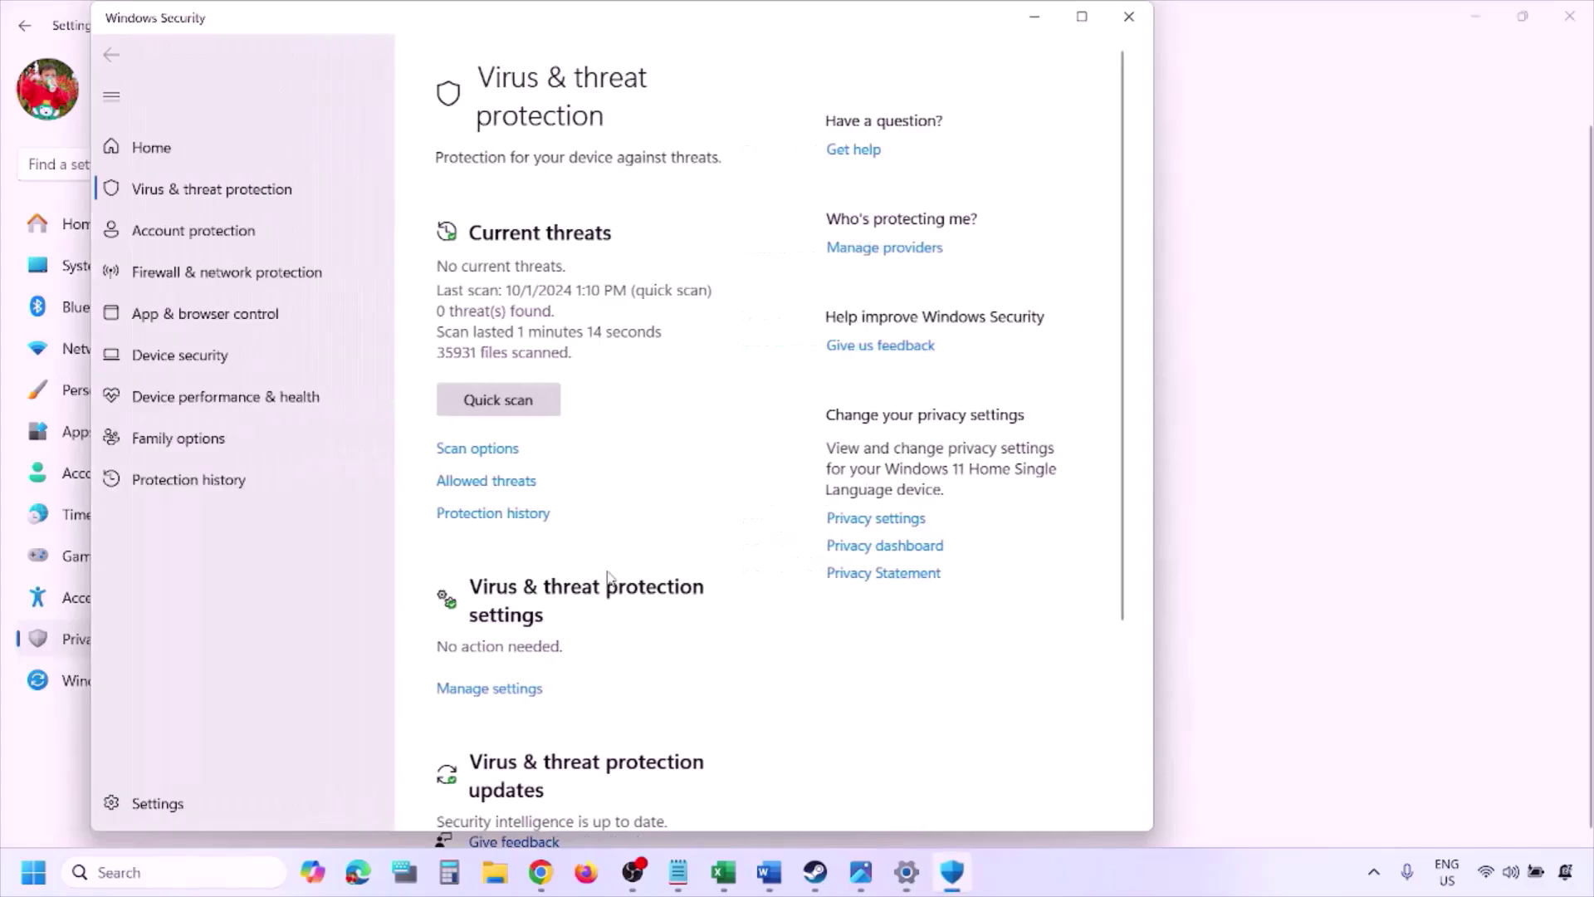
# Open the list of apps allowed through Controlled folder access under Ransomware protection
pyautogui.scroll(-3, 610, 578)
pyautogui.scroll(1, 610, 579)
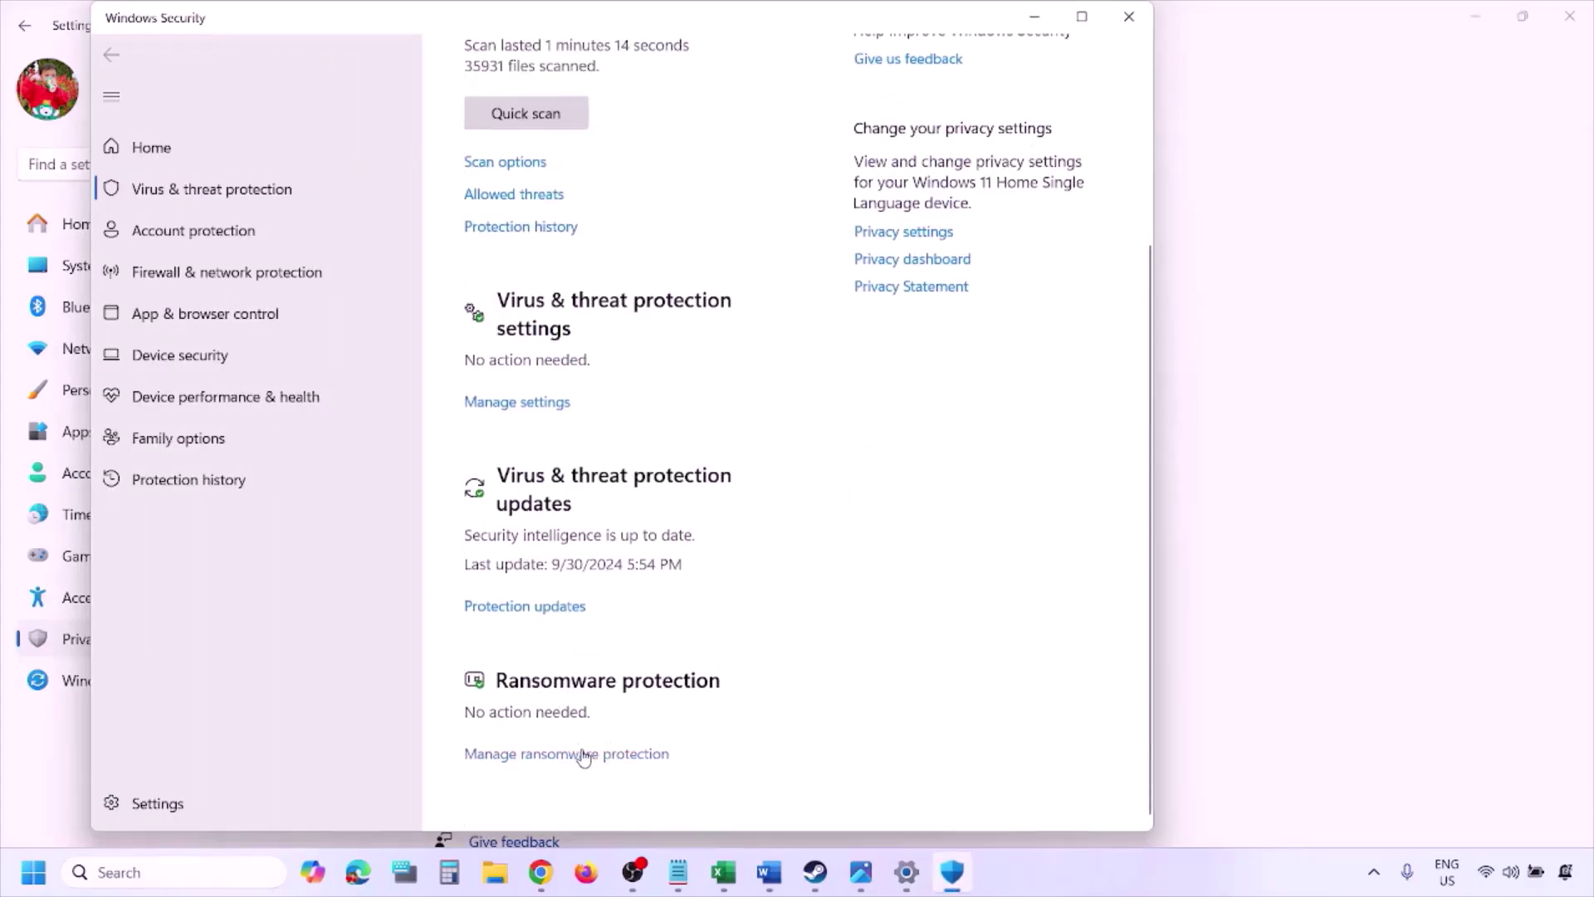
pyautogui.click(583, 755)
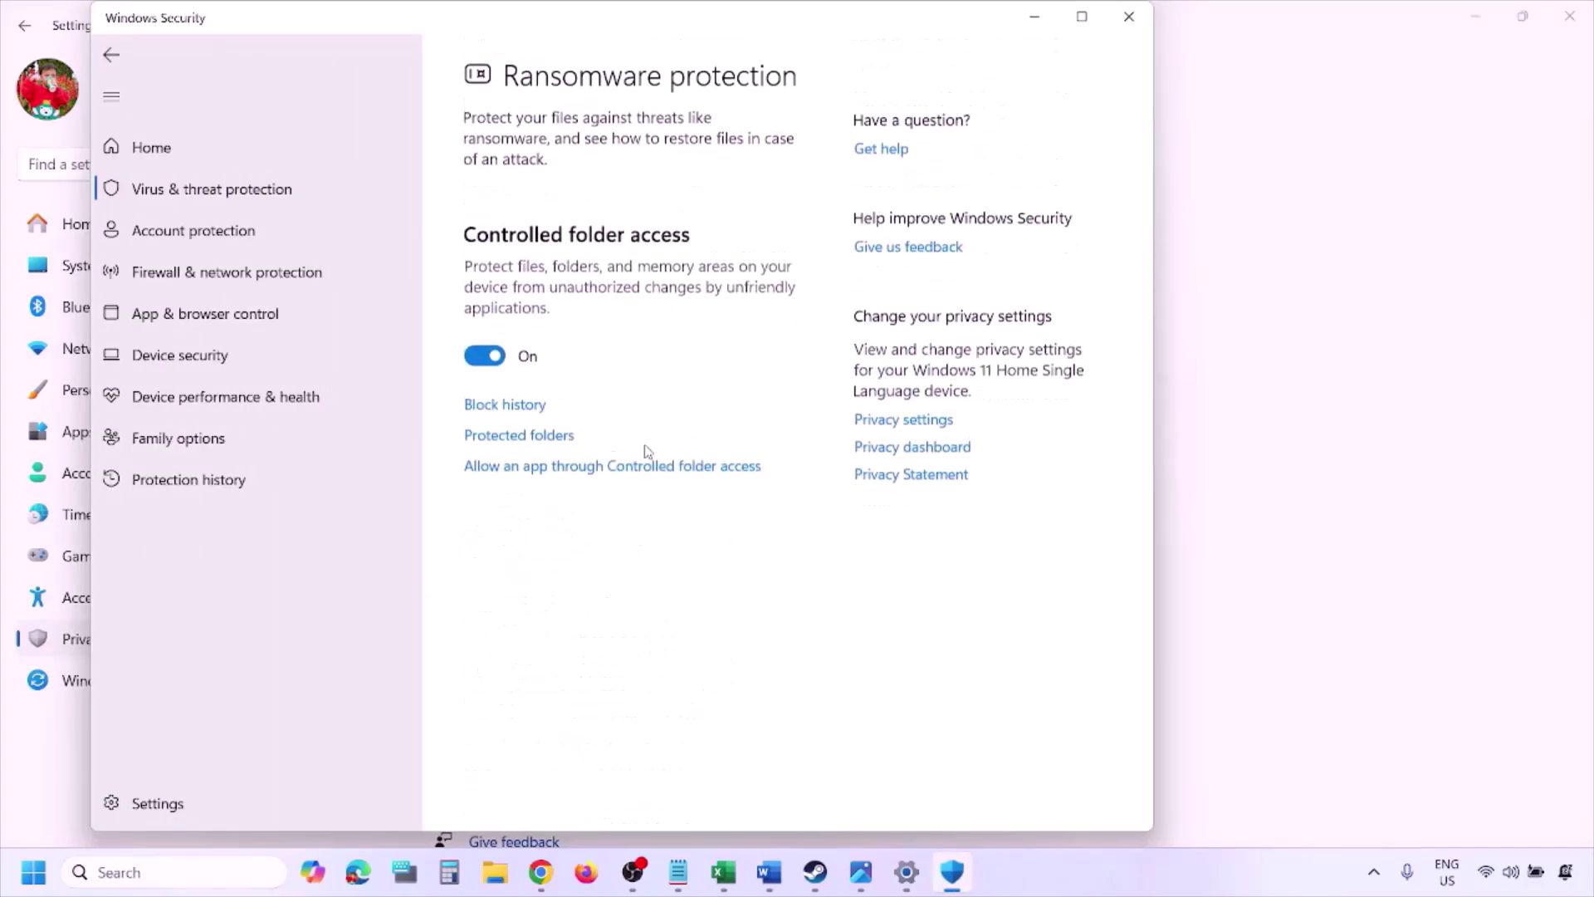
pyautogui.click(604, 467)
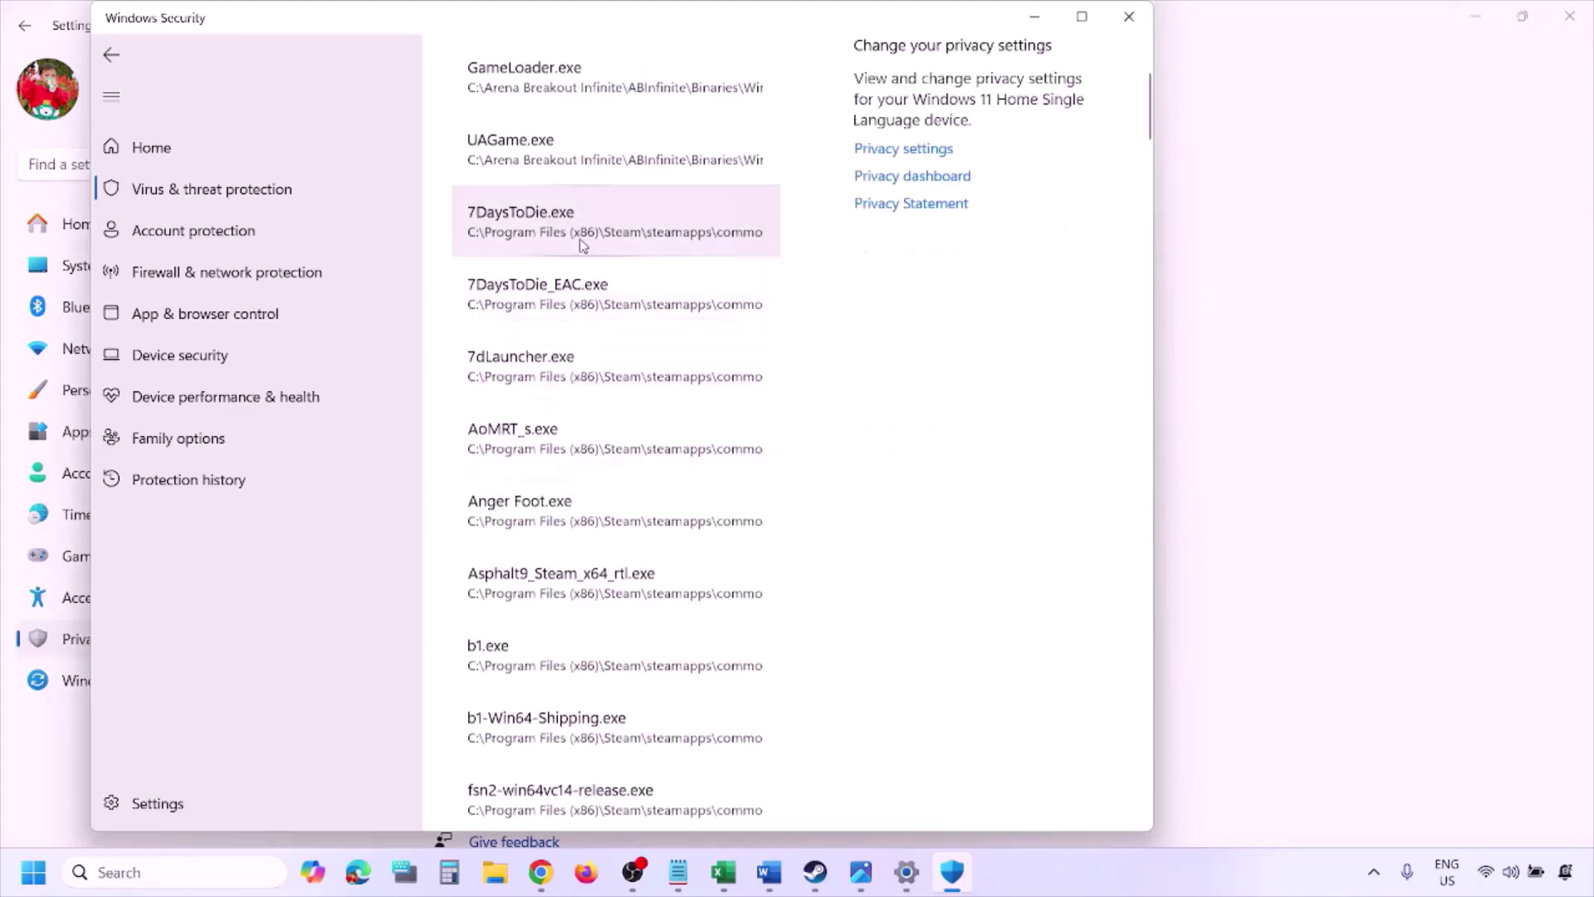
# Start adding an allowed app to Controlled folder access by browsing all apps
pyautogui.scroll(4, 580, 249)
pyautogui.click(588, 284)
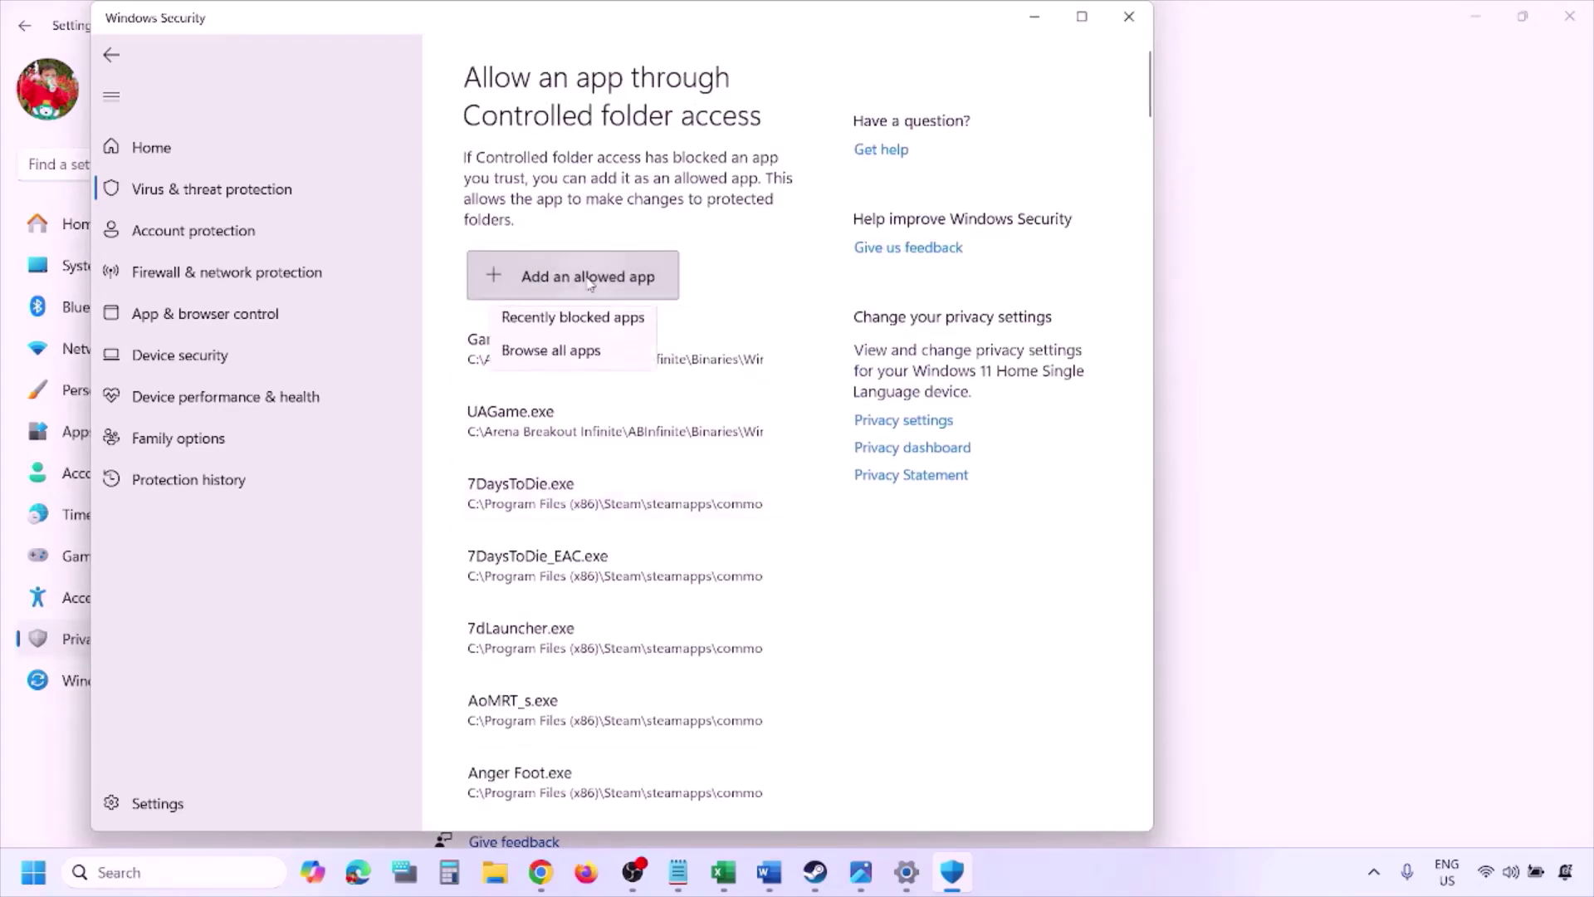
pyautogui.click(599, 362)
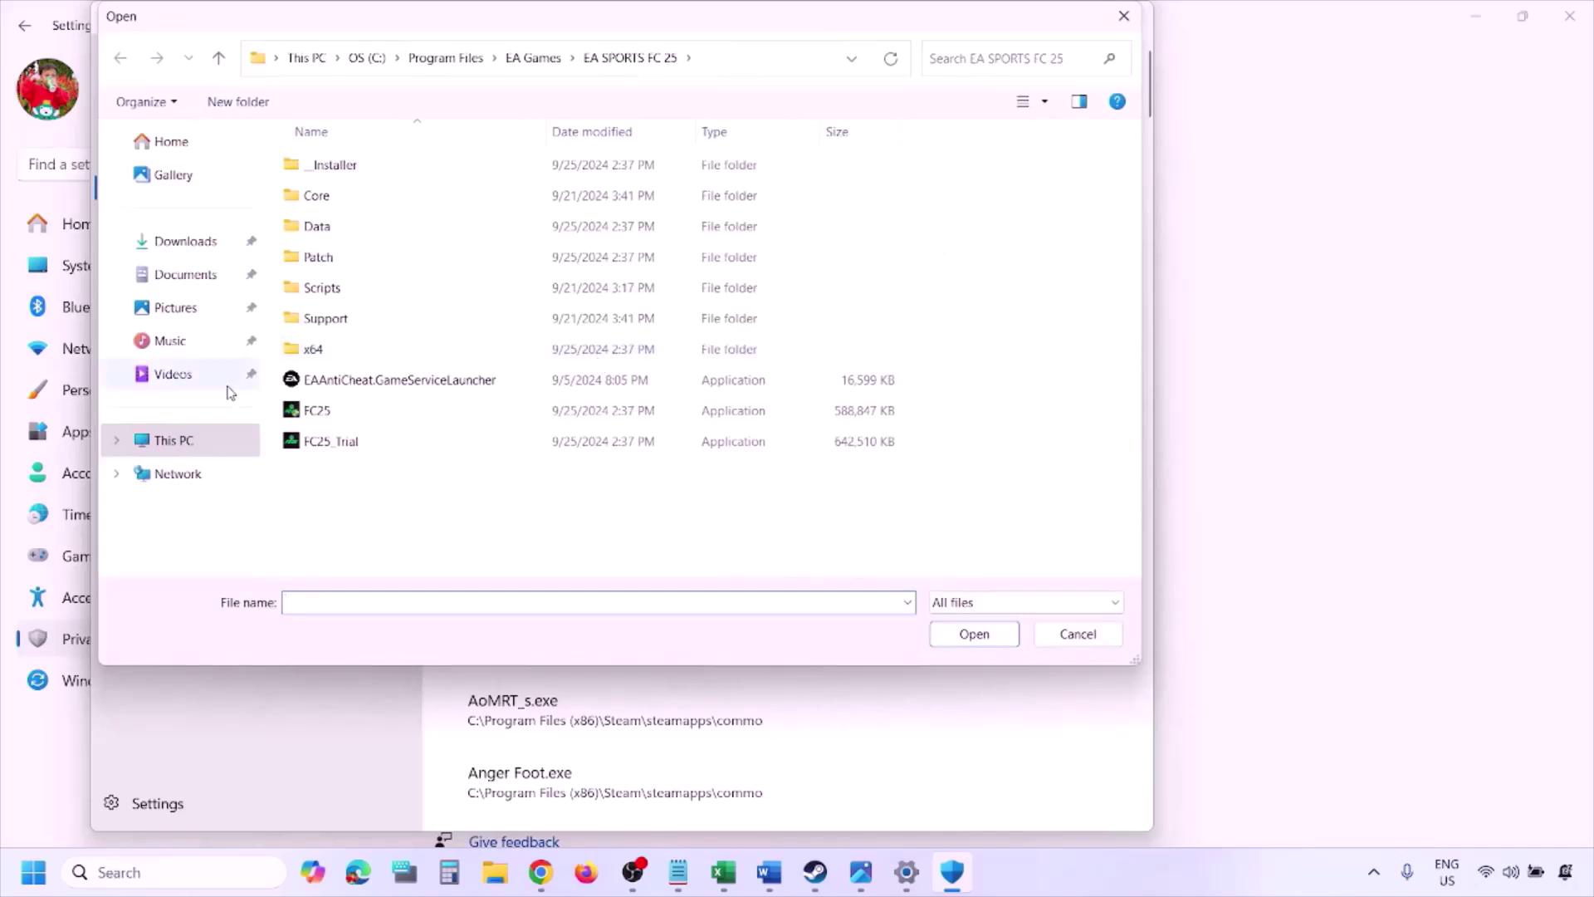
# Browse to C:\Program Files (x86)\Steam\steamapps to show where the game's executable is found, and close the file picker without adding an app
pyautogui.click(171, 440)
pyautogui.click(437, 182)
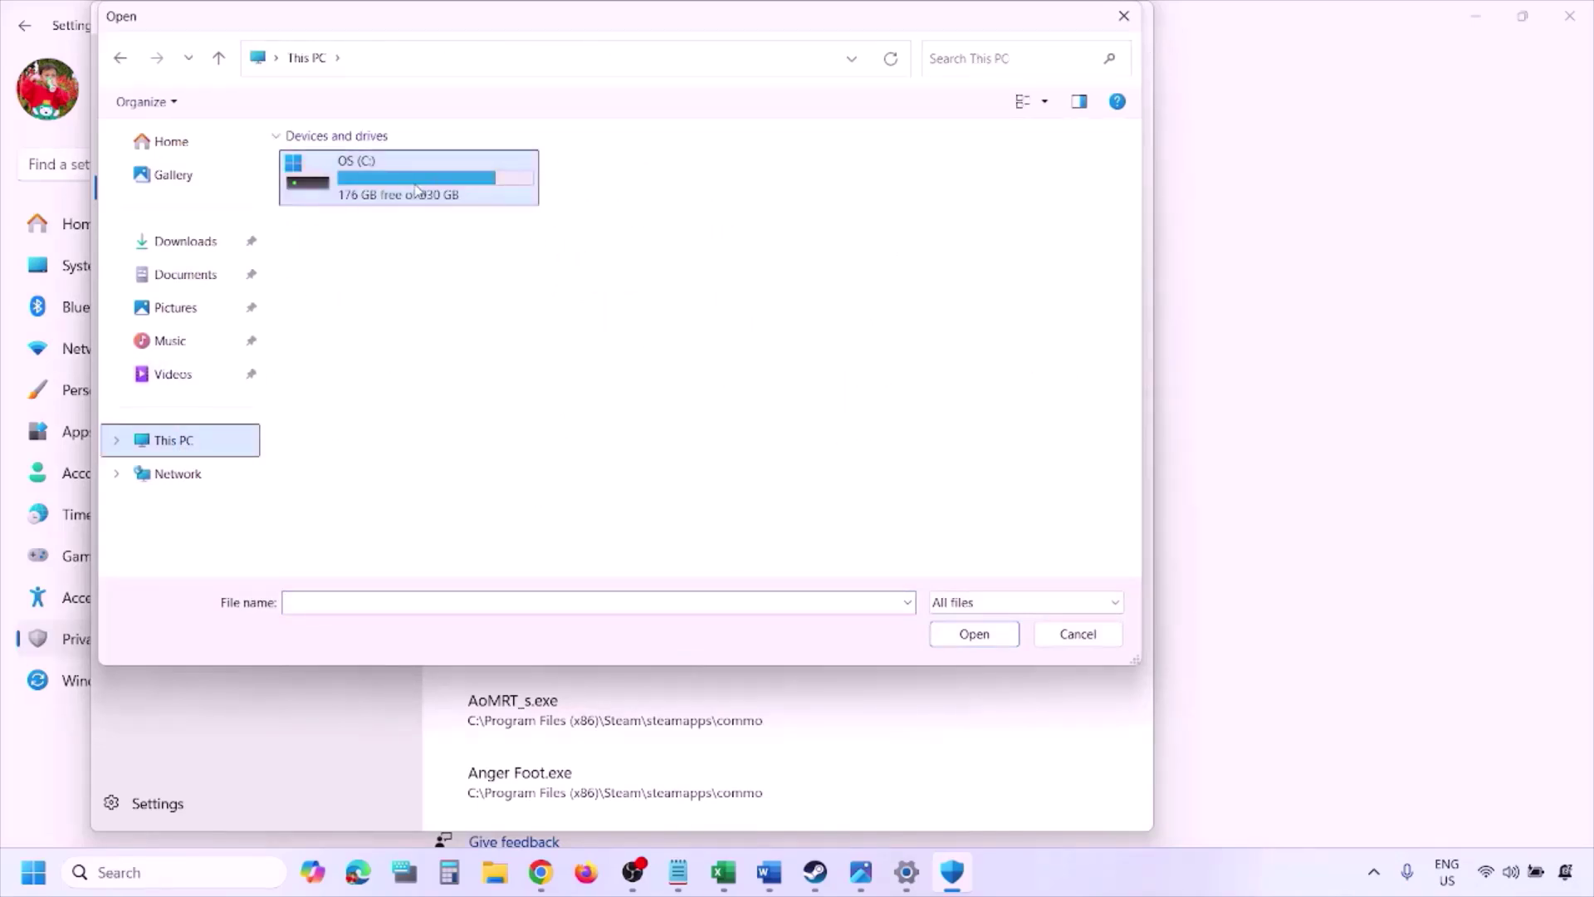
pyautogui.doubleClick(416, 189)
pyautogui.scroll(-3, 416, 192)
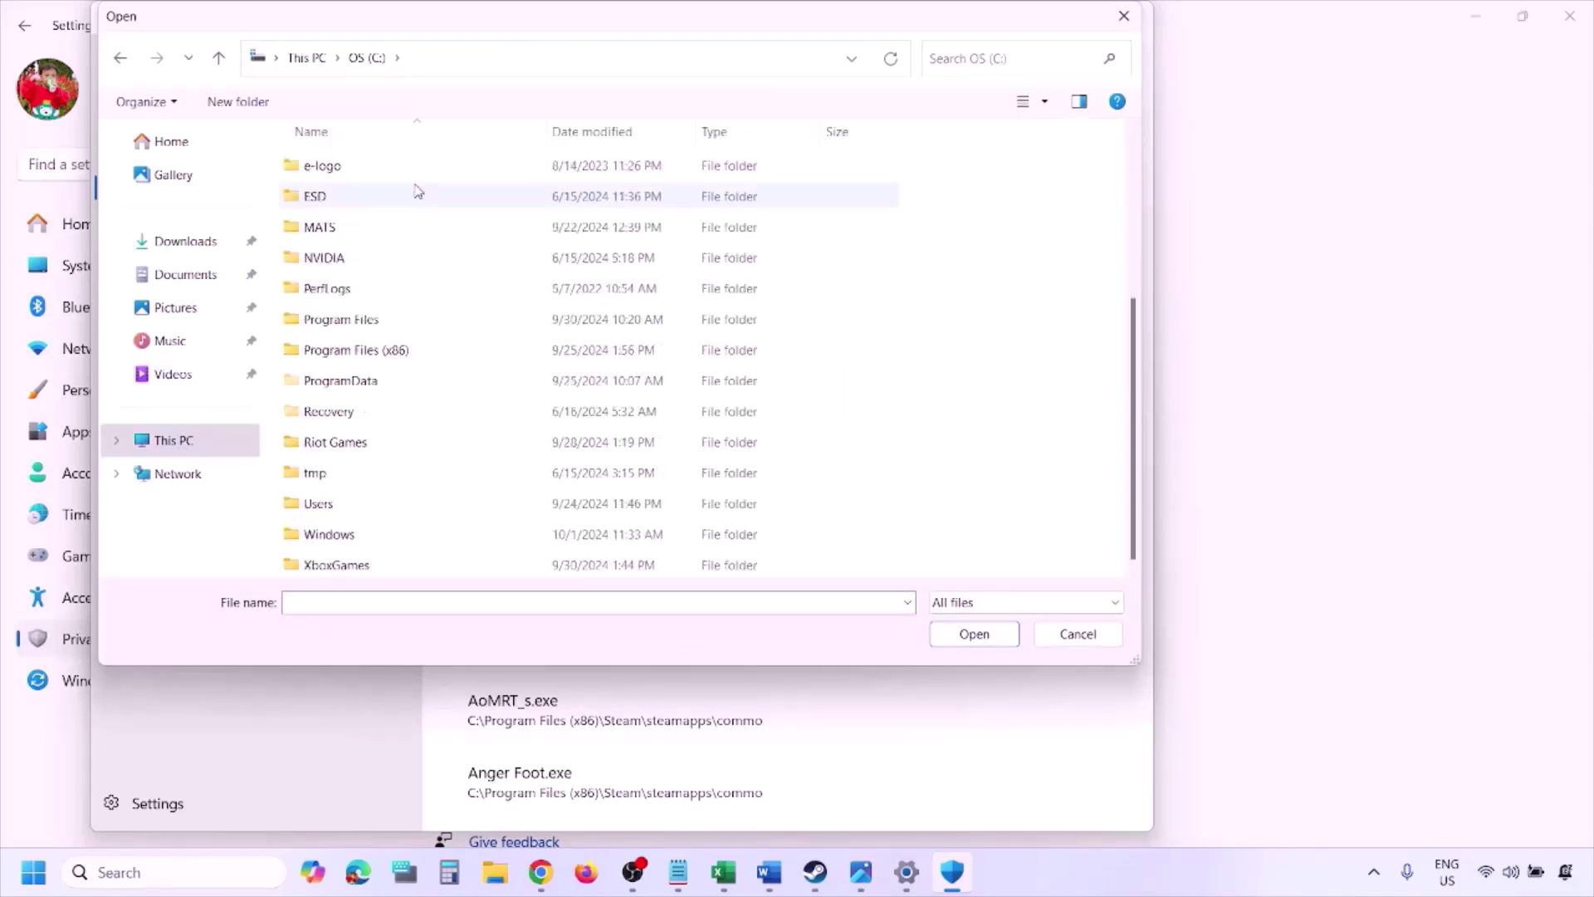
pyautogui.doubleClick(401, 349)
pyautogui.scroll(-4, 402, 349)
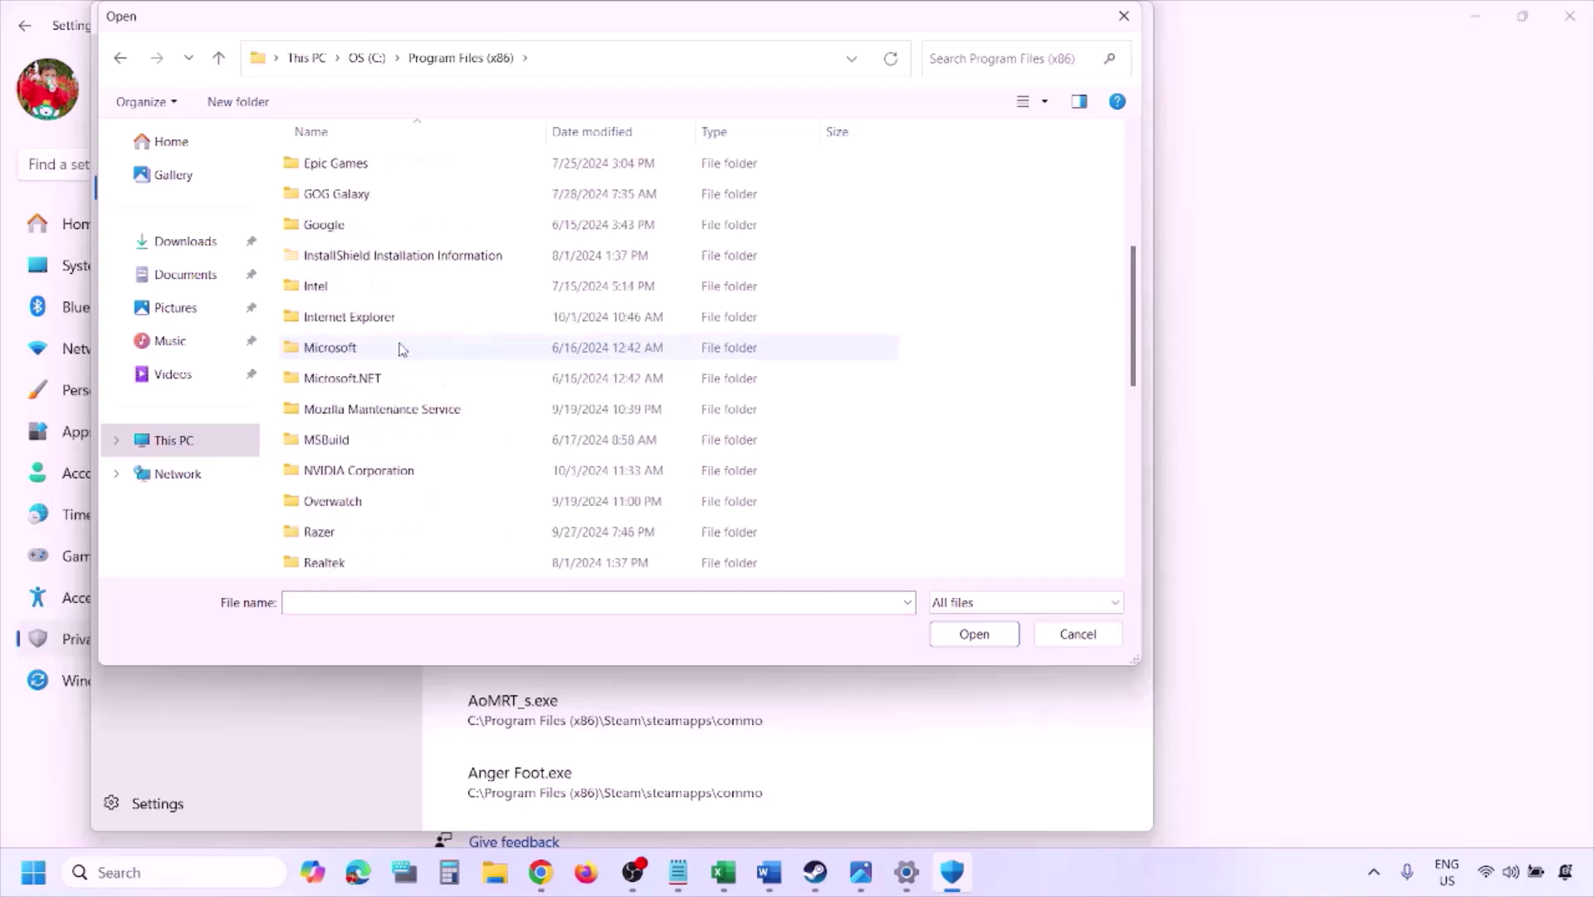
pyautogui.scroll(-4, 402, 349)
pyautogui.doubleClick(357, 287)
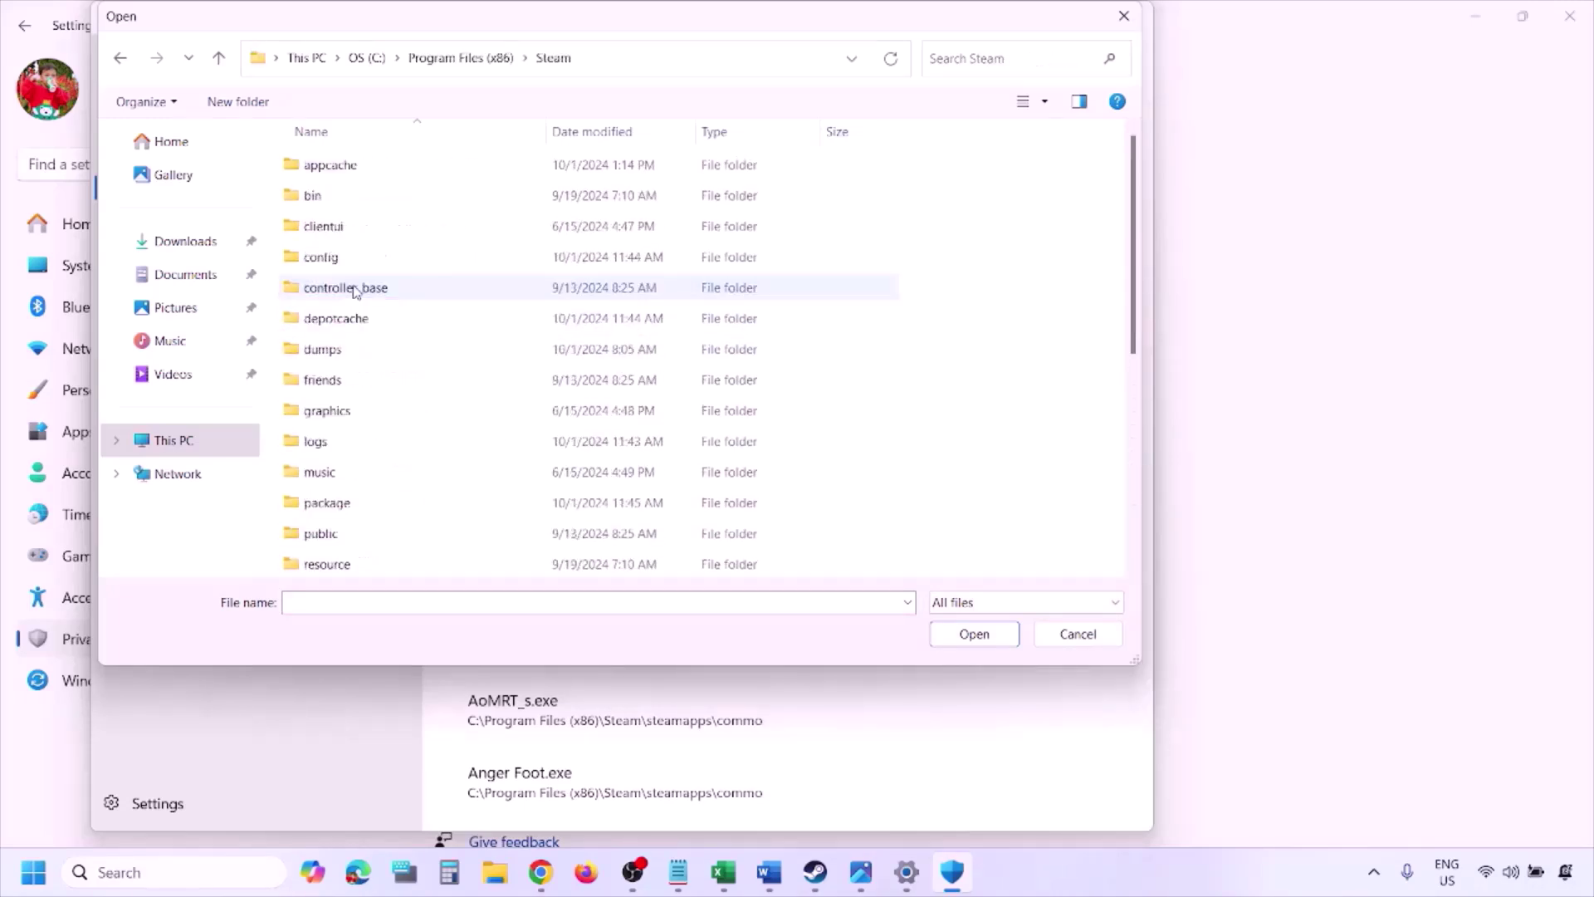
pyautogui.scroll(-4, 375, 236)
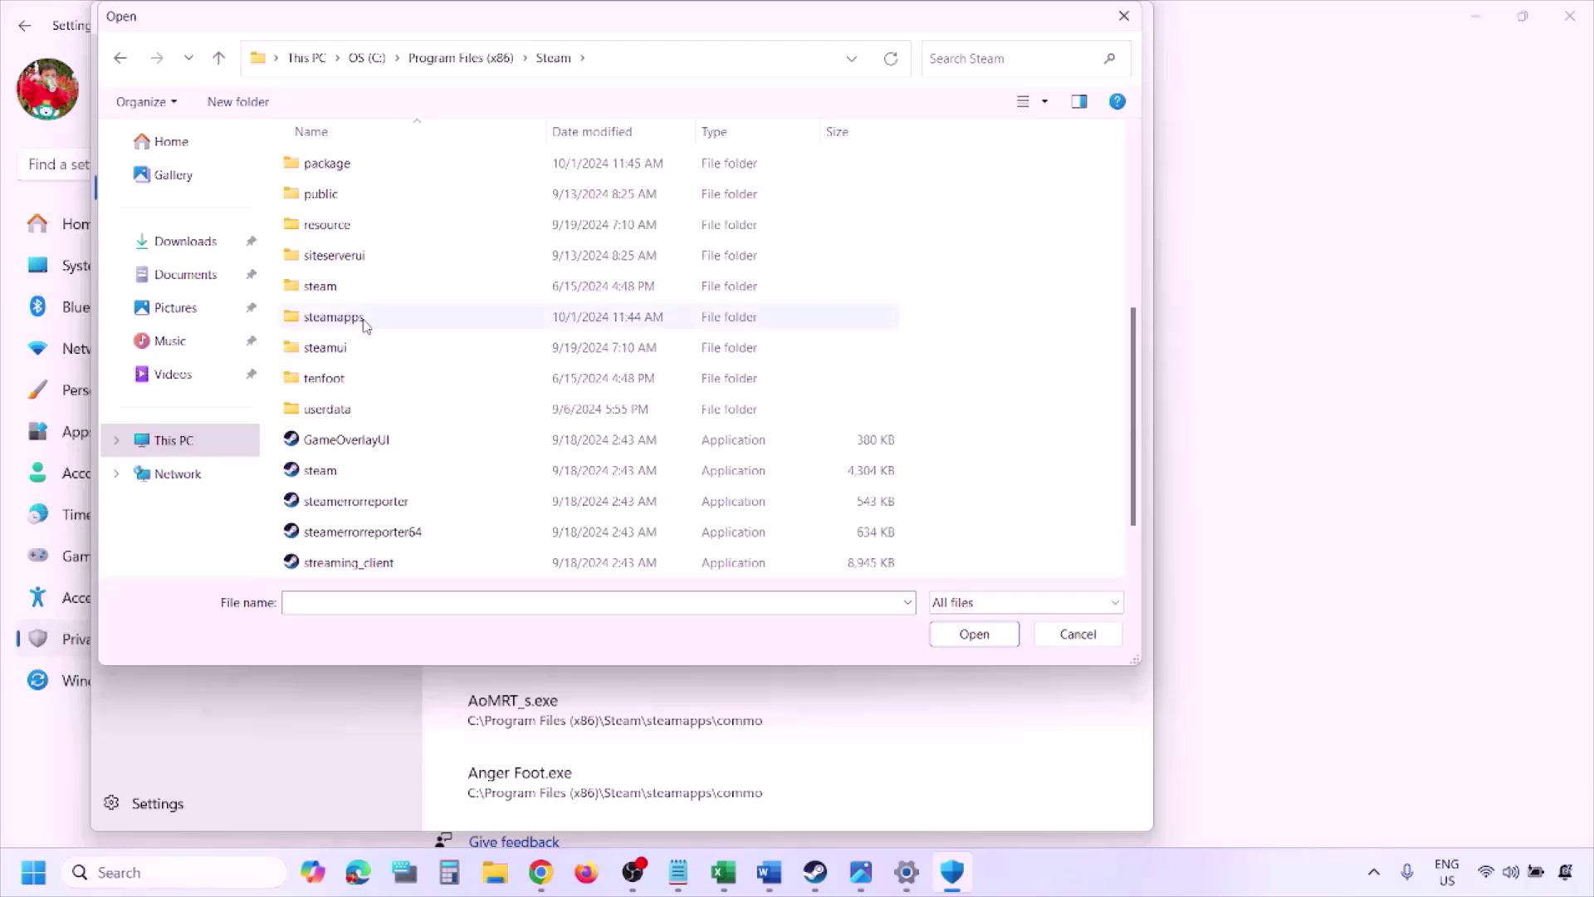
pyautogui.doubleClick(367, 320)
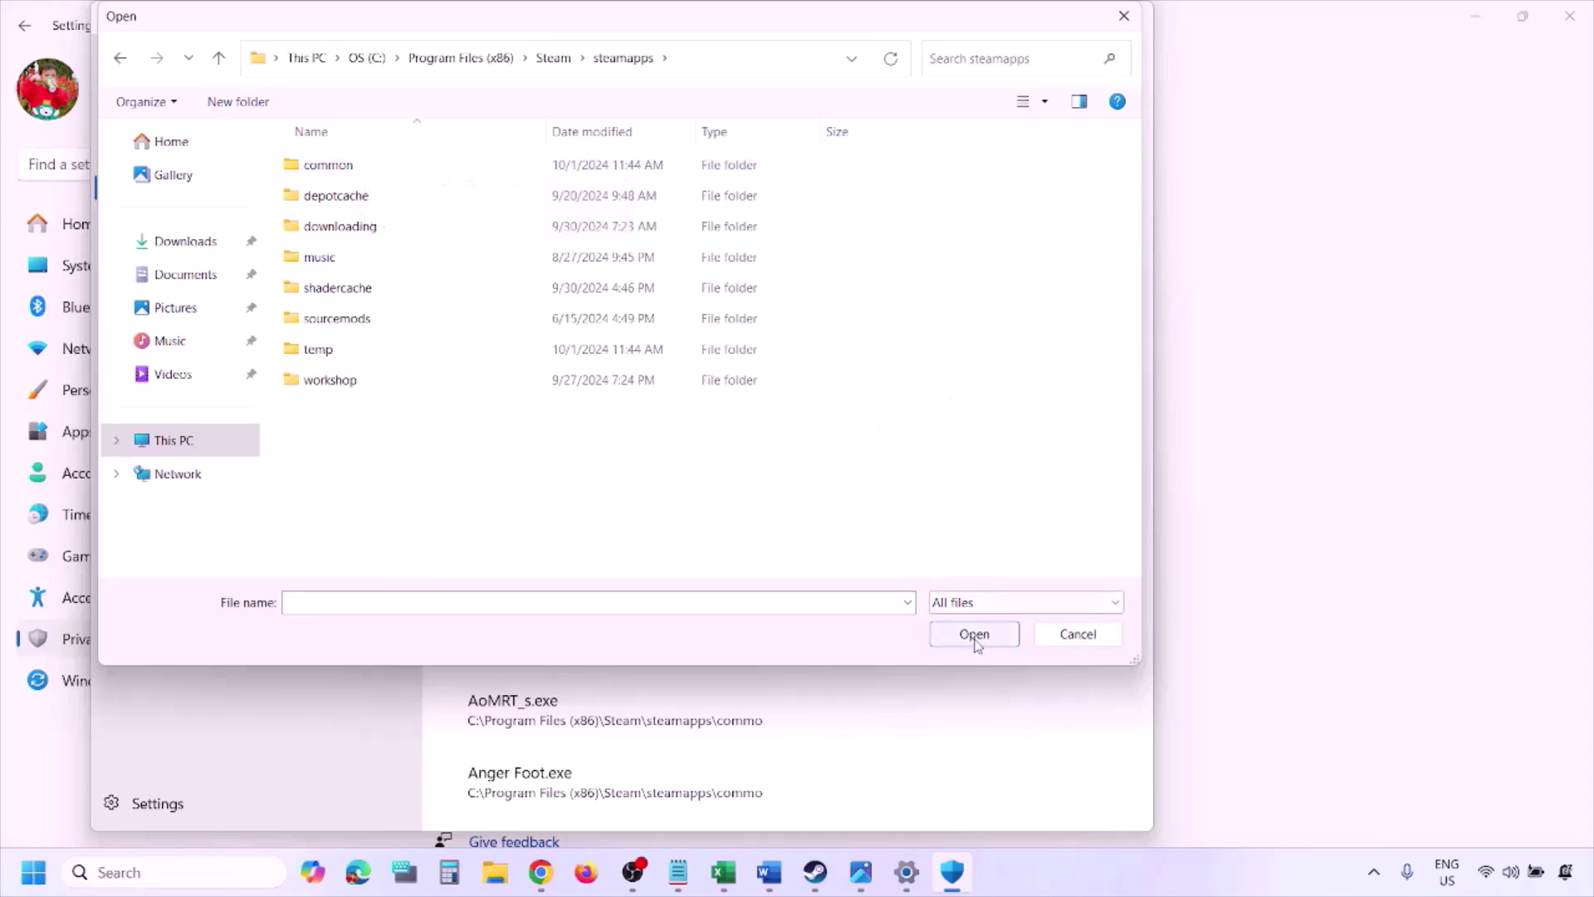
pyautogui.click(1072, 643)
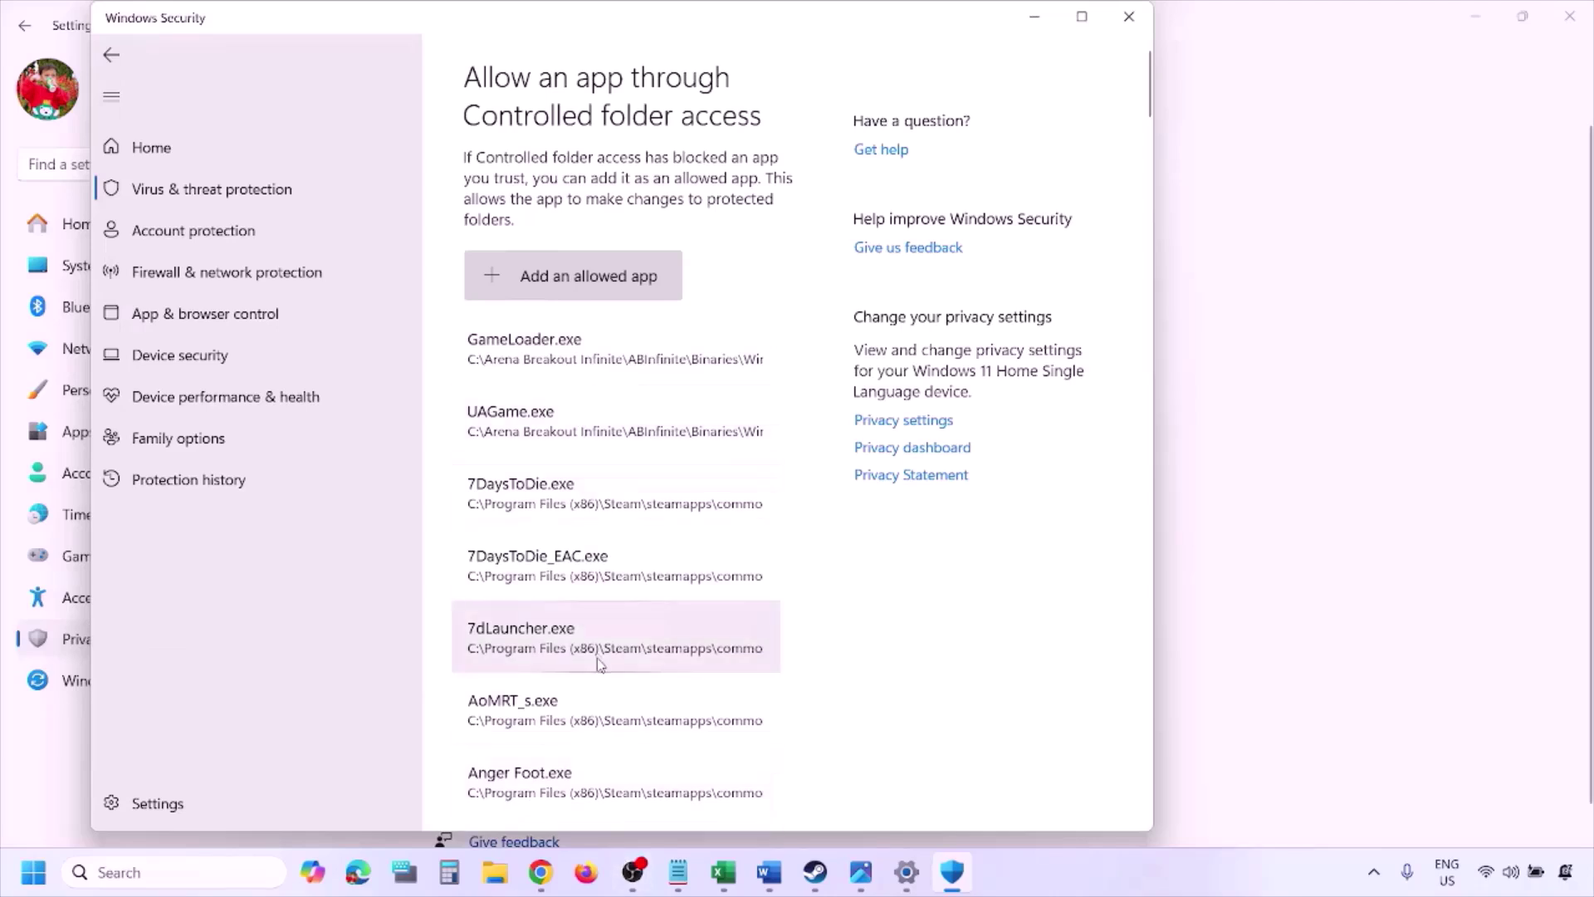
# Search Windows for Control Panel and open it
pyautogui.click(164, 872)
pyautogui.write('ontrol')
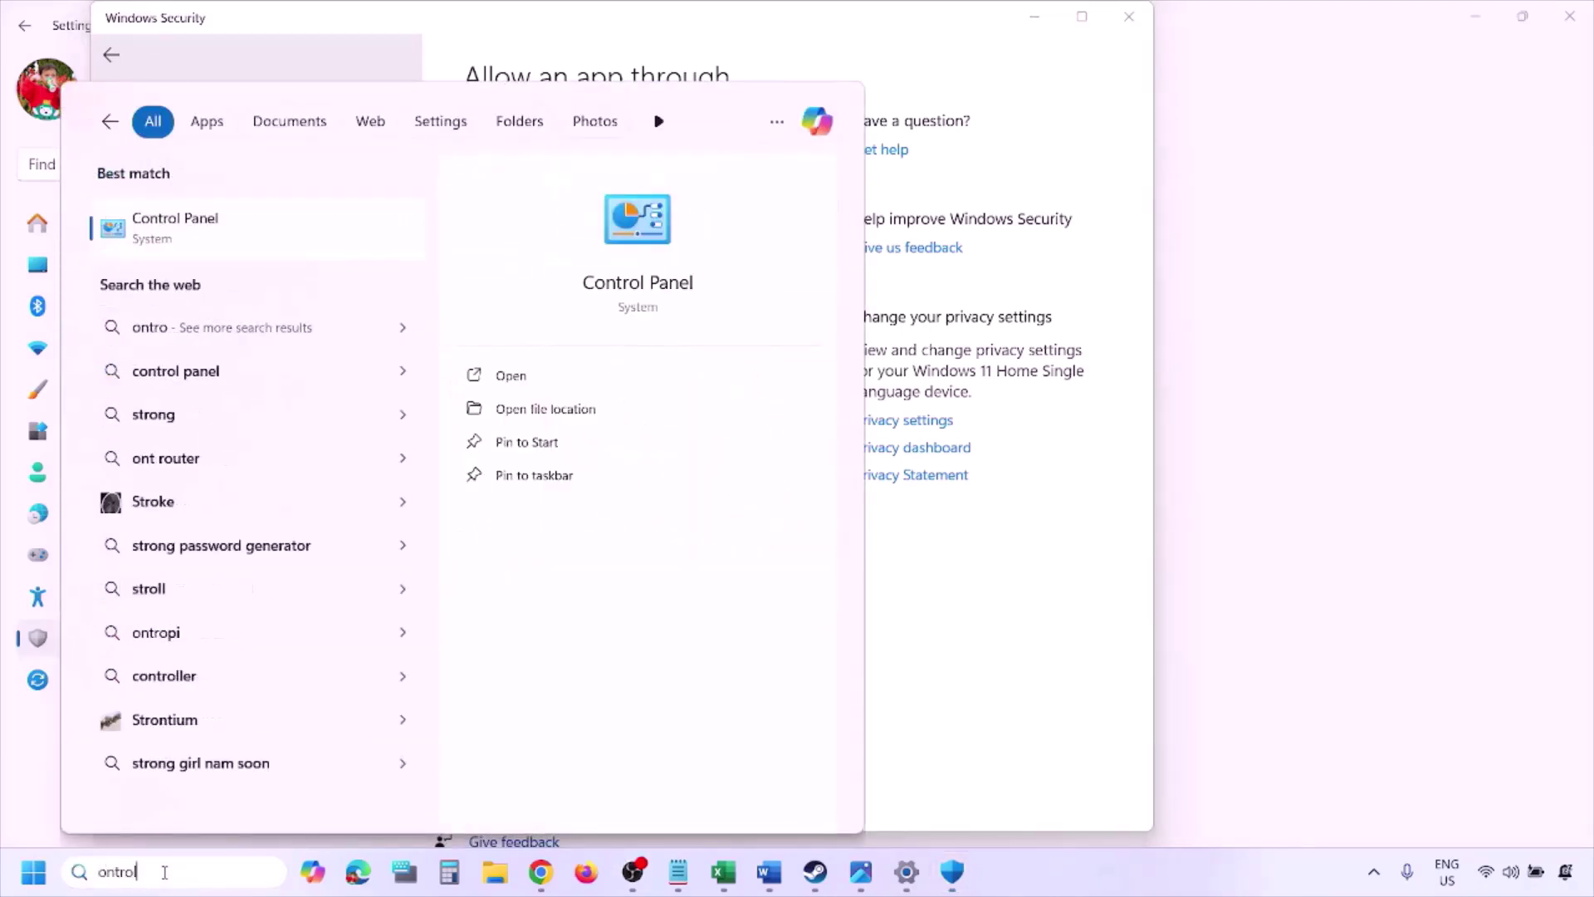
pyautogui.press('Return')
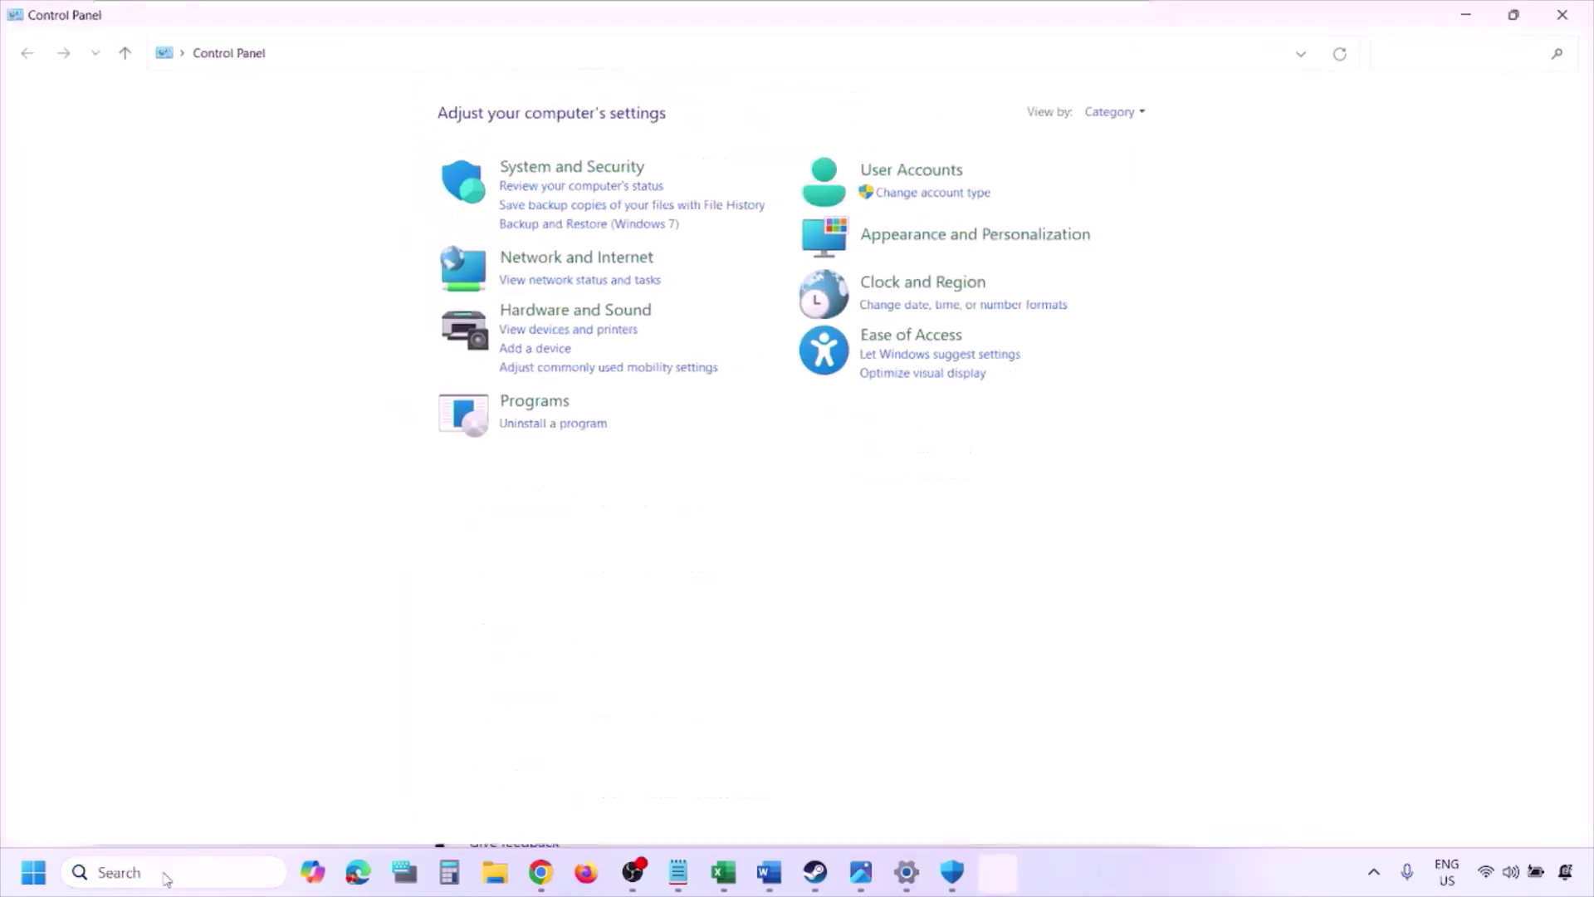
# Open the list of apps allowed through Windows Defender Firewall in Control Panel and enable changing its settings
pyautogui.click(549, 167)
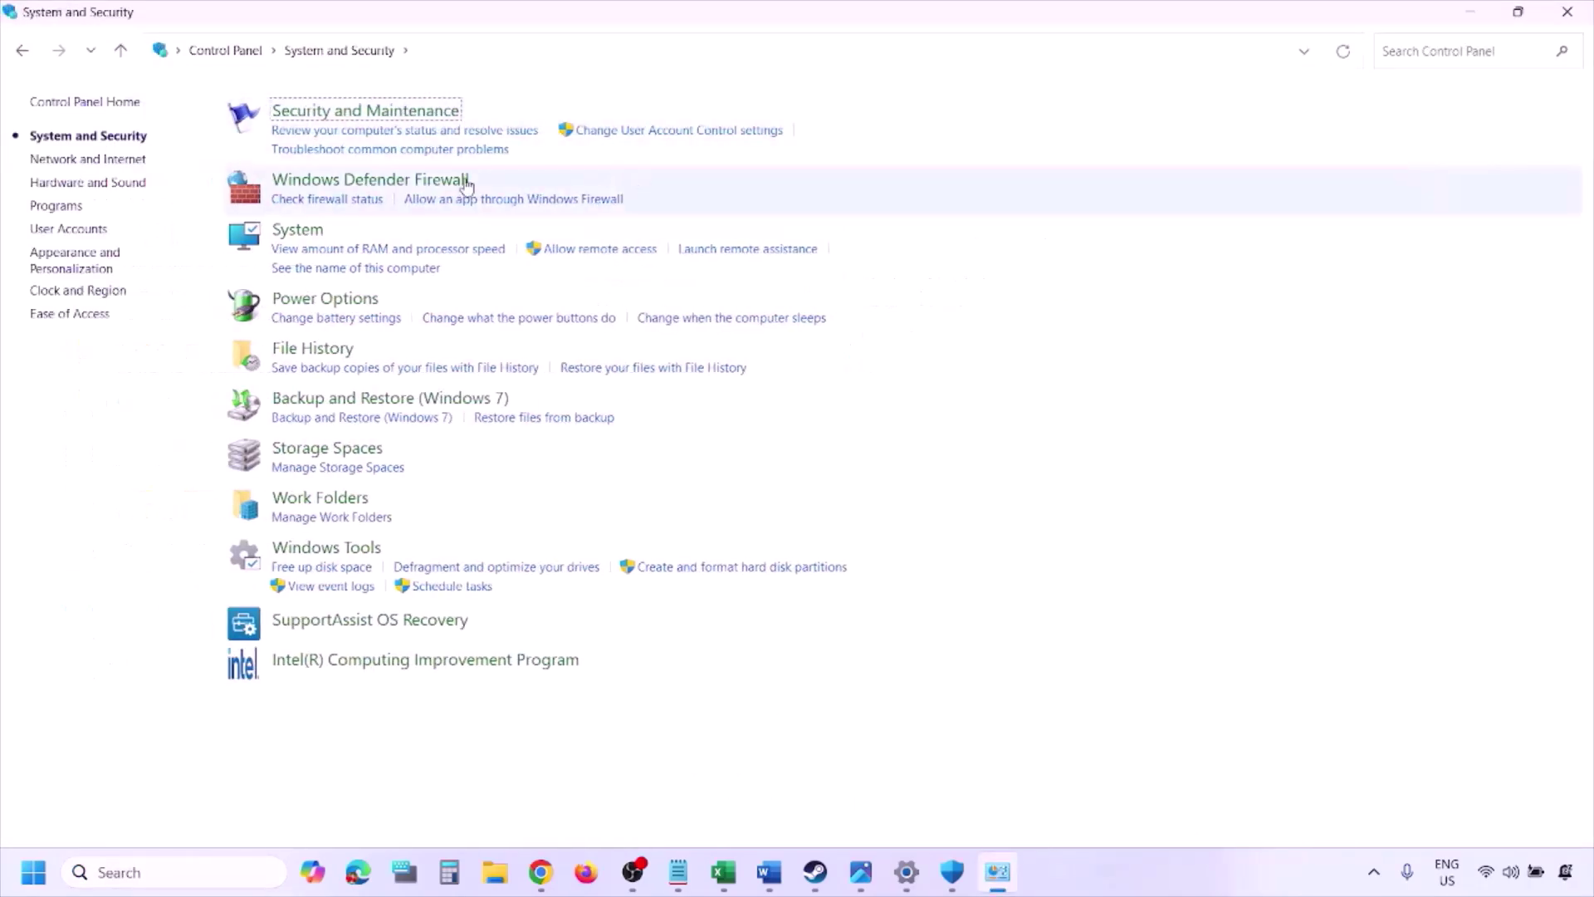
pyautogui.click(539, 179)
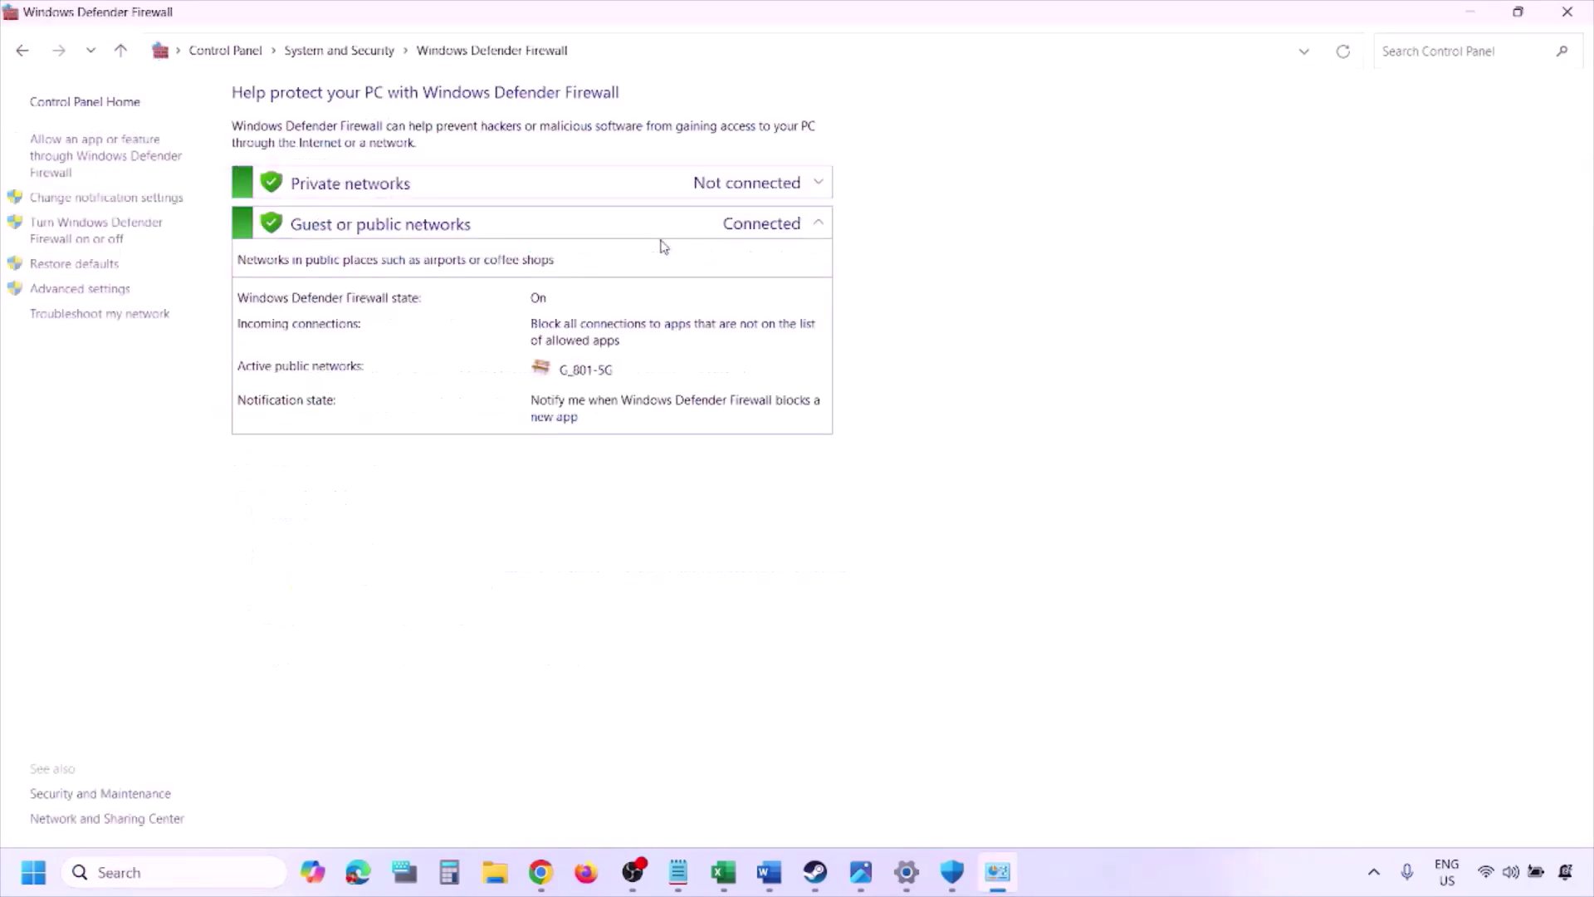
pyautogui.click(109, 154)
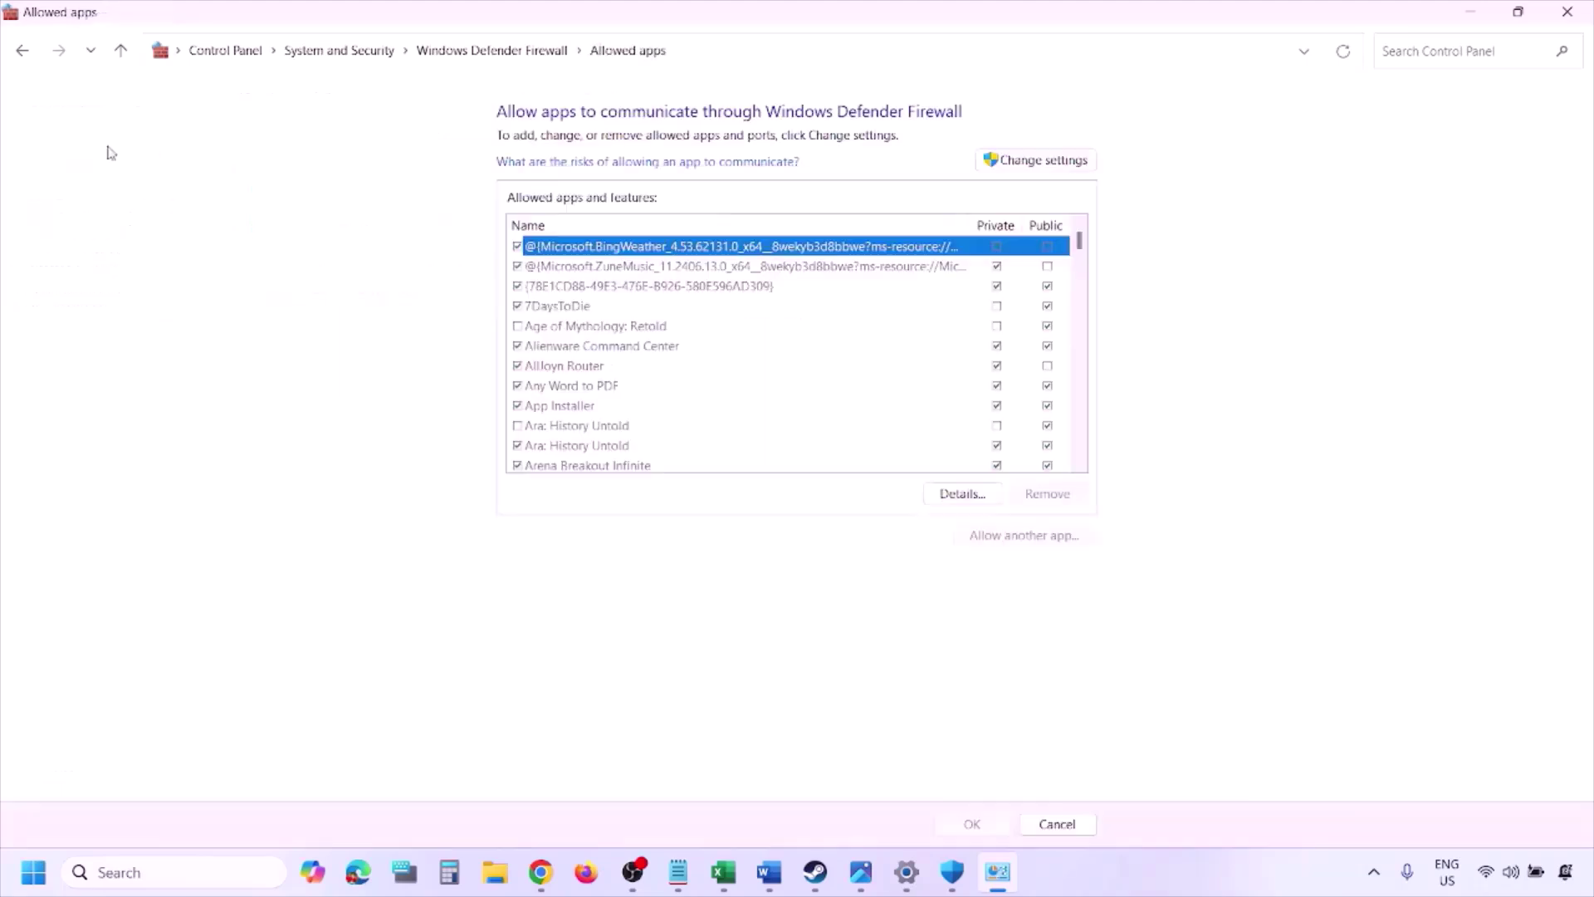
pyautogui.click(1068, 159)
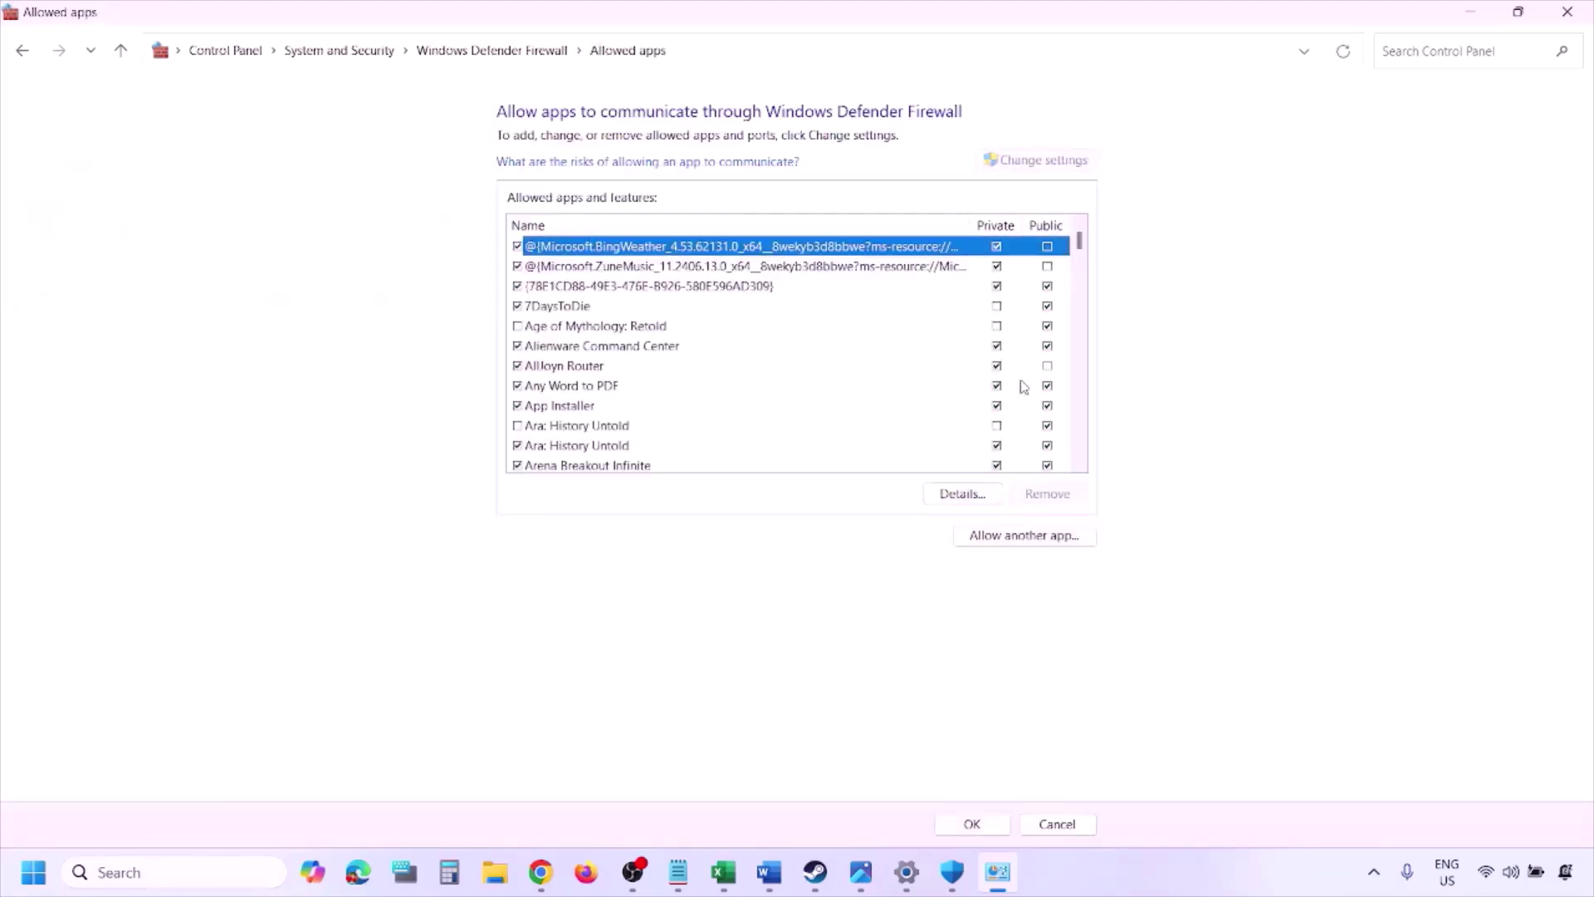
# Start allowing another app through the firewall, browse to This PC, and close the dialogs and Control Panel without adding an app
pyautogui.click(1023, 535)
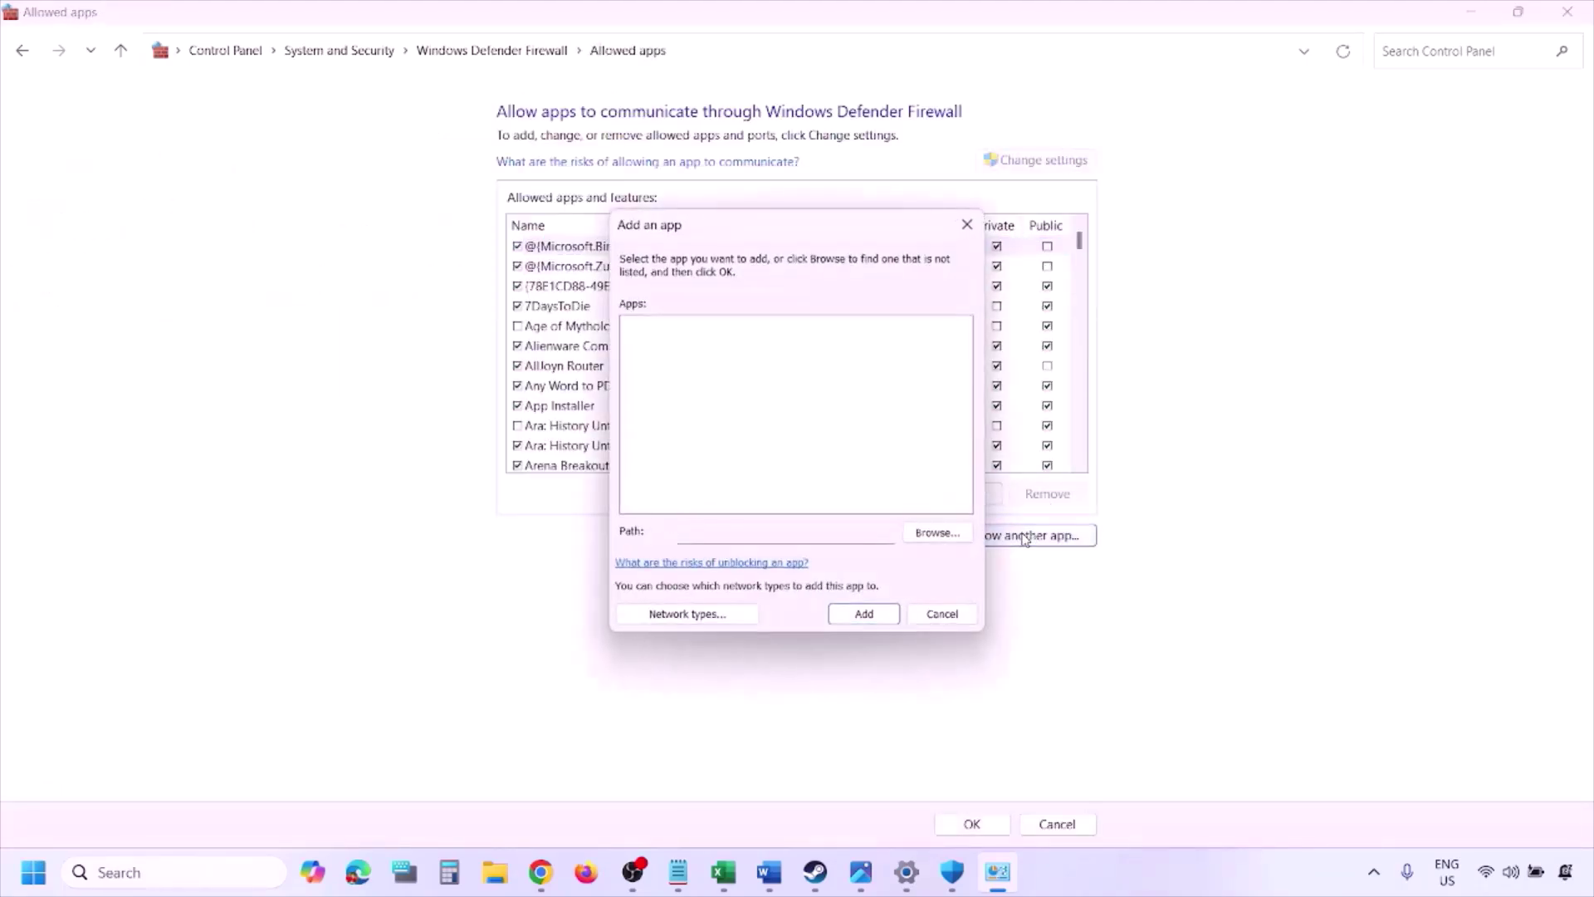
pyautogui.click(943, 536)
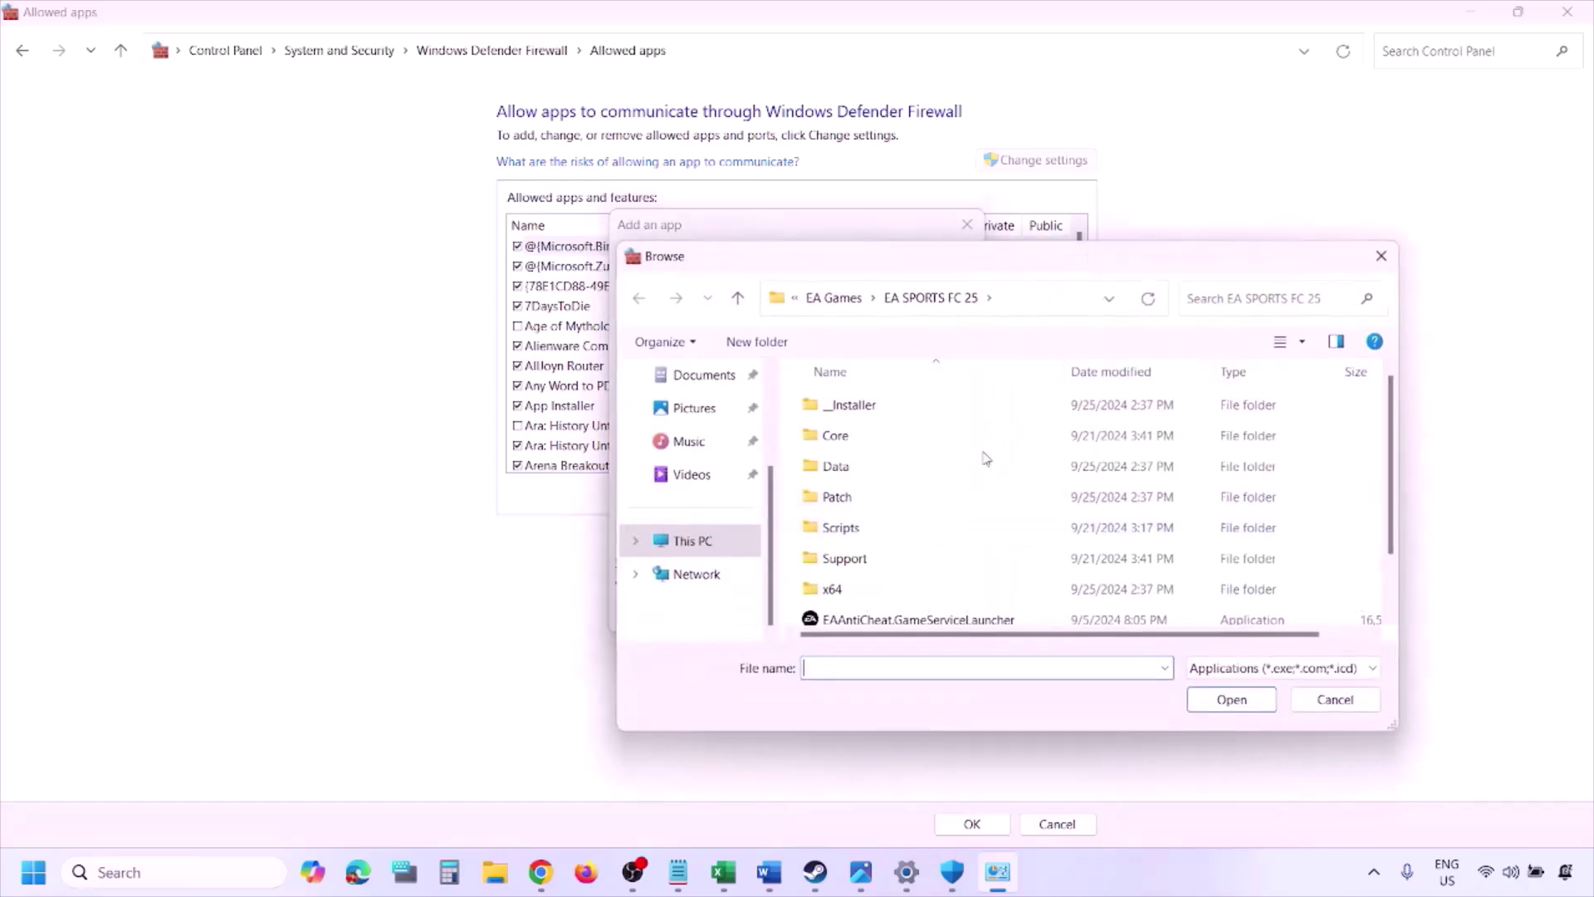
pyautogui.click(731, 545)
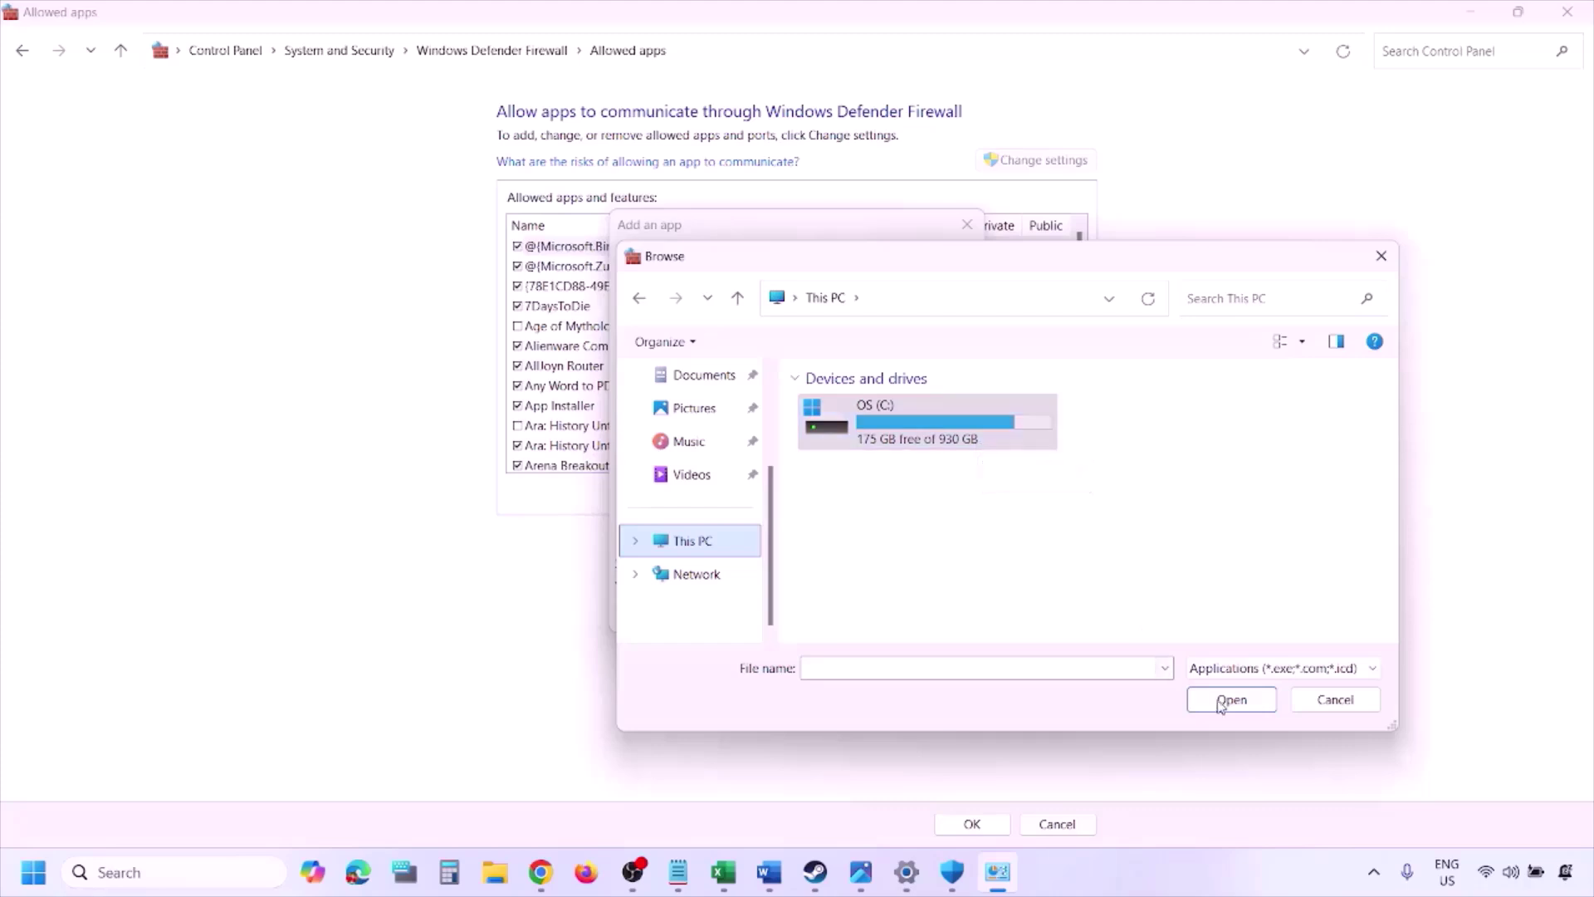
pyautogui.click(1335, 699)
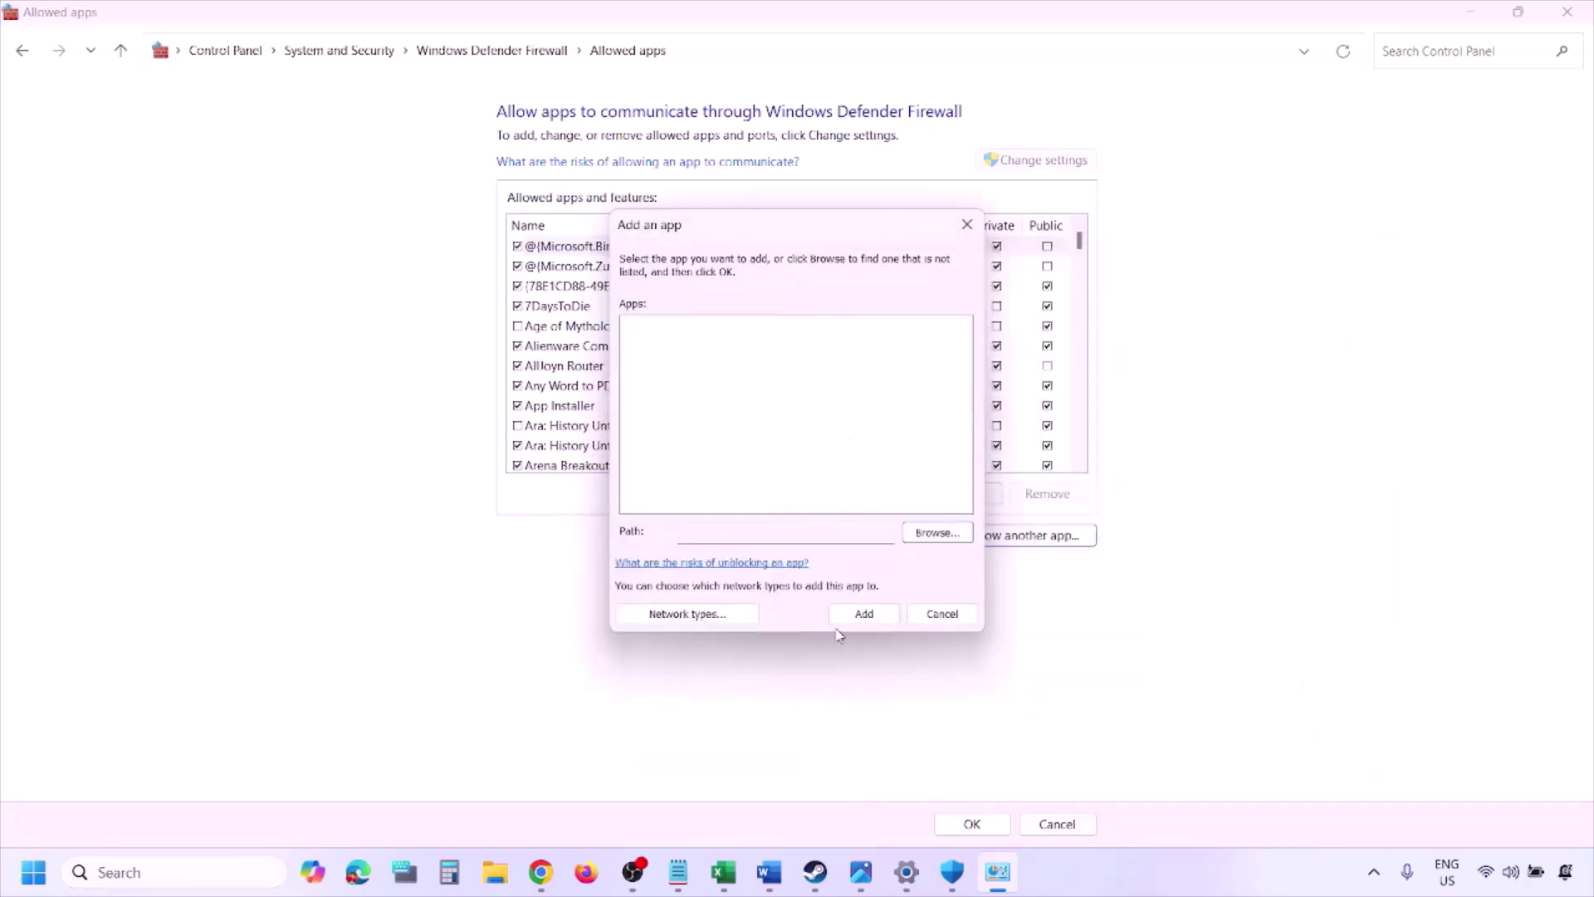
pyautogui.click(934, 621)
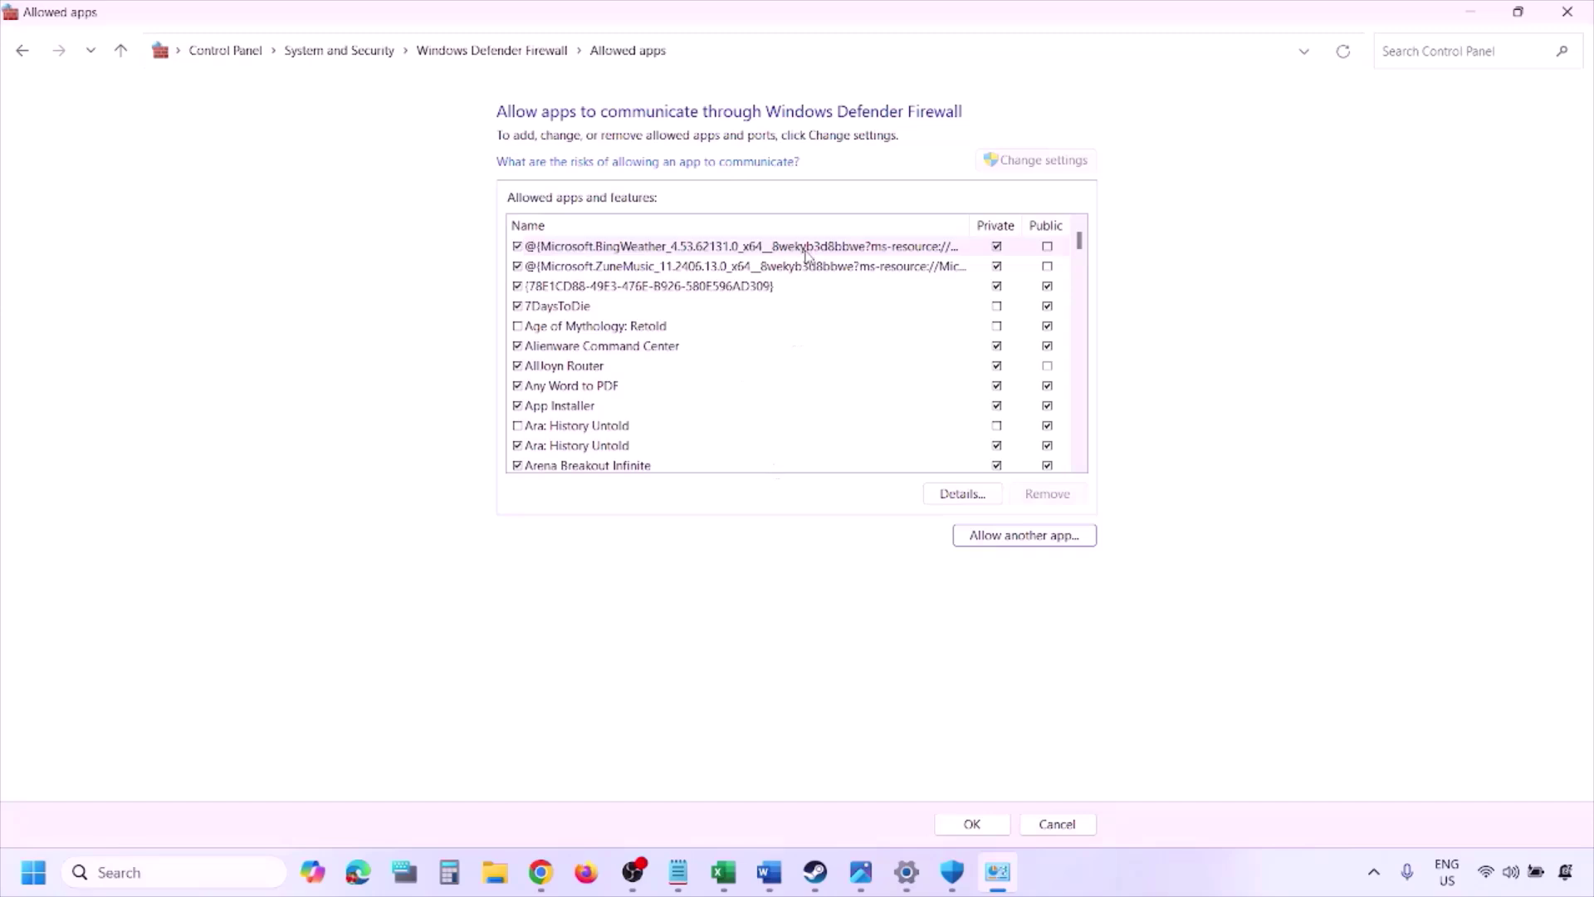
pyautogui.click(1567, 12)
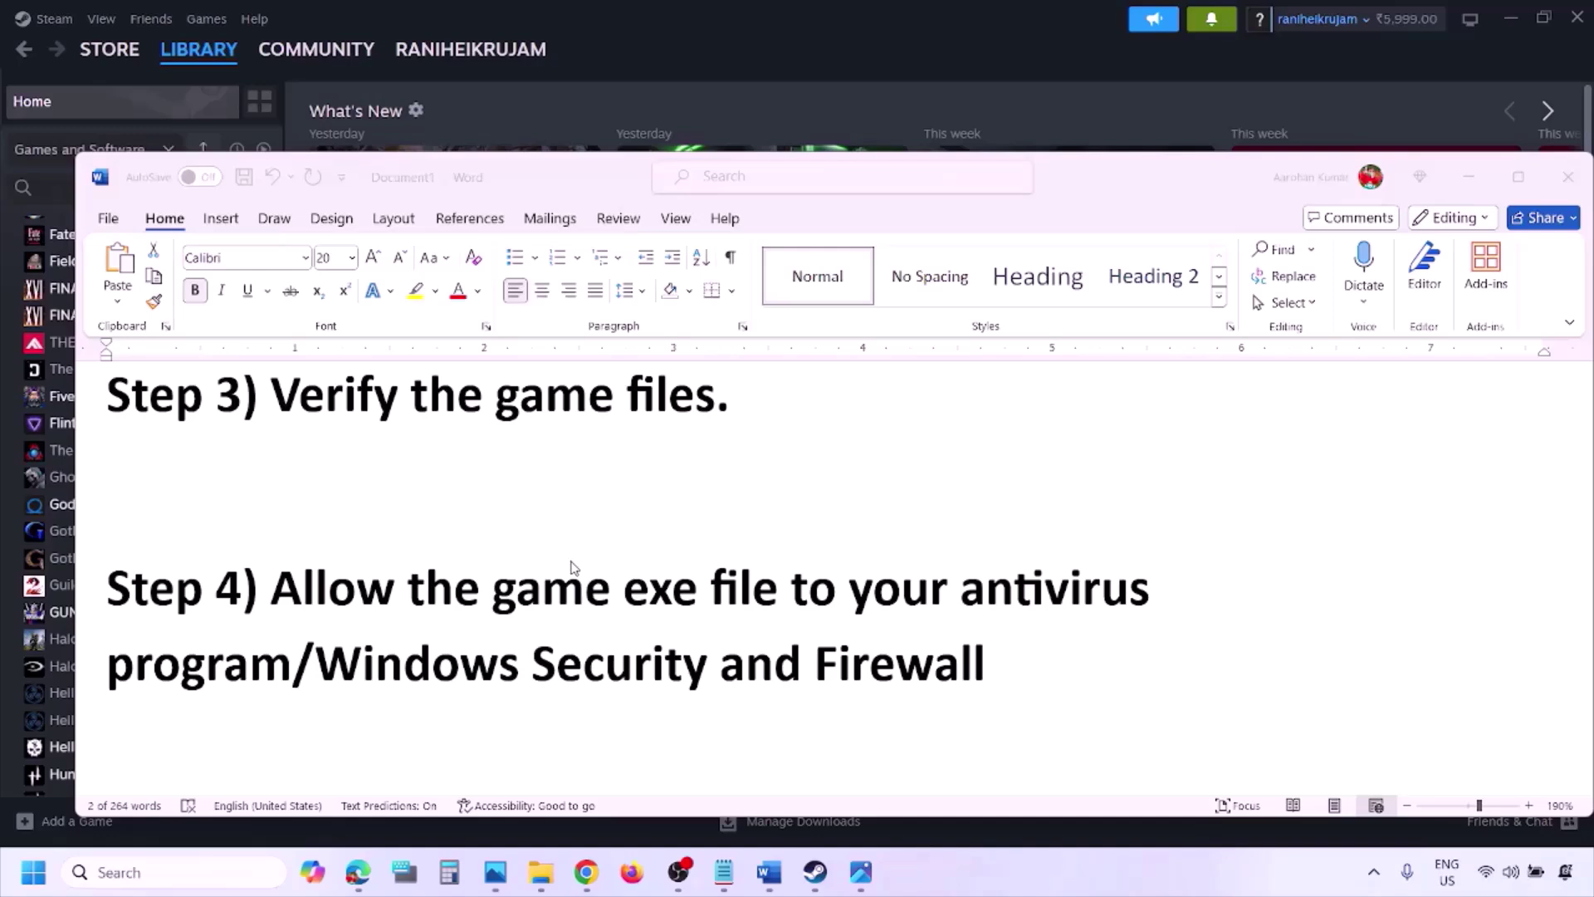
# Read Step 5 of the Word document on clean graphics driver installation, highlighting parts of the NVIDIA and AMD links
pyautogui.scroll(-4, 571, 567)
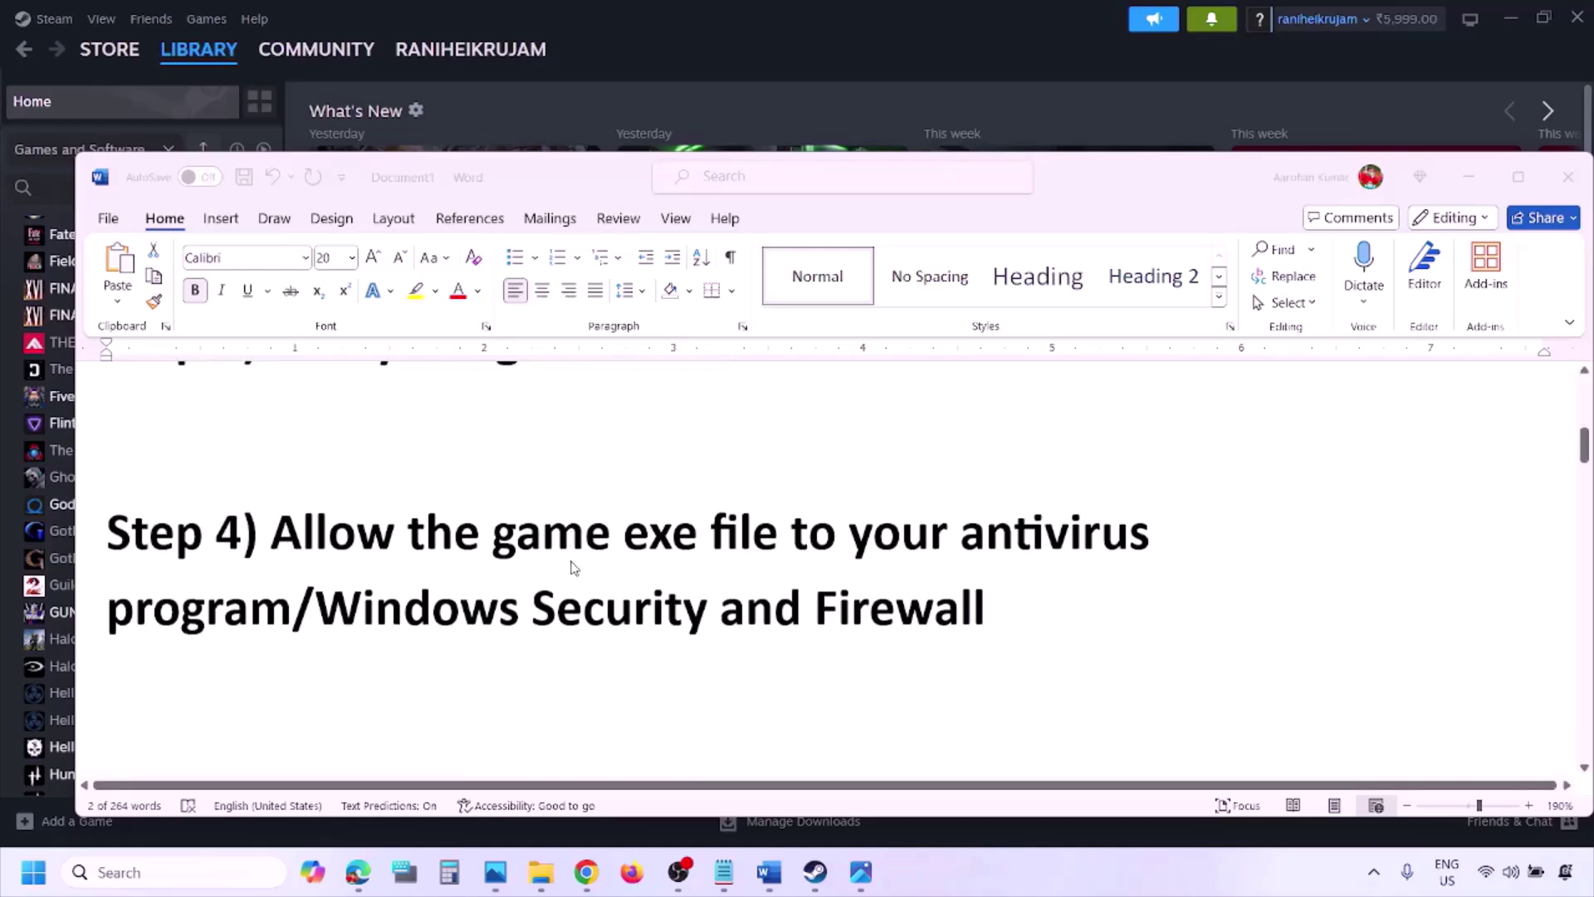
pyautogui.scroll(-2, 521, 597)
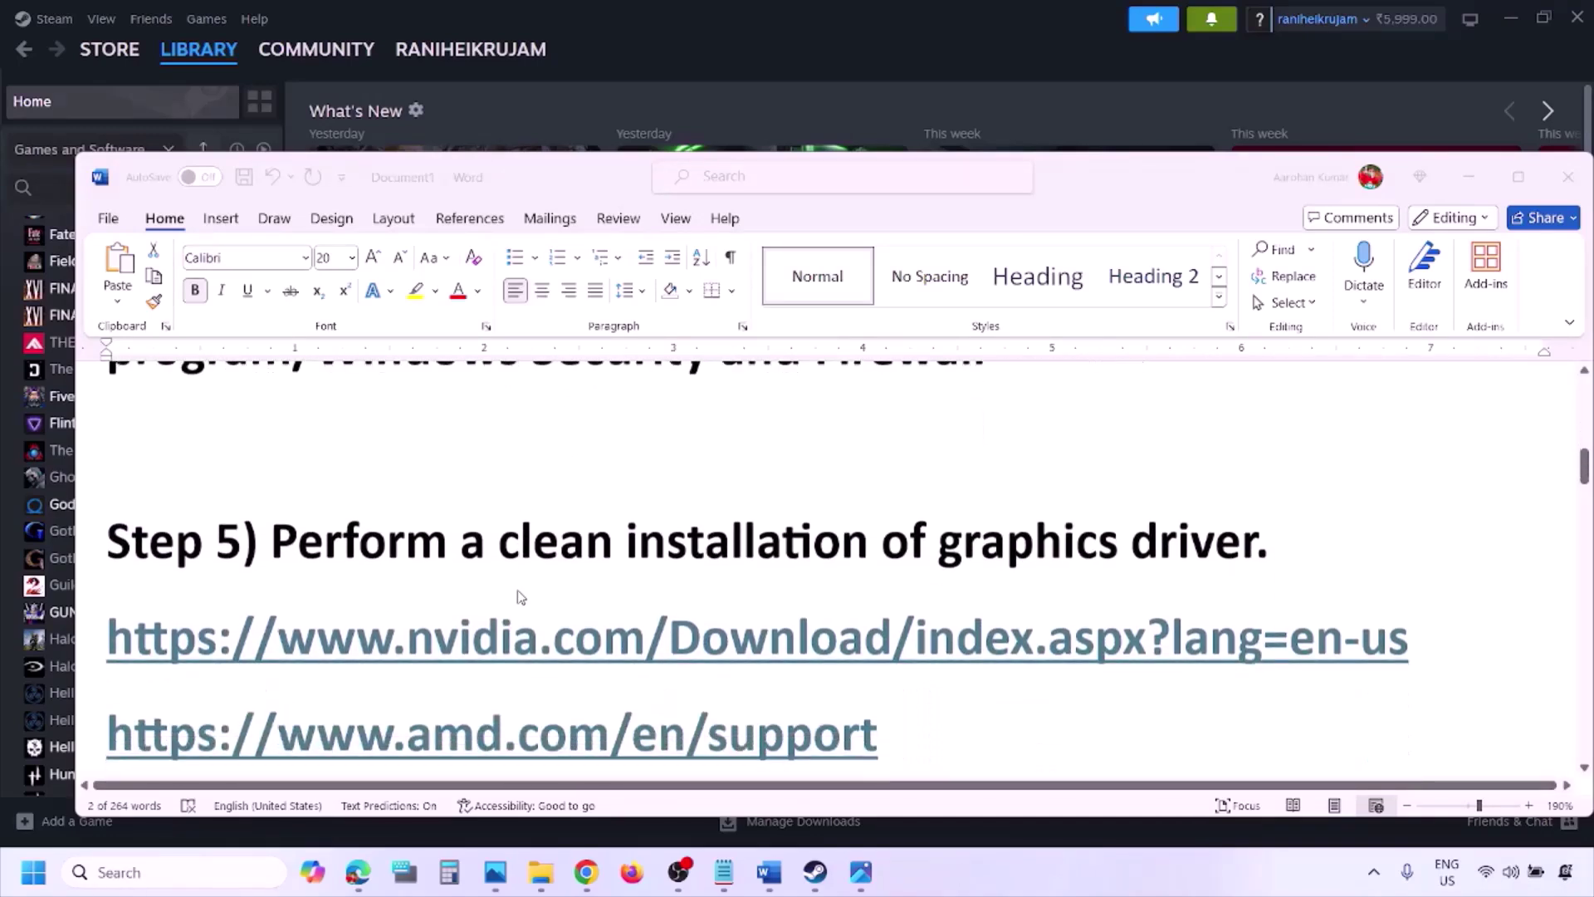
pyautogui.doubleClick(396, 541)
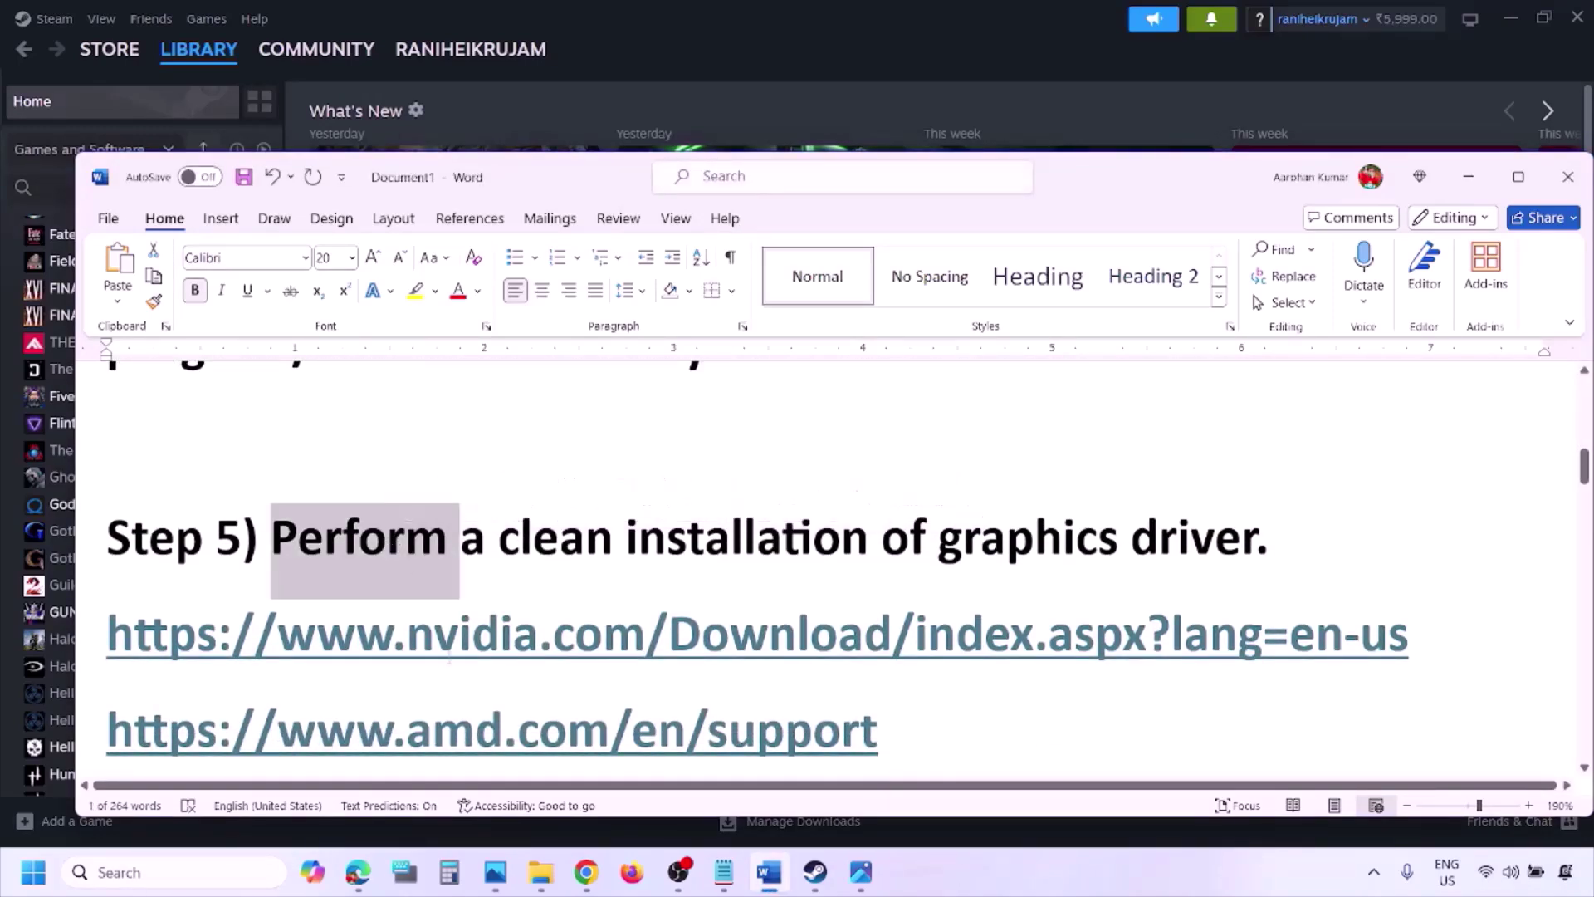
pyautogui.moveTo(352, 648); pyautogui.dragTo(574, 643)
pyautogui.scroll(-1, 355, 655)
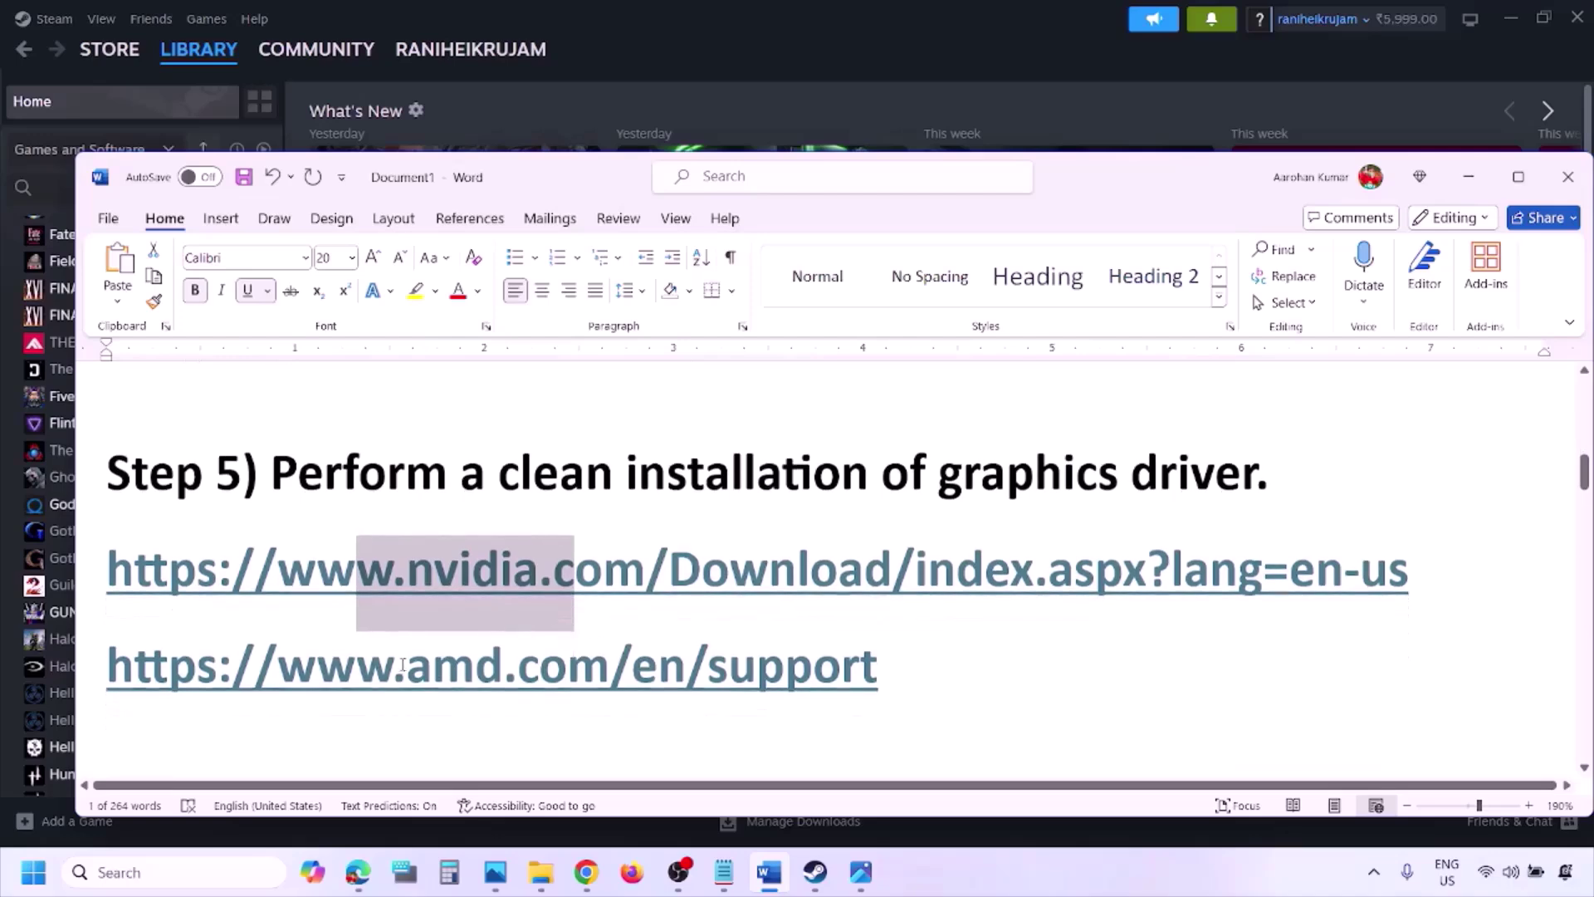
pyautogui.moveTo(355, 671); pyautogui.dragTo(842, 673)
pyautogui.click(1047, 860)
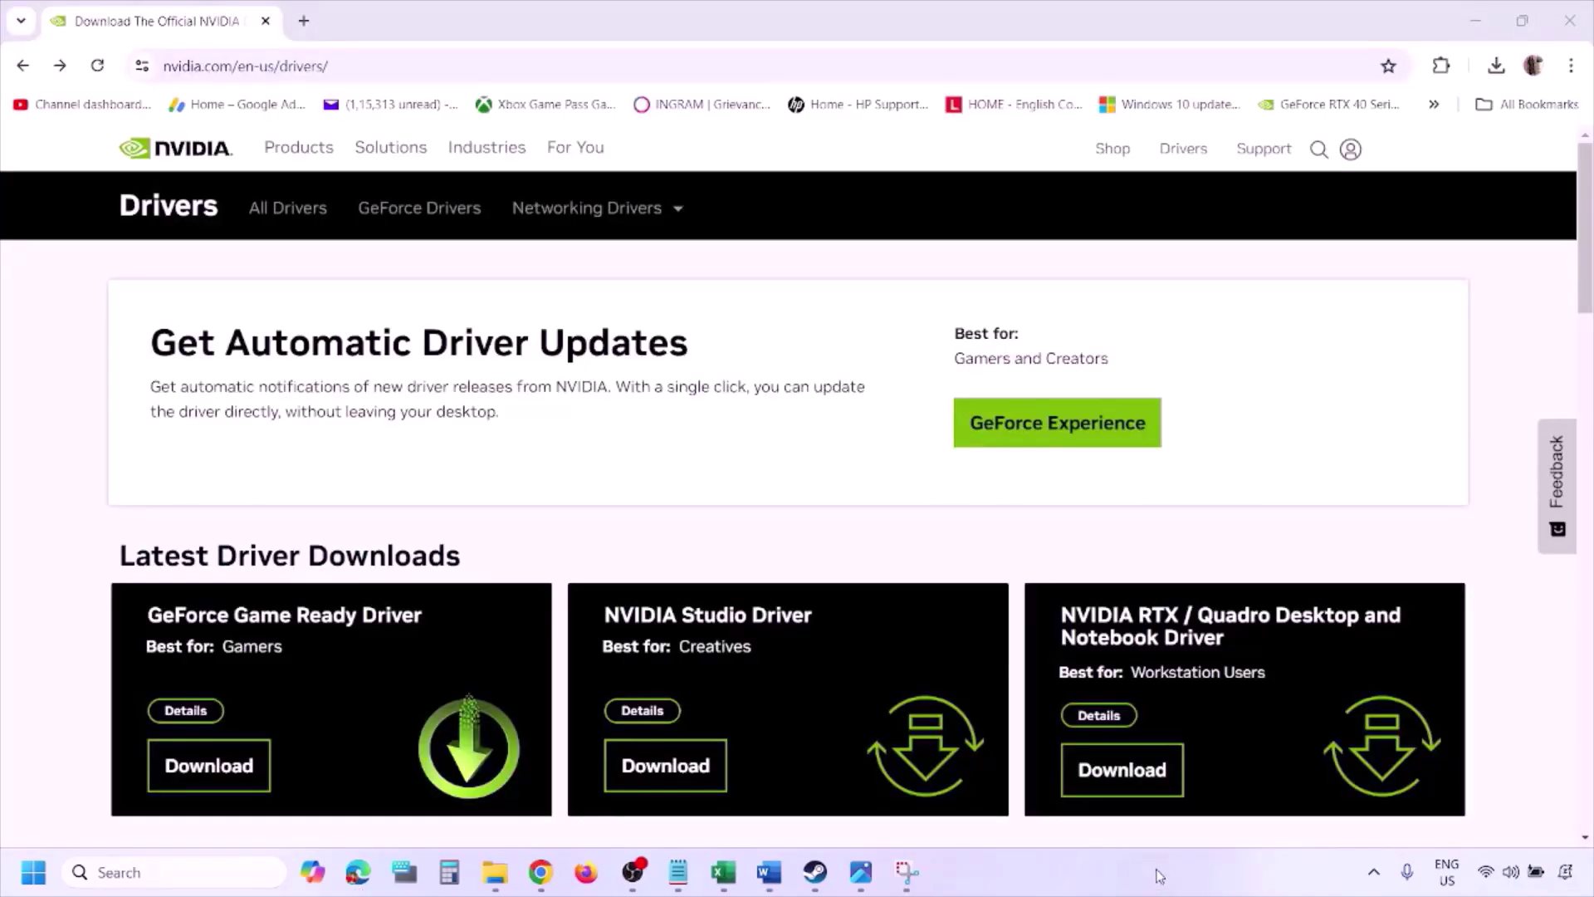
# On the NVIDIA drivers page, choose Windows 11 as the operating system and find drivers for the GeForce RTX 3050 Laptop GPU
pyautogui.scroll(-8, 373, 508)
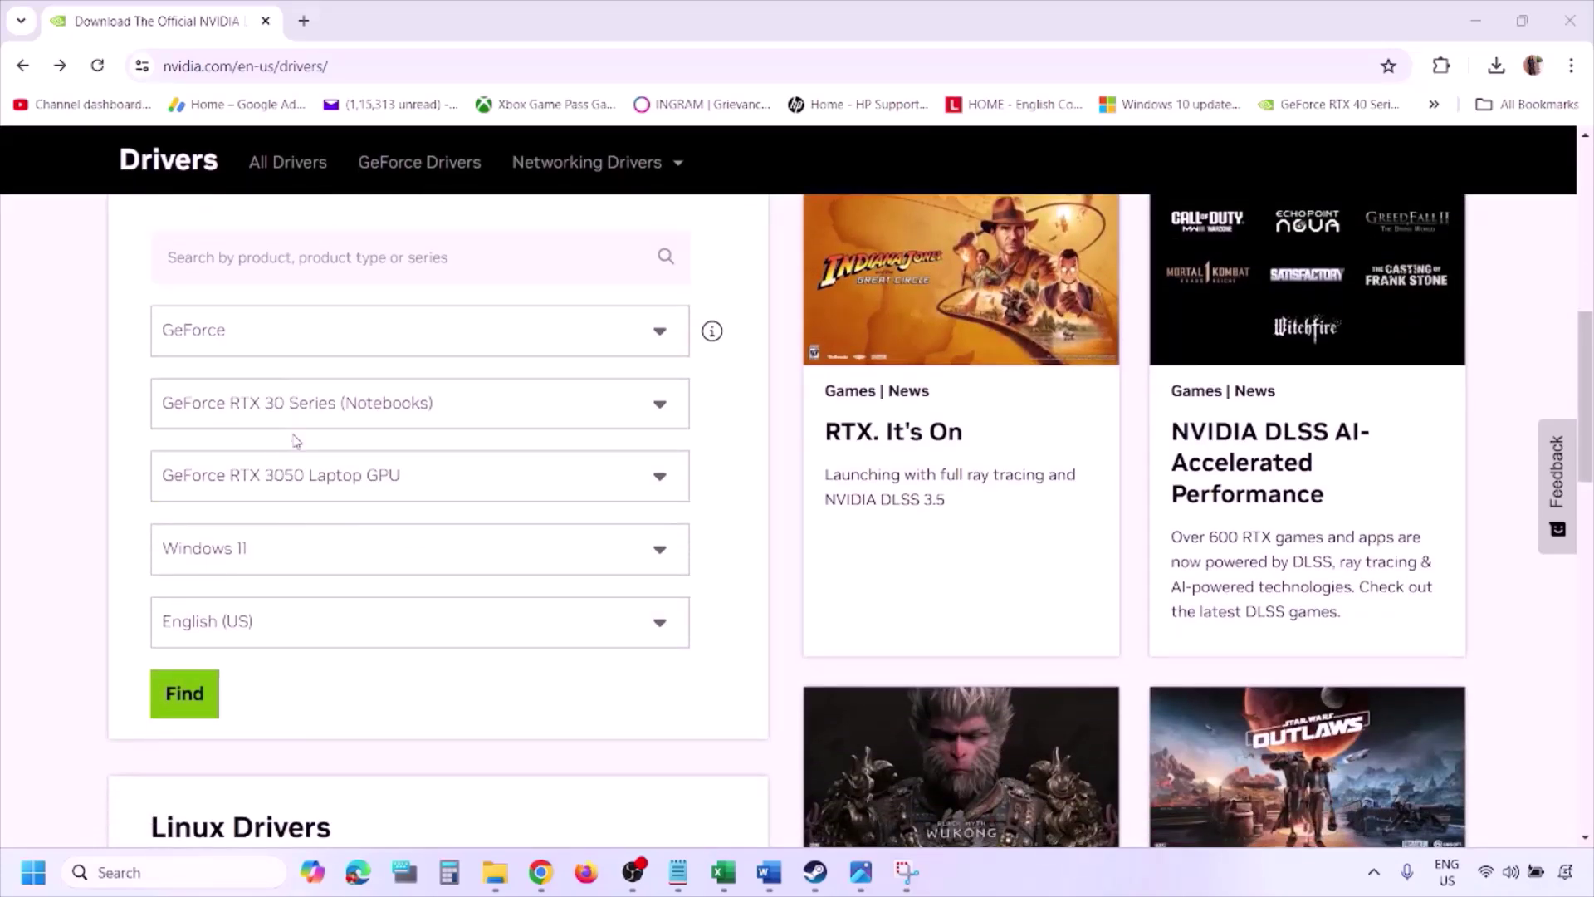
pyautogui.click(264, 554)
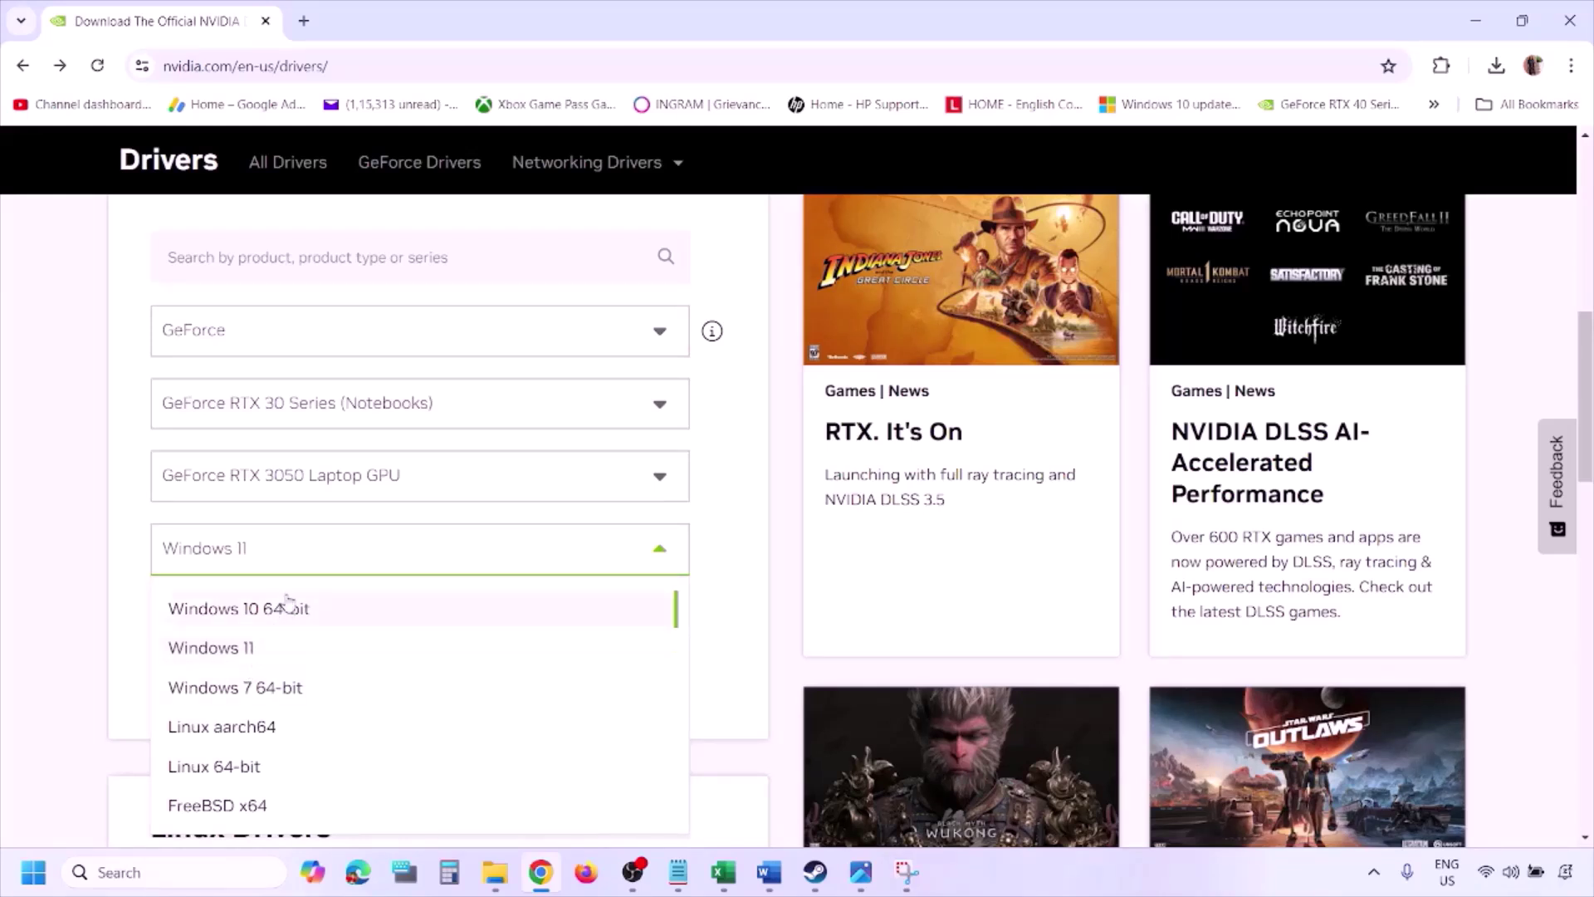
pyautogui.click(233, 654)
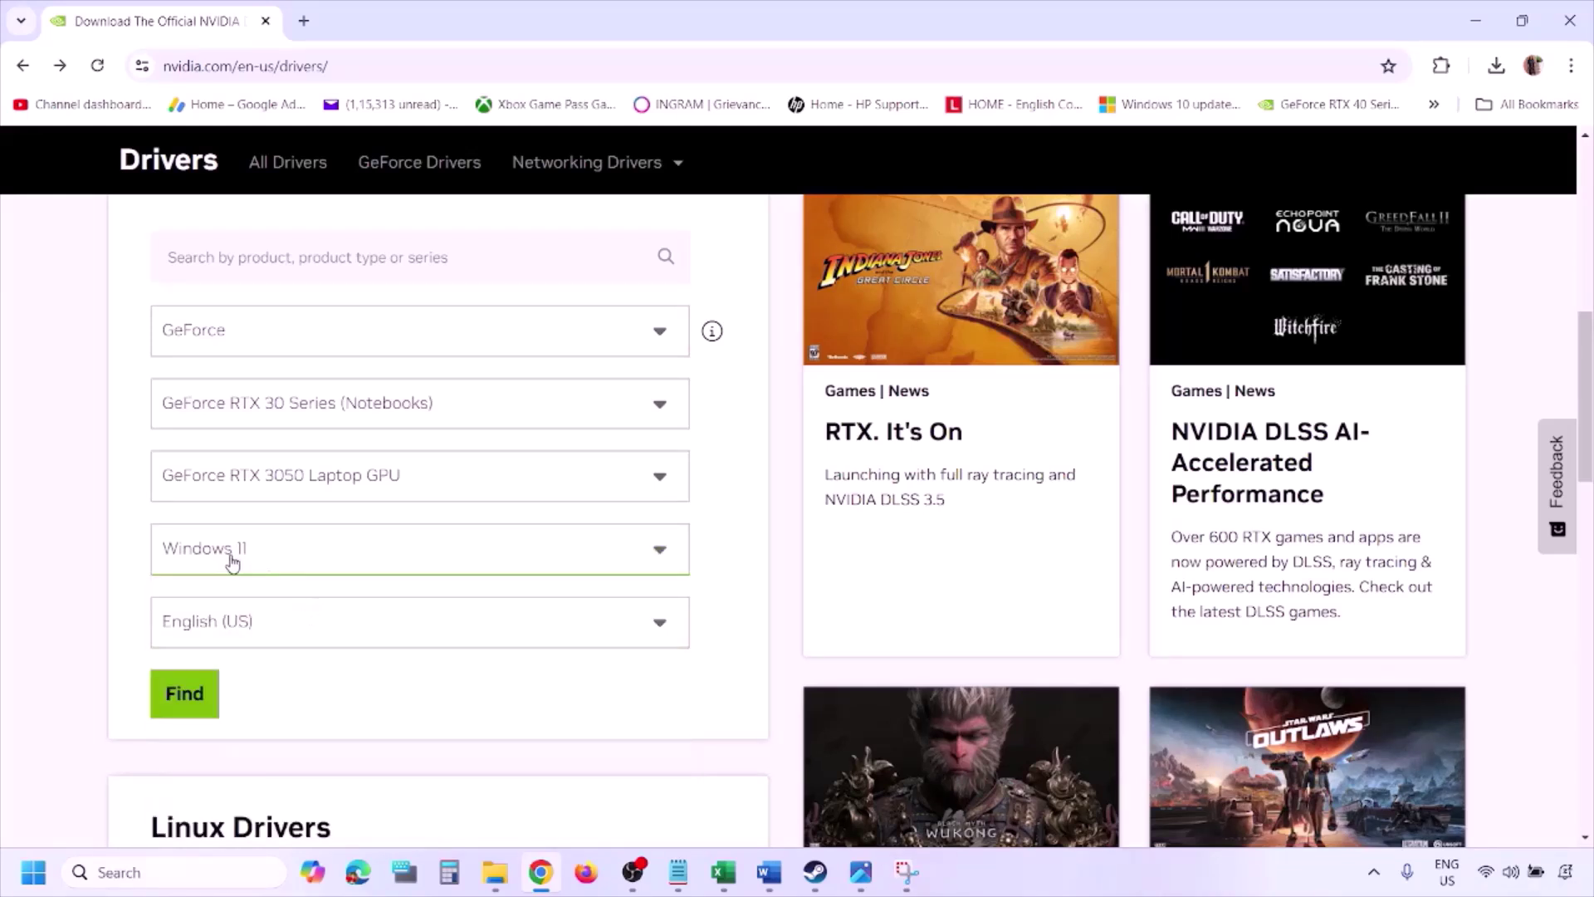
pyautogui.click(190, 701)
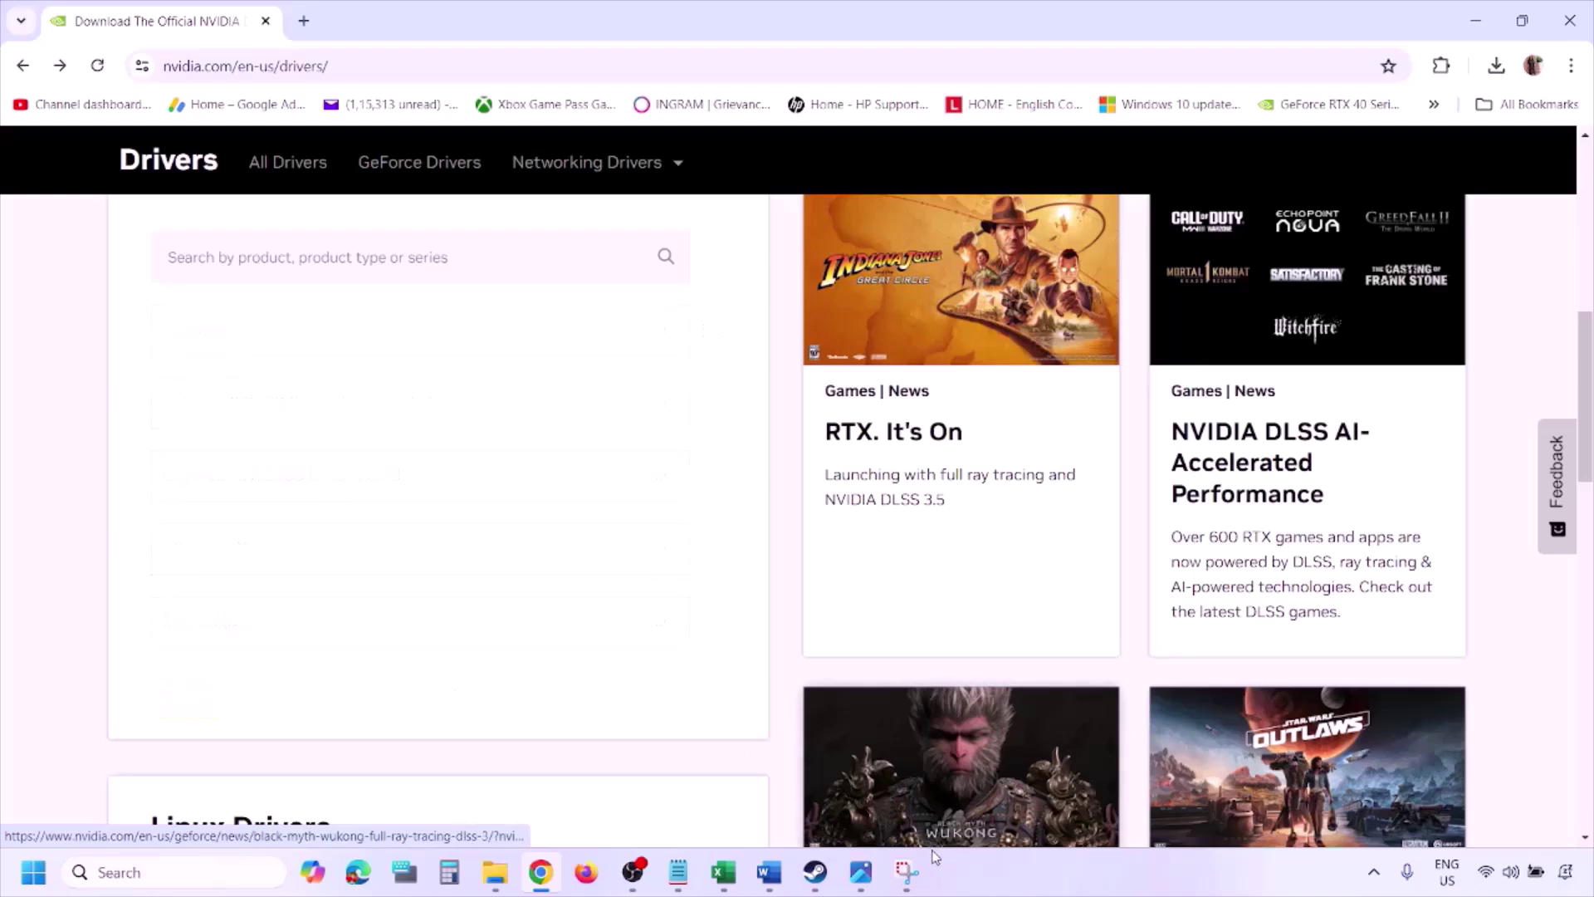
# Switch to Photos and view screenshots 1.png to 5.png, covering the Game Ready Driver download and the custom clean installation options
pyautogui.click(864, 882)
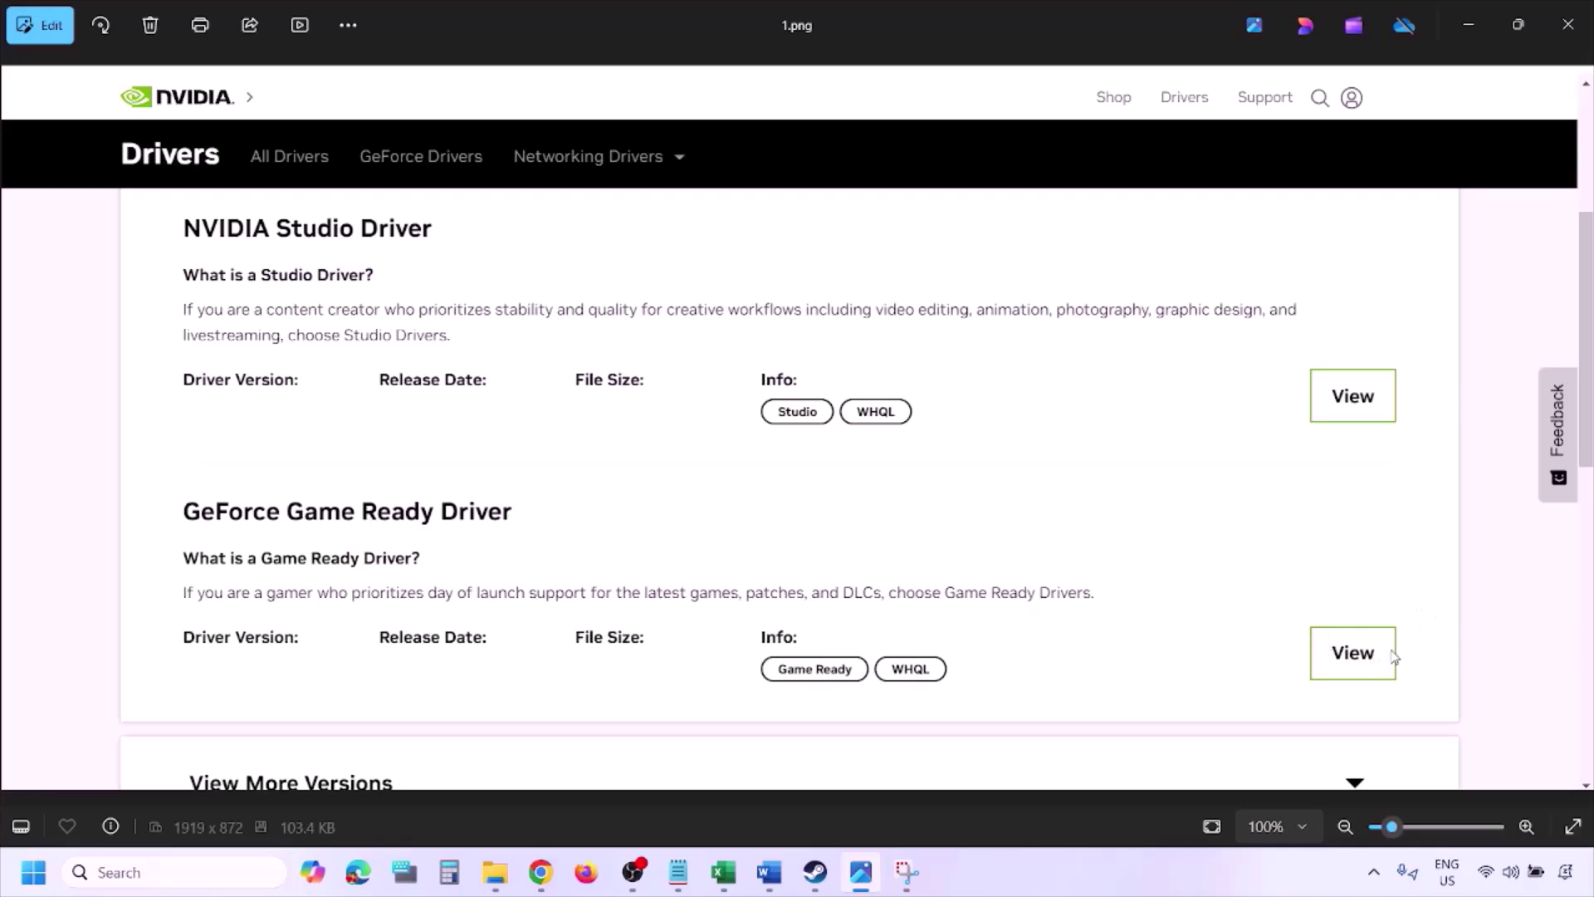
pyautogui.press('Right')
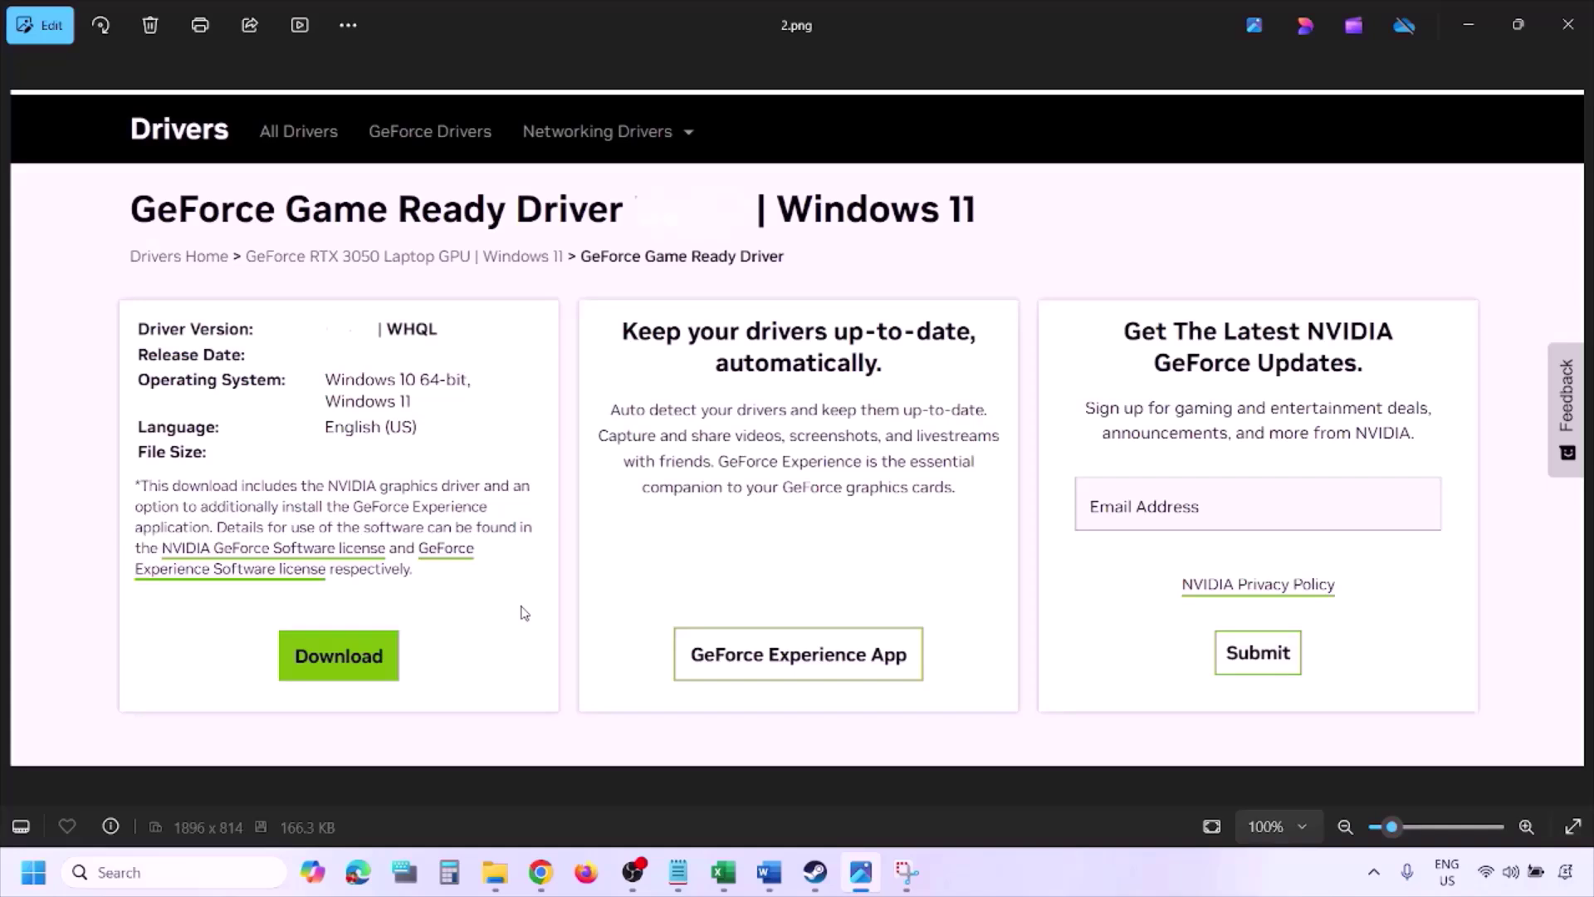
pyautogui.press('Right')
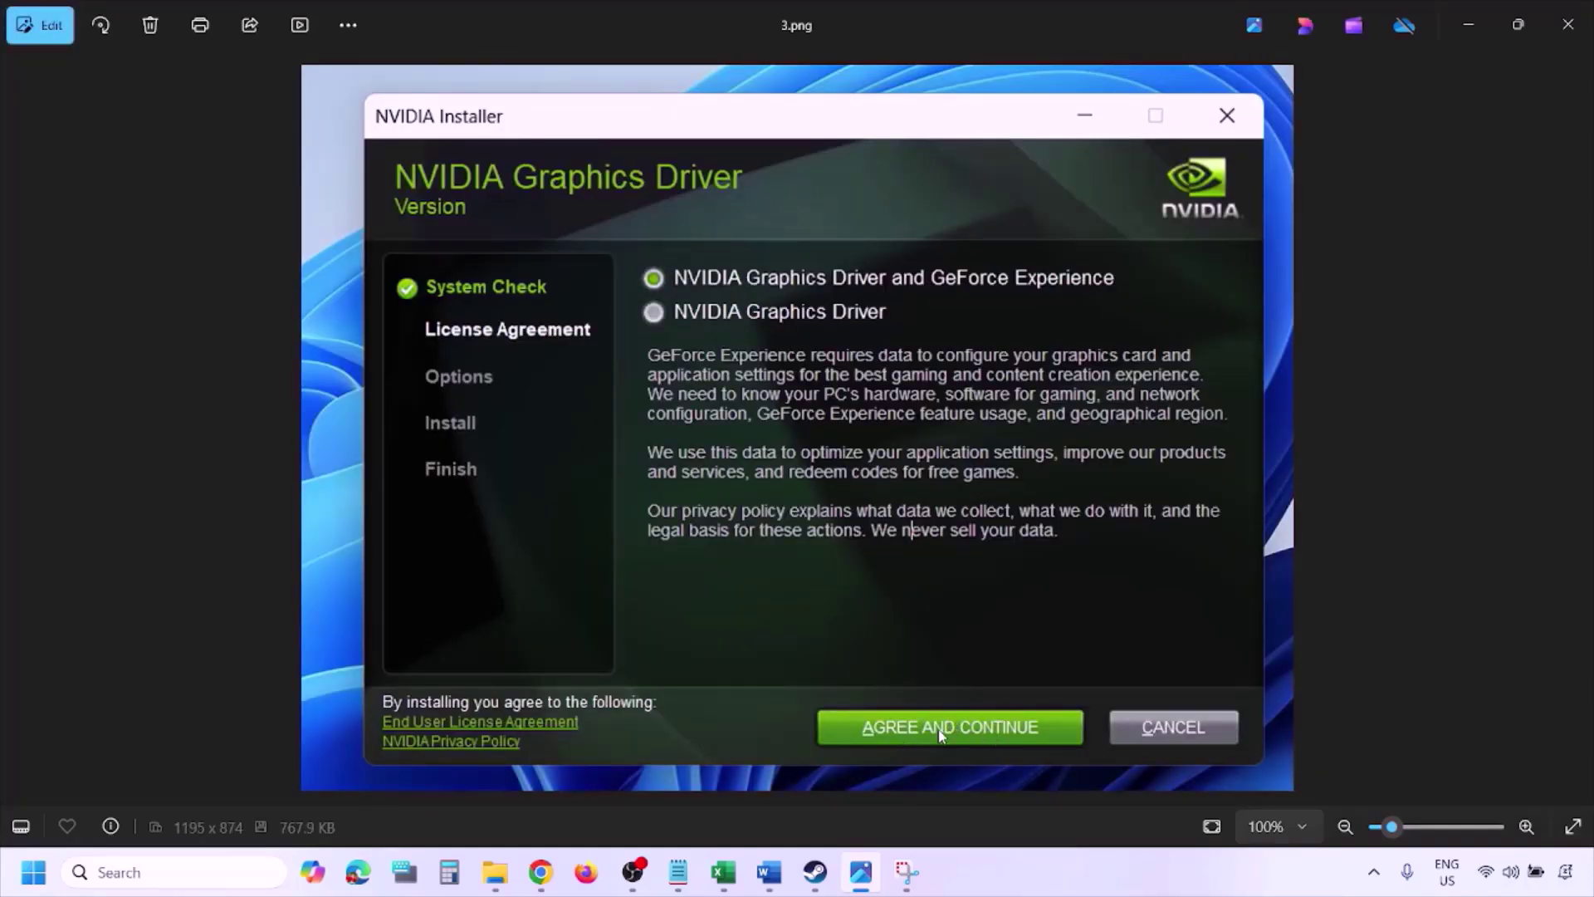
pyautogui.press('Right')
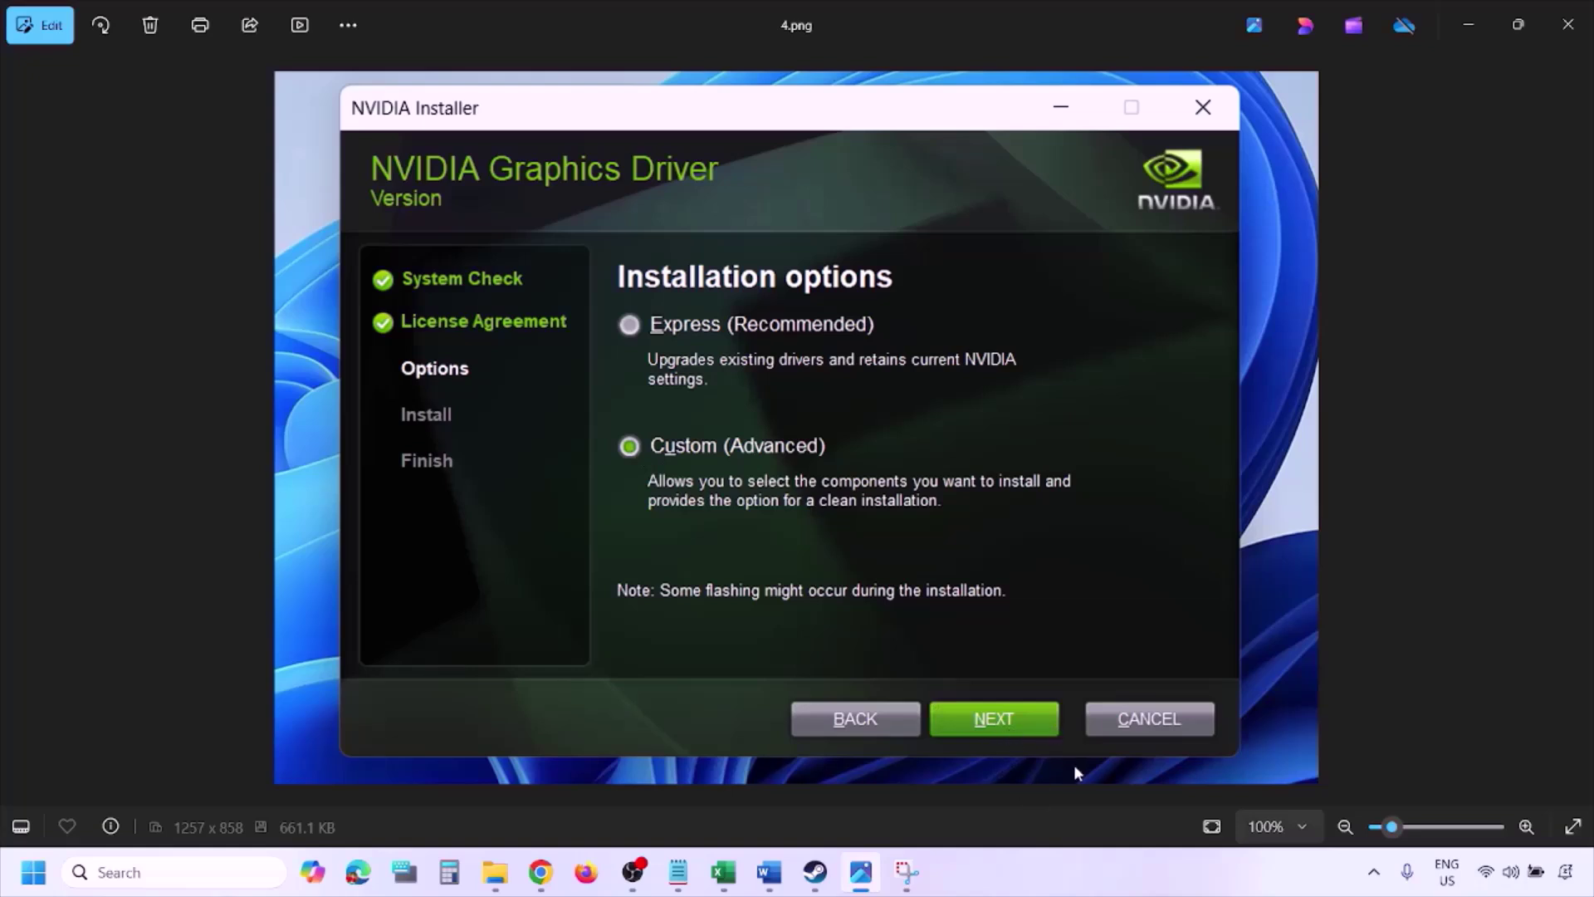
pyautogui.press('Right')
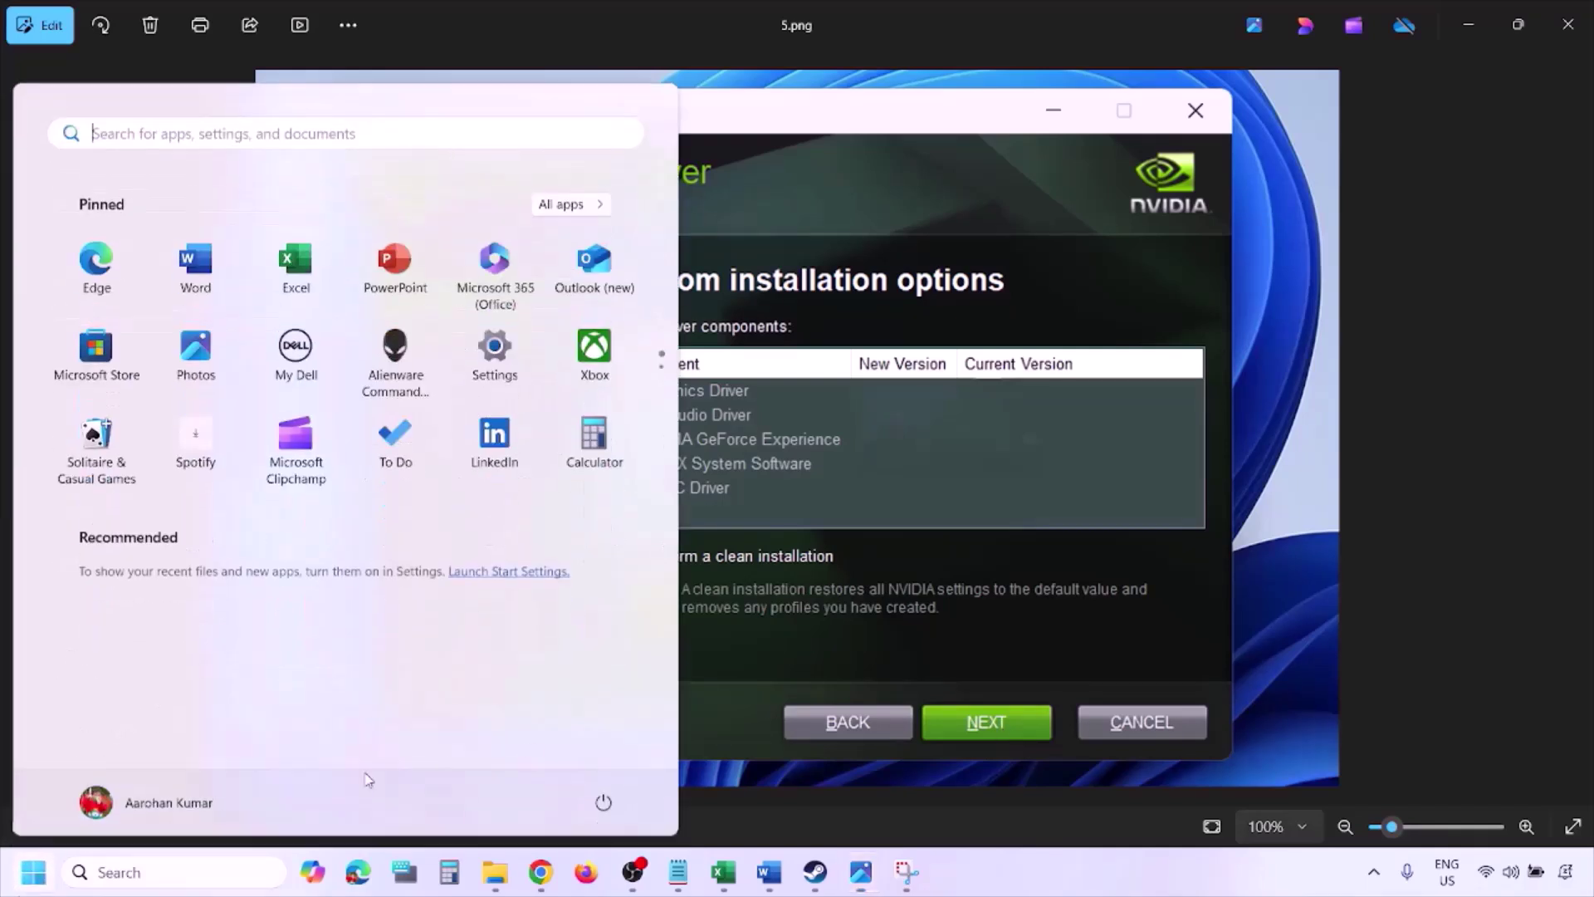
# Bring up the Windows power options to show Restart, and dismiss them without restarting
pyautogui.click(33, 872)
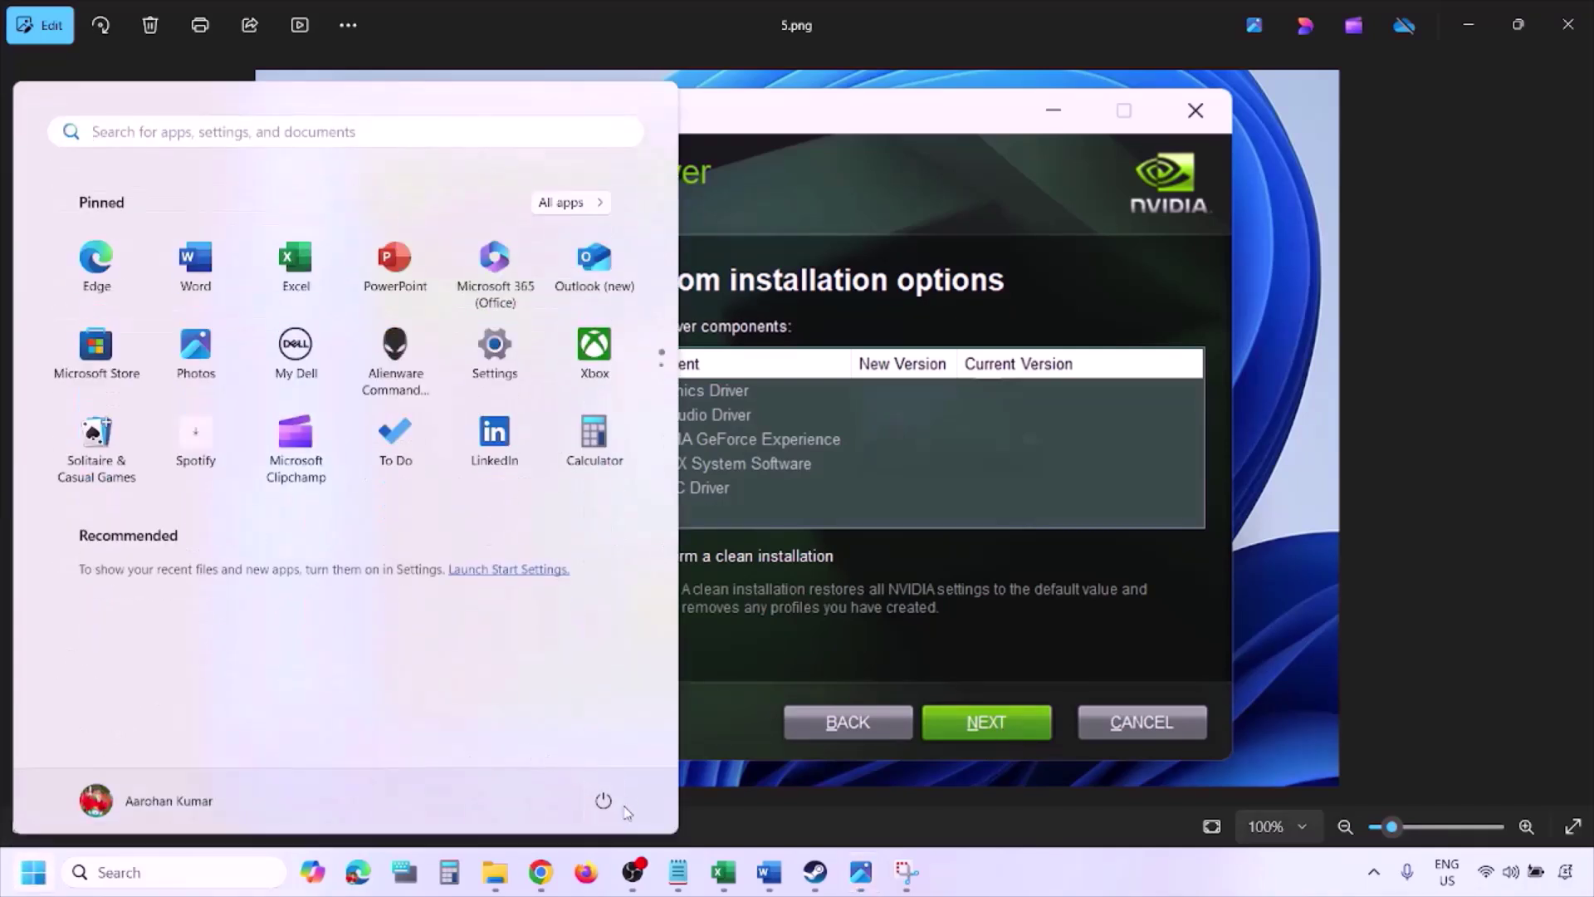
pyautogui.click(605, 802)
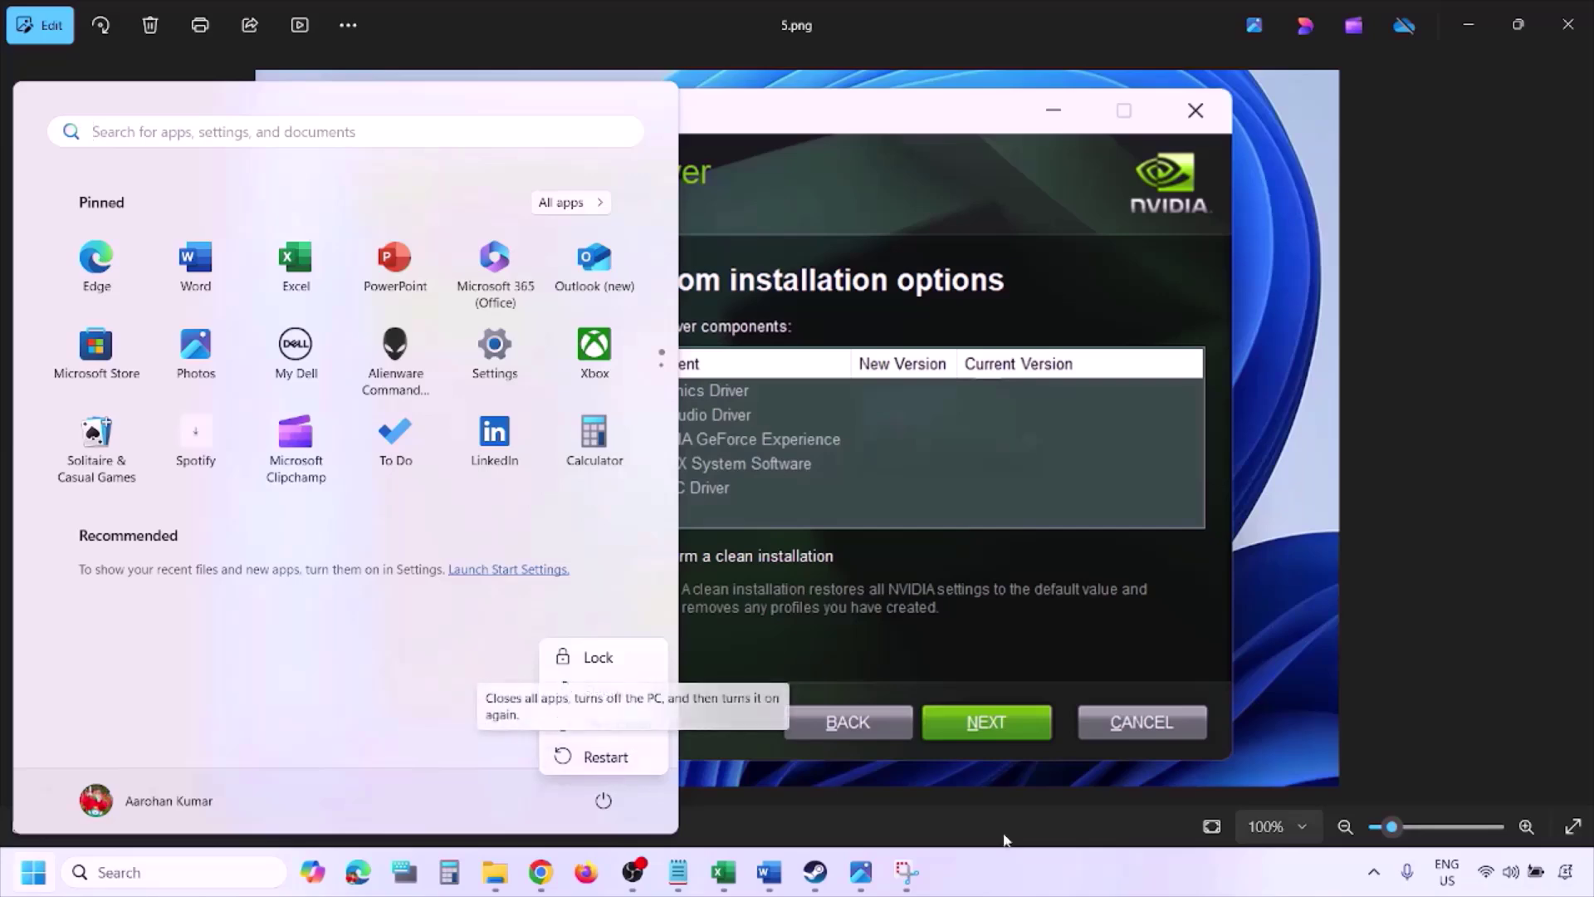
pyautogui.press('Escape')
pyautogui.press('Escape')
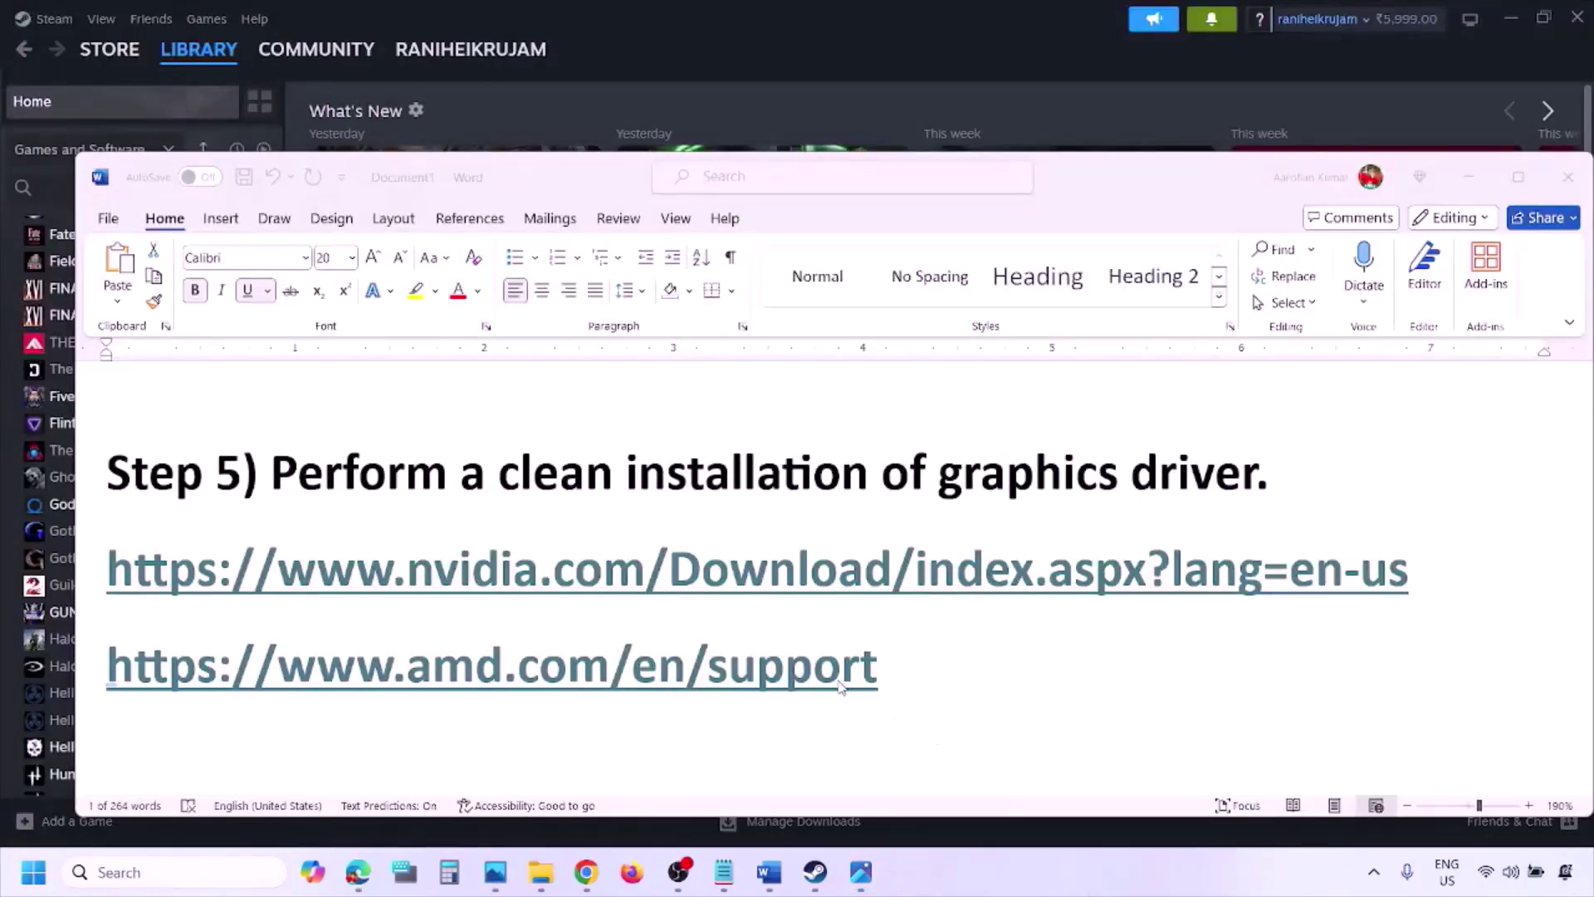
# Highlight the AMD support link in the Word document, and show the Windows power options again without restarting
pyautogui.click(940, 667)
pyautogui.moveTo(906, 669); pyautogui.dragTo(108, 664)
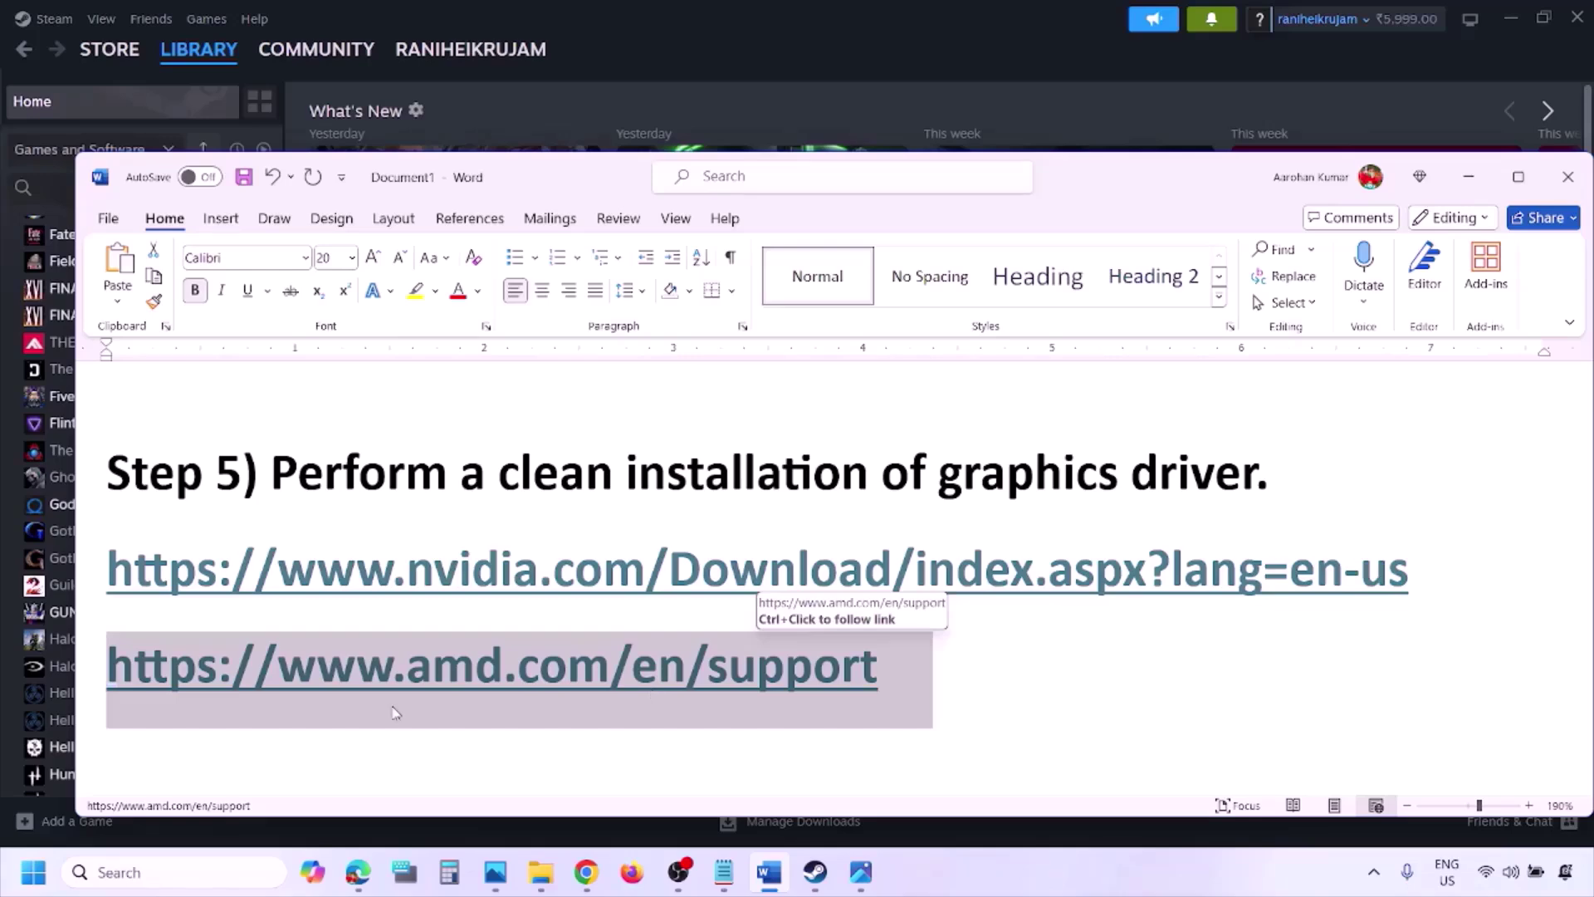
pyautogui.click(33, 872)
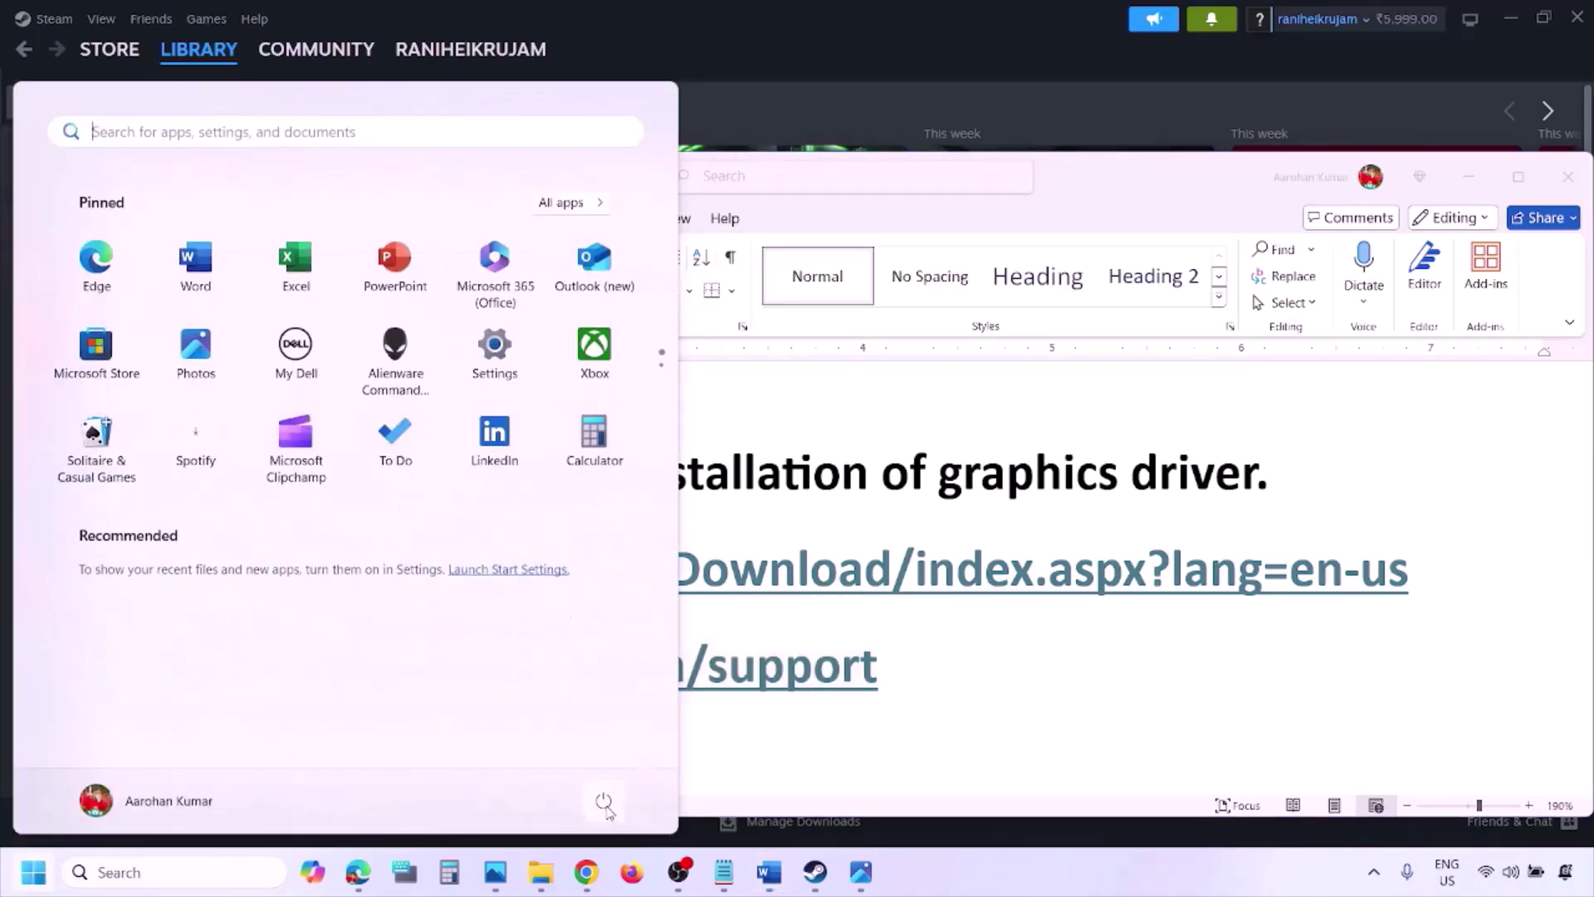
pyautogui.click(604, 802)
pyautogui.click(1003, 875)
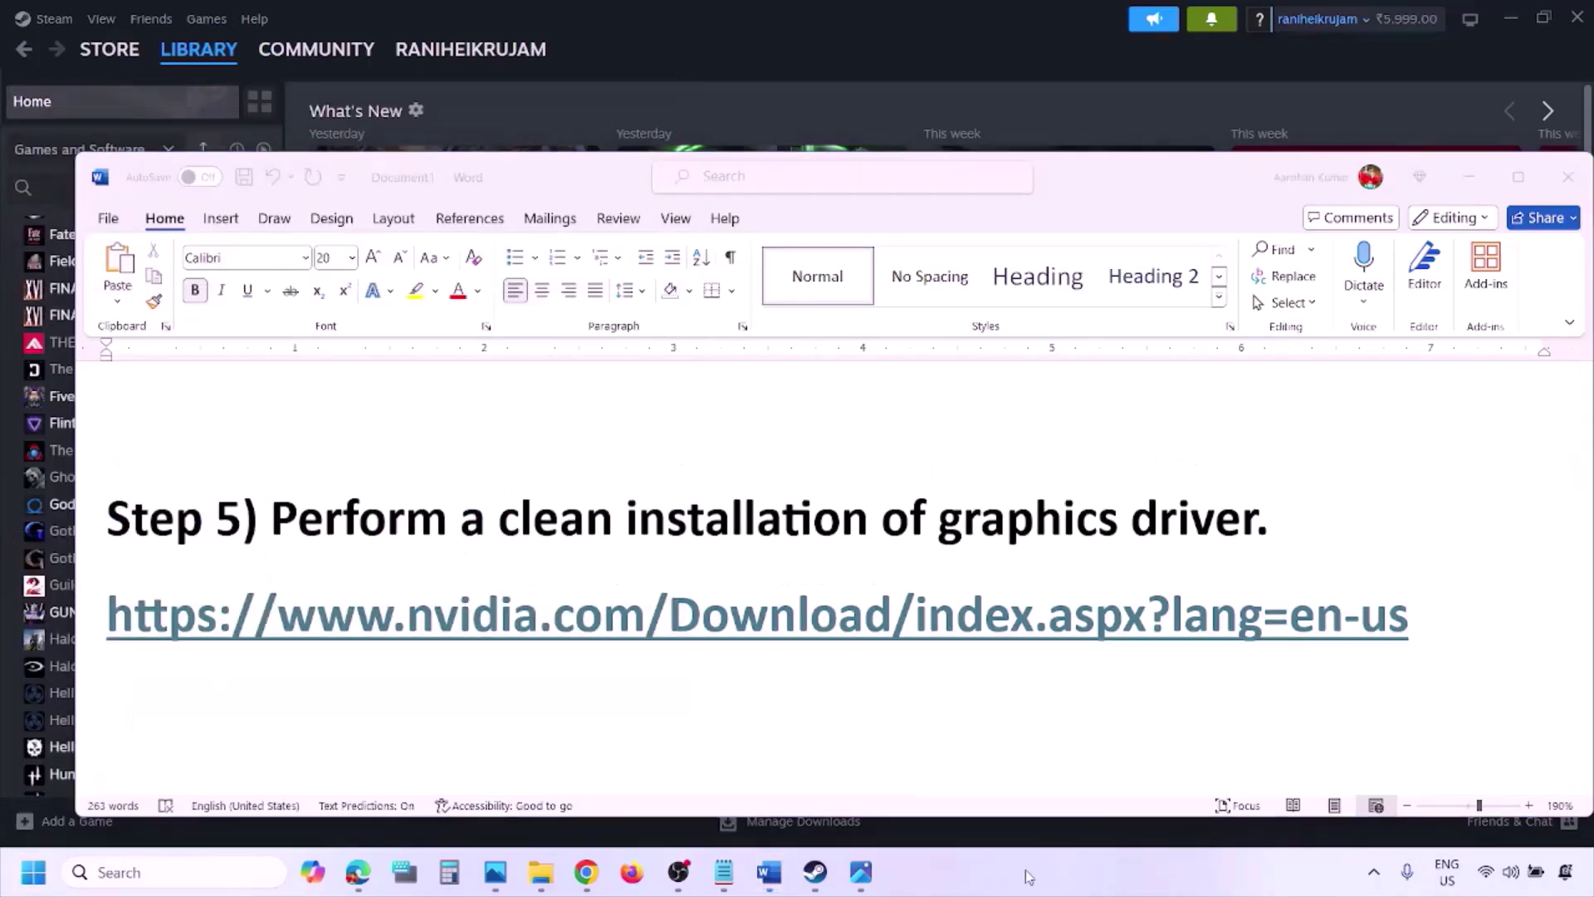
pyautogui.scroll(-3, 747, 570)
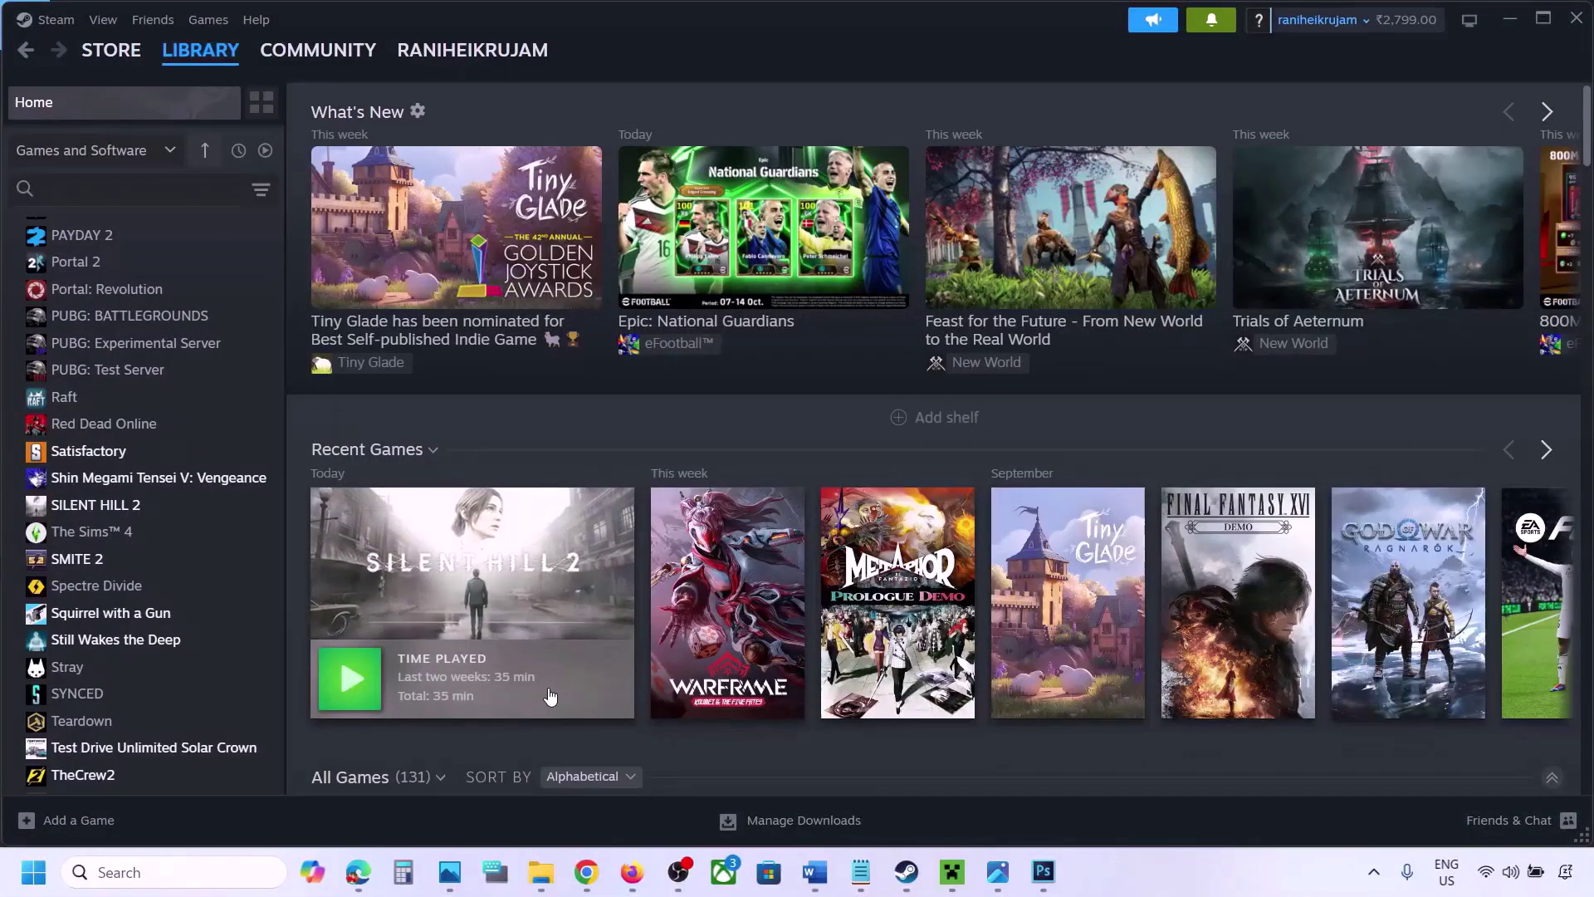
# Open the Windows Graphics settings and browse to Steam's common folder for a desktop app, without adding one
pyautogui.click(126, 872)
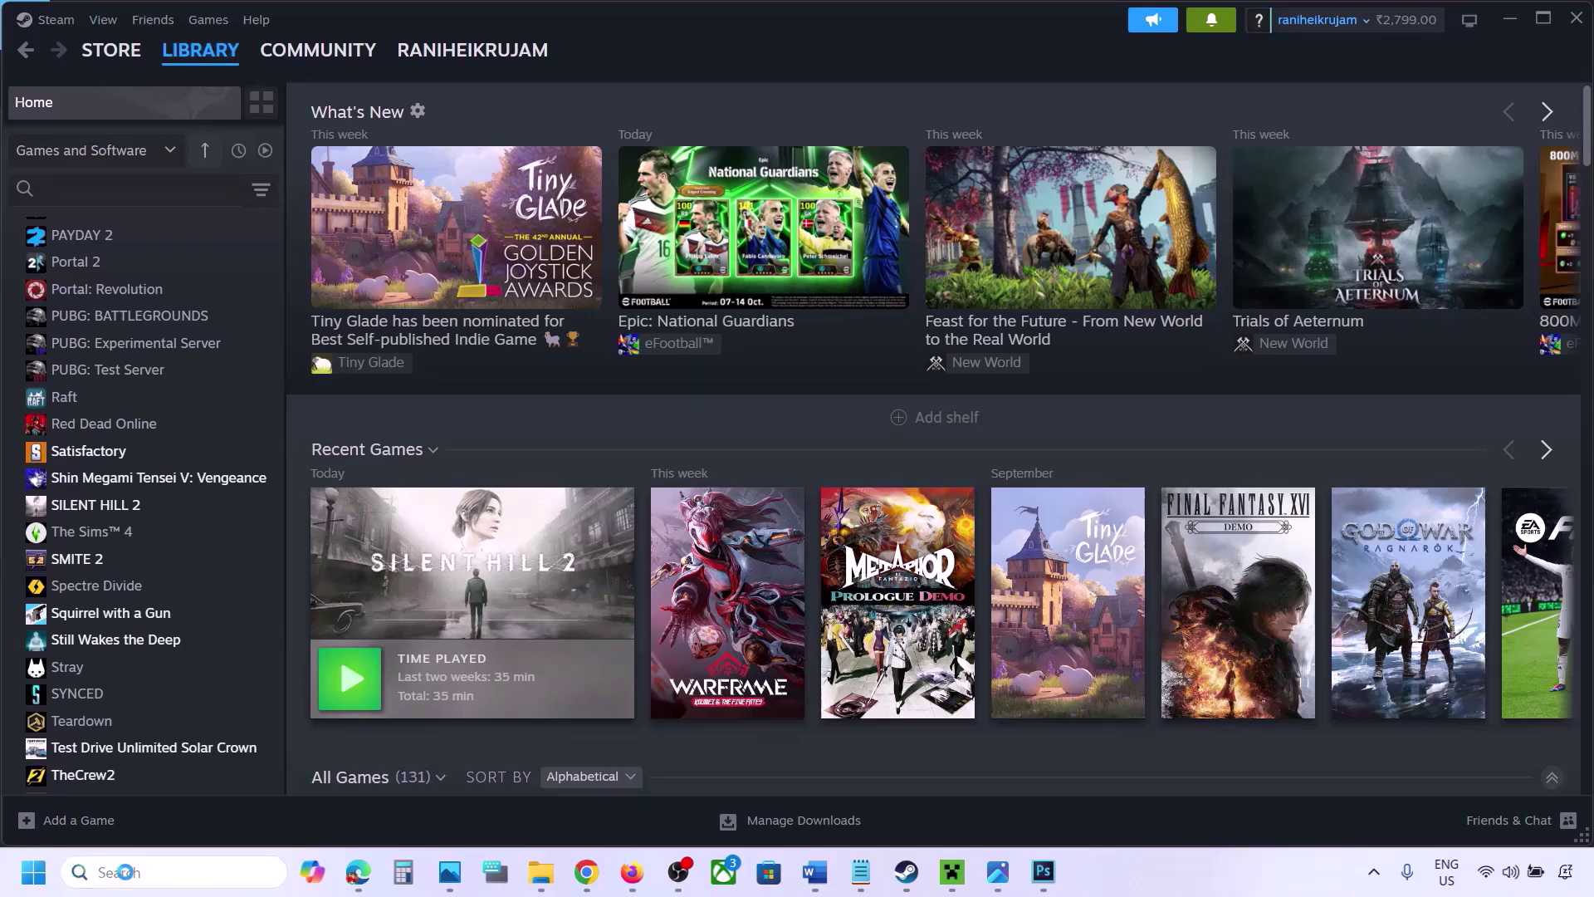
pyautogui.write('graphics')
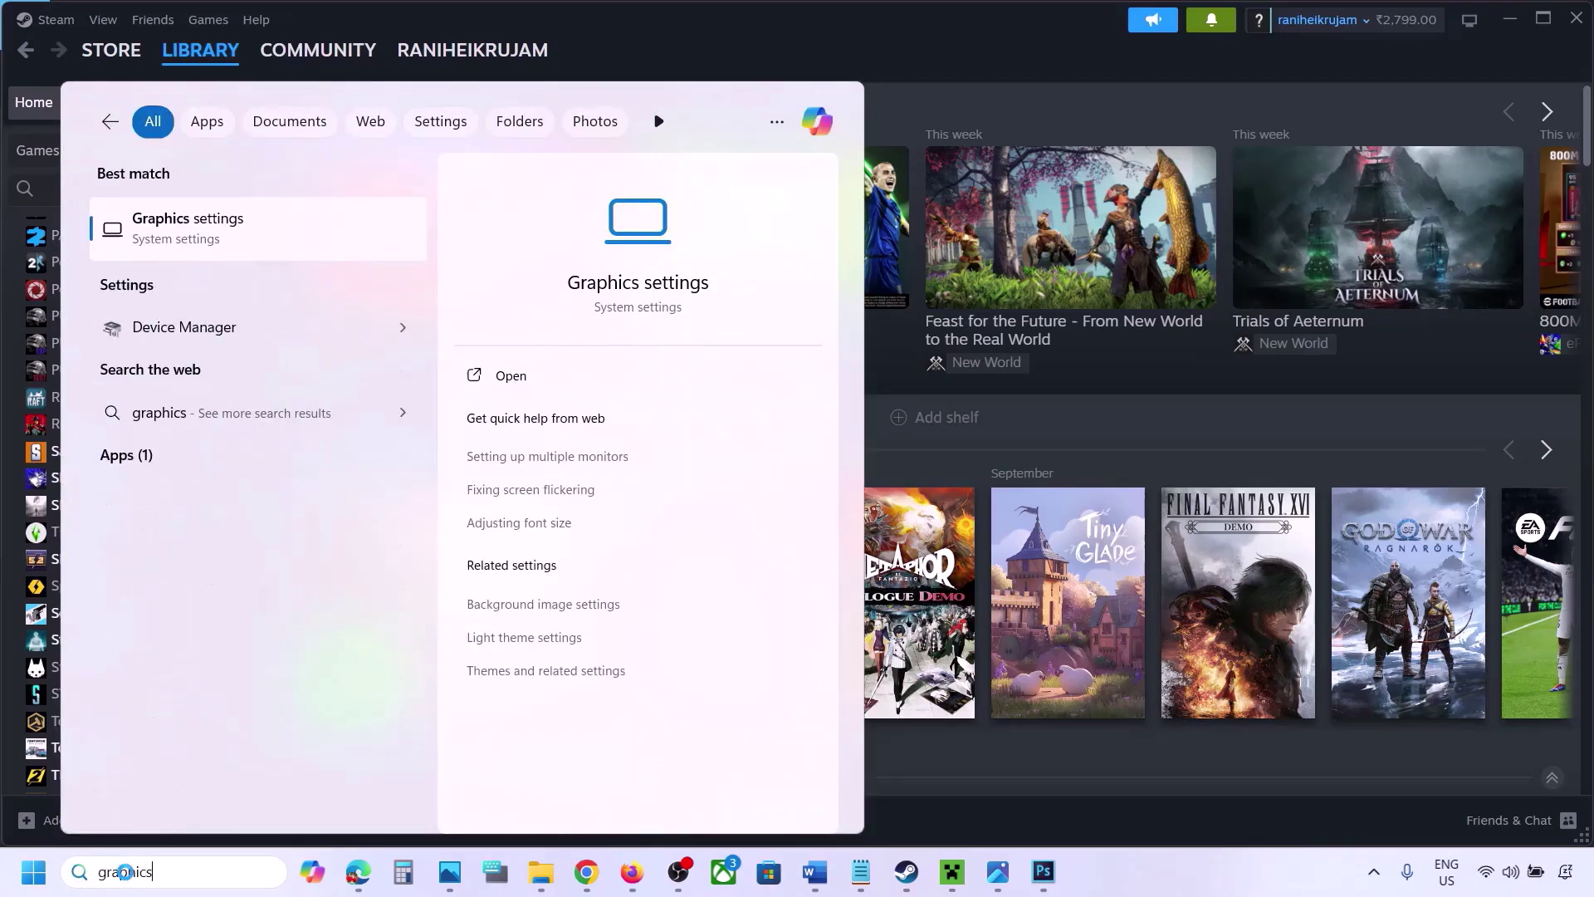
pyautogui.click(196, 237)
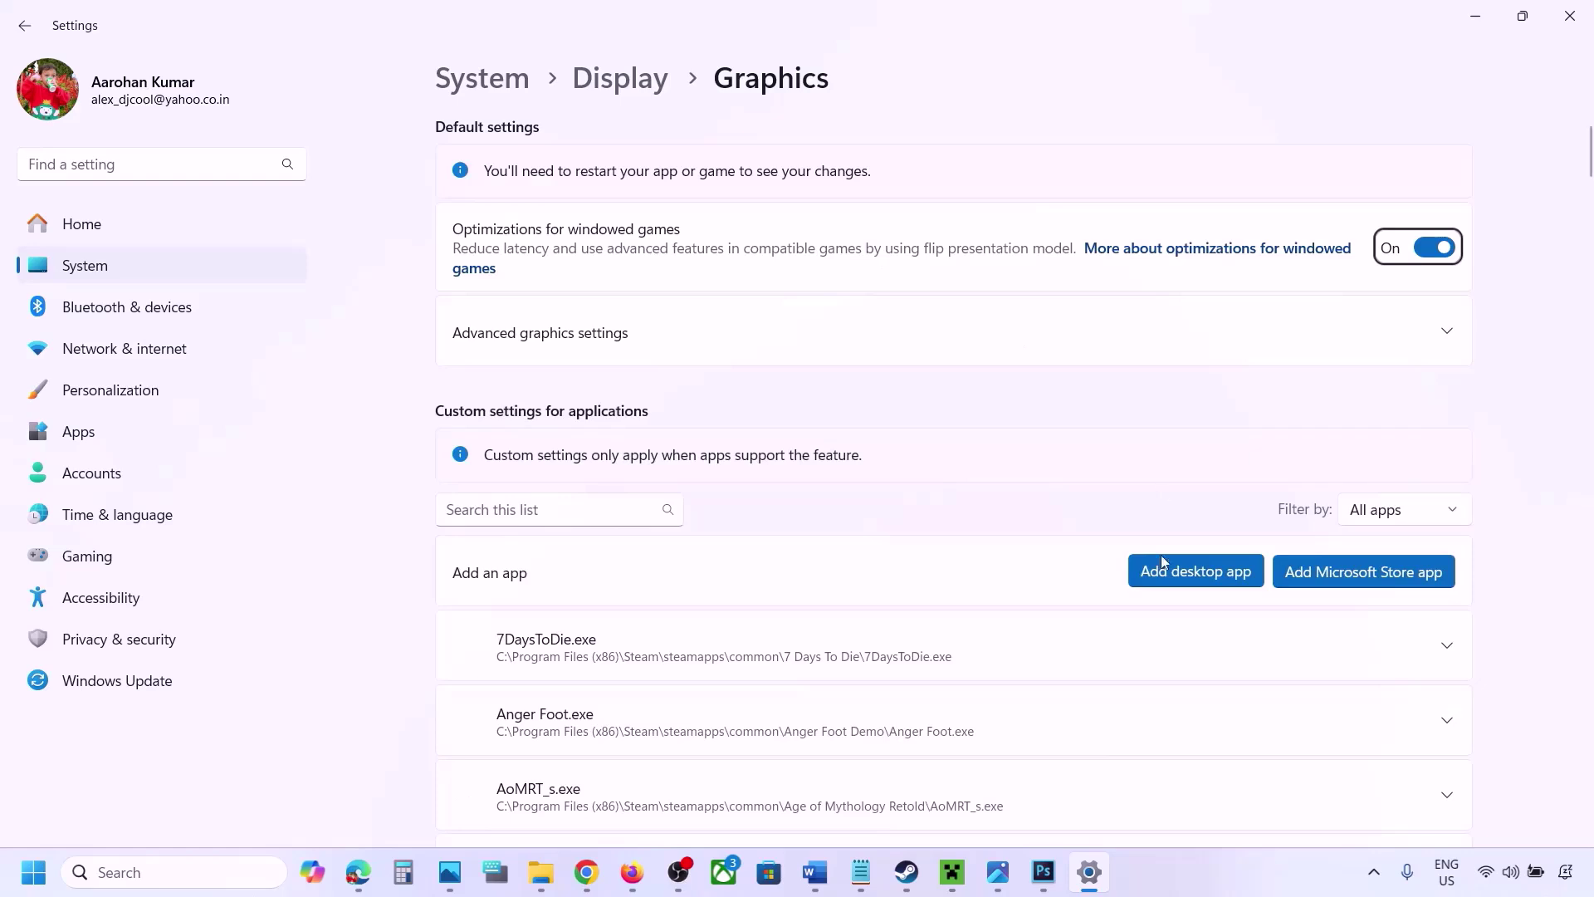
pyautogui.click(1207, 579)
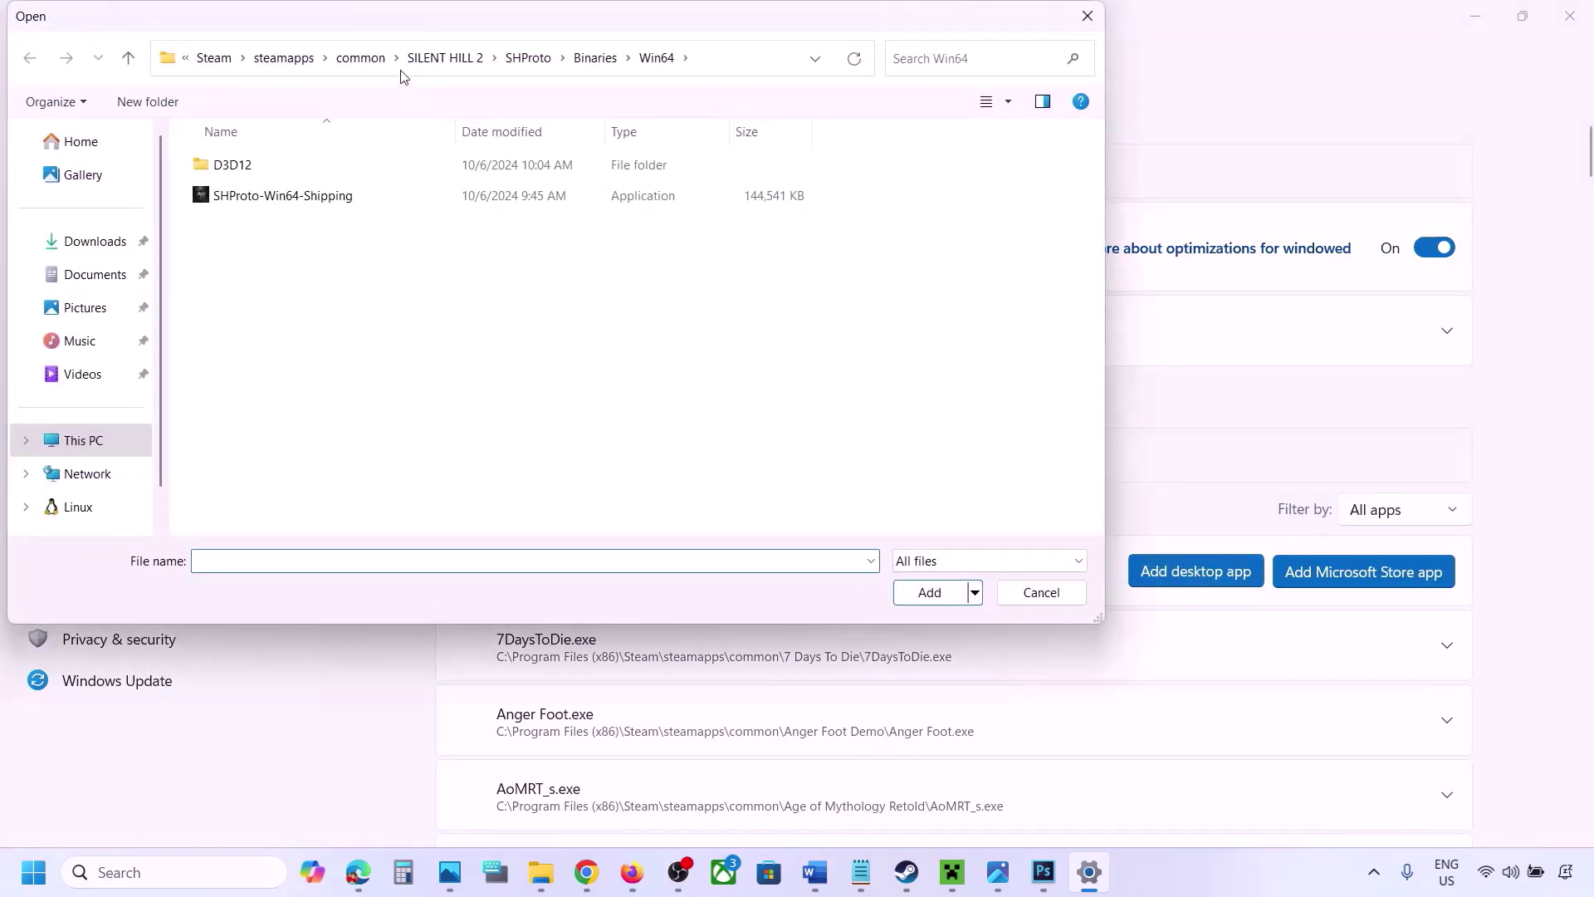
pyautogui.click(358, 57)
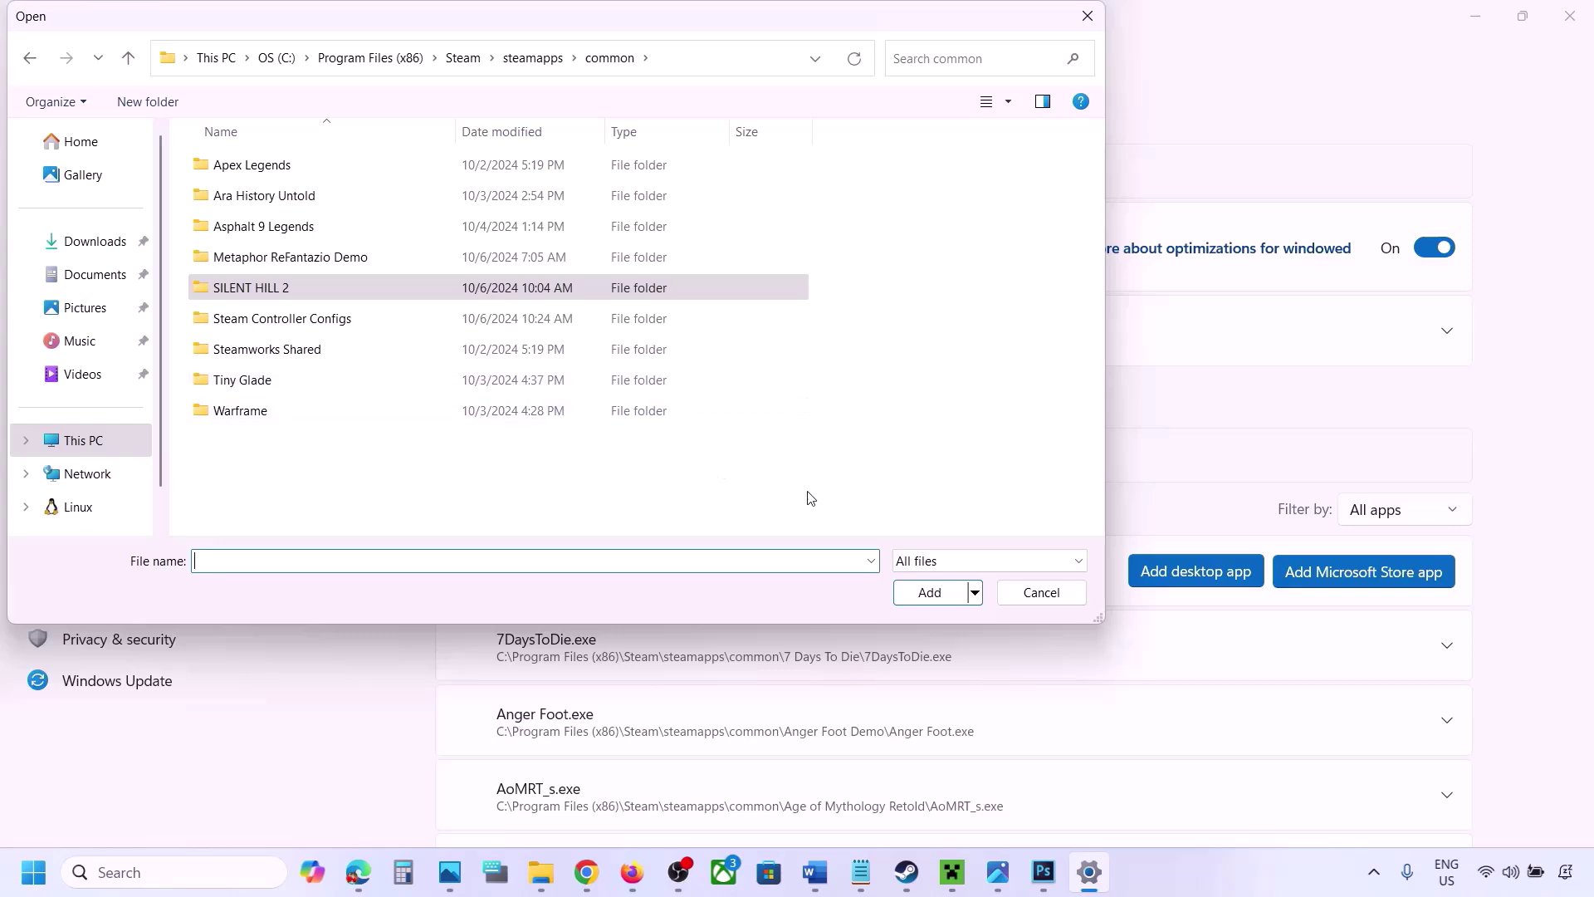
pyautogui.click(1030, 594)
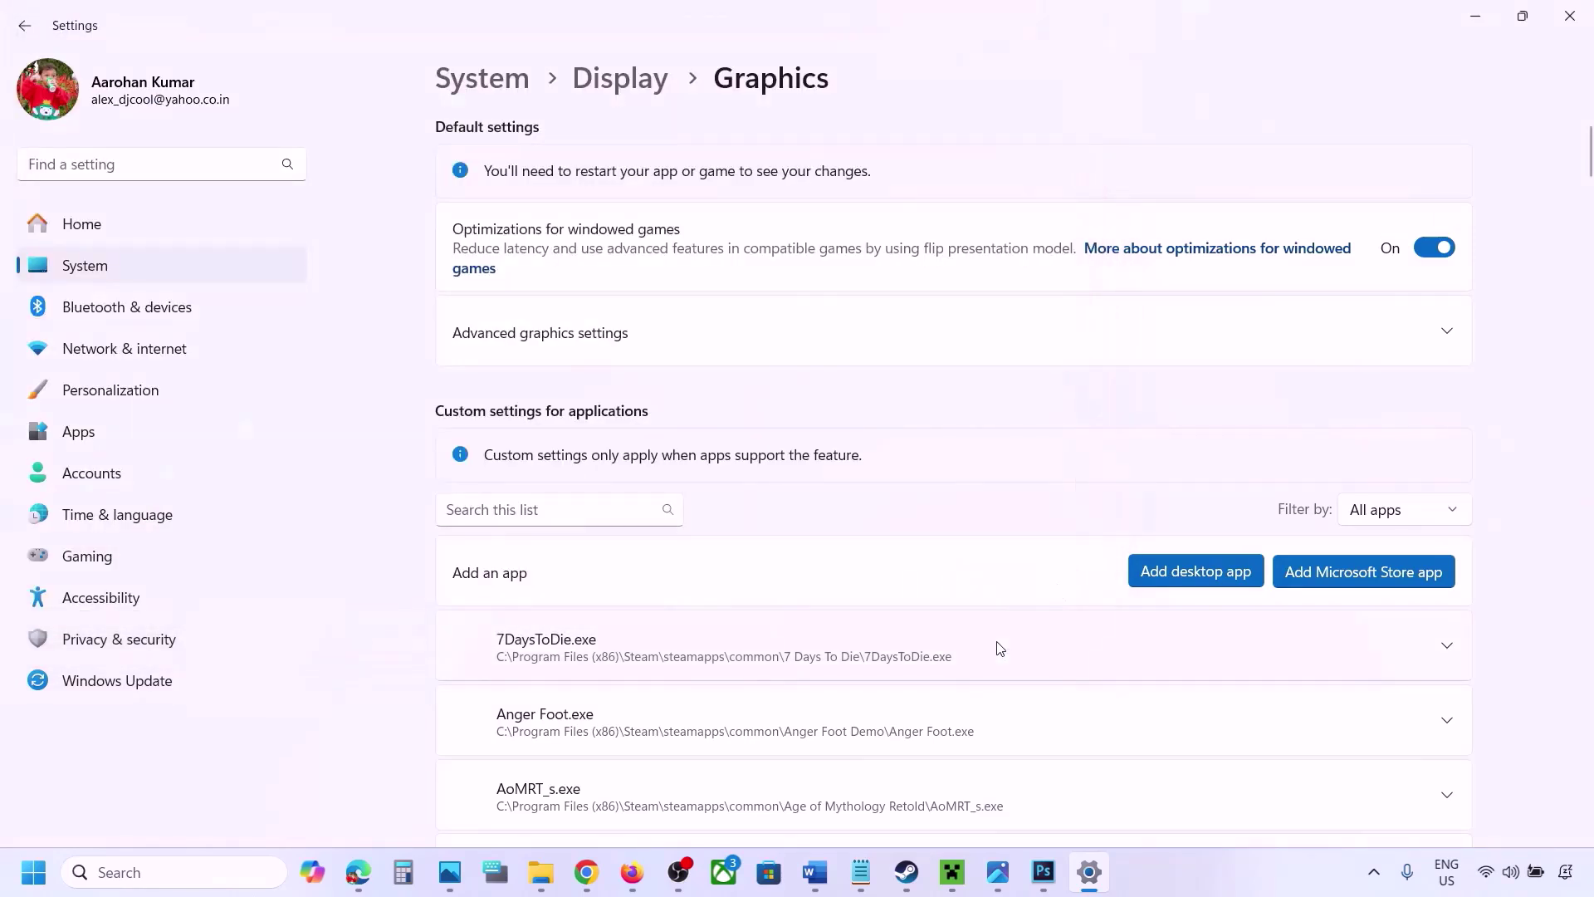
# Set the GPU preference of ChainedTogether-Win64-Shipping.exe to High Performance (NVIDIA GeForce RTX 3050 Laptop GPU)
pyautogui.scroll(-3, 999, 648)
pyautogui.scroll(-7, 1000, 647)
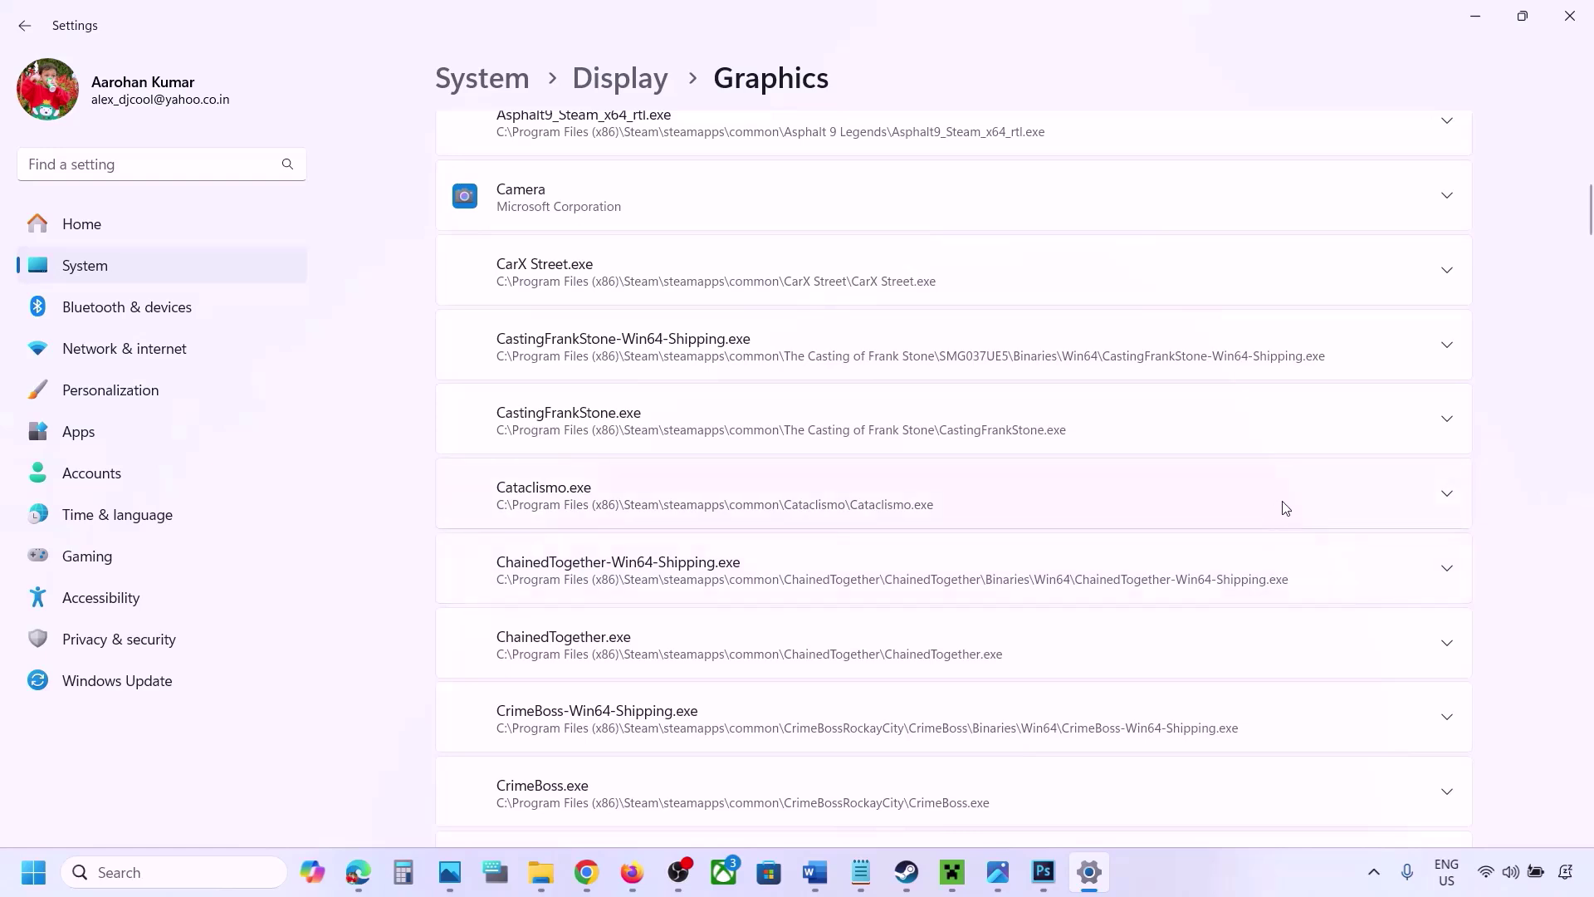
pyautogui.click(1446, 570)
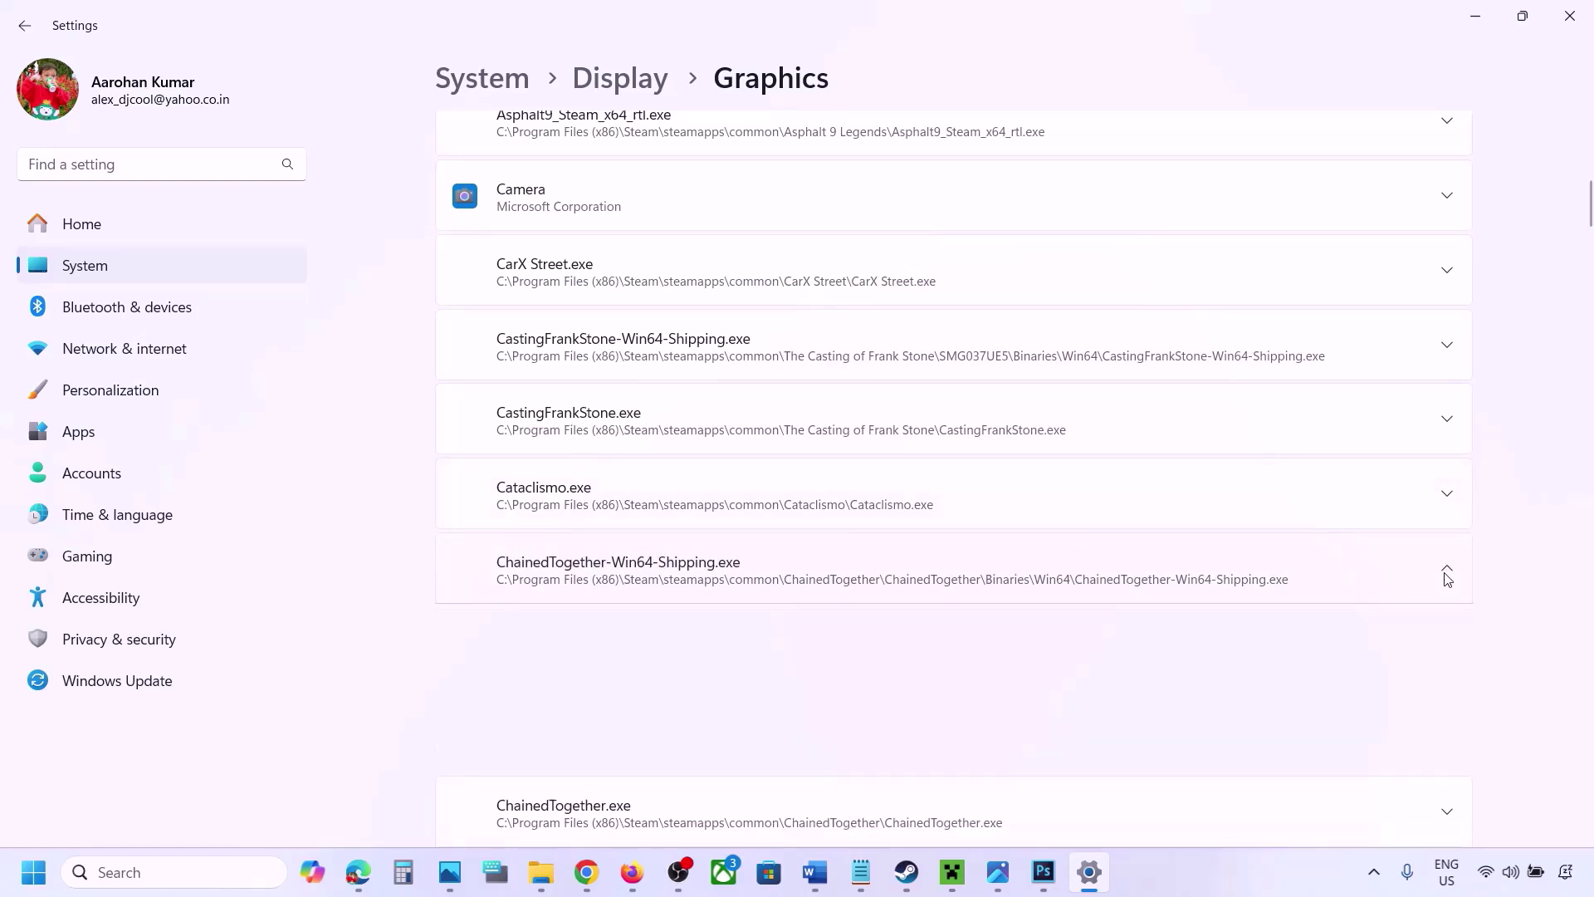
pyautogui.click(1351, 635)
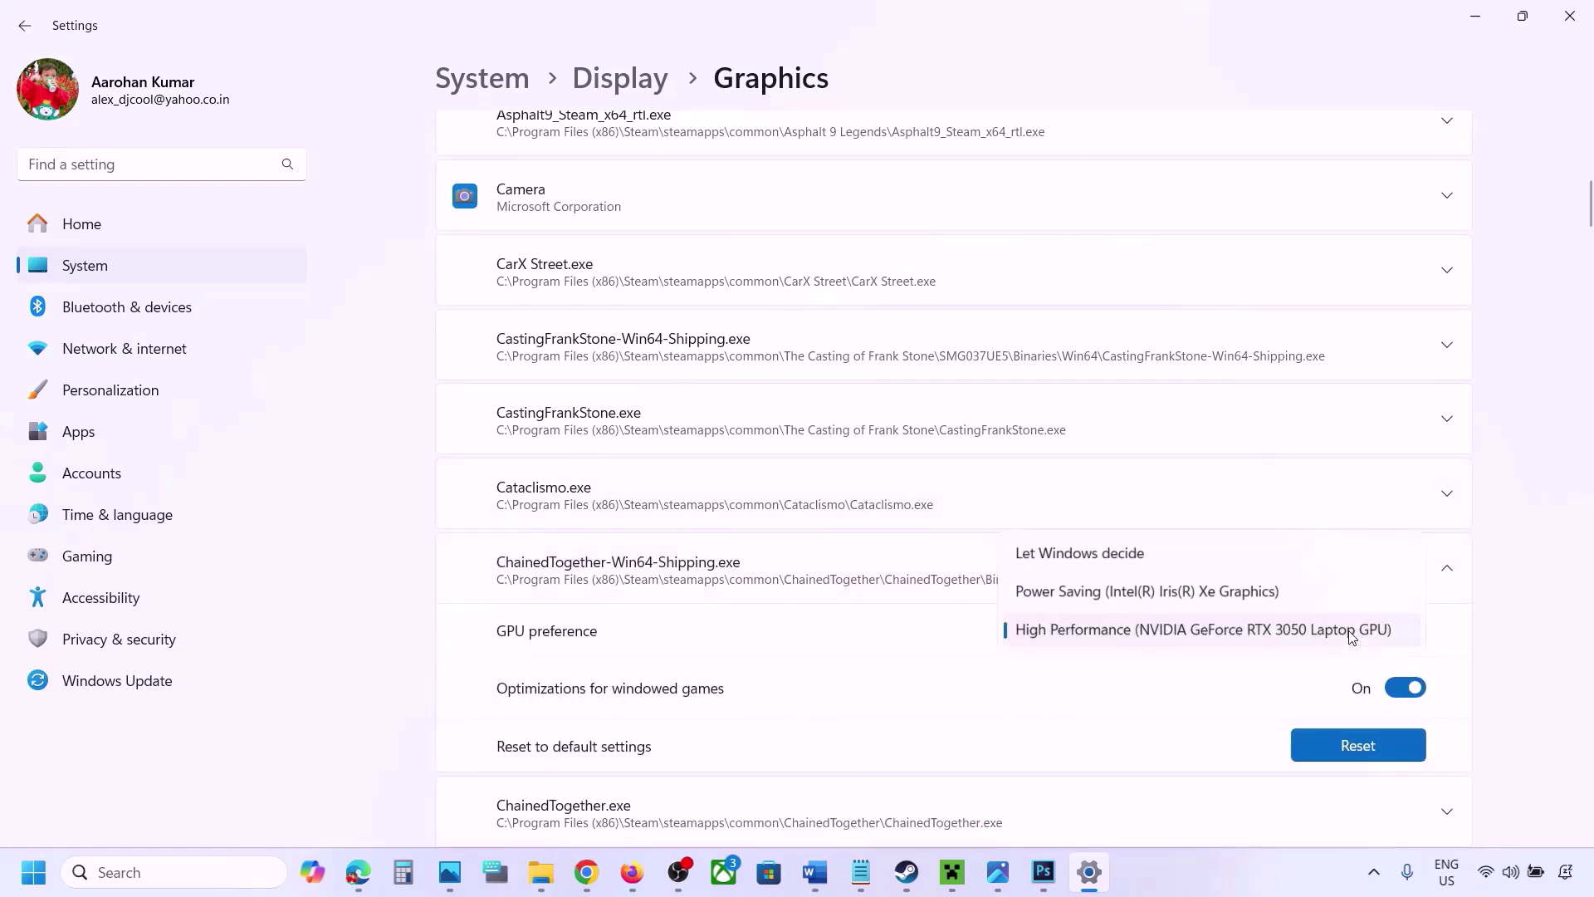
pyautogui.click(1262, 631)
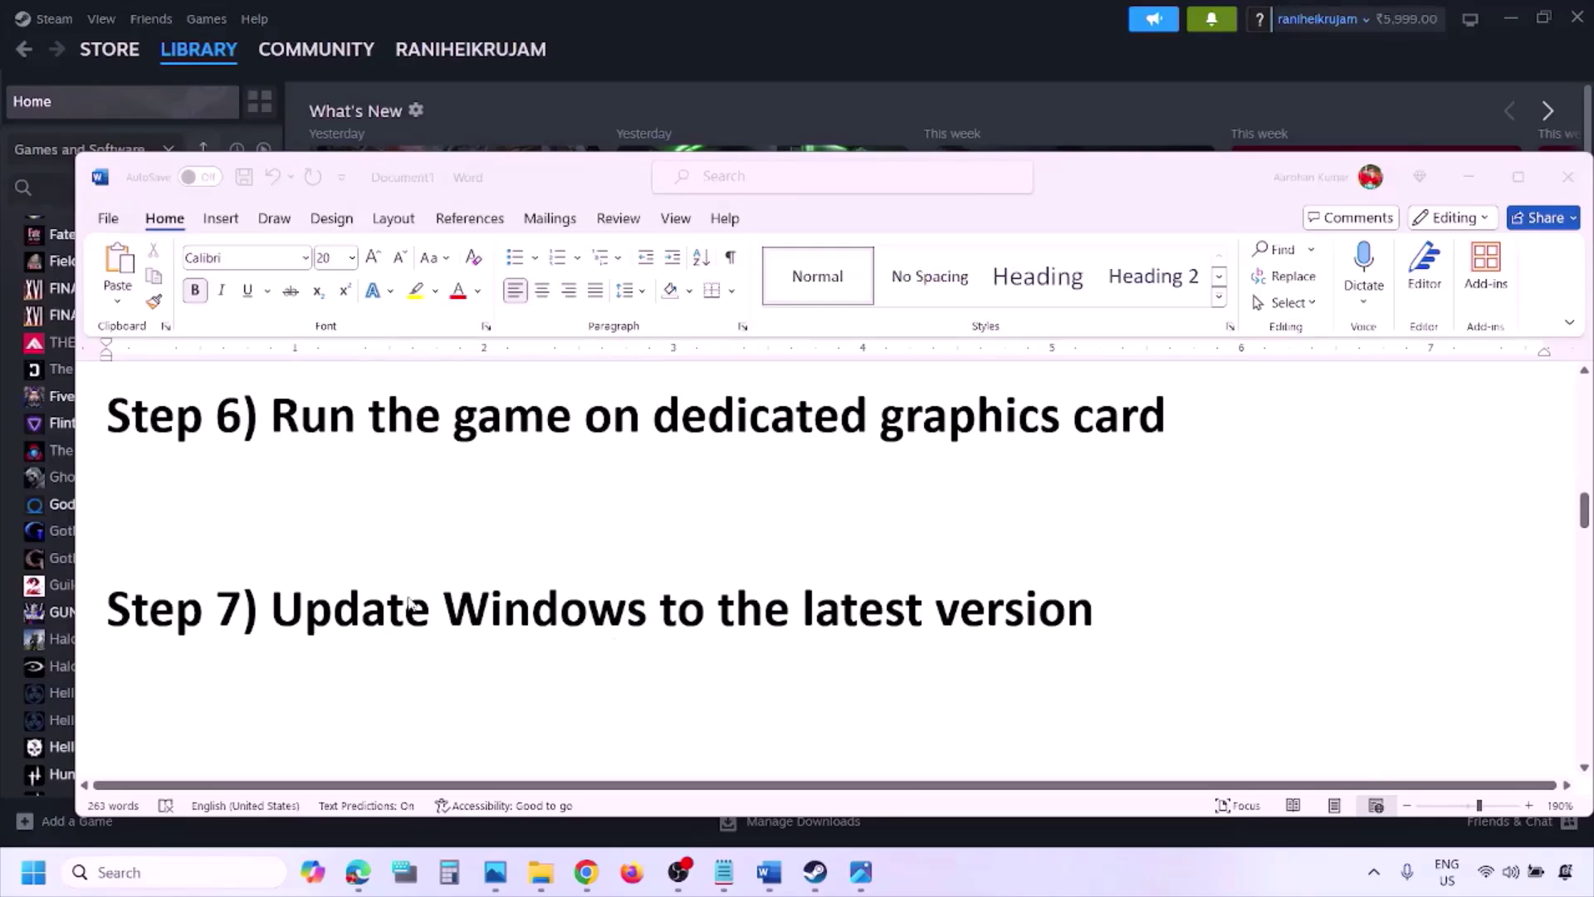
# Highlight the Step 7 Windows update instruction in the Word document, and check for updates in Windows Update
pyautogui.moveTo(284, 610); pyautogui.dragTo(1076, 630)
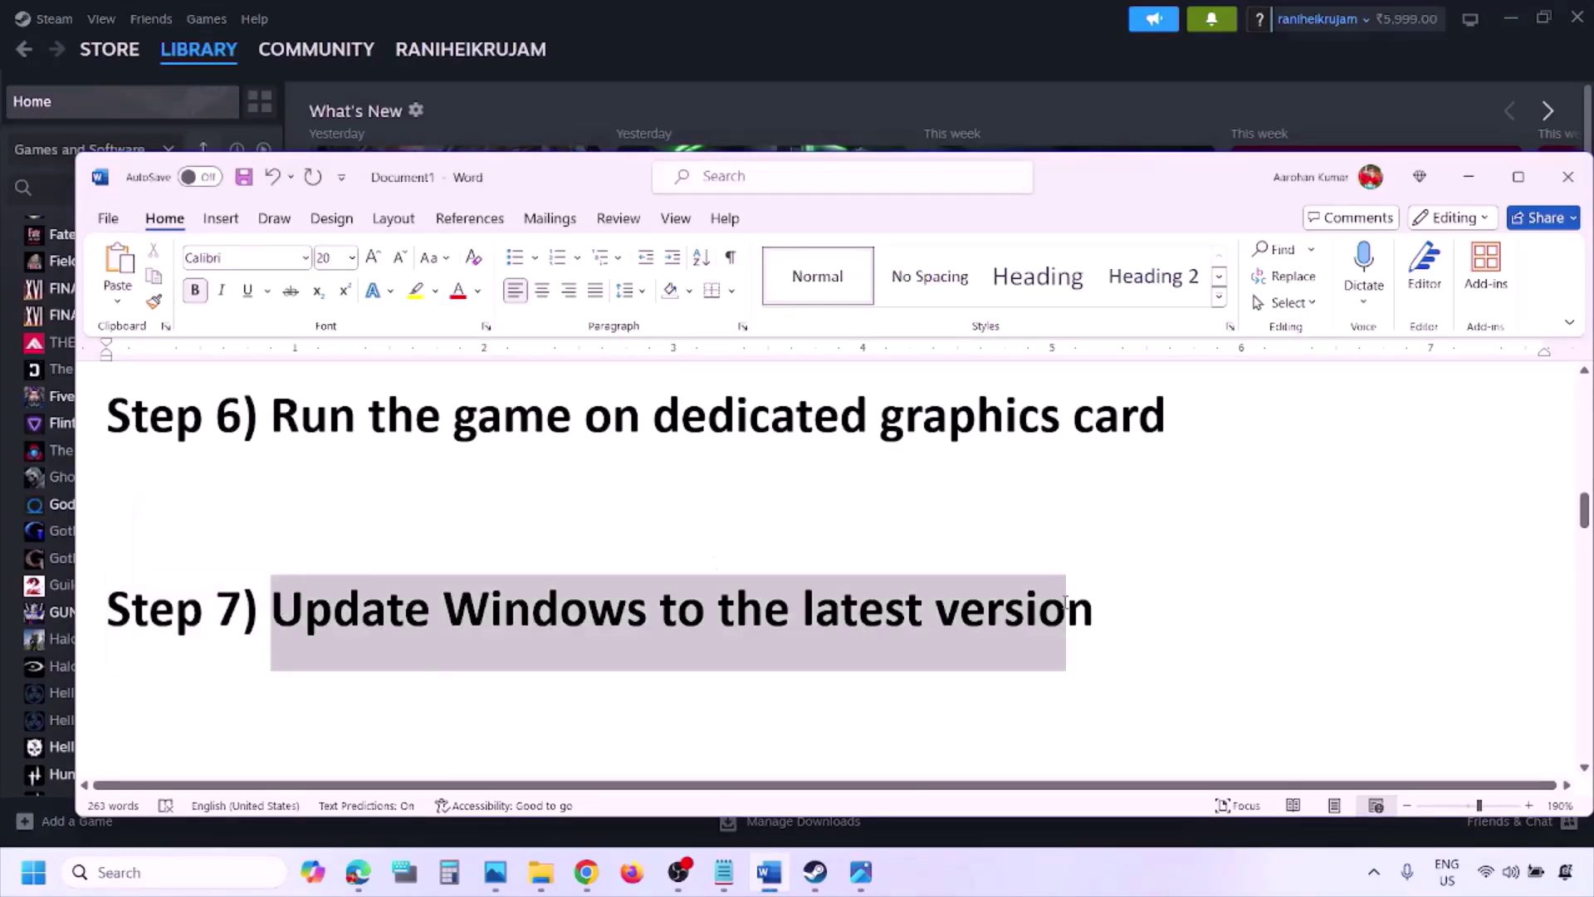
pyautogui.press('super+i')
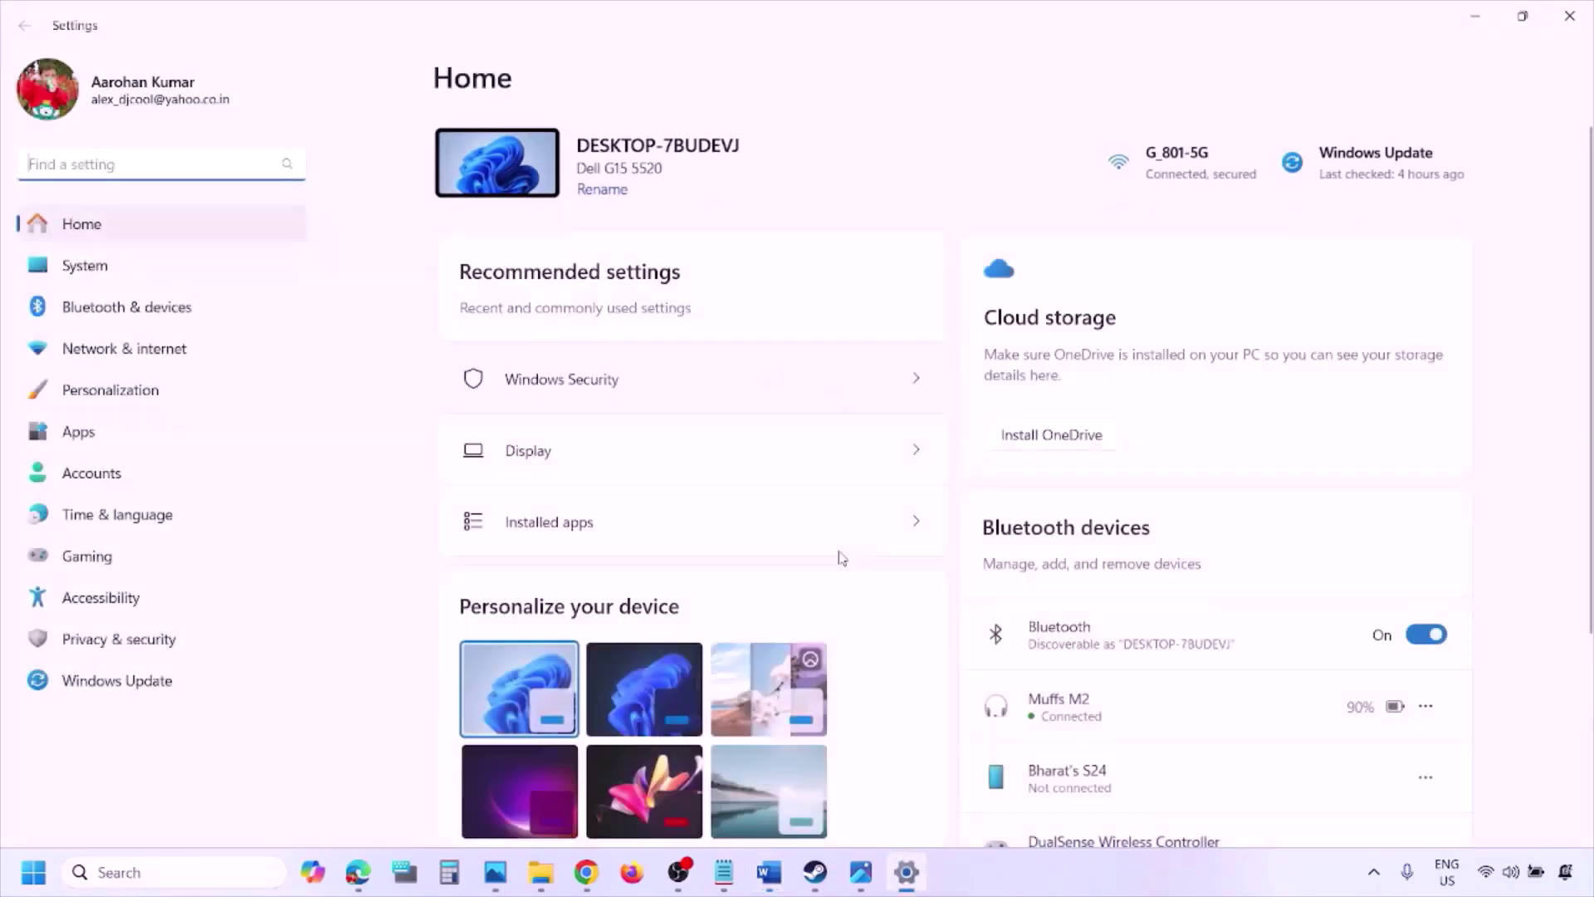
pyautogui.click(136, 689)
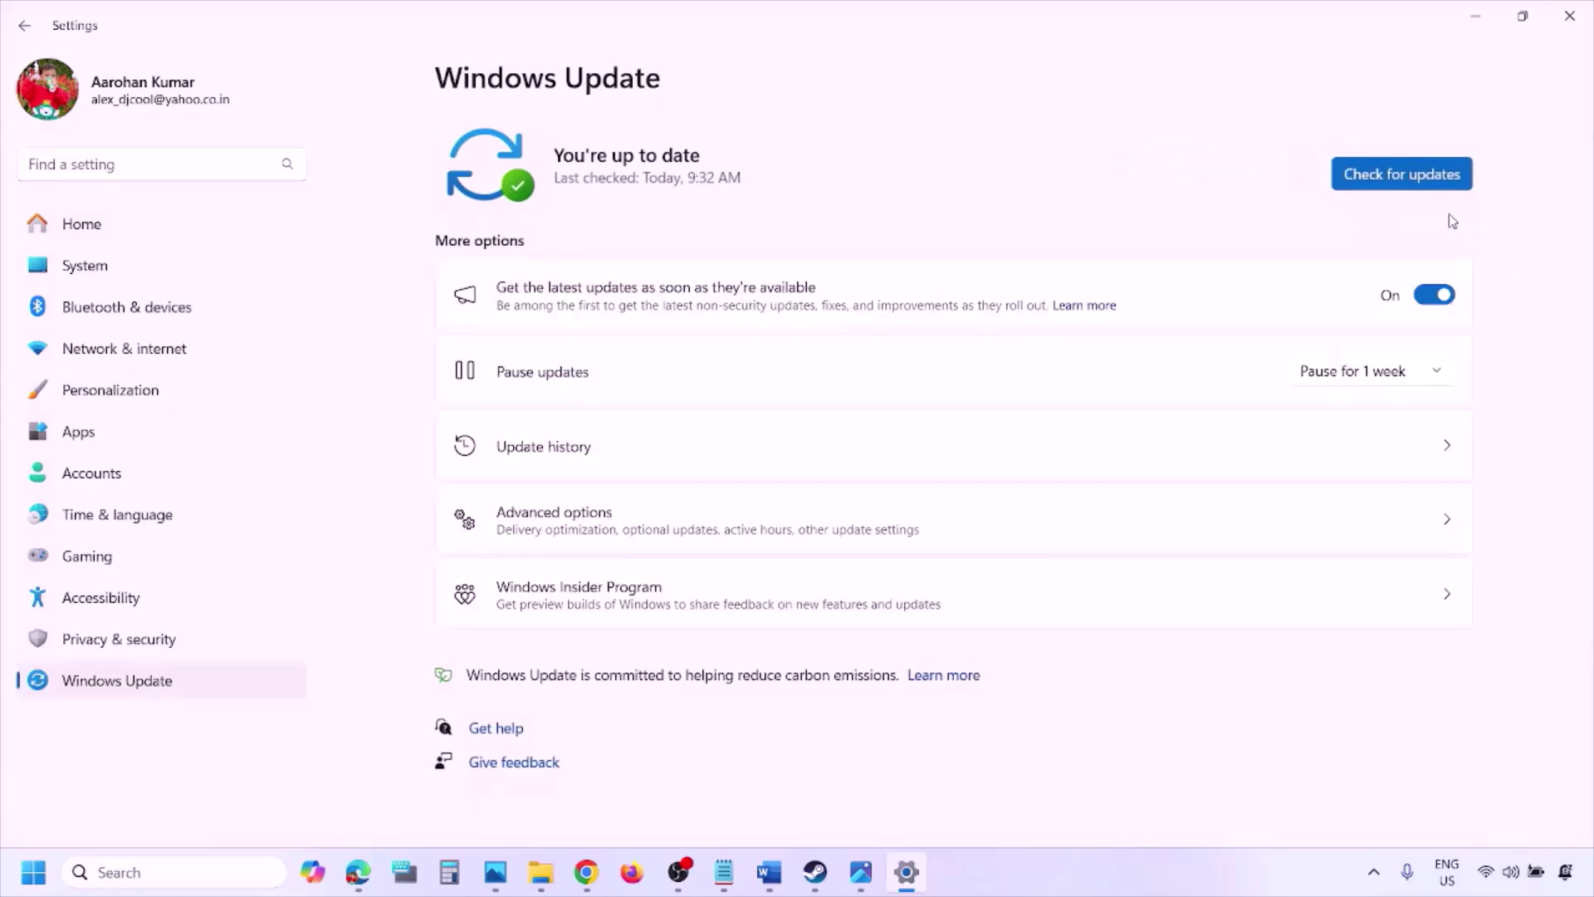
pyautogui.click(1401, 179)
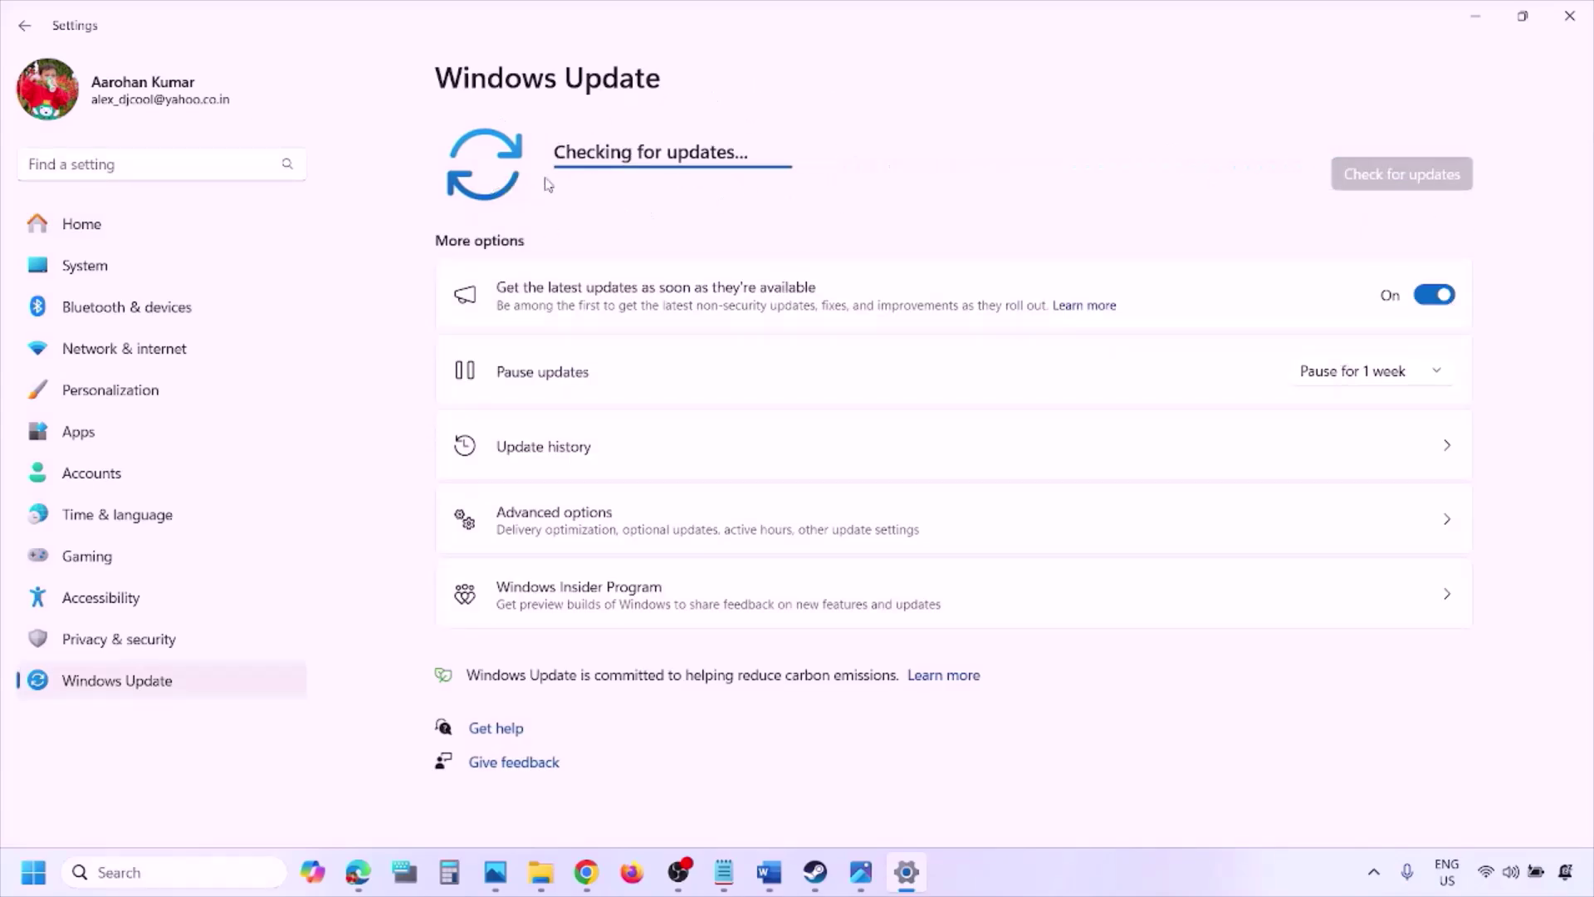
# Show Restart among the Windows power options without restarting, and return to the Word document
pyautogui.click(37, 885)
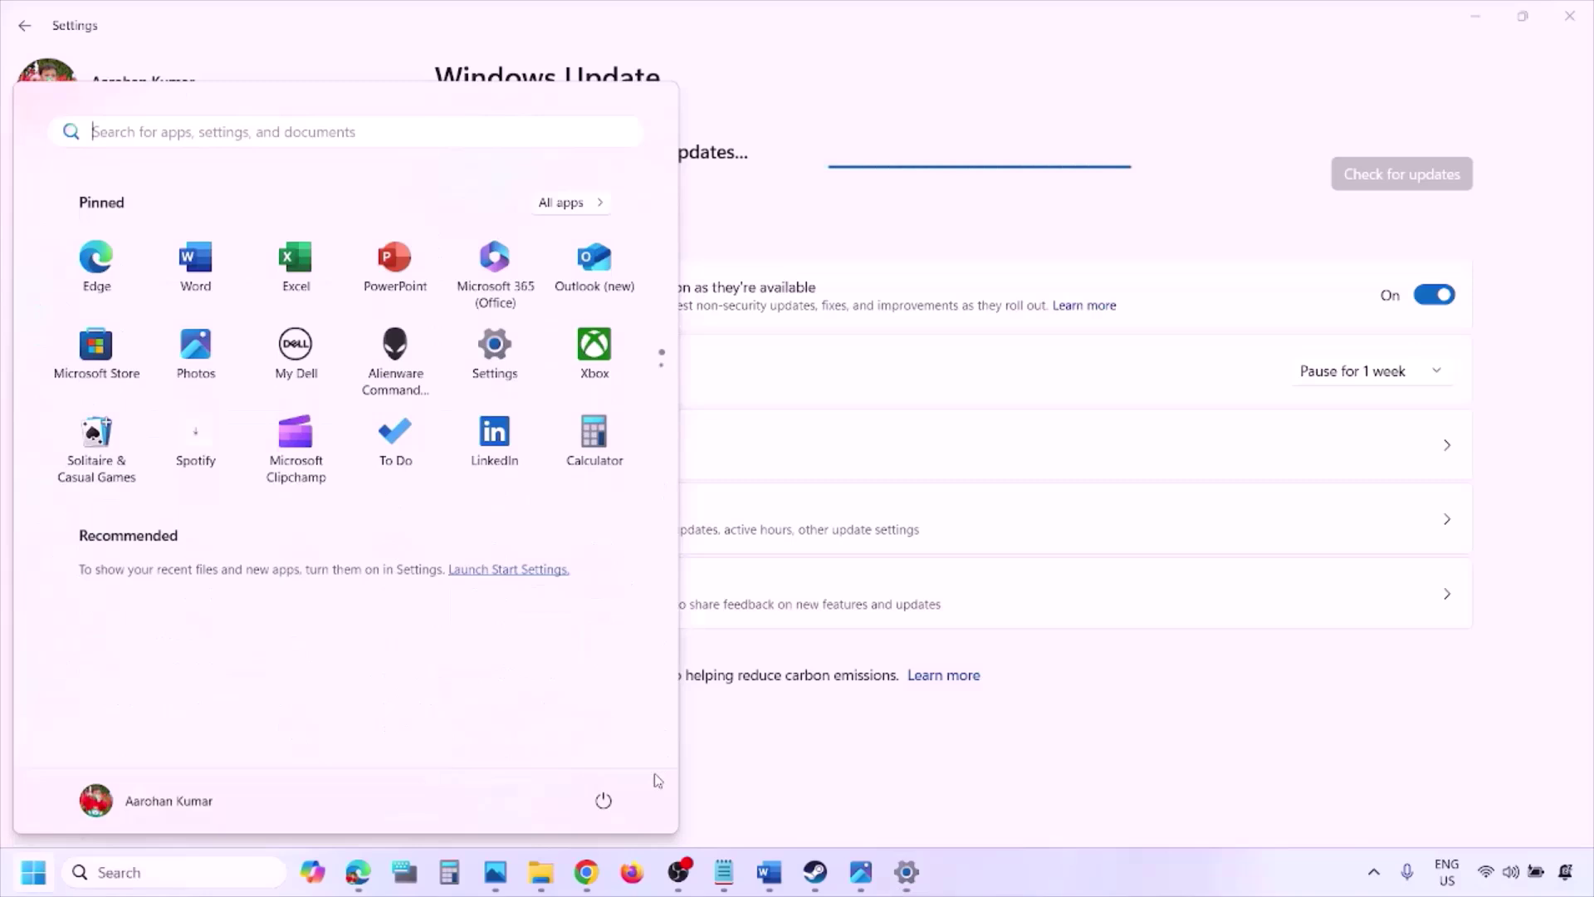
pyautogui.click(604, 799)
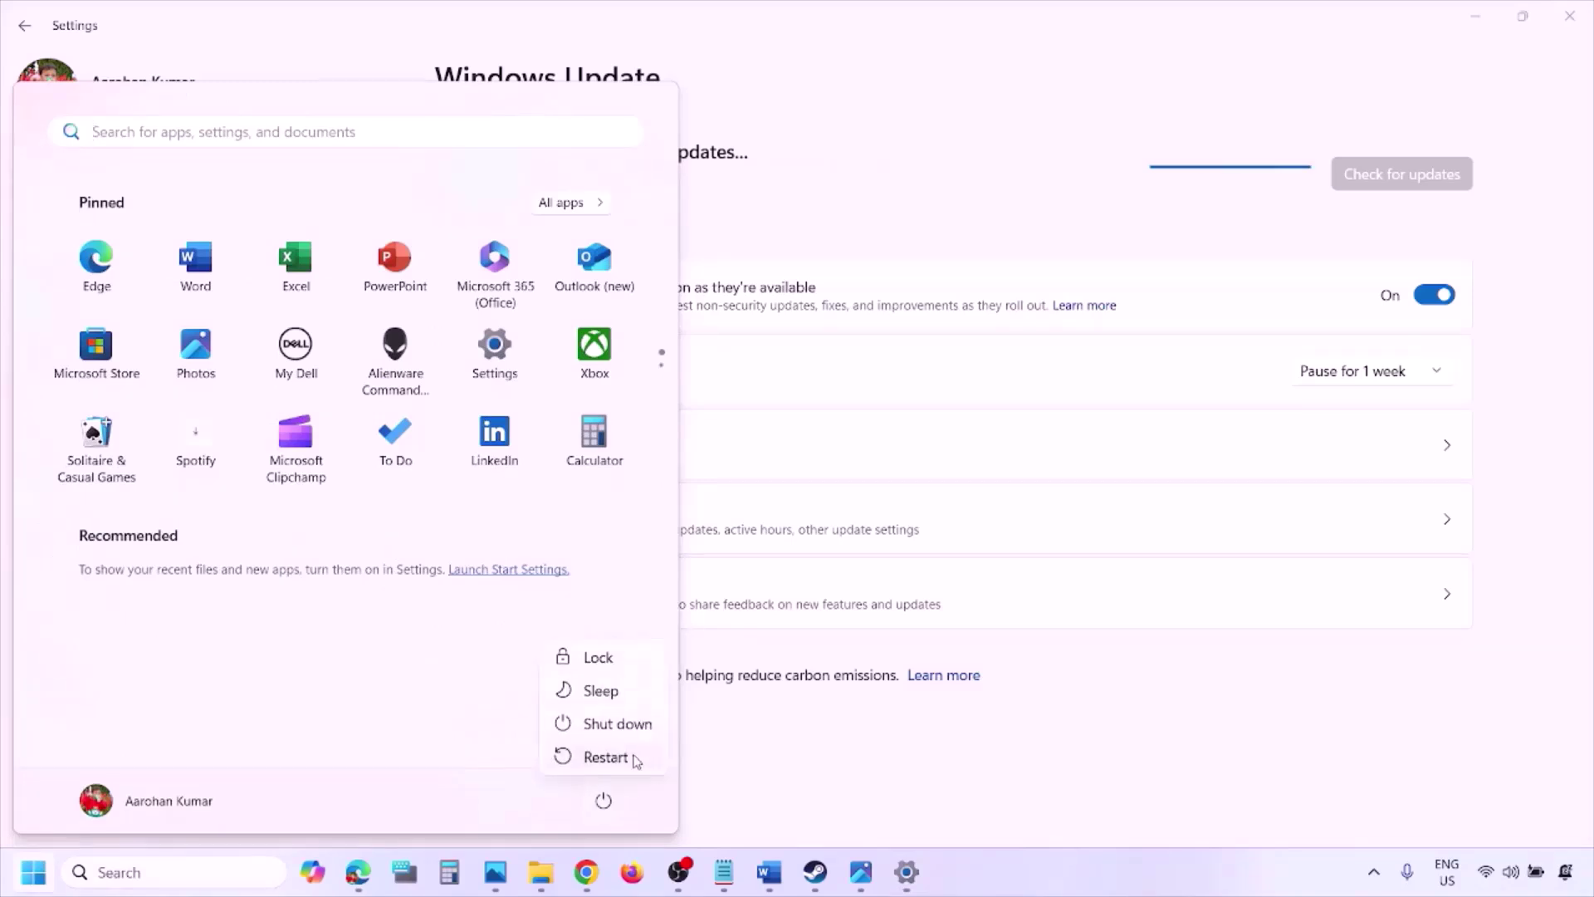
pyautogui.click(770, 880)
# Copy the Step 8 Visual C++ redistributable link from the Word document and open it in a new Chrome window
pyautogui.scroll(-3, 697, 651)
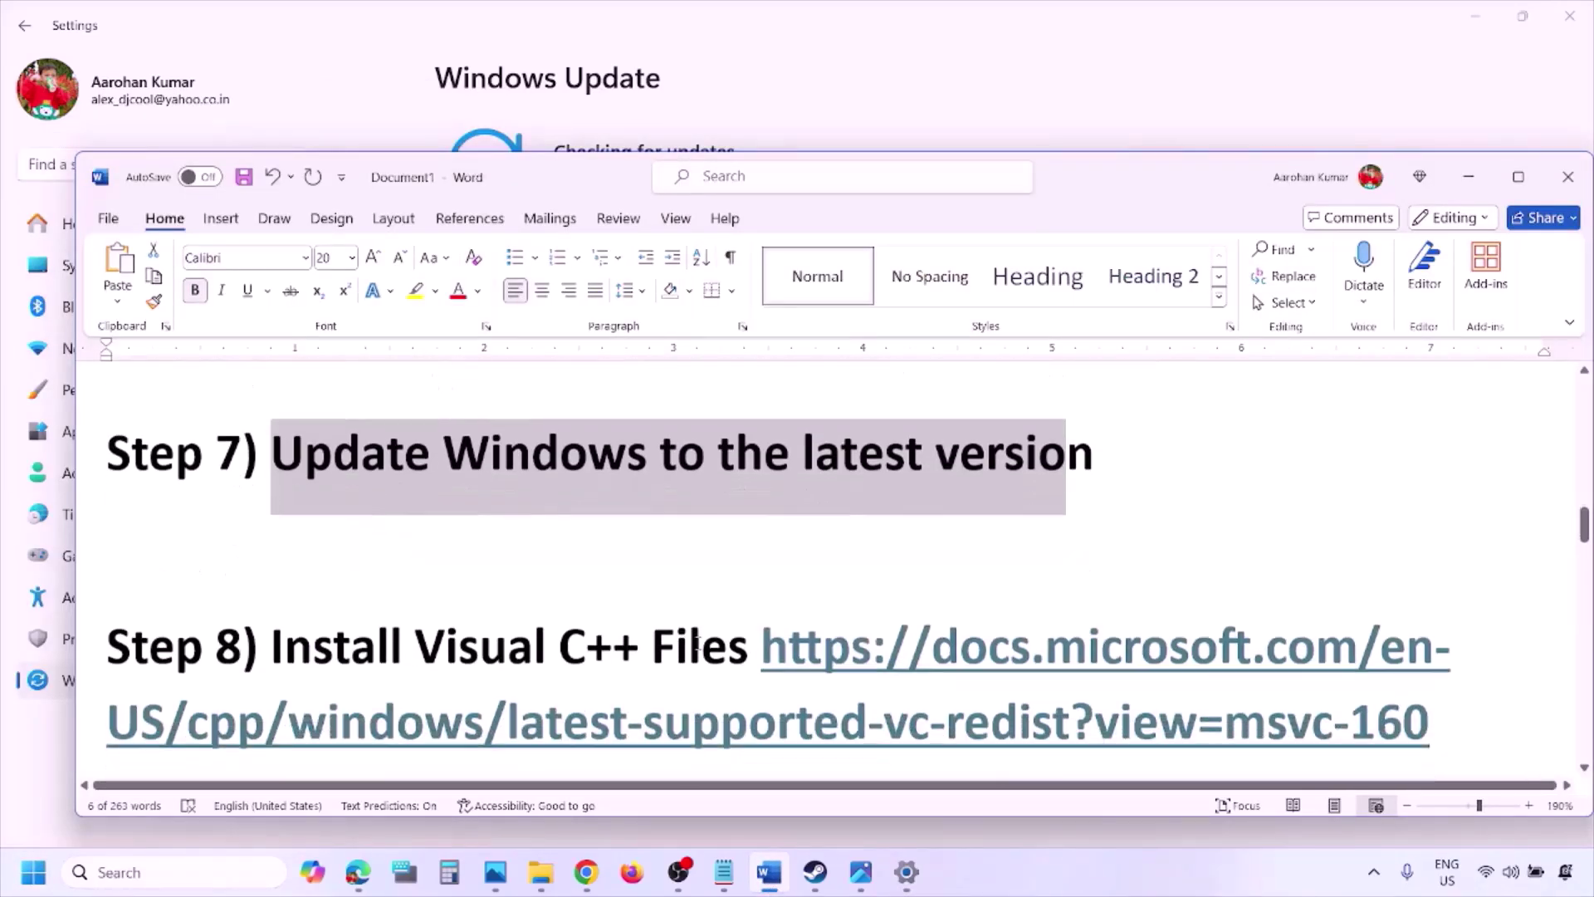
pyautogui.moveTo(1455, 691); pyautogui.dragTo(872, 611)
pyautogui.hotkey('ctrl', 'c')
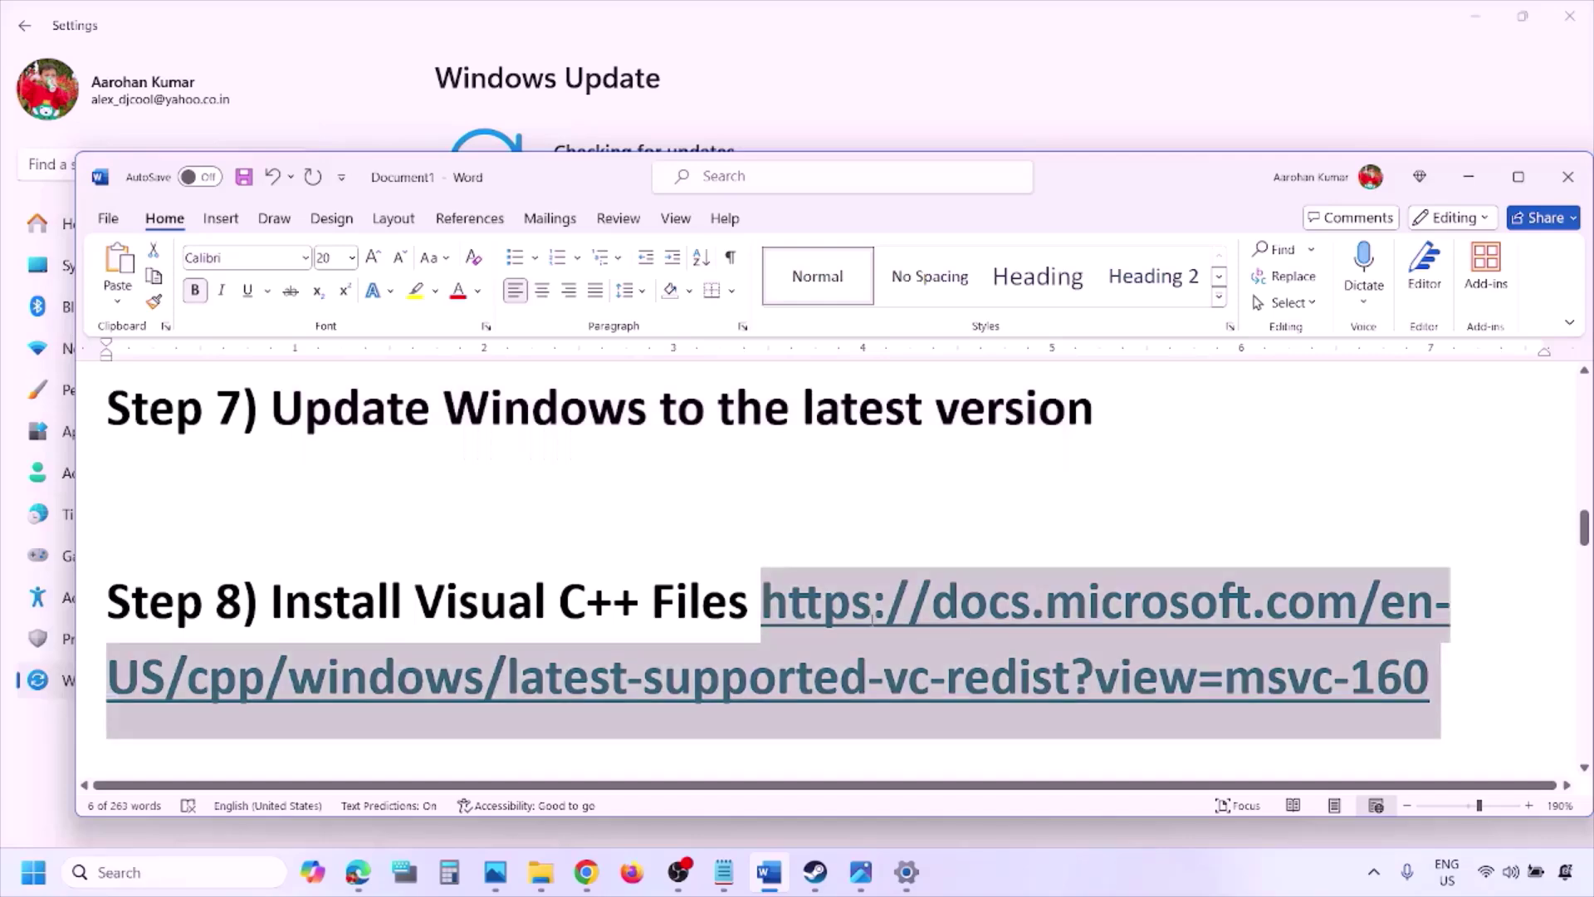
pyautogui.rightClick(586, 871)
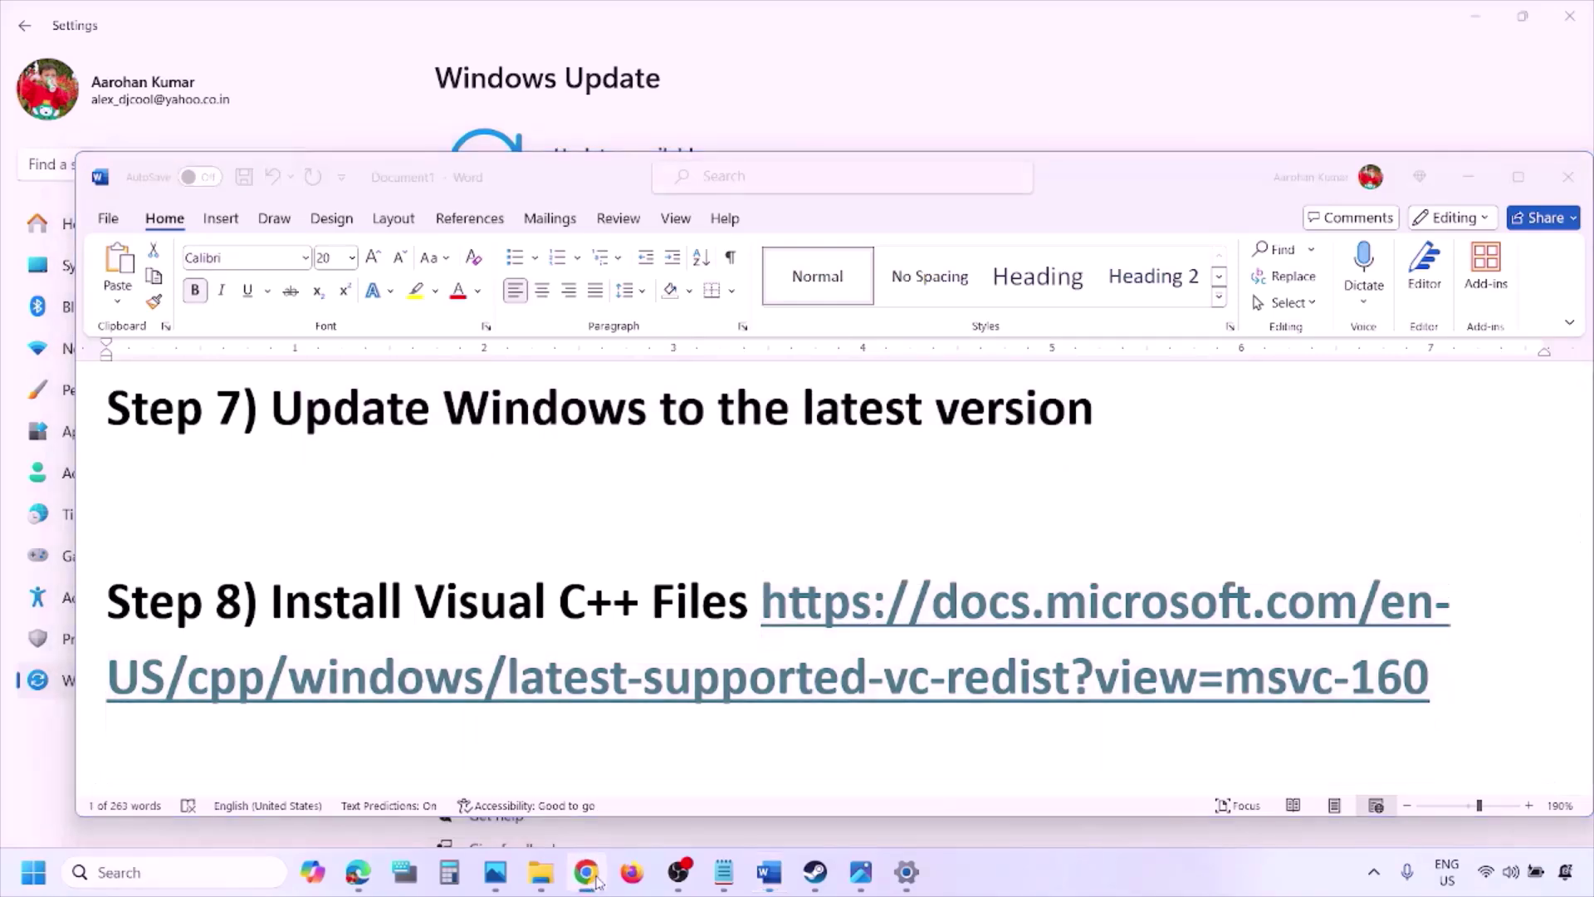
pyautogui.click(520, 689)
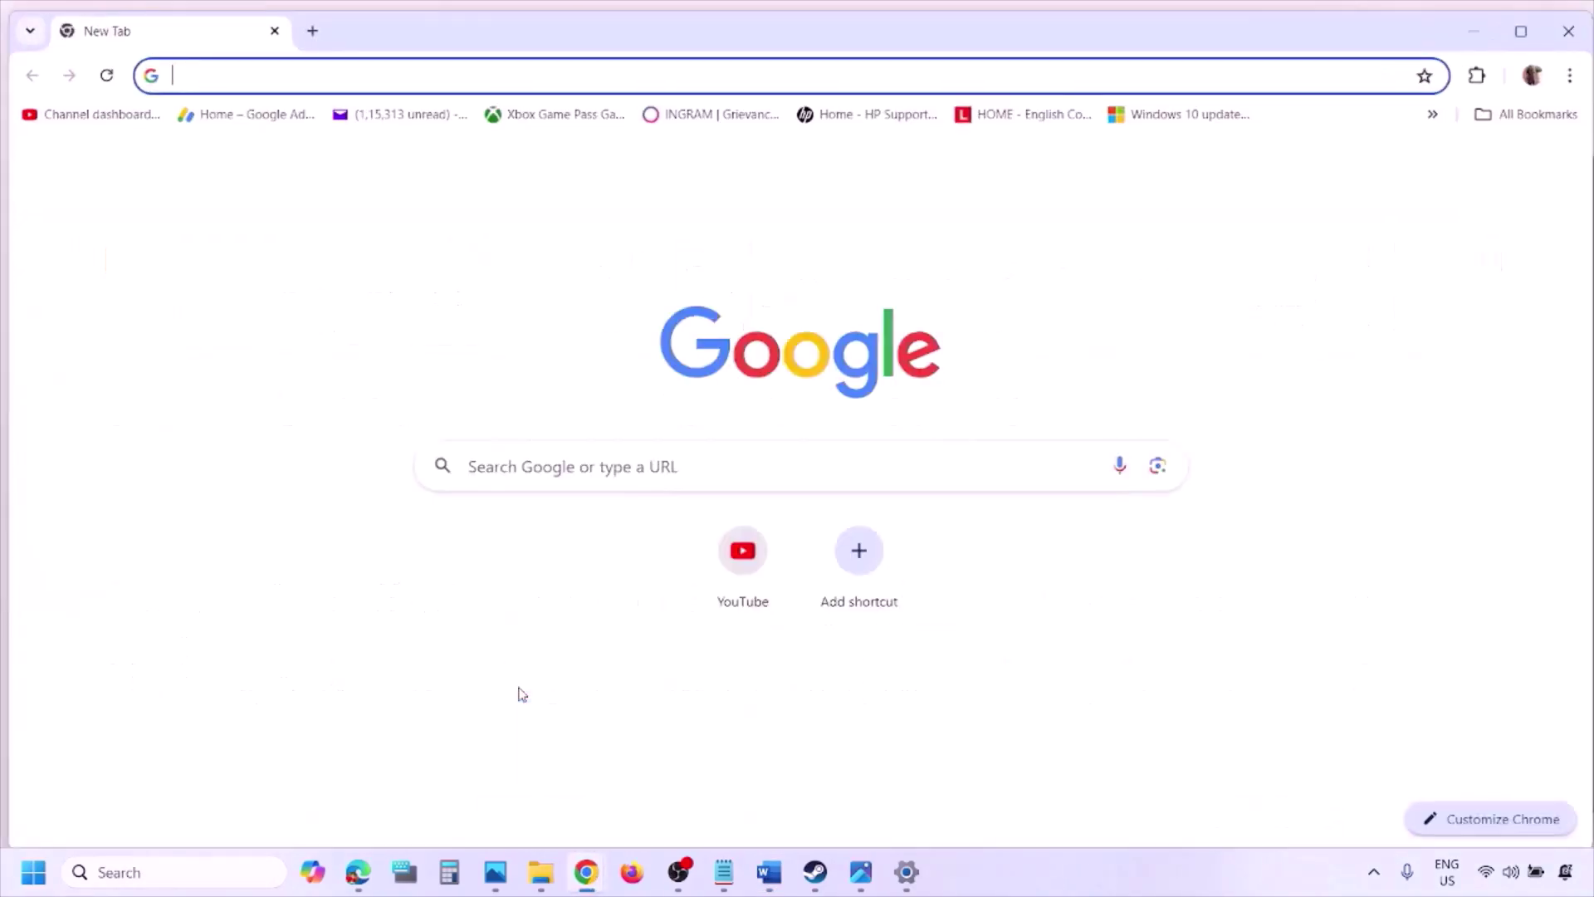
pyautogui.hotkey('ctrl', 'v')
pyautogui.press('Return')
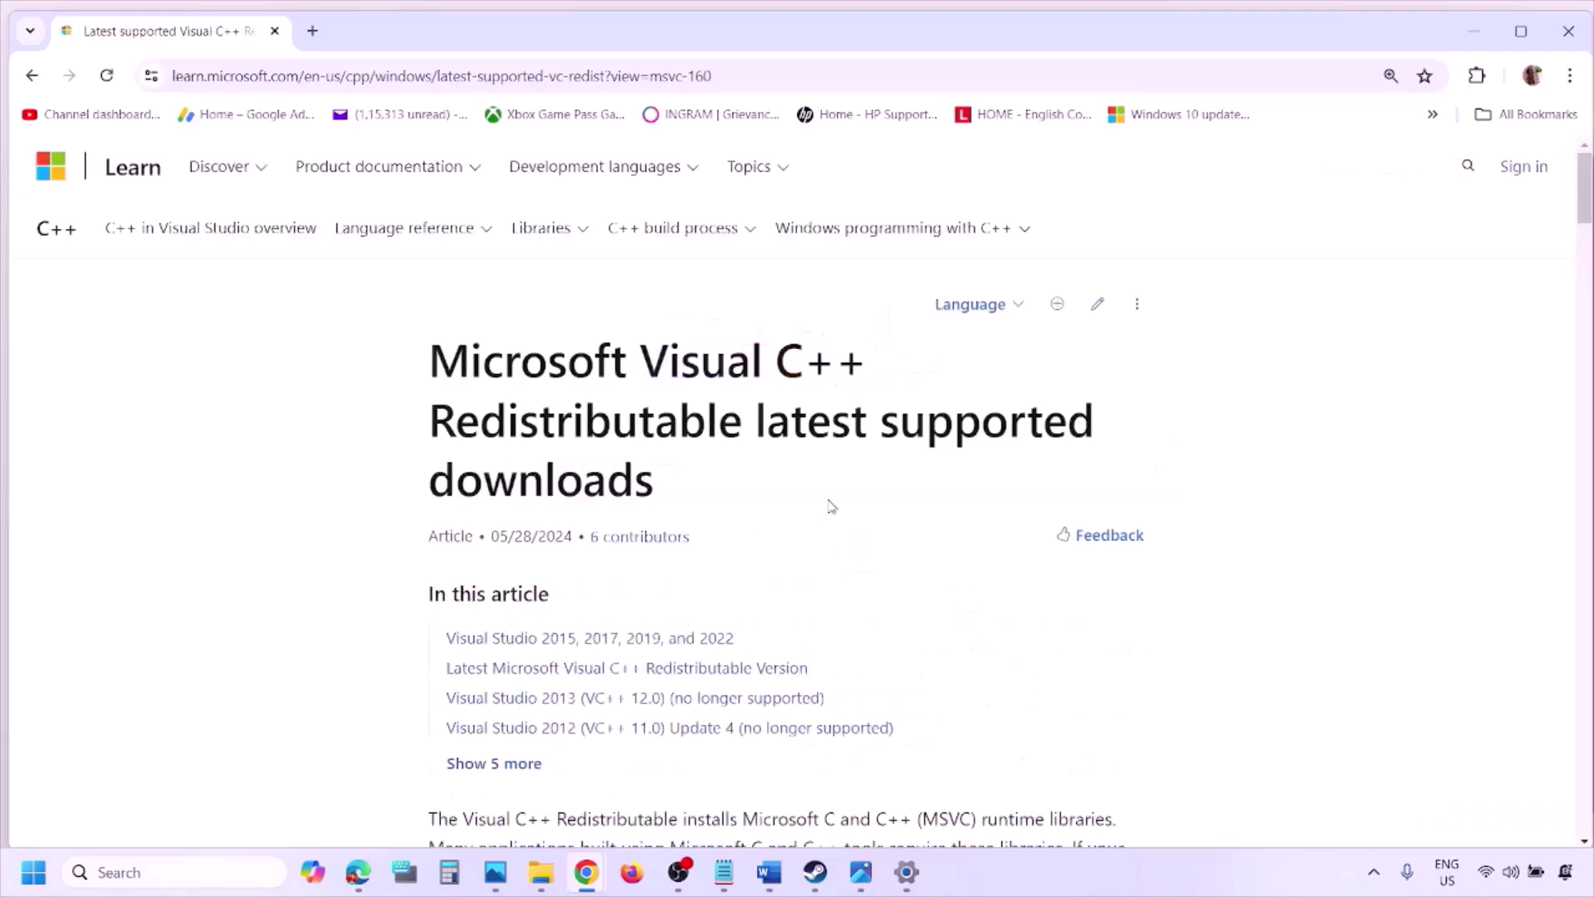
# Examine the Visual Studio 2015, 2017, 2019, and 2022 section and the X86 and X64 rows of the redistributable download table
pyautogui.scroll(-8, 692, 481)
pyautogui.scroll(-4, 693, 481)
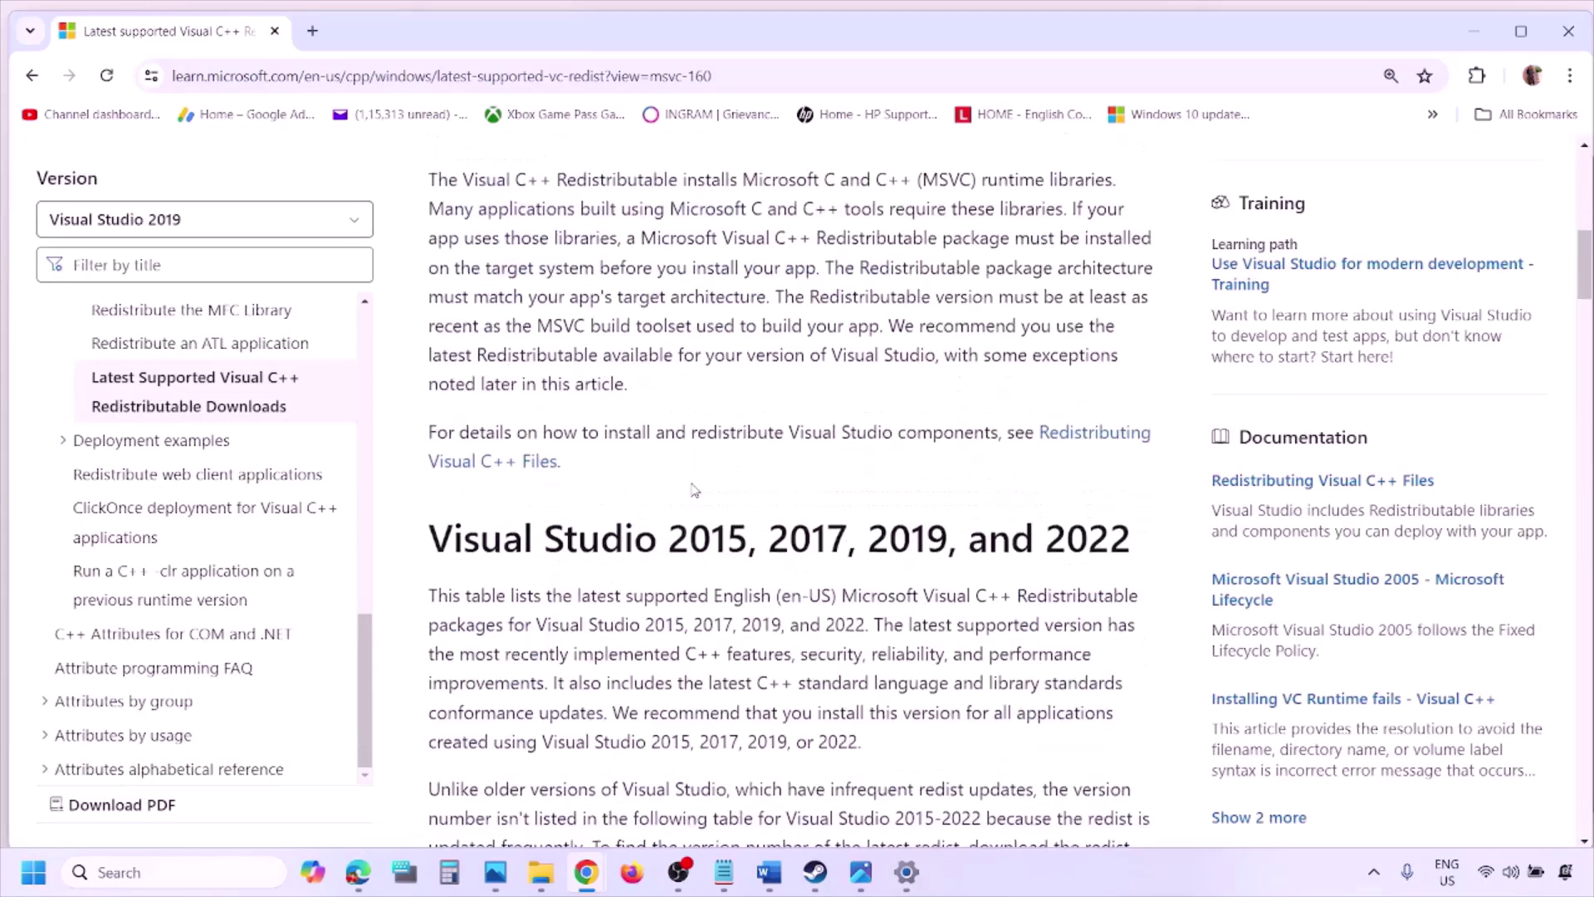
pyautogui.moveTo(503, 444); pyautogui.dragTo(1071, 444)
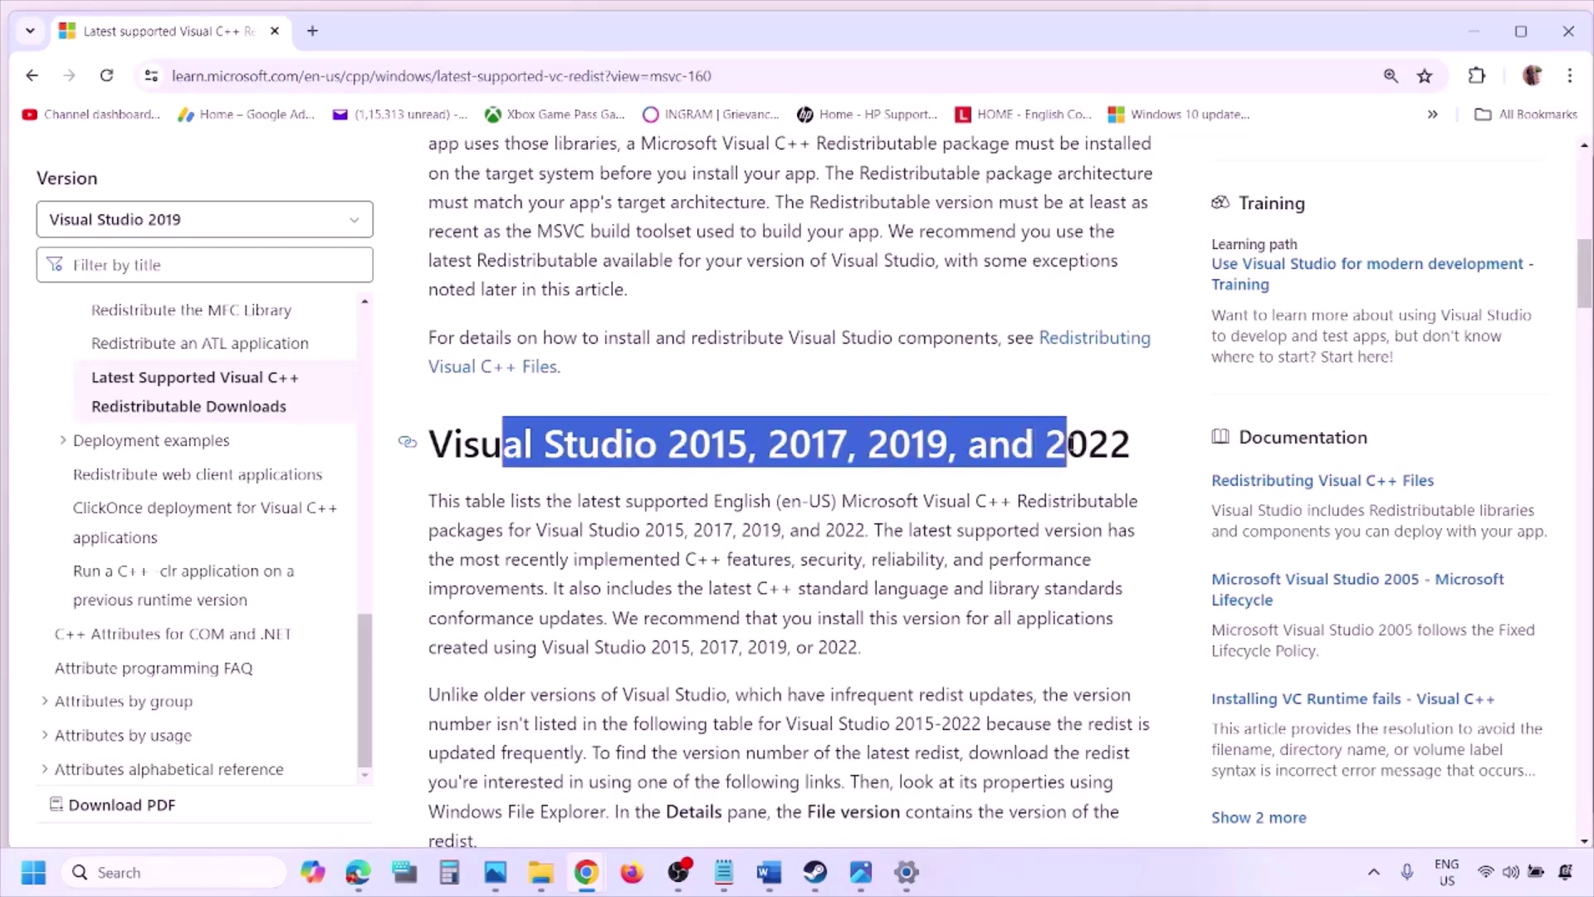
pyautogui.scroll(-10, 699, 593)
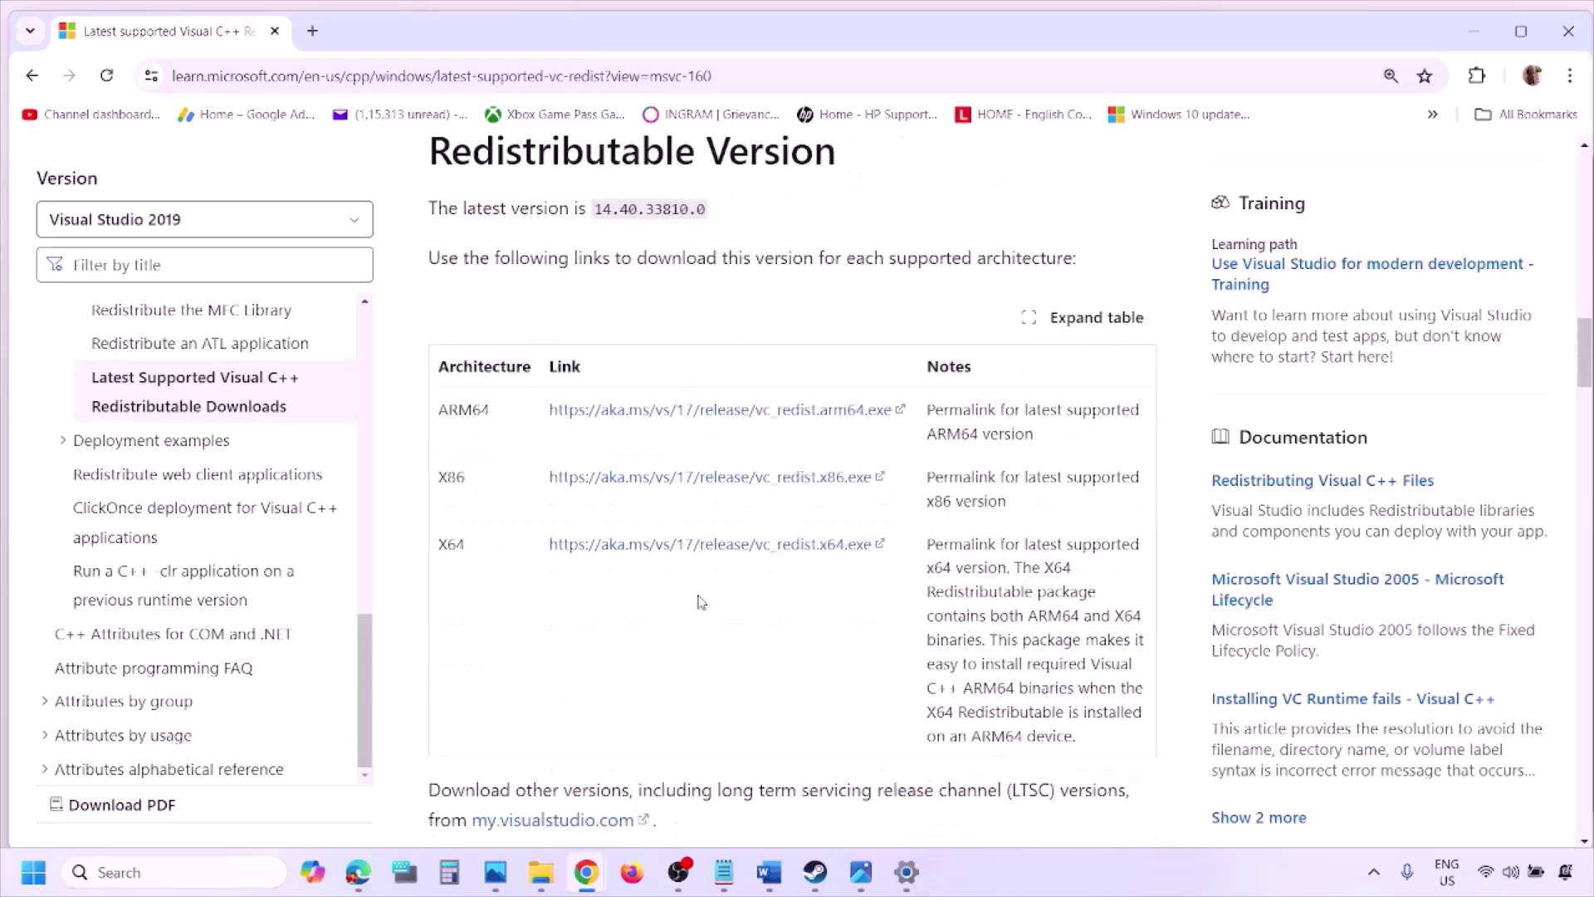
pyautogui.doubleClick(449, 477)
pyautogui.doubleClick(450, 543)
pyautogui.doubleClick(444, 476)
# Download the X86 Visual C++ 2015-2022 Redistributable, run its installer, and start the repair
pyautogui.moveTo(444, 475); pyautogui.dragTo(784, 495)
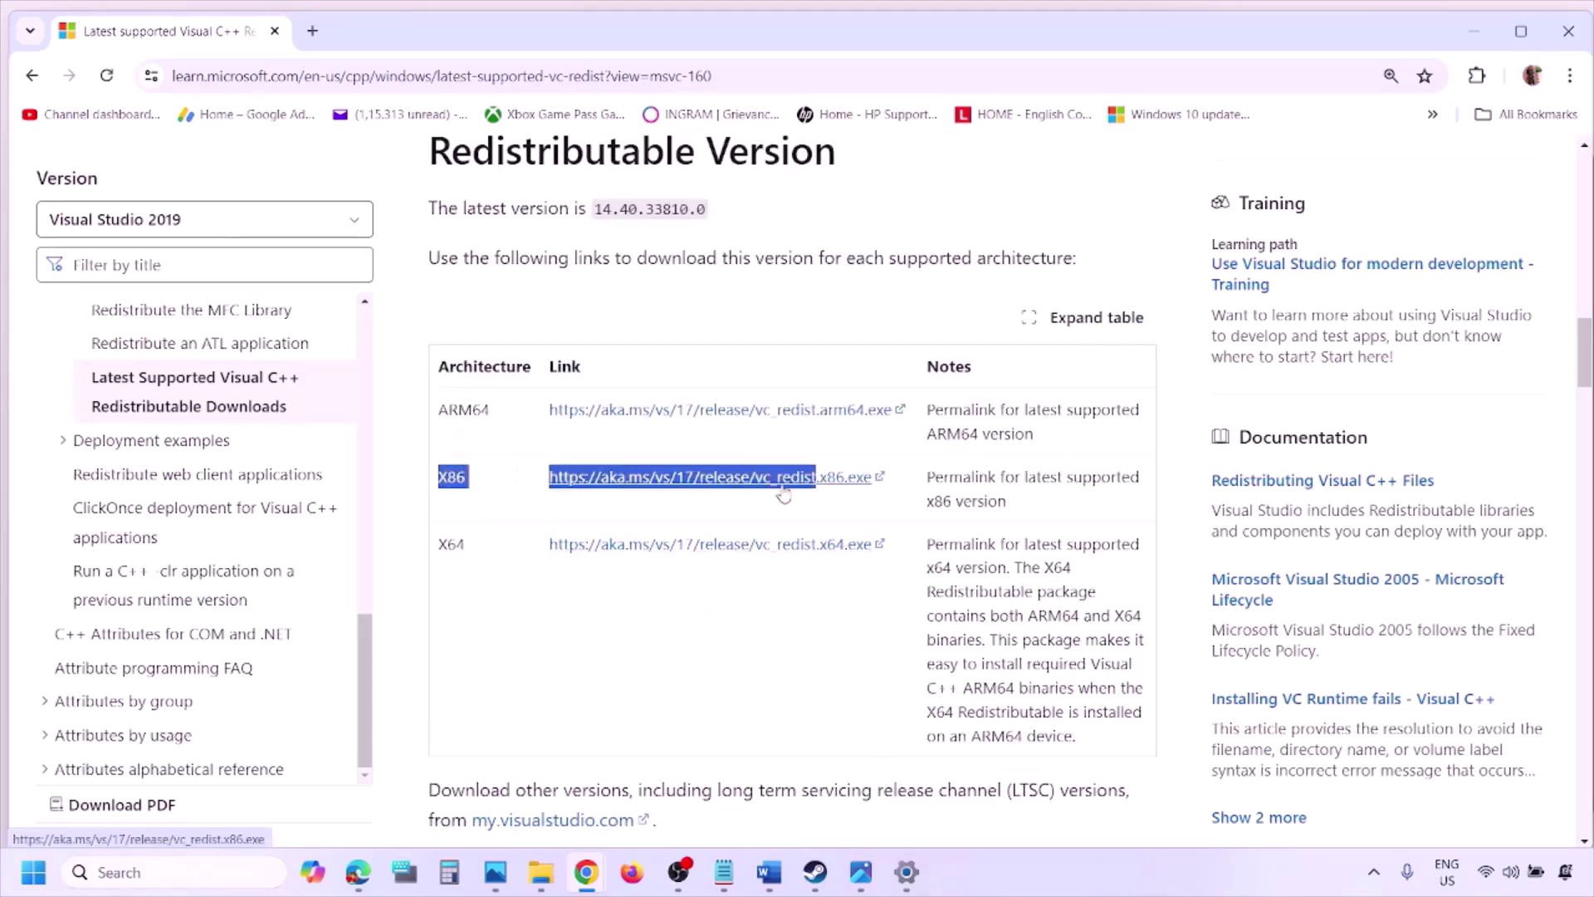
pyautogui.click(784, 494)
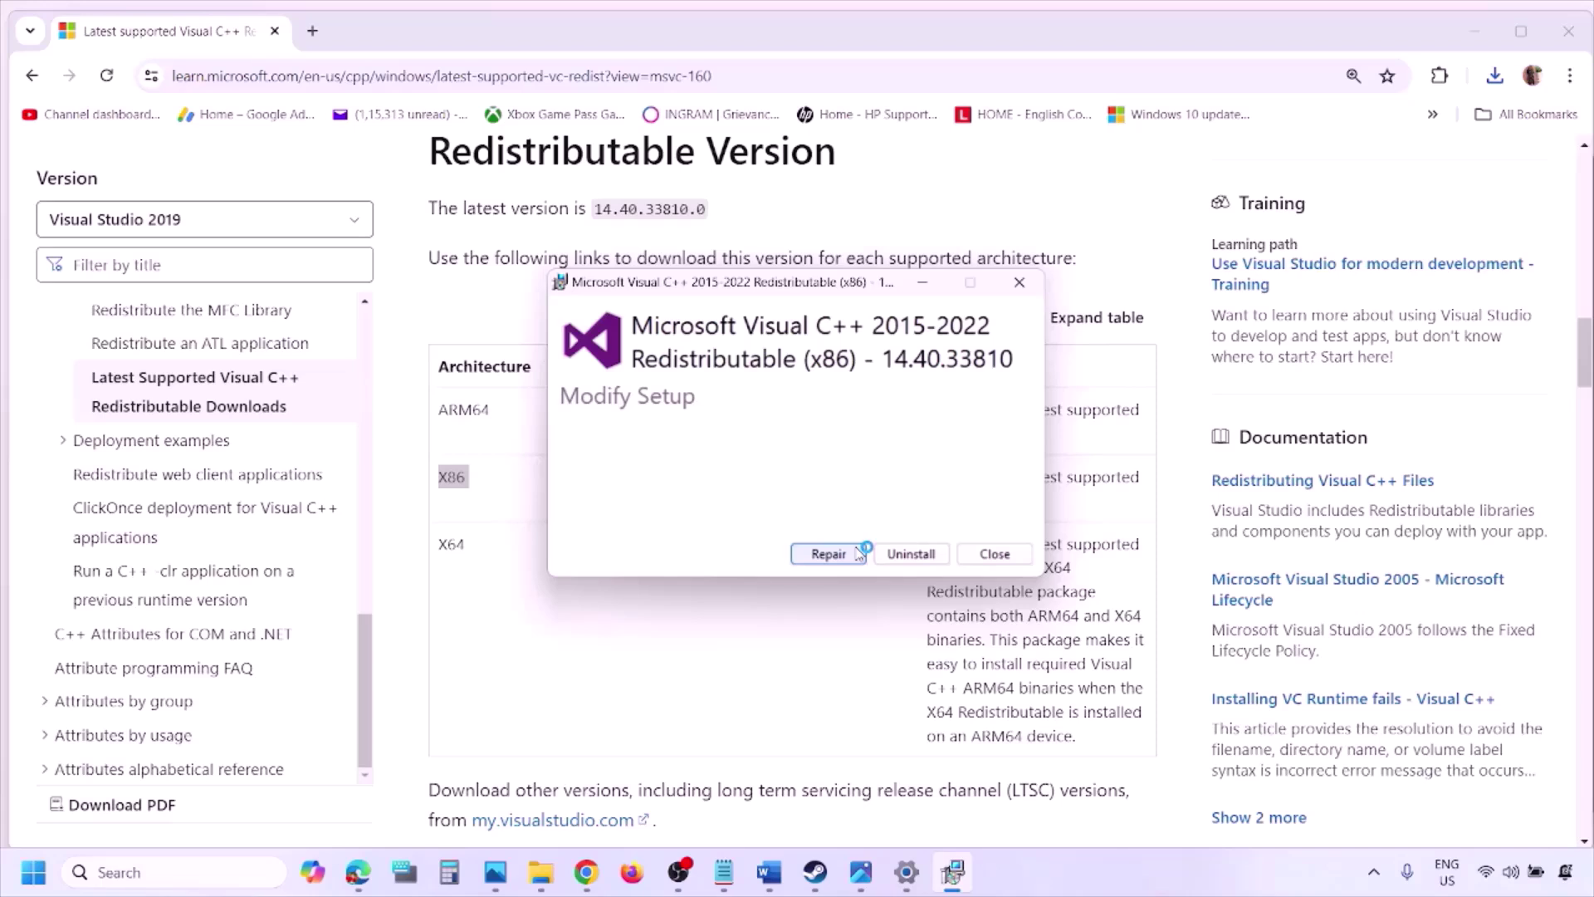
pyautogui.click(857, 553)
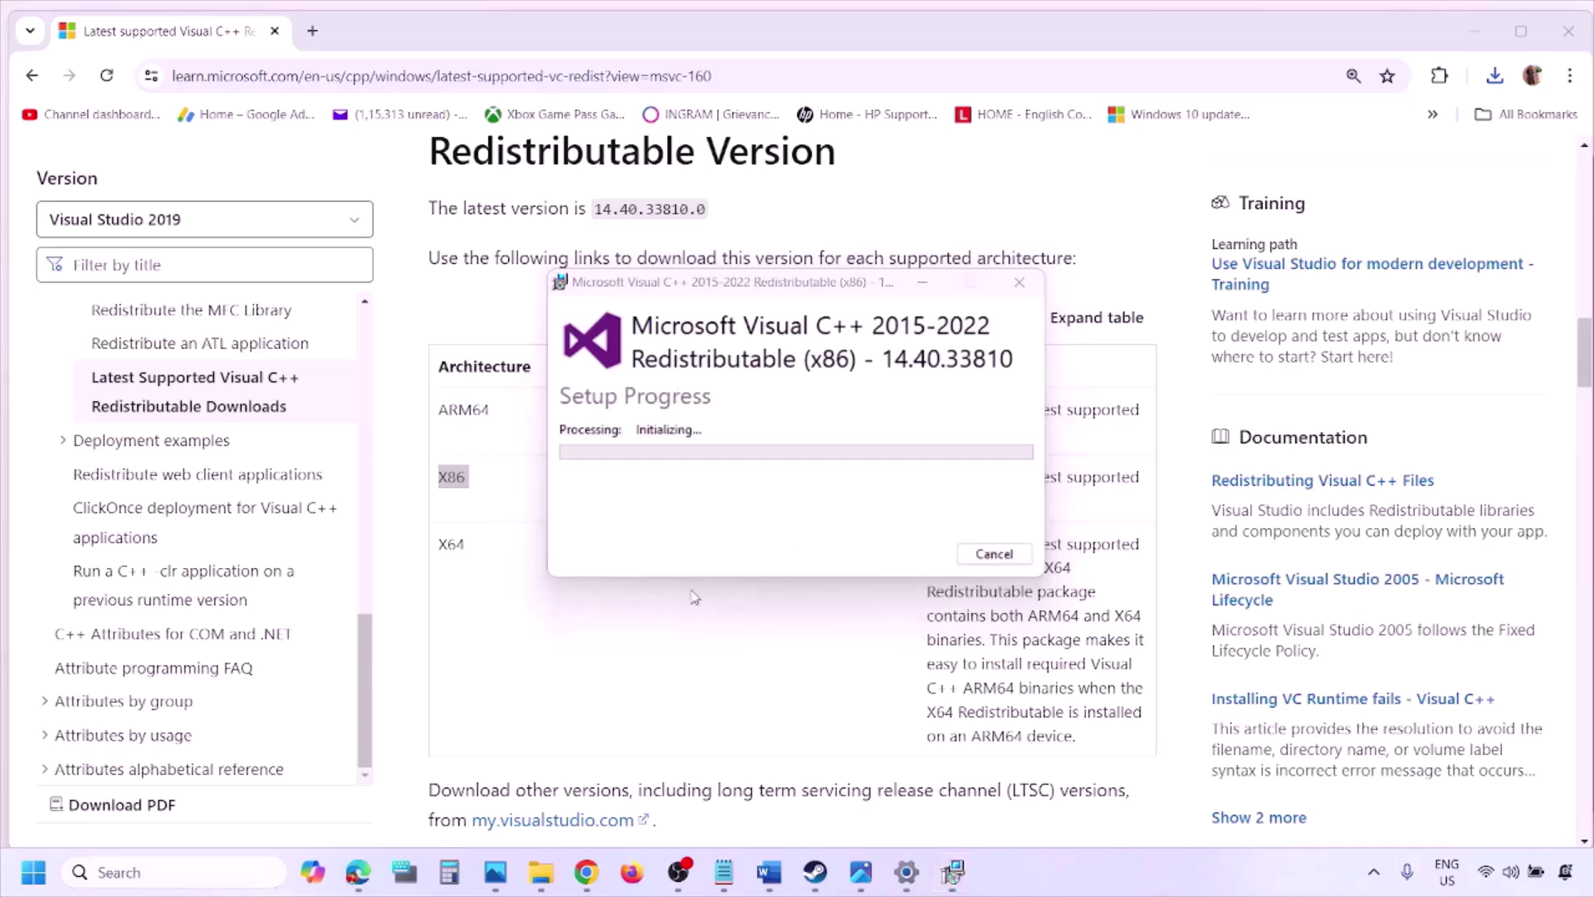
# Download VC_redist.x64.exe from the X64 row, run the installer, and start its repair
pyautogui.doubleClick(444, 548)
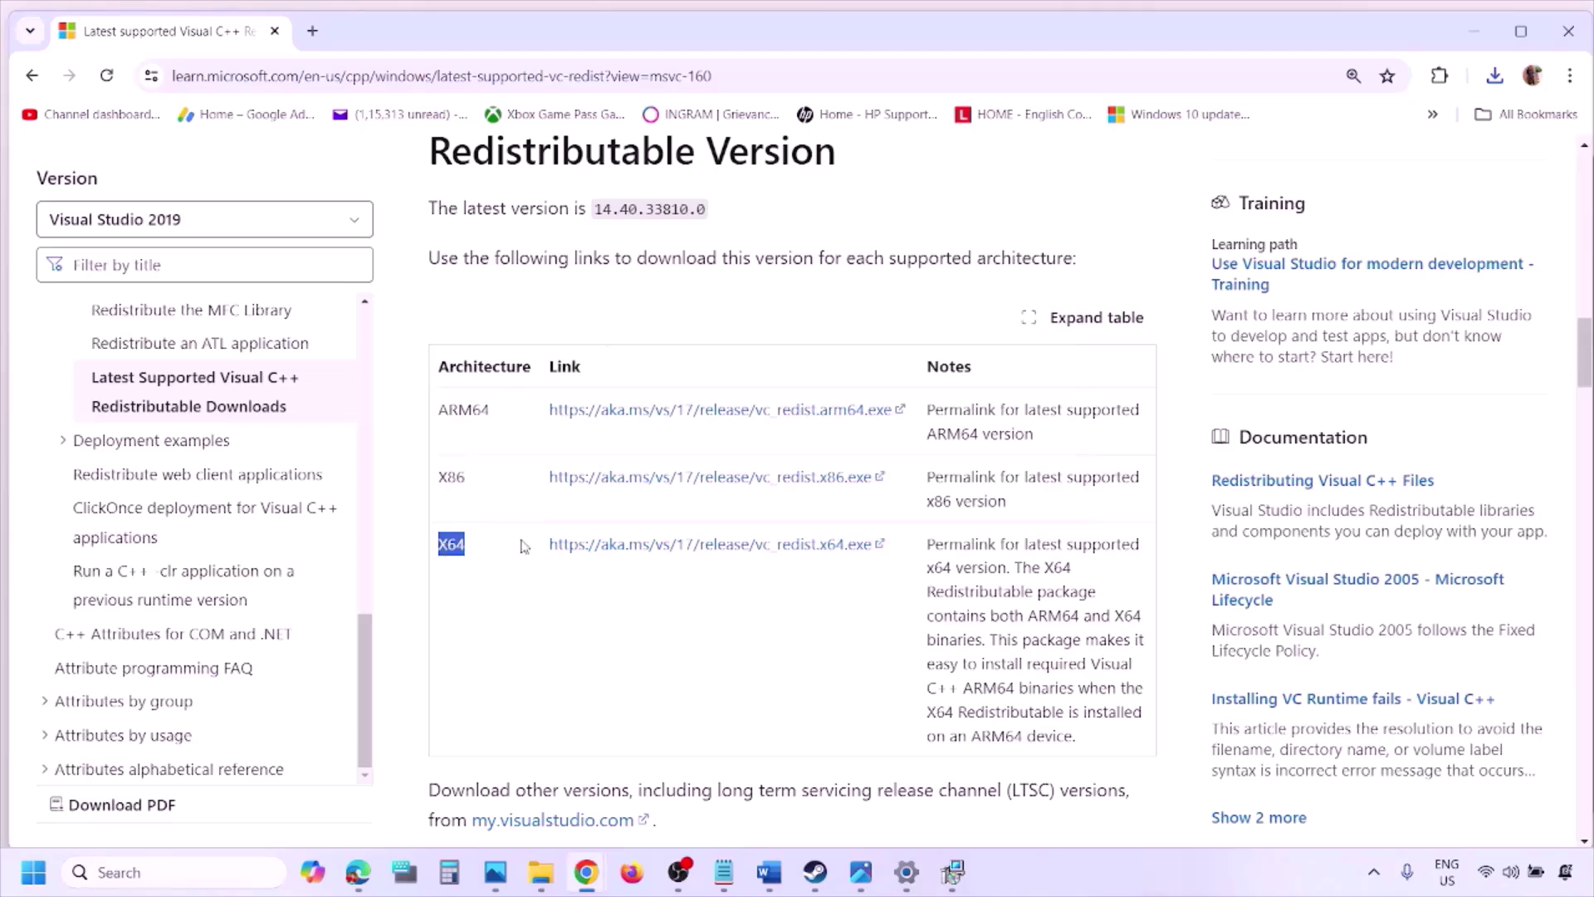
pyautogui.click(722, 548)
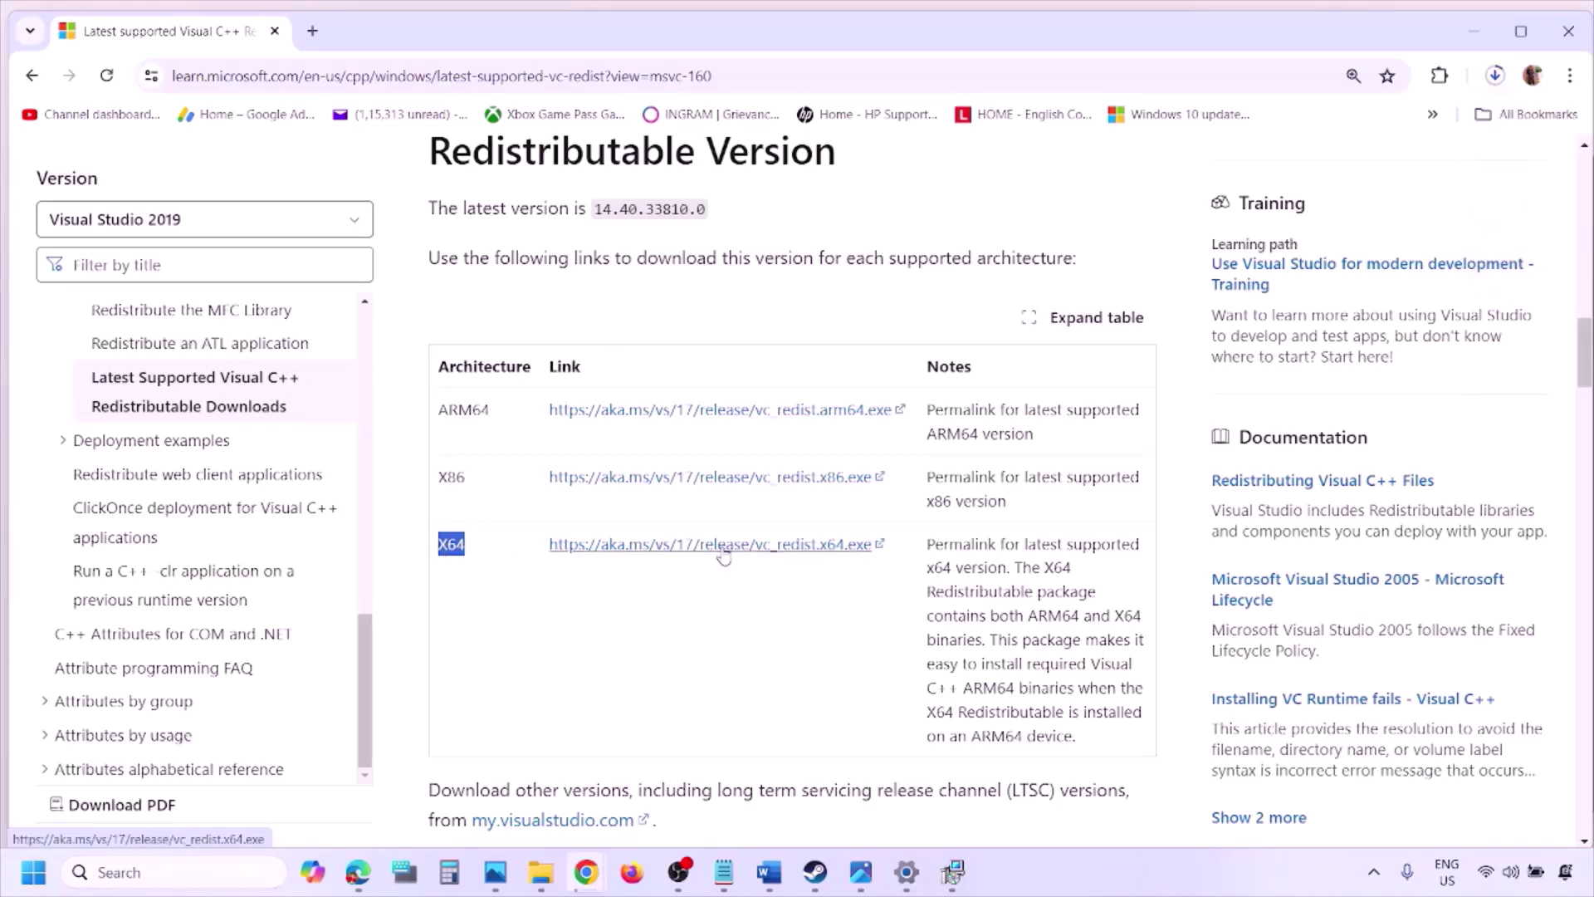
pyautogui.click(954, 880)
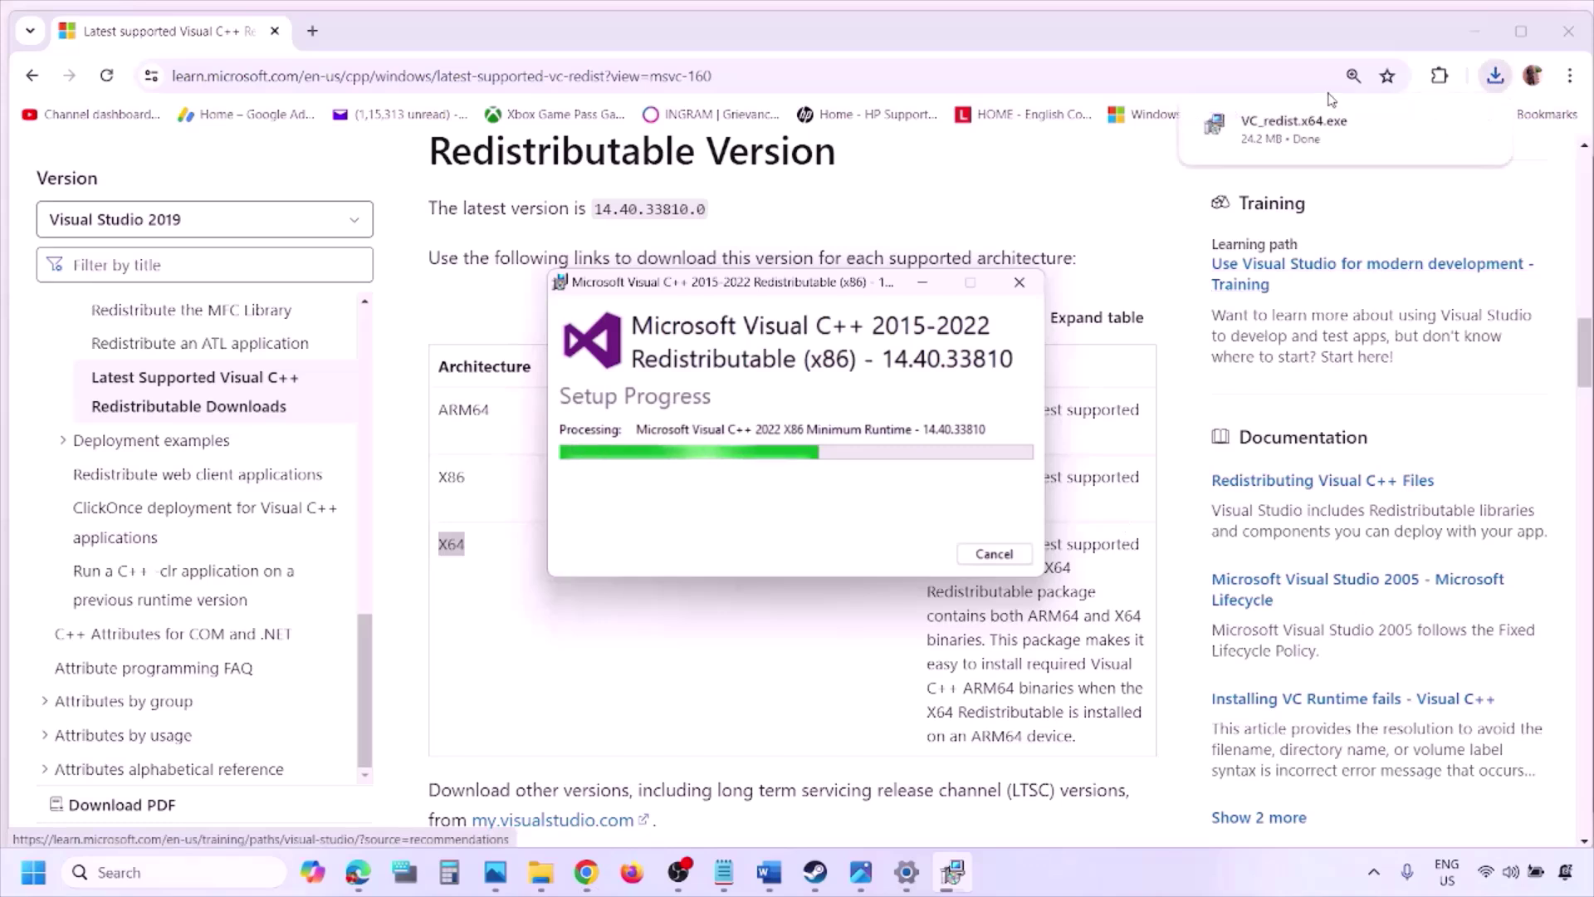
pyautogui.click(1332, 100)
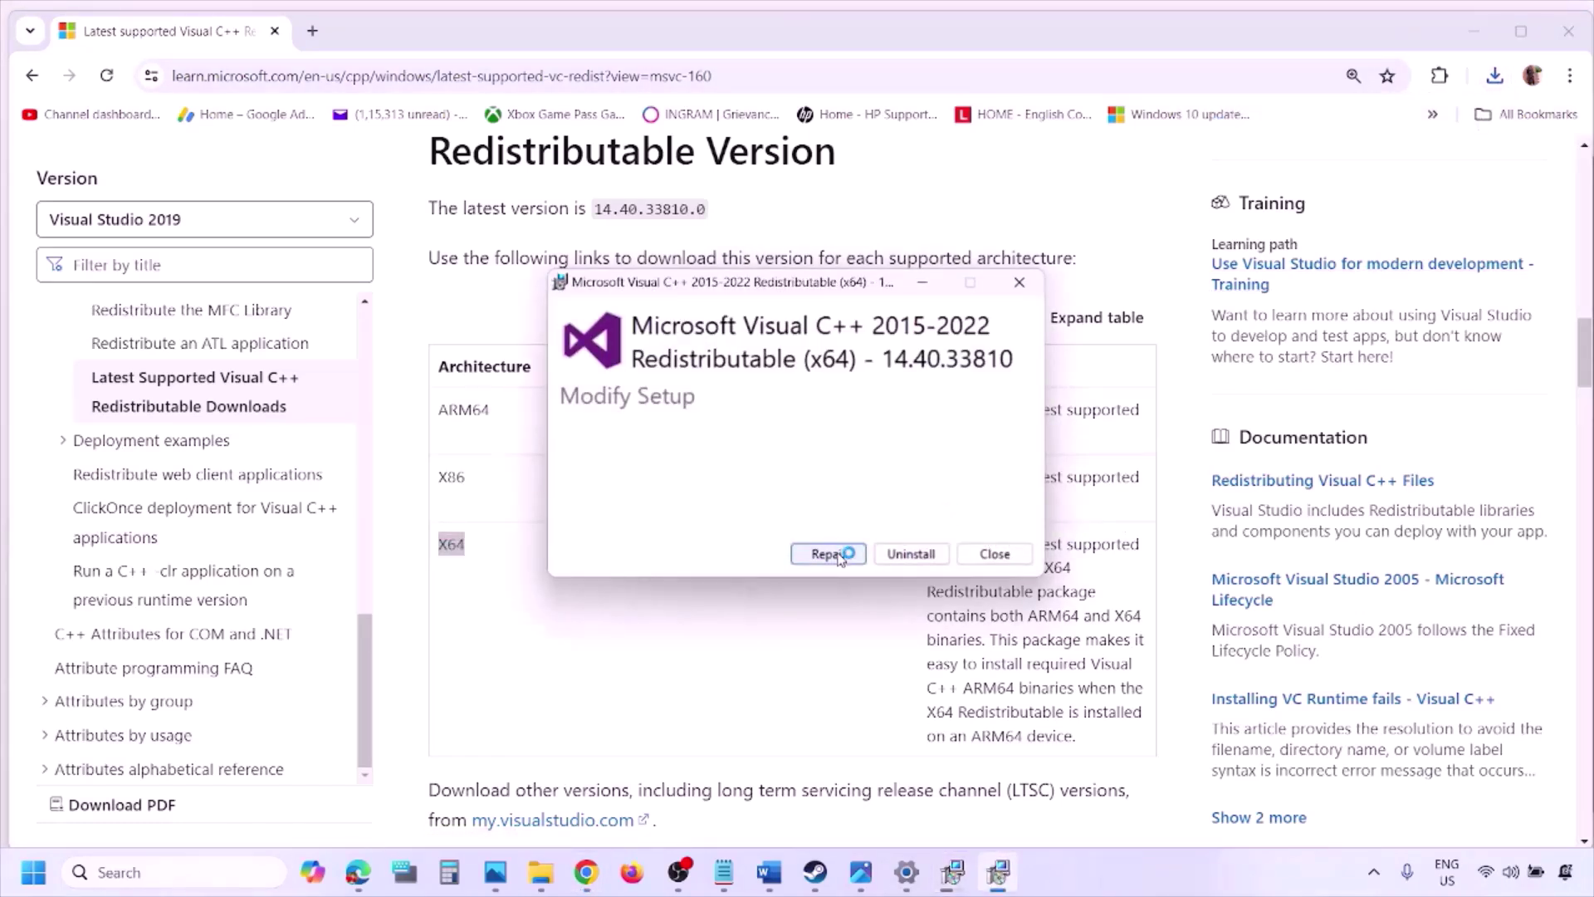
pyautogui.click(830, 554)
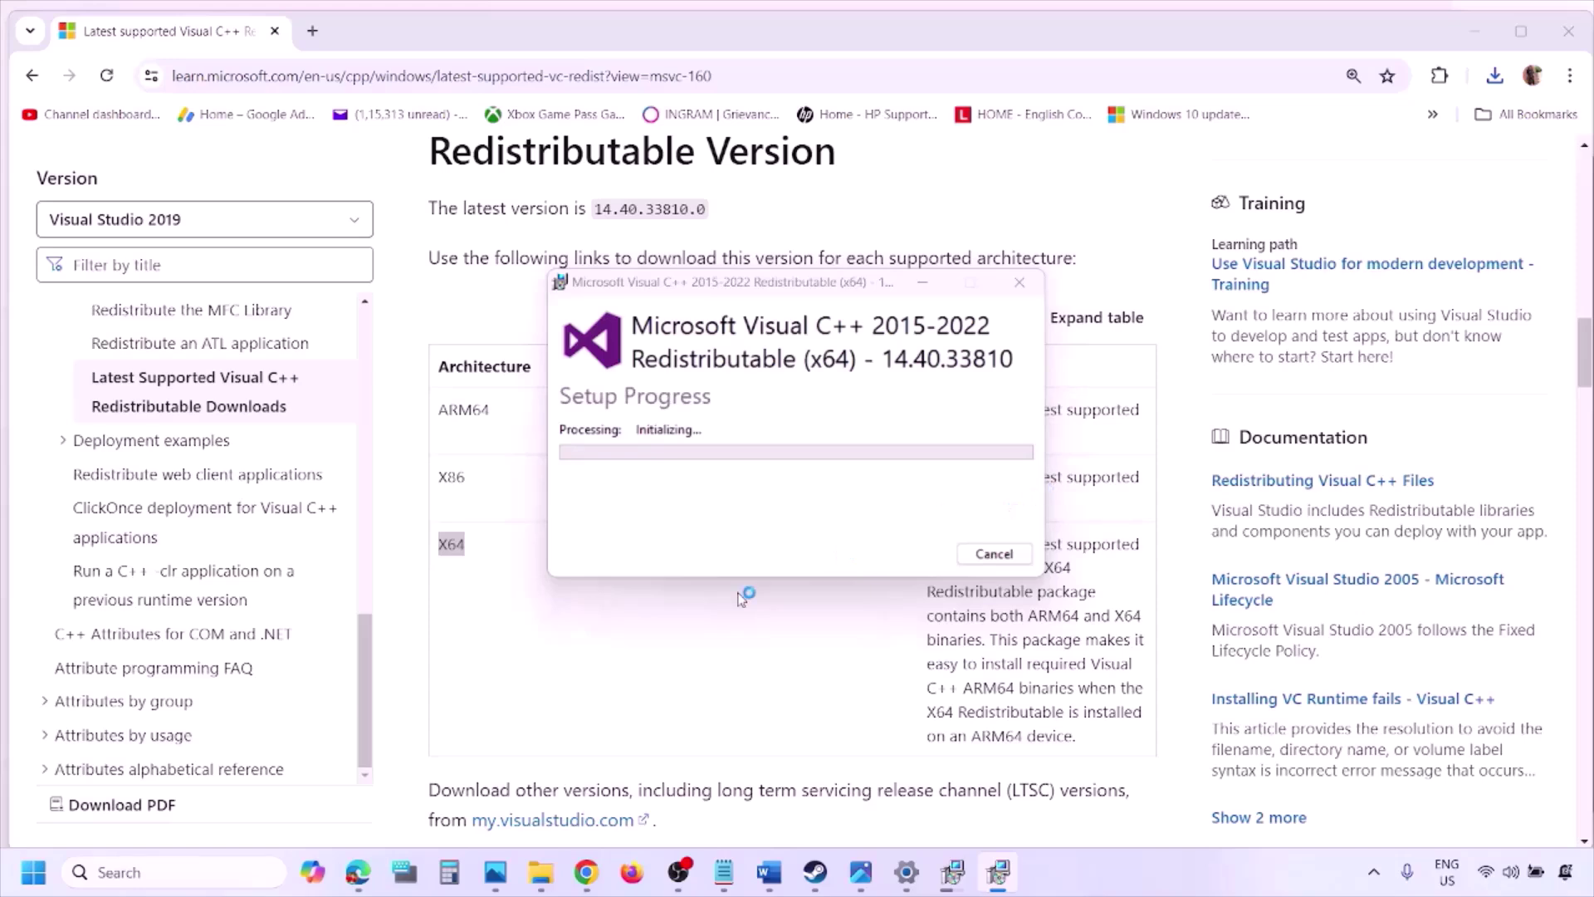
# Move the x86 and x64 redistributable setup windows apart to show both repairs side by side
pyautogui.click(954, 872)
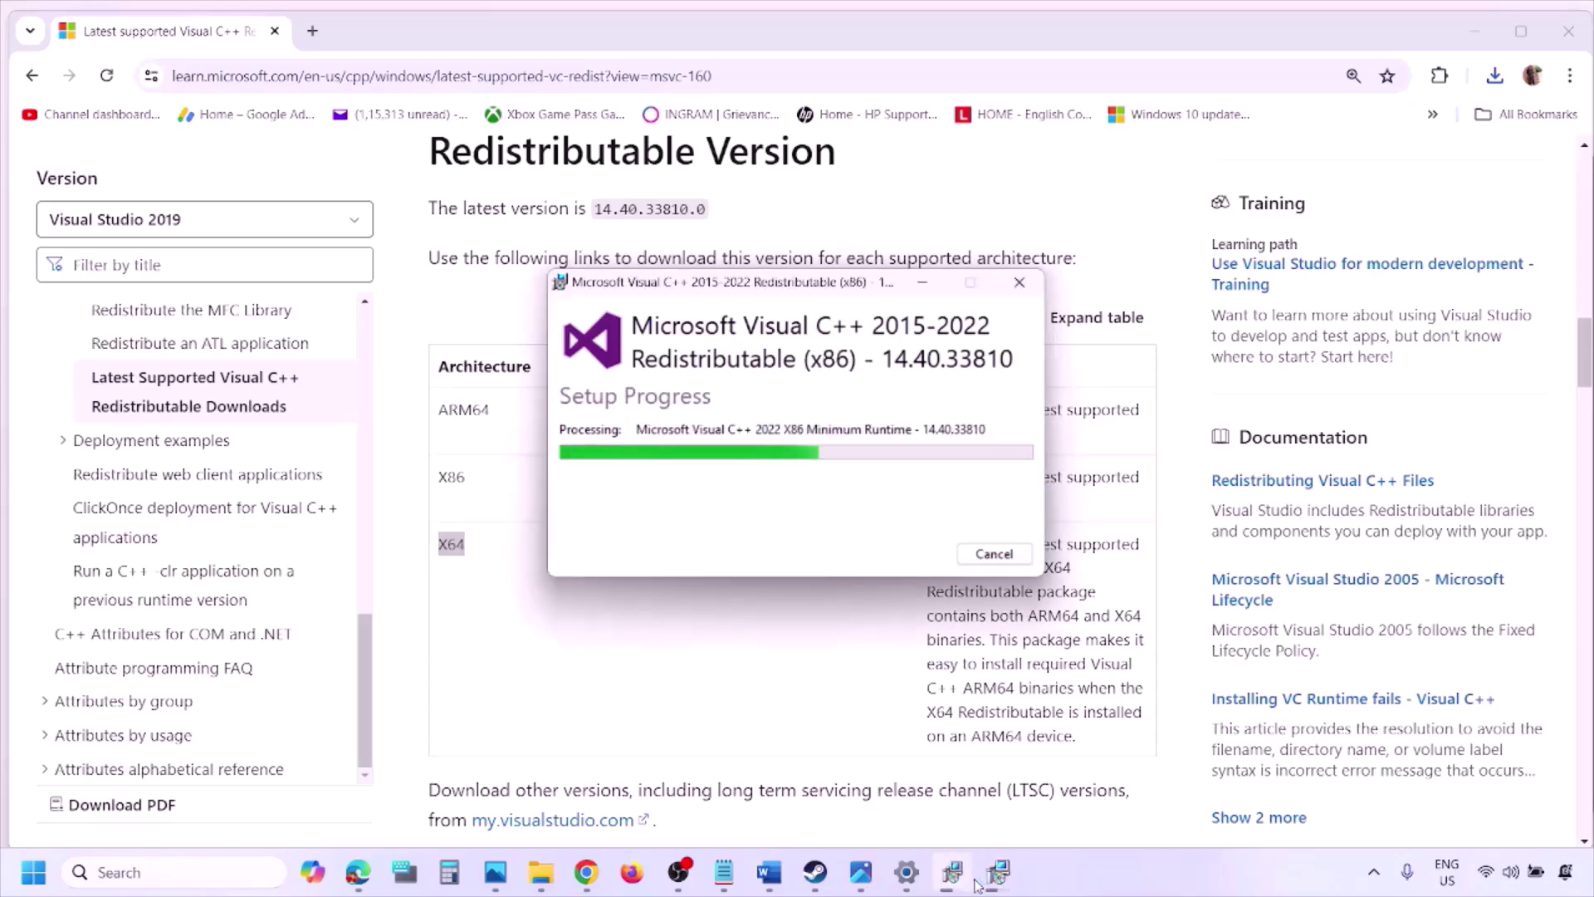
pyautogui.moveTo(875, 284); pyautogui.dragTo(505, 355)
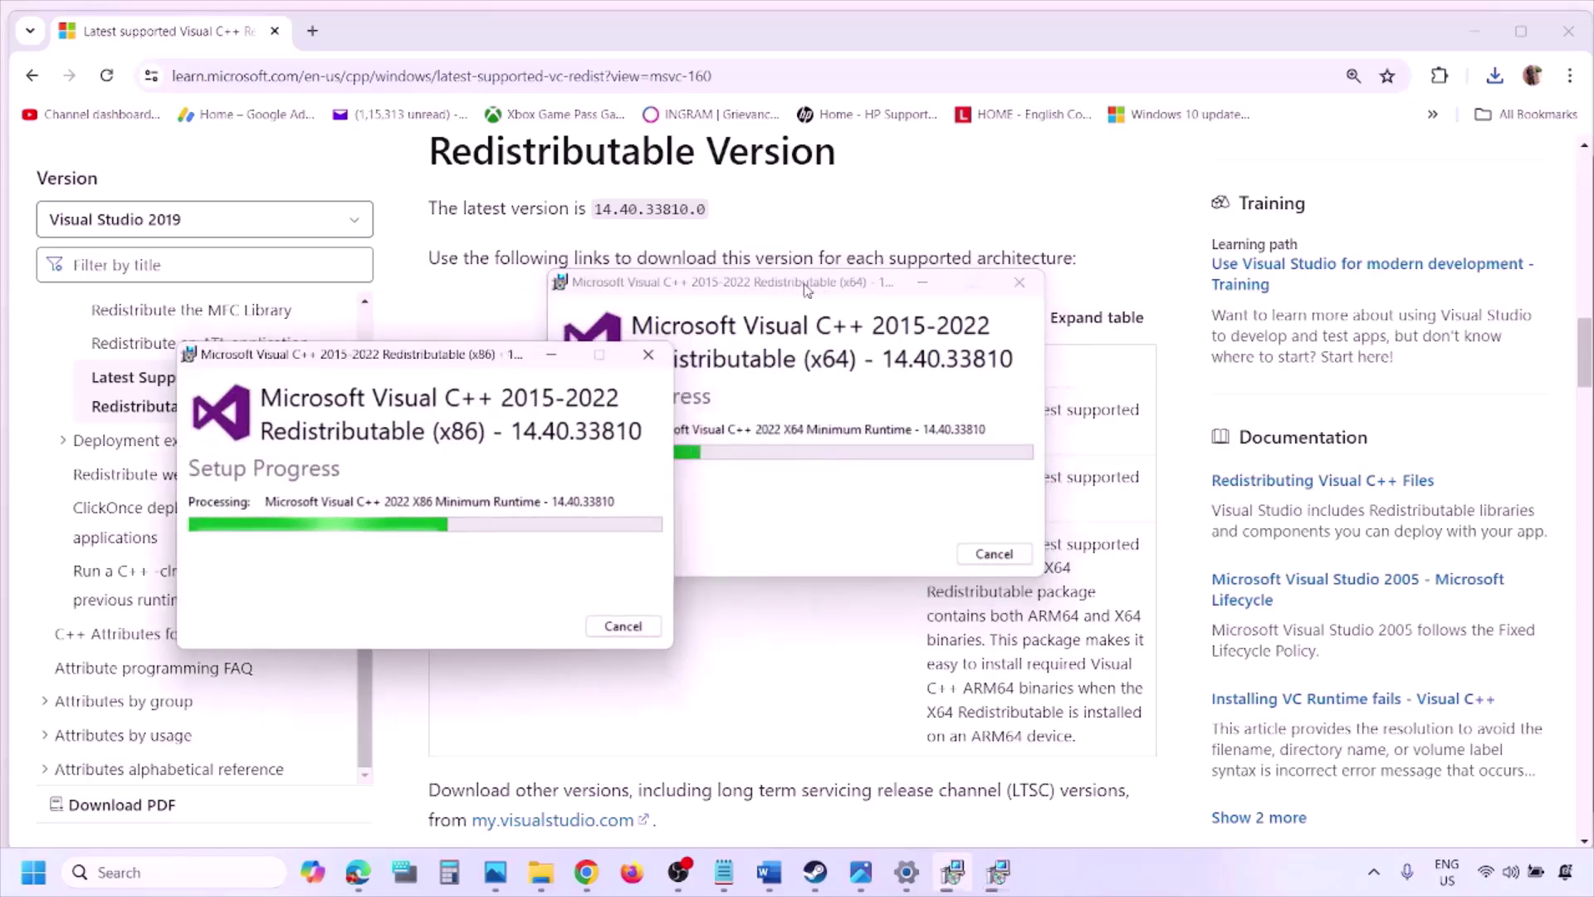
pyautogui.moveTo(748, 286); pyautogui.dragTo(938, 372)
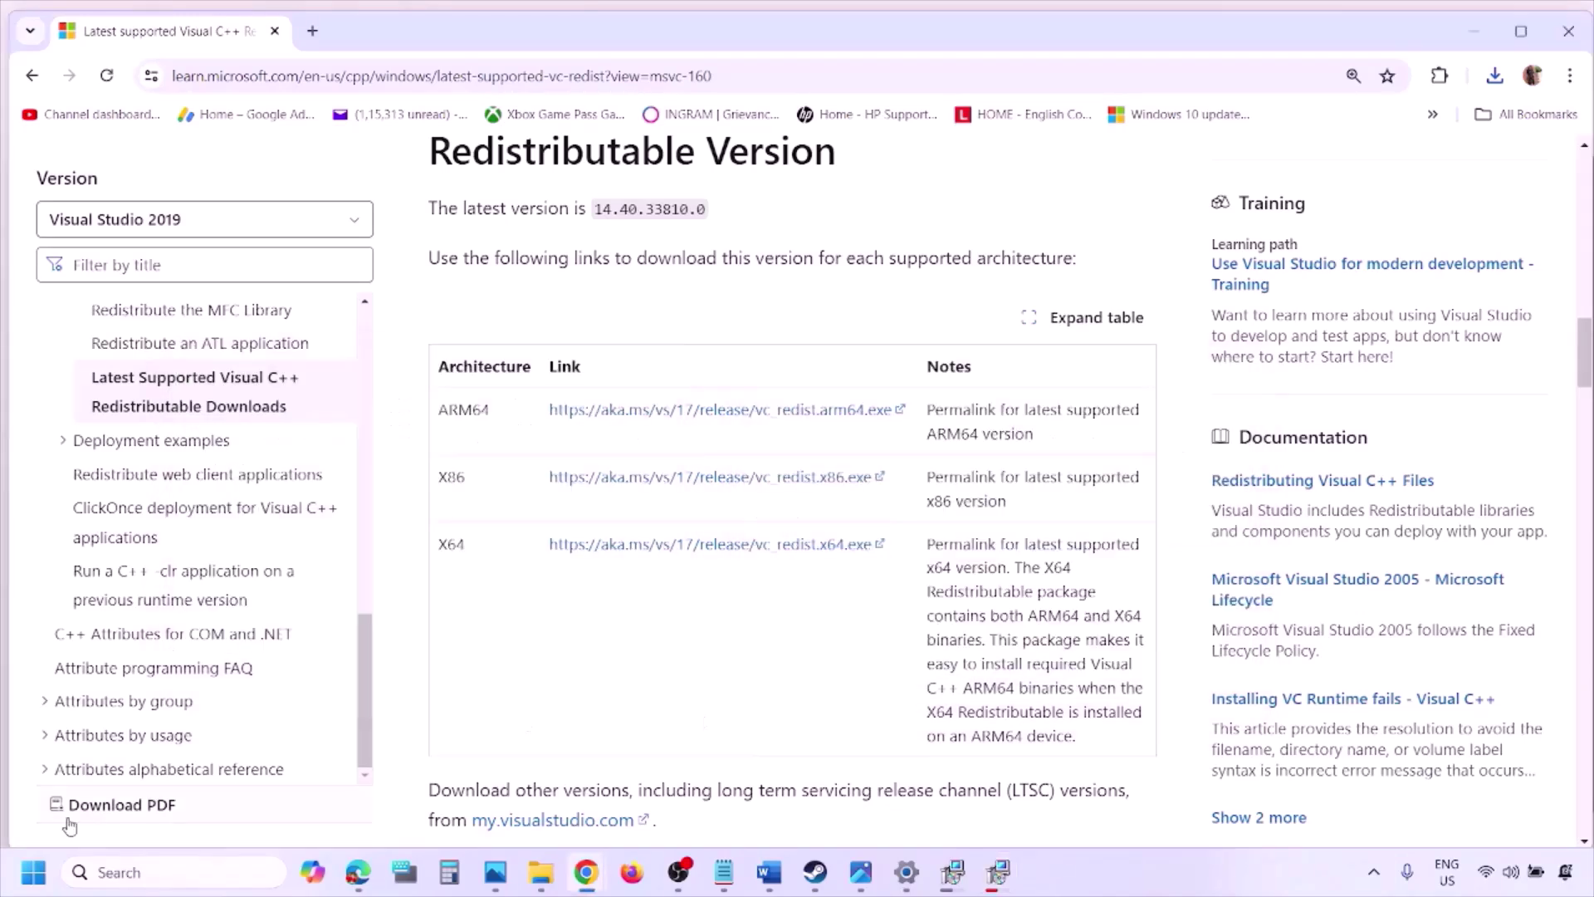
# View the Restart choice among the Windows power options, then dismiss it without restarting
pyautogui.click(33, 872)
pyautogui.click(604, 800)
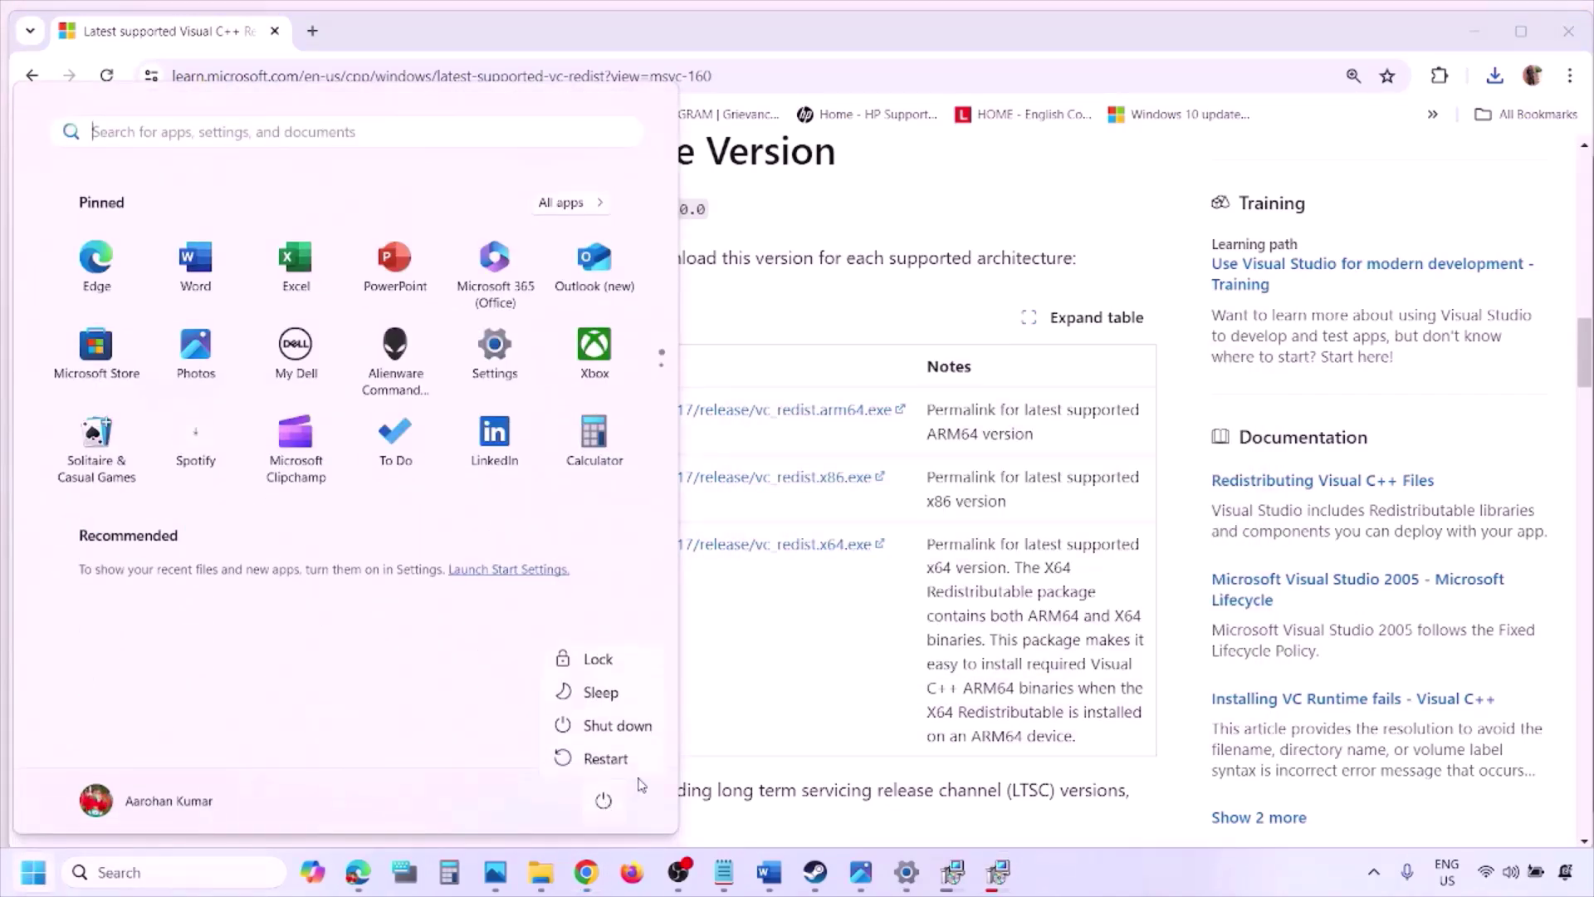
pyautogui.click(827, 701)
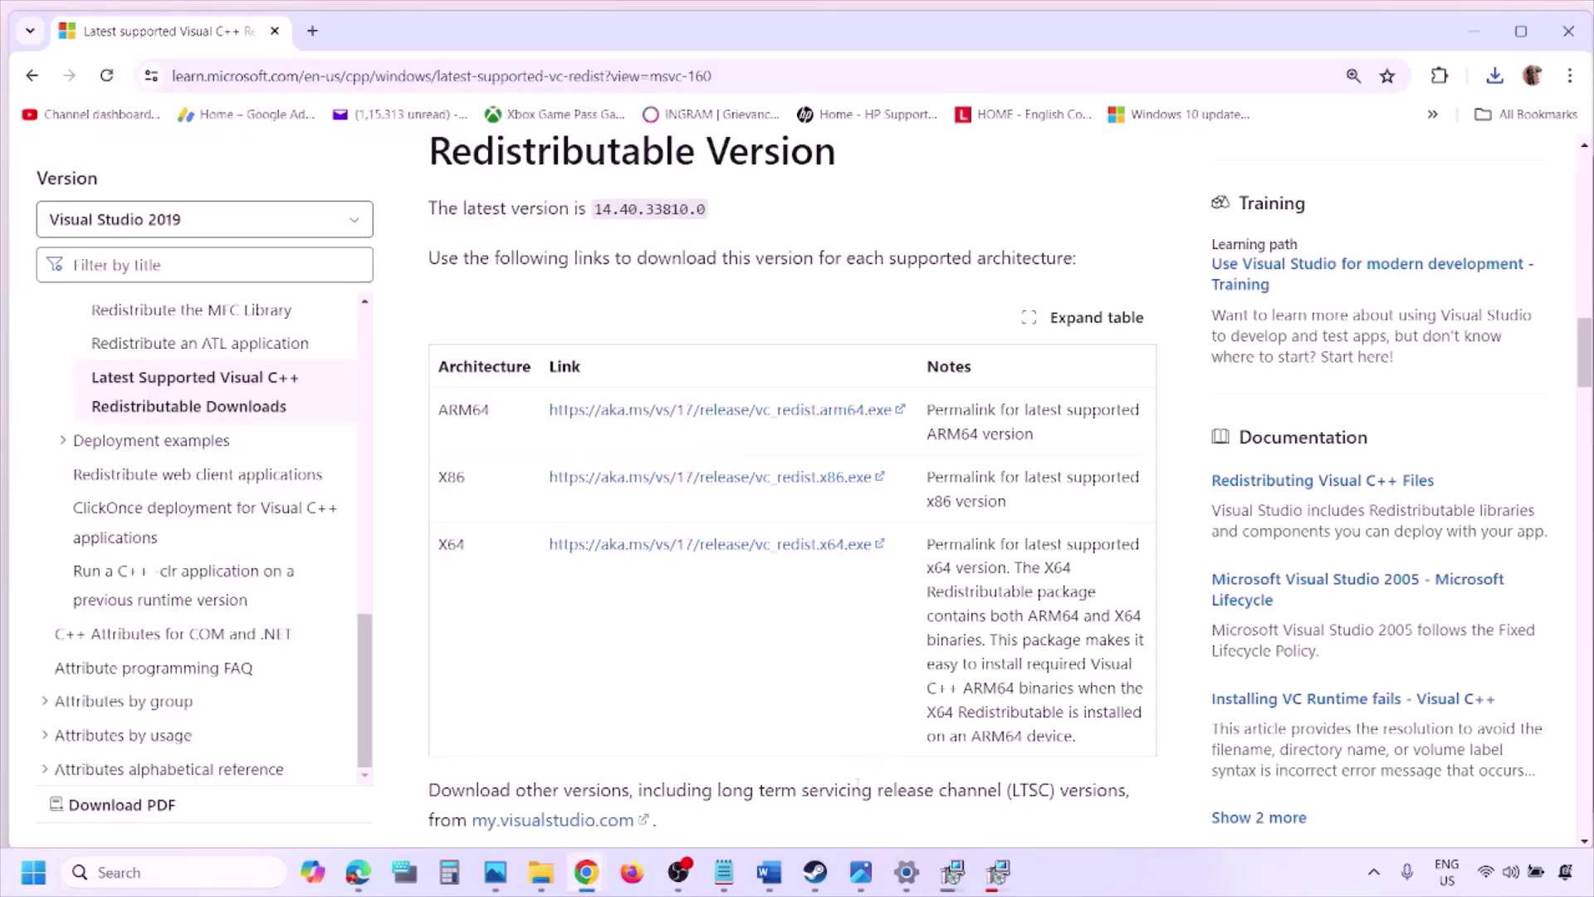
# Bring up the Word document full screen and highlight the Step 9 advice on unplugging external devices and USB adapters
pyautogui.click(769, 872)
pyautogui.scroll(-2, 684, 563)
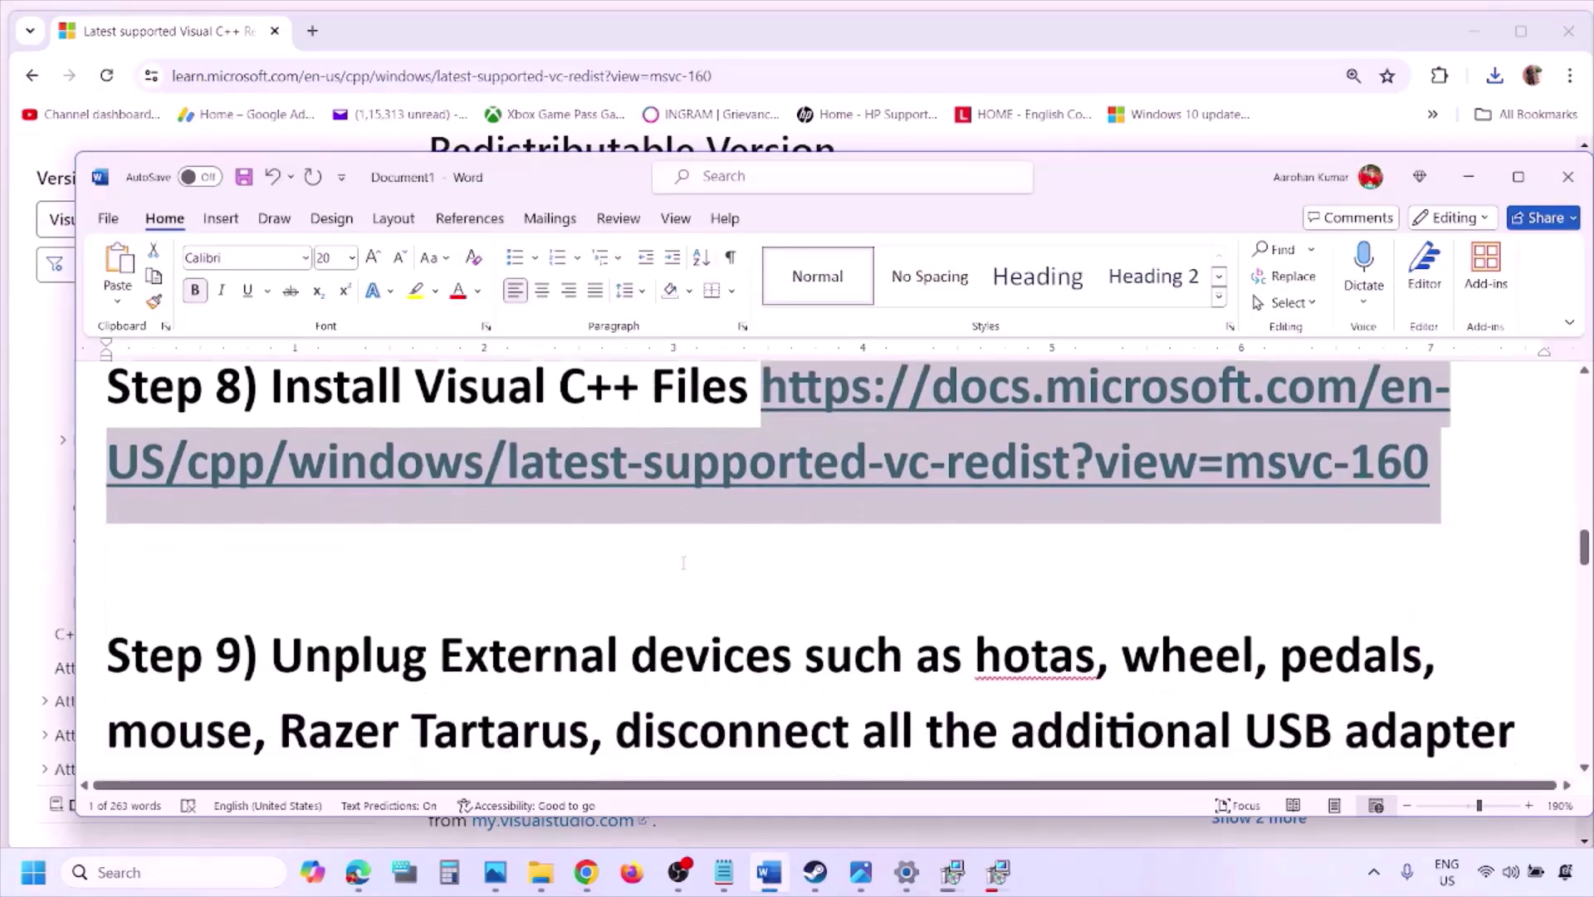
pyautogui.scroll(-3, 683, 562)
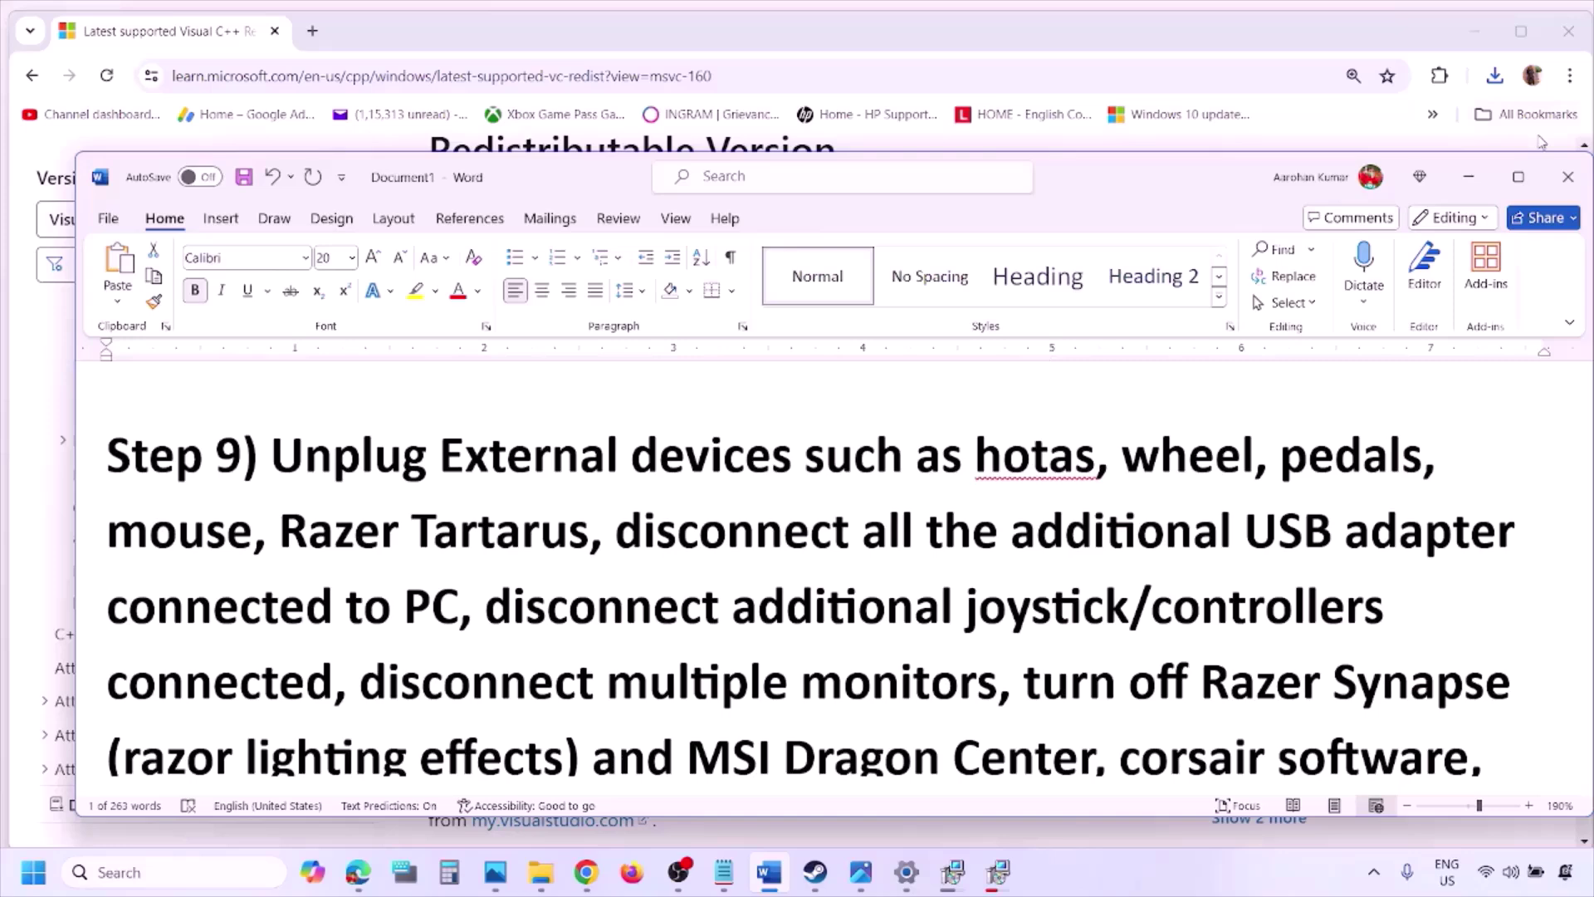
pyautogui.click(1518, 177)
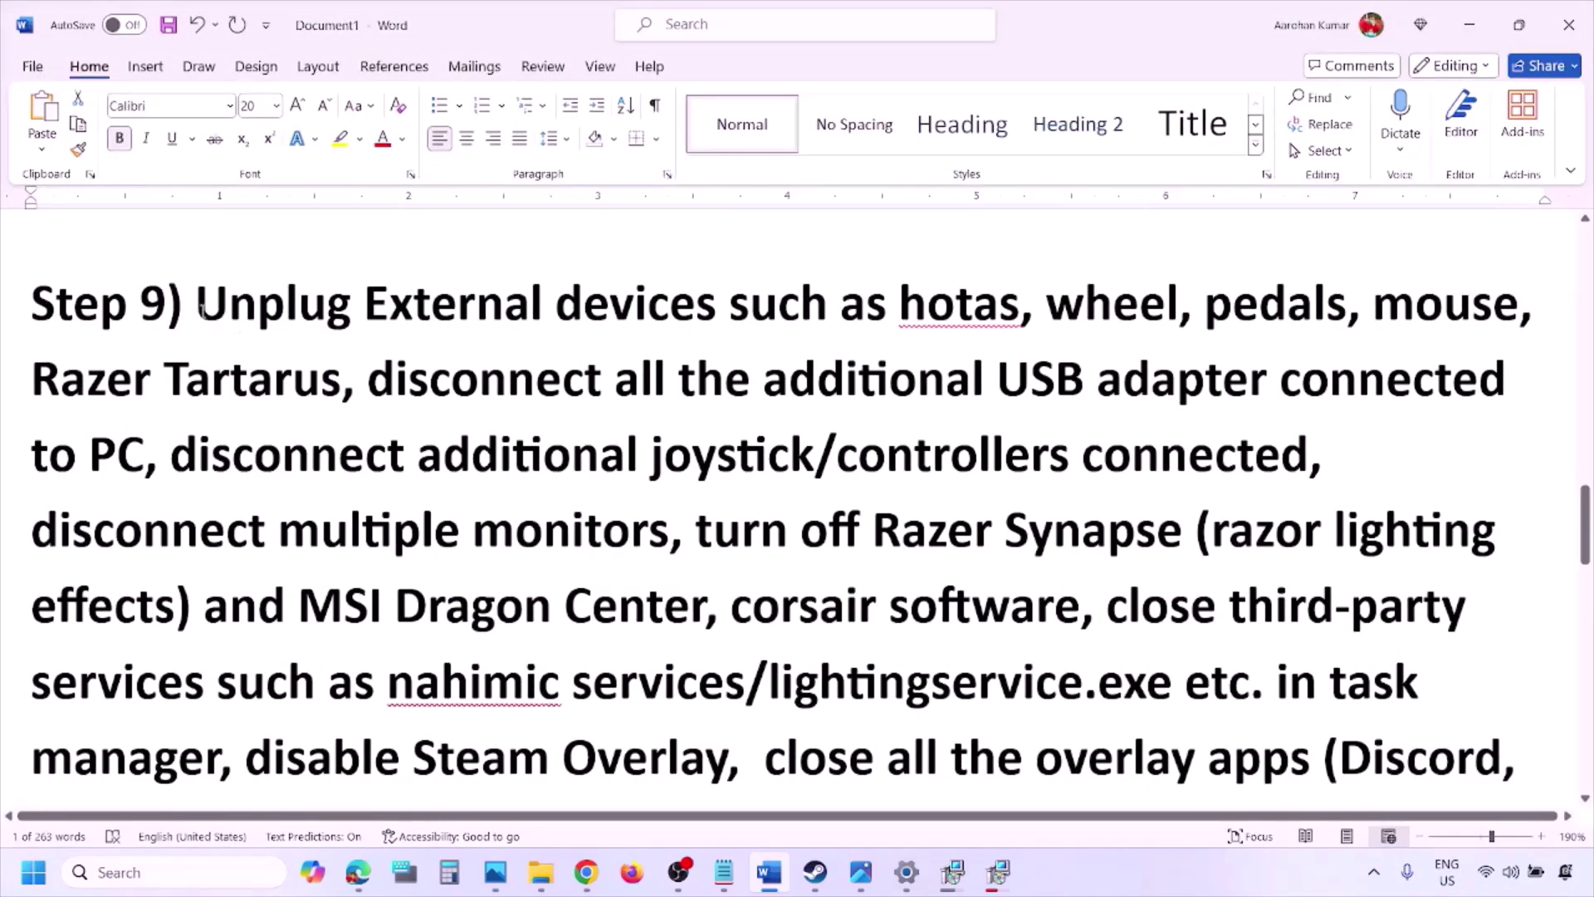
pyautogui.moveTo(197, 304); pyautogui.dragTo(1278, 382)
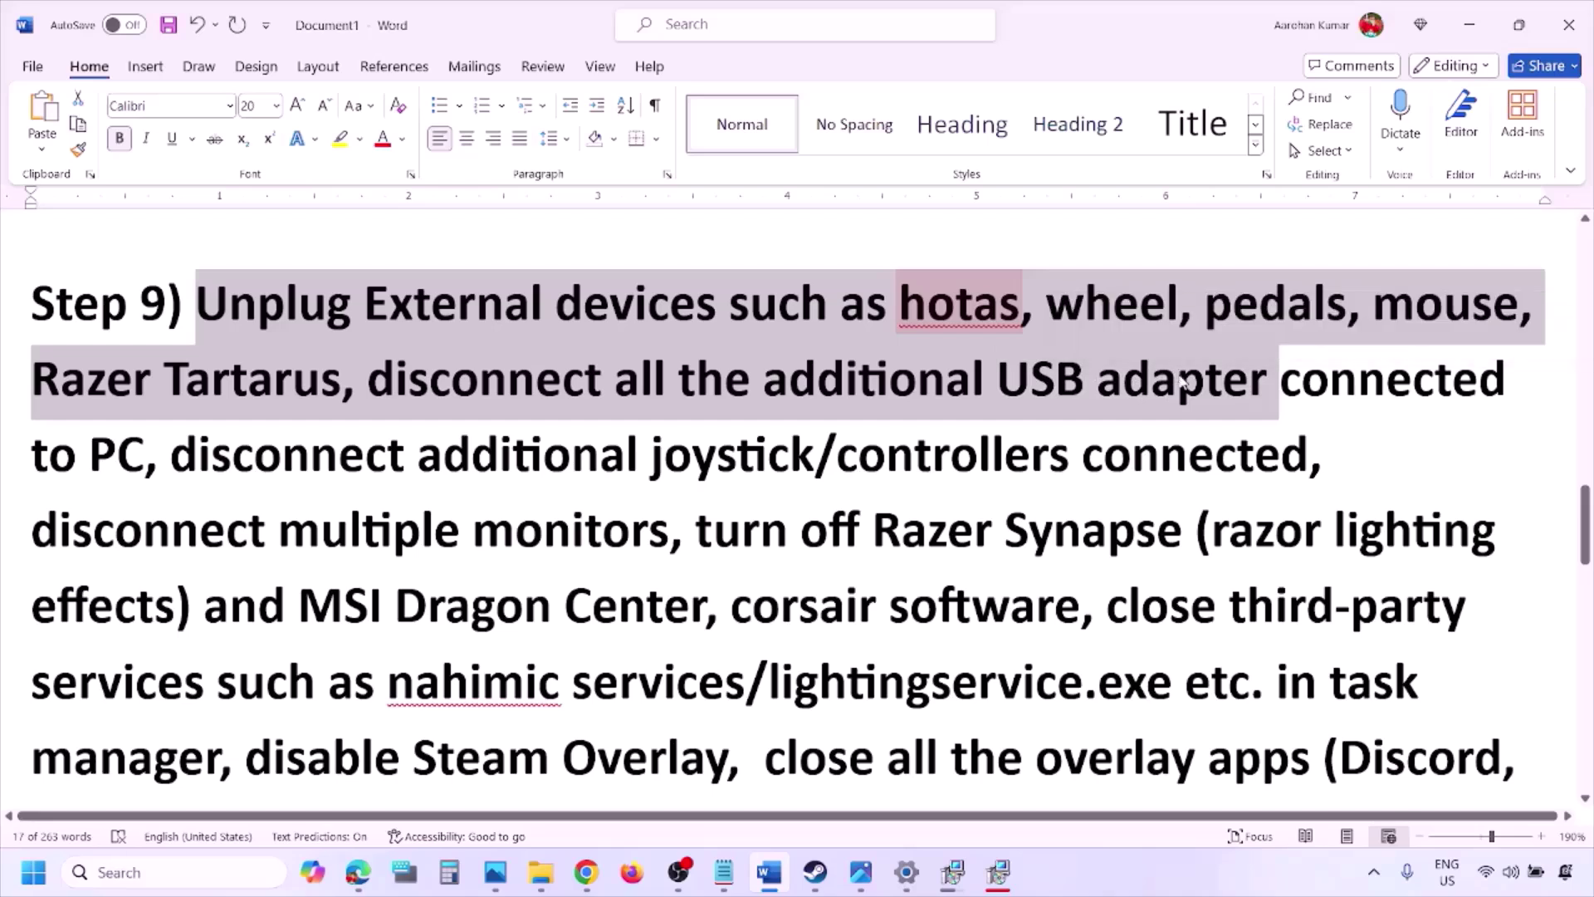
pyautogui.click(1181, 375)
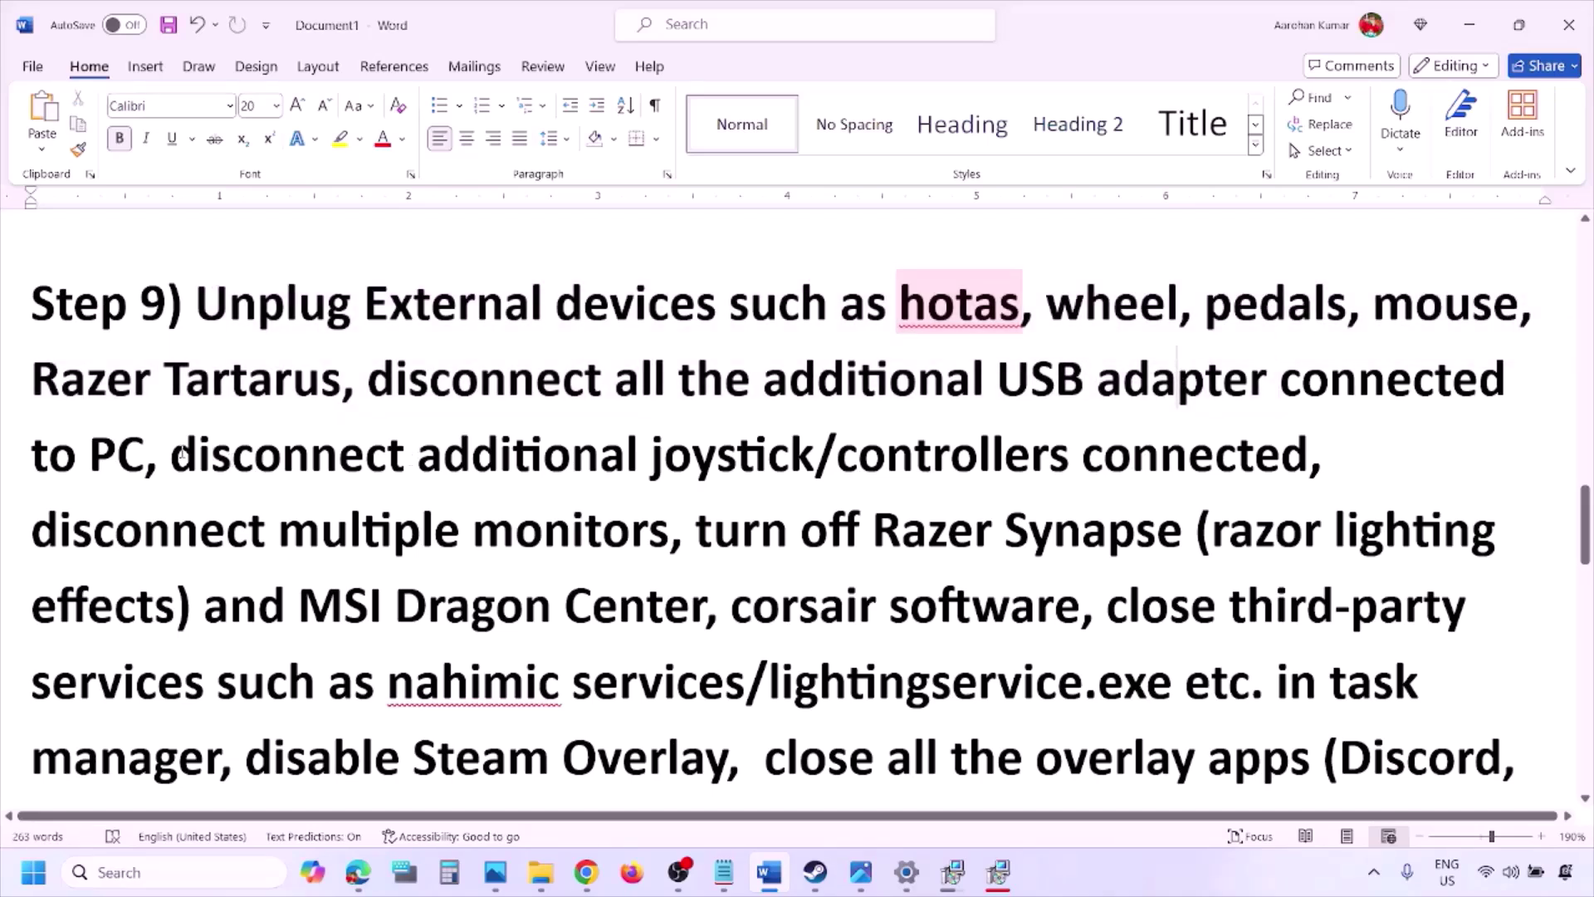
# Highlight the Step 9 advice from disconnecting additional controllers through disabling Steam Overlay, one instruction at a time
pyautogui.moveTo(174, 454); pyautogui.dragTo(1310, 460)
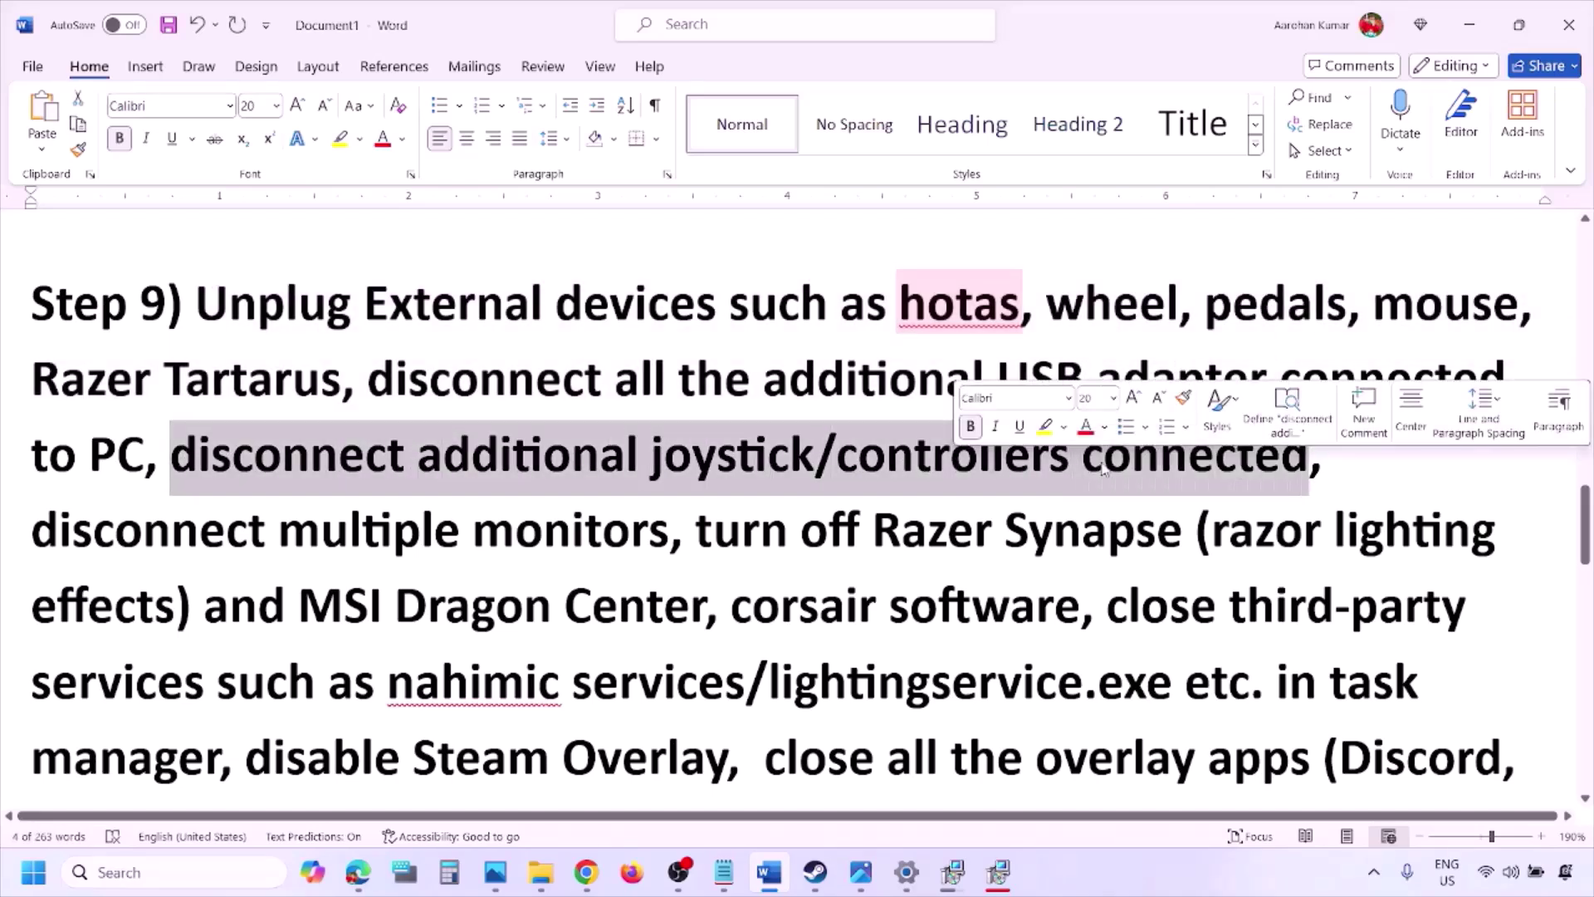
pyautogui.click(1060, 492)
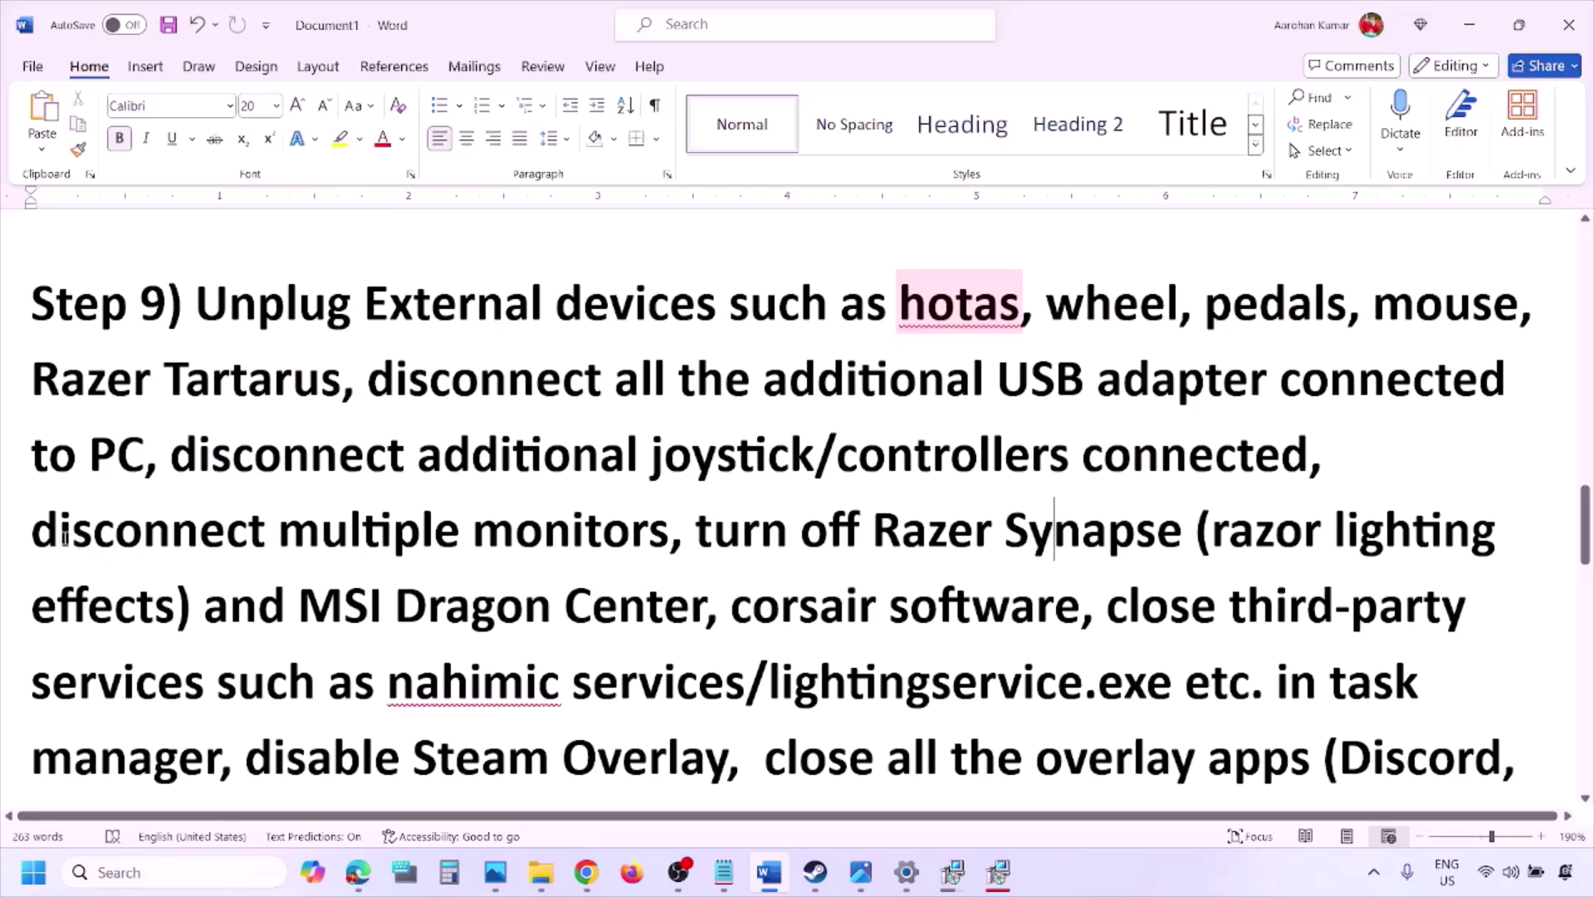
pyautogui.moveTo(55, 534); pyautogui.dragTo(550, 538)
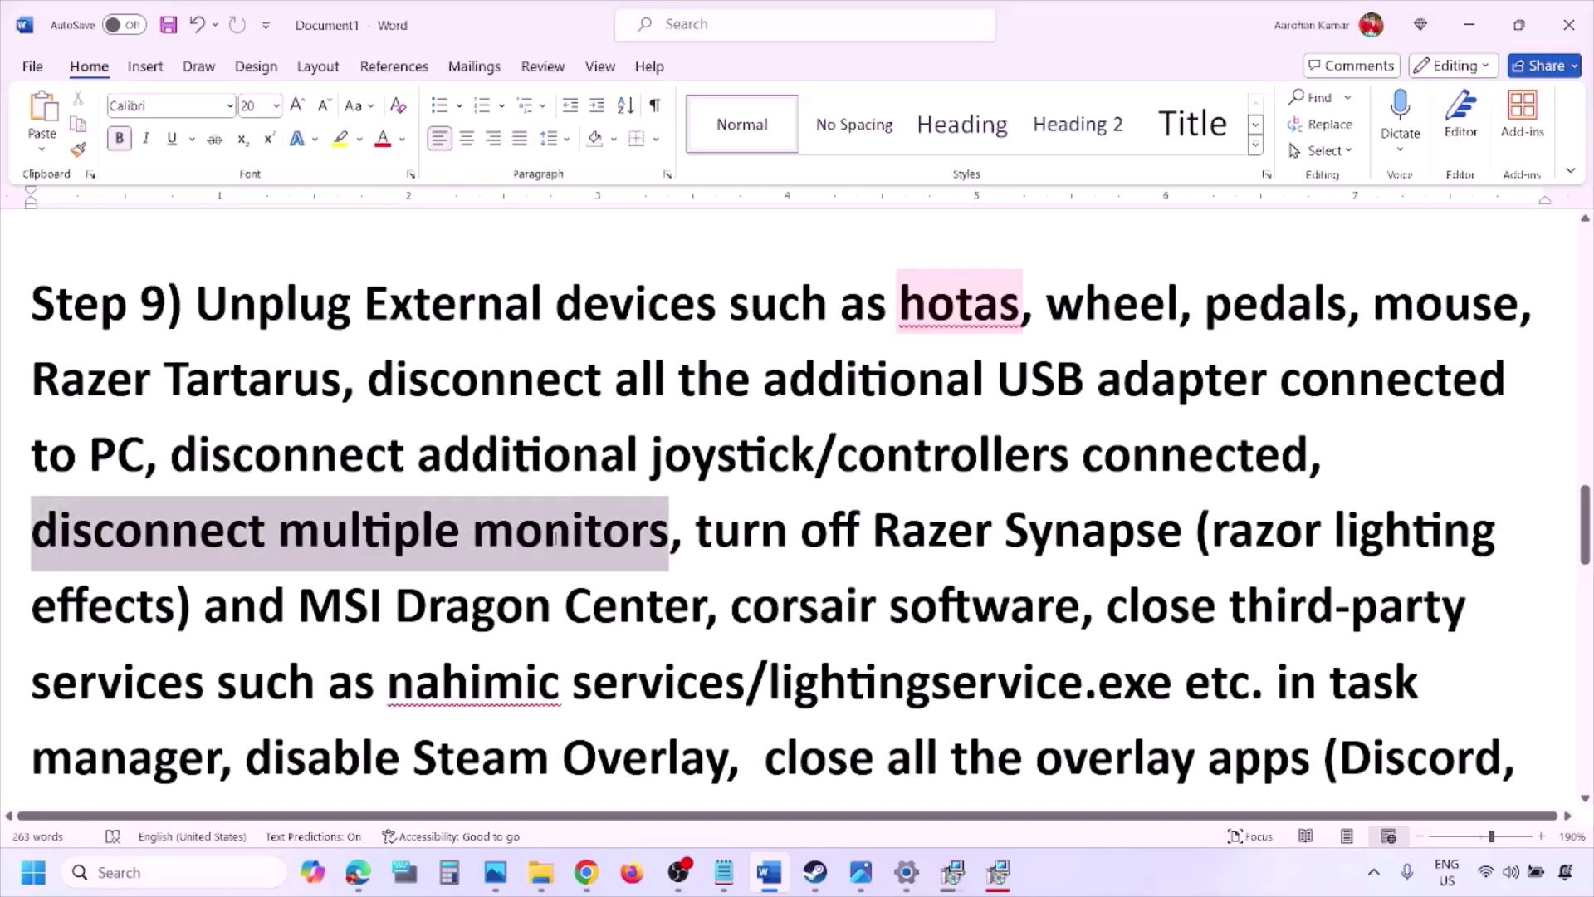
pyautogui.scroll(-1, 700, 441)
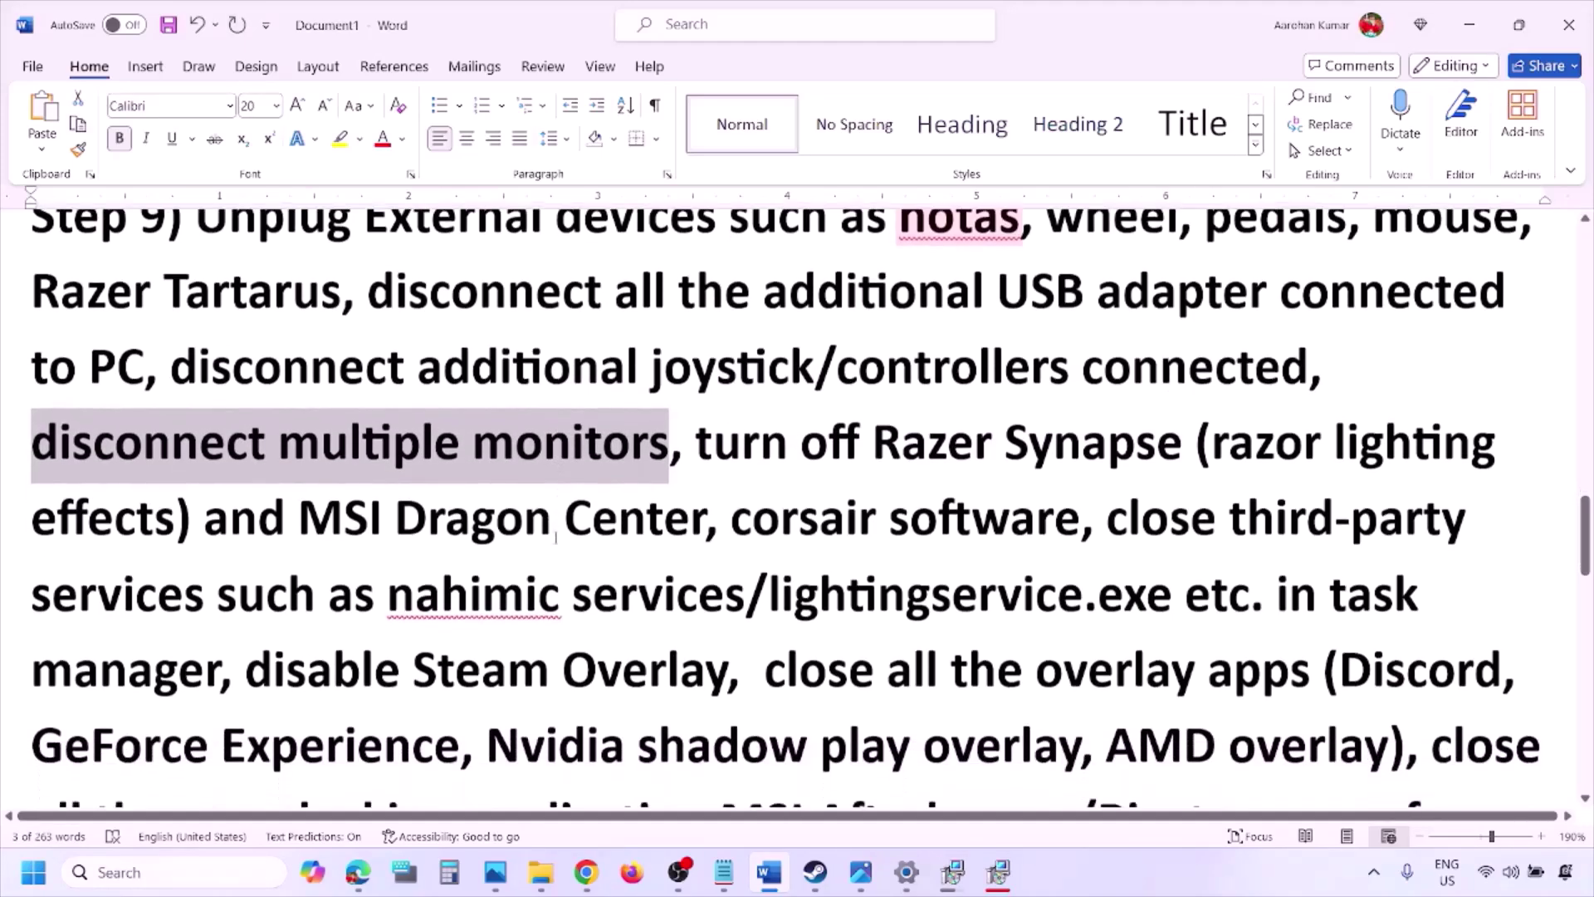
pyautogui.moveTo(701, 435); pyautogui.dragTo(224, 660)
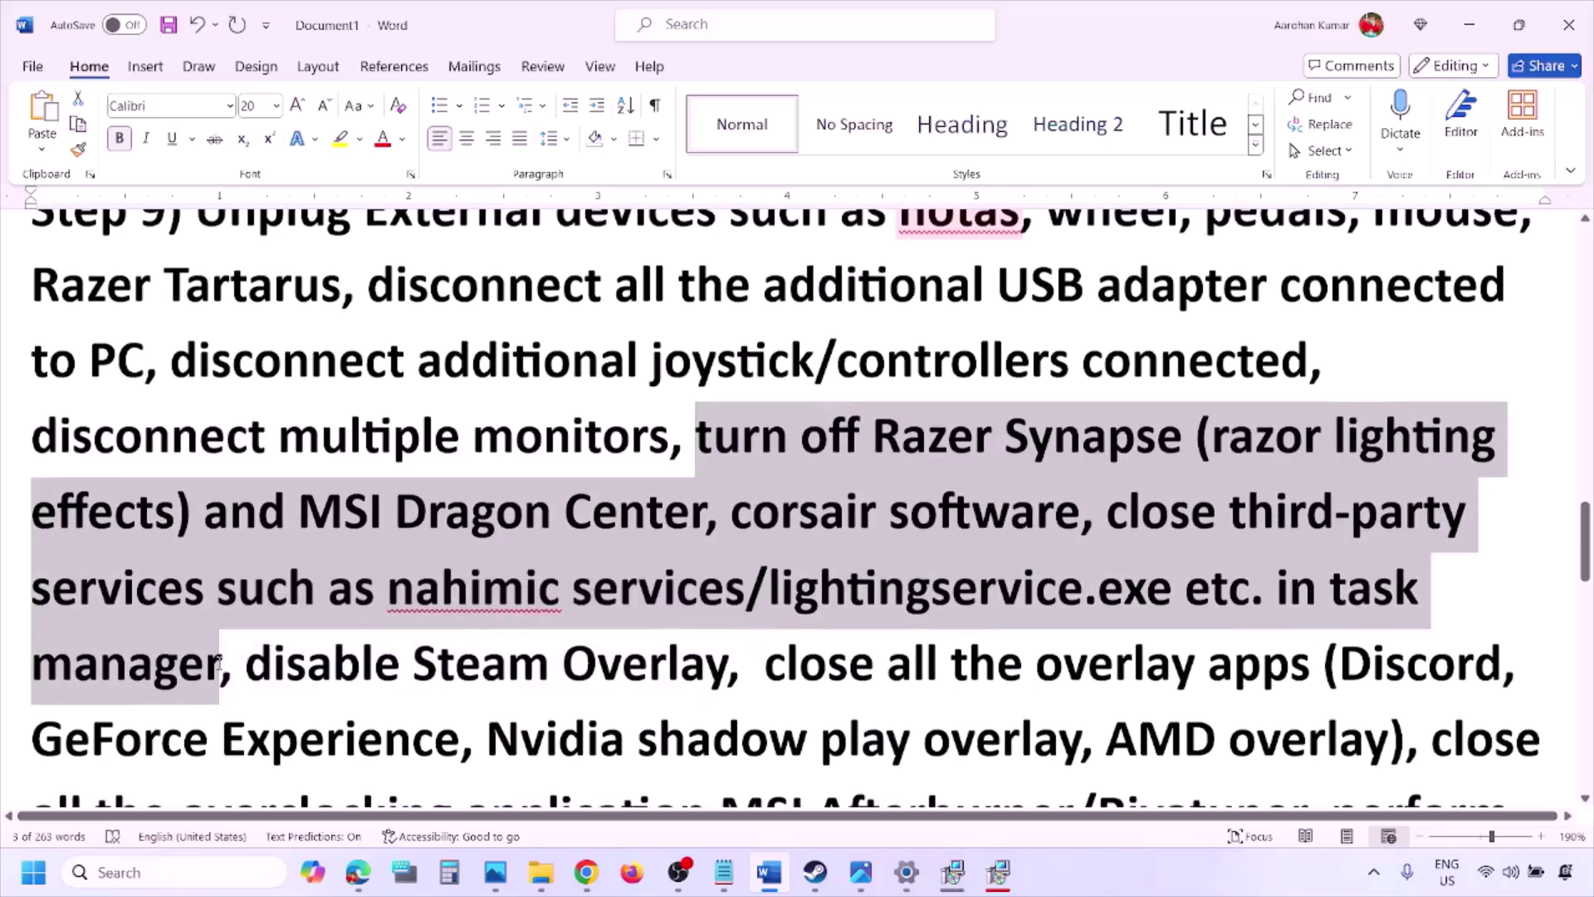
pyautogui.scroll(-1, 321, 558)
pyautogui.moveTo(246, 575); pyautogui.dragTo(727, 577)
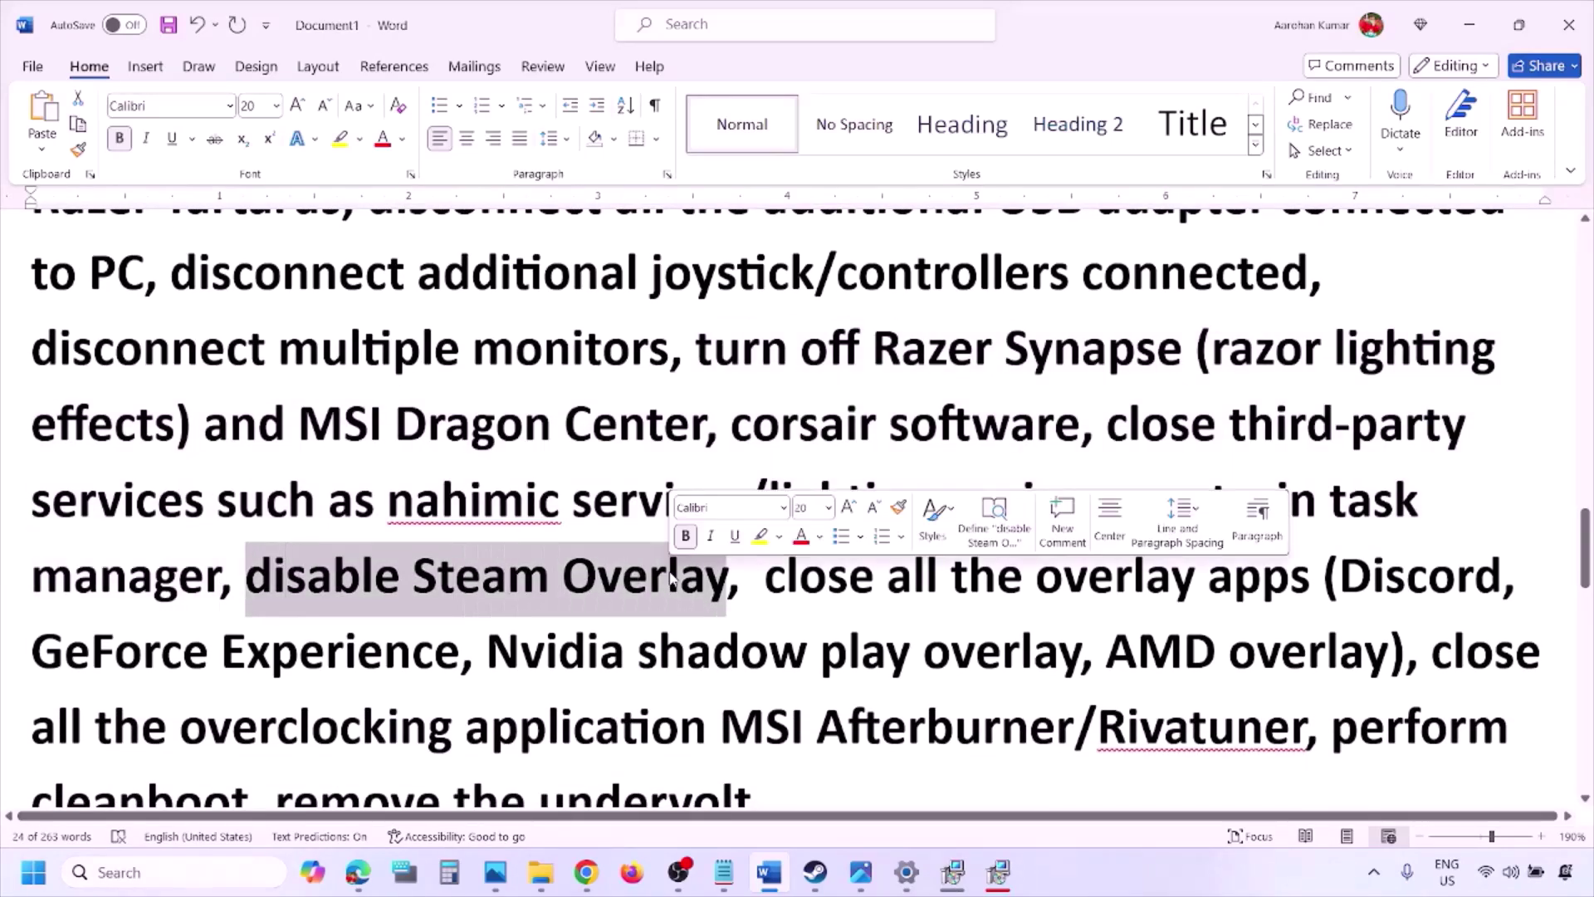
# Examine the reference screenshots that show how to reach a game's properties from the Steam library
pyautogui.click(1103, 881)
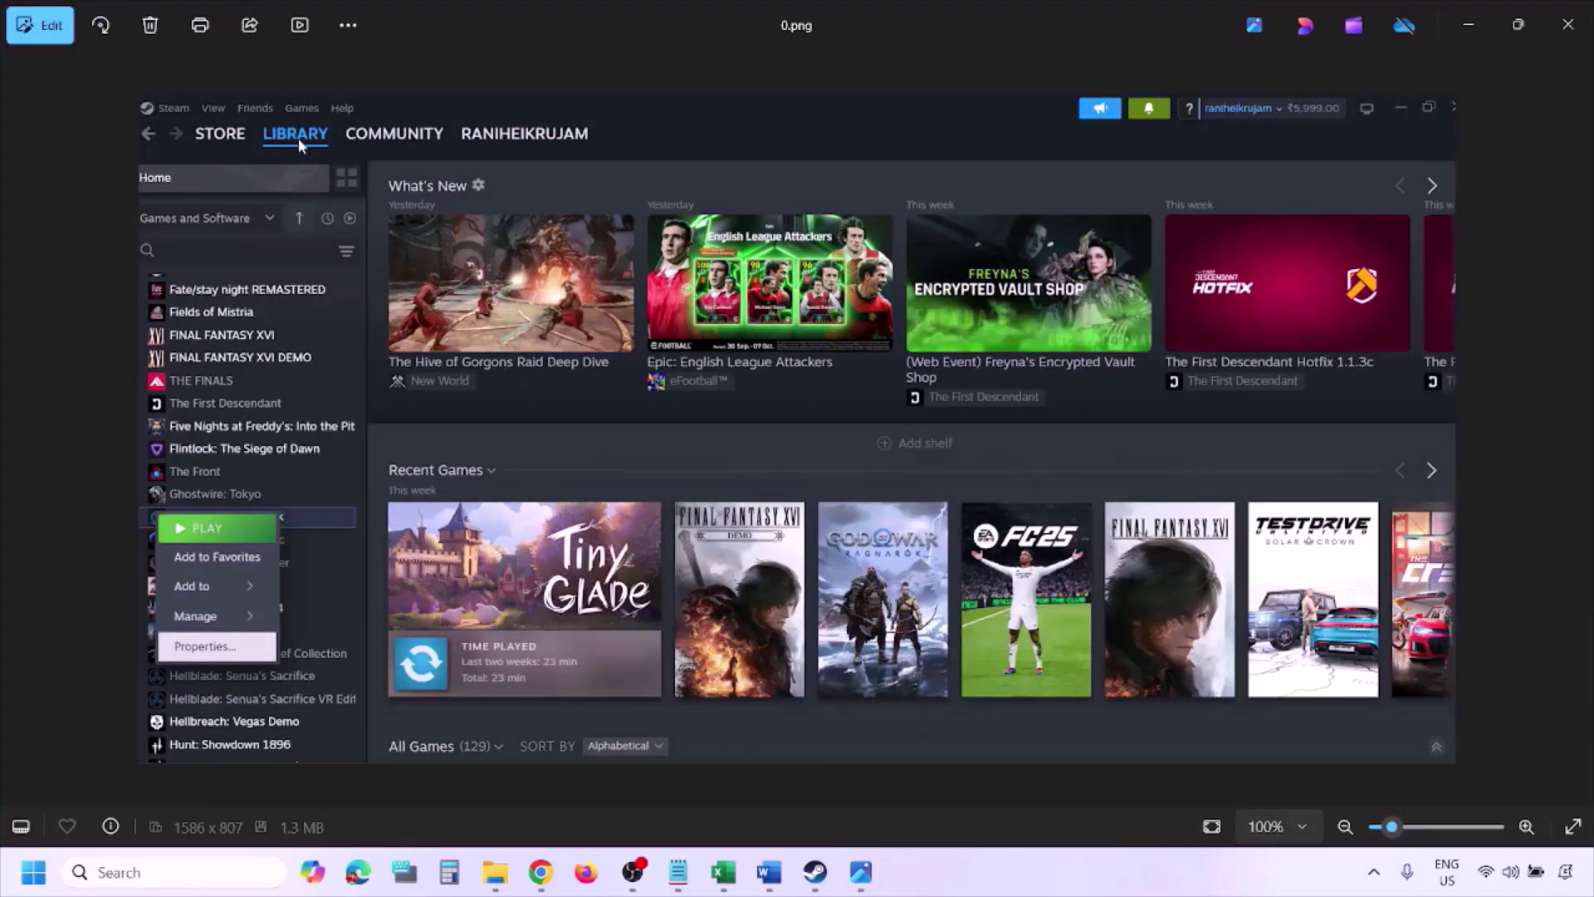
pyautogui.scroll(1, 297, 138)
pyautogui.scroll(-1, 202, 427)
pyautogui.press('Right')
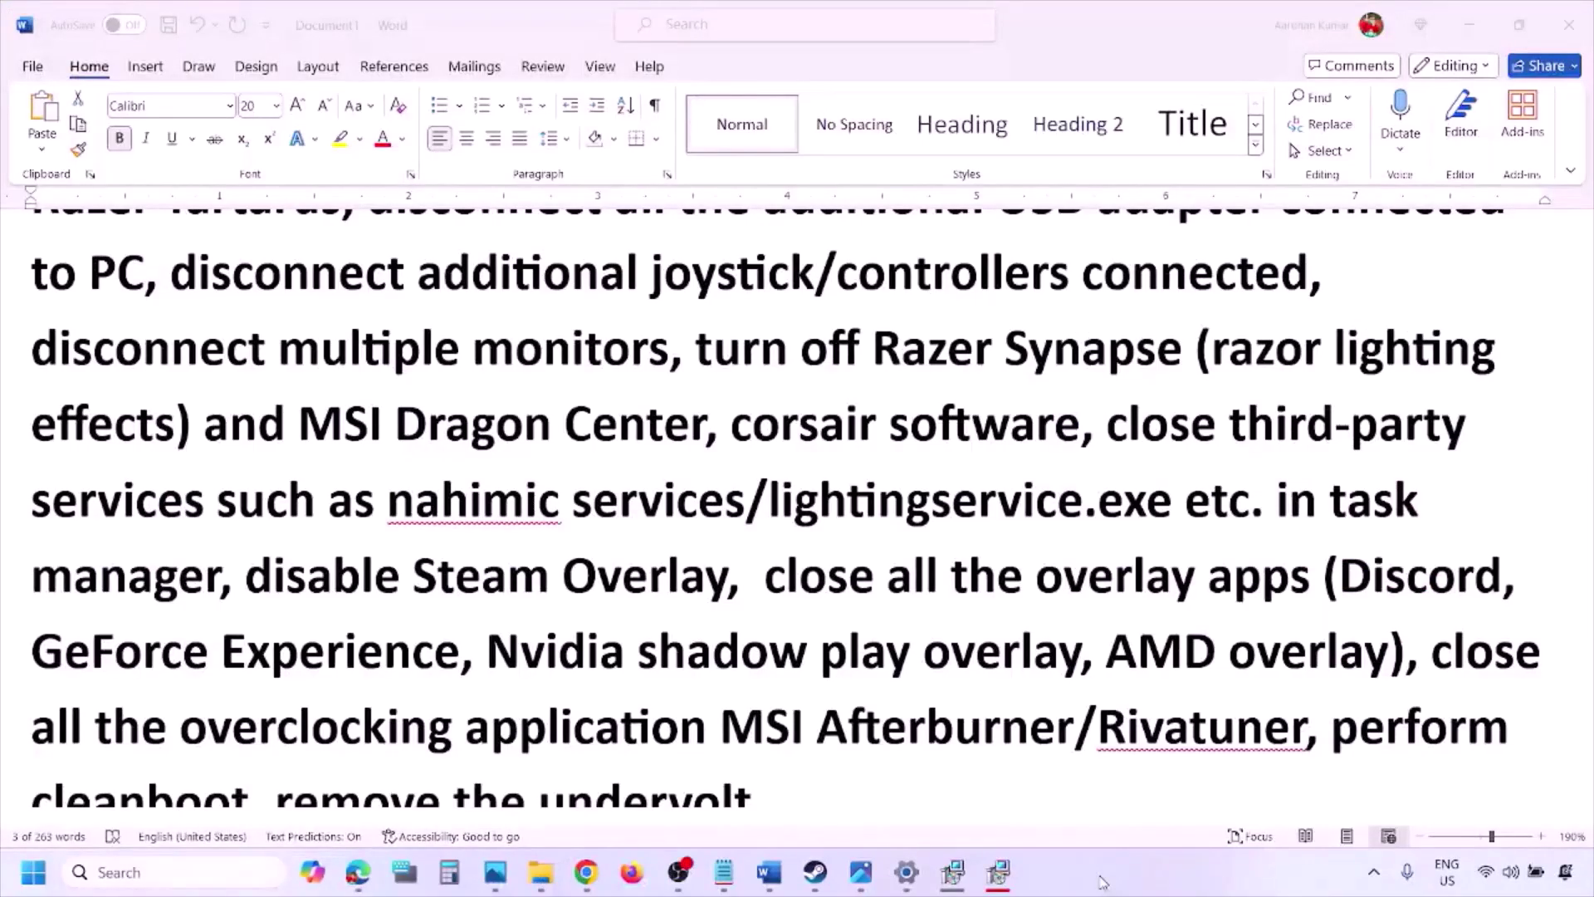
# Turn off the in-game overlay in Discord's Game Overlay settings and in GeForce Experience's general settings
pyautogui.scroll(-2, 950, 660)
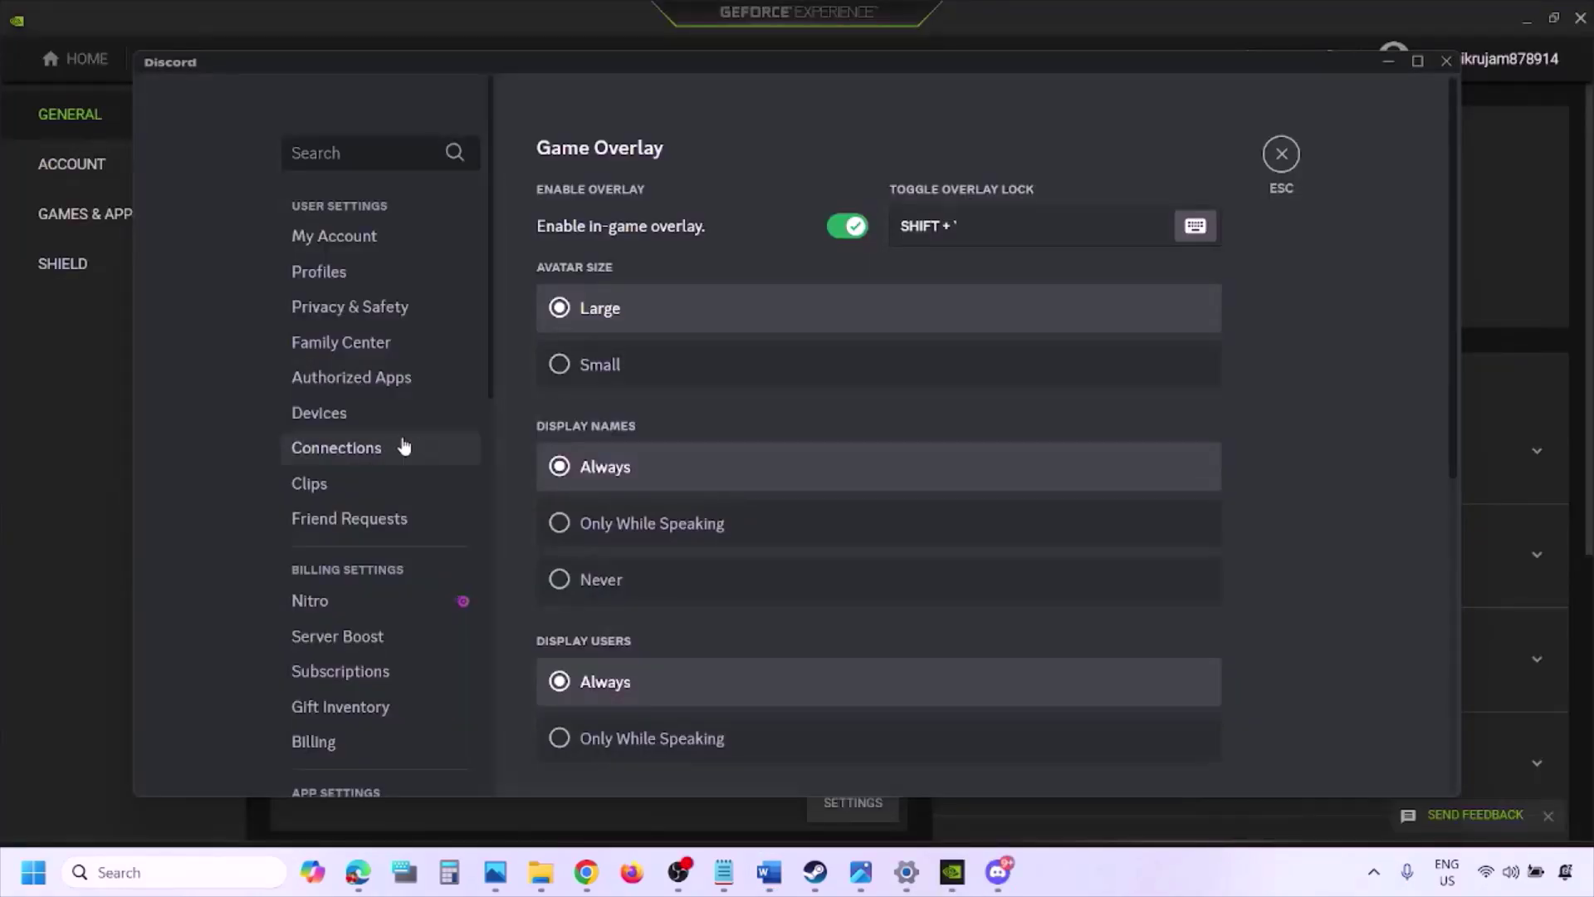
pyautogui.scroll(-10, 394, 449)
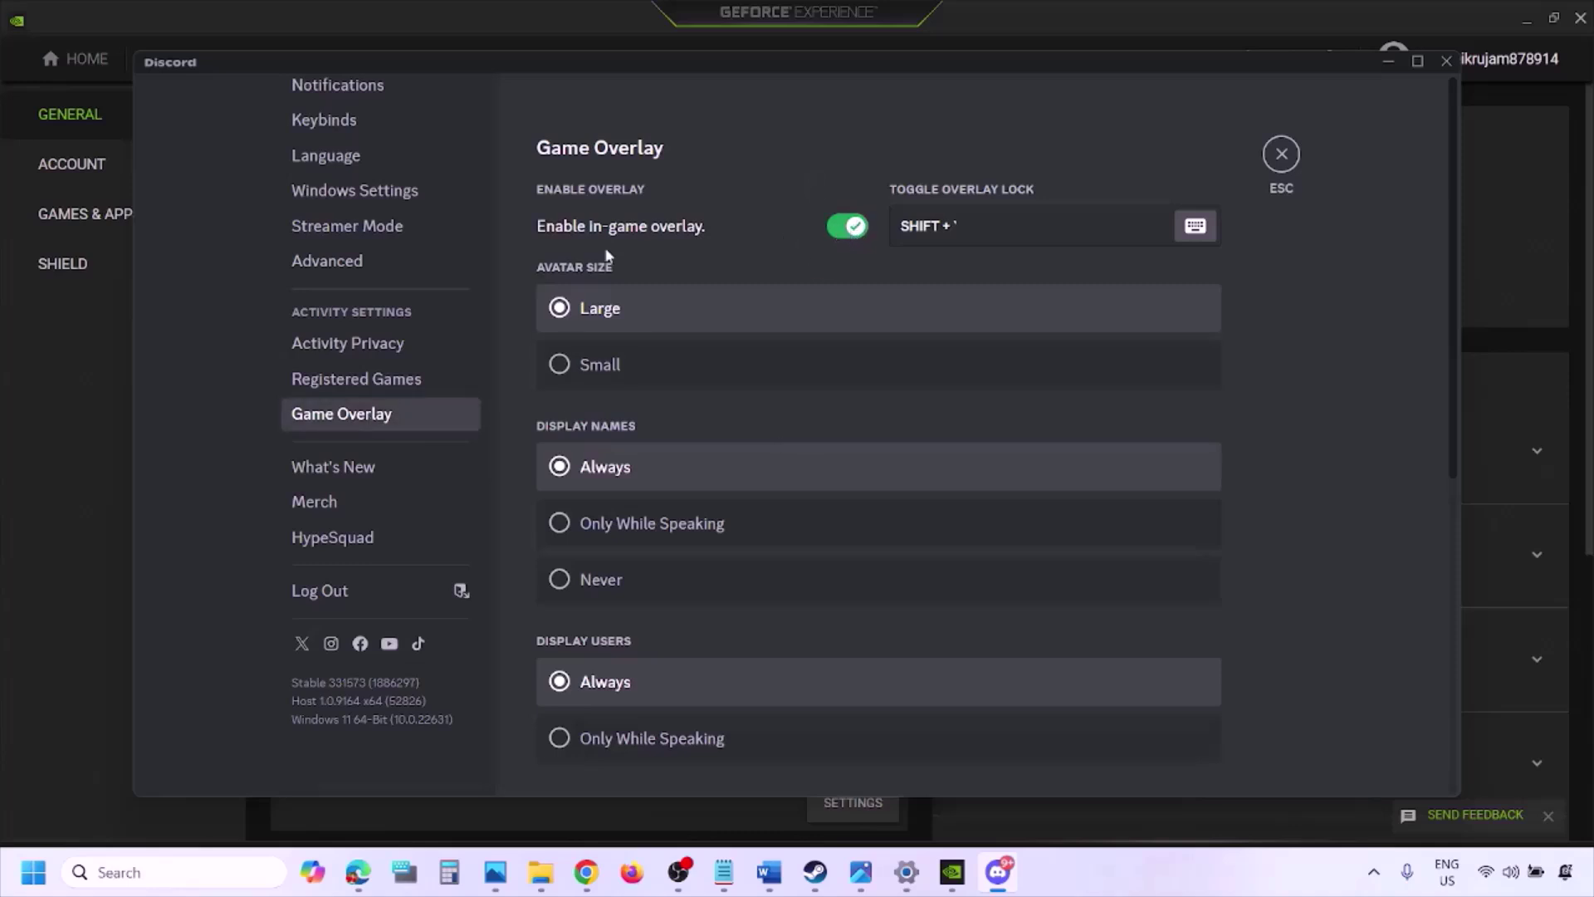
pyautogui.click(845, 227)
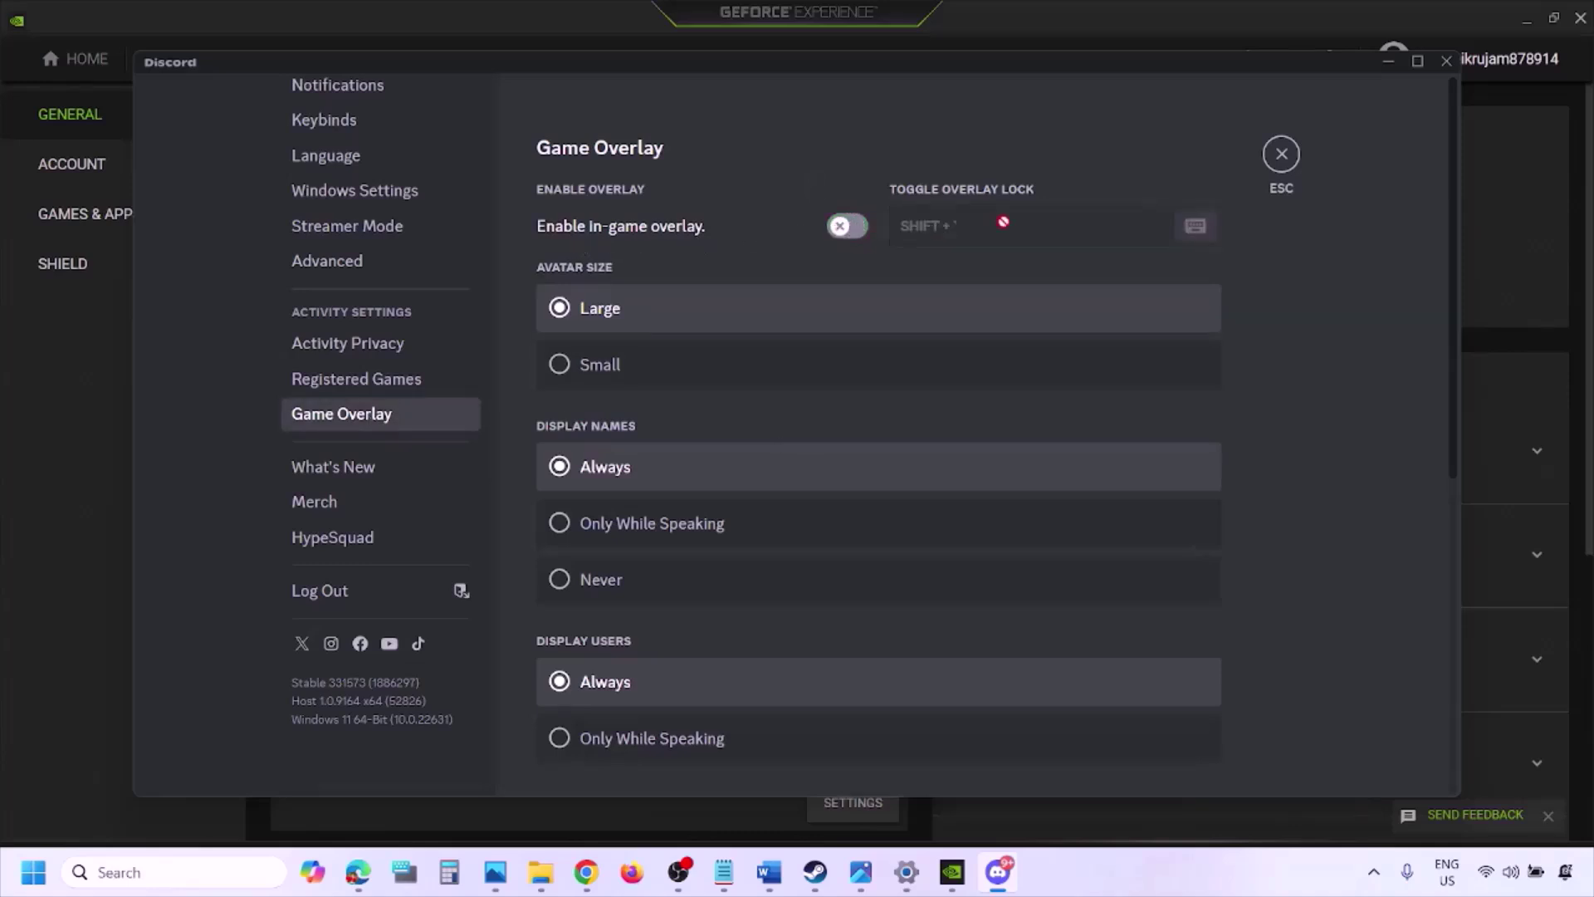
pyautogui.click(956, 874)
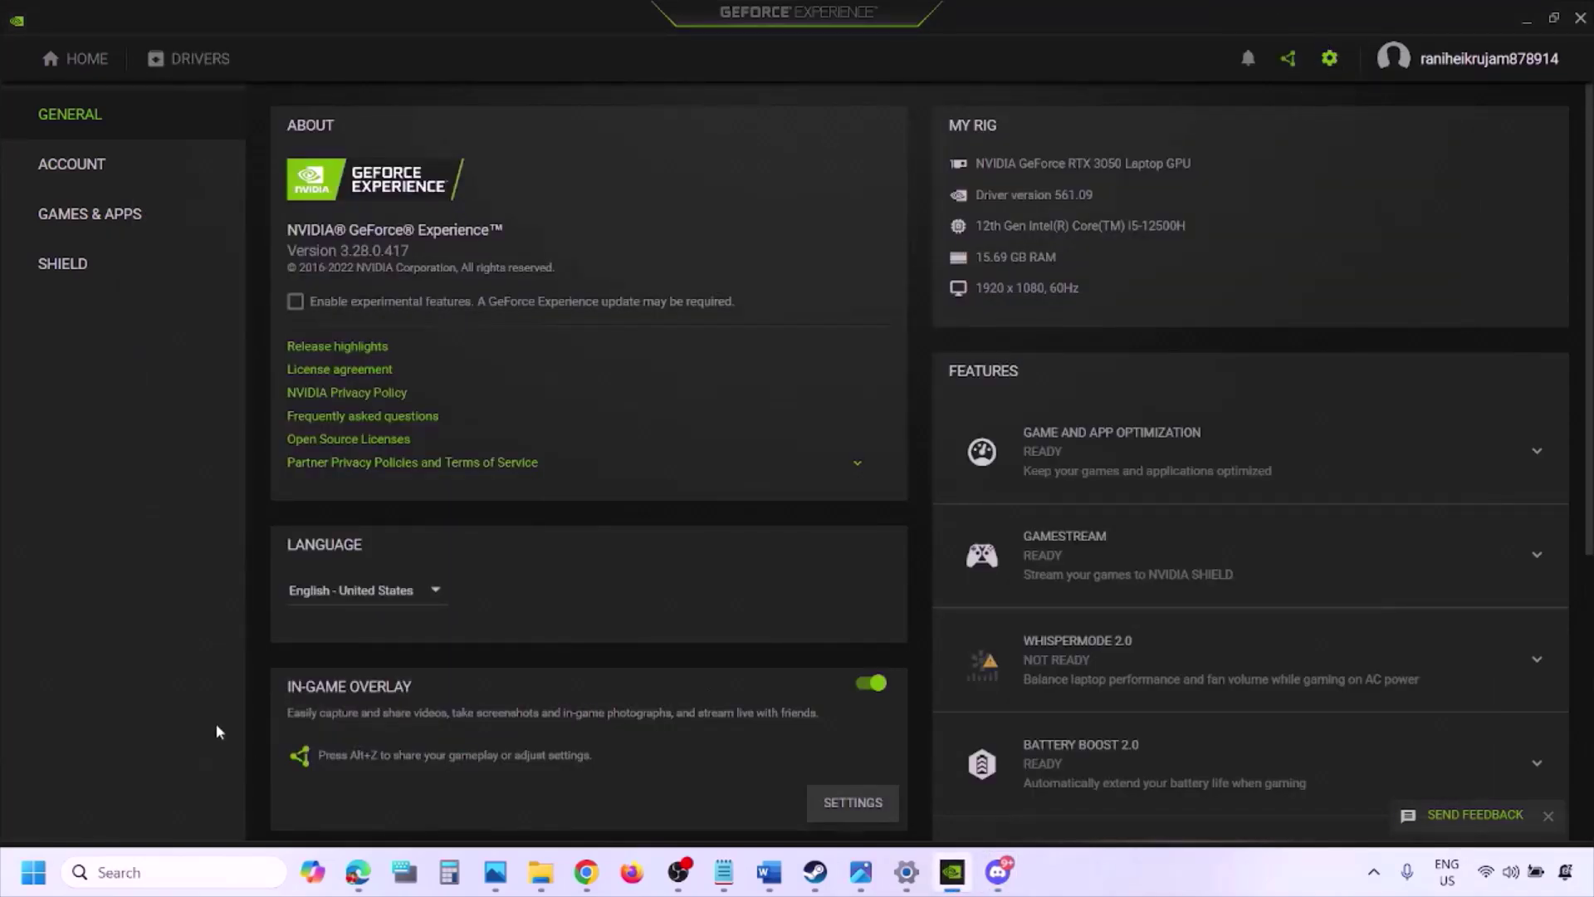
pyautogui.click(867, 686)
# Return to the Word document and highlight "close all the overlay apps" in Step 9
pyautogui.click(767, 879)
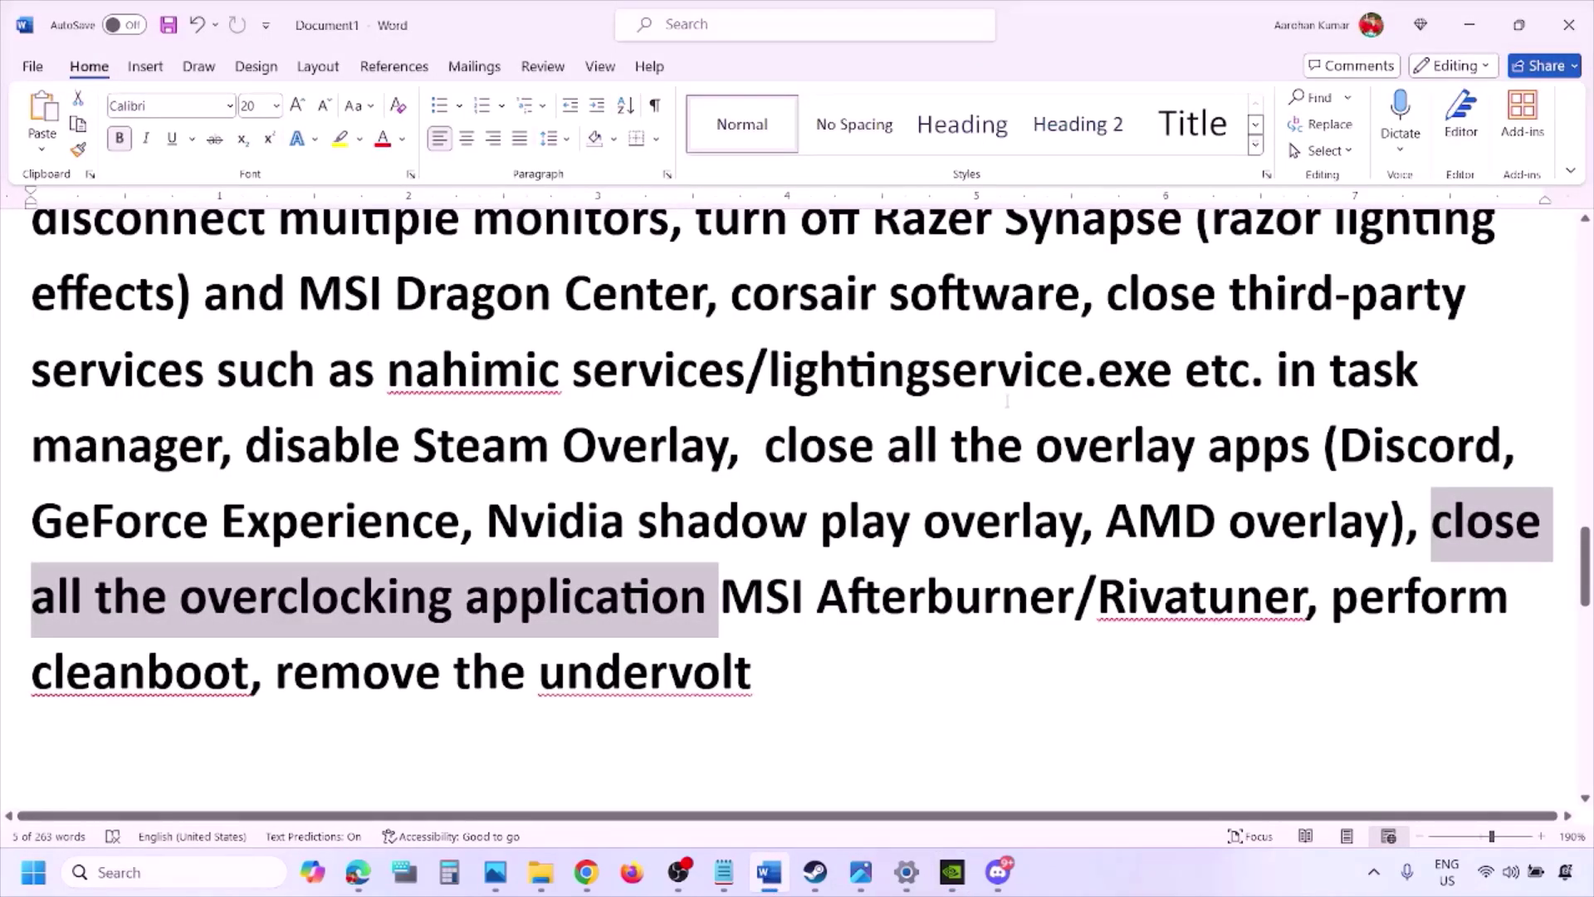
pyautogui.scroll(3, 1146, 292)
pyautogui.scroll(-2, 801, 486)
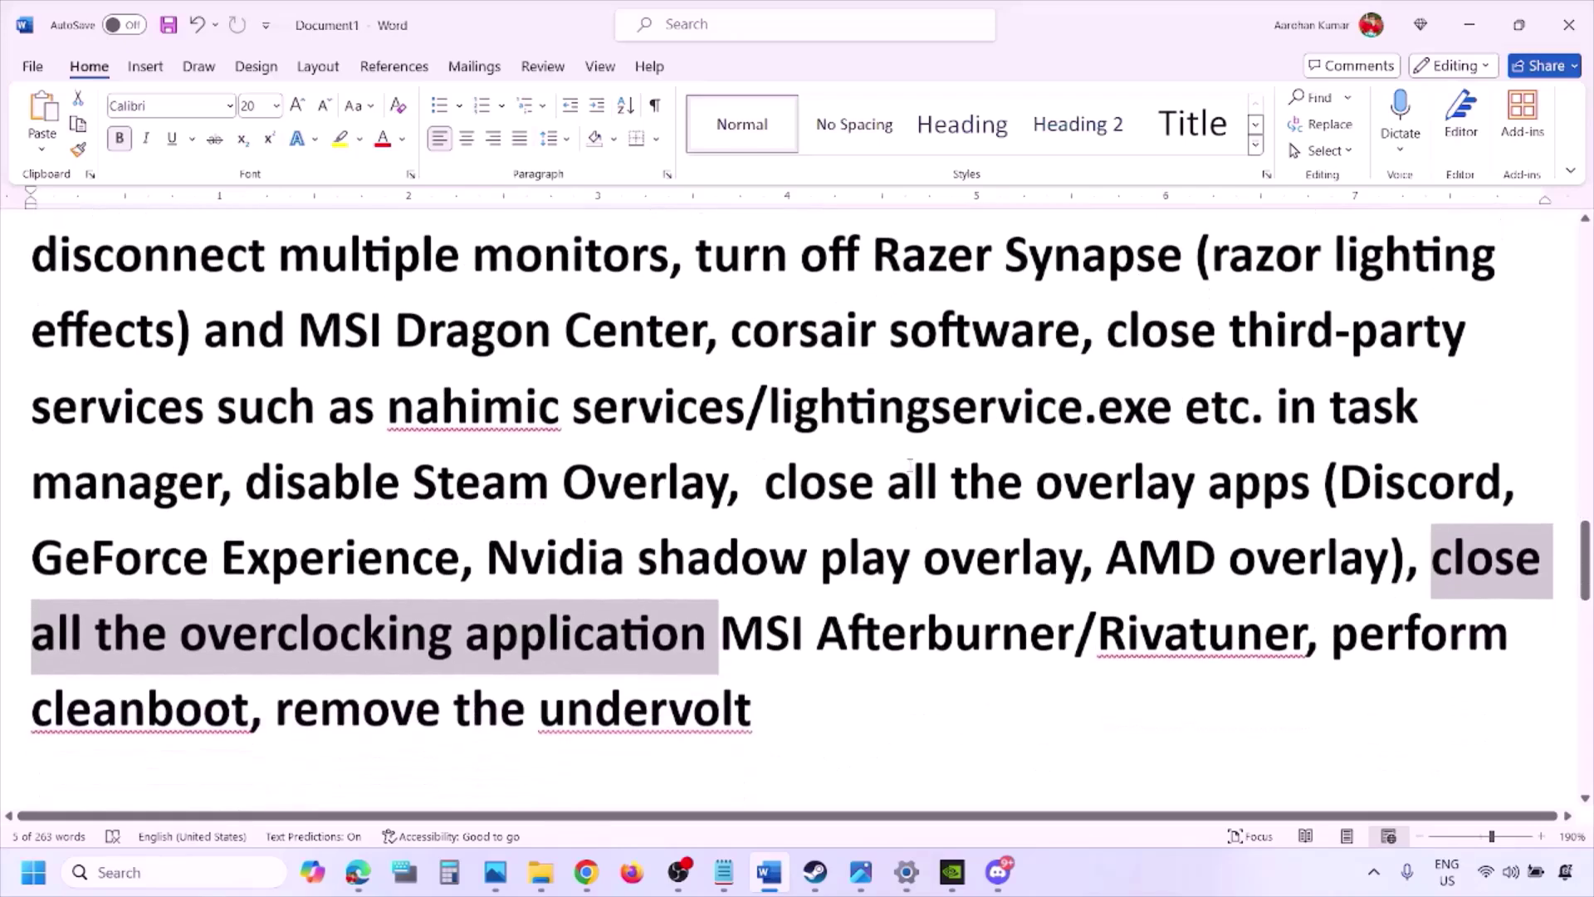
pyautogui.moveTo(787, 486); pyautogui.dragTo(1245, 497)
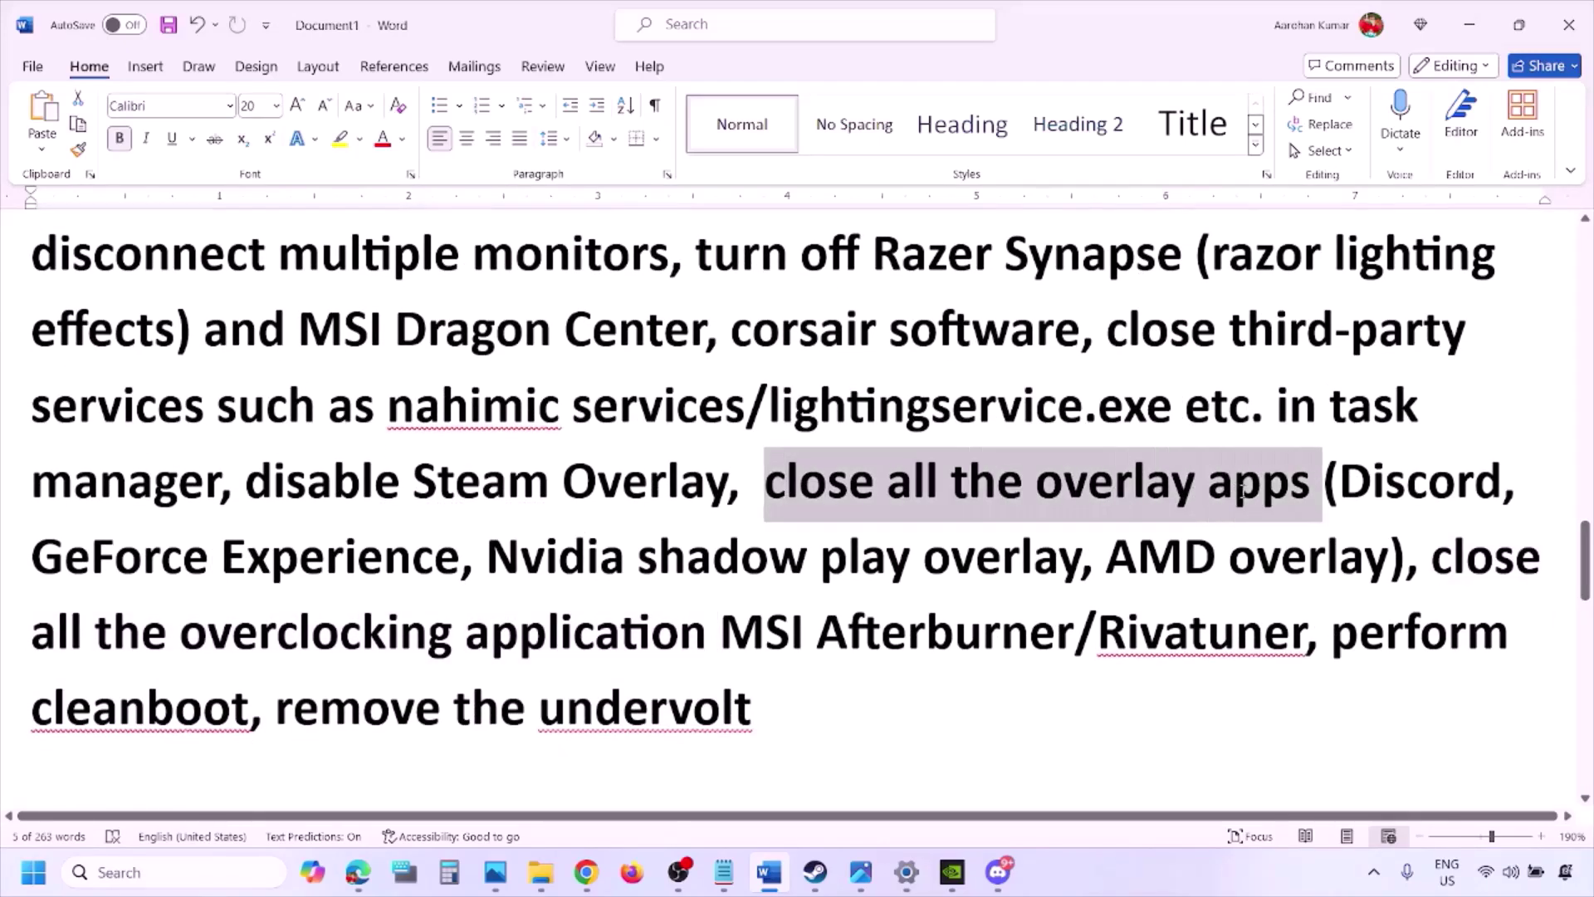
pyautogui.click(874, 485)
pyautogui.moveTo(765, 485); pyautogui.dragTo(1320, 496)
# Quit Discord and exit the NVIDIA GeForce Experience background process
pyautogui.click(1374, 871)
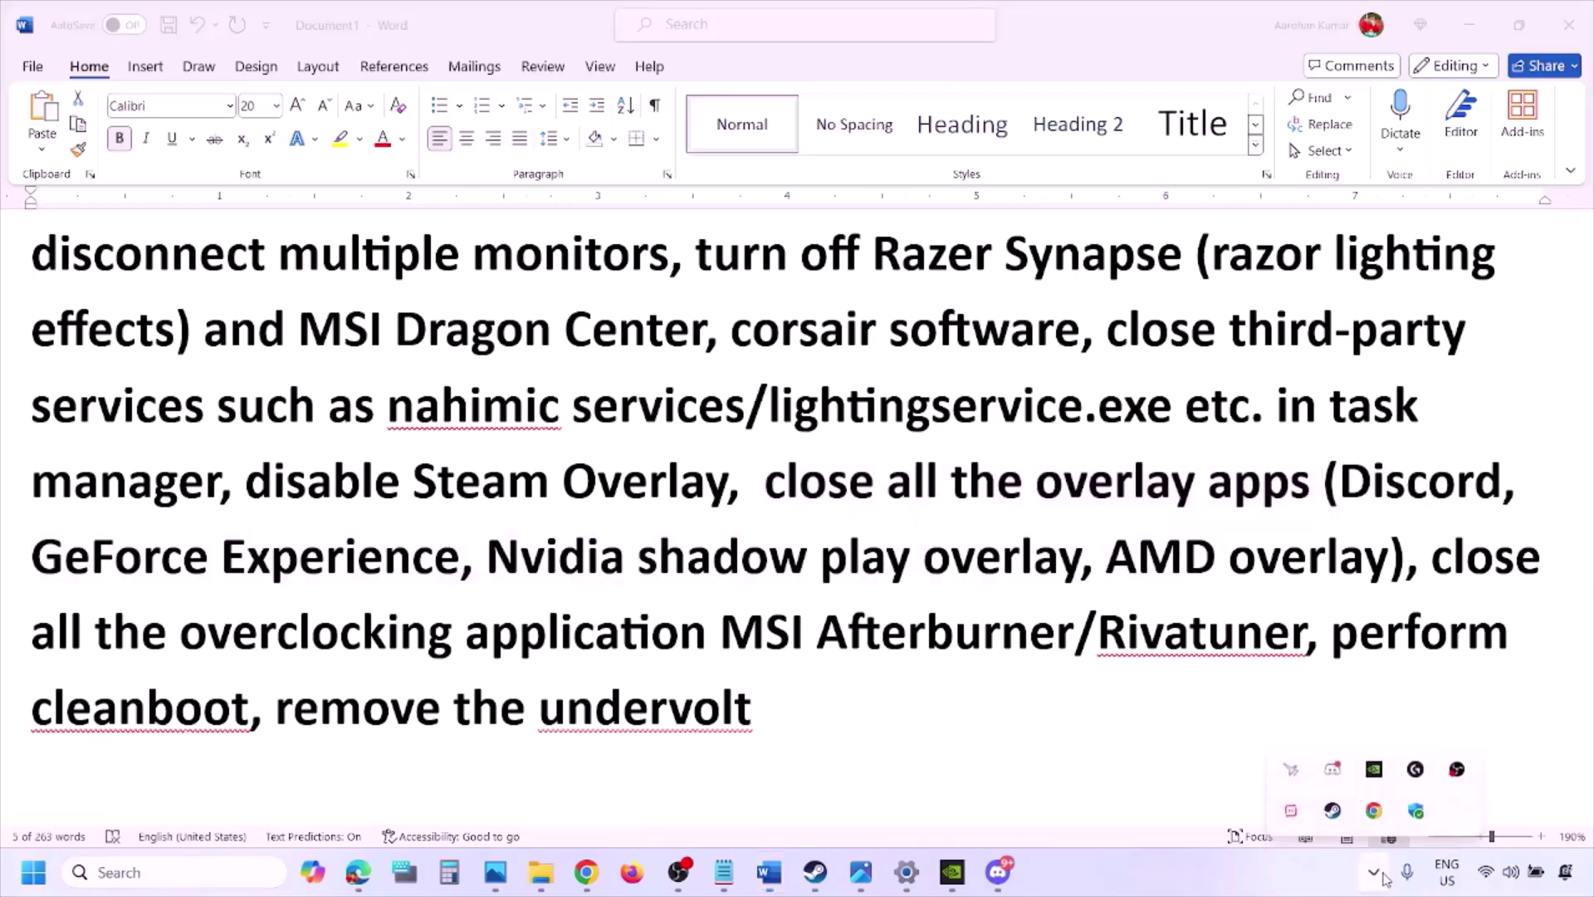
pyautogui.rightClick(1333, 769)
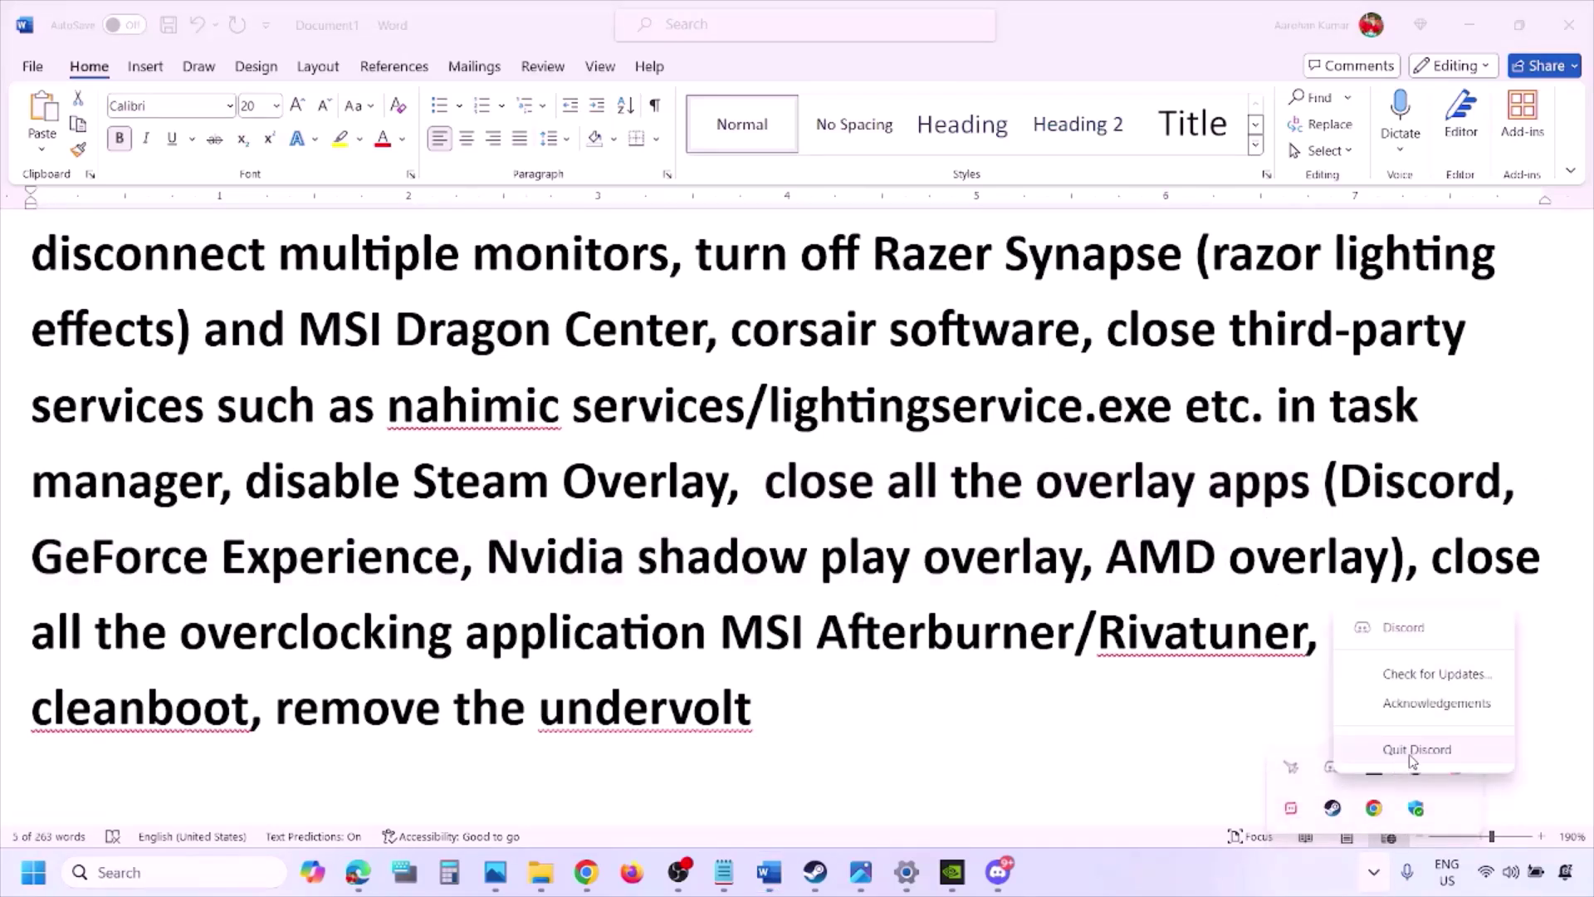
pyautogui.click(1410, 751)
pyautogui.rightClick(1332, 780)
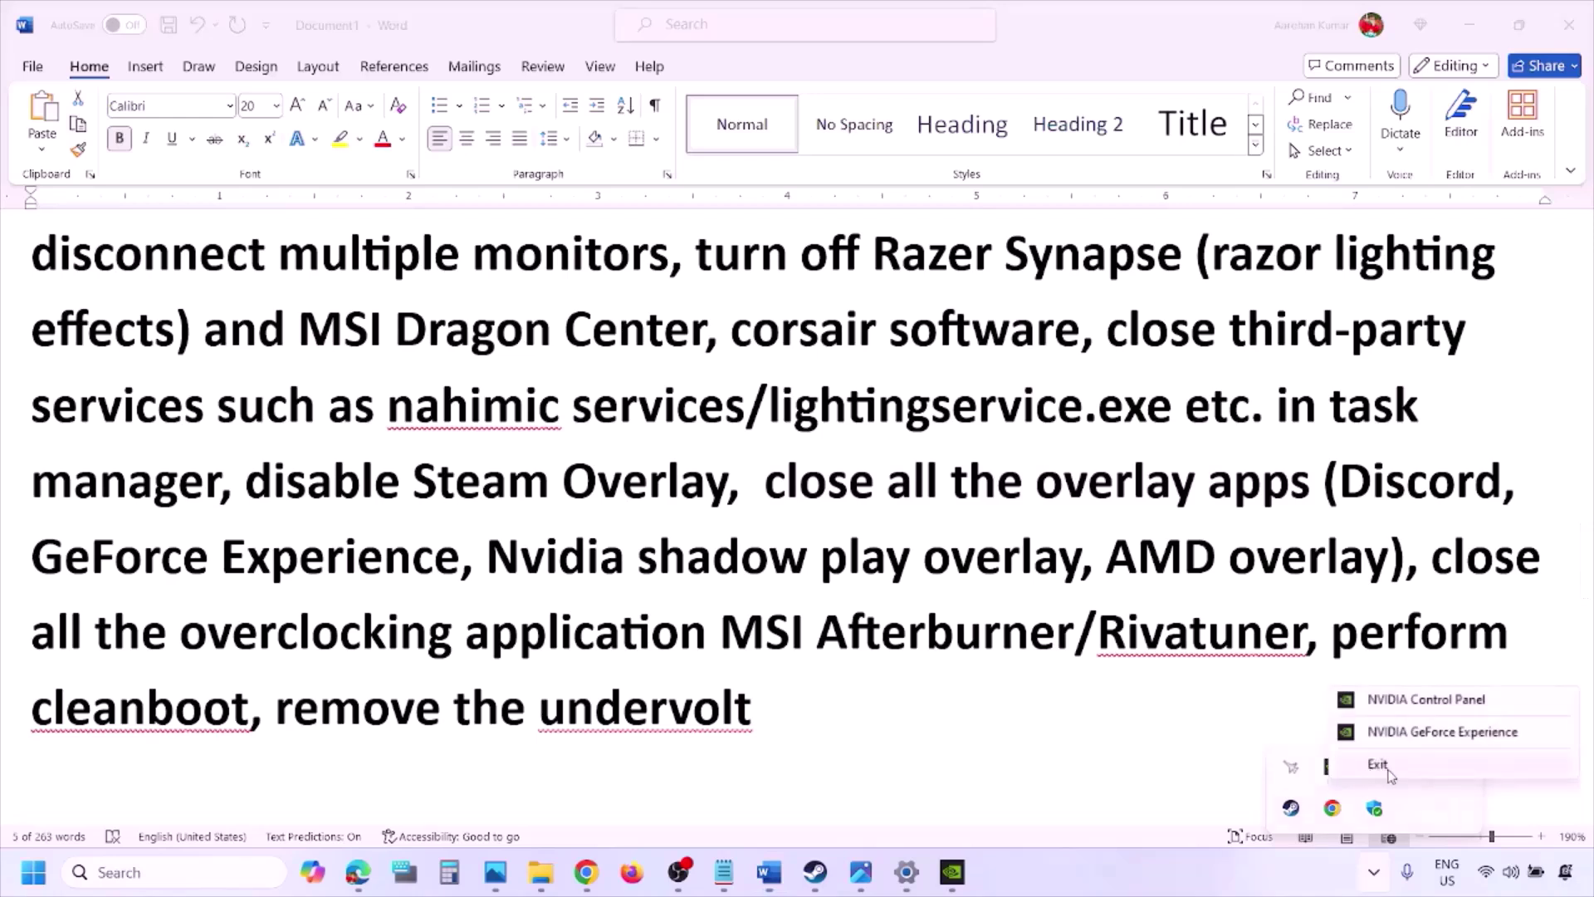
pyautogui.click(1332, 767)
# Quit Logitech G HUB and the remaining pink-icon app running in the background
pyautogui.rightClick(1331, 767)
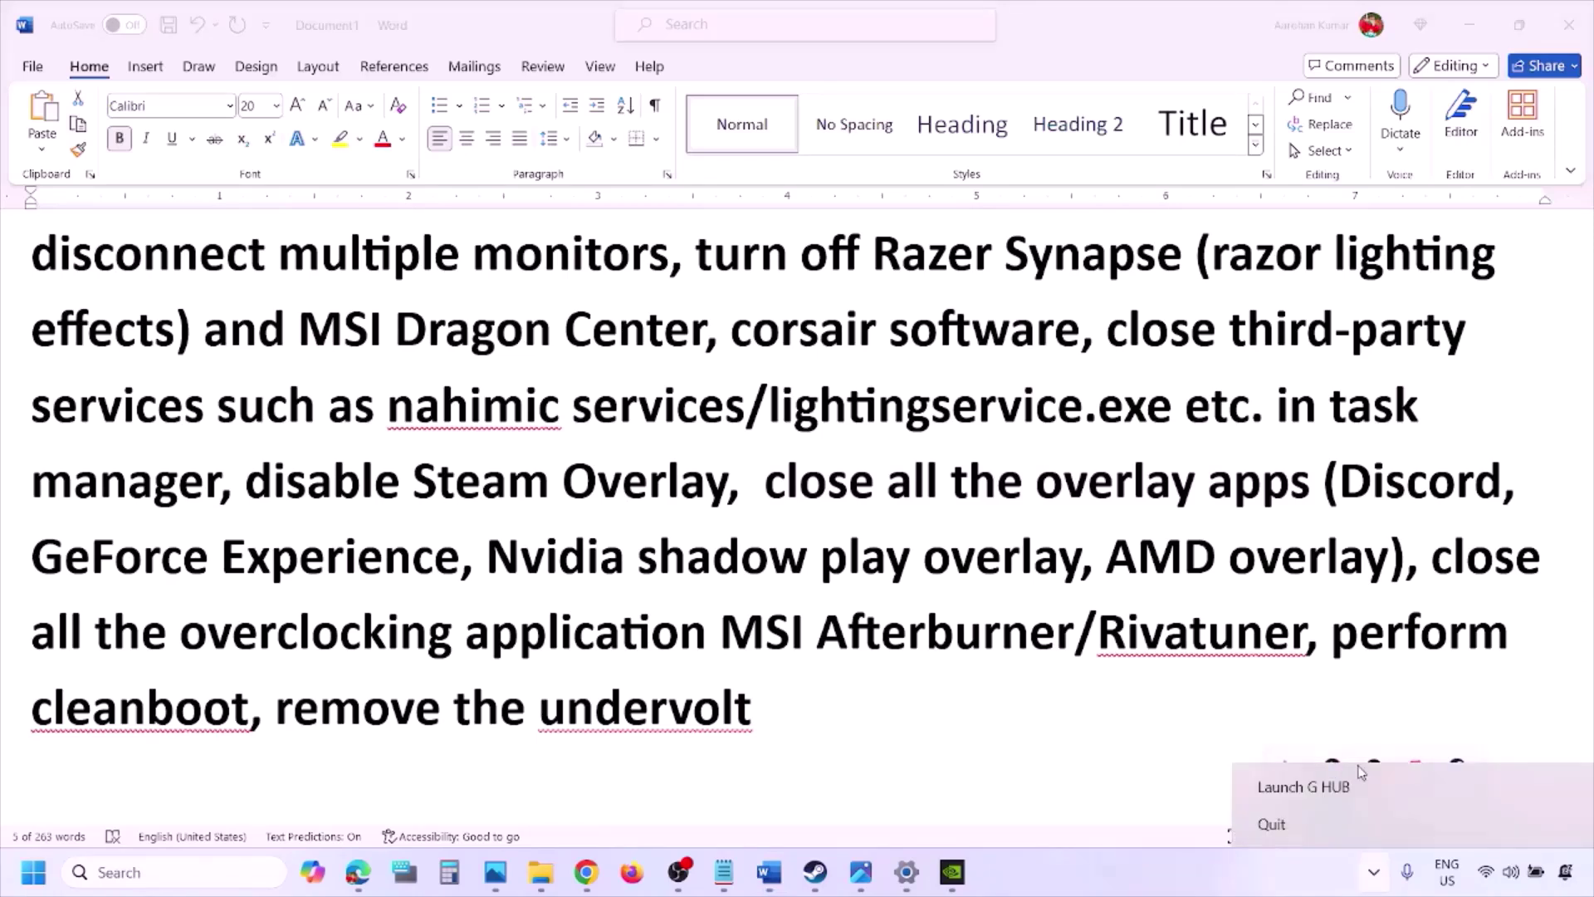
pyautogui.click(1421, 824)
pyautogui.click(1324, 510)
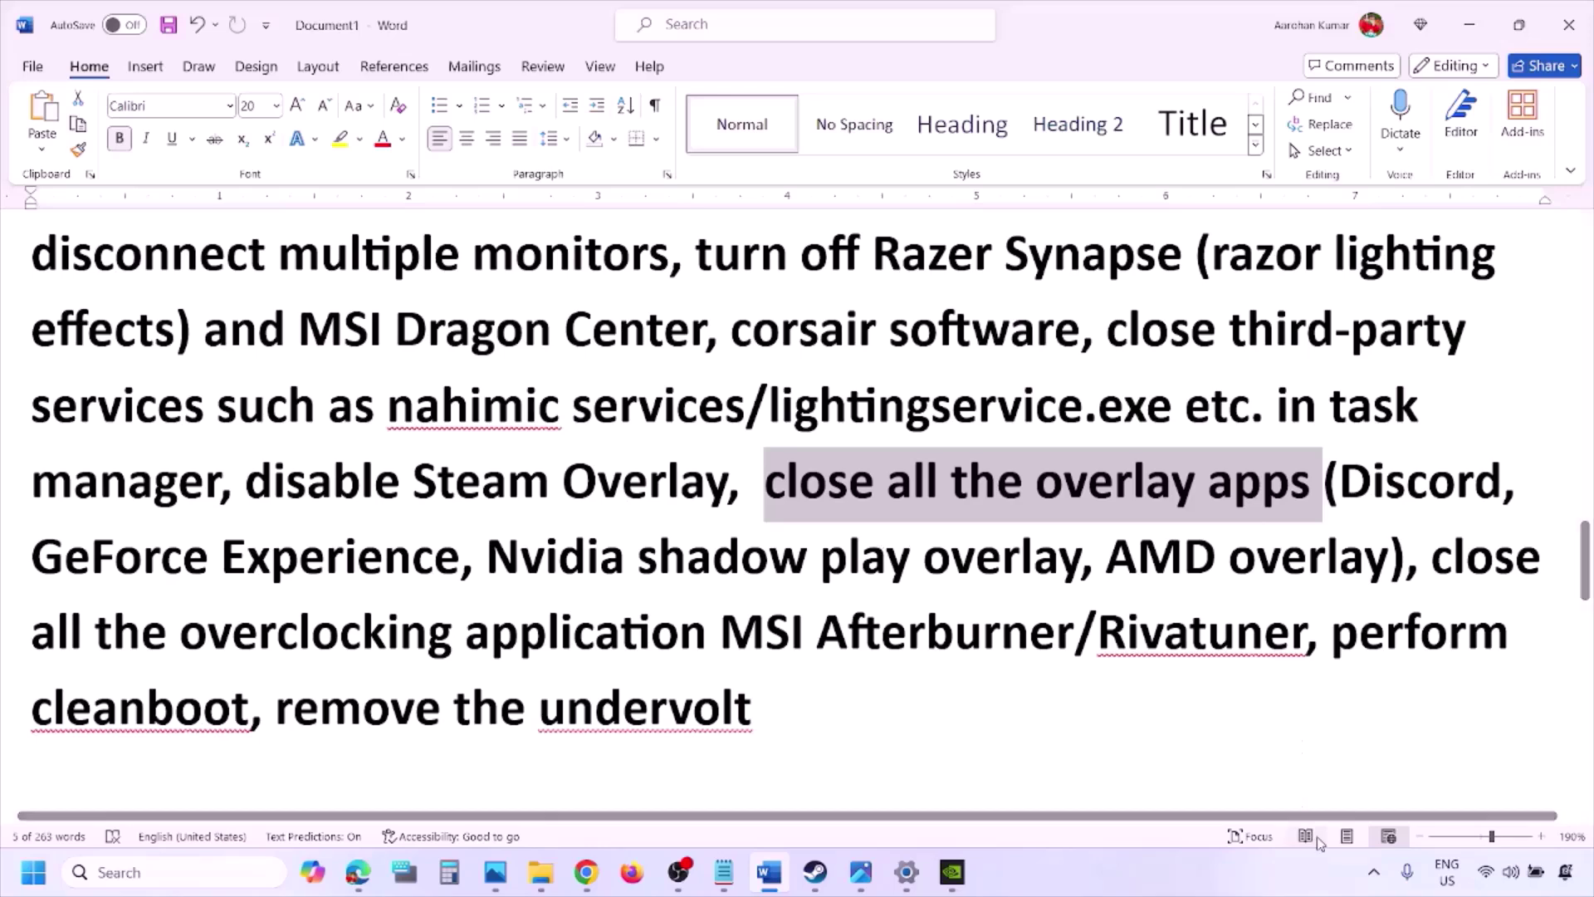
pyautogui.click(1373, 872)
pyautogui.rightClick(1374, 768)
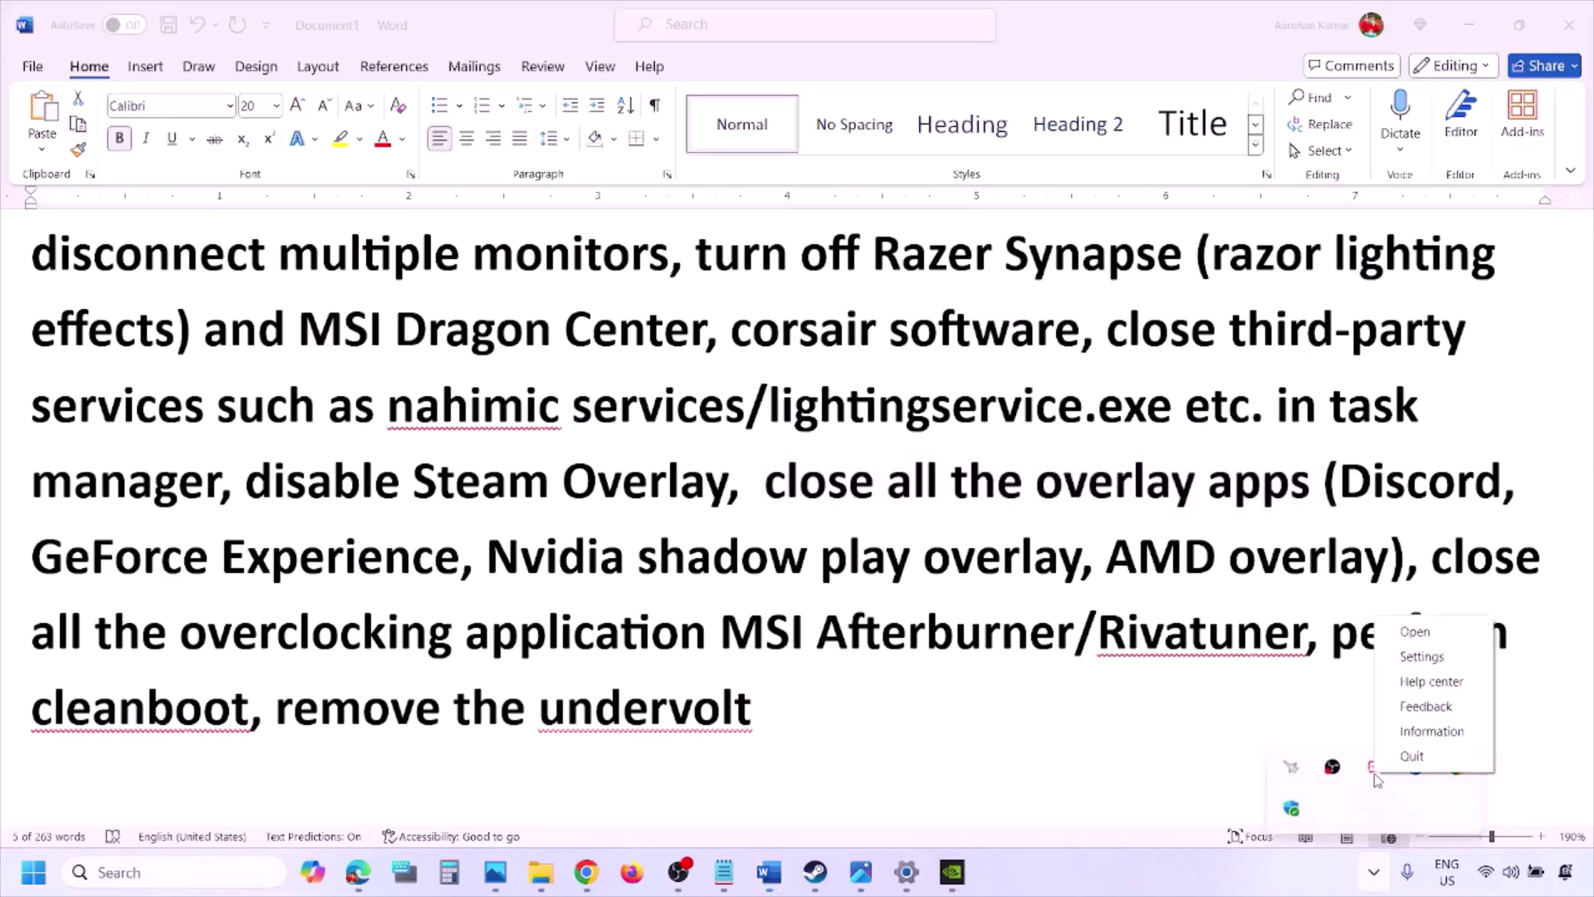
pyautogui.click(1409, 754)
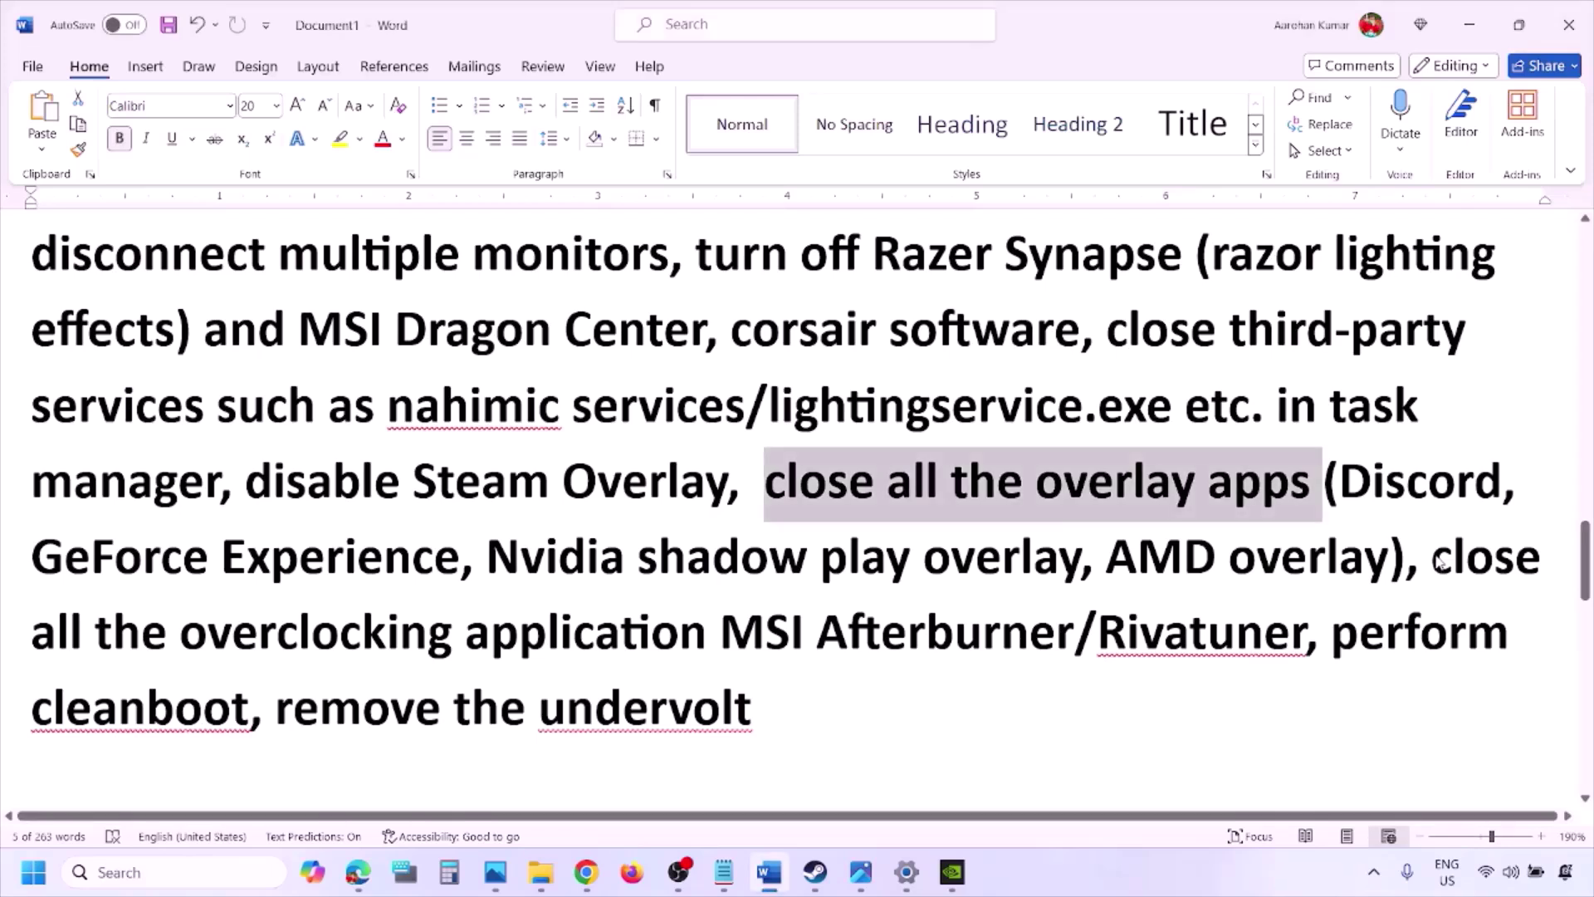
# Highlight the advice on closing overclocking applications and close MSI Afterburner running in the background
pyautogui.moveTo(1439, 562); pyautogui.dragTo(764, 635)
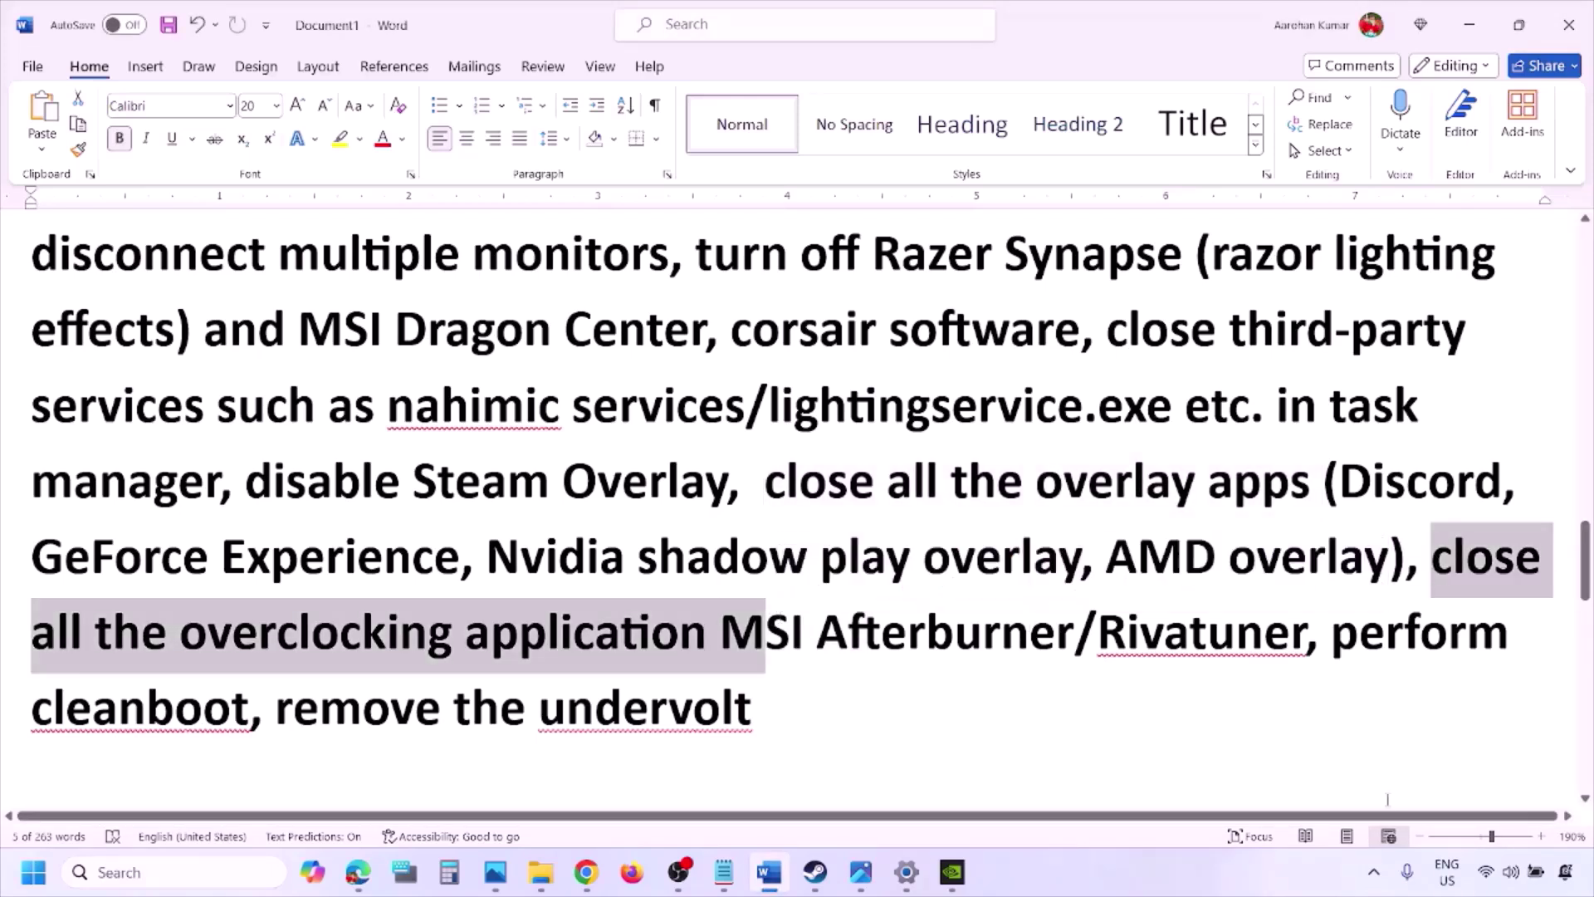
pyautogui.click(1375, 874)
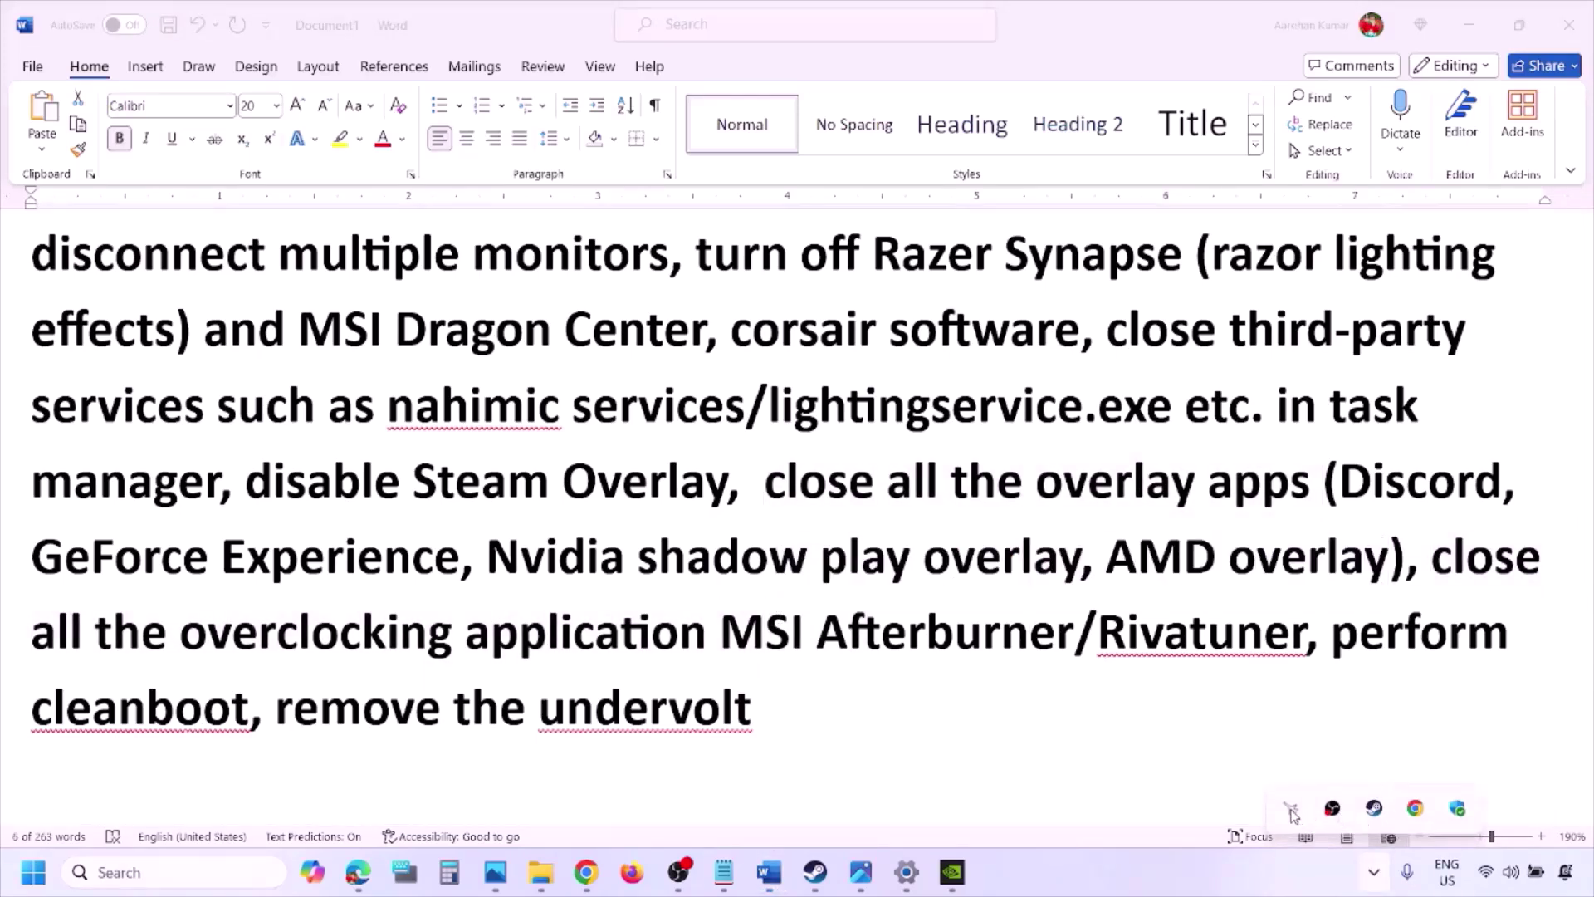
pyautogui.rightClick(1287, 817)
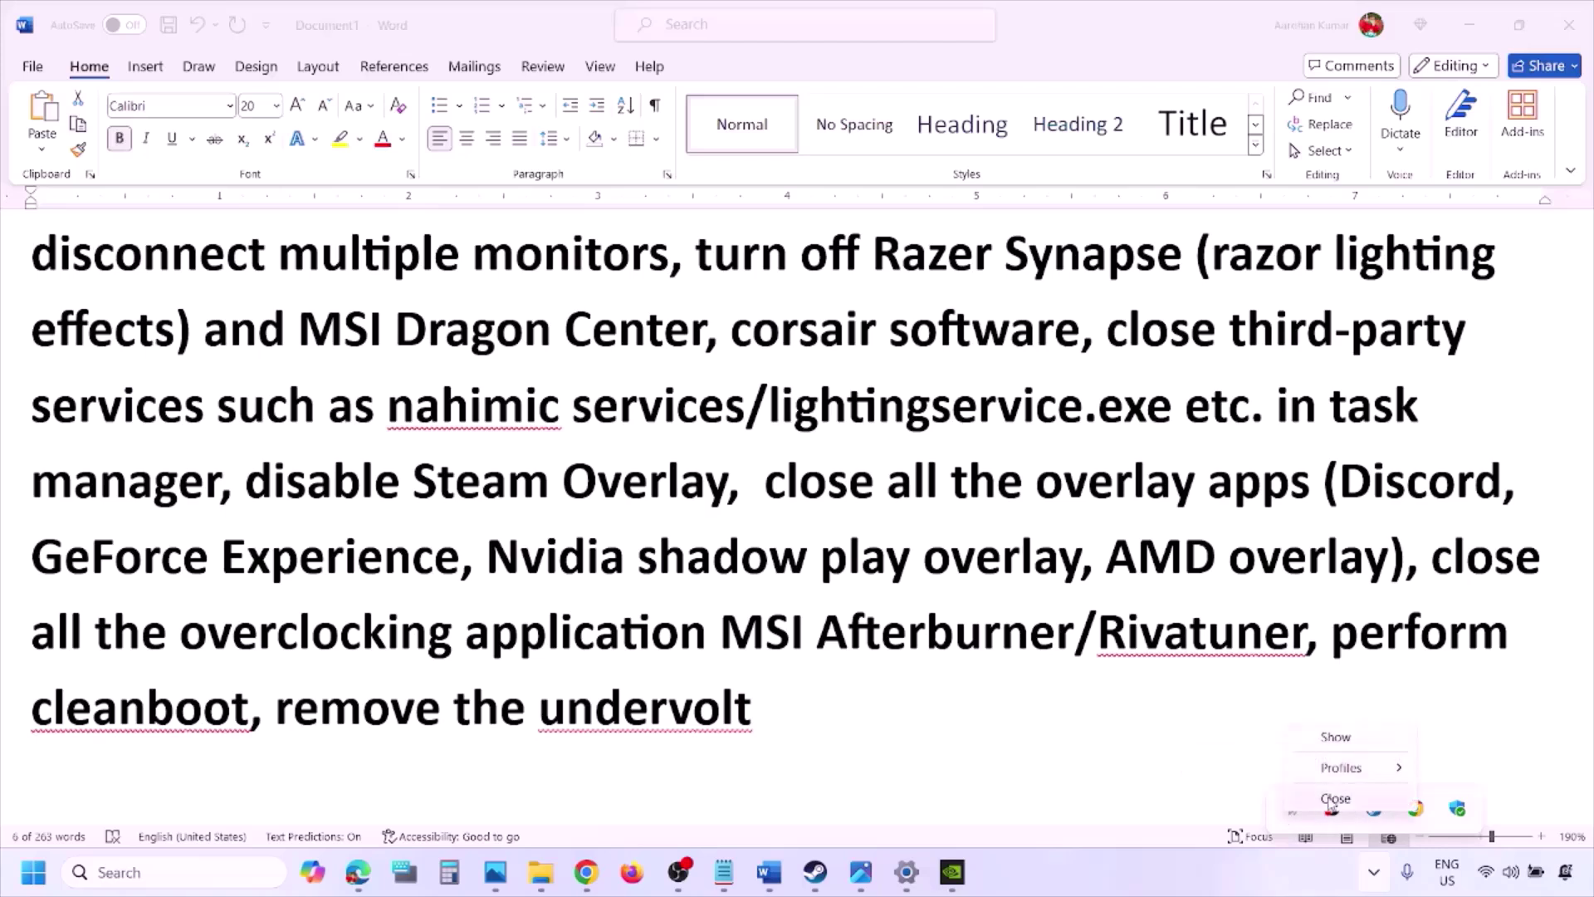
pyautogui.click(1336, 802)
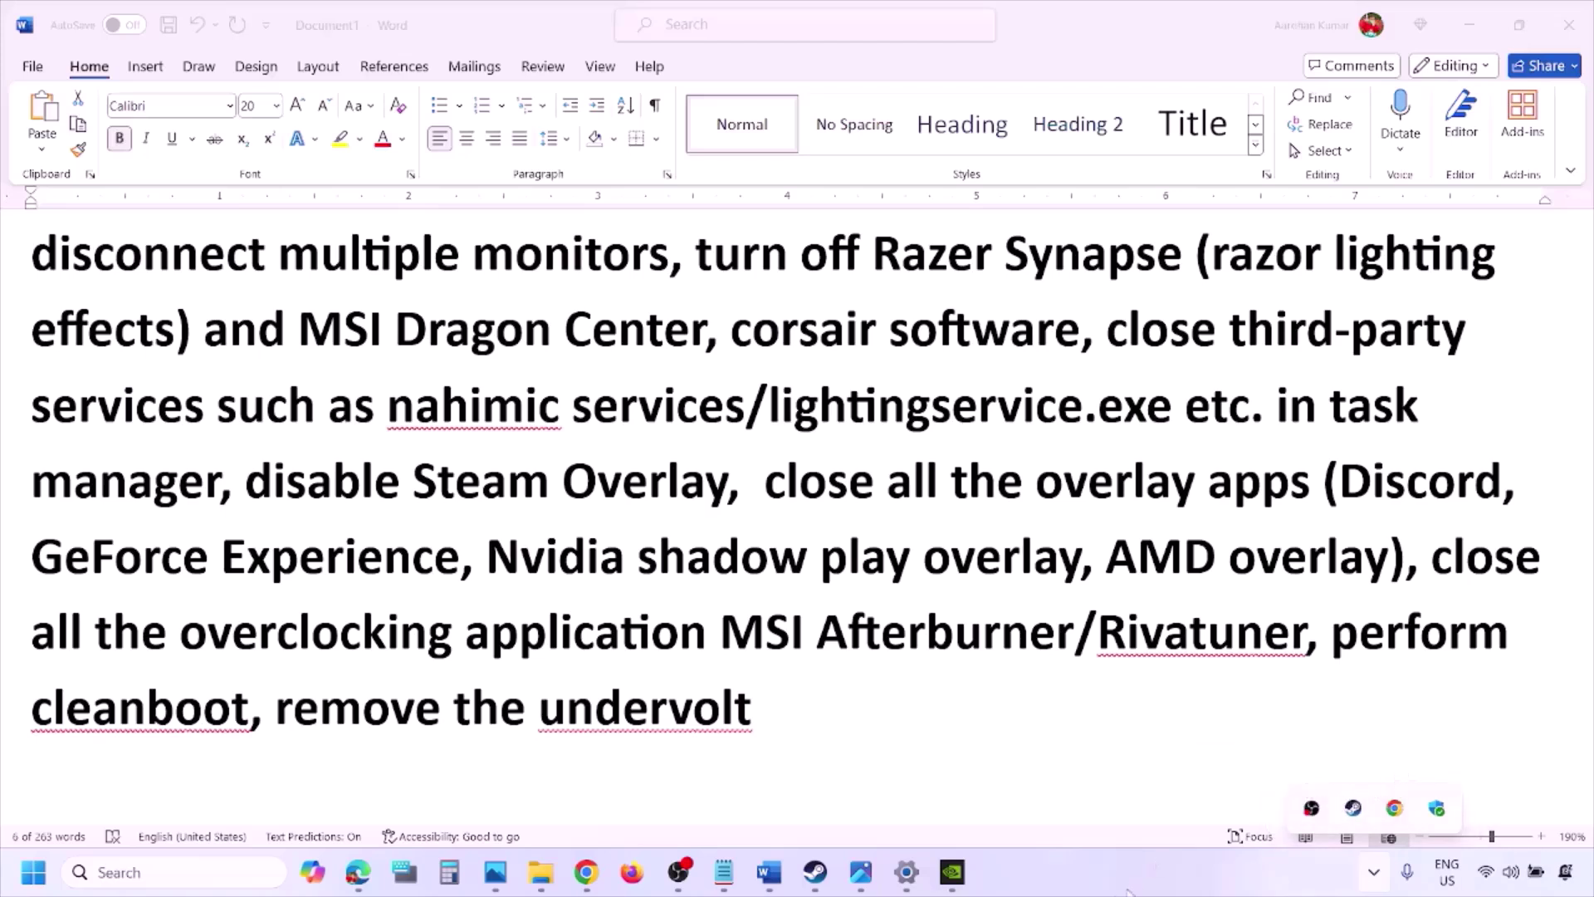
# Highlight "Rivatuner" and the start of the "perform cleanboot" advice in Step 9 of the document
pyautogui.click(1101, 631)
pyautogui.doubleClick(1101, 631)
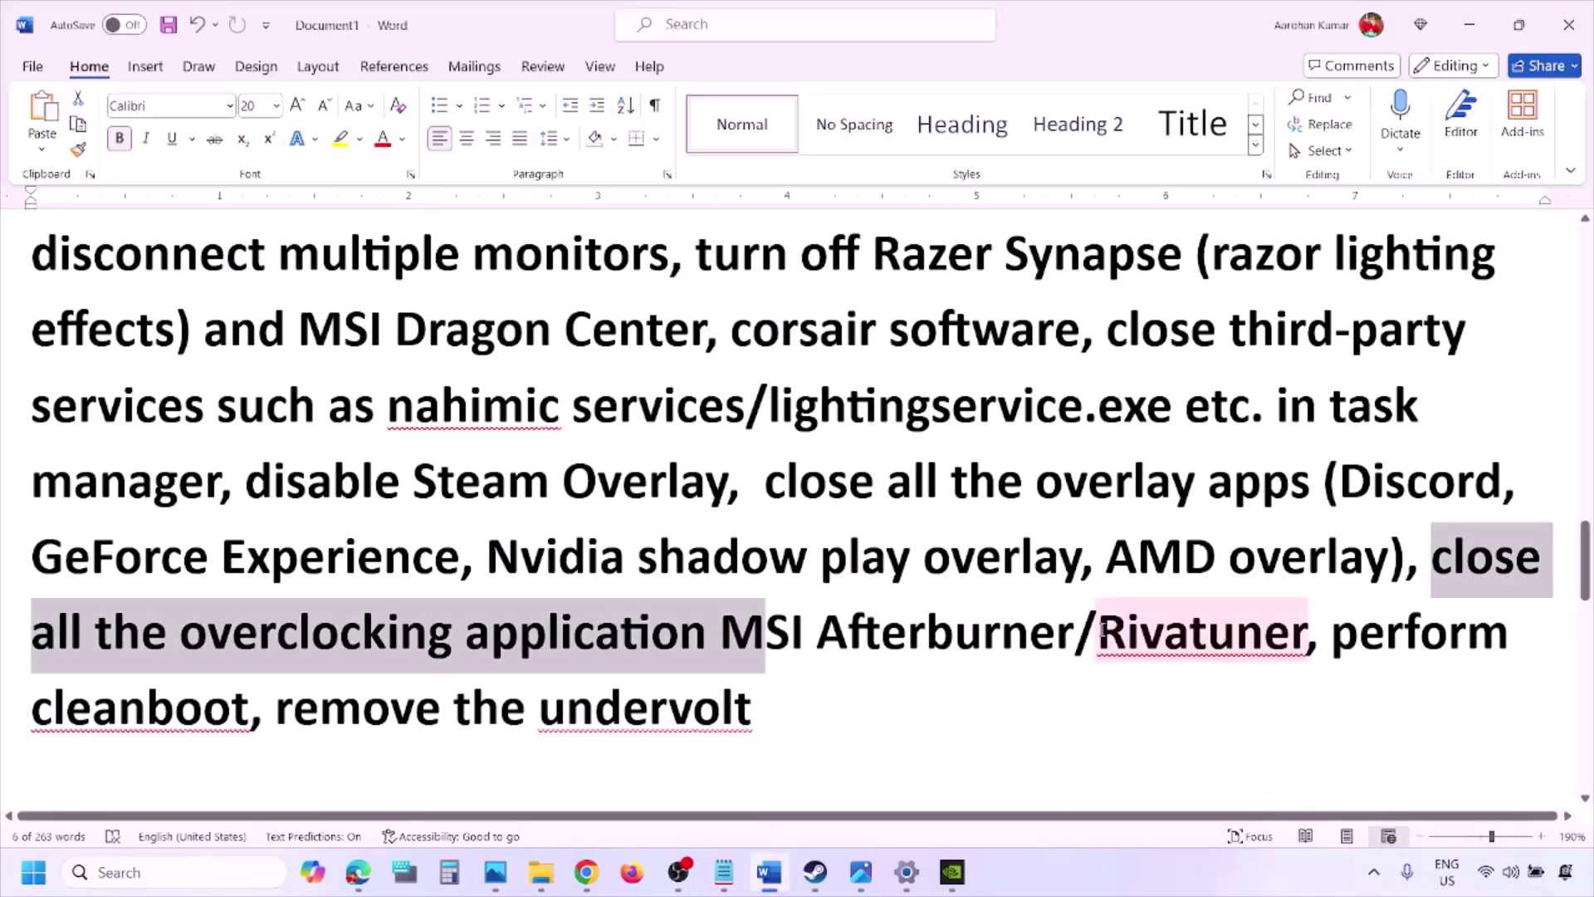
pyautogui.doubleClick(1362, 648)
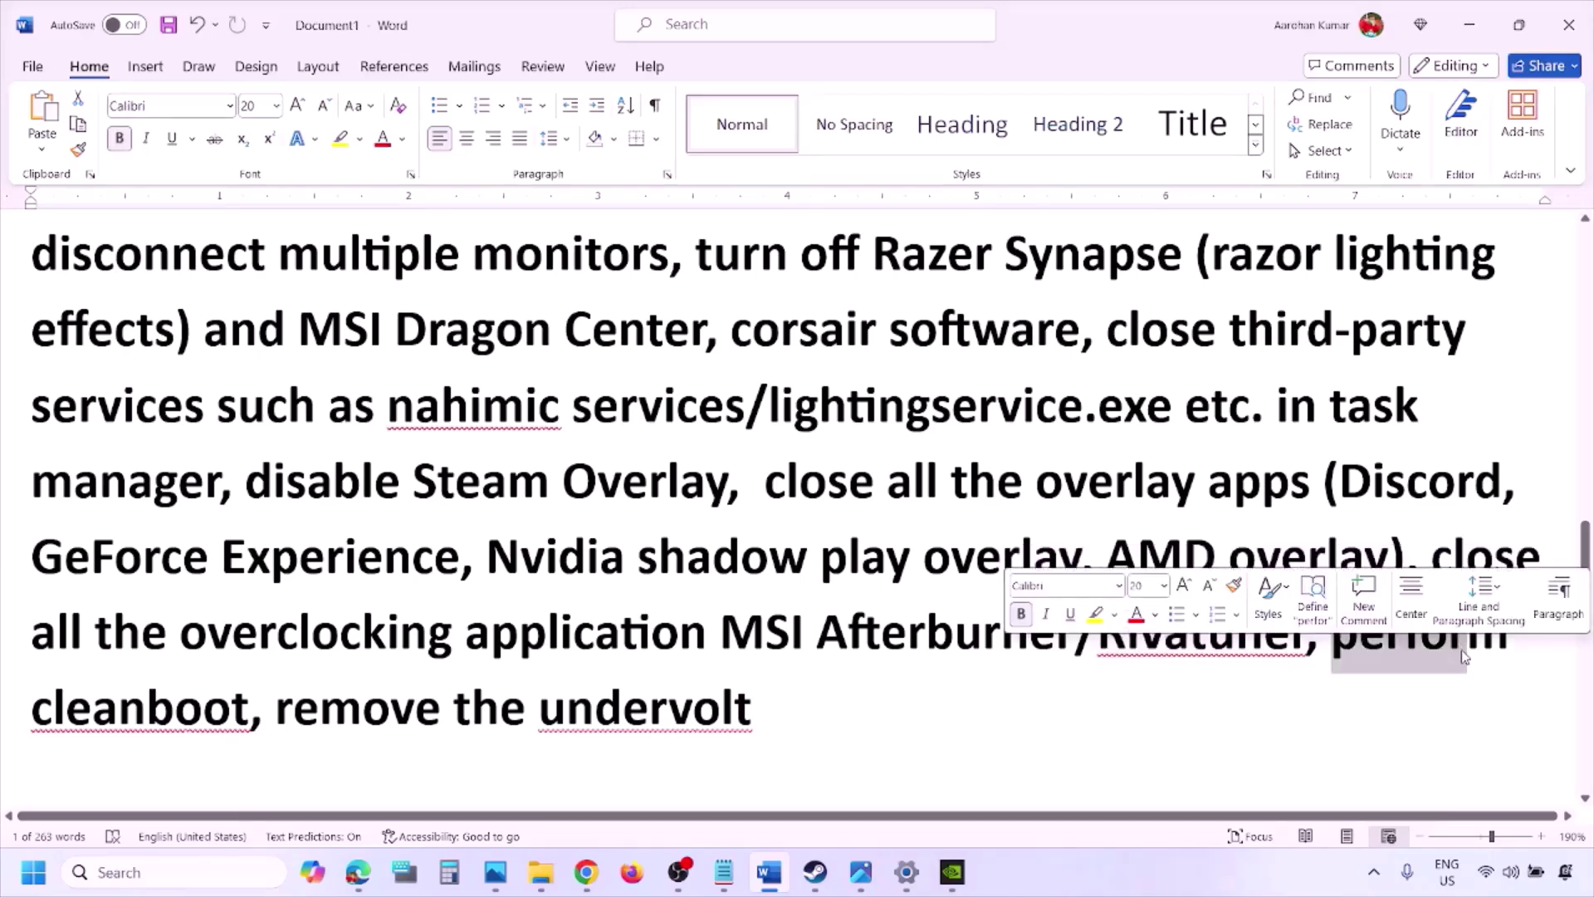
# Search Windows for System Configuration, hide all Microsoft services in its list of services, and confirm the dialog
pyautogui.click(105, 868)
pyautogui.write('ystem')
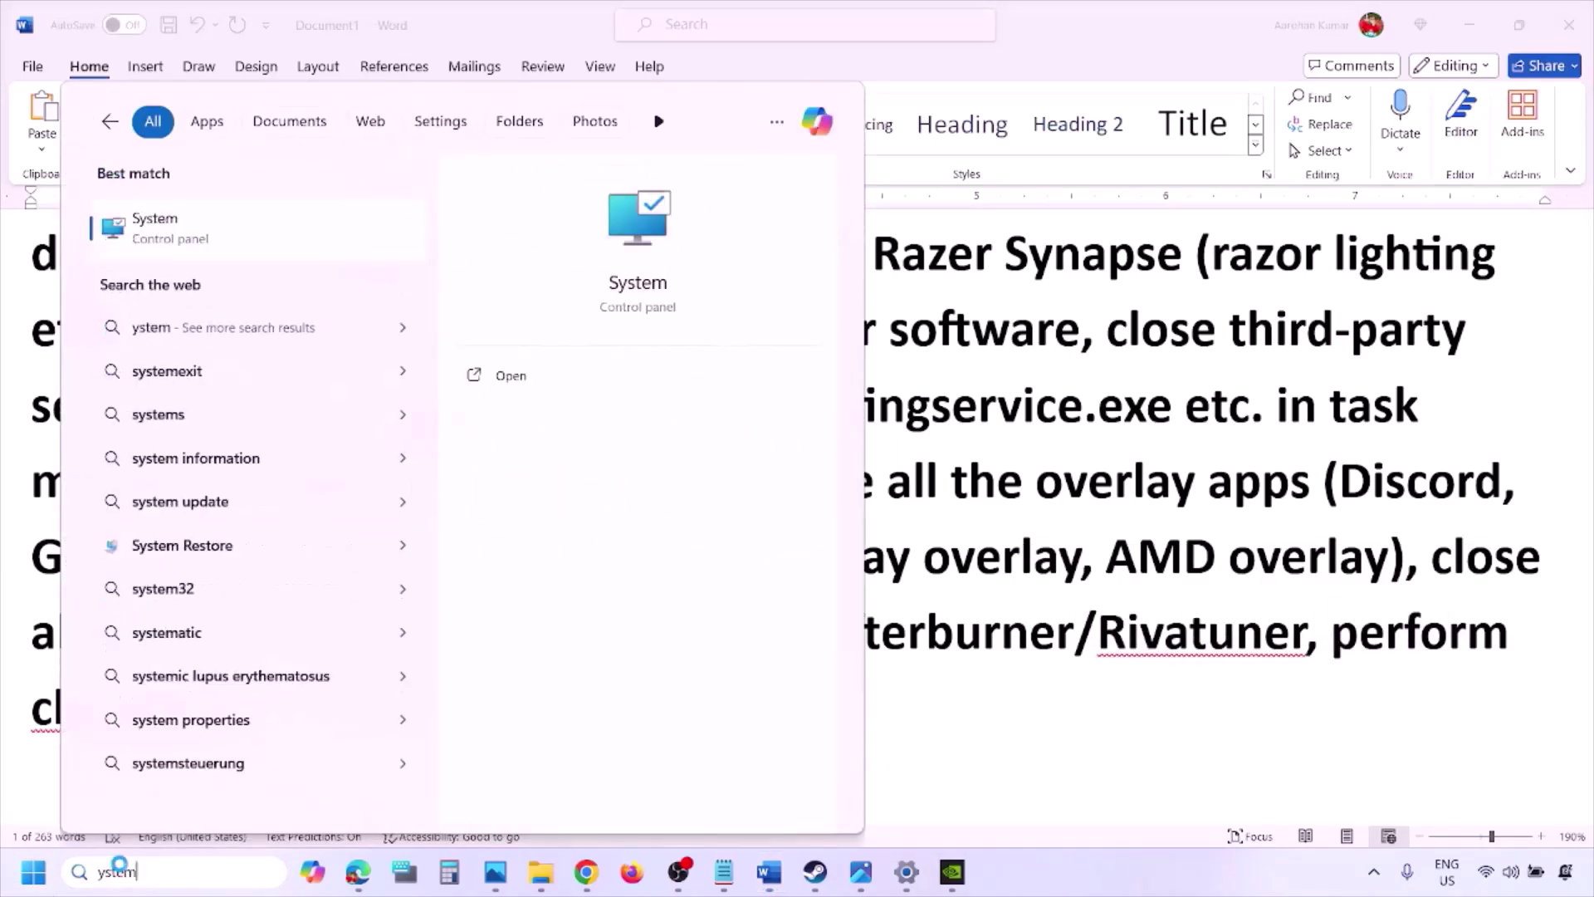
pyautogui.write('s')
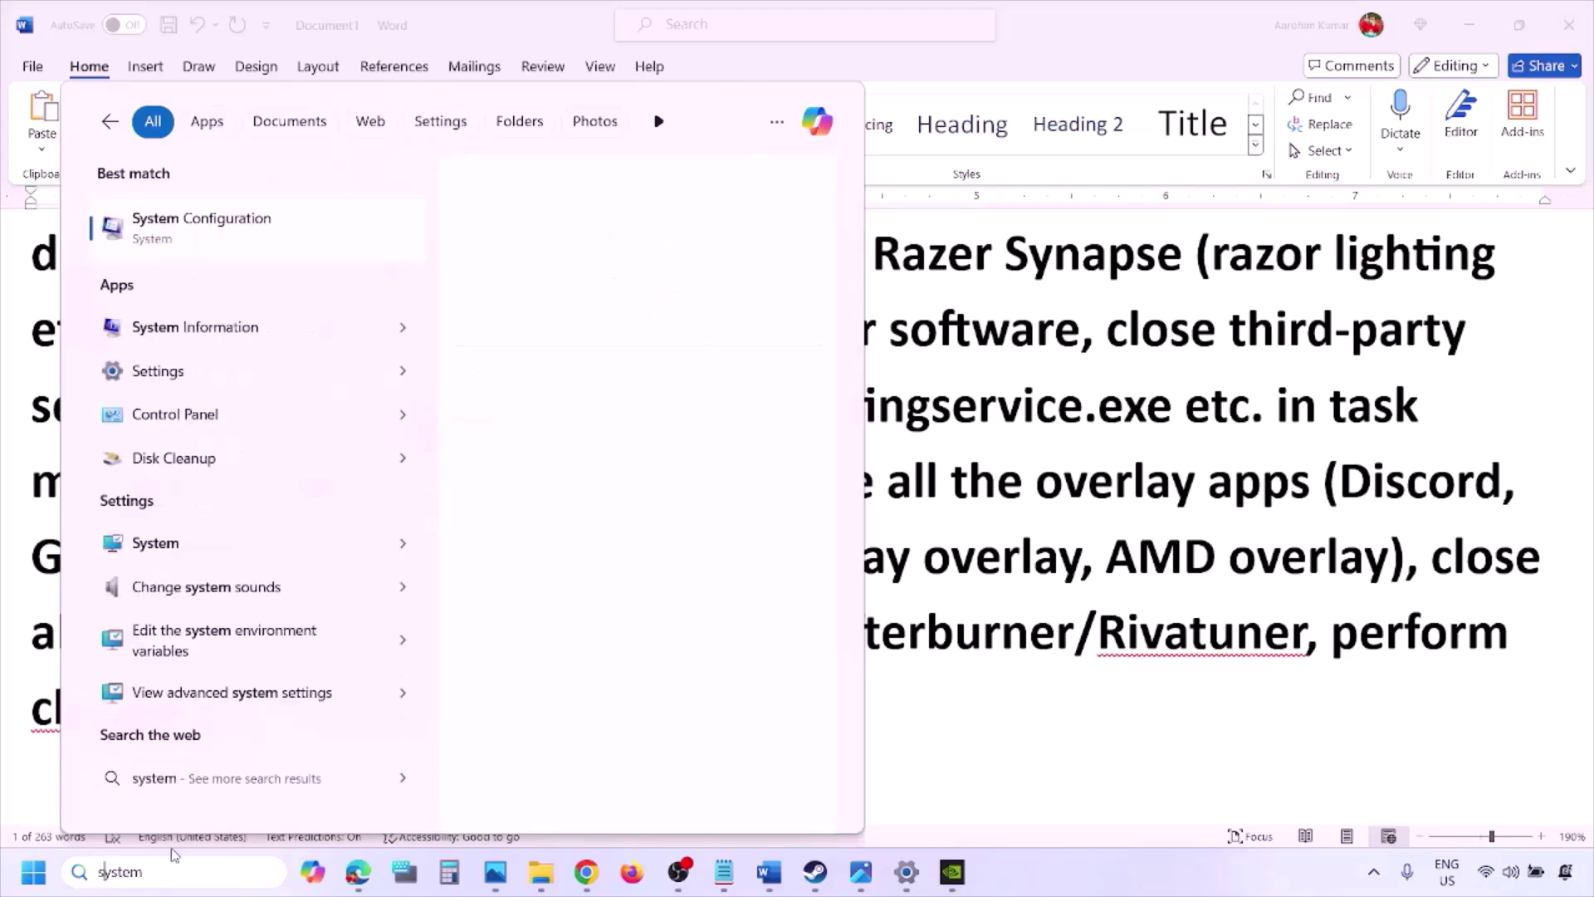
pyautogui.click(251, 235)
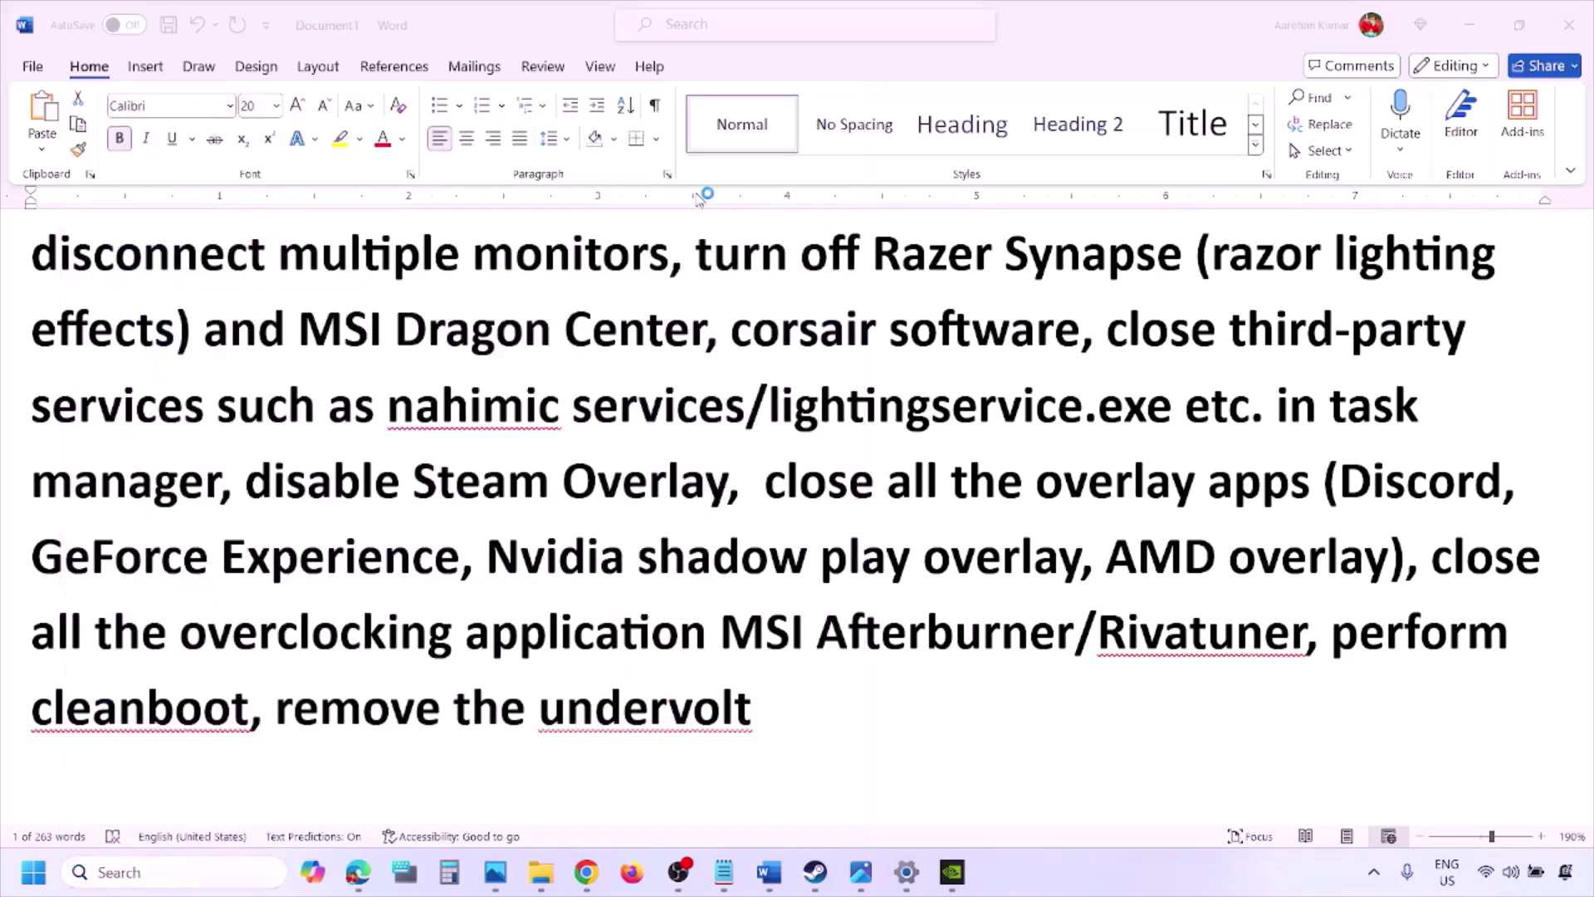
pyautogui.click(656, 279)
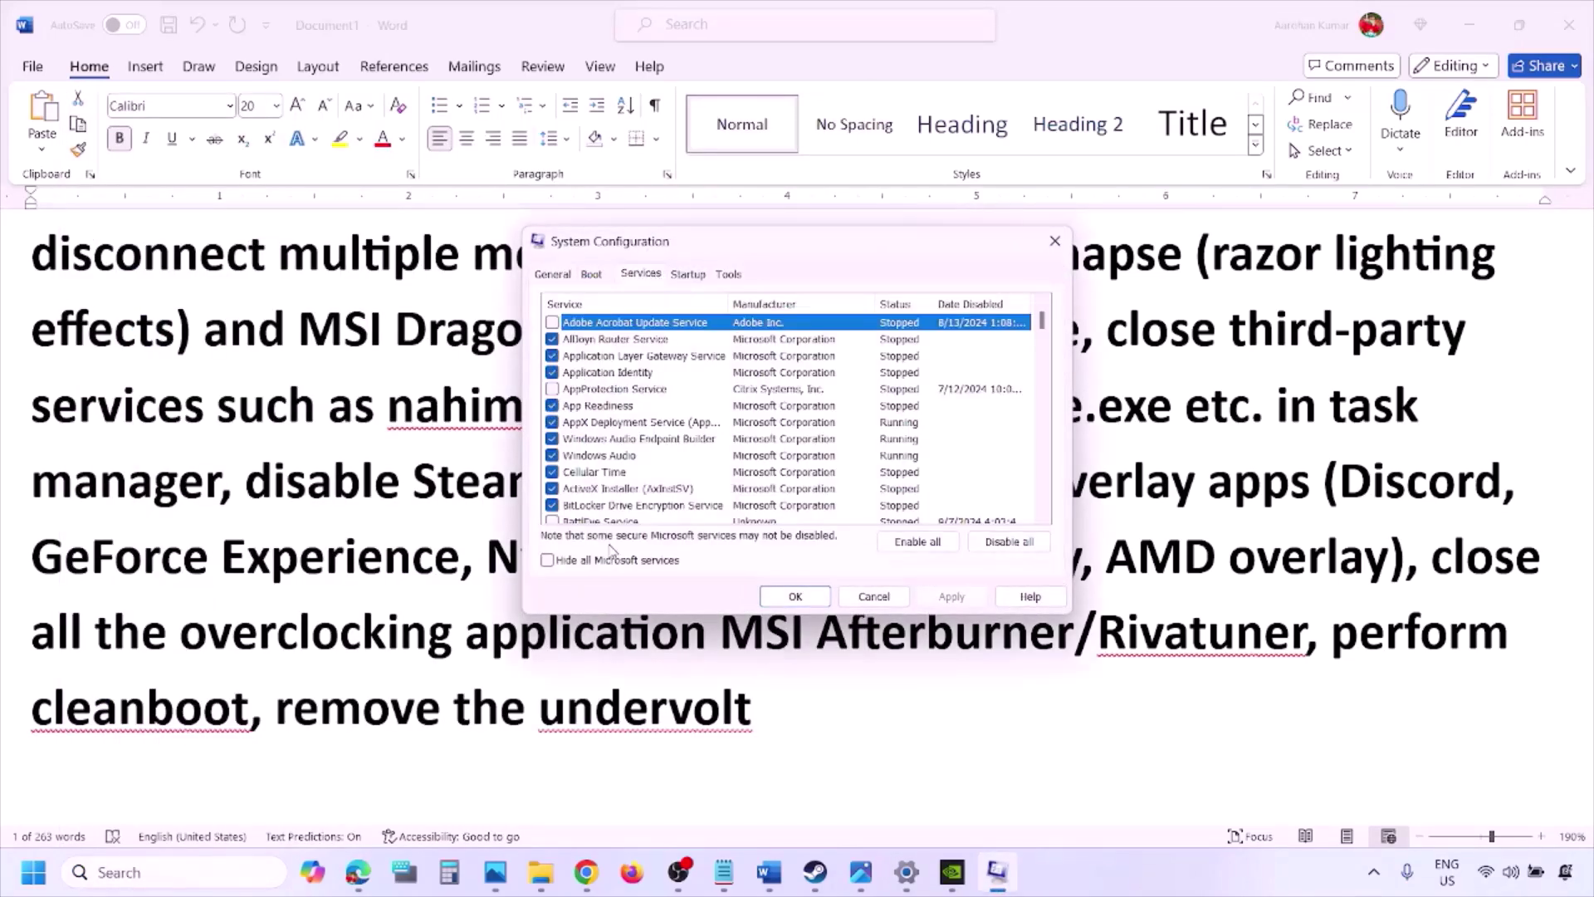
pyautogui.click(548, 562)
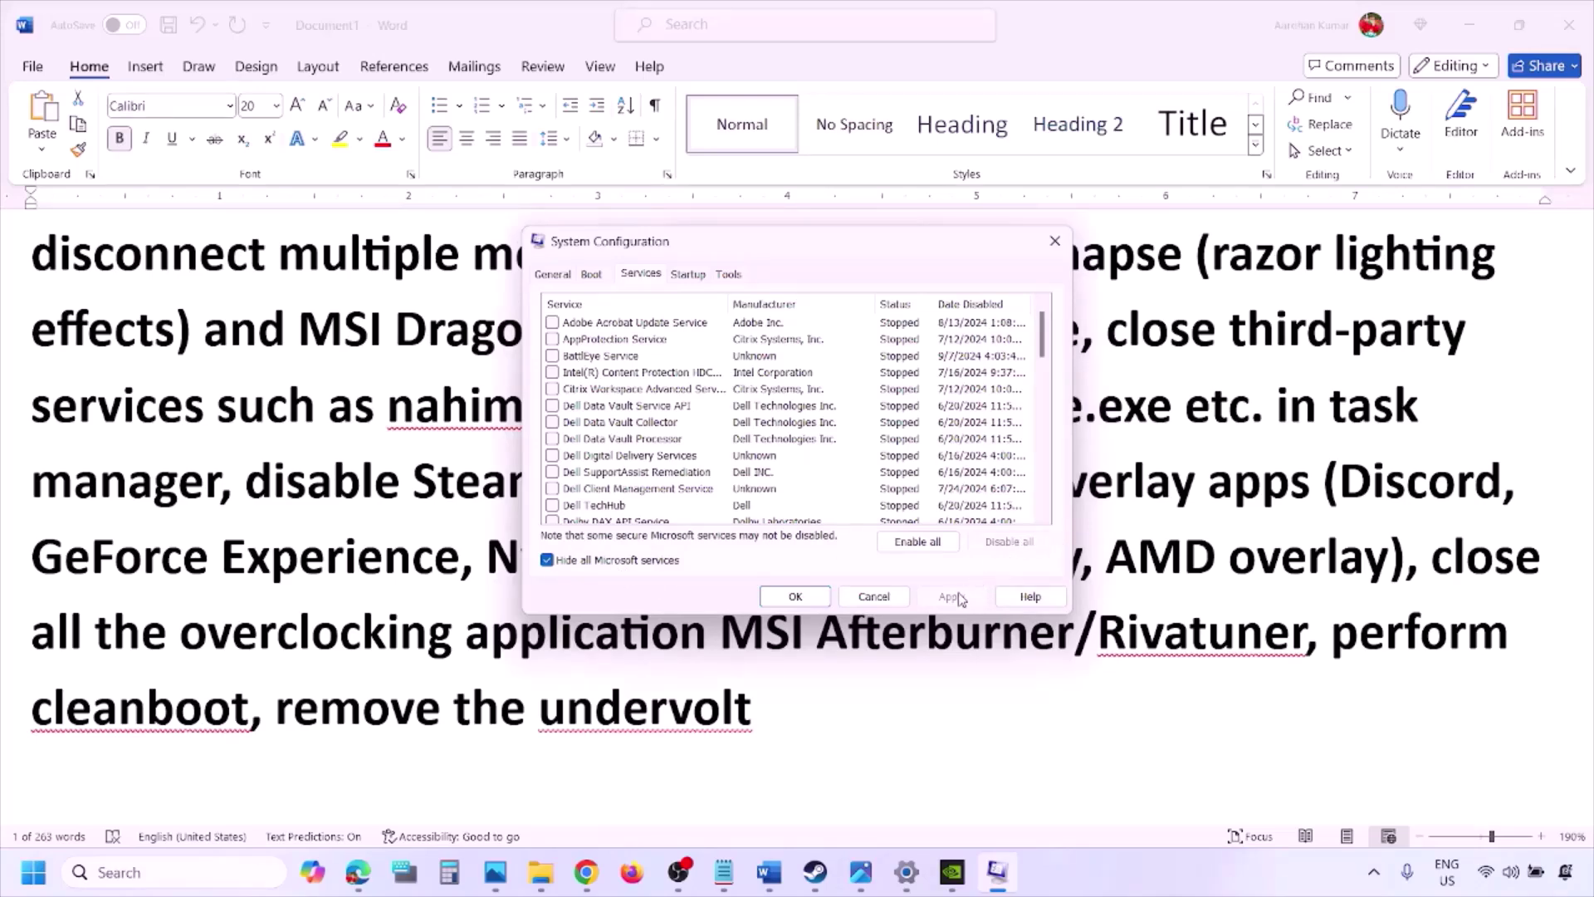
pyautogui.click(812, 595)
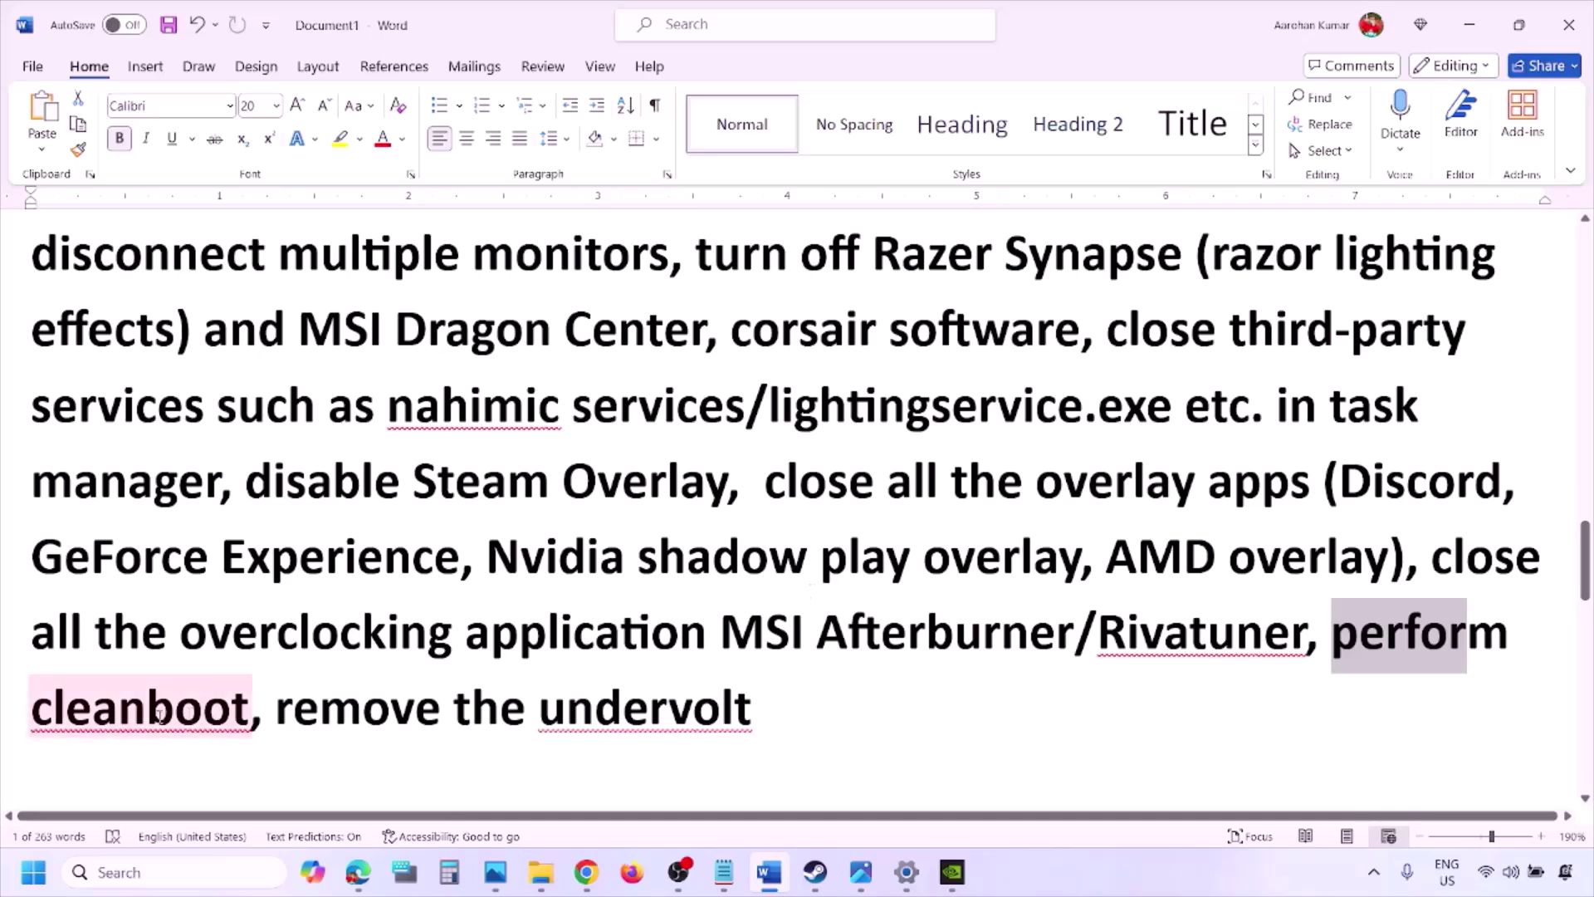
# Highlight "remove the undervolt" in Step 9 and the "Increase the Virtual Memory" heading of Step 10
pyautogui.moveTo(280, 710); pyautogui.dragTo(753, 710)
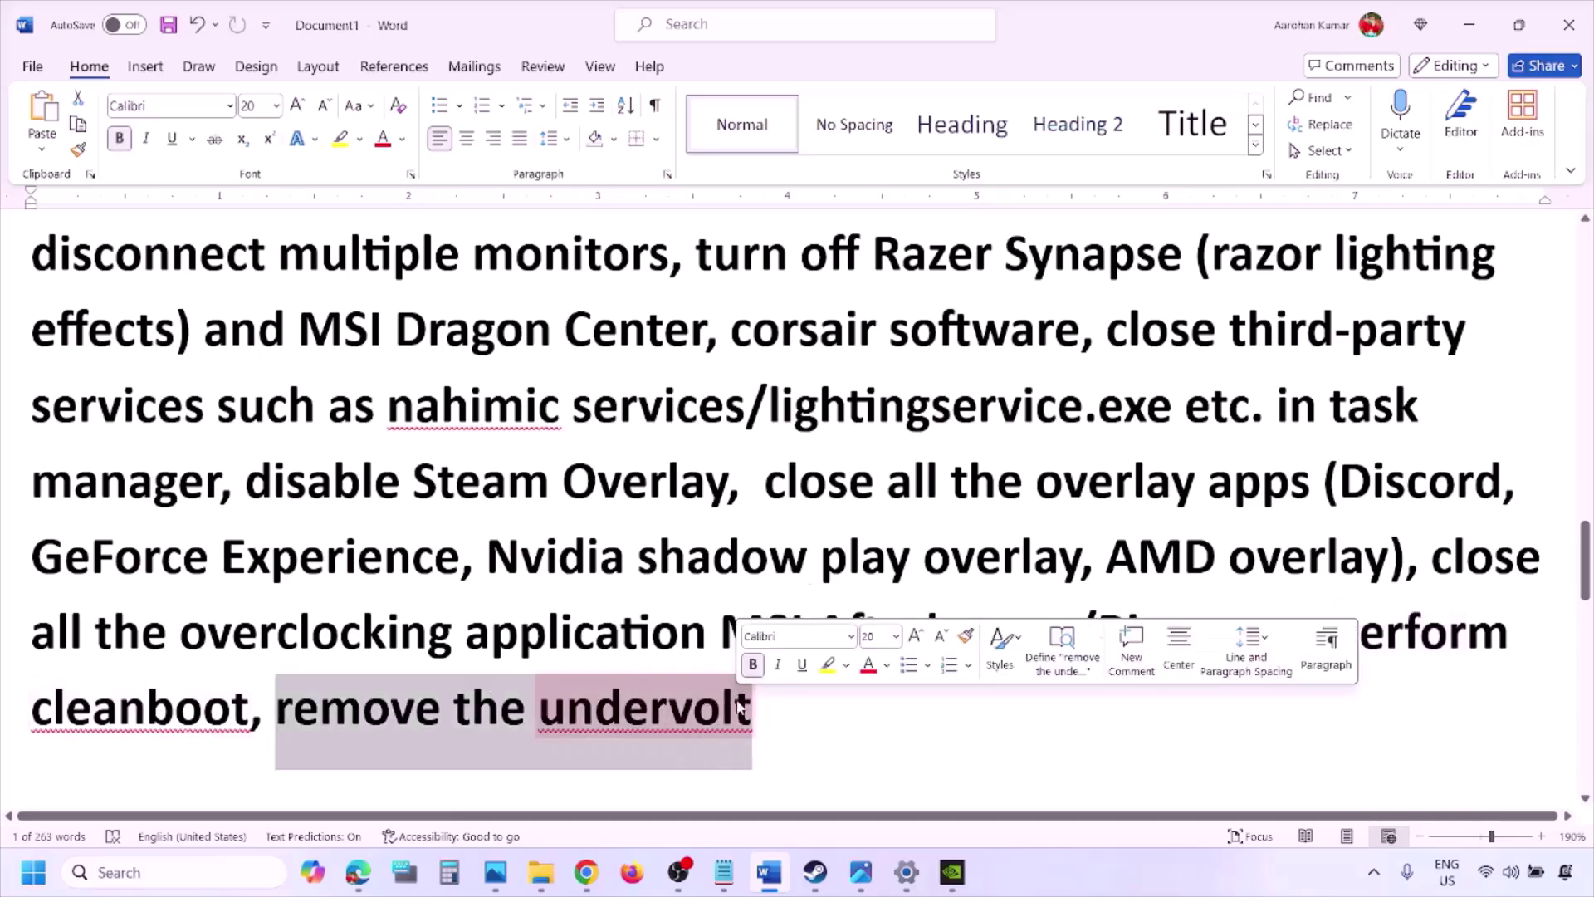
pyautogui.click(997, 708)
pyautogui.scroll(-4, 997, 708)
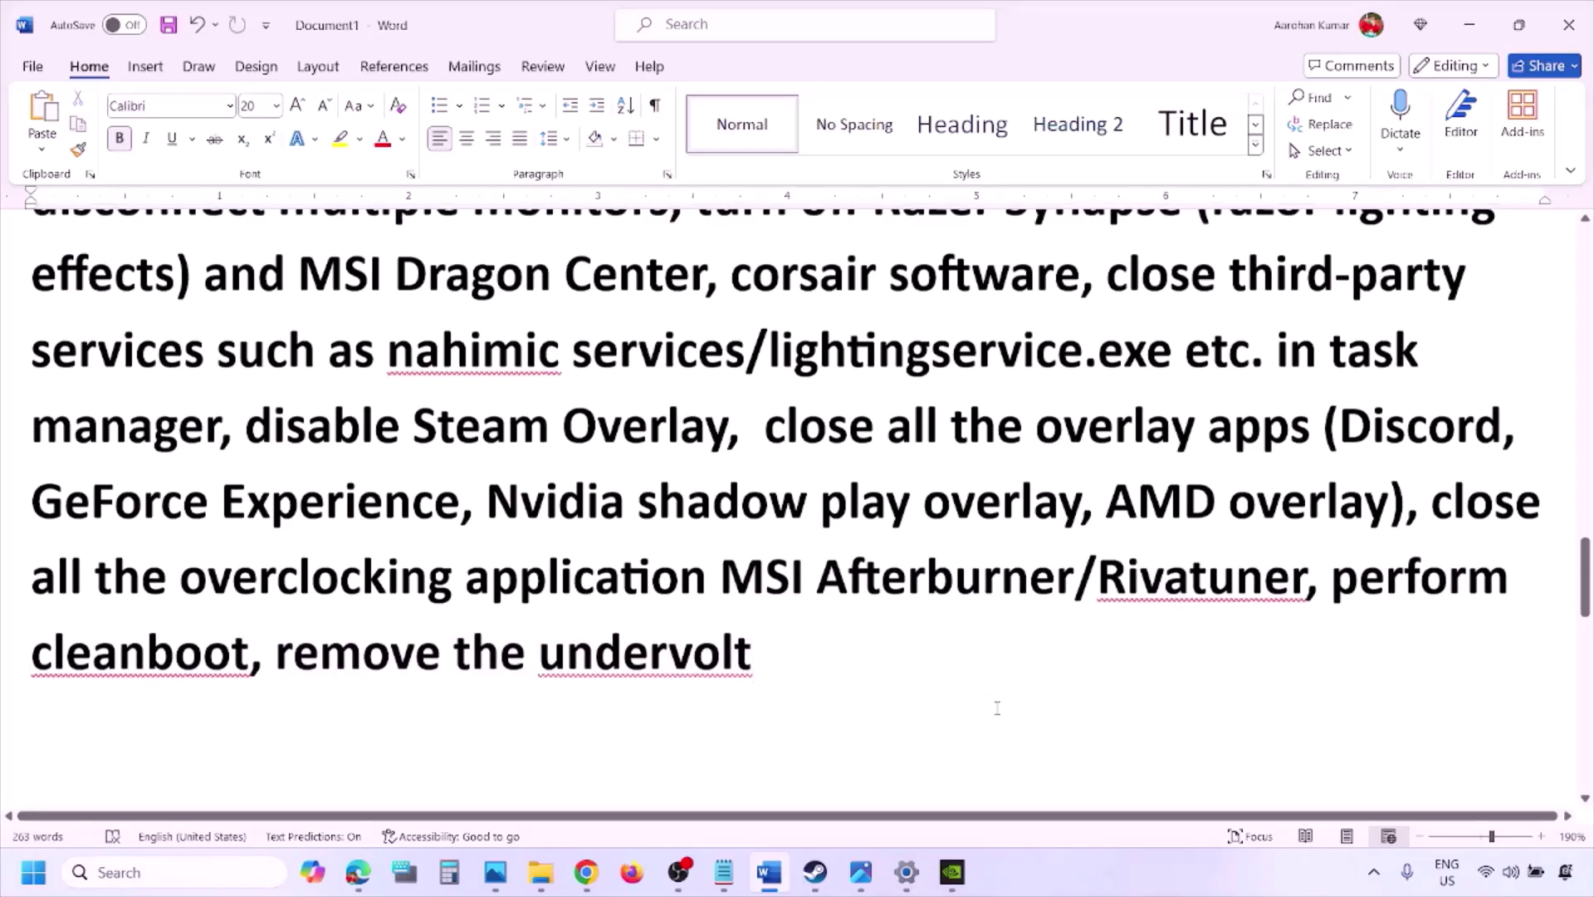
pyautogui.scroll(-2, 997, 708)
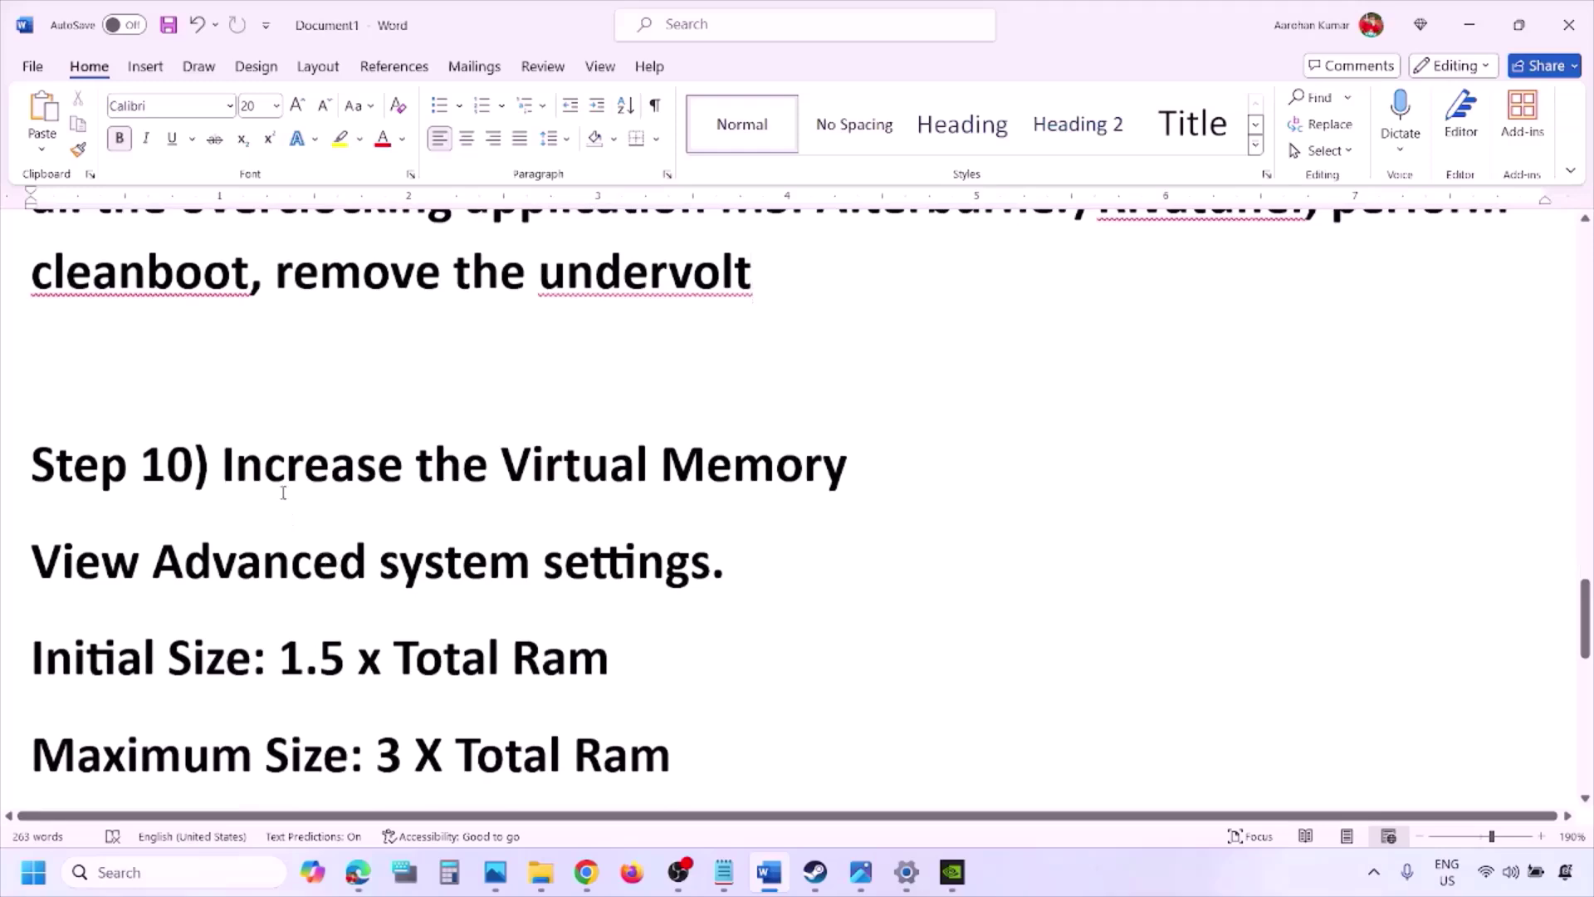
pyautogui.moveTo(270, 467); pyautogui.dragTo(845, 466)
pyautogui.click(1060, 880)
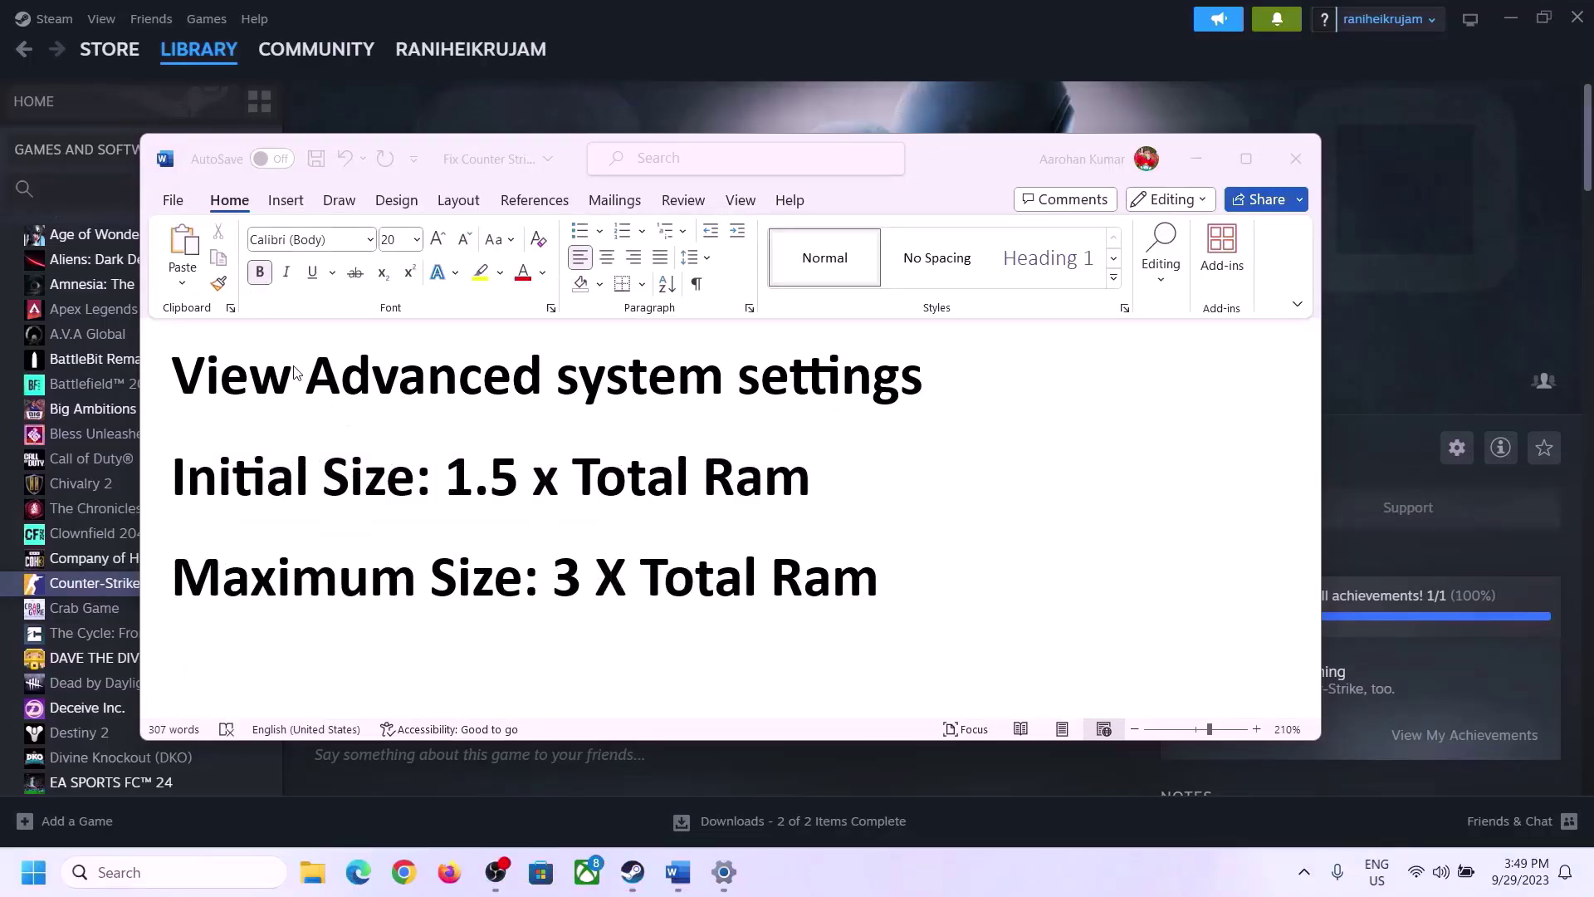
# Copy "View Advanced system settings" from the document, search Windows for it, and open the matching control panel entry
pyautogui.click(239, 384)
pyautogui.moveTo(193, 383); pyautogui.dragTo(897, 384)
pyautogui.hotkey('ctrl', 'c')
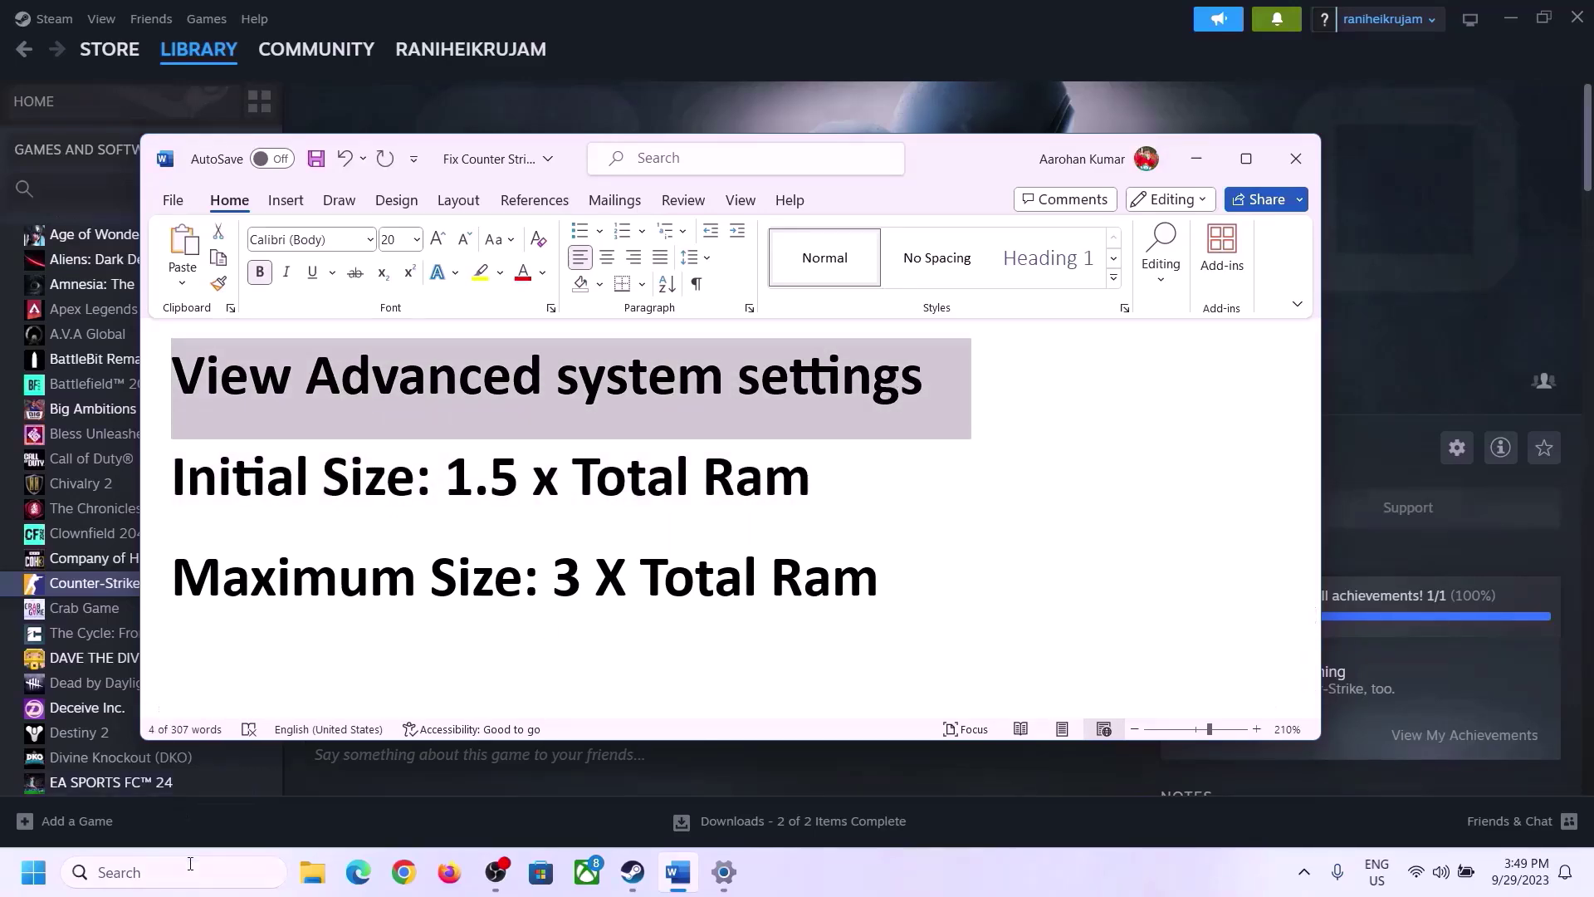
pyautogui.click(189, 872)
pyautogui.hotkey('ctrl', 'v')
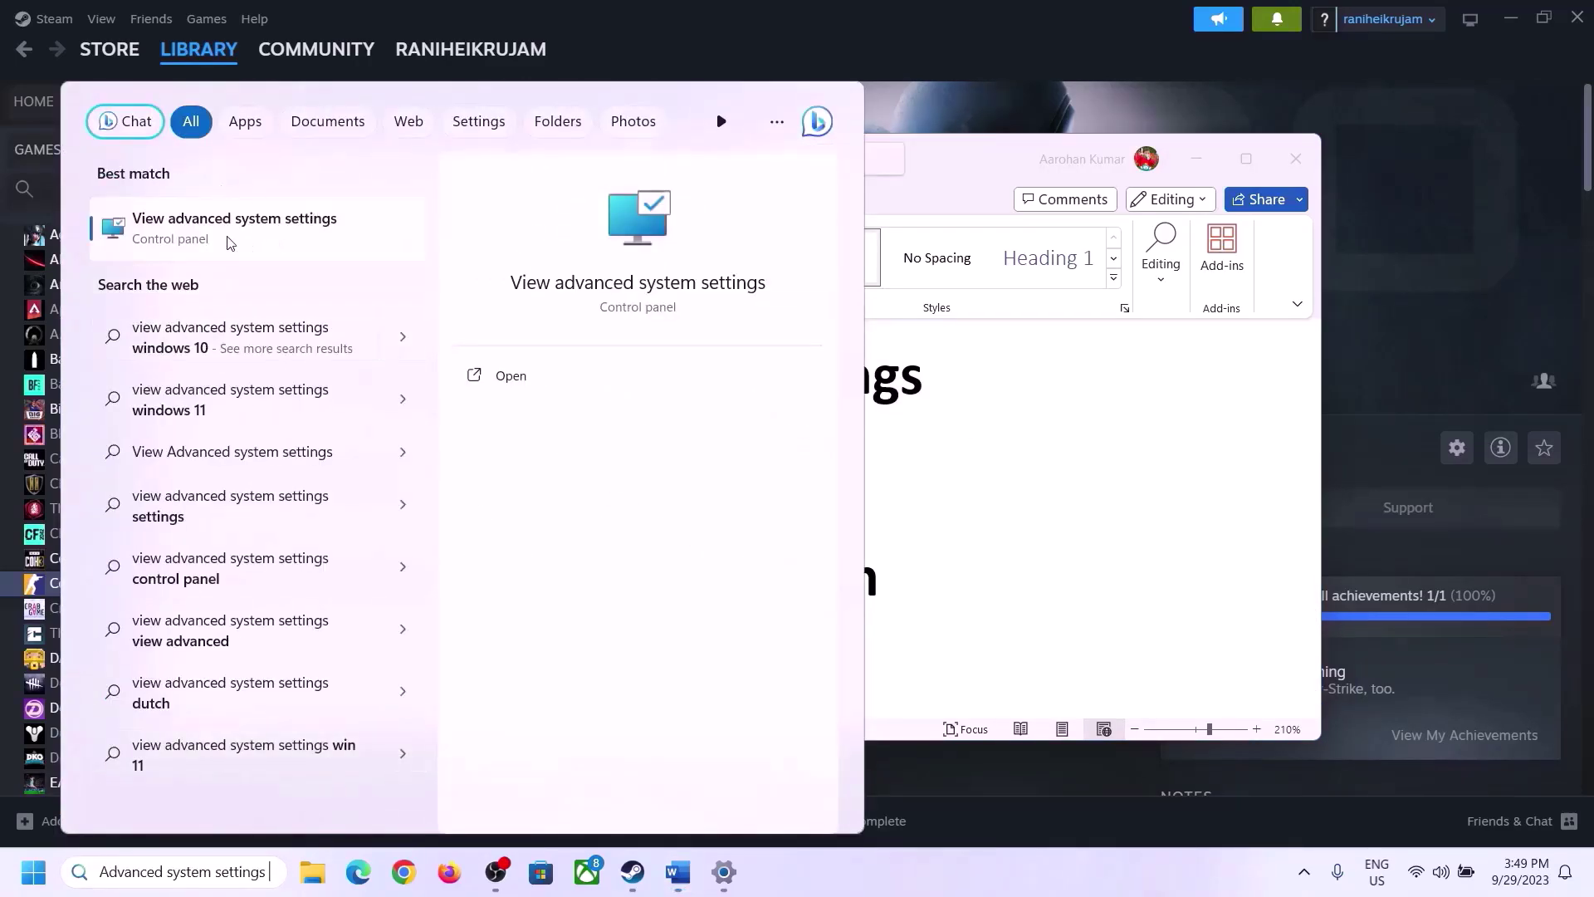
pyautogui.click(223, 240)
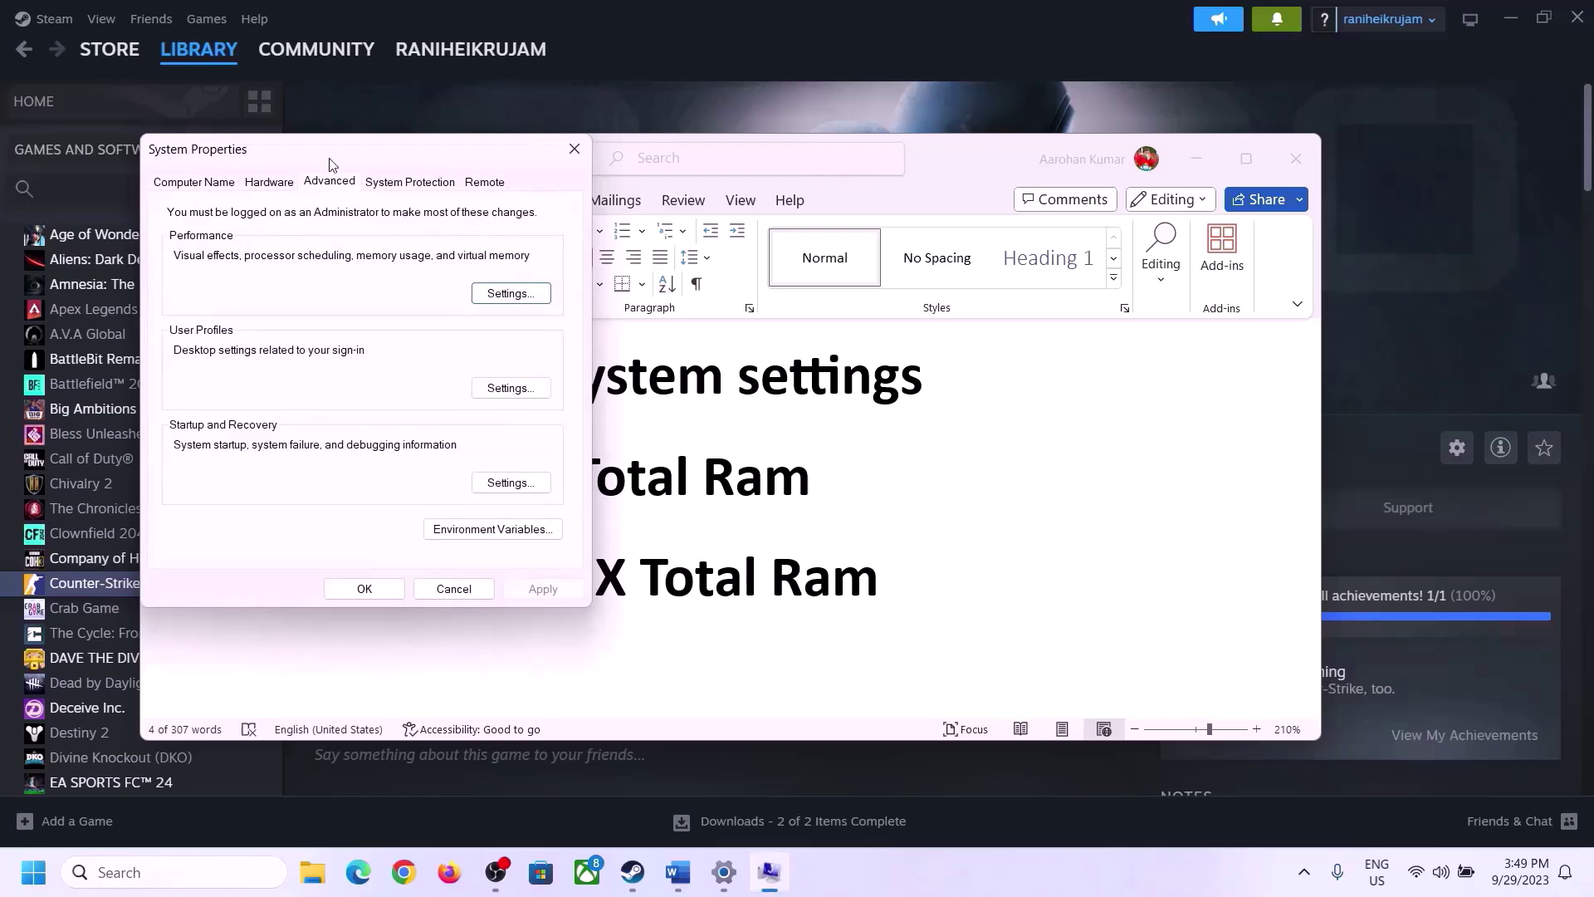
# Move System Properties toward the middle of the desktop and open the Virtual Memory settings from the advanced performance options
pyautogui.moveTo(328, 162); pyautogui.dragTo(713, 284)
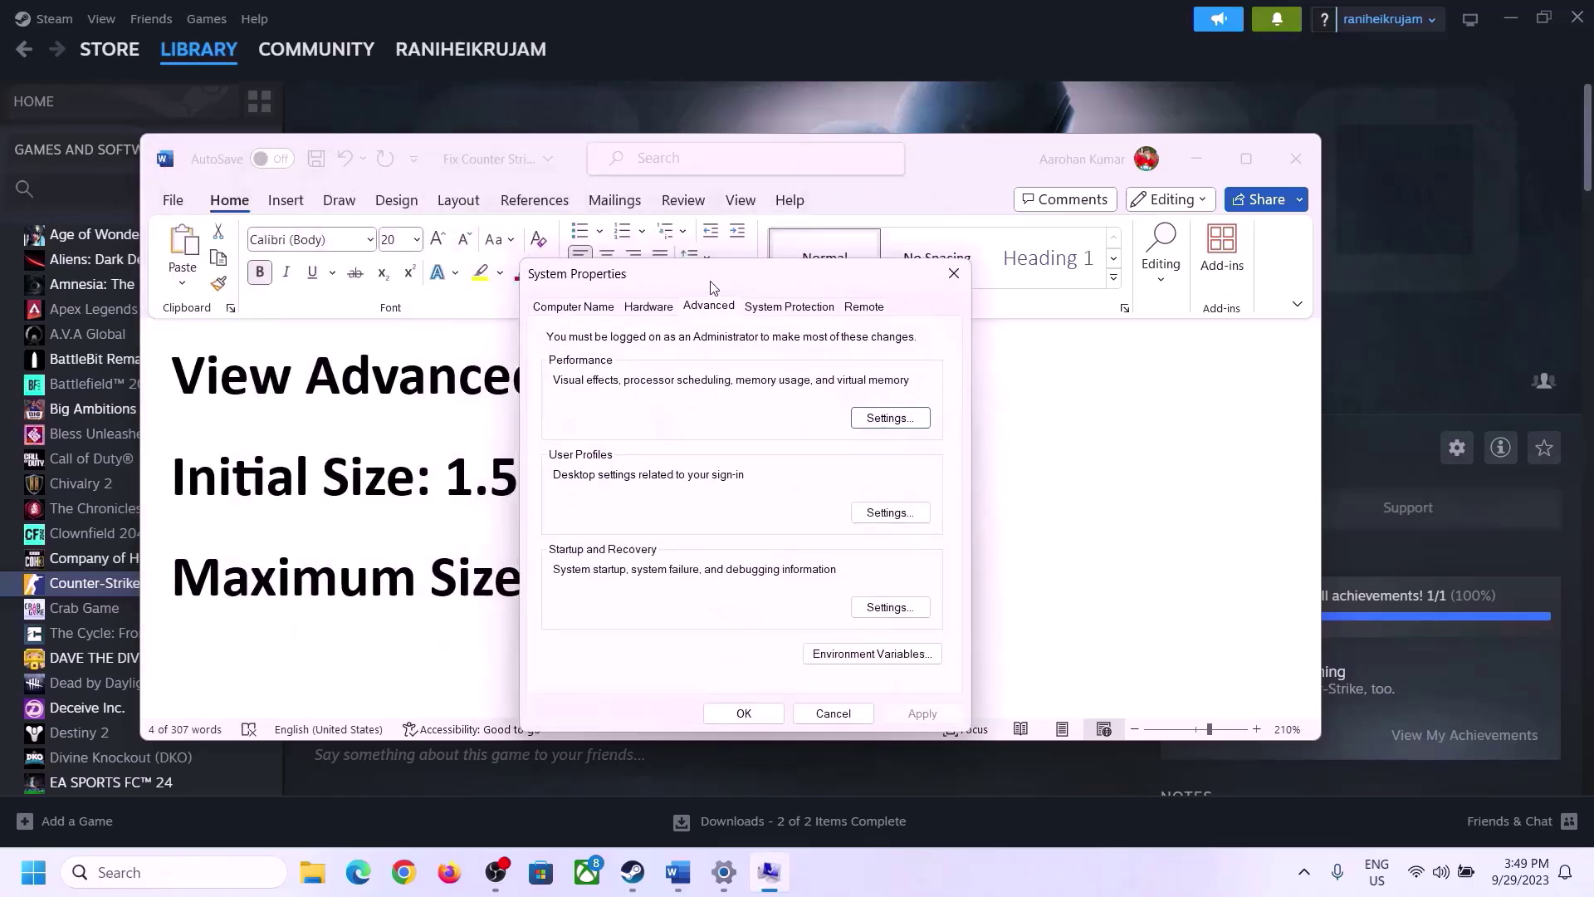
pyautogui.click(895, 423)
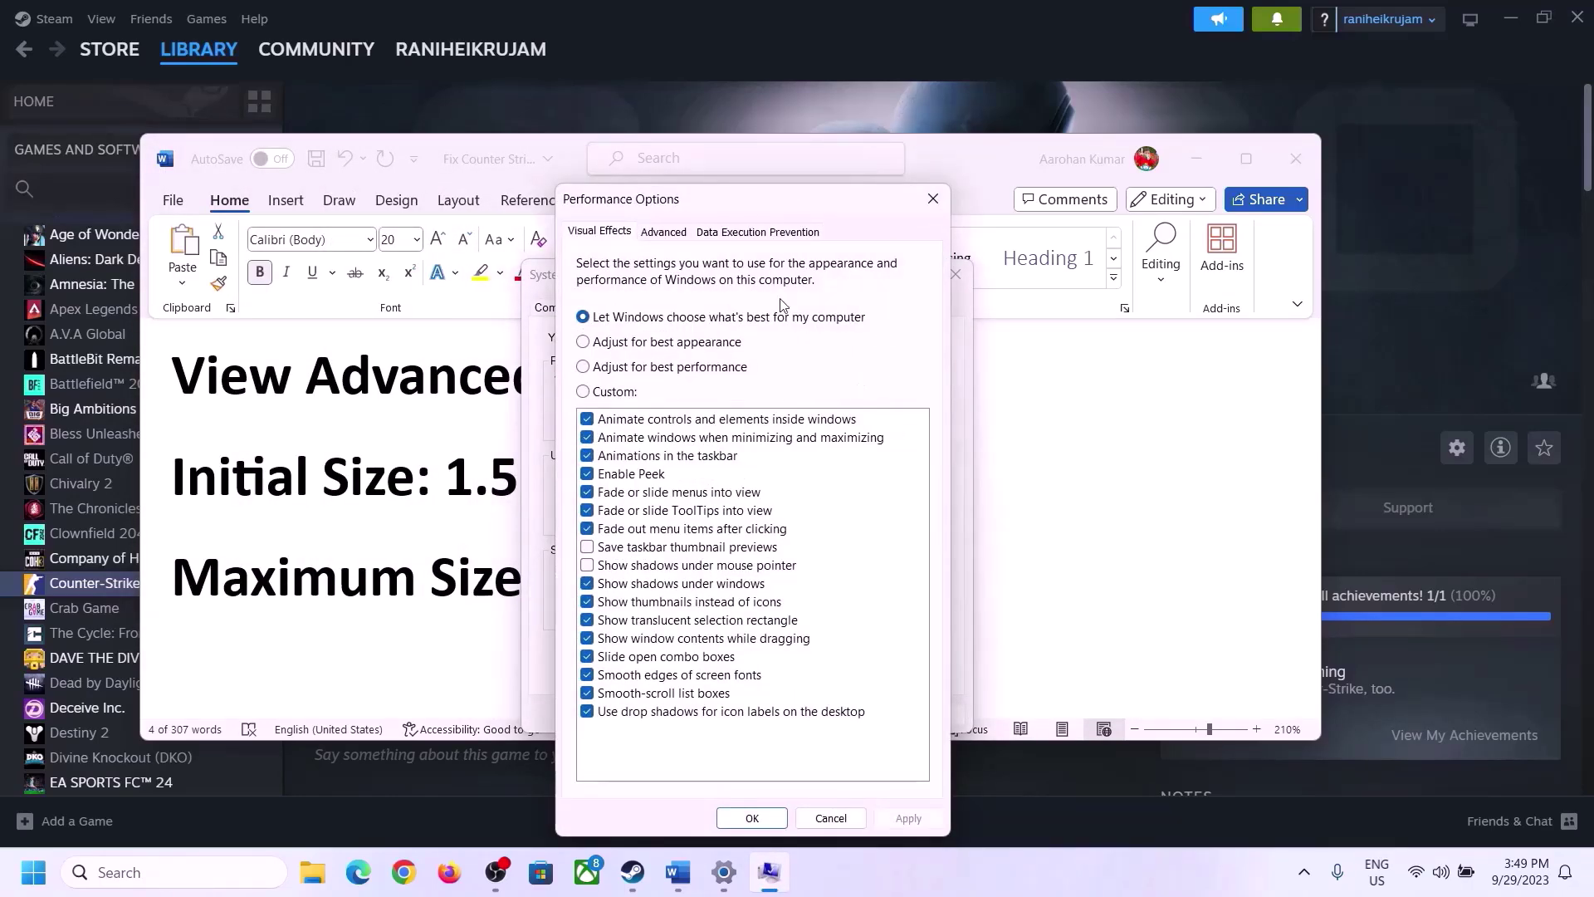
pyautogui.click(664, 233)
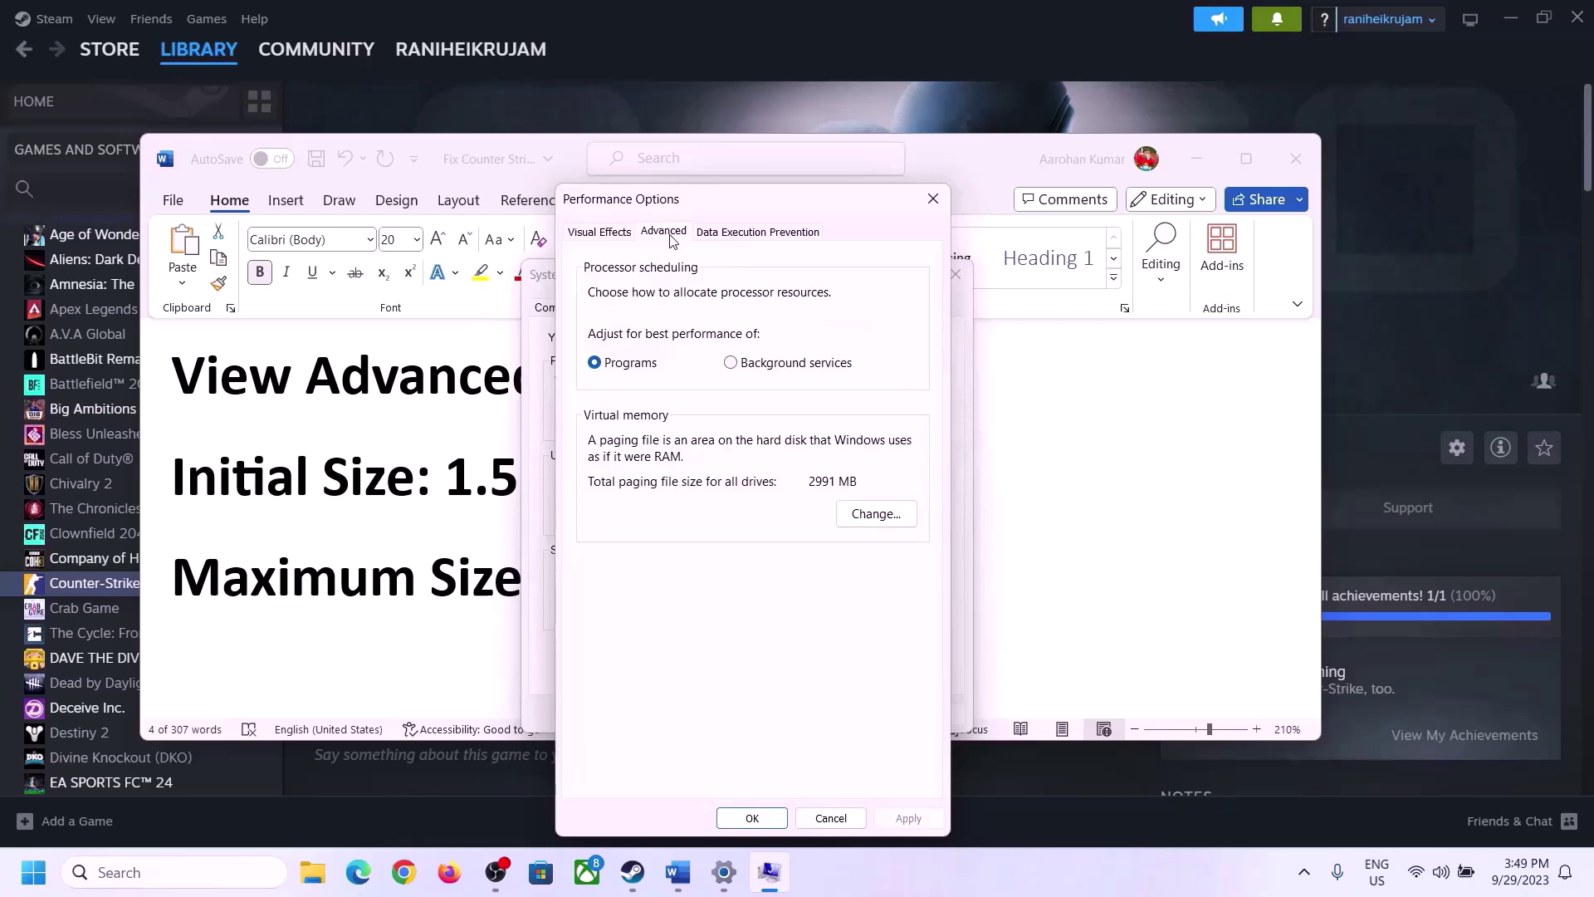
pyautogui.click(882, 512)
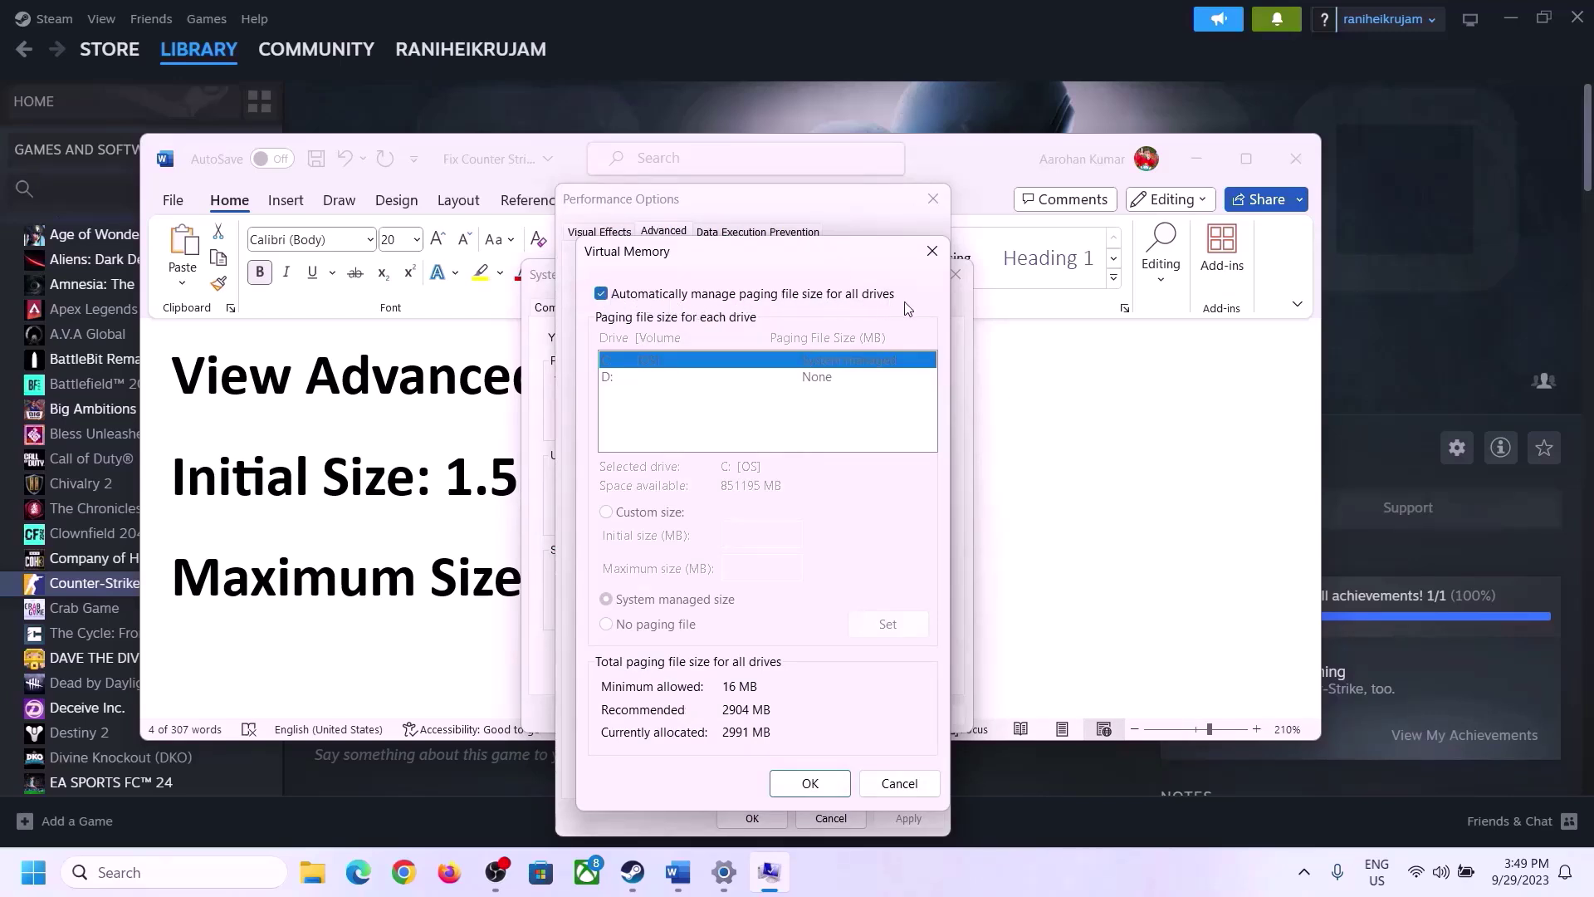
# Turn off automatic paging file management for all drives and choose a custom size for drive C:
pyautogui.click(601, 294)
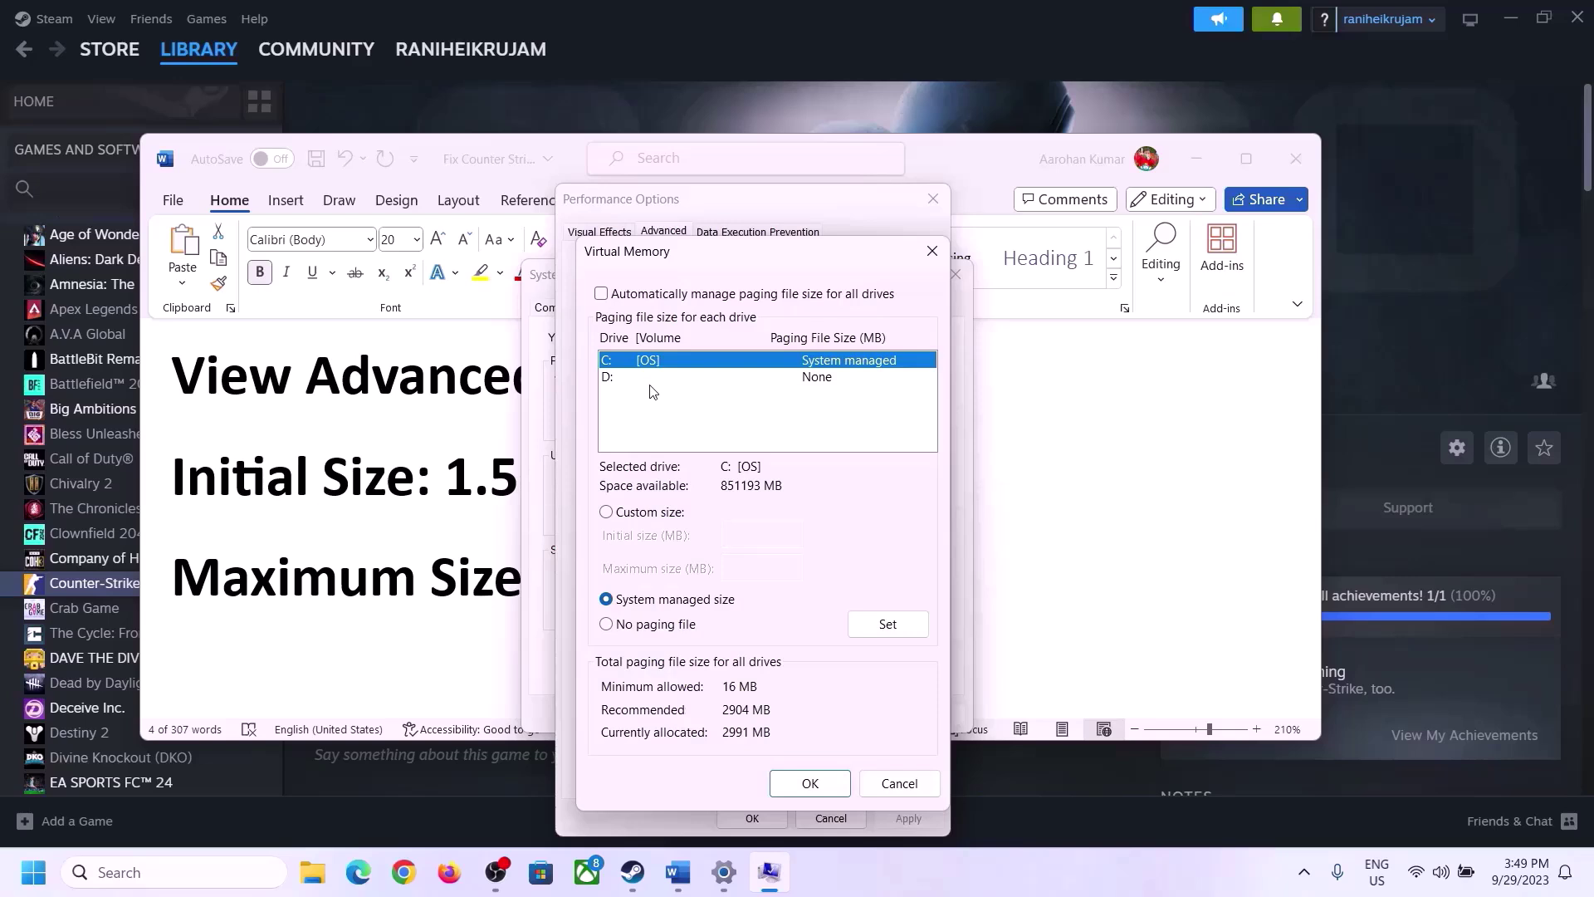
pyautogui.click(607, 513)
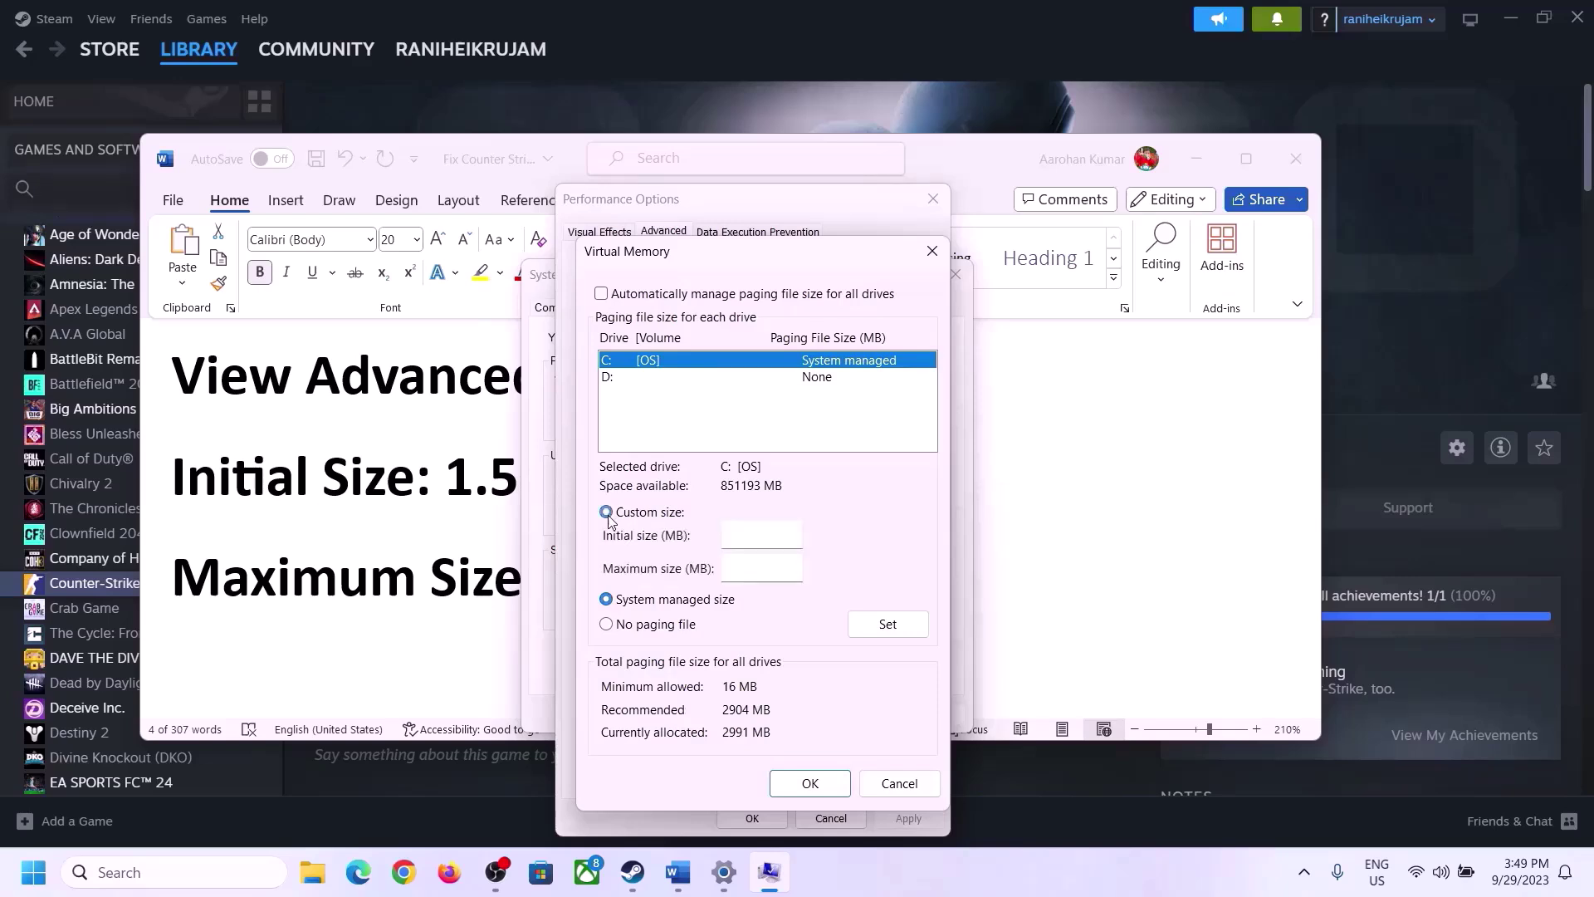
pyautogui.click(765, 535)
# Highlight the "1.5 x Total Ram" formula in Word and look up the installed RAM on the System About page in Settings
pyautogui.click(431, 496)
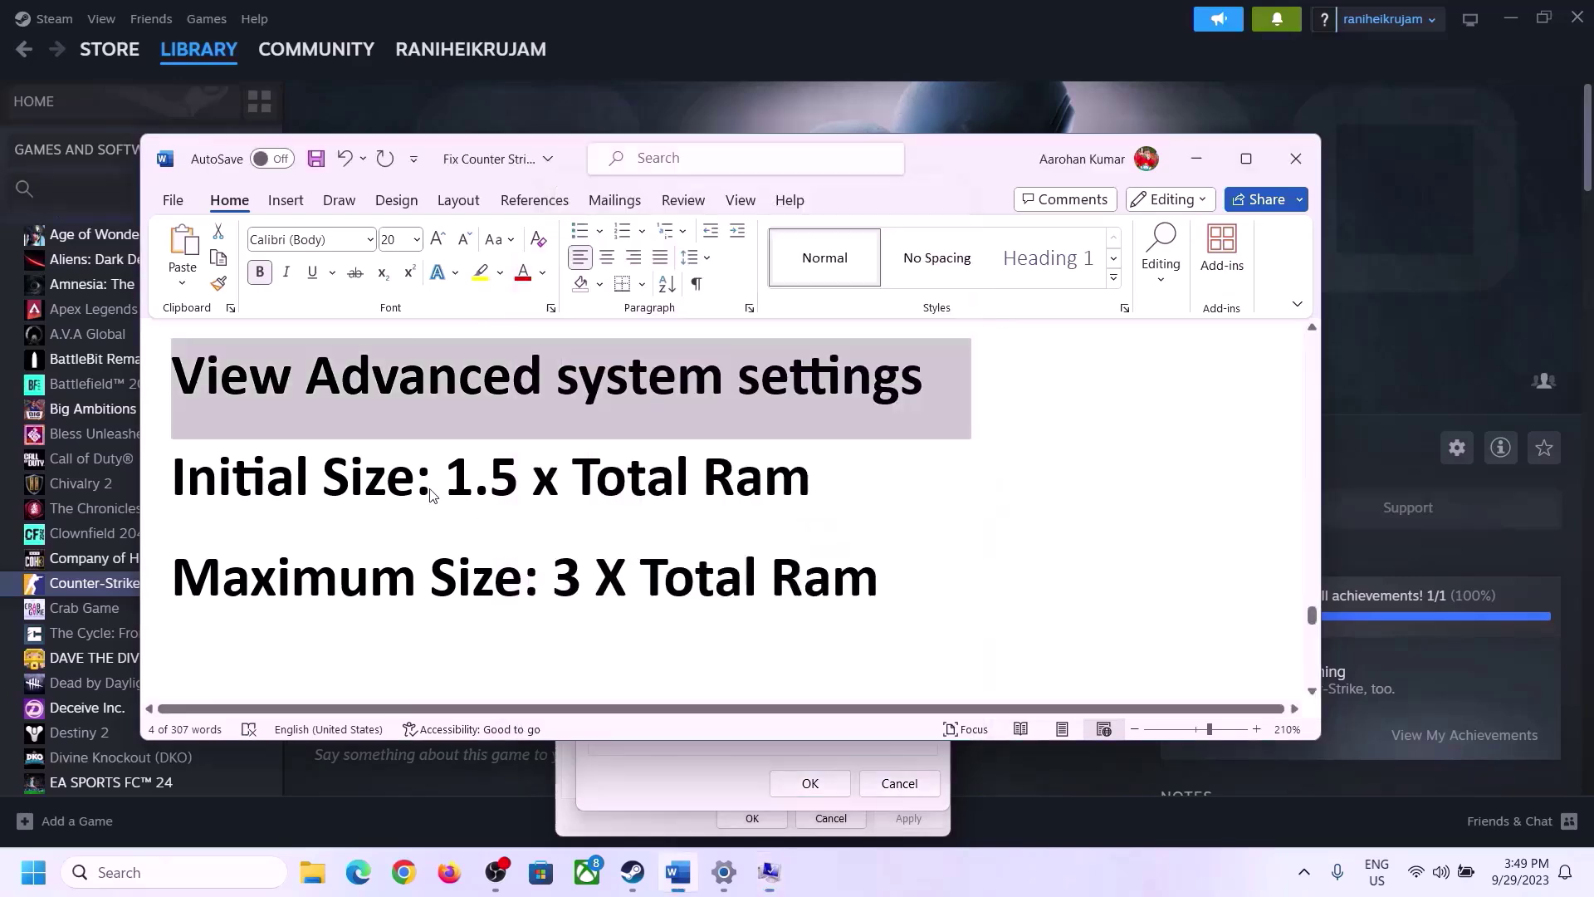
pyautogui.moveTo(456, 476); pyautogui.dragTo(739, 495)
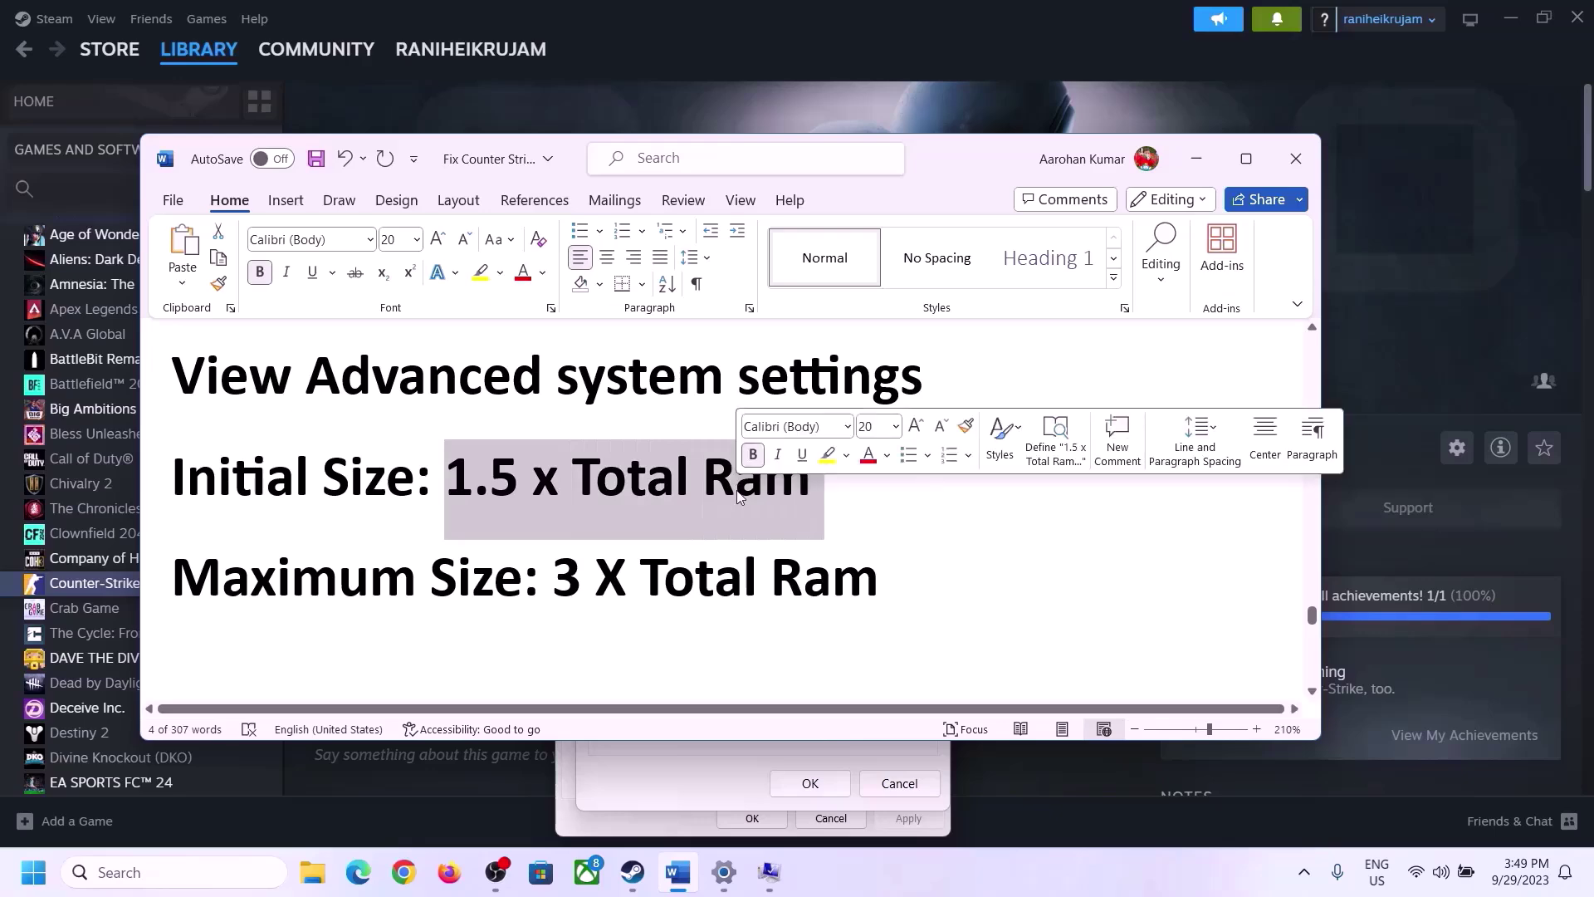
pyautogui.click(724, 876)
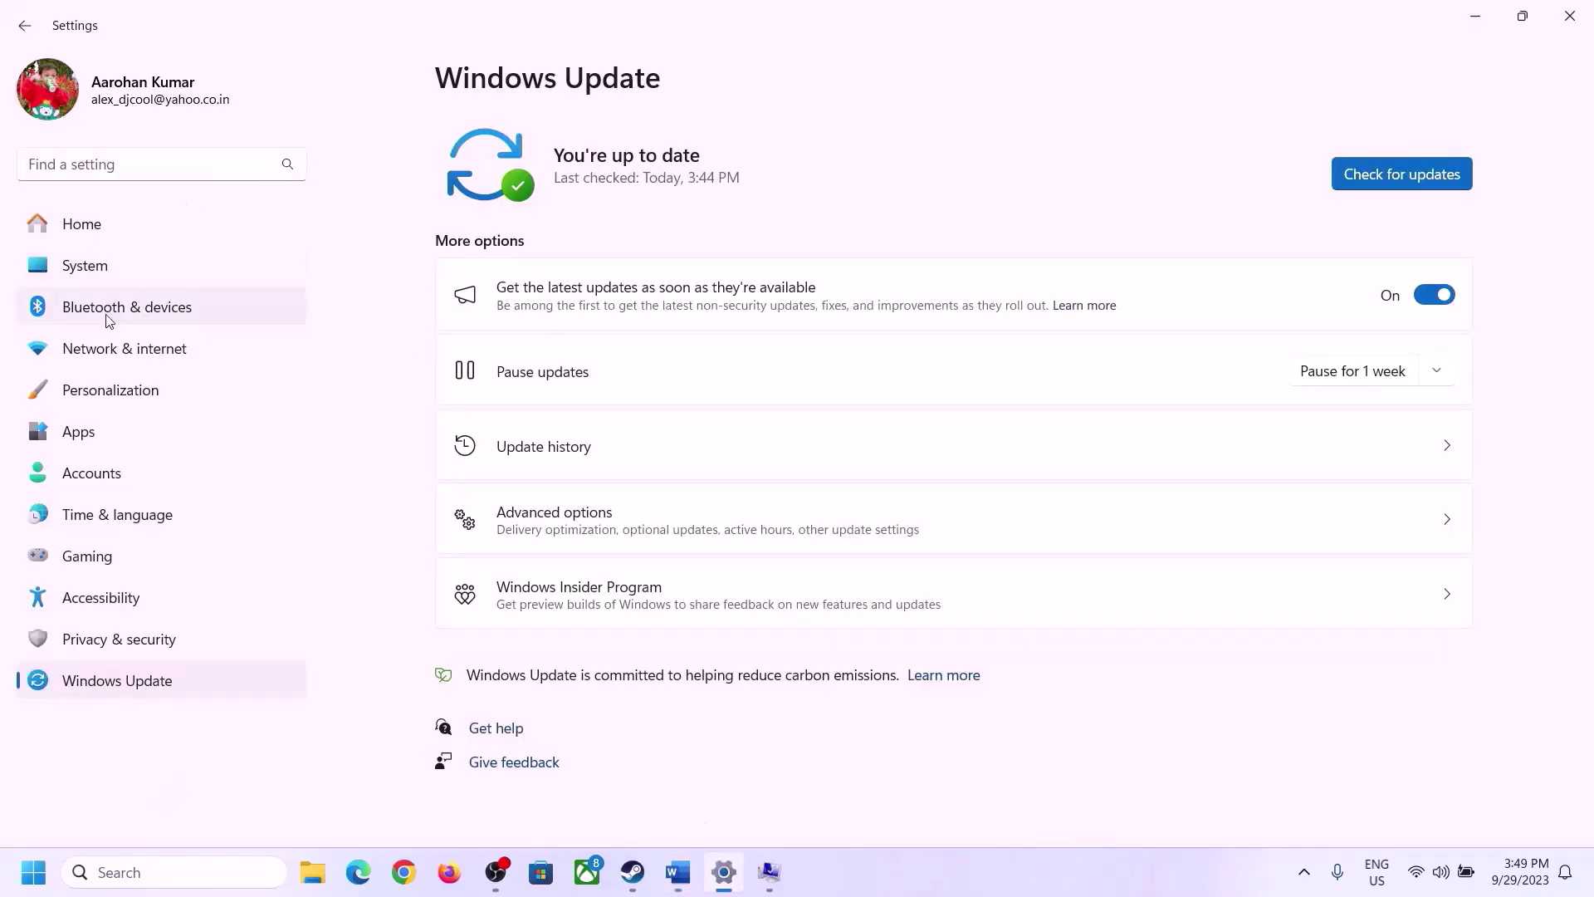
pyautogui.click(73, 277)
pyautogui.scroll(-8, 525, 795)
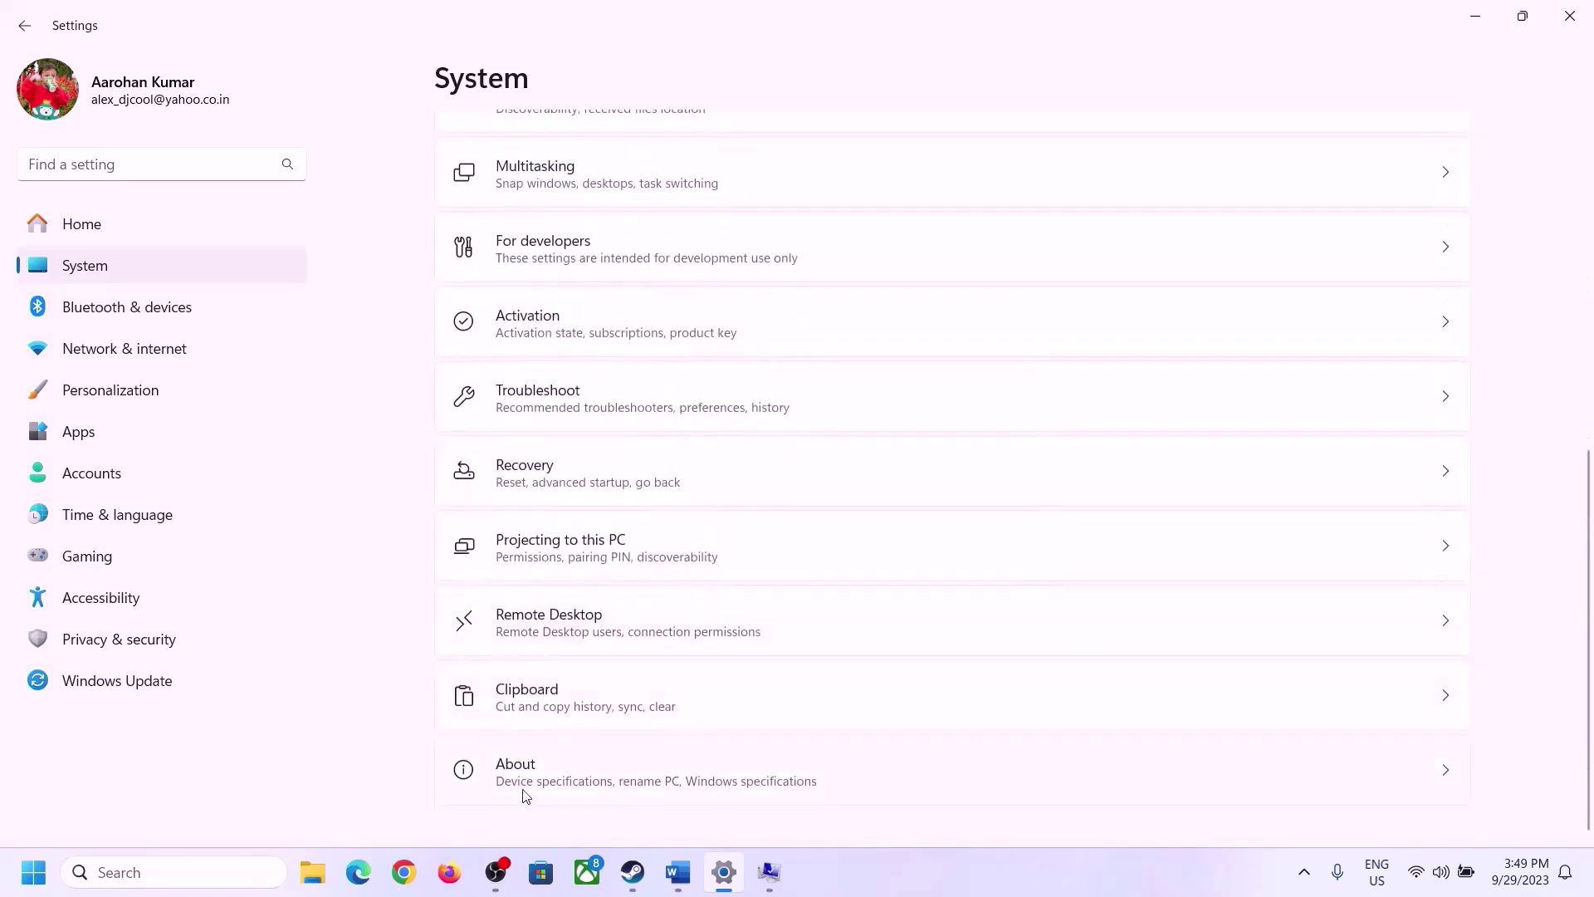
pyautogui.click(524, 787)
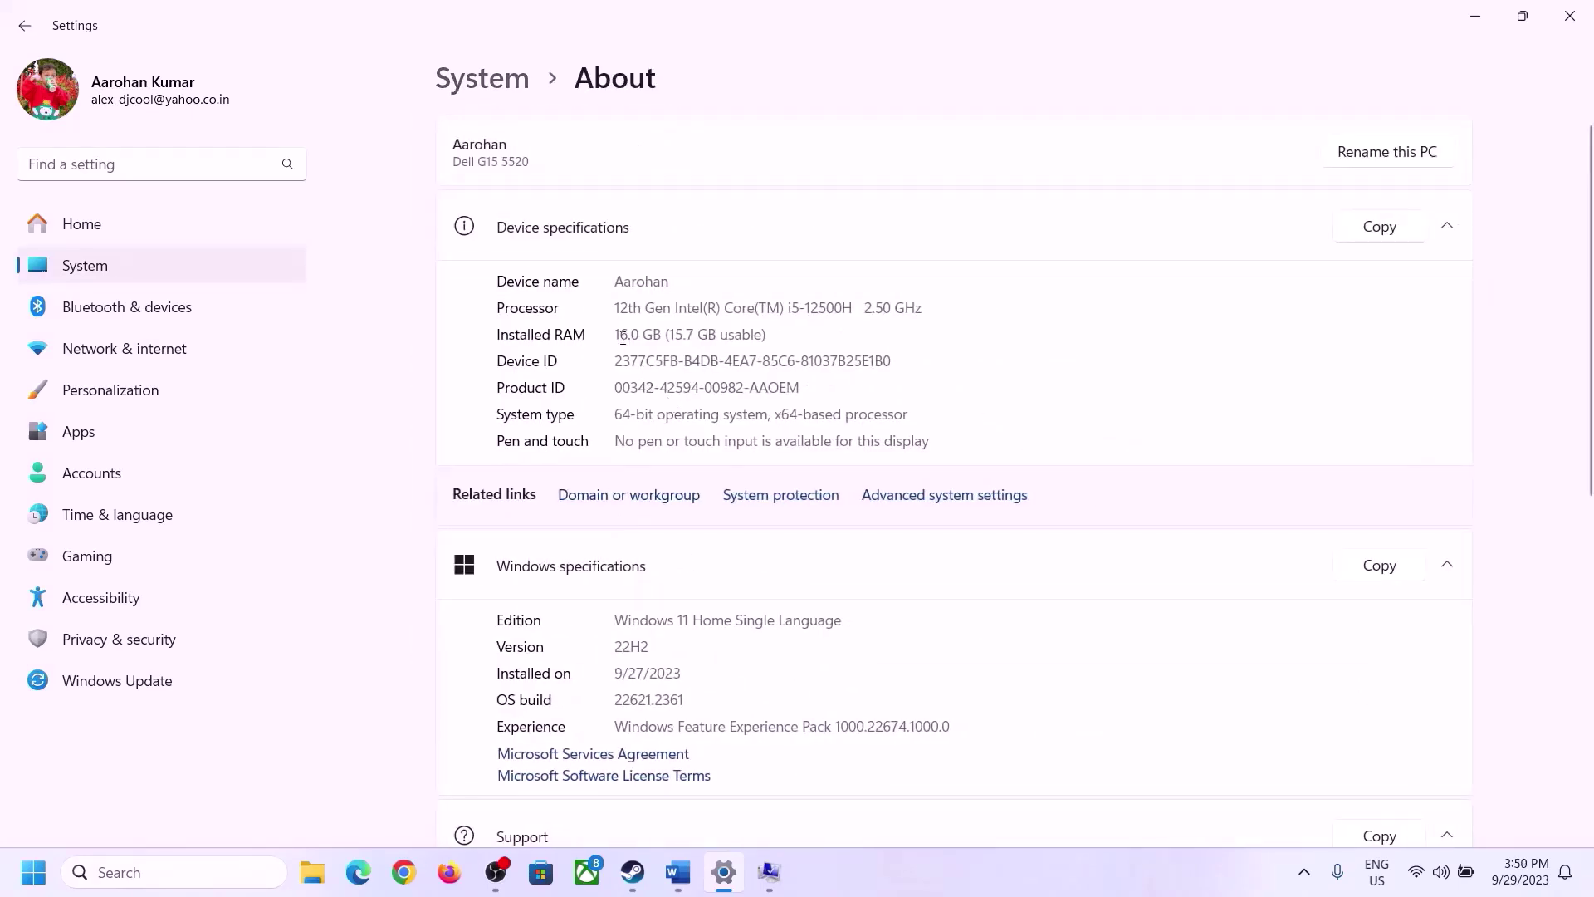
pyautogui.moveTo(631, 333); pyautogui.dragTo(607, 333)
pyautogui.click(628, 333)
pyautogui.moveTo(629, 335); pyautogui.dragTo(611, 330)
# Return to the Virtual Memory dialog, launch Calculator by running calc, and place its window beside the dialog
pyautogui.click(769, 872)
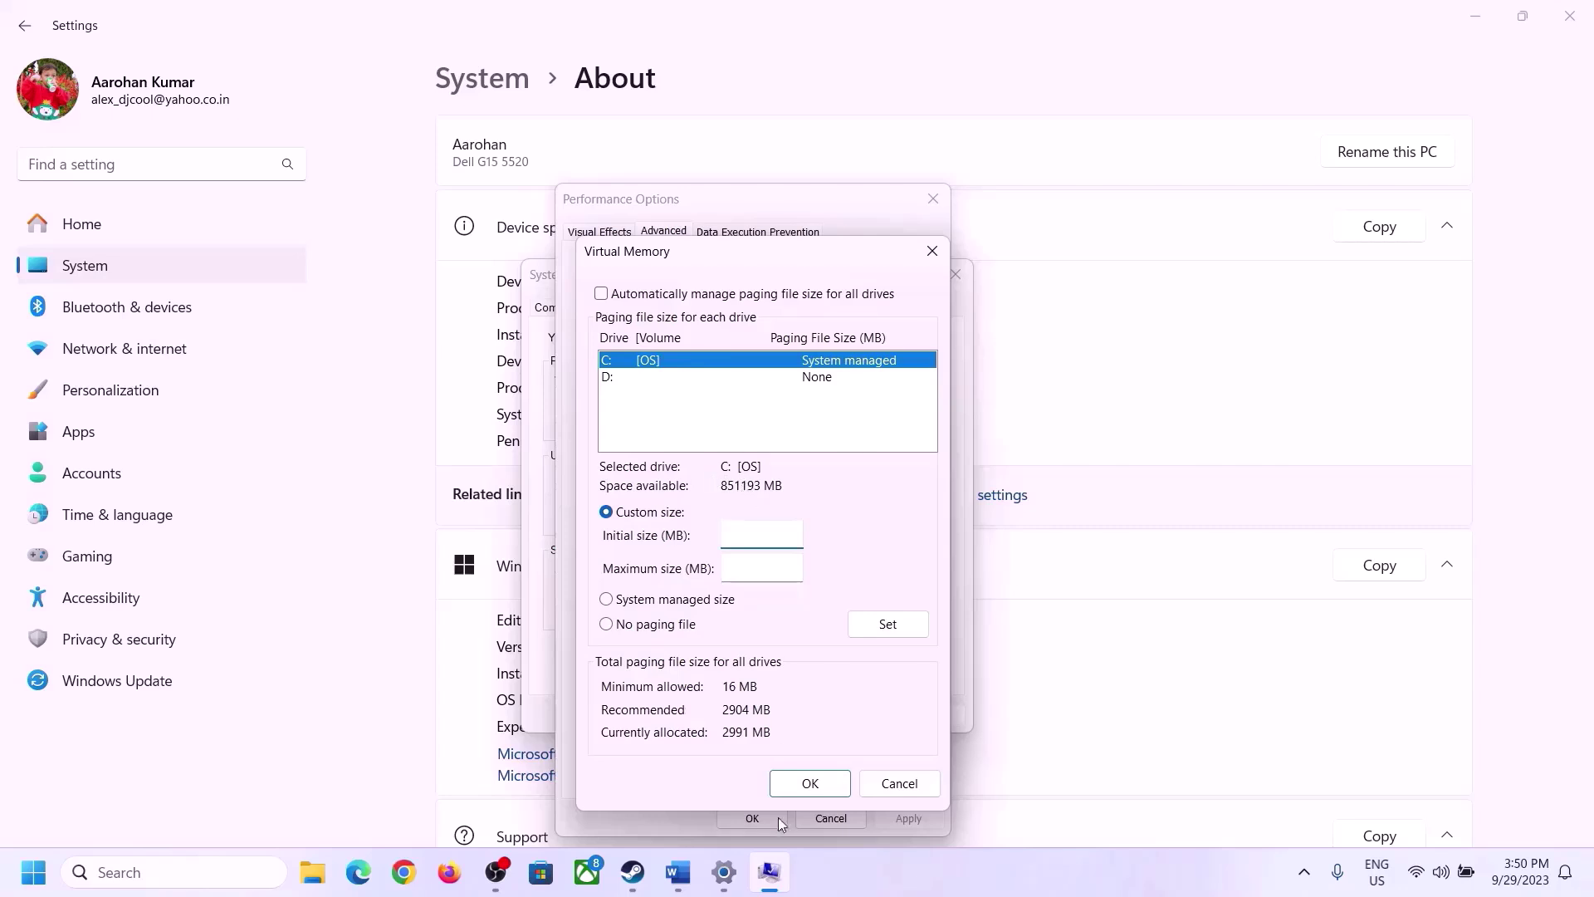
pyautogui.moveTo(714, 878)
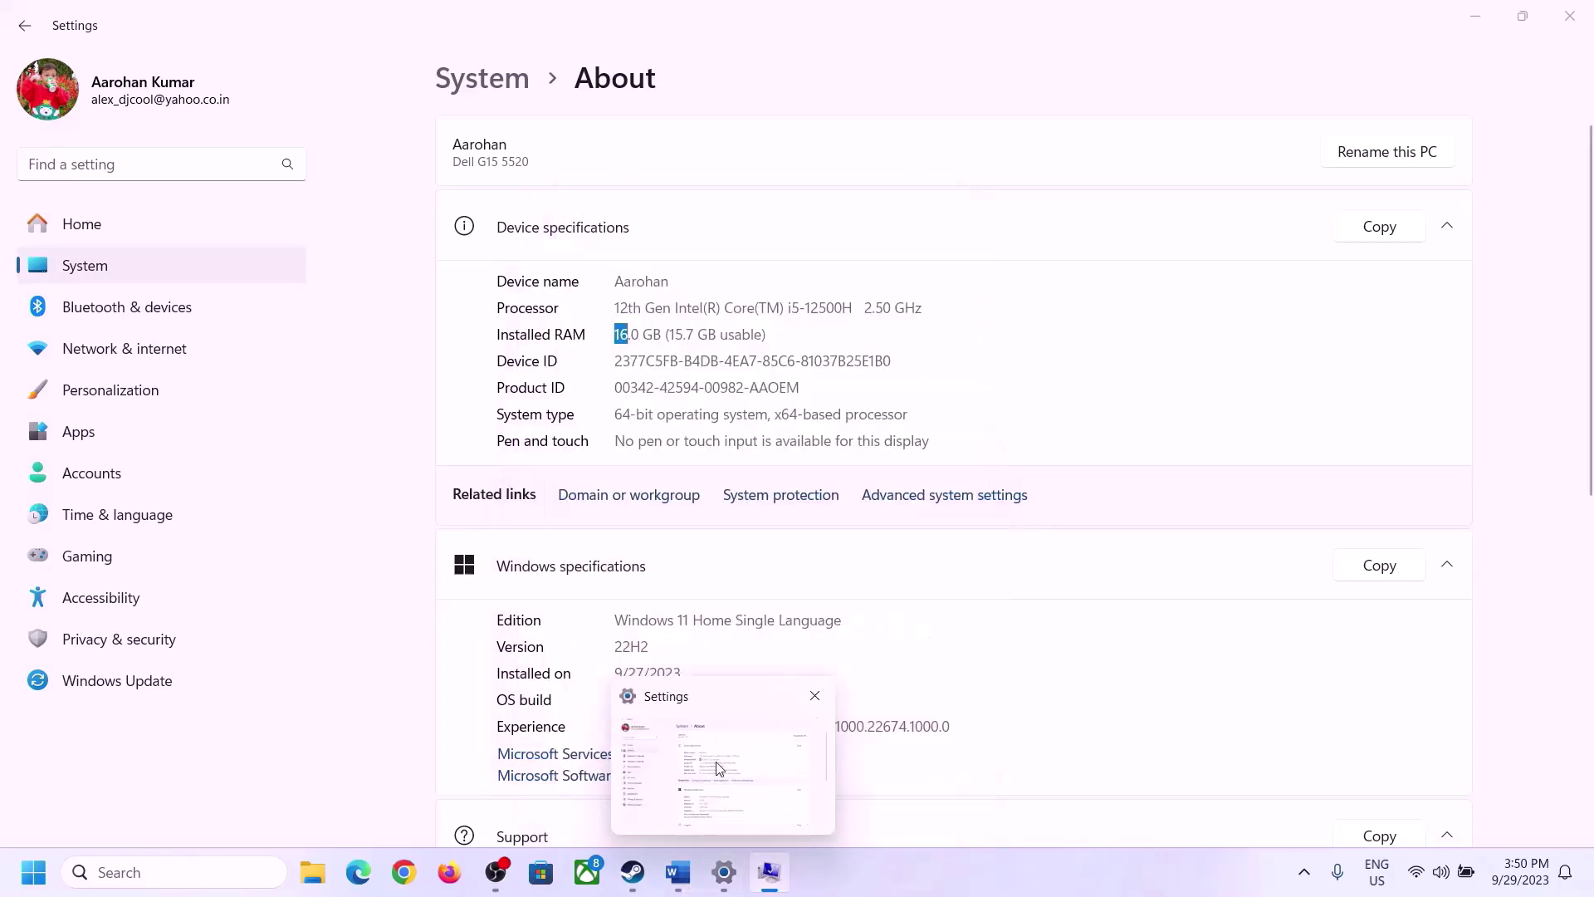
pyautogui.press('super+r')
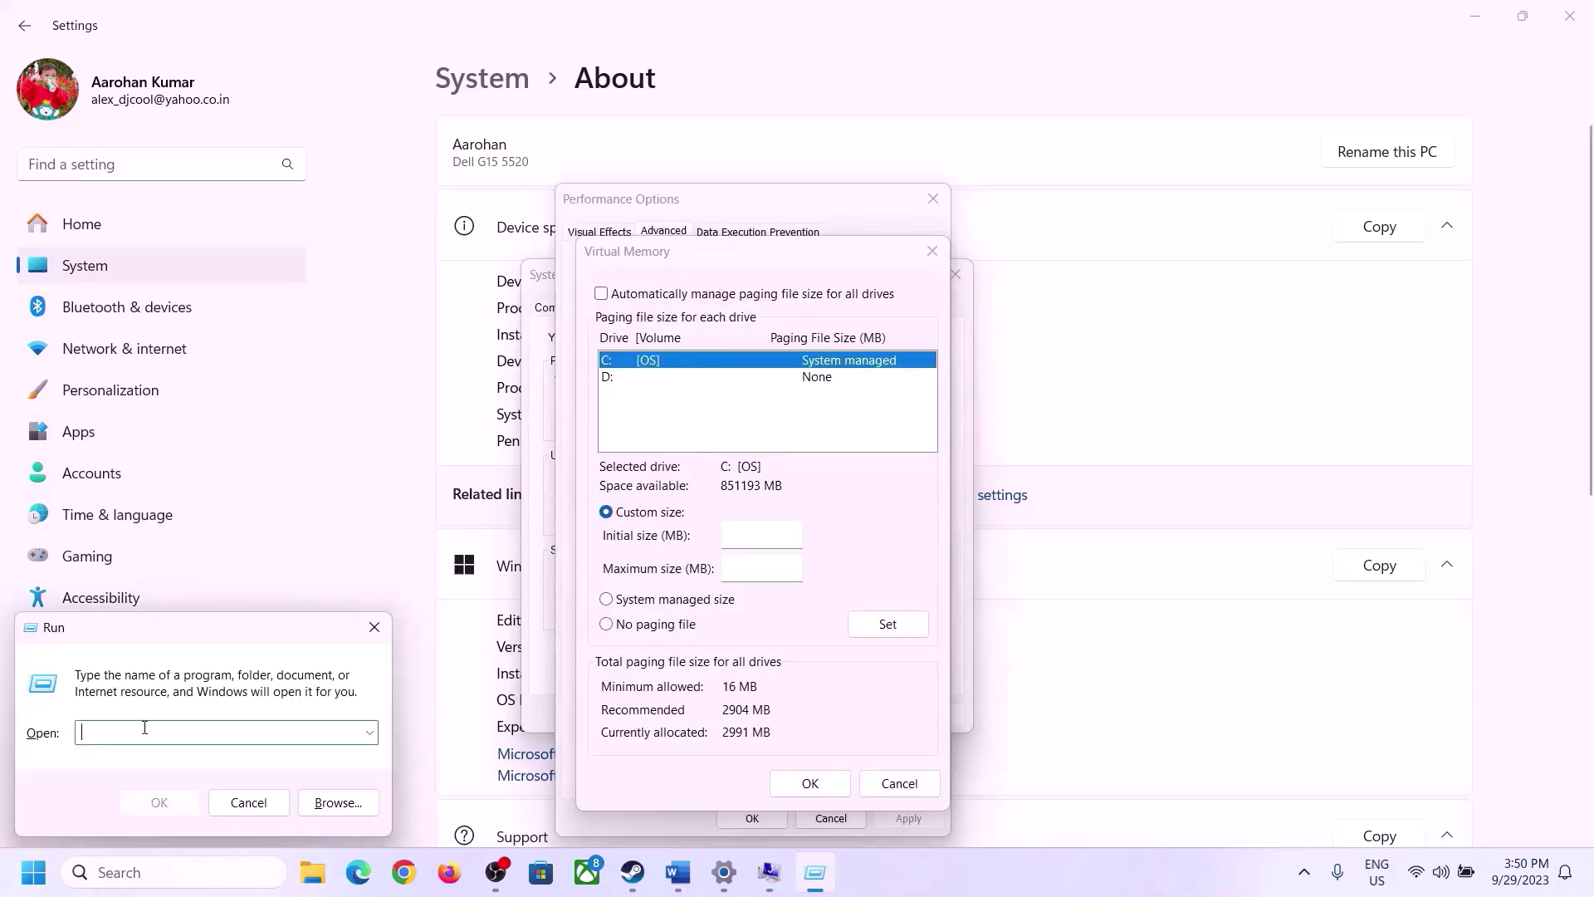
pyautogui.write('calc')
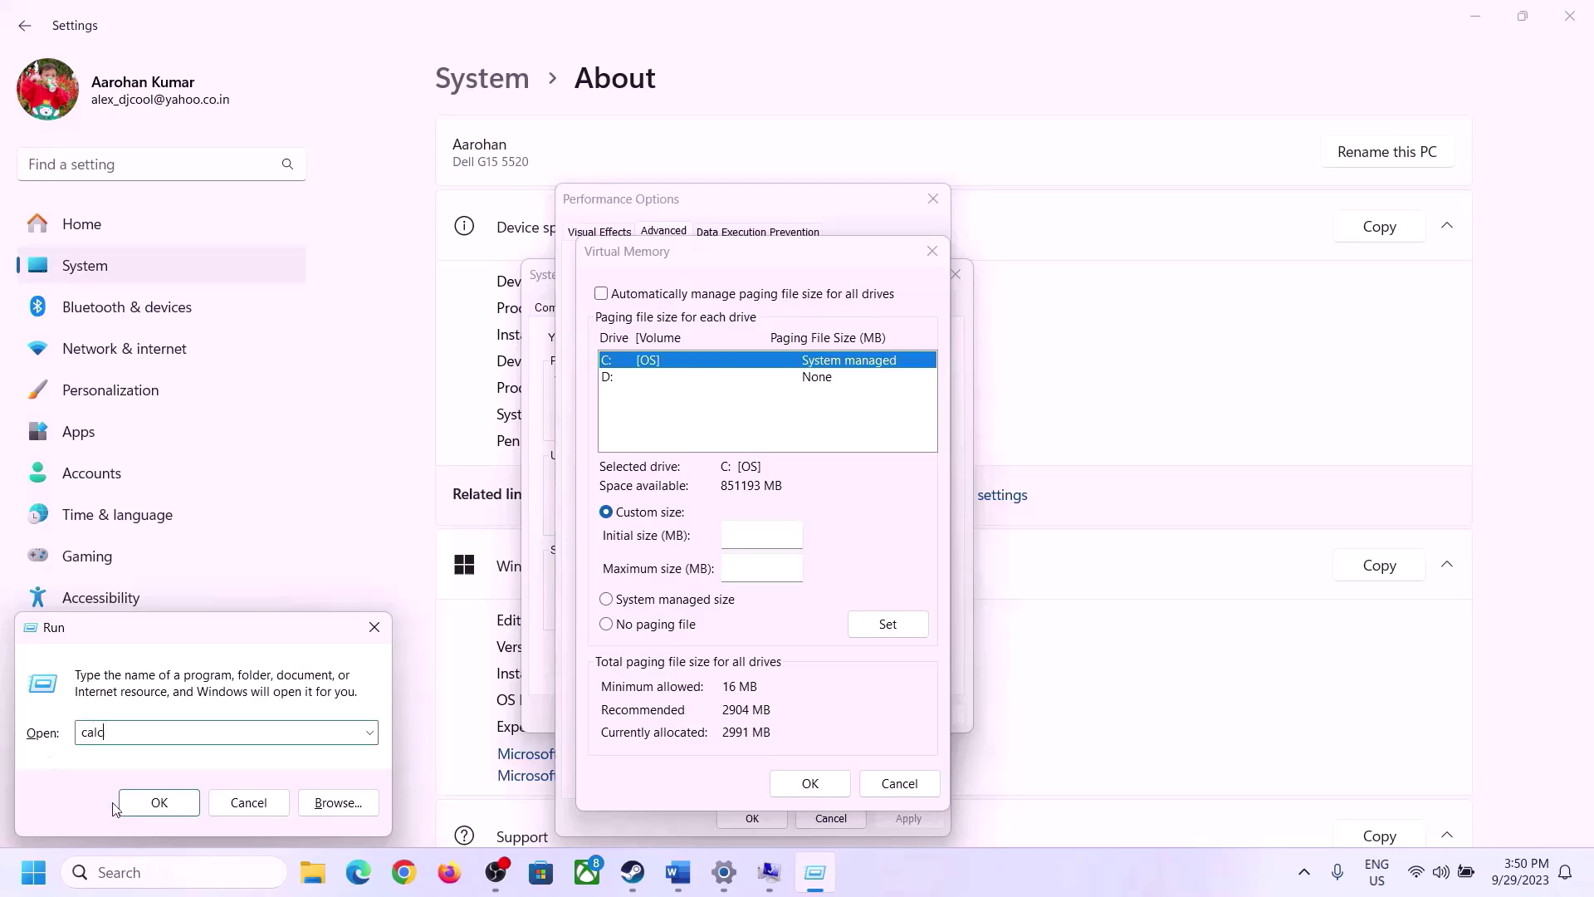
pyautogui.click(159, 802)
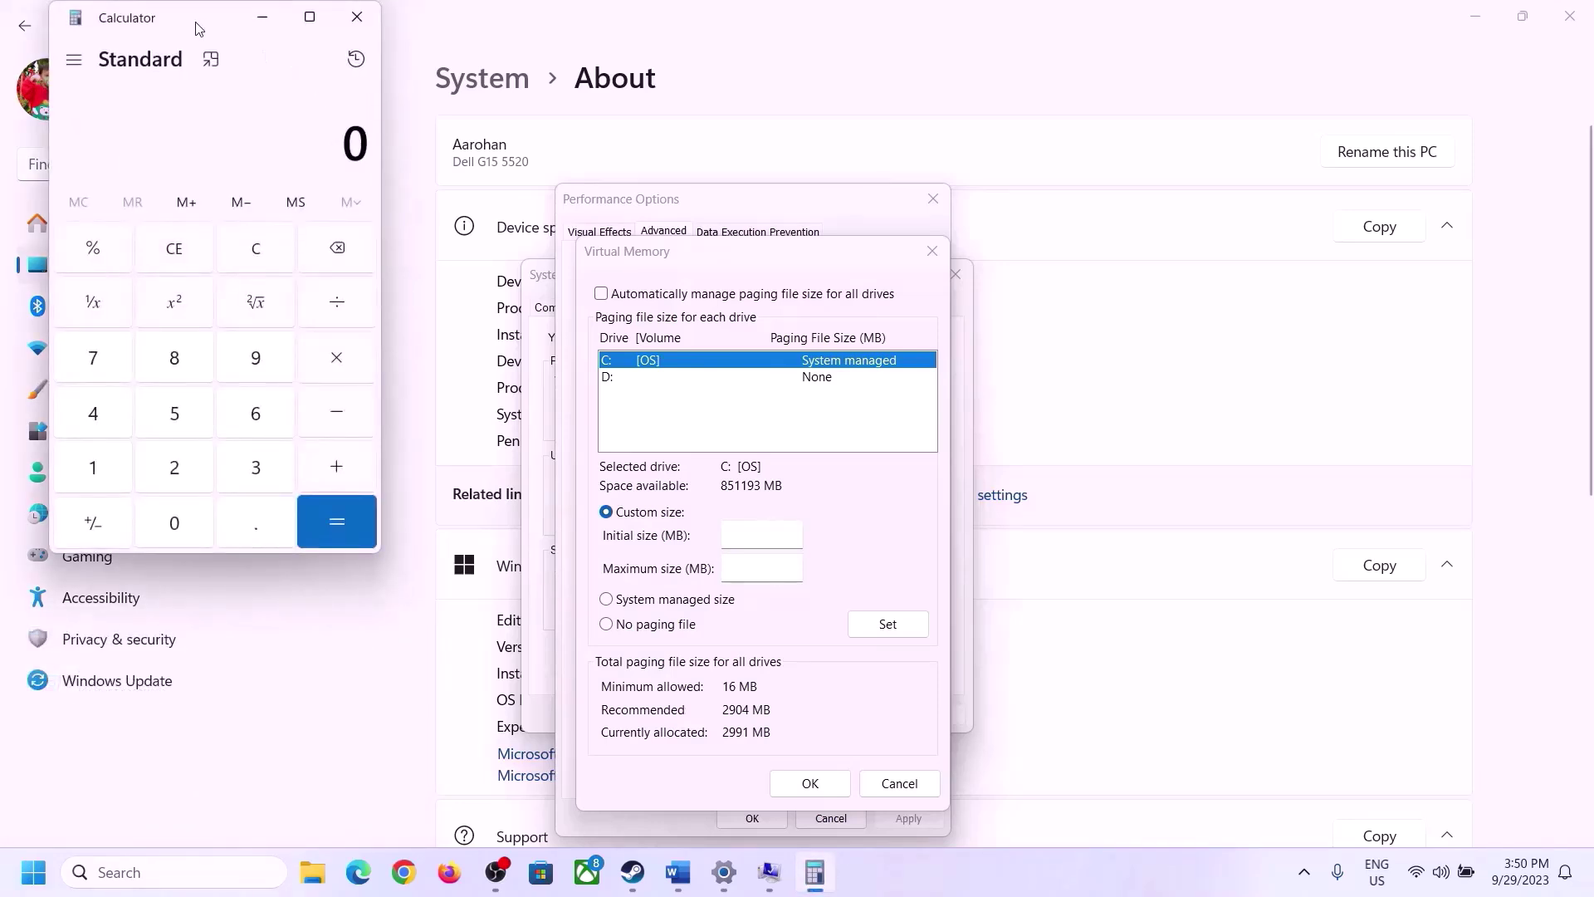
pyautogui.moveTo(198, 29); pyautogui.dragTo(1164, 273)
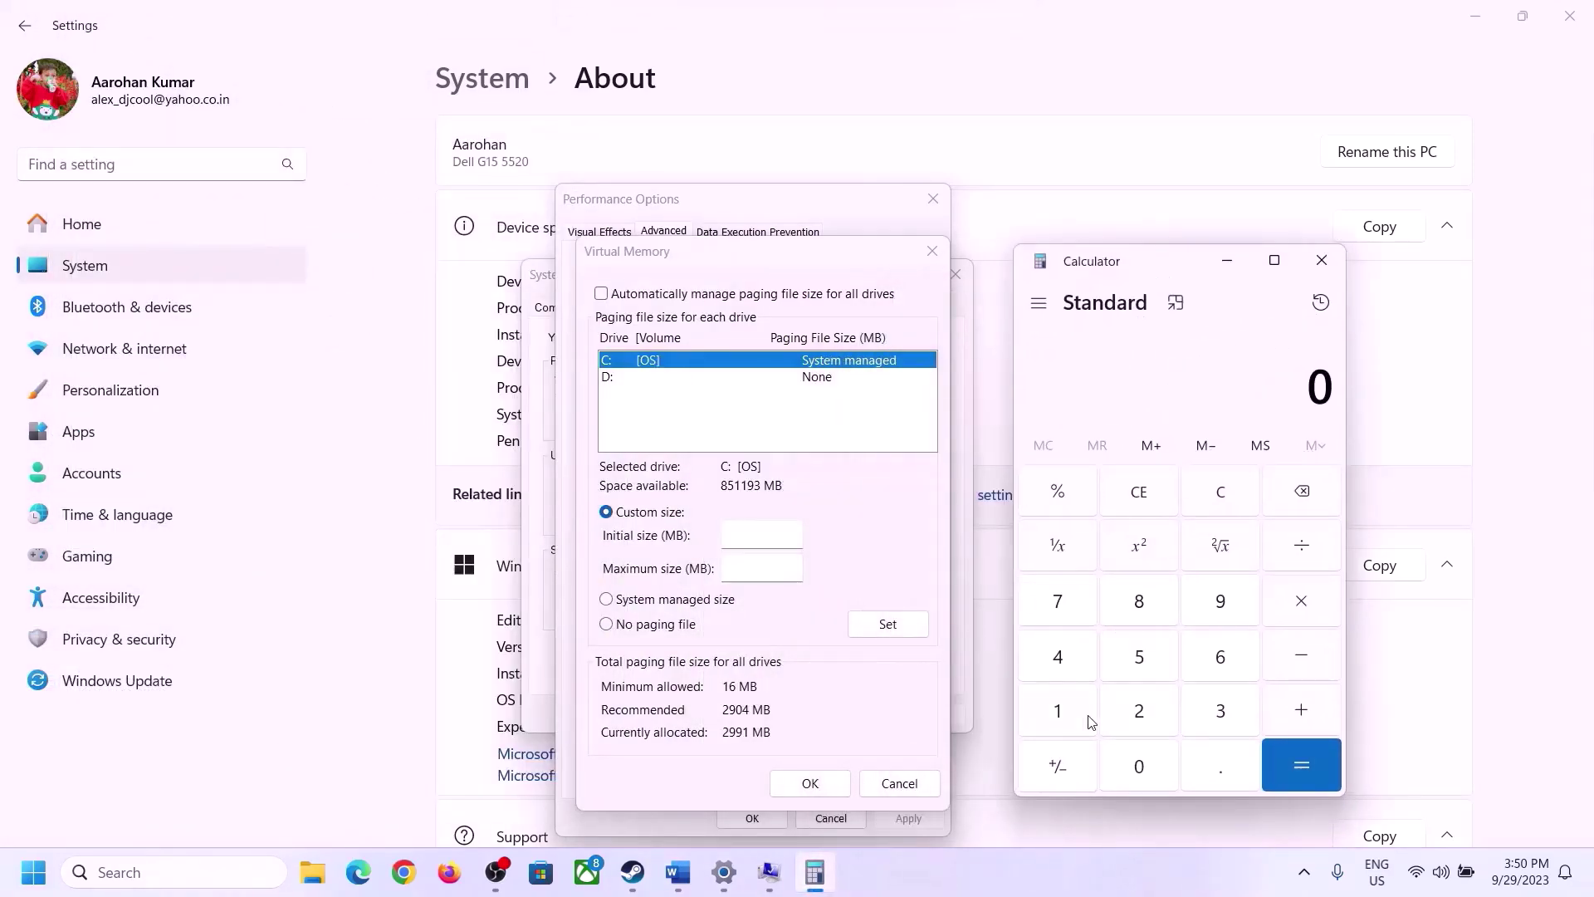
# Review the initial size formula in the Word notes and return to Calculator with its entry cleared
pyautogui.click(676, 886)
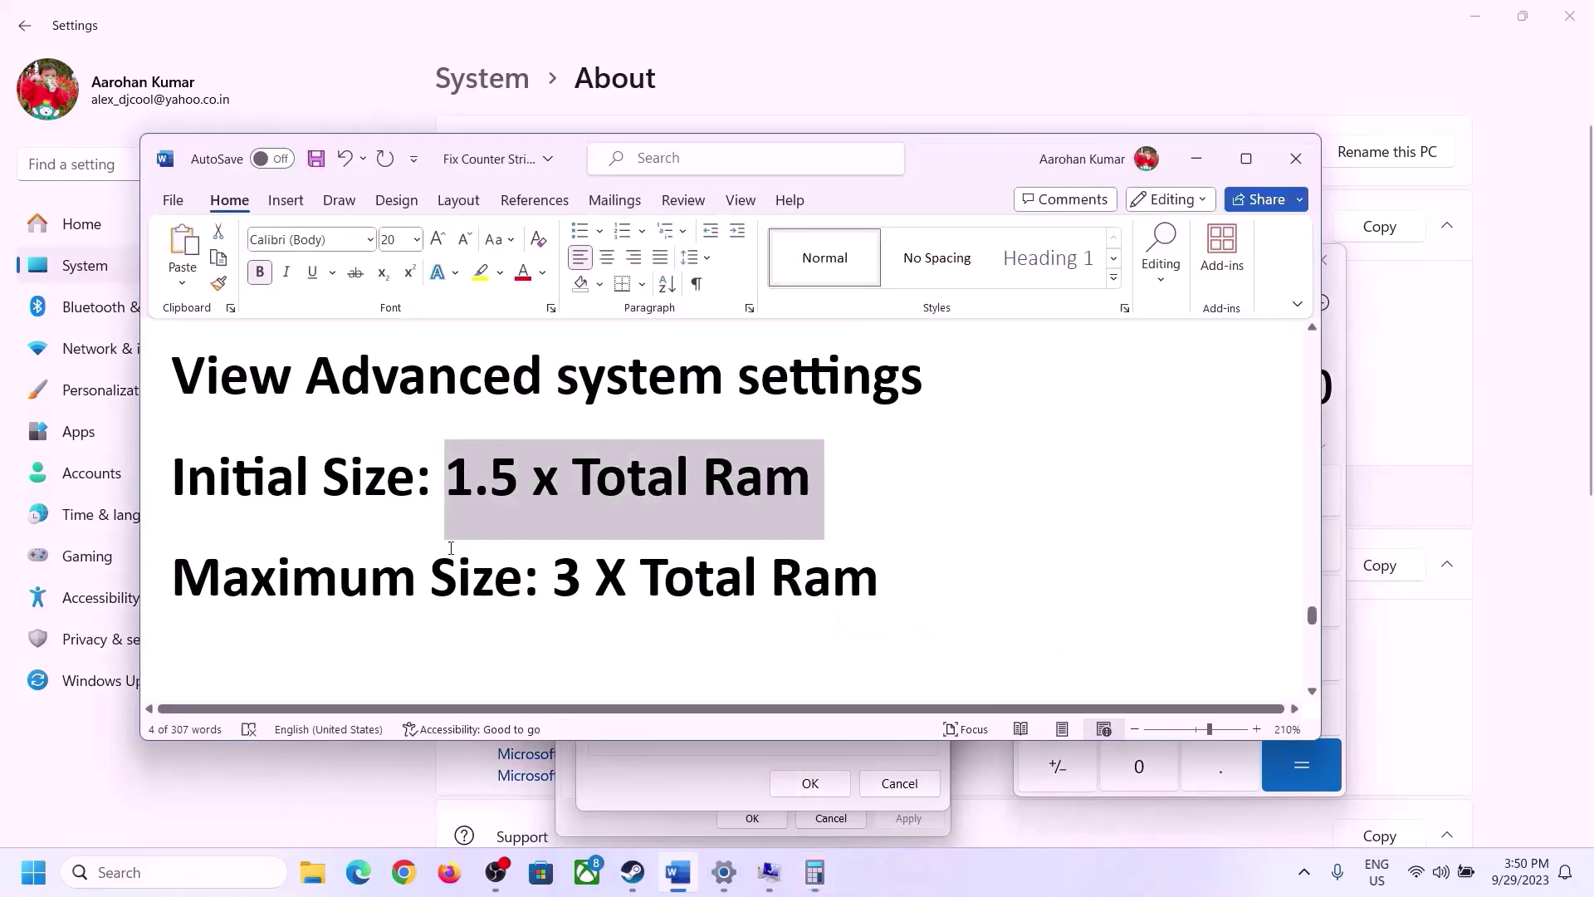
pyautogui.click(814, 872)
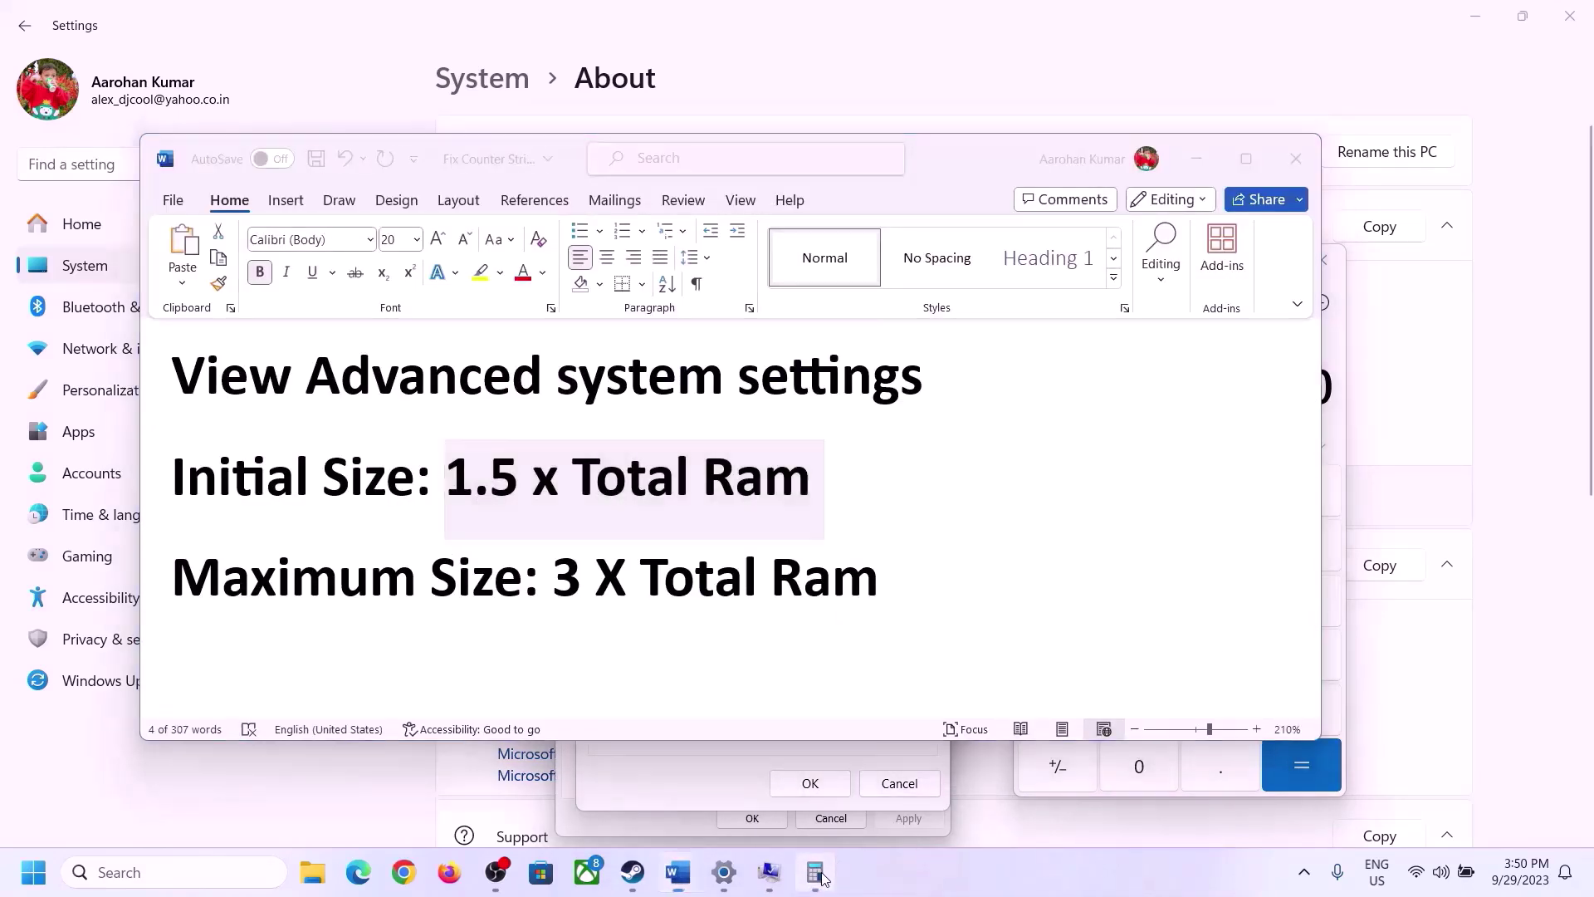
pyautogui.click(1058, 713)
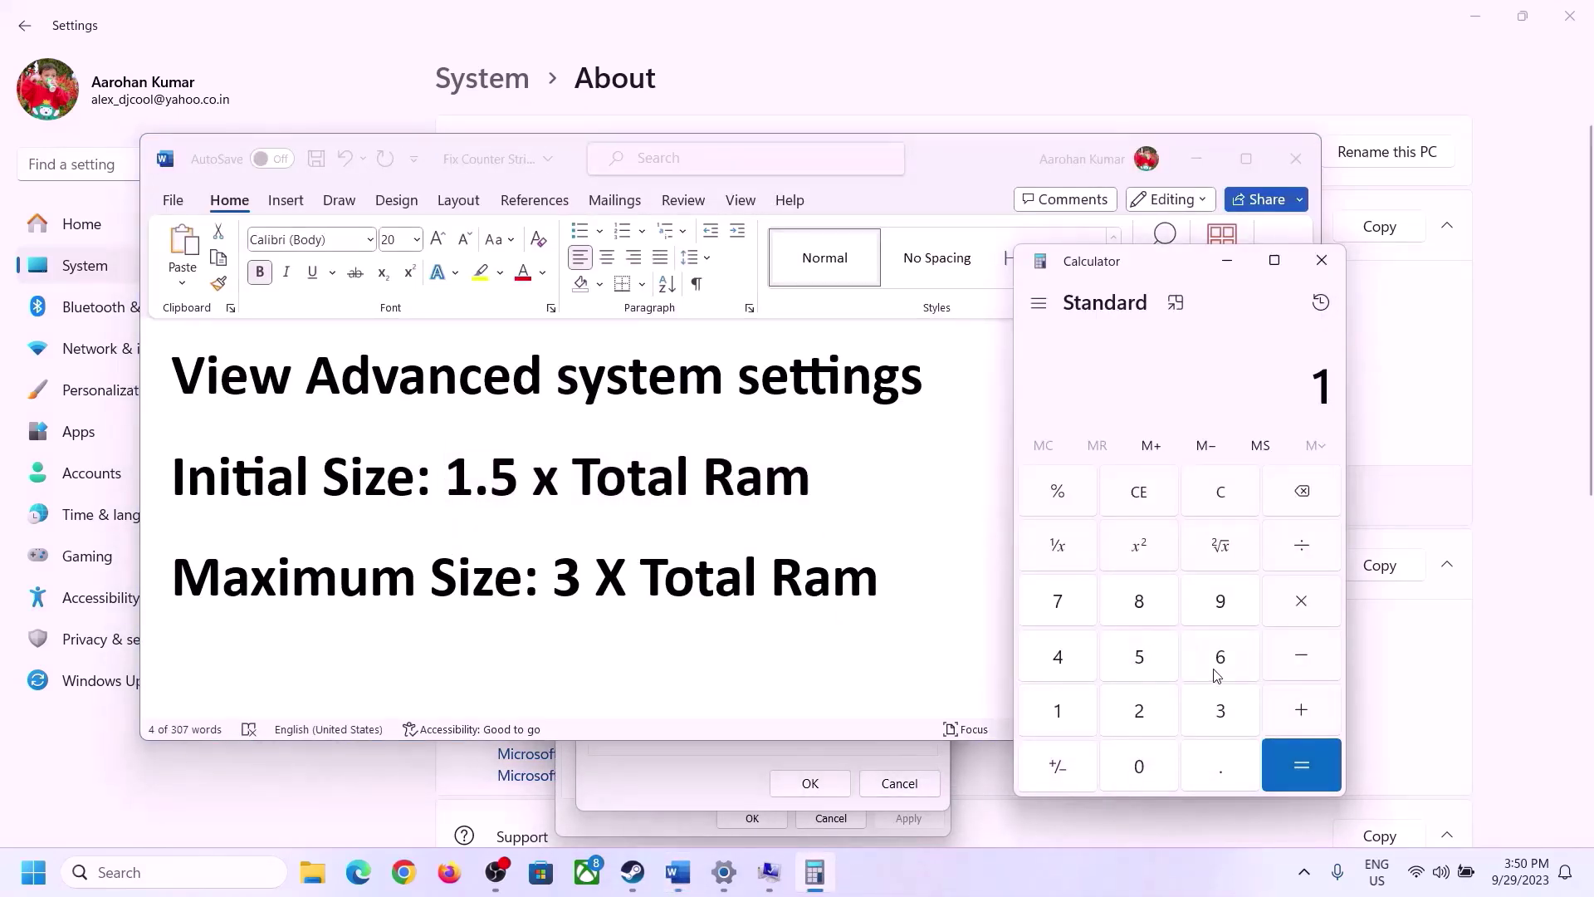
pyautogui.click(1215, 664)
pyautogui.click(1222, 502)
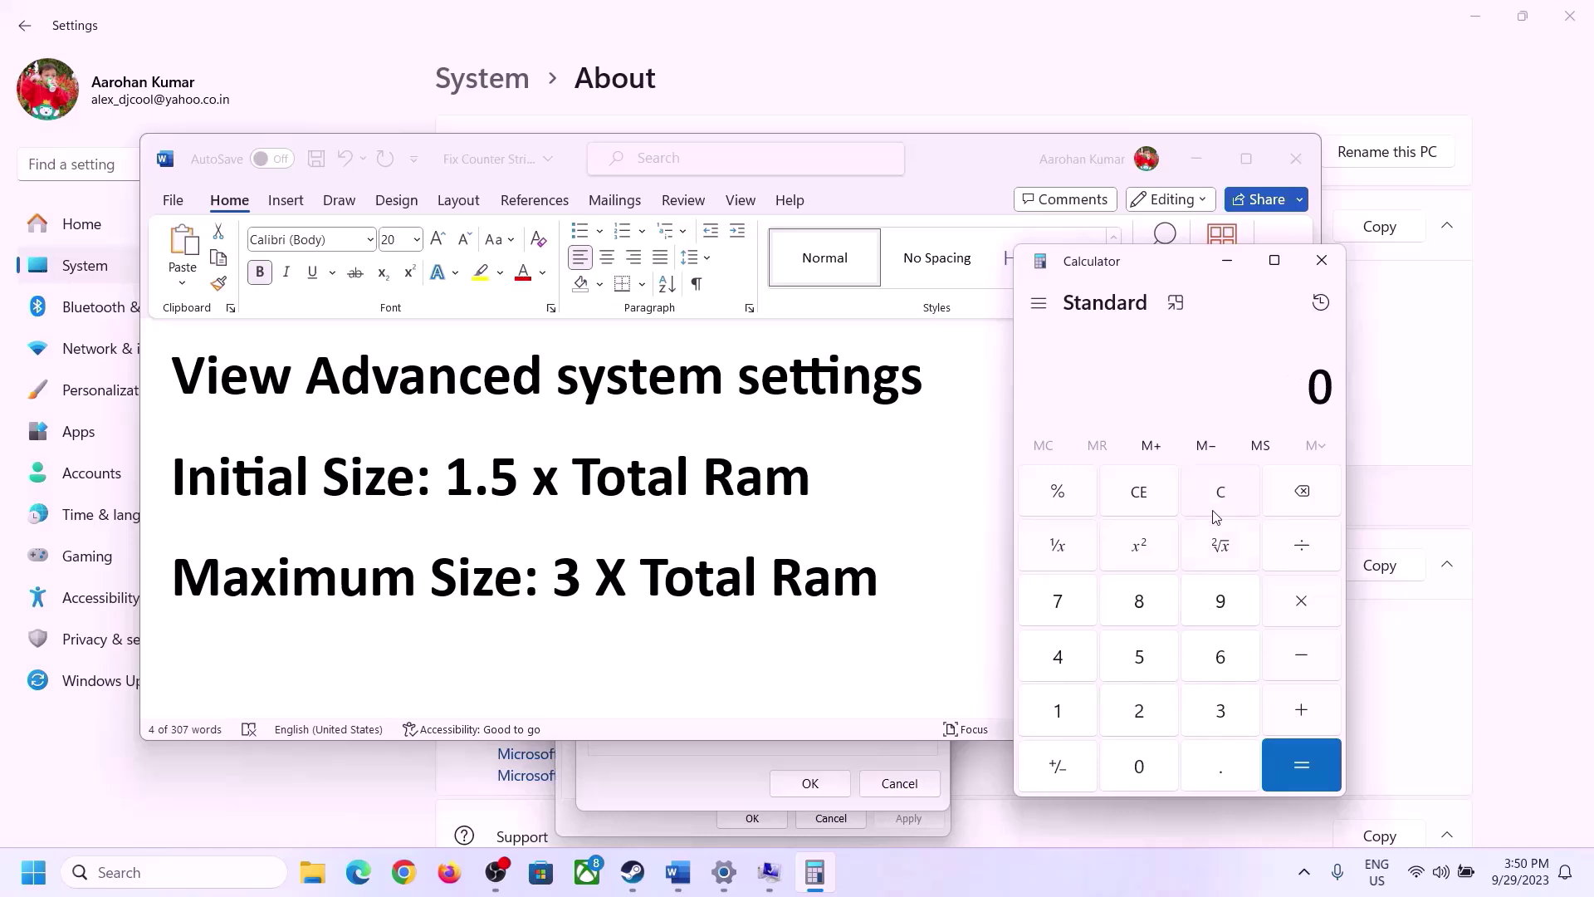
# Convert the installed RAM to megabytes in Calculator by computing 16 × 1024
pyautogui.click(1070, 712)
pyautogui.click(1195, 664)
pyautogui.click(1302, 606)
pyautogui.click(1058, 712)
pyautogui.click(1152, 783)
pyautogui.click(1138, 724)
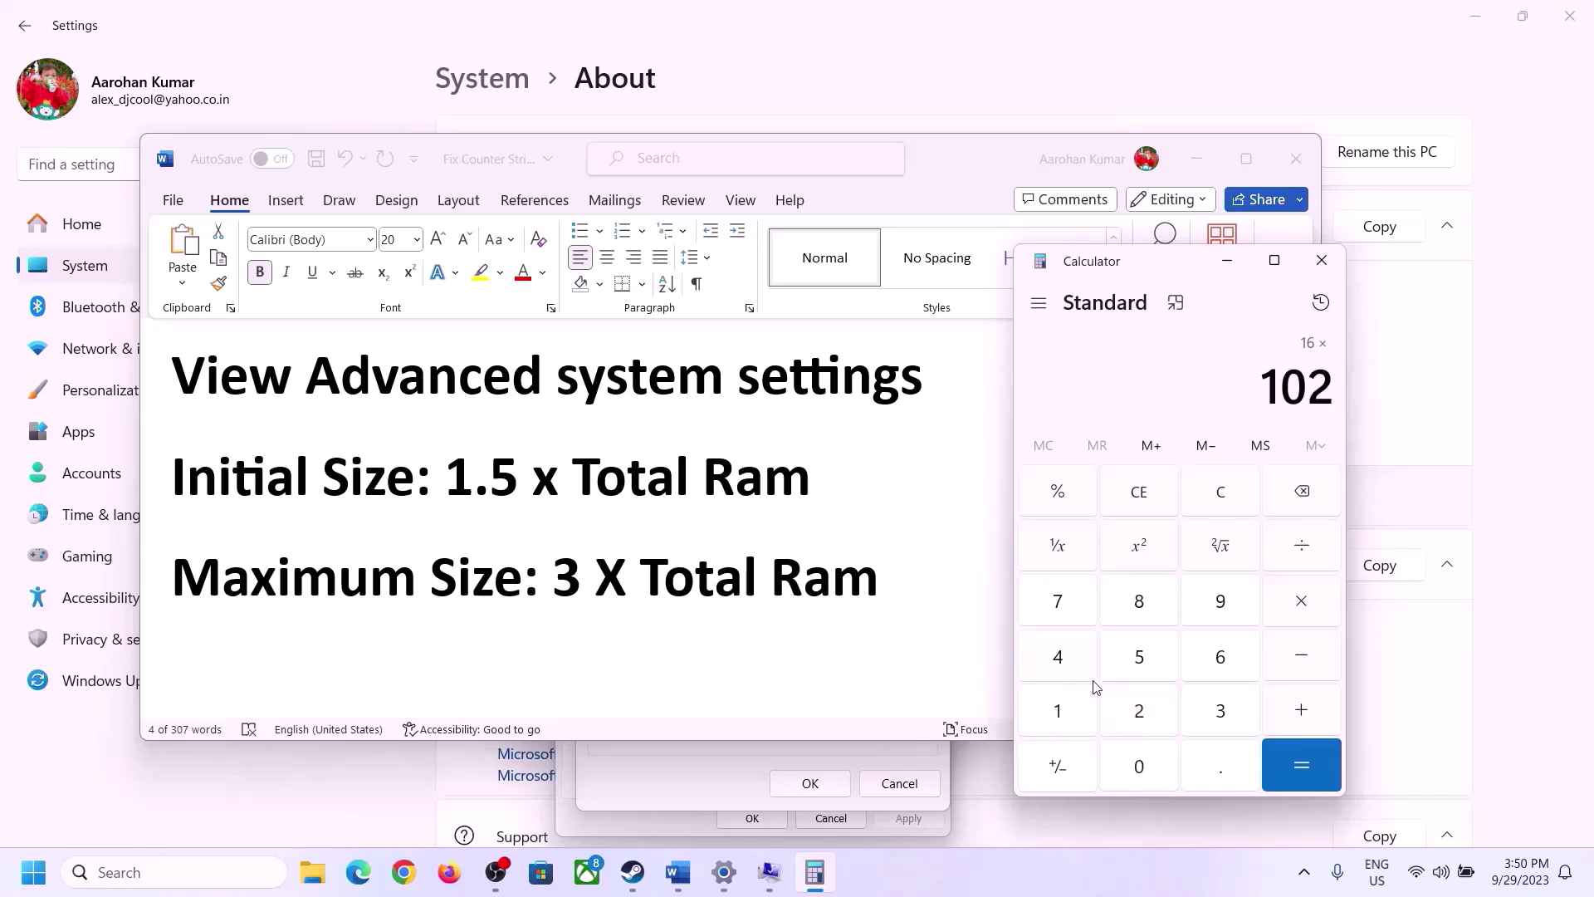
pyautogui.click(1071, 668)
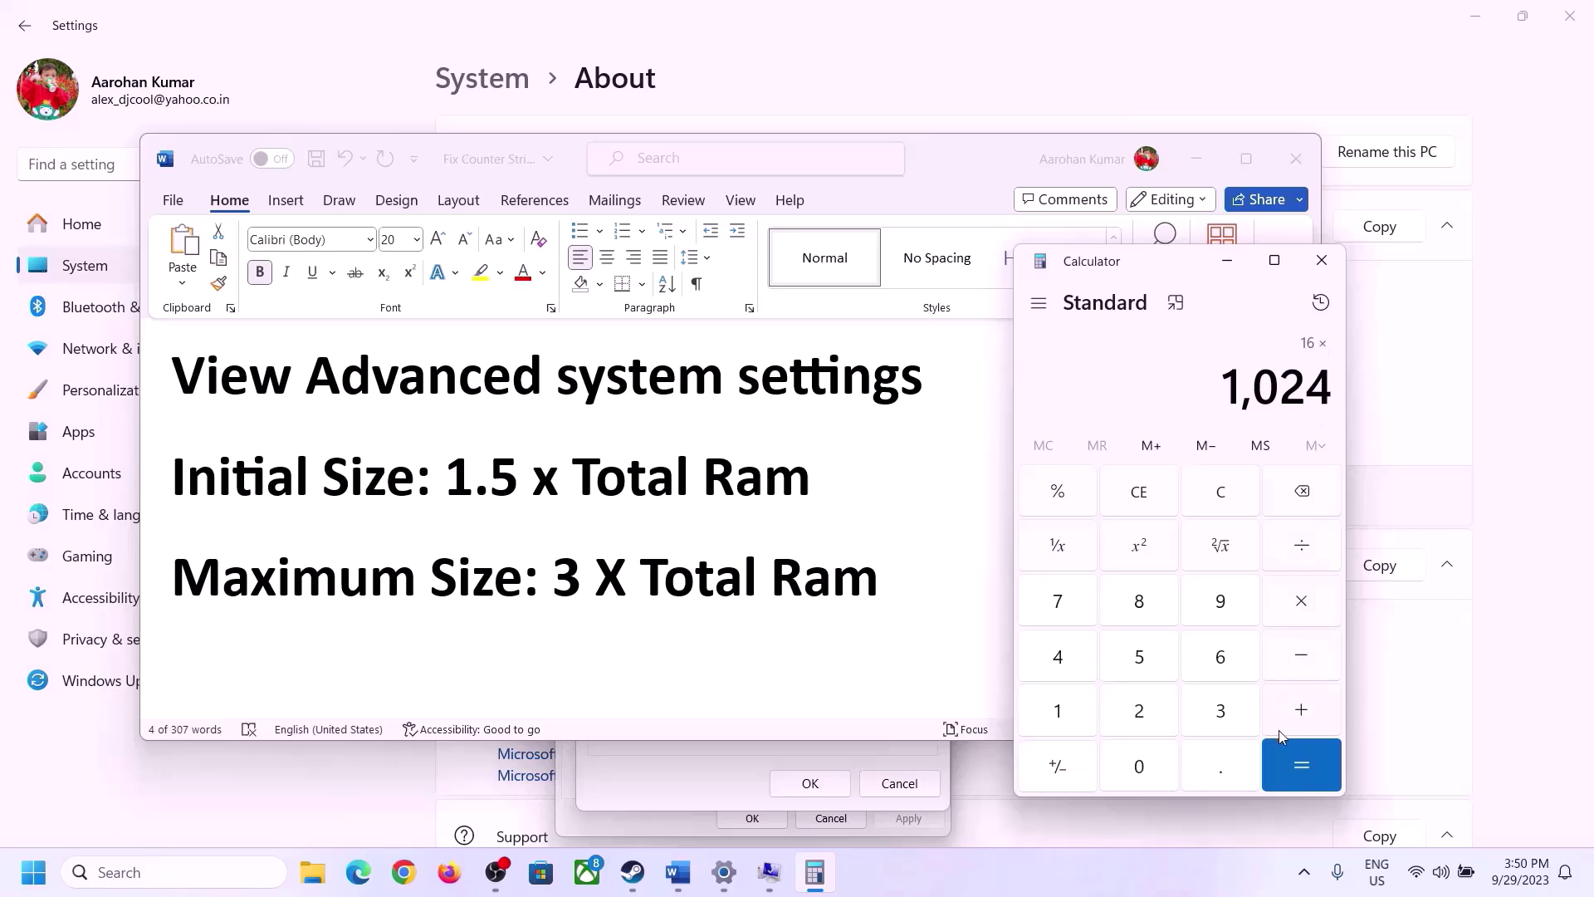
pyautogui.click(1301, 768)
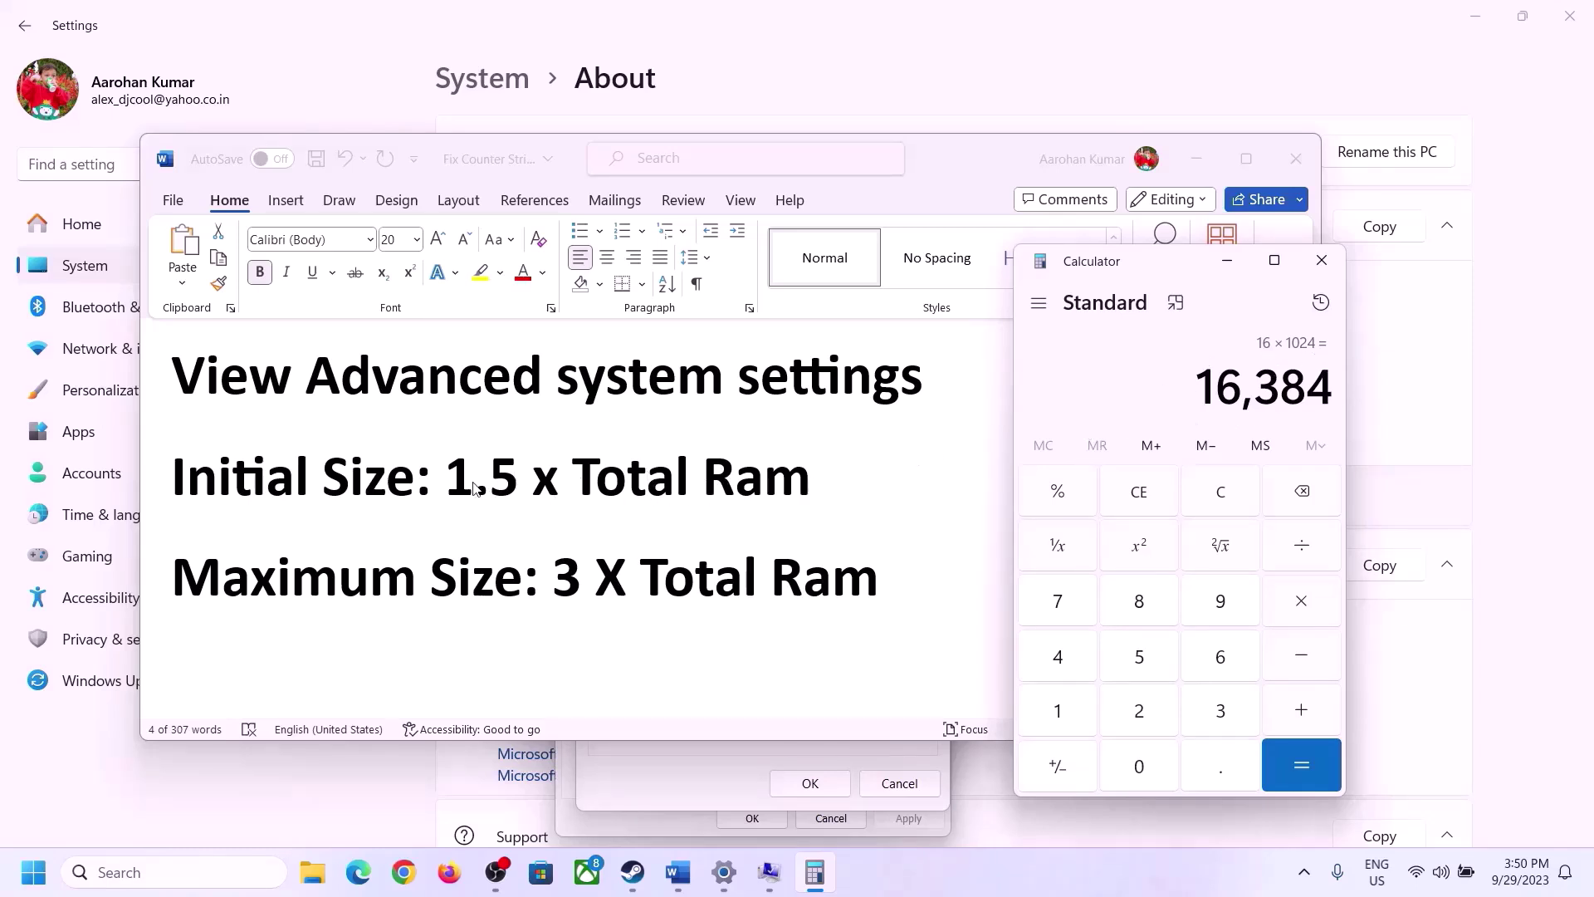
# Multiply the RAM in megabytes by 1.5 and enter 24576 MB as the initial paging file size for drive C:
pyautogui.click(1308, 610)
pyautogui.click(1079, 716)
pyautogui.click(1213, 780)
pyautogui.click(1146, 660)
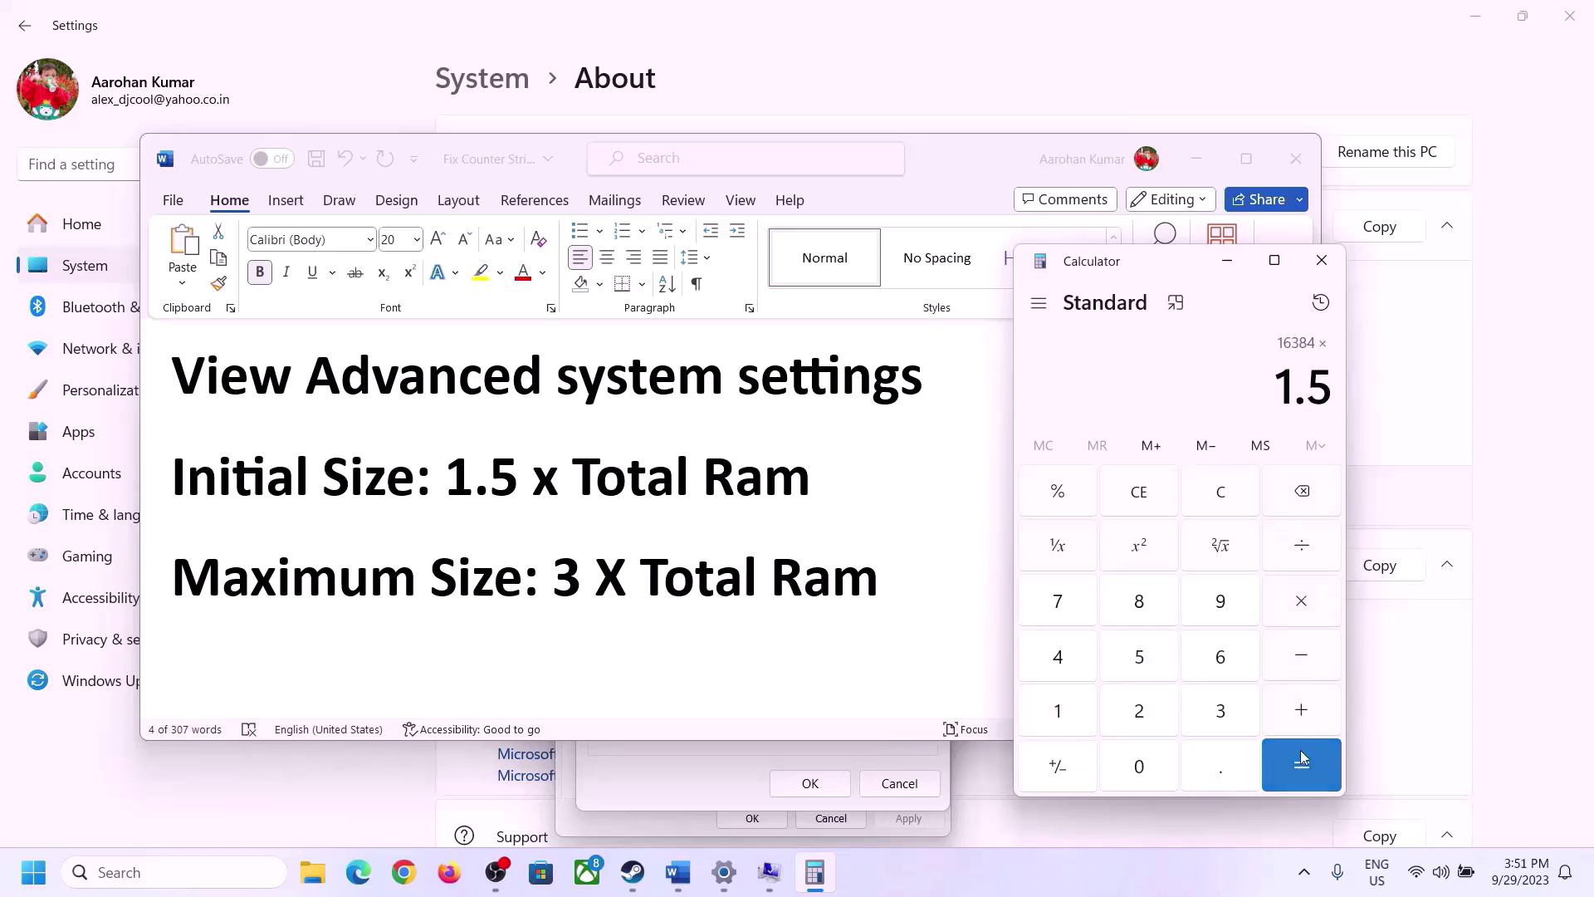
pyautogui.click(1302, 759)
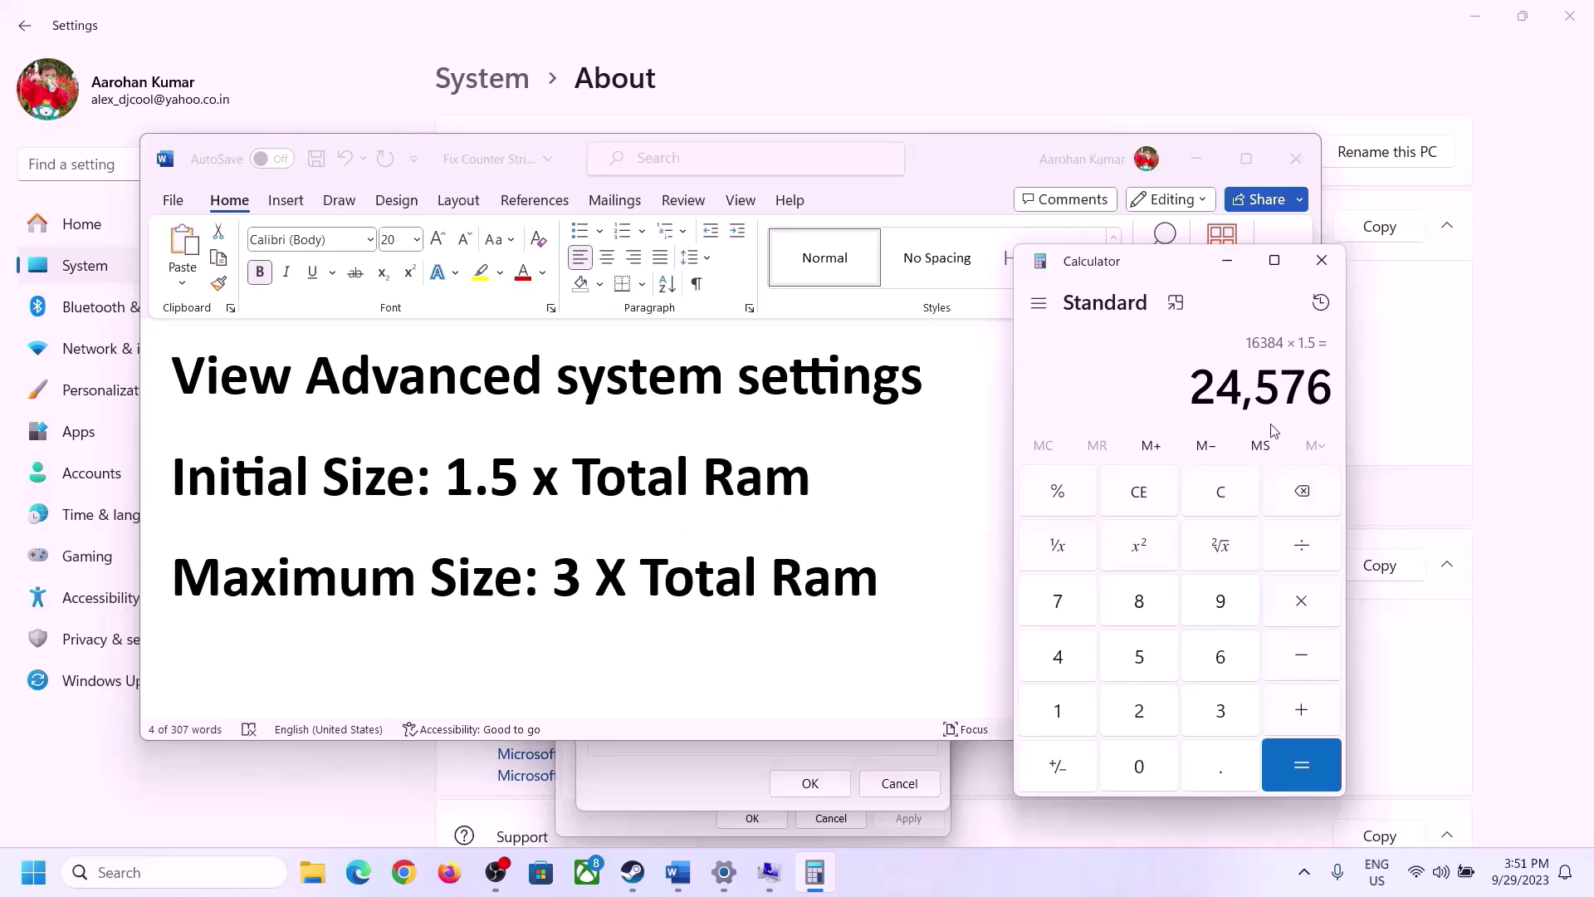
pyautogui.click(703, 775)
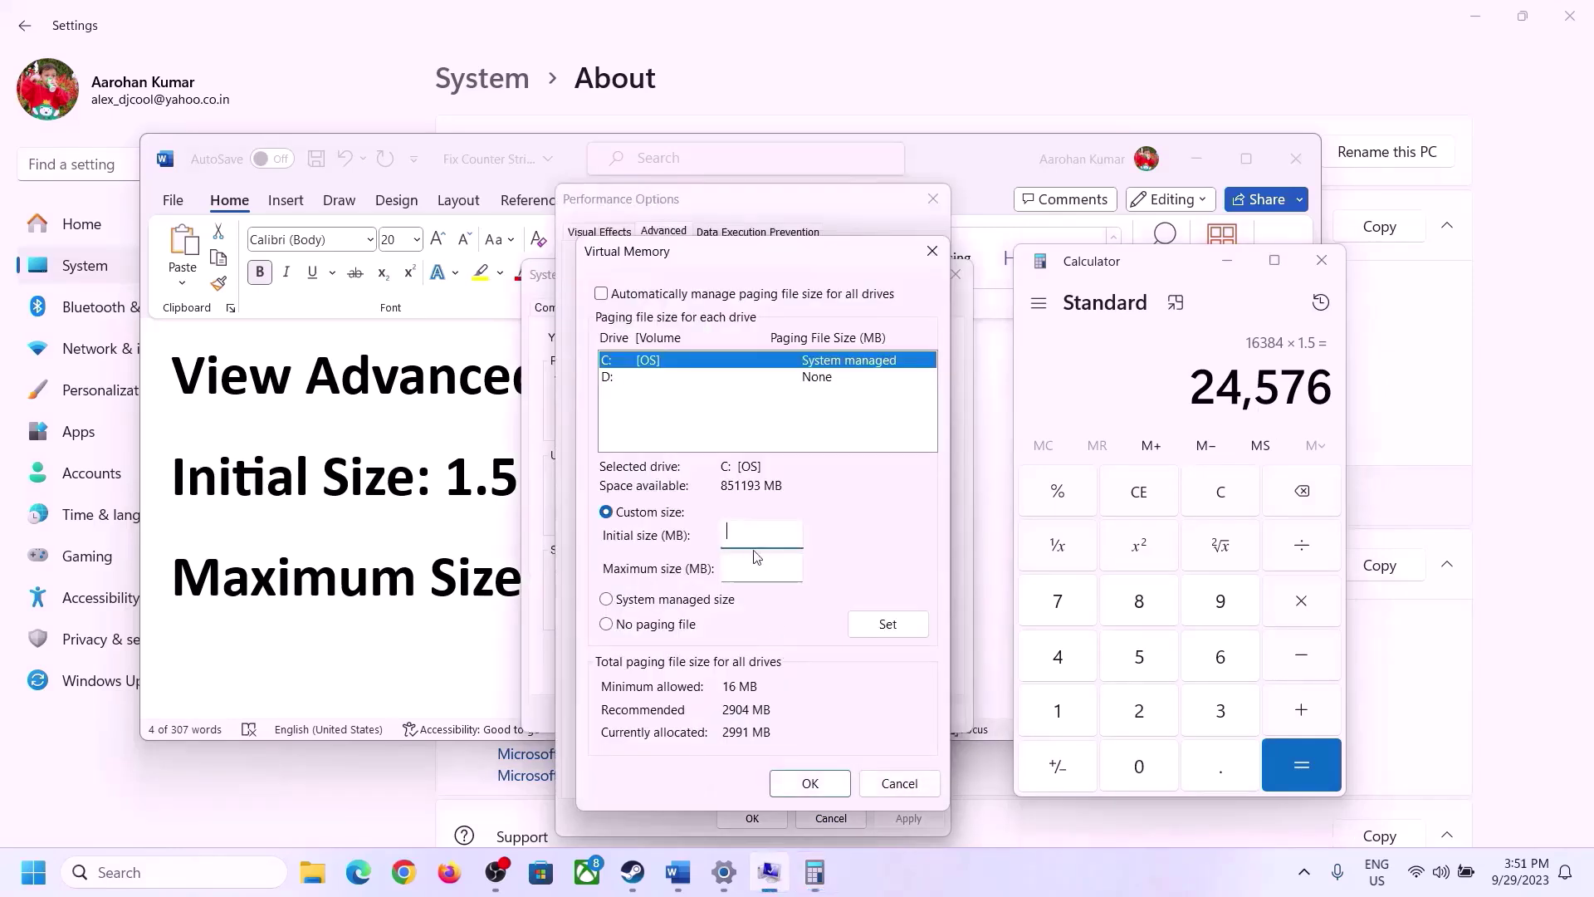
pyautogui.write('24576')
# Check the maximum size formula in Word, clear Calculator, and recheck the installed RAM in Settings before returning to Calculator
pyautogui.click(459, 586)
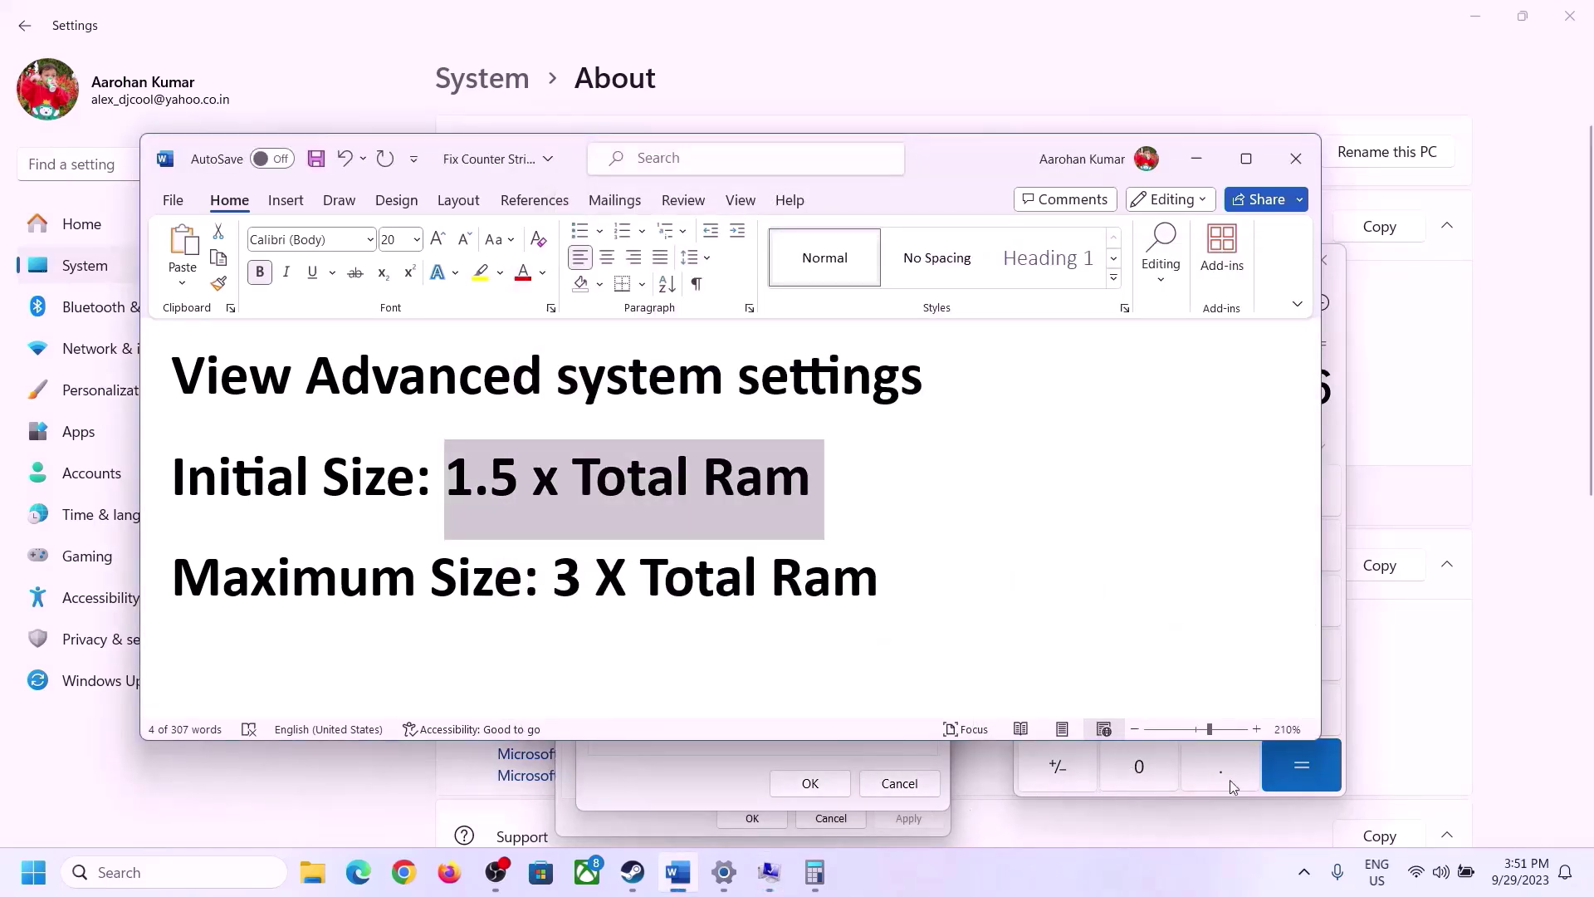
pyautogui.click(1338, 430)
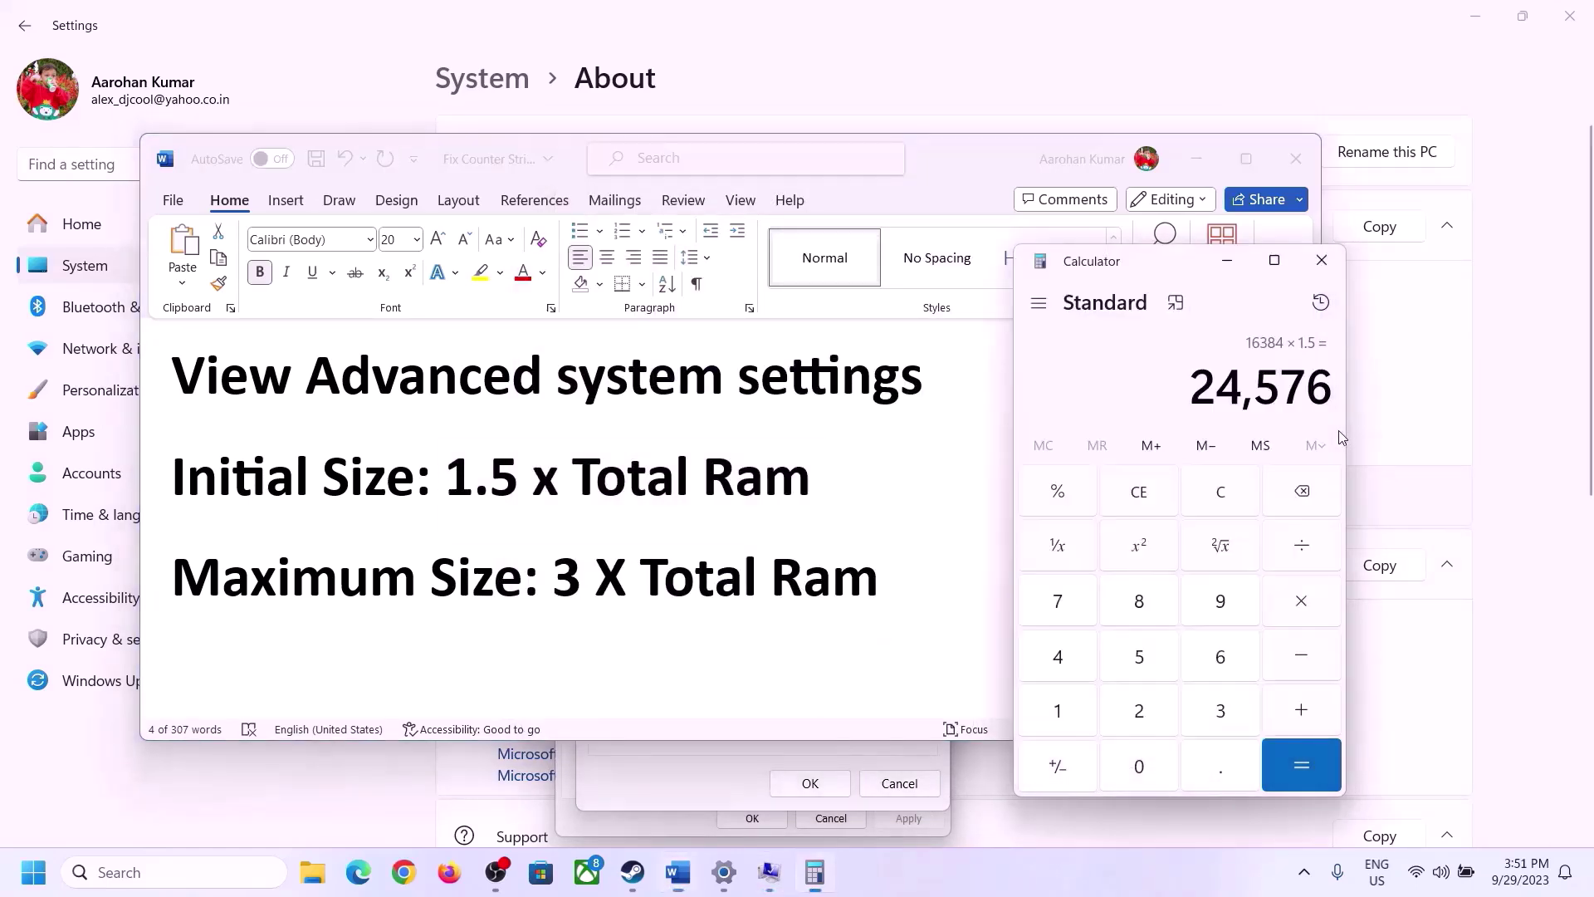
pyautogui.click(1233, 490)
pyautogui.click(724, 872)
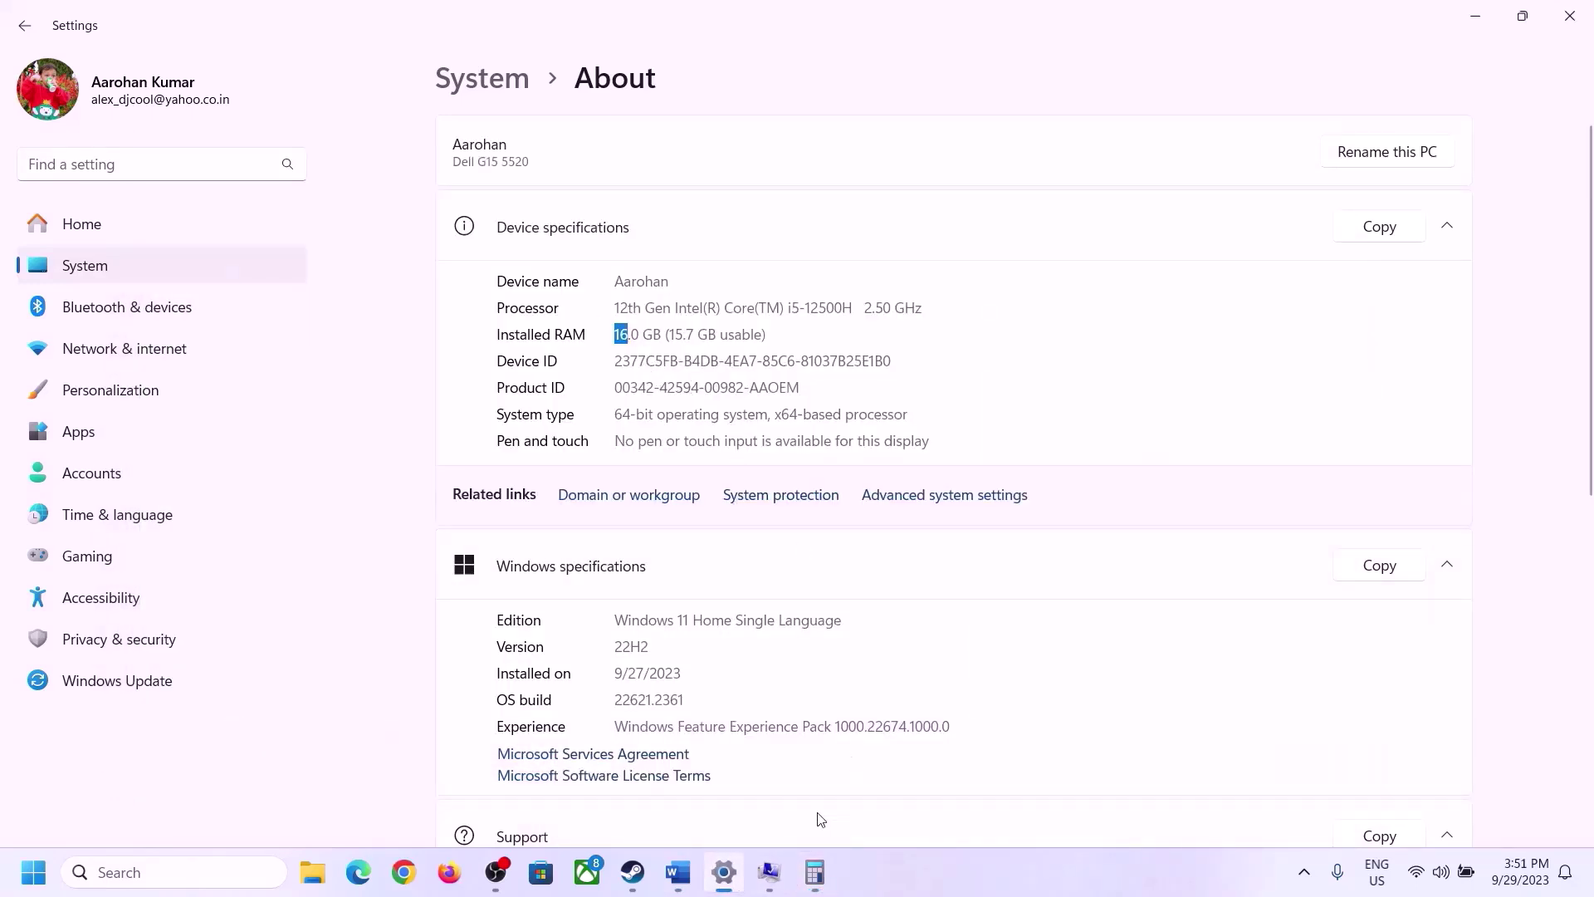
pyautogui.click(815, 872)
# Compute 16 × 1024 again in Calculator as the basis for the maximum paging file size
pyautogui.click(1071, 706)
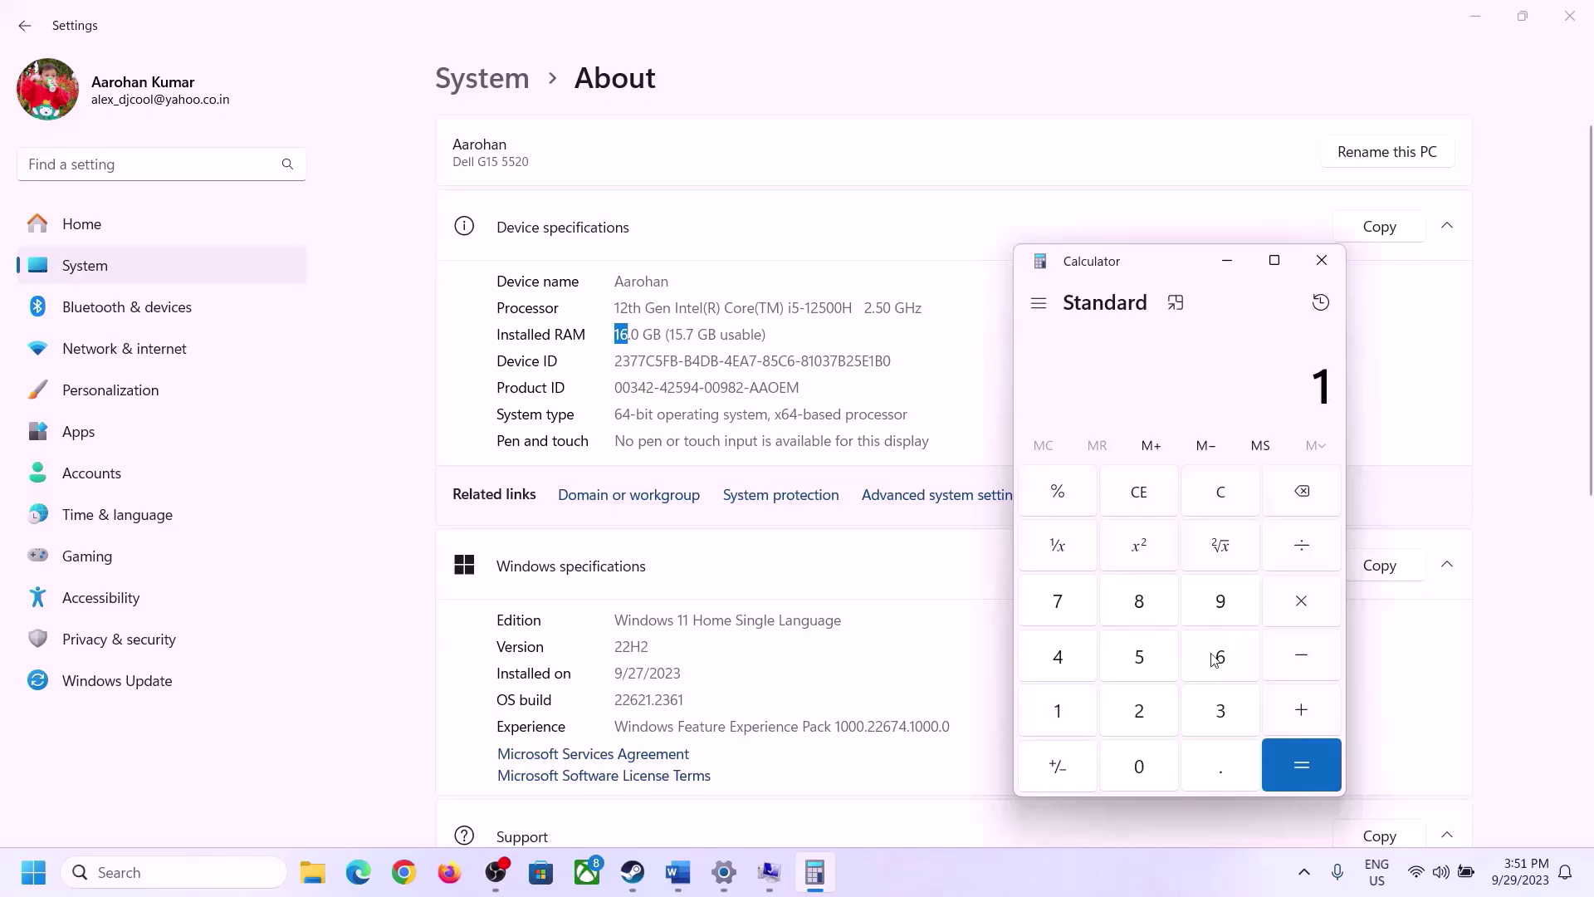
pyautogui.click(1215, 658)
pyautogui.click(1297, 604)
pyautogui.click(1065, 704)
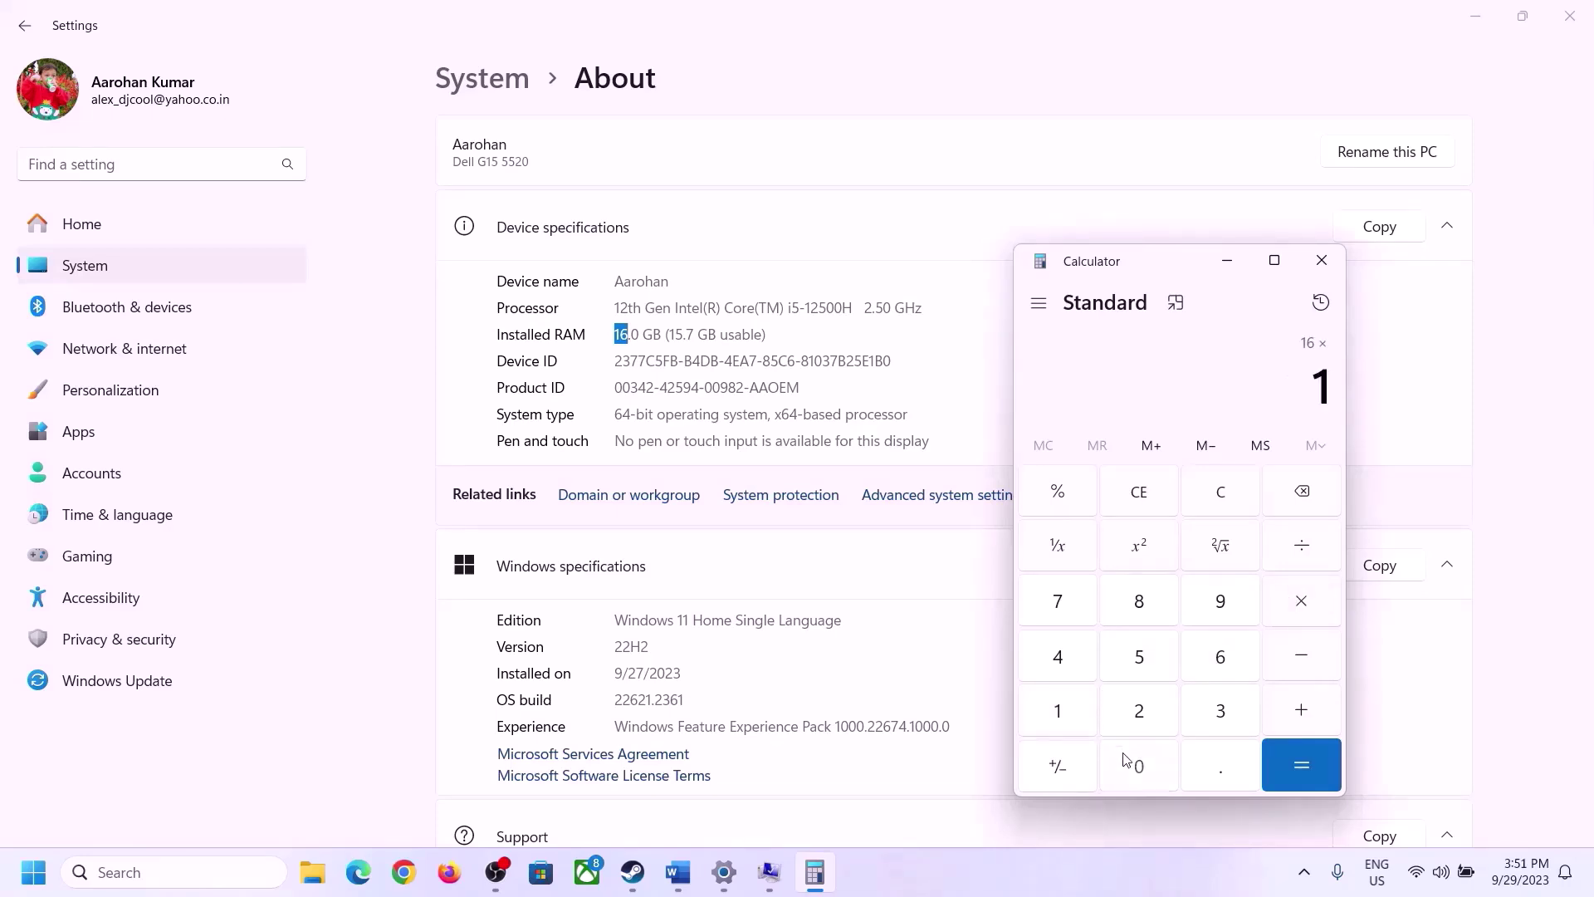
pyautogui.click(1126, 759)
pyautogui.click(1112, 702)
pyautogui.click(1066, 665)
pyautogui.click(1284, 772)
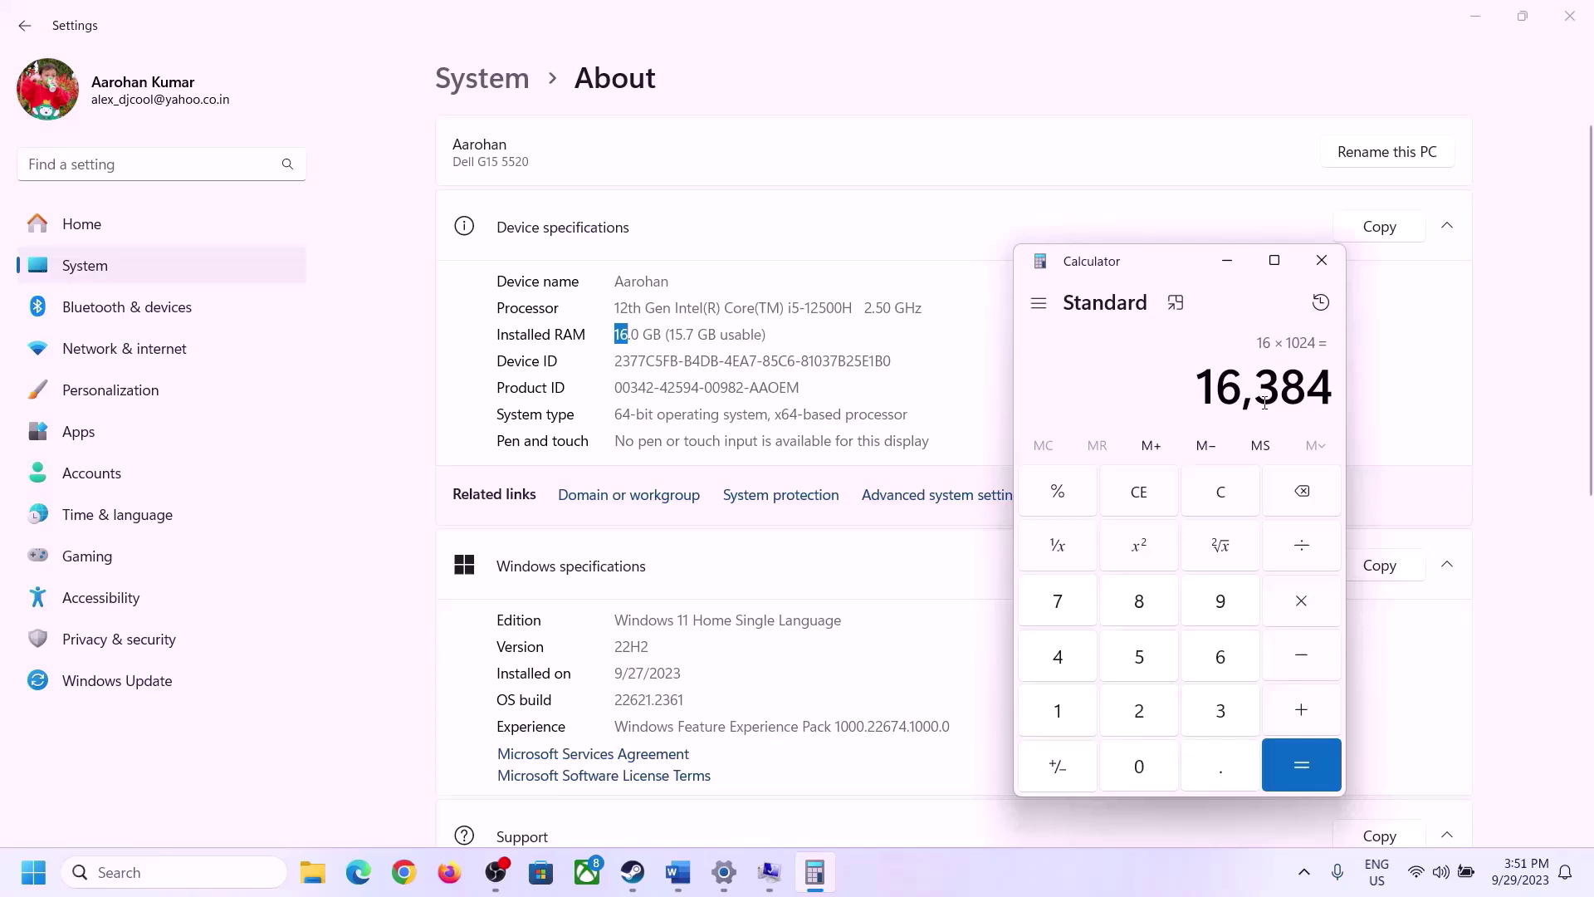
# Multiply the RAM in megabytes by 3, following the Word formula, and enter 49152 MB as the maximum paging file size
pyautogui.click(679, 872)
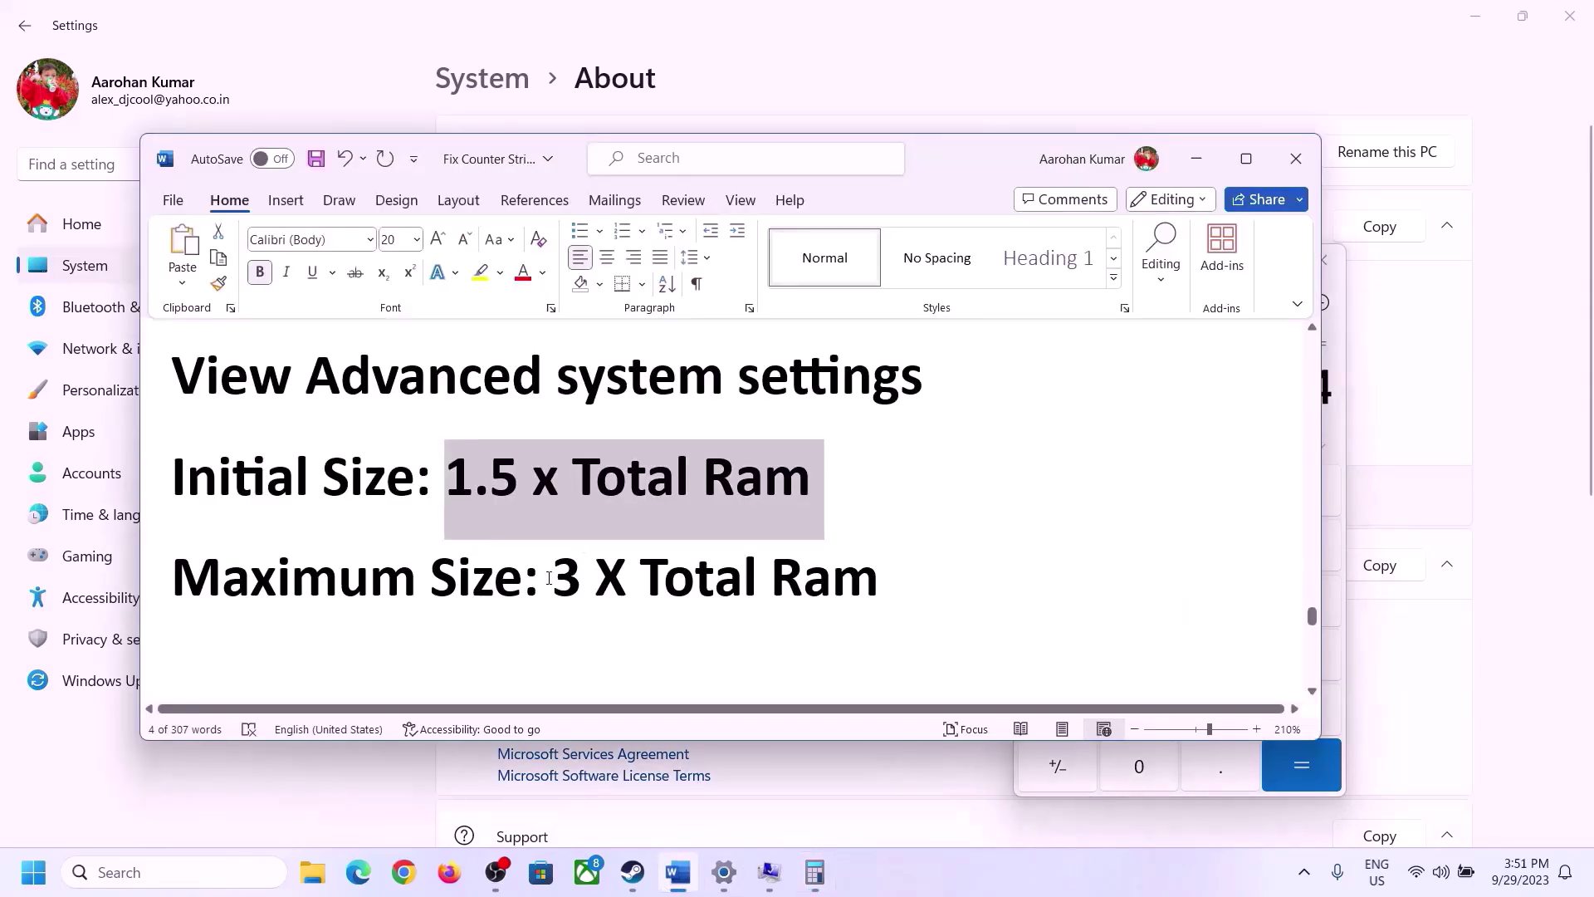
pyautogui.click(814, 872)
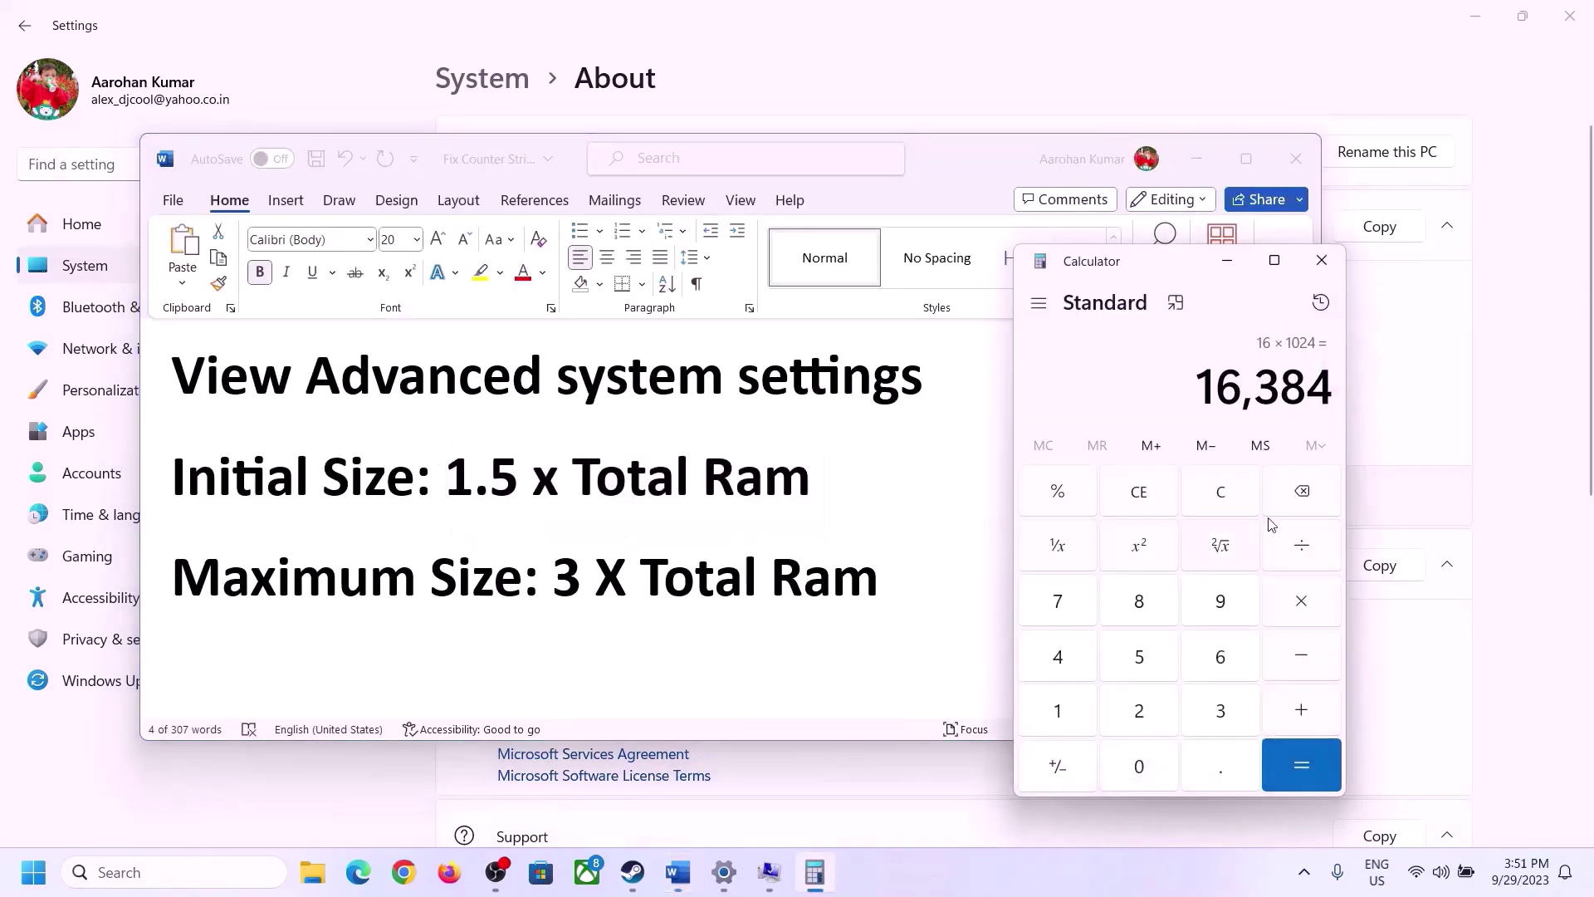
pyautogui.click(1301, 602)
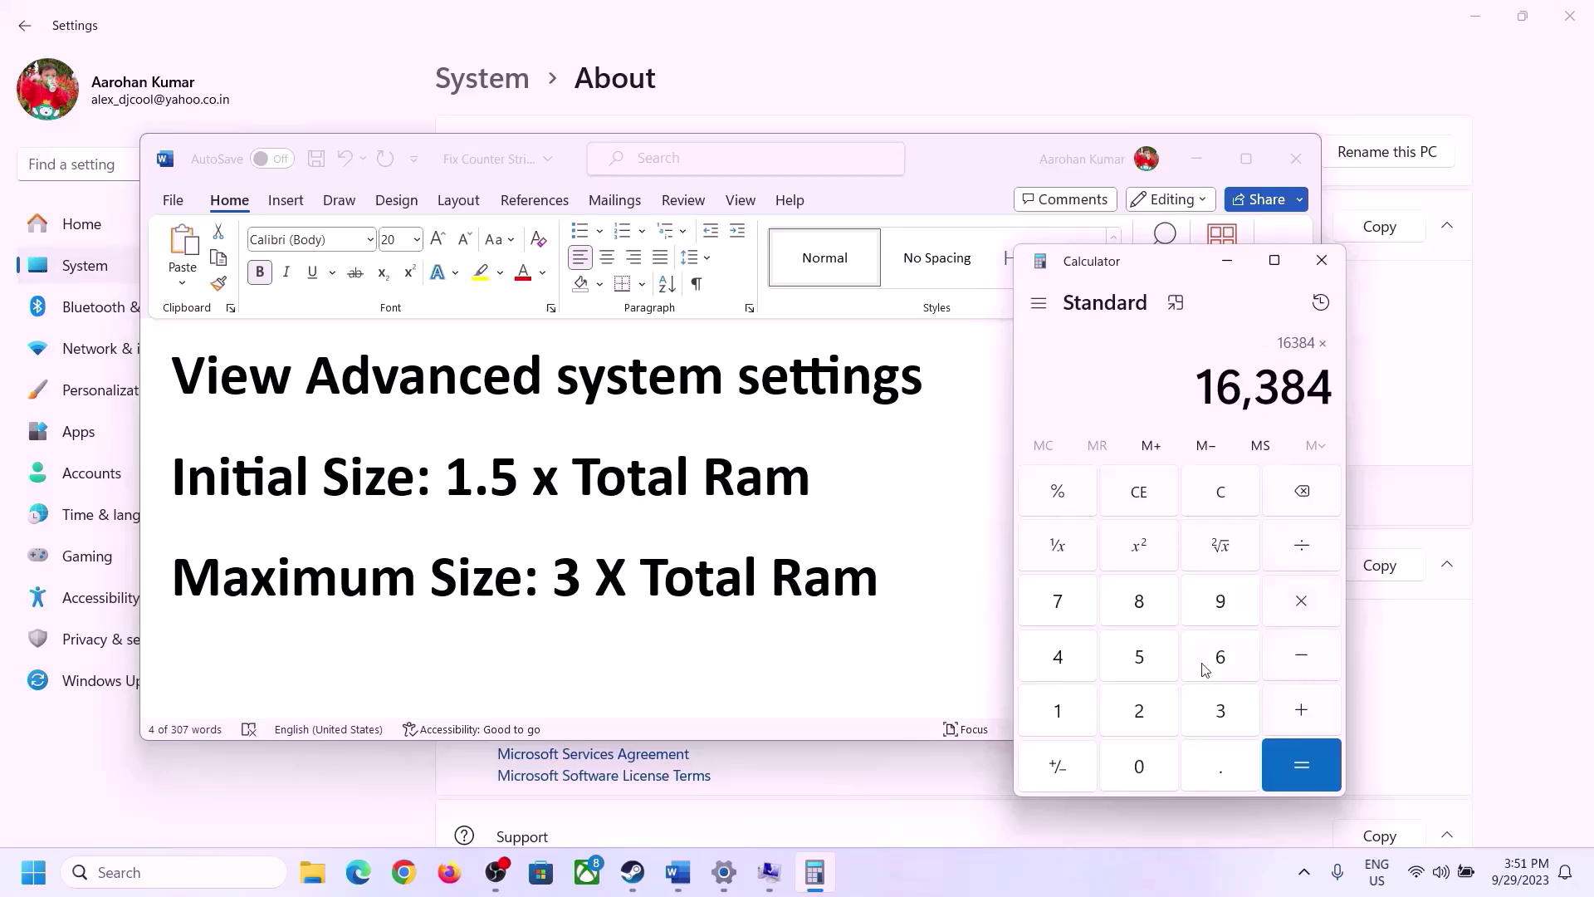
pyautogui.click(1200, 712)
pyautogui.click(1313, 763)
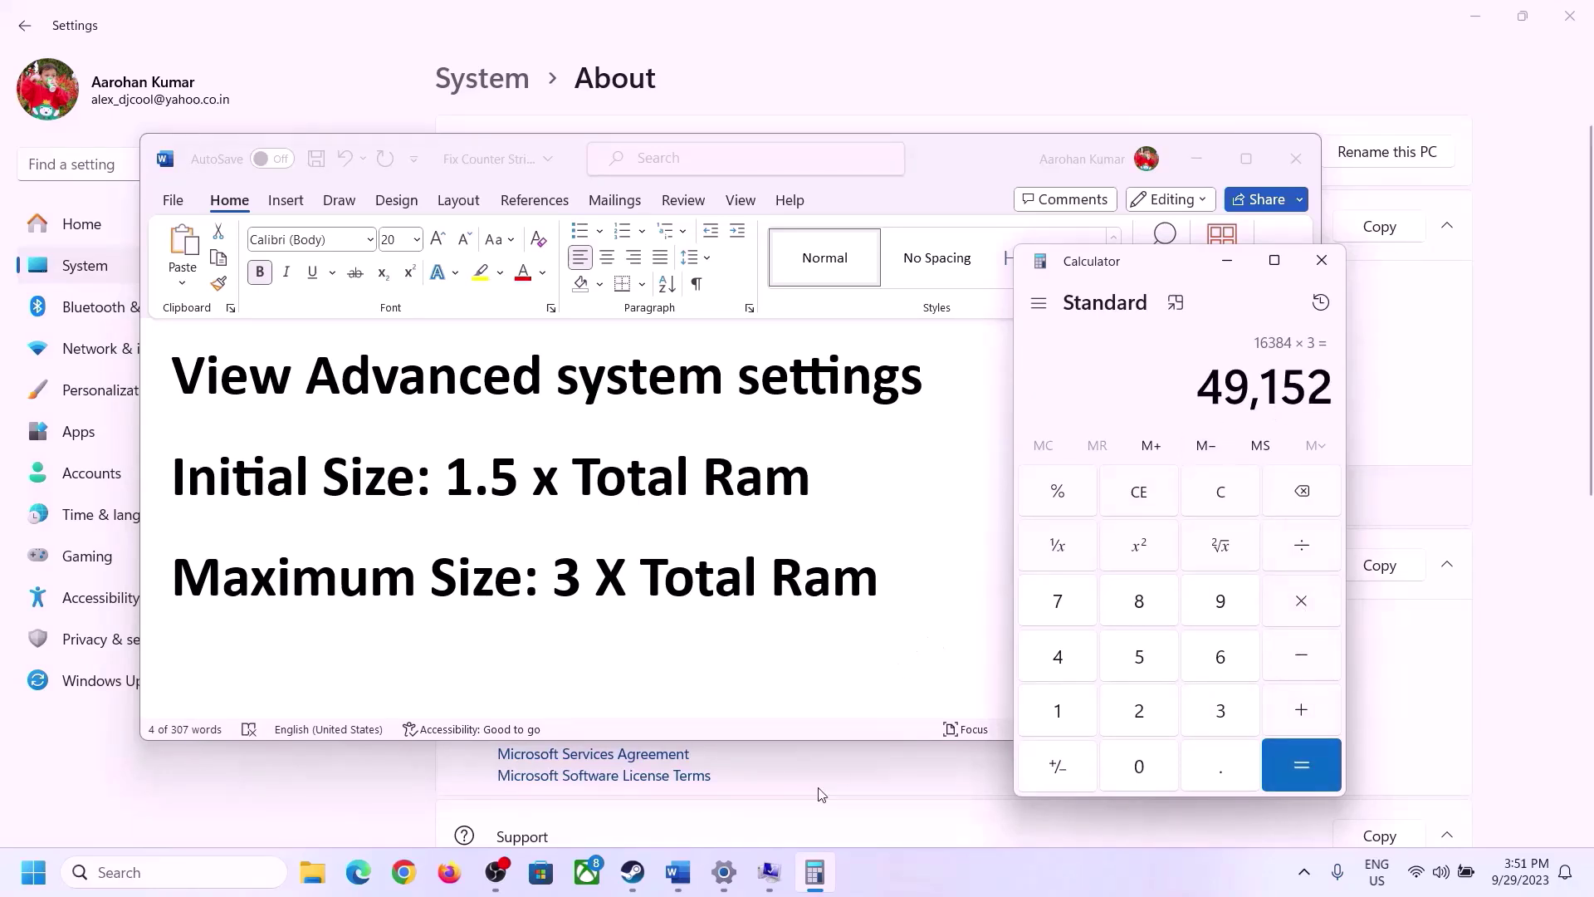
pyautogui.click(777, 868)
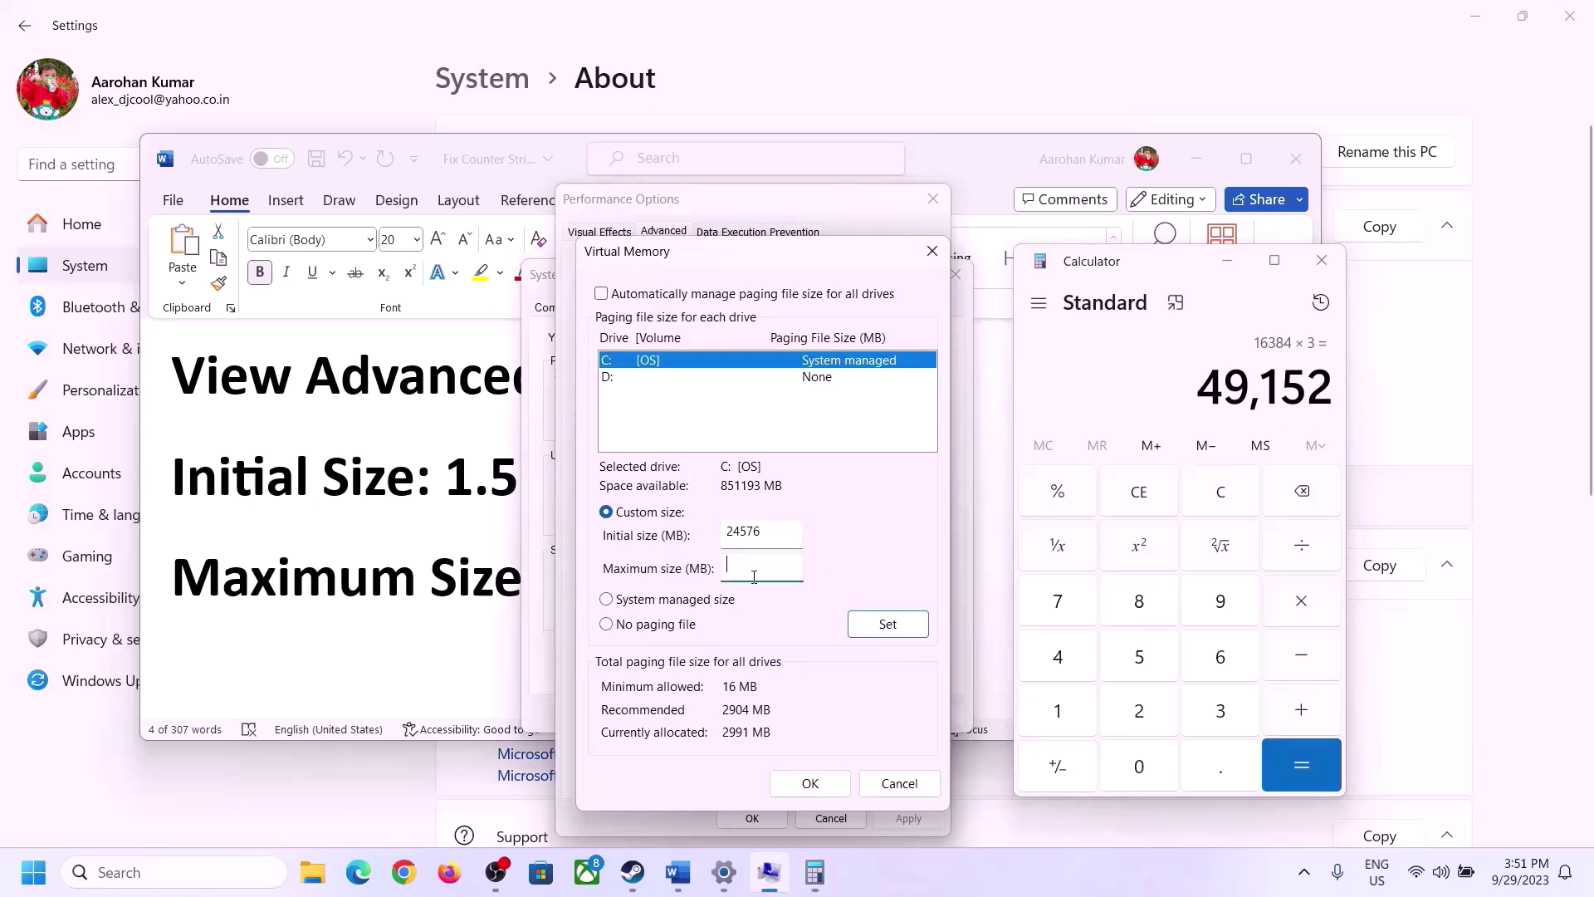
pyautogui.write('49152')
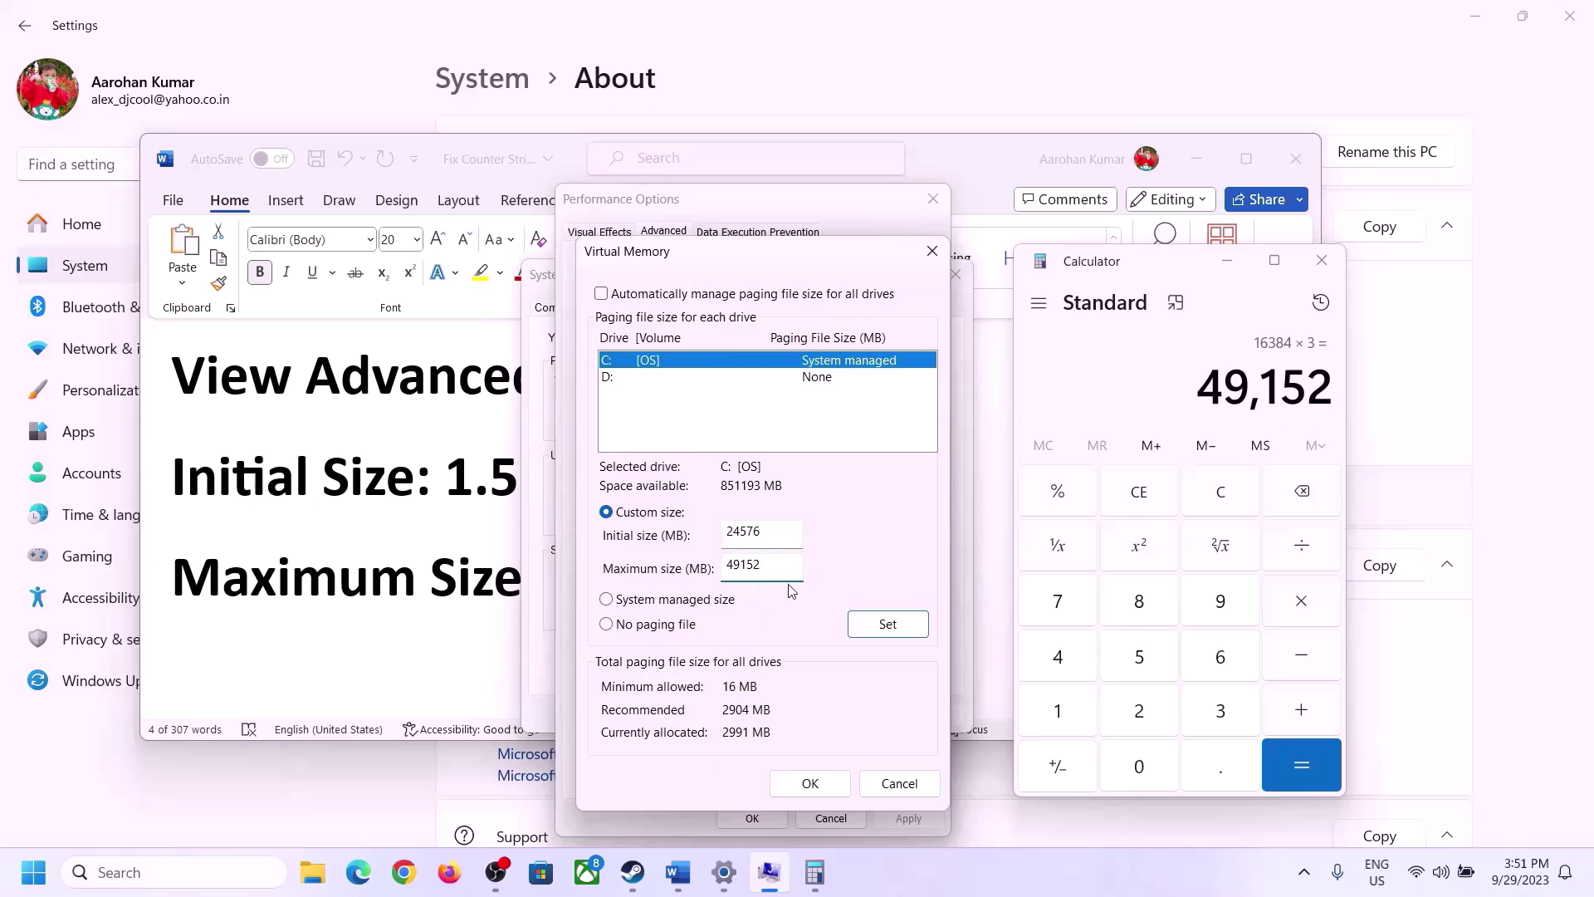
# Set the custom paging file size for drive C:, confirm the open system dialogs, and dismiss the restart prompt without restarting
pyautogui.click(887, 628)
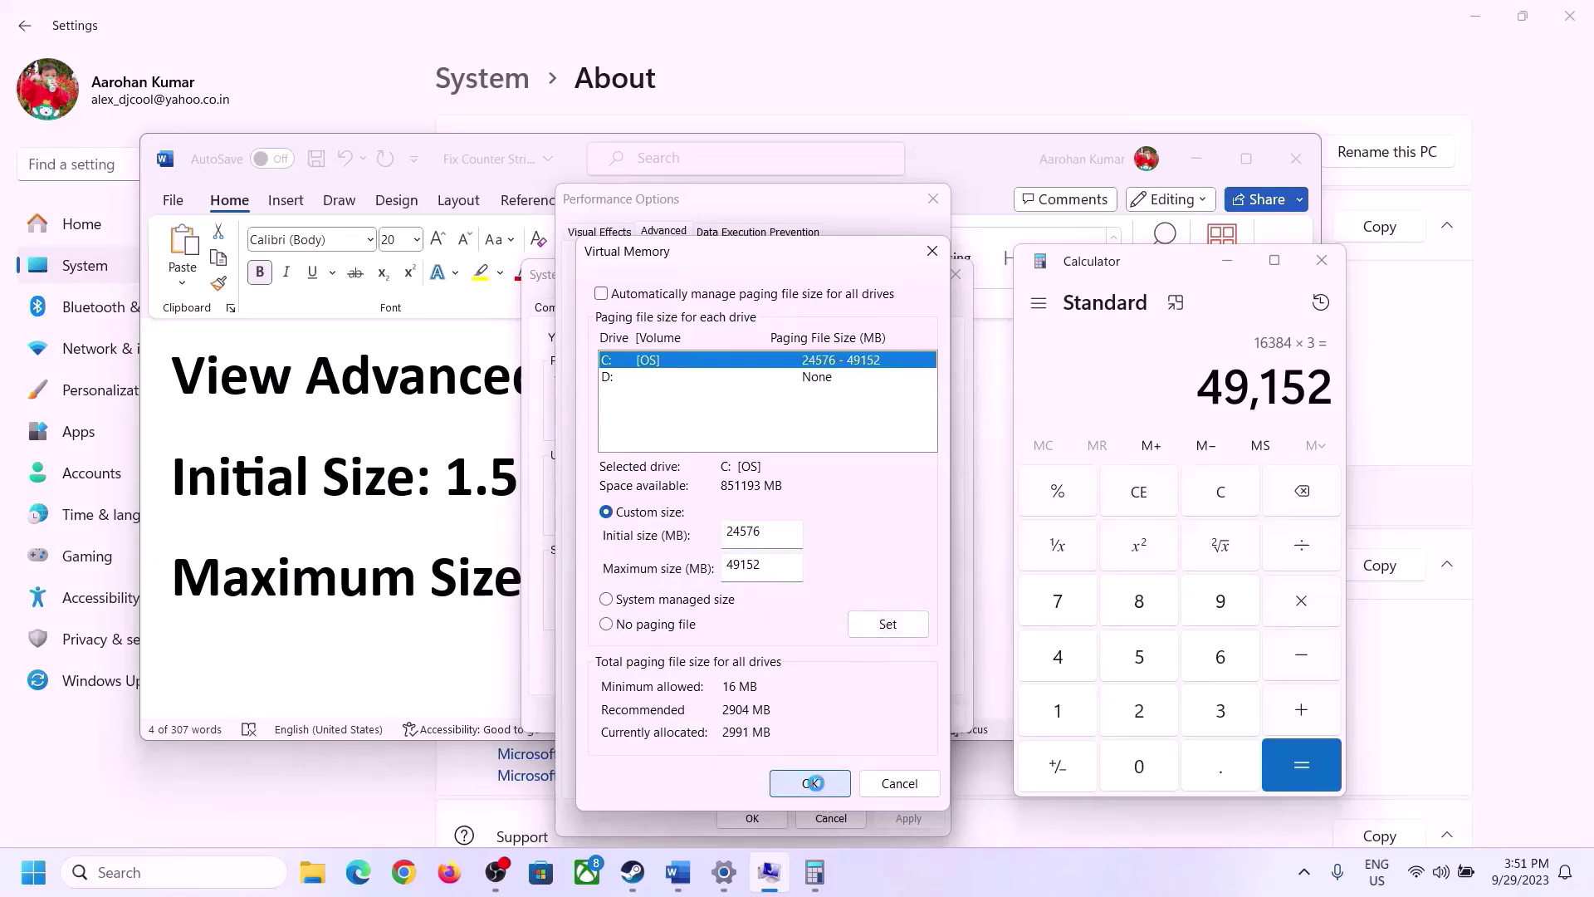
pyautogui.click(818, 785)
pyautogui.click(987, 512)
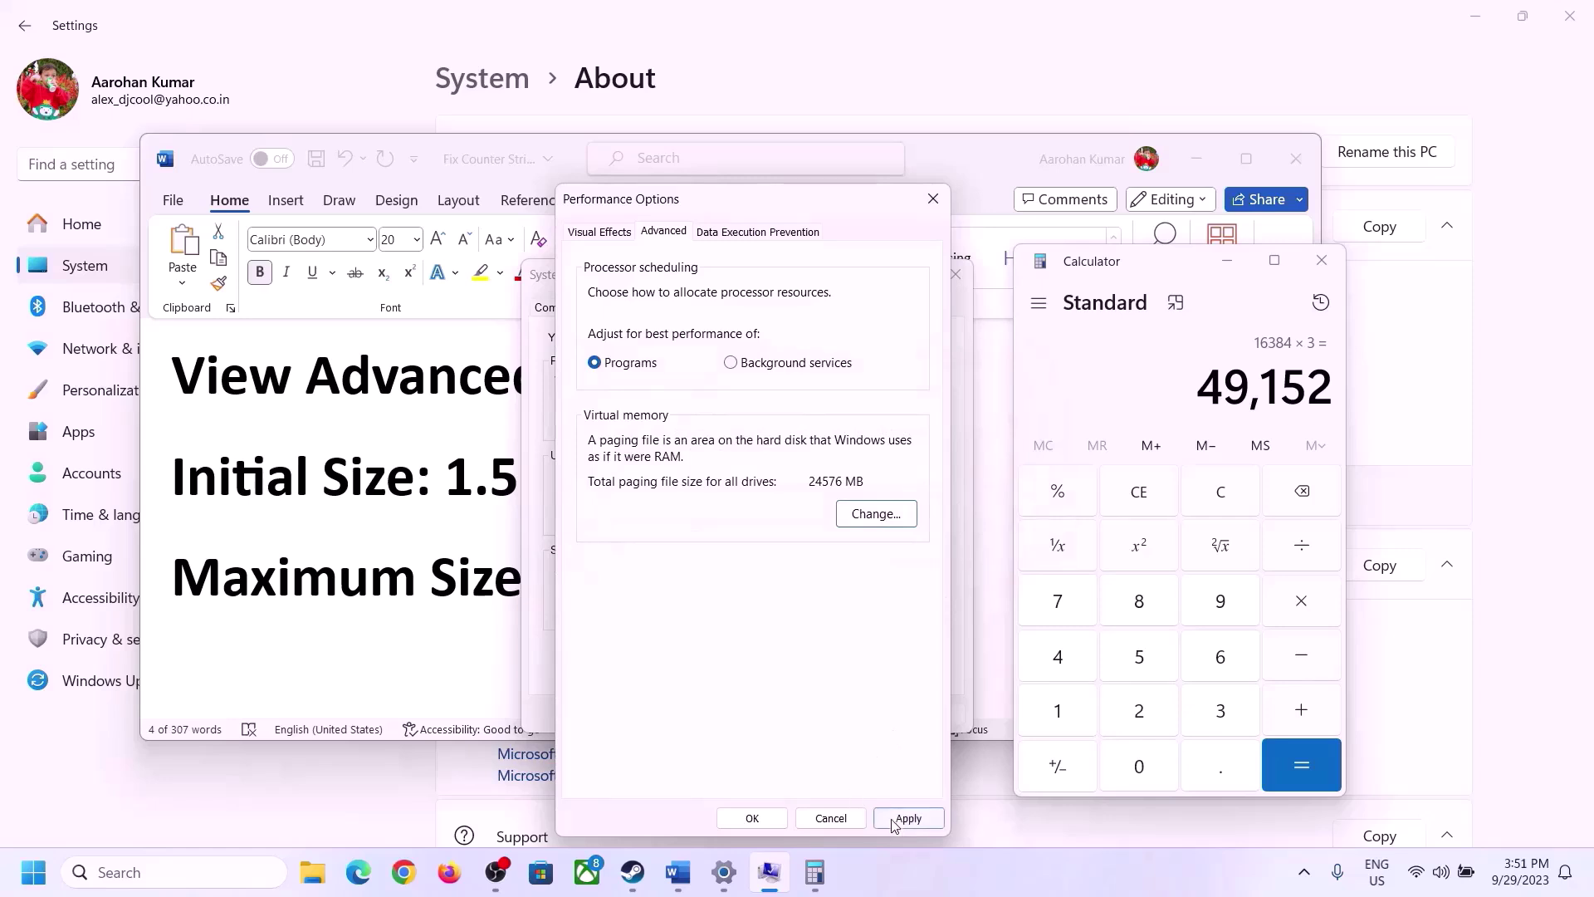
pyautogui.click(752, 818)
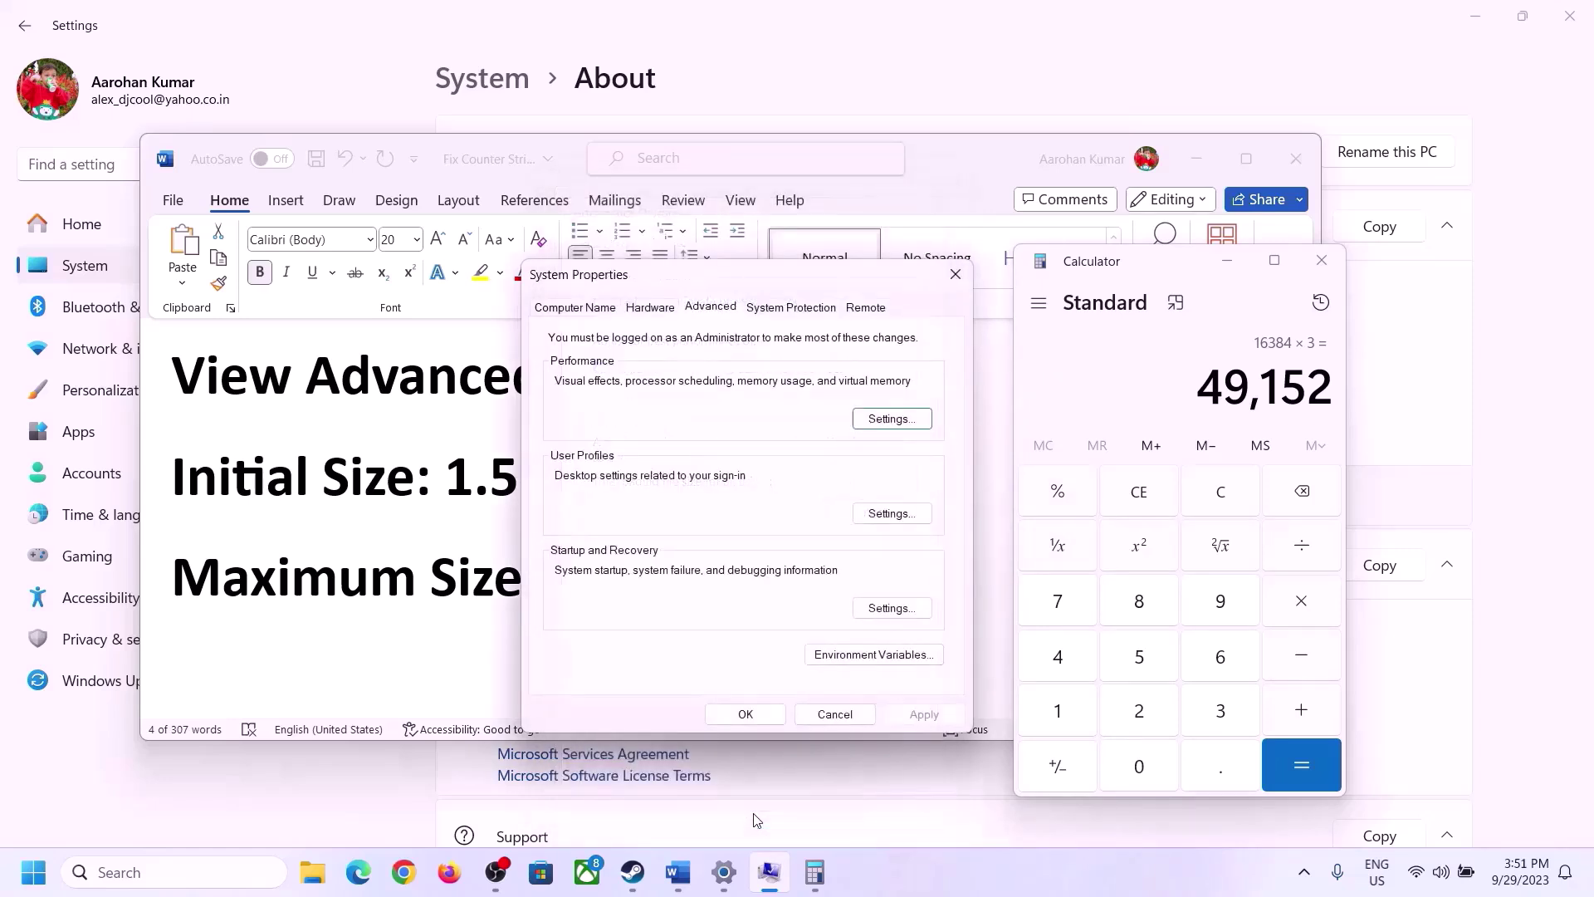
pyautogui.click(772, 713)
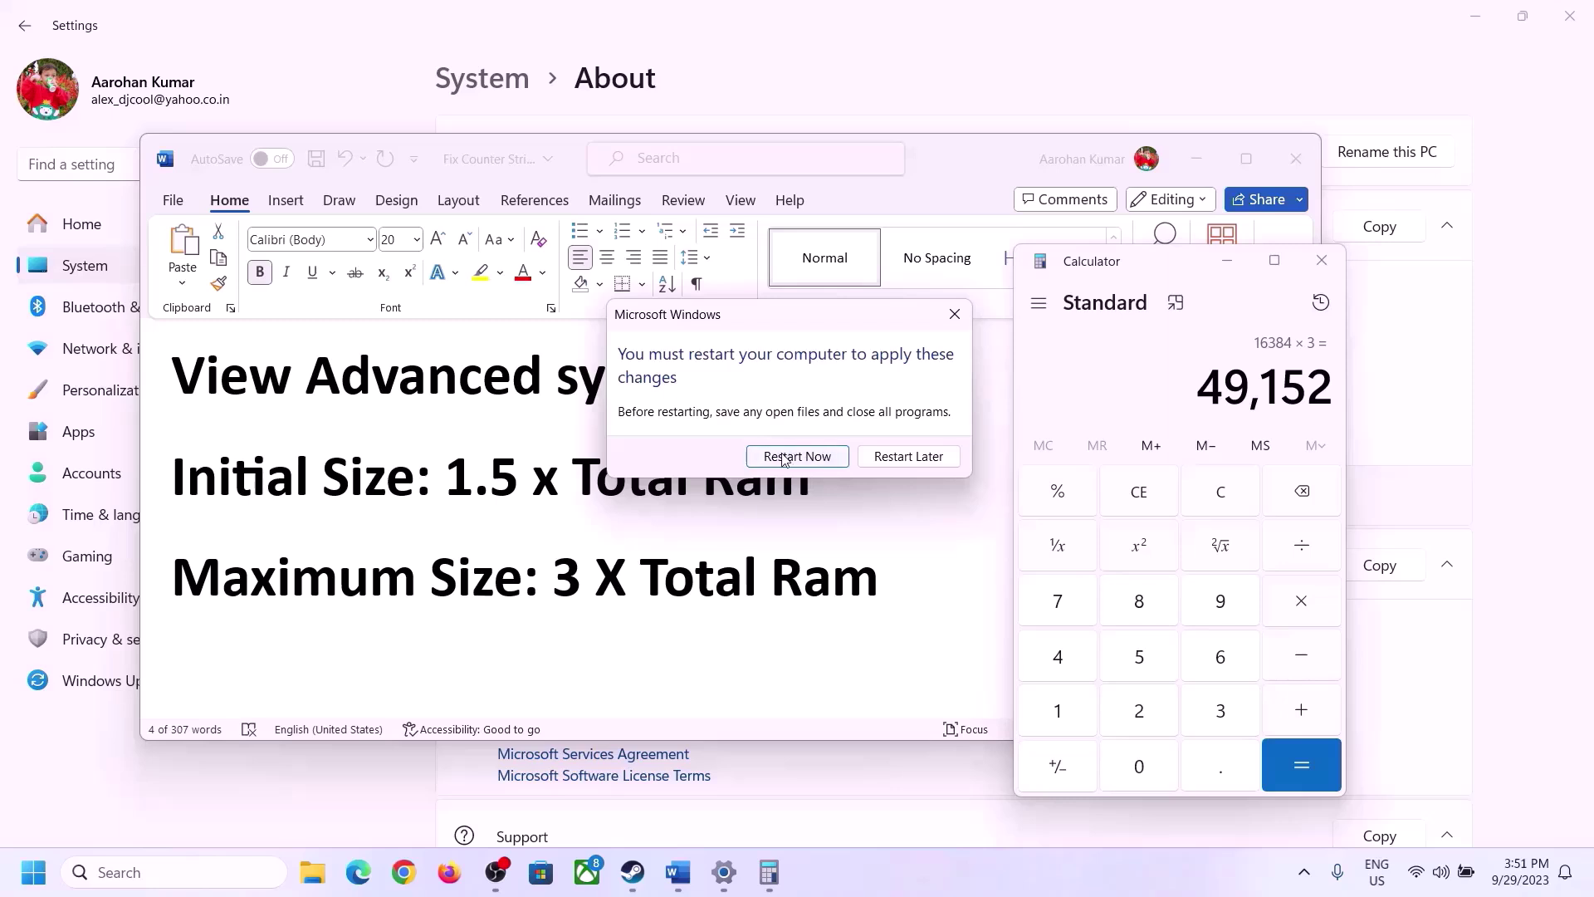
pyautogui.click(954, 313)
# Go to Step 11 in the Word troubleshooting notes and highlight "Update BIOS"
pyautogui.click(1045, 869)
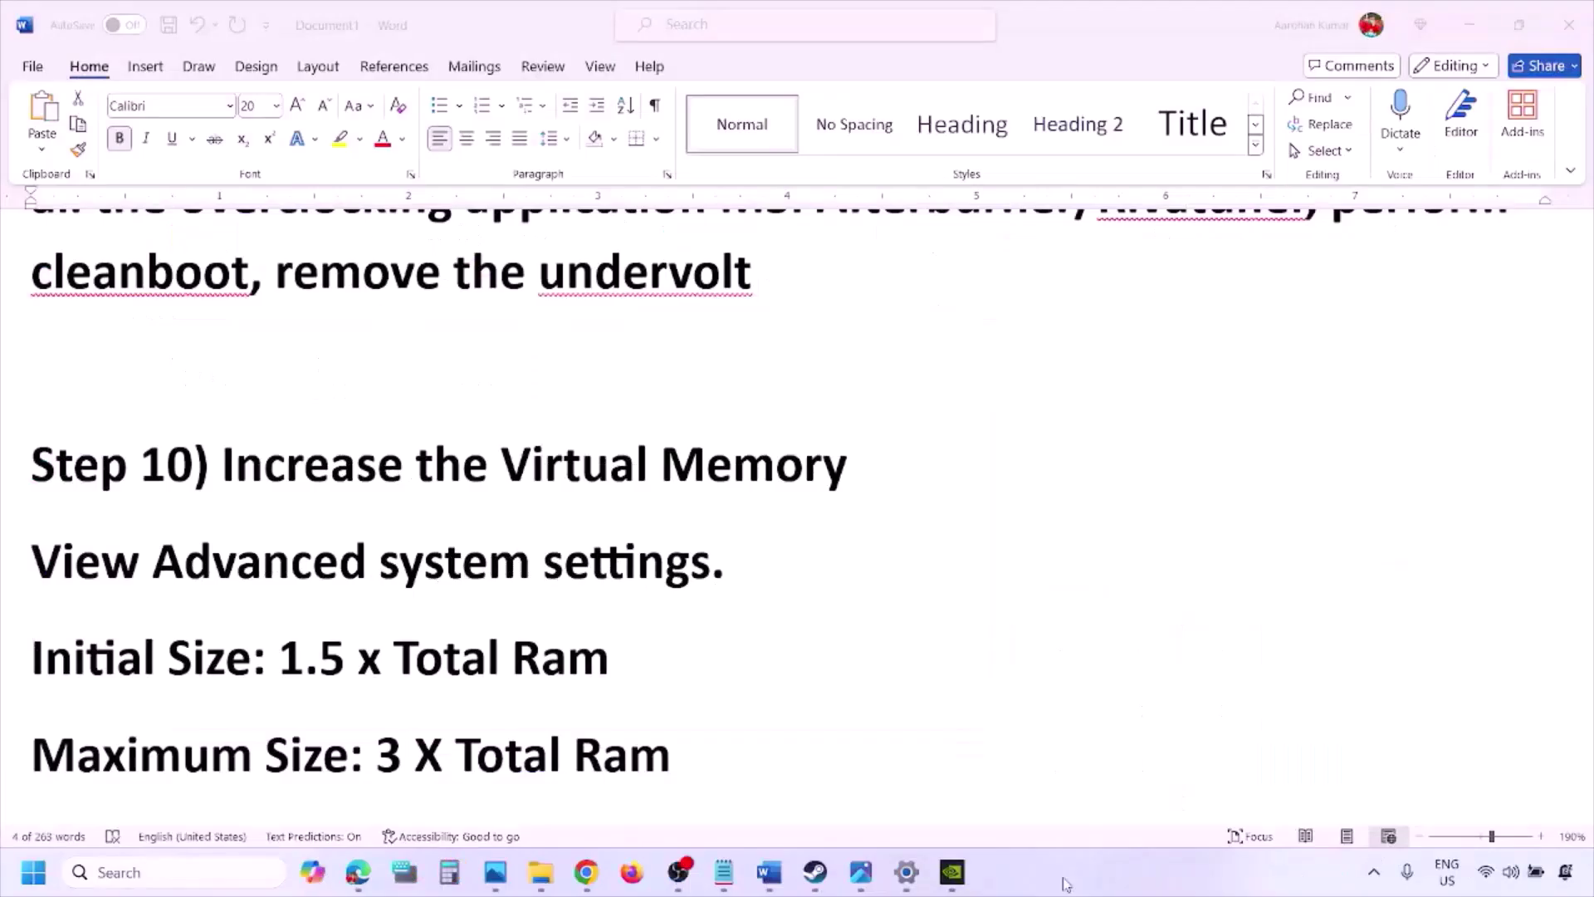
pyautogui.scroll(-5, 549, 596)
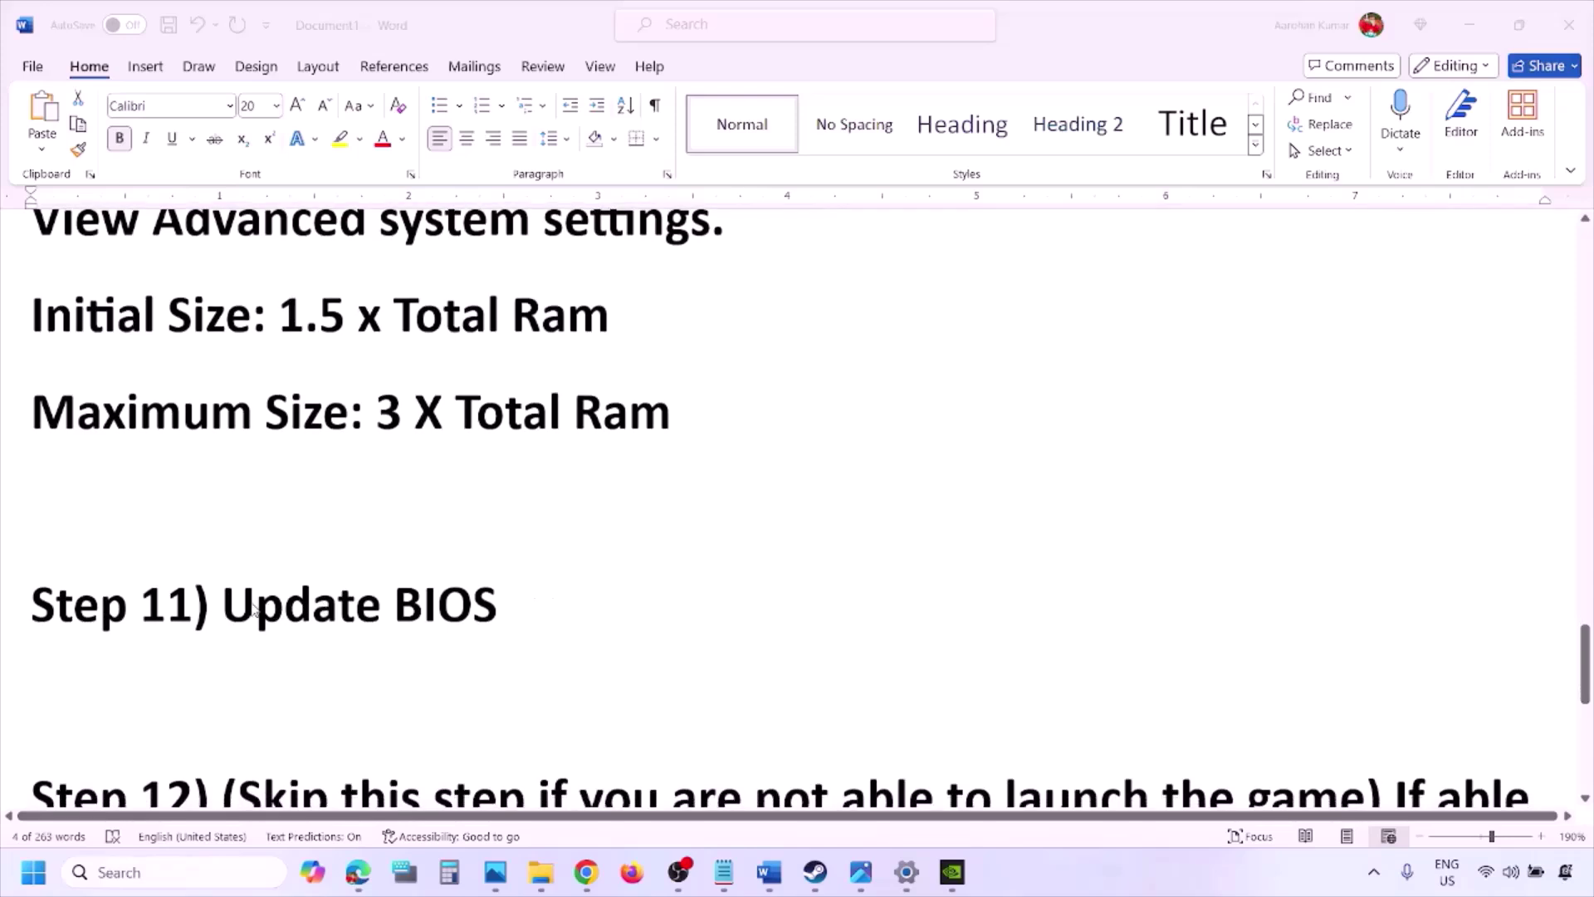
pyautogui.click(253, 609)
pyautogui.moveTo(222, 607); pyautogui.dragTo(537, 604)
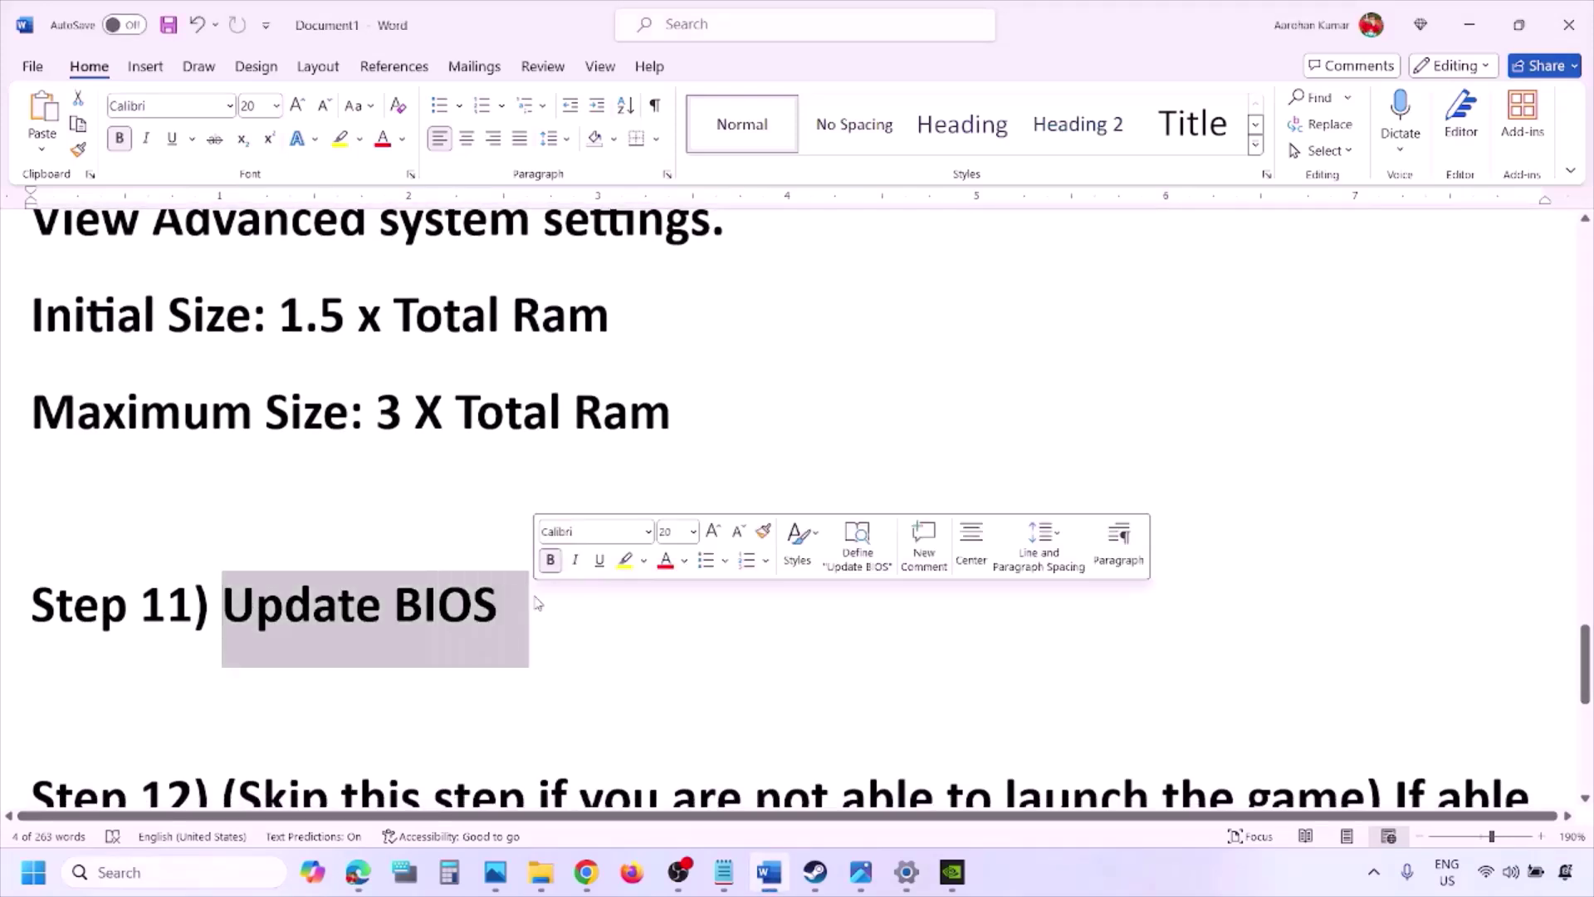
pyautogui.click(537, 603)
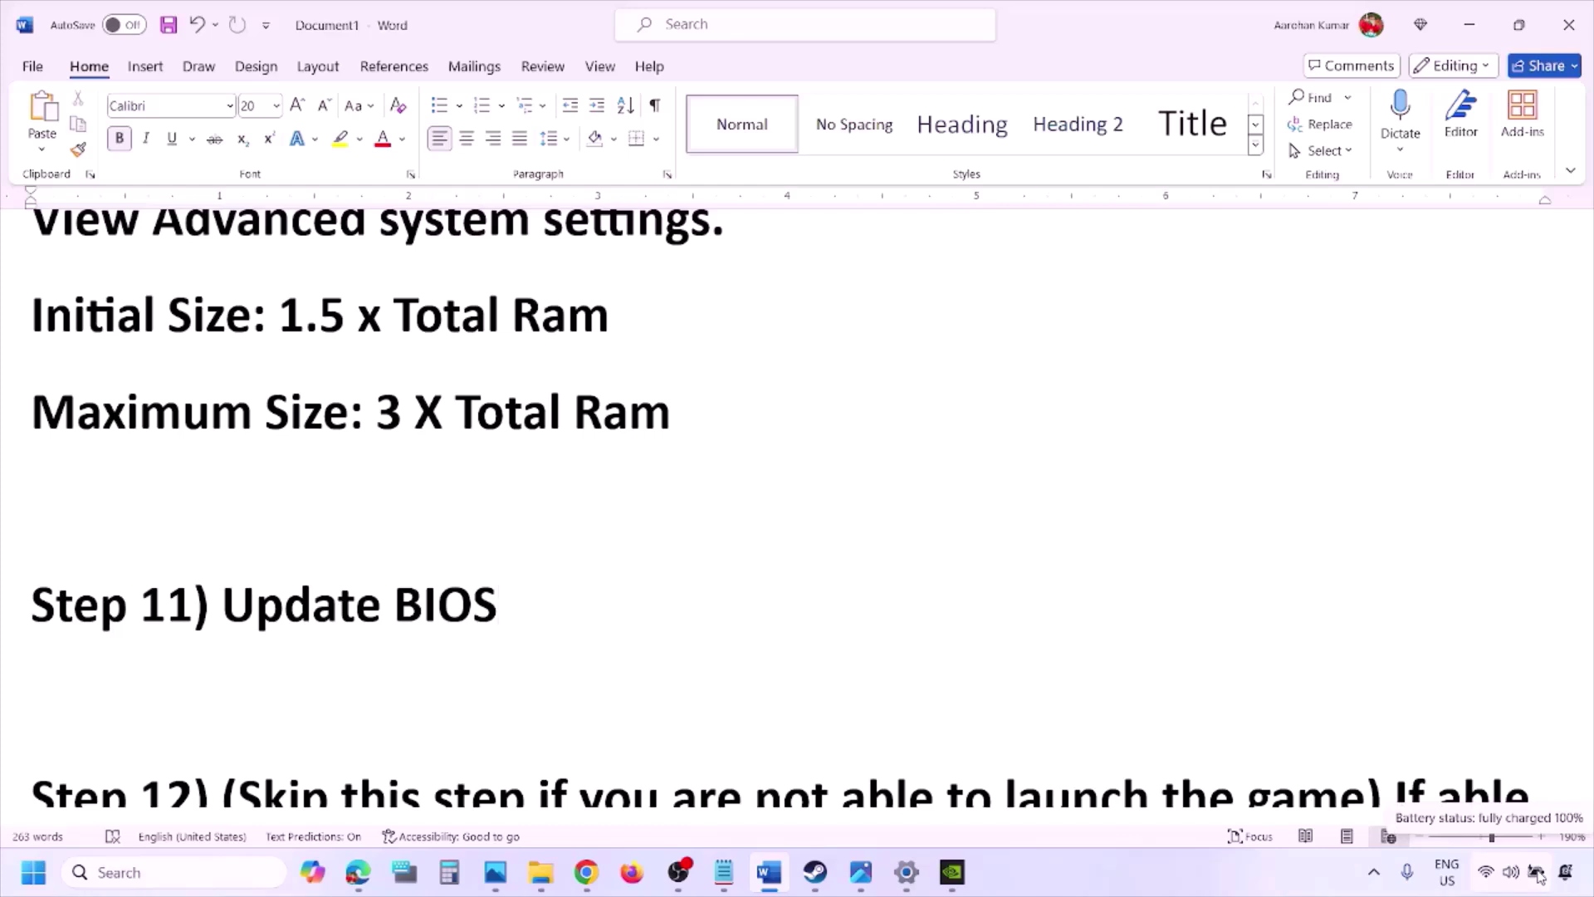
pyautogui.click(1253, 873)
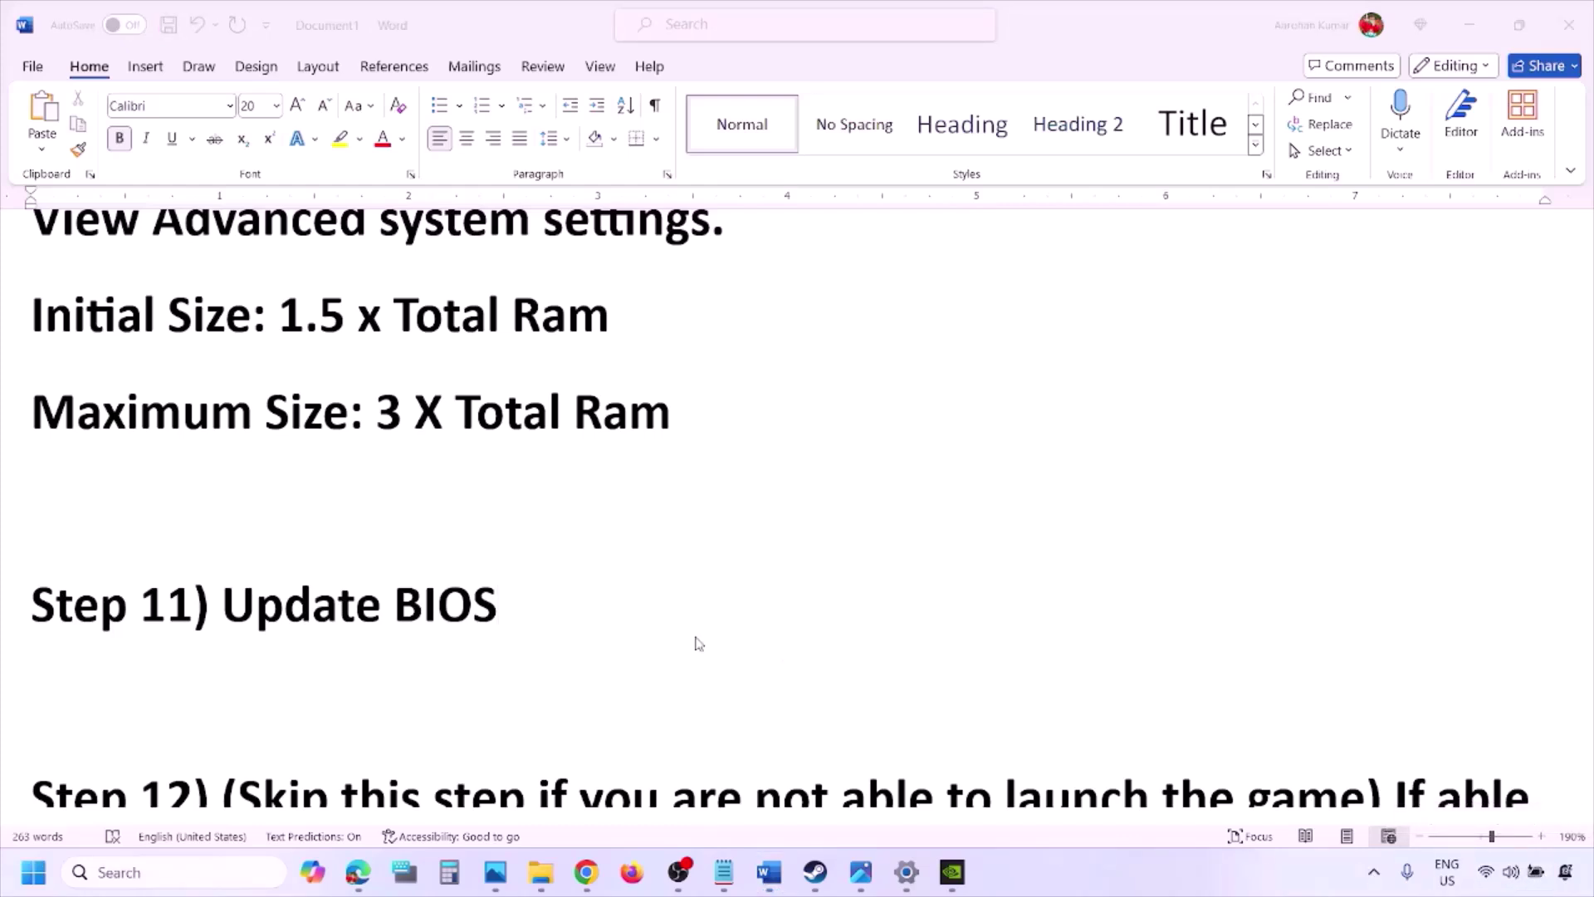
# Go through Step 12 in the Word notes, highlighting the advice on Windowed mode, lower video settings and medium/low quality
pyautogui.scroll(-5, 697, 644)
pyautogui.hotkey('alt', 'Tab')
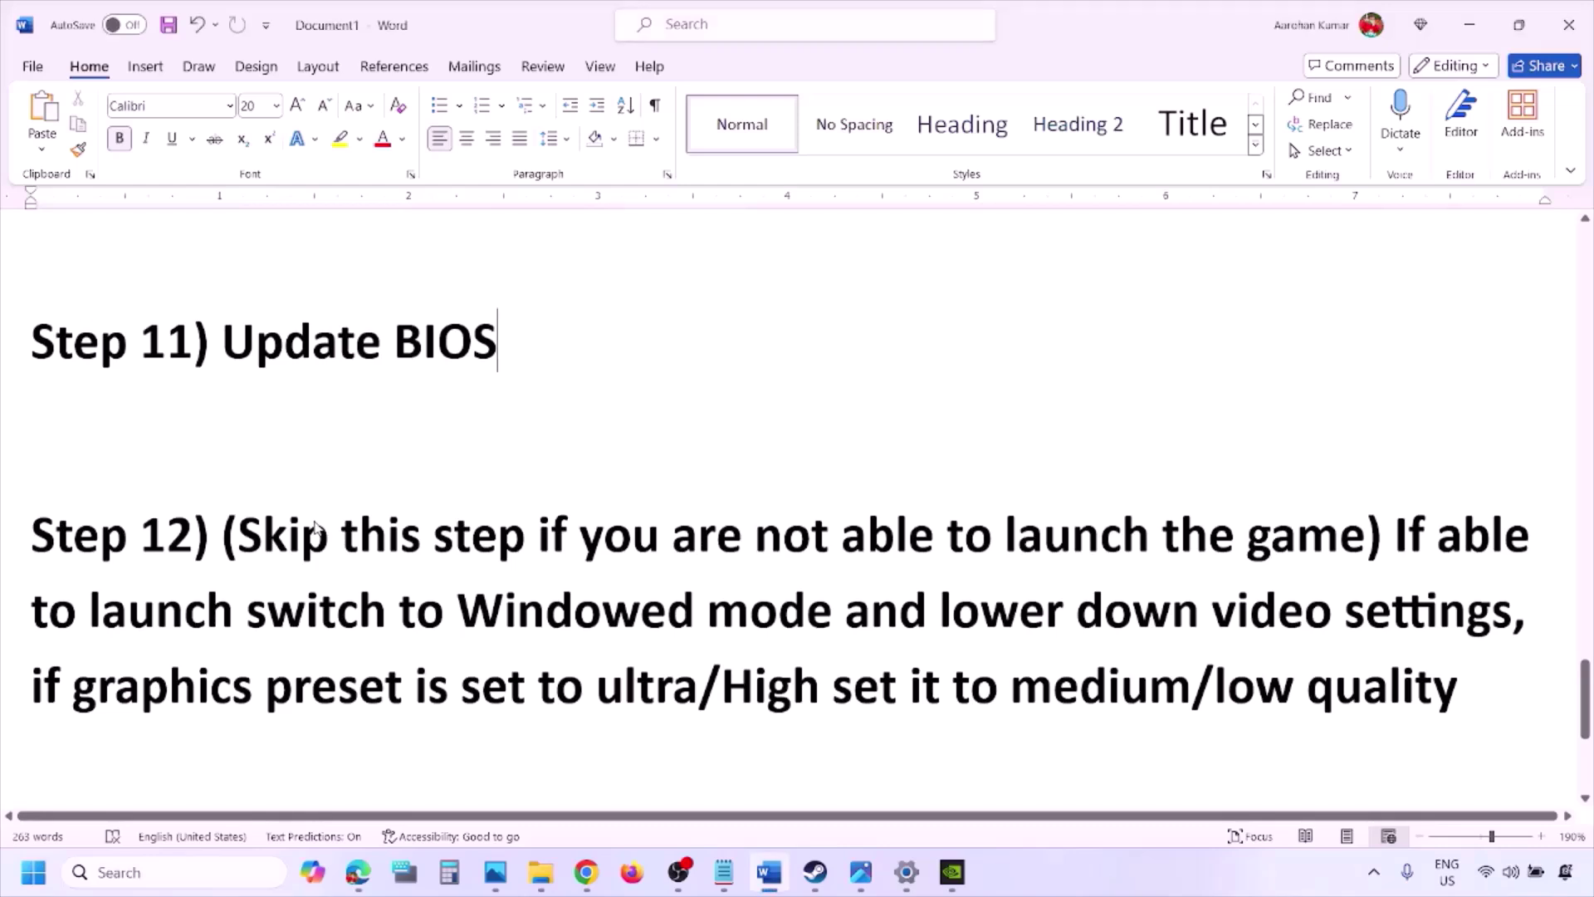
pyautogui.moveTo(240, 538); pyautogui.dragTo(1514, 615)
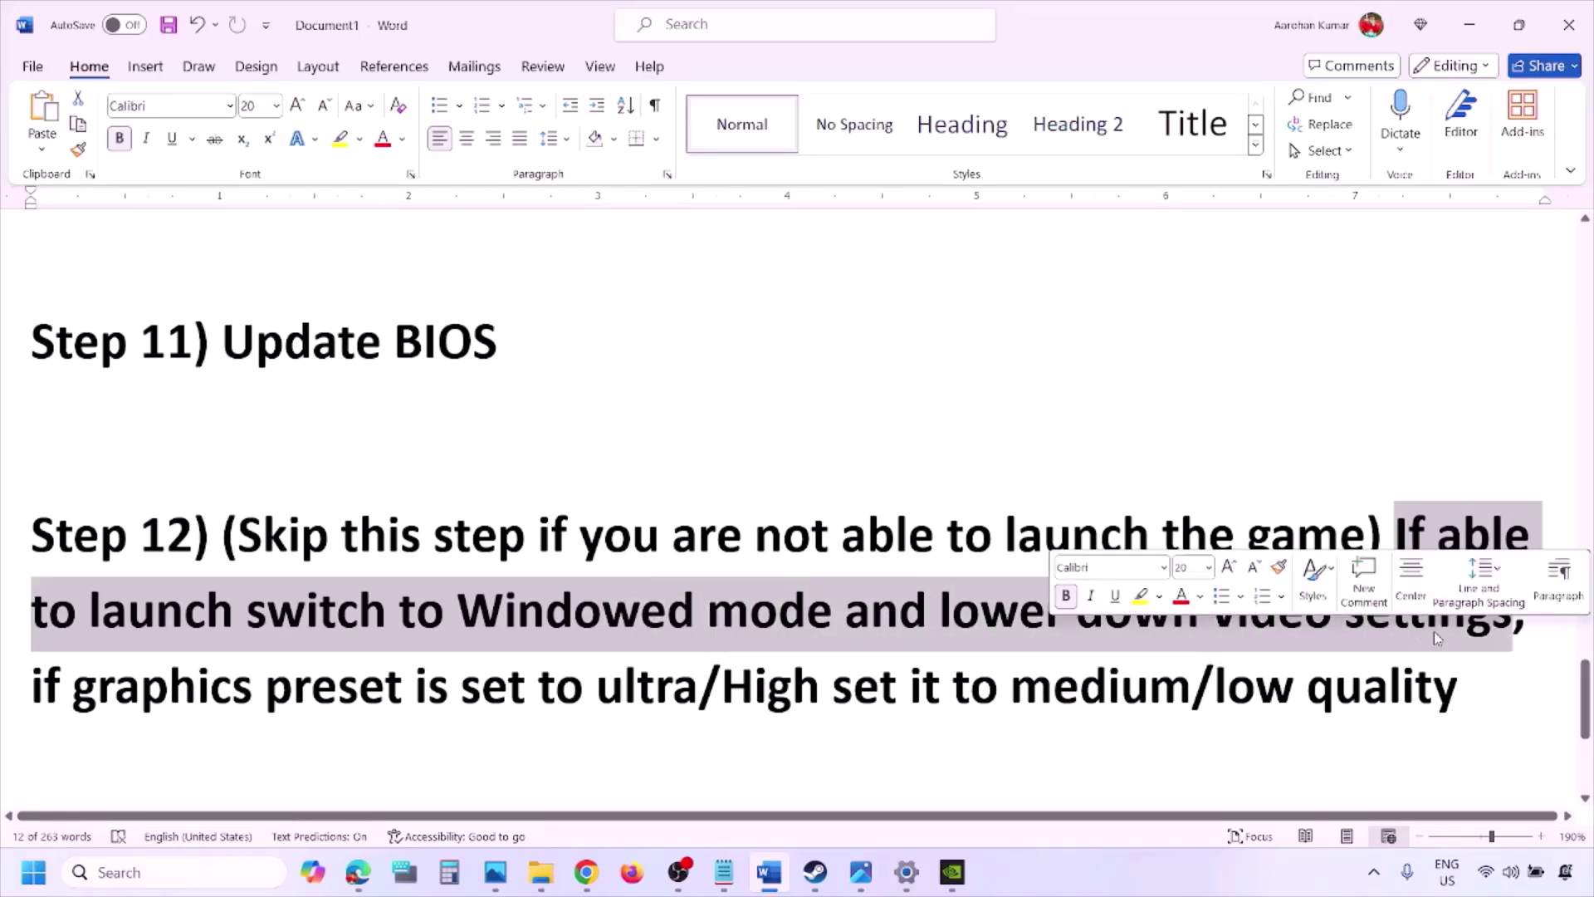
pyautogui.moveTo(104, 689); pyautogui.dragTo(860, 701)
pyautogui.click(969, 698)
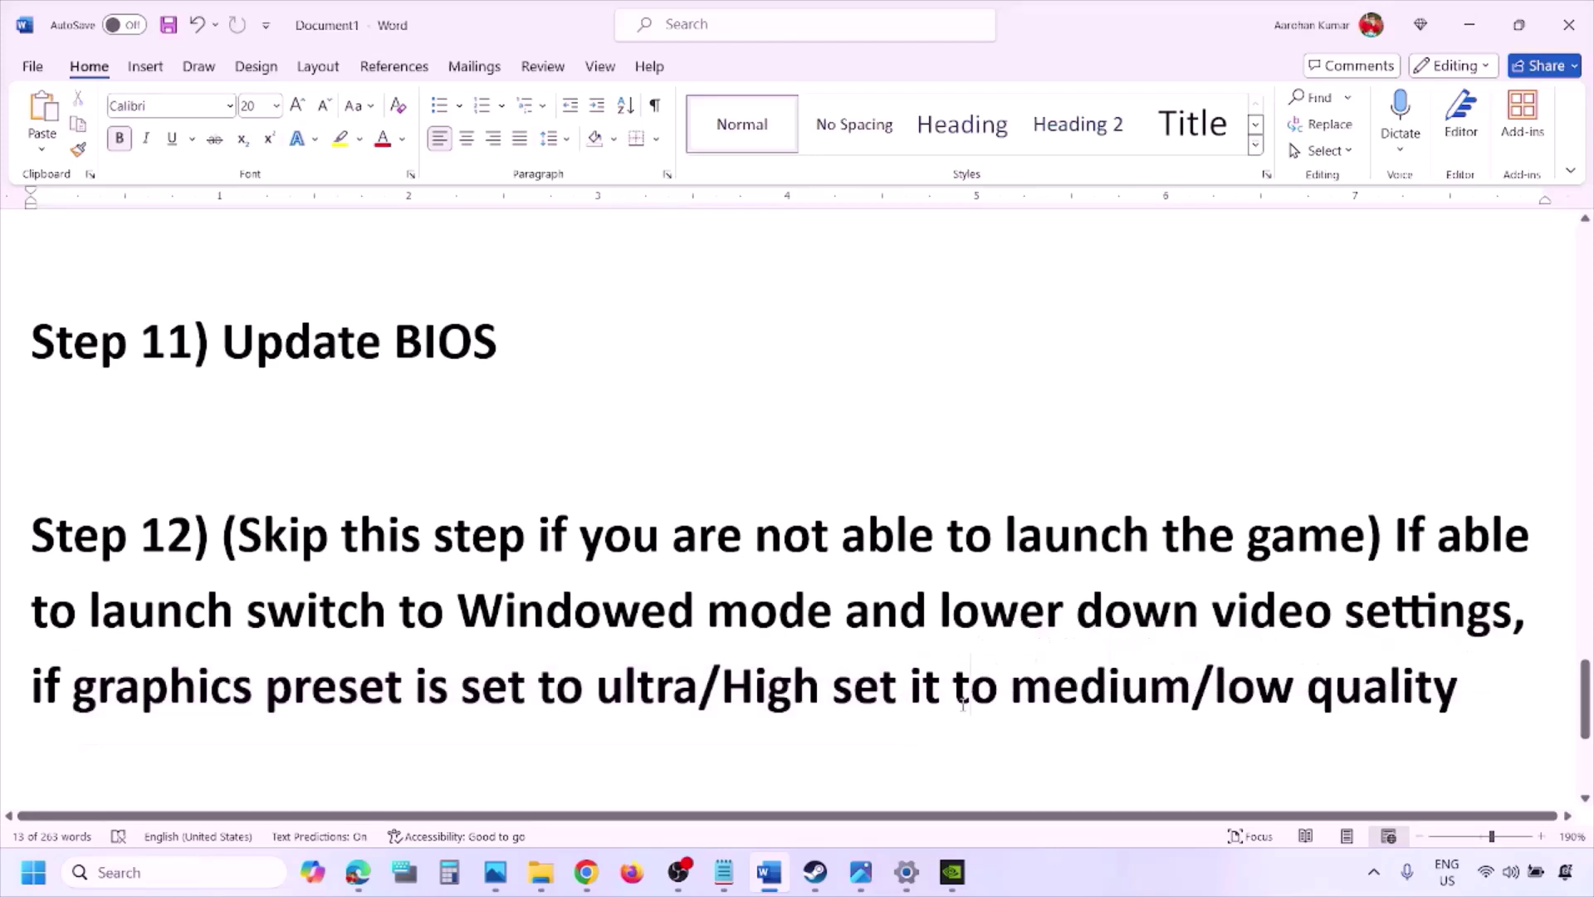
pyautogui.moveTo(1013, 689); pyautogui.dragTo(1342, 674)
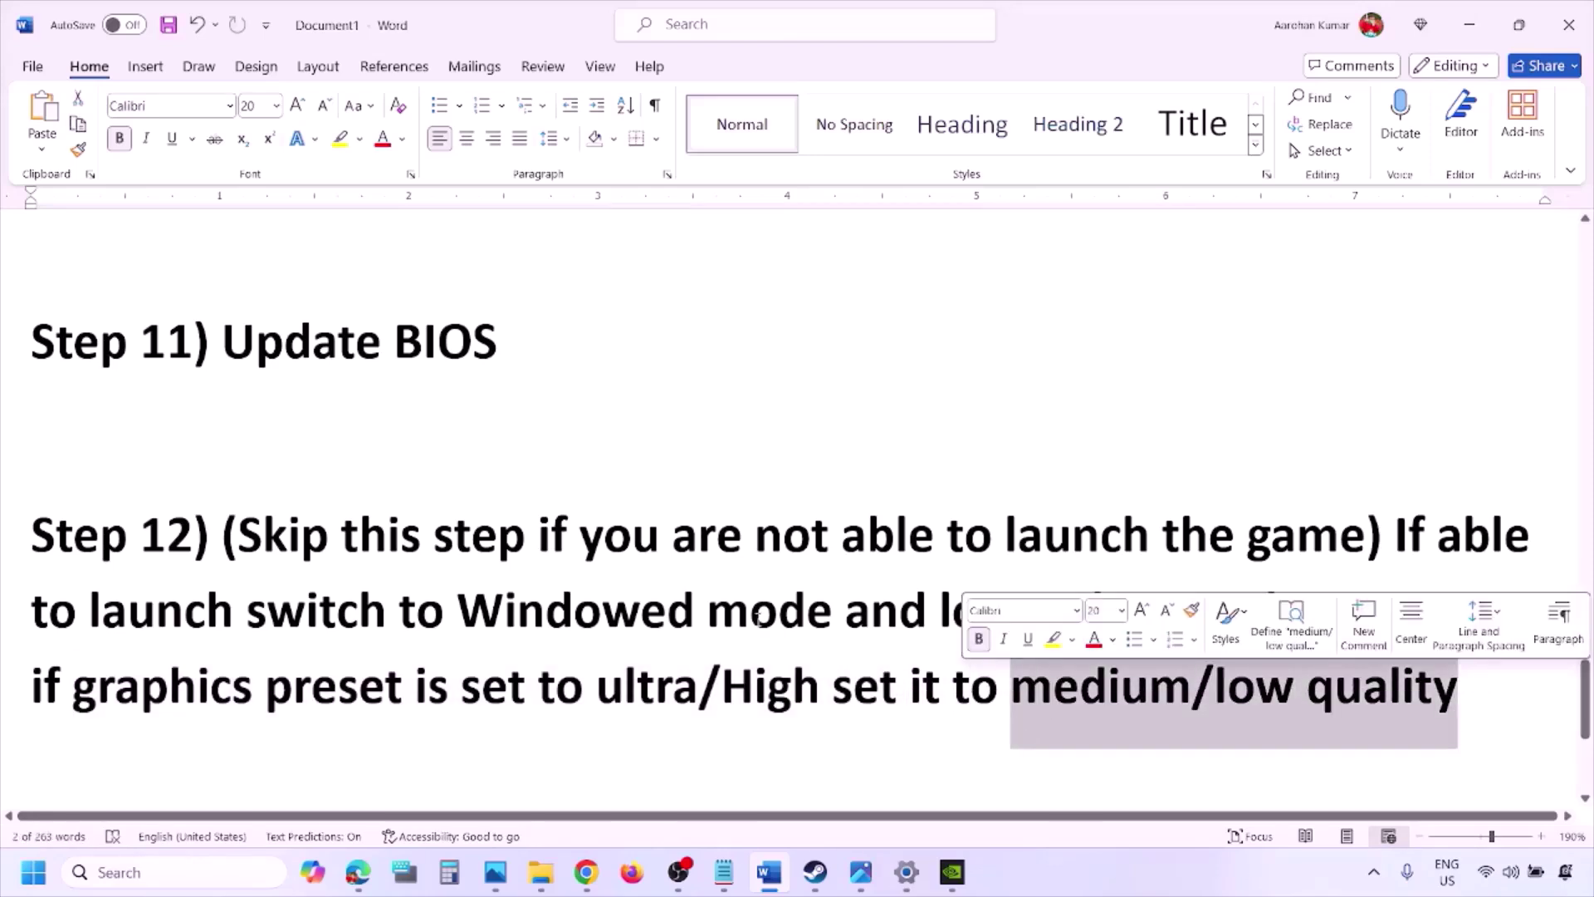
pyautogui.click(754, 616)
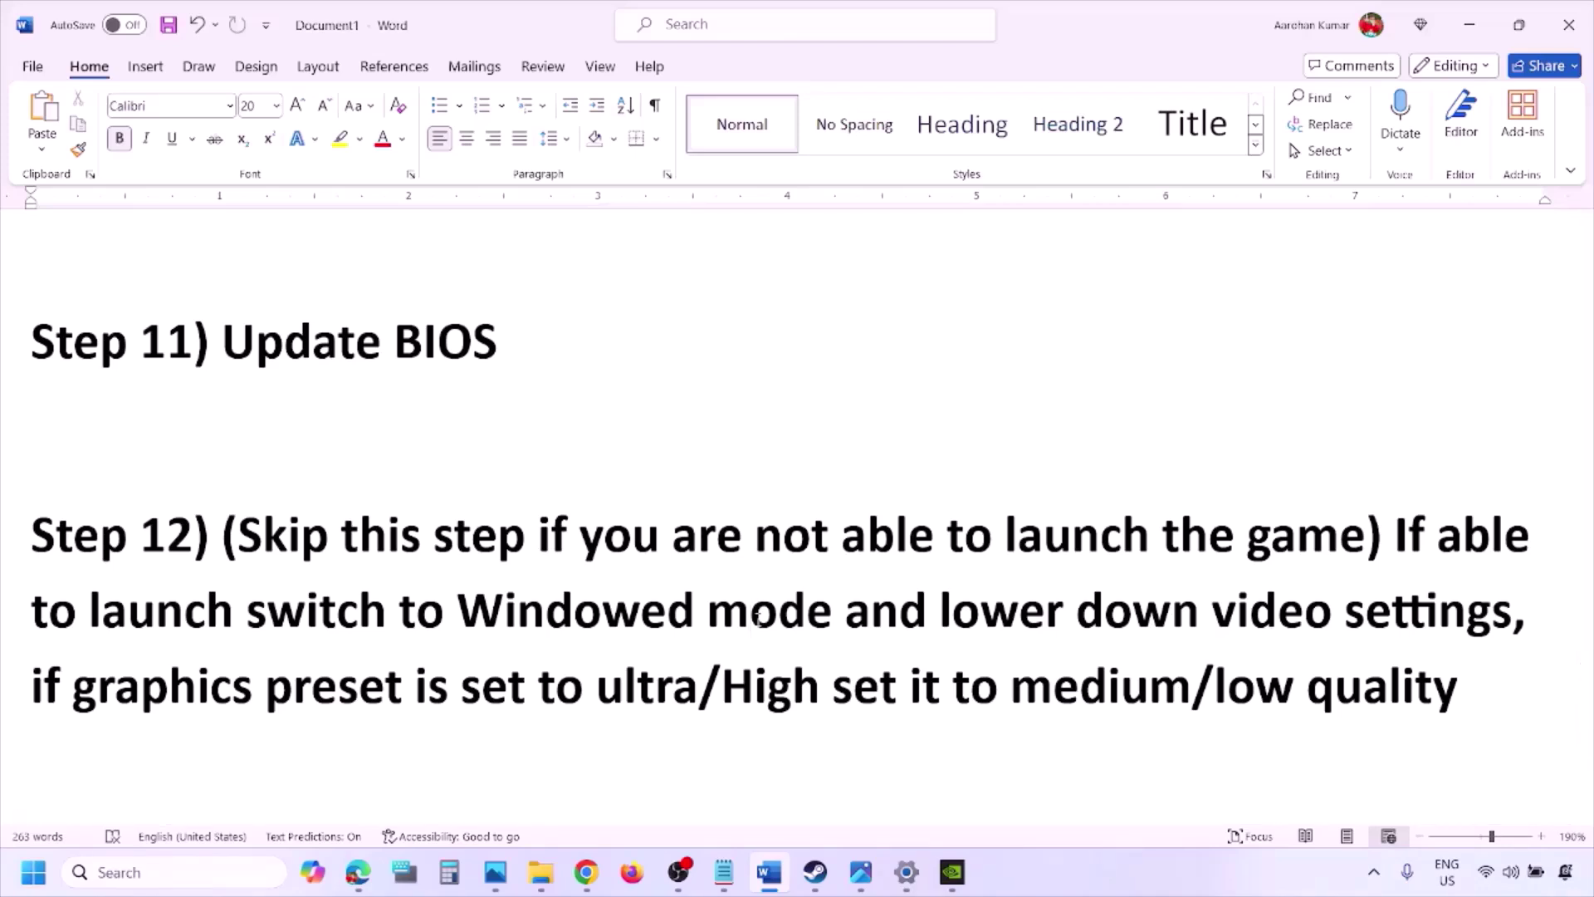
pyautogui.moveTo(477, 538); pyautogui.dragTo(984, 691)
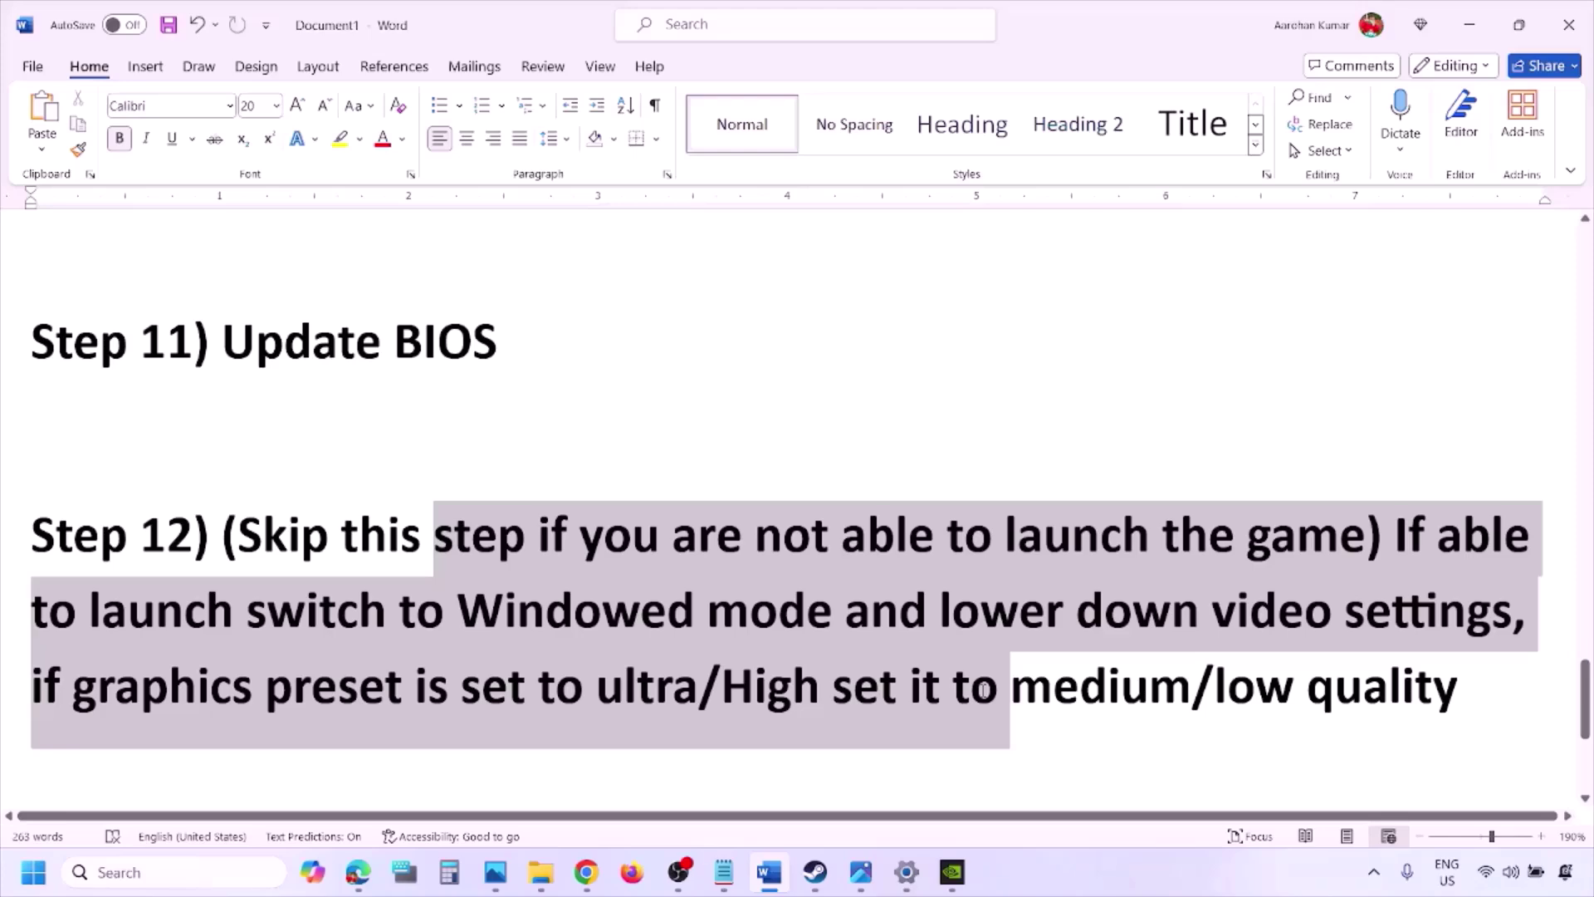
pyautogui.click(1065, 869)
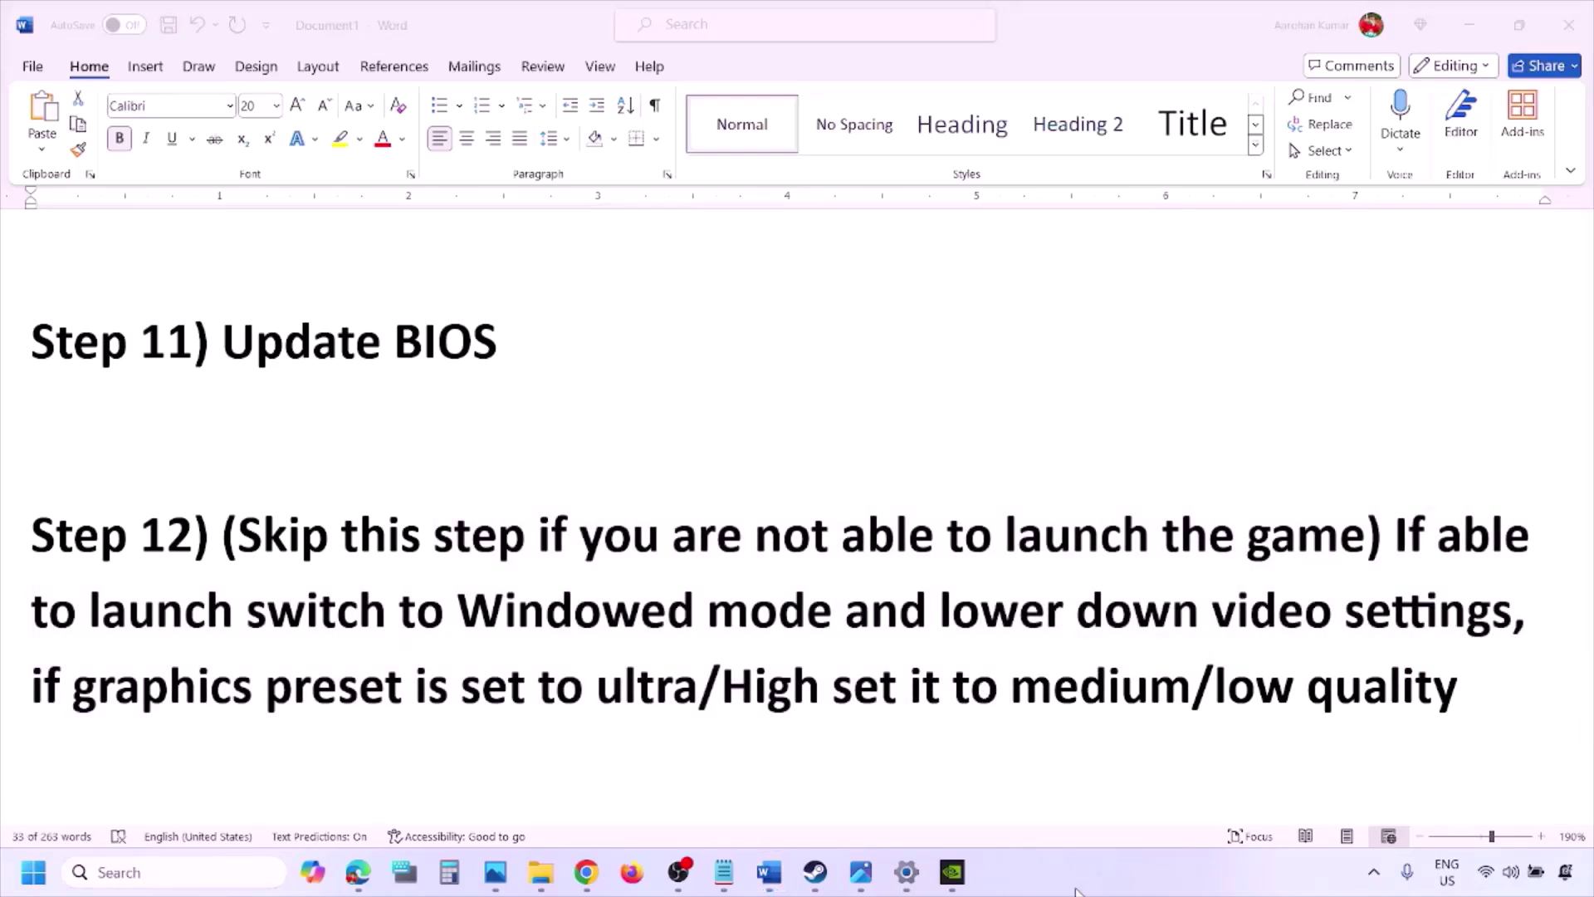